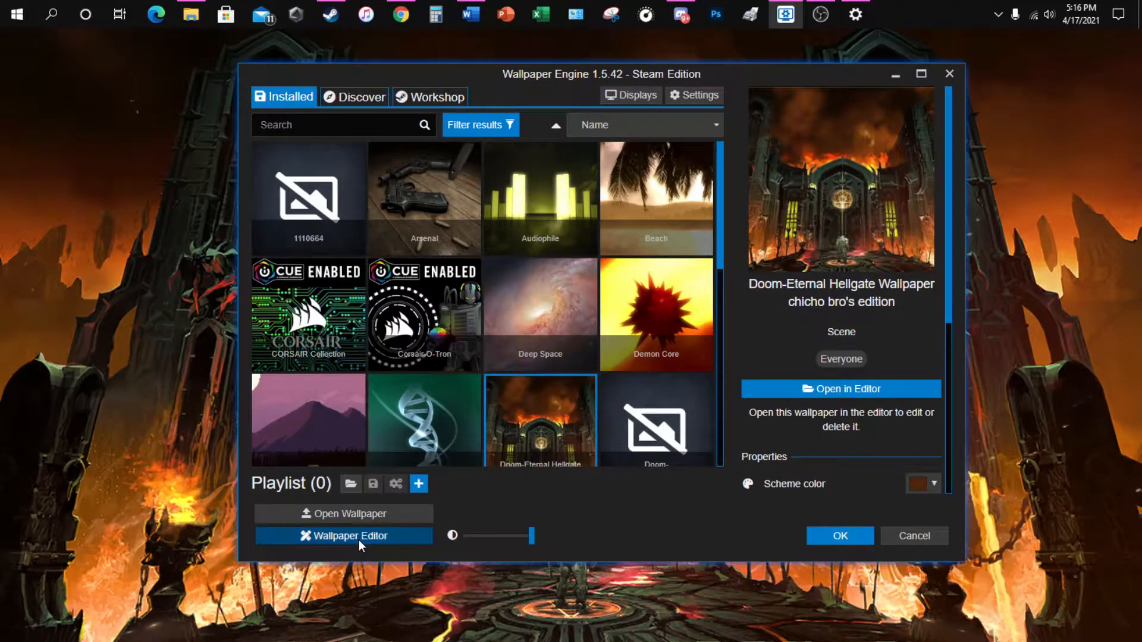
Open the wallpaper editor and start a new wallpaper from noel project.jpg in Pictures > wallpaper maker > noel wallpaper project.
click(359, 537)
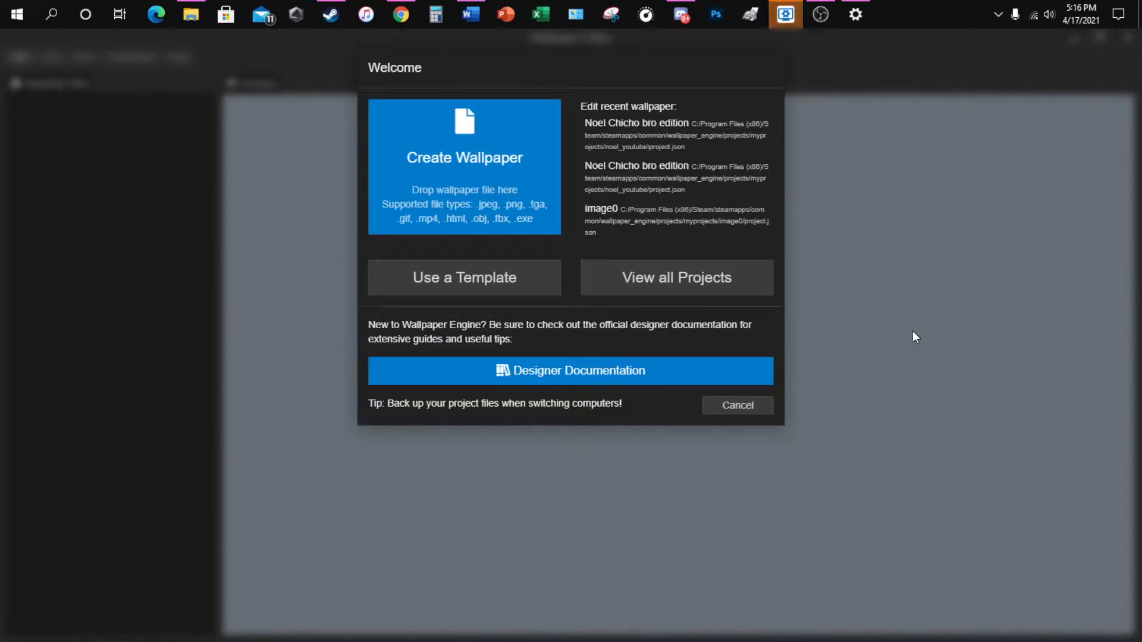
click(500, 145)
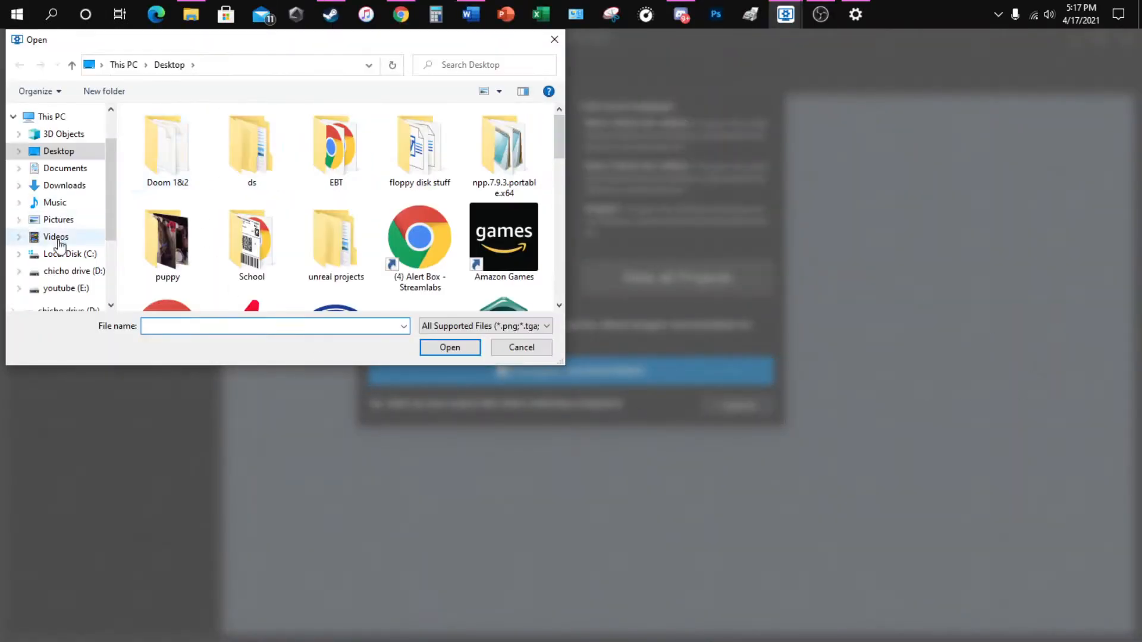
scroll(24, 277, down, 1)
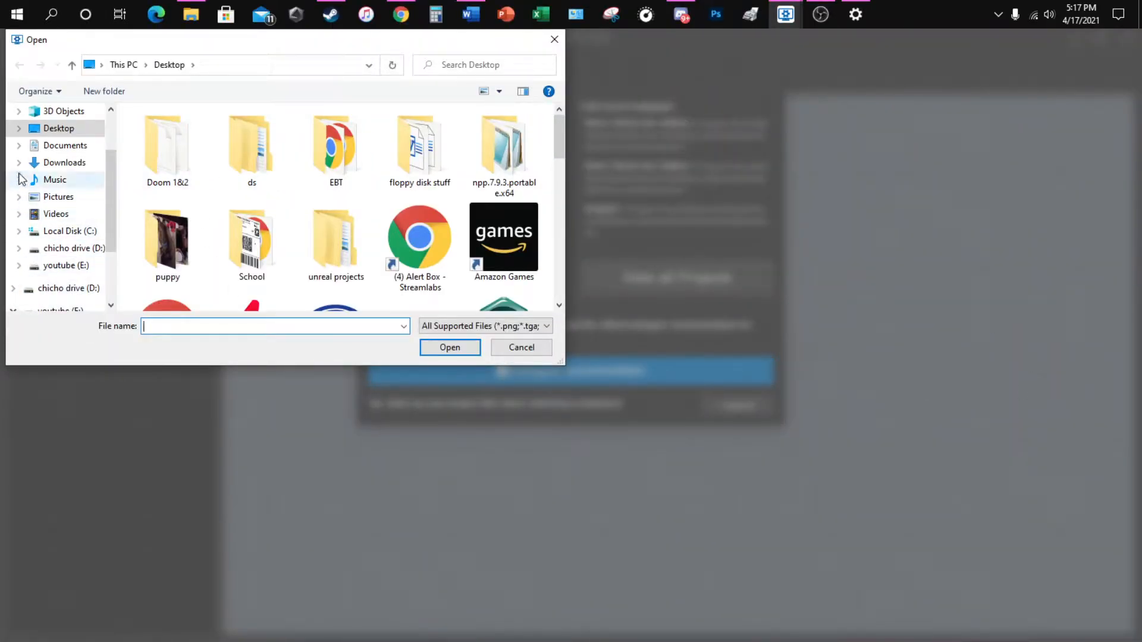
click(20, 196)
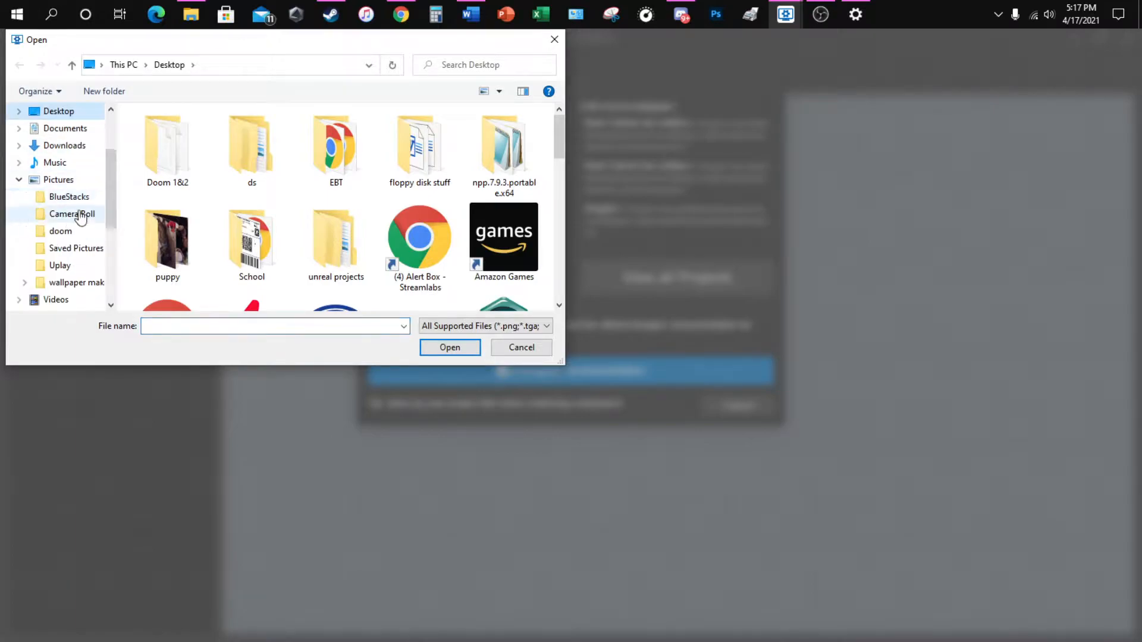
click(75, 283)
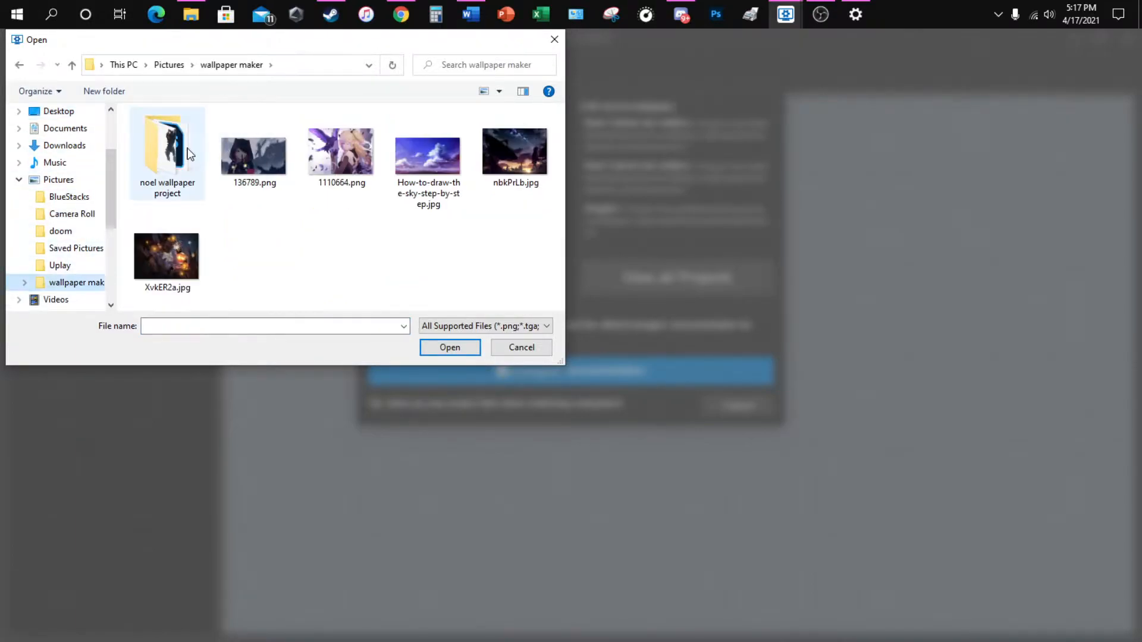
double_click(188, 154)
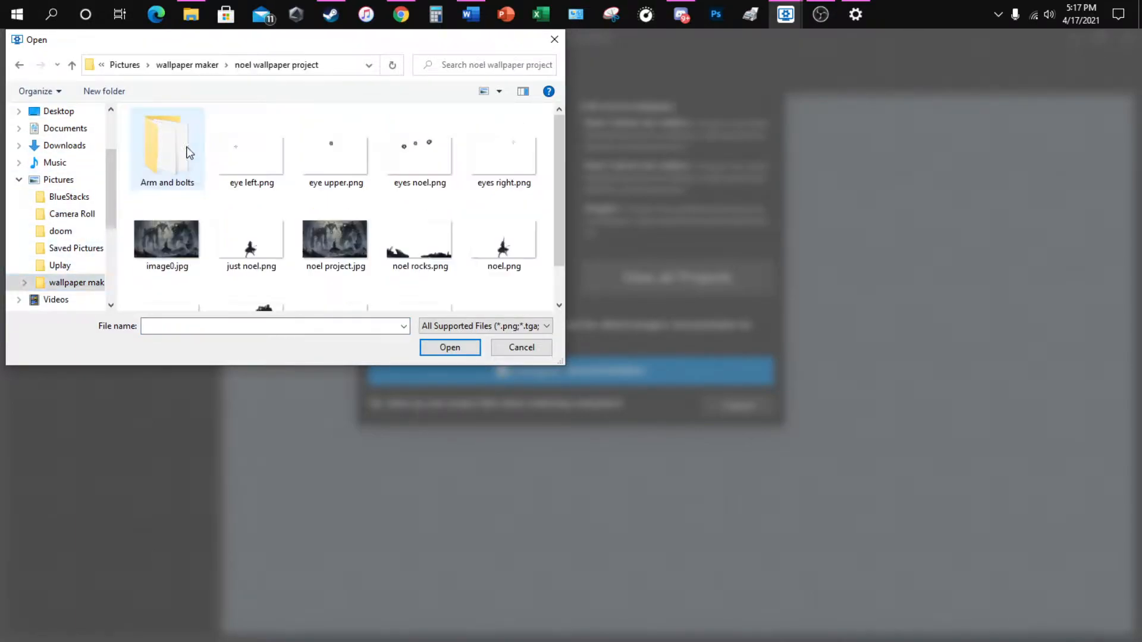
click(326, 241)
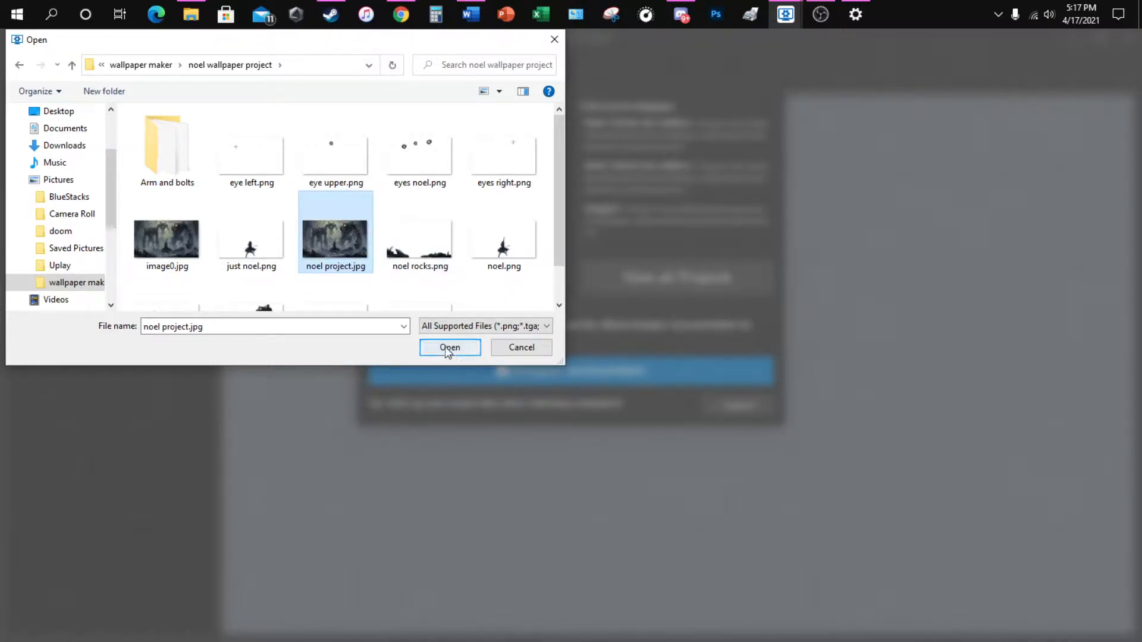
click(447, 348)
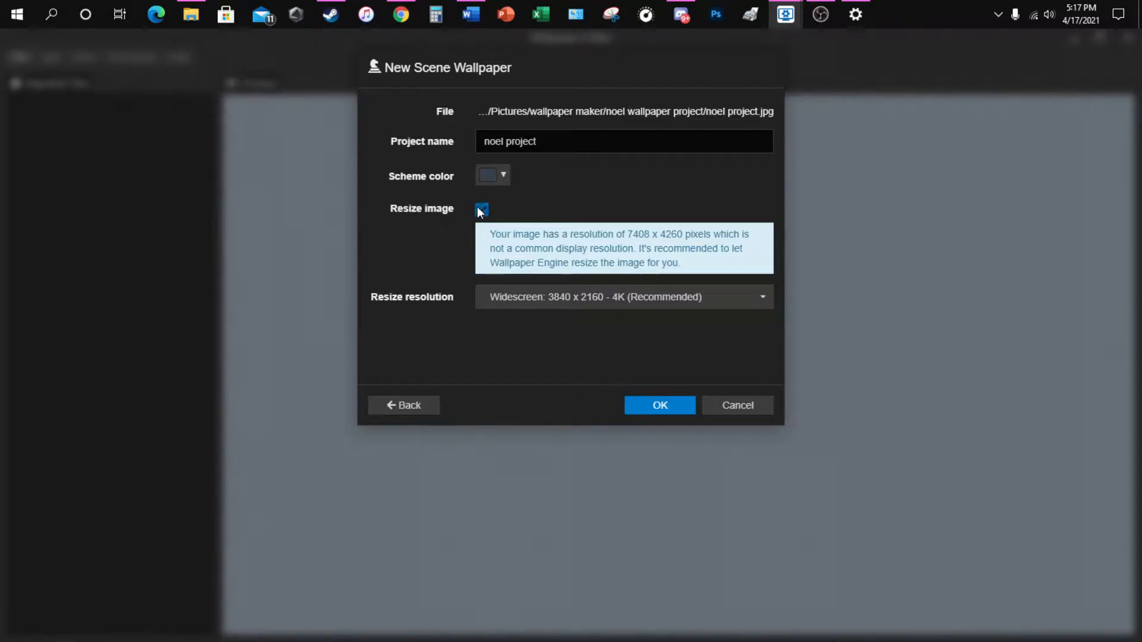
Turn off image resizing for the new scene wallpaper and create the noel project.
click(481, 210)
click(482, 210)
click(483, 207)
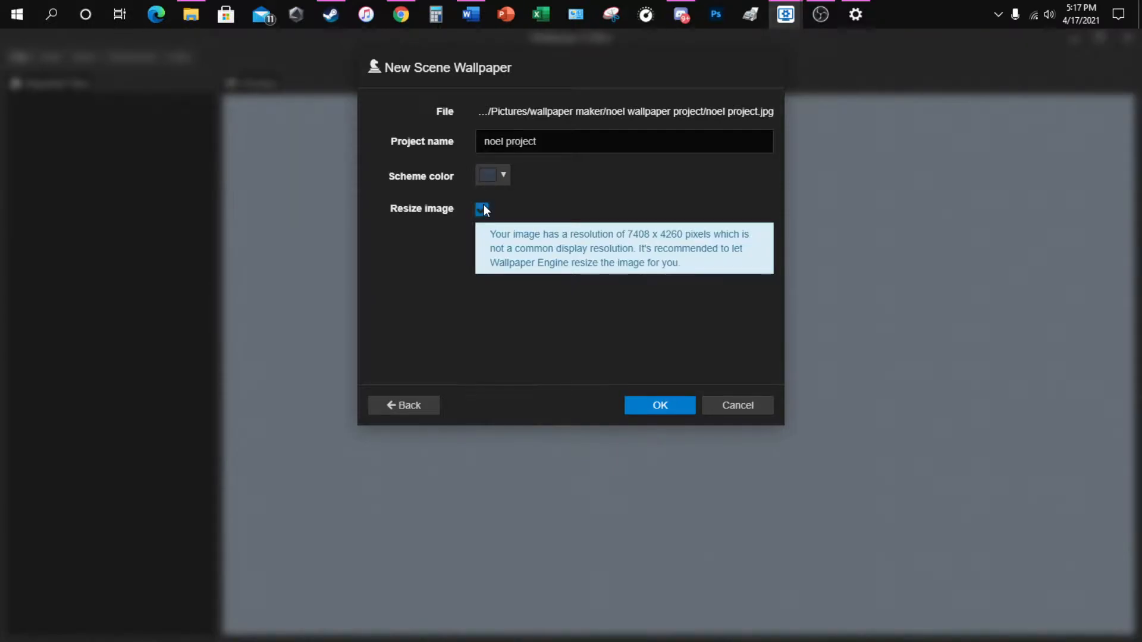
click(654, 404)
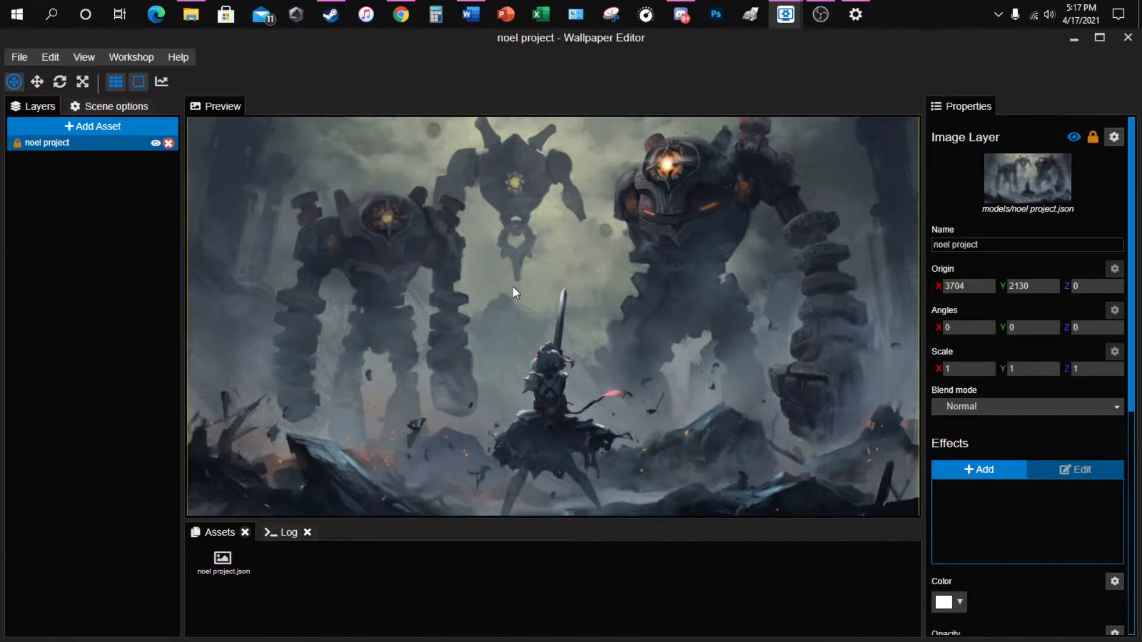
scroll(504, 245, down, 5)
scroll(545, 291, up, 3)
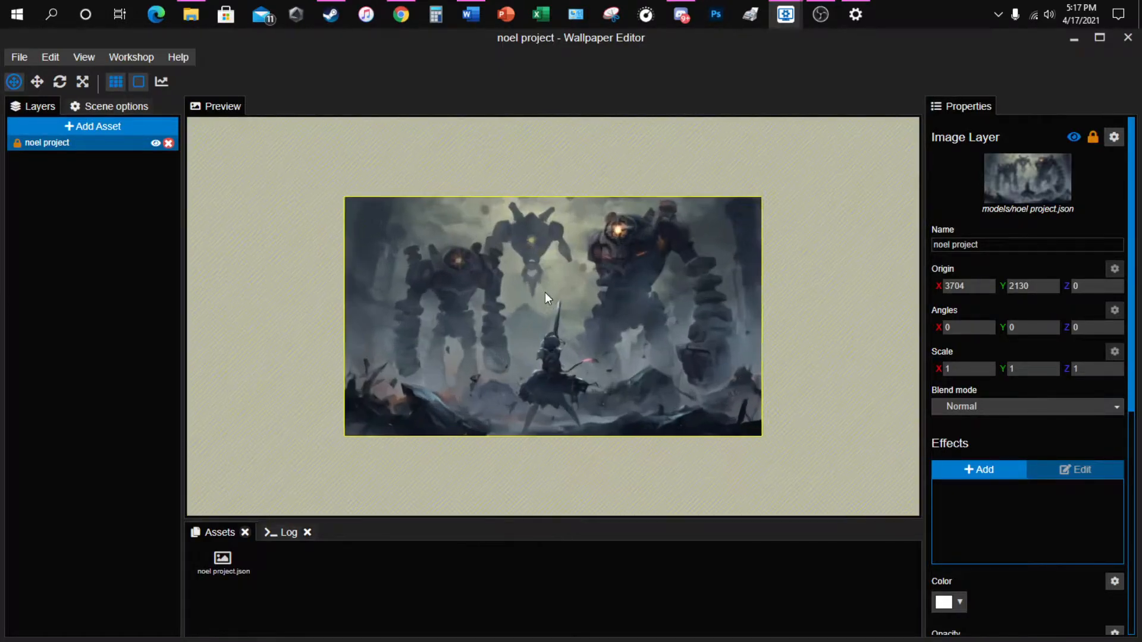
scroll(545, 291, up, 2)
scroll(545, 292, down, 1)
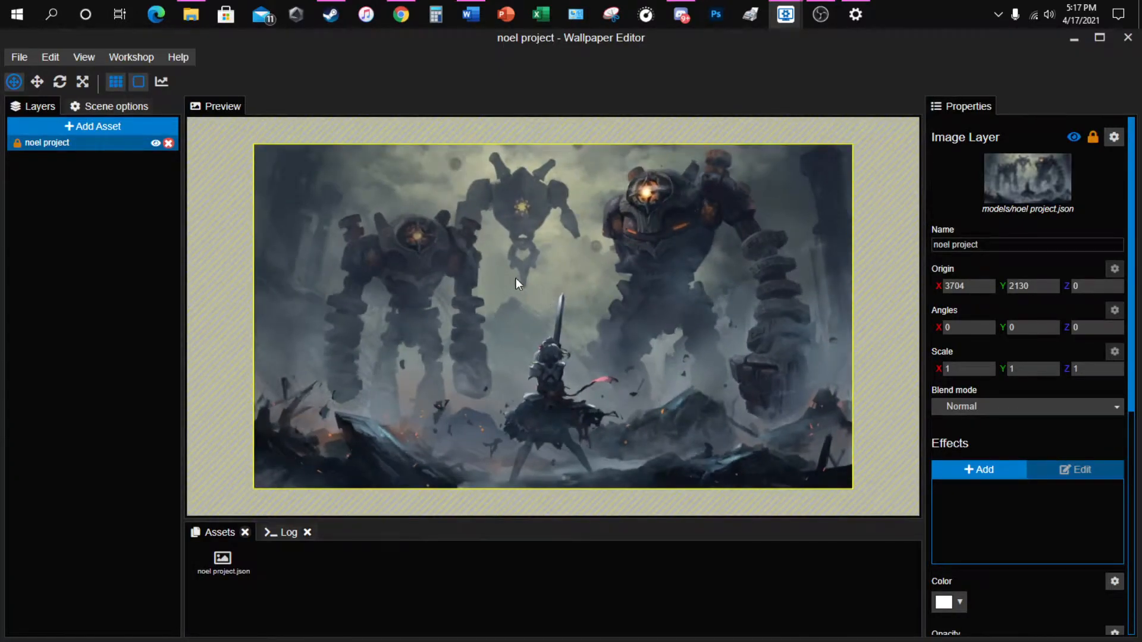
click(101, 123)
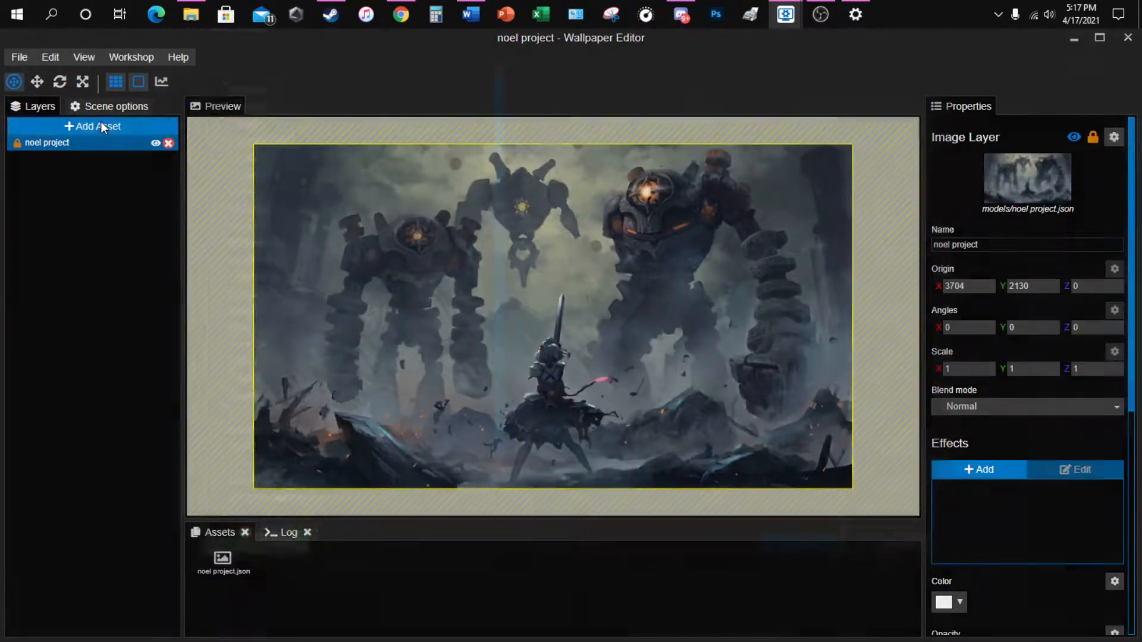
click(381, 409)
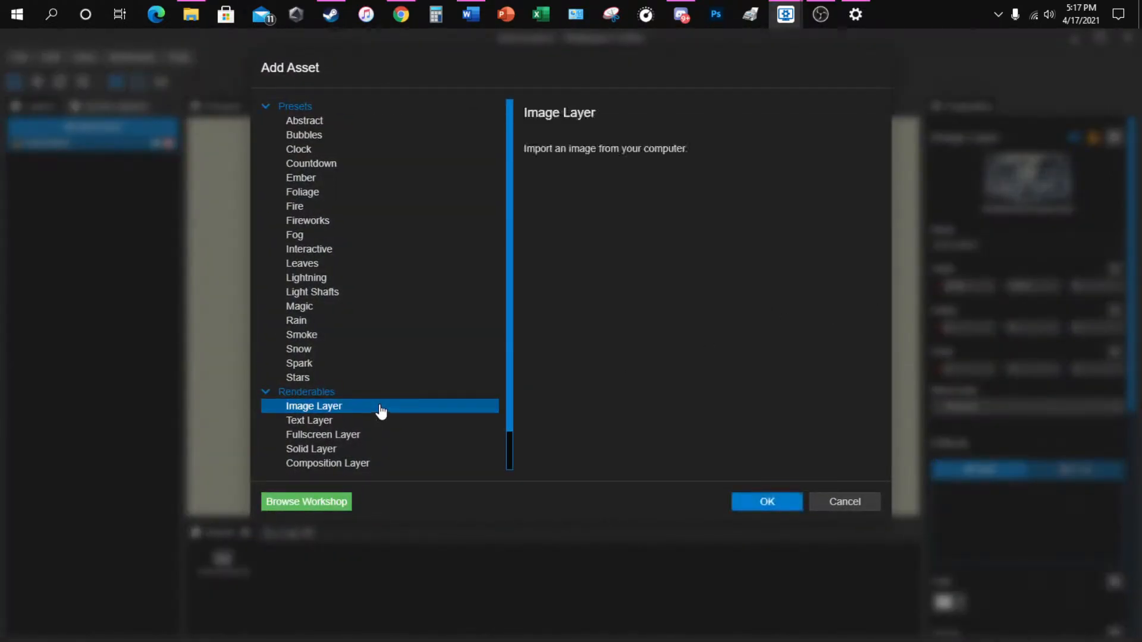
click(862, 502)
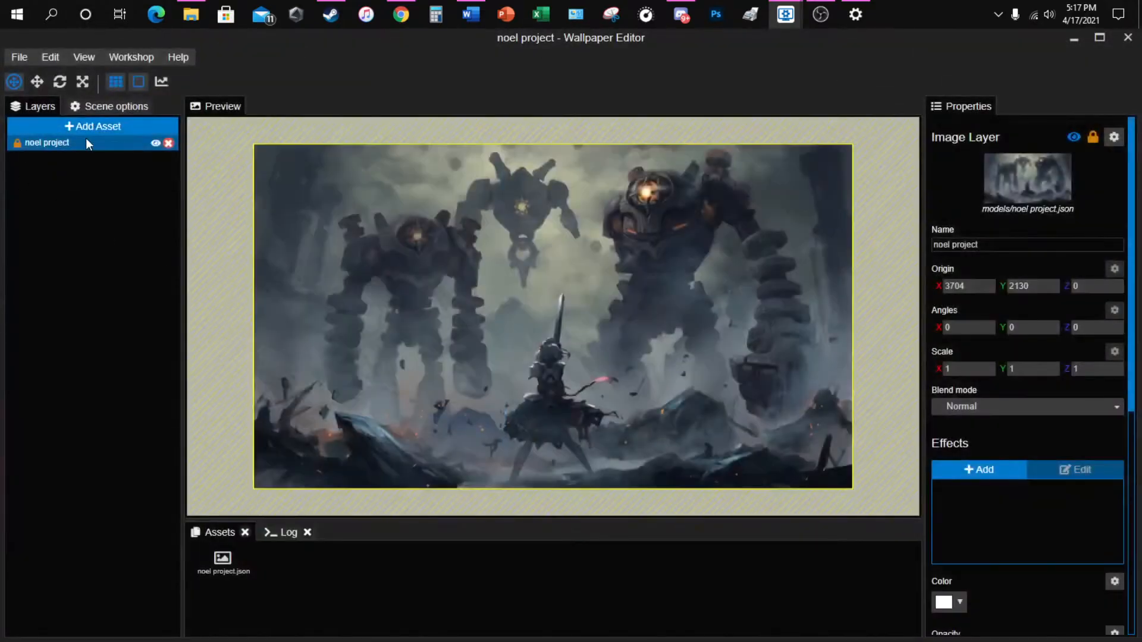
Save the project and import eye left.png from the noel wallpaper project folder as a new image layer.
key(ctrl+s)
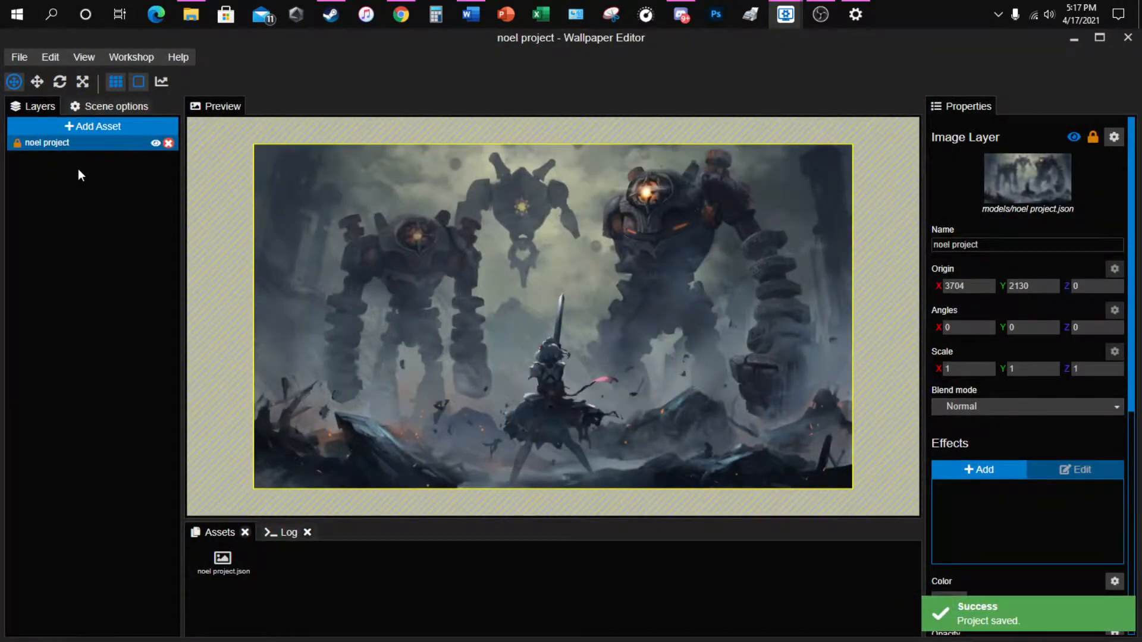
click(101, 127)
click(334, 409)
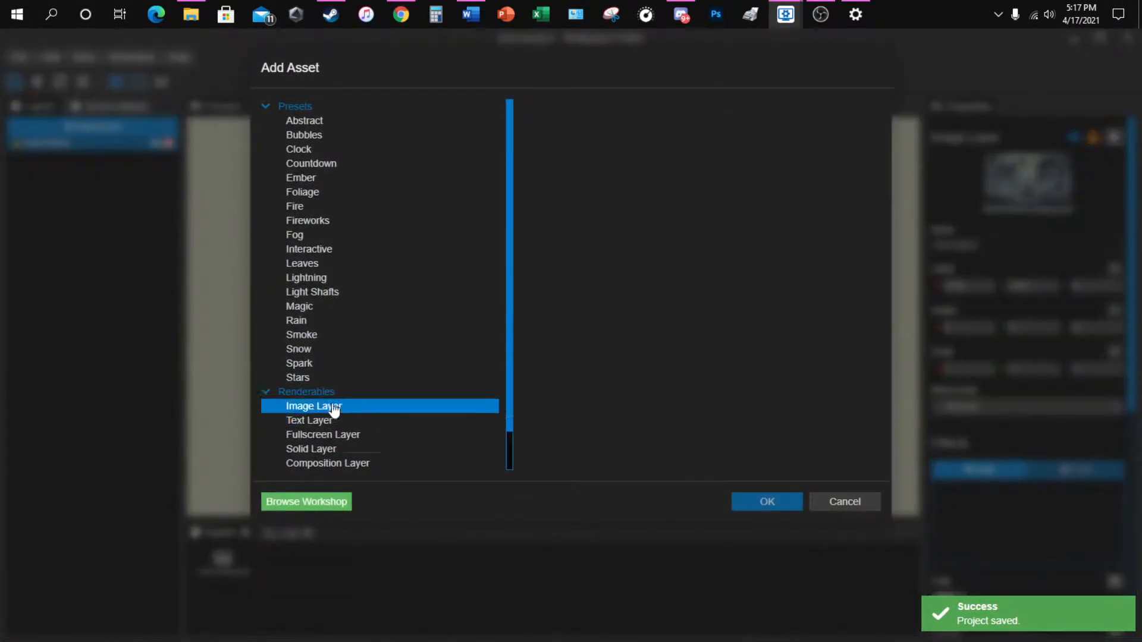
click(791, 502)
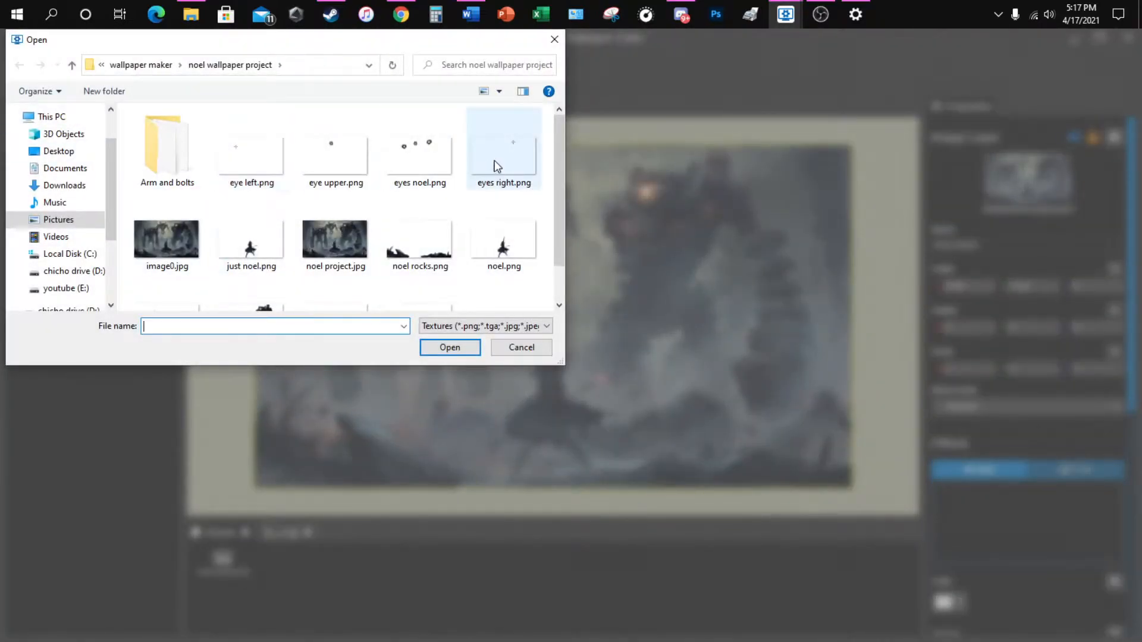
scroll(508, 173, down, 1)
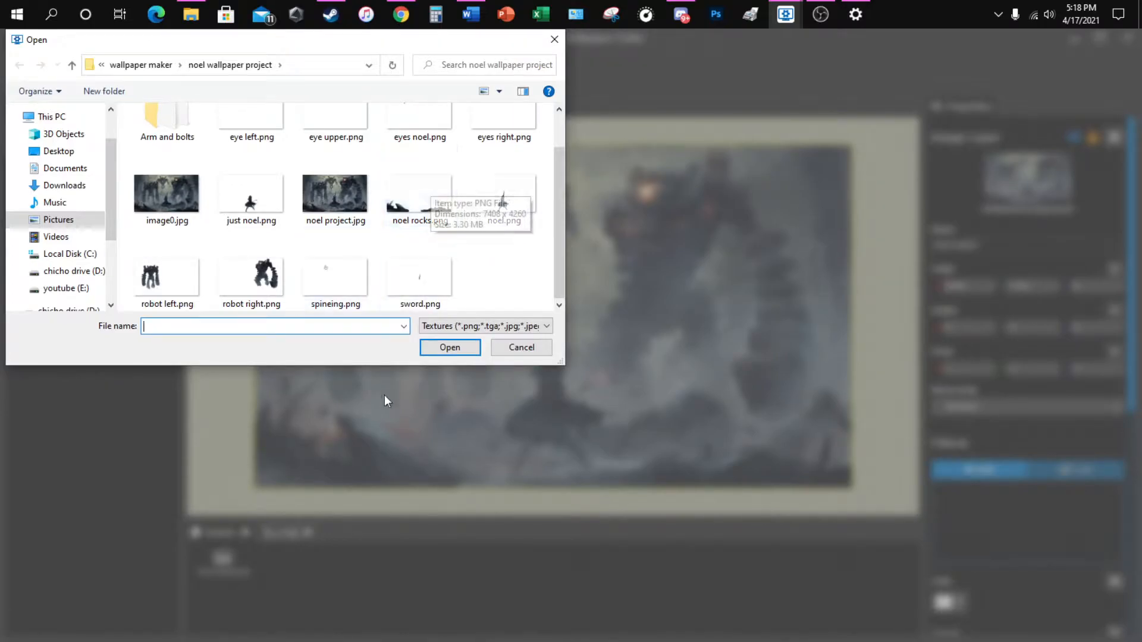
scroll(299, 245, up, 1)
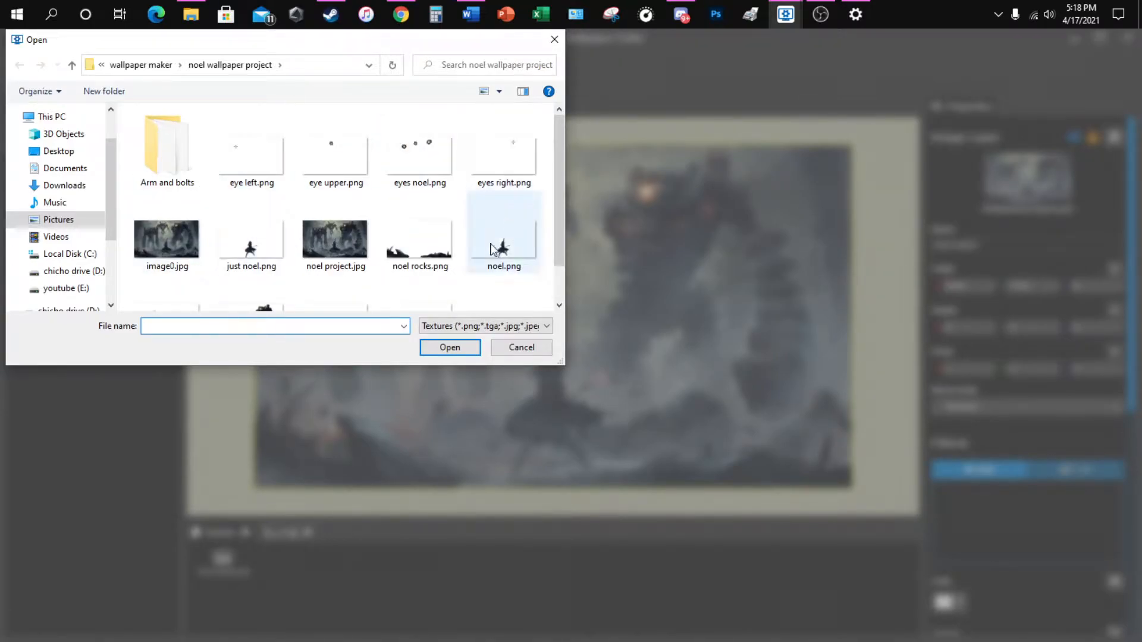
scroll(345, 268, down, 1)
scroll(534, 236, up, 1)
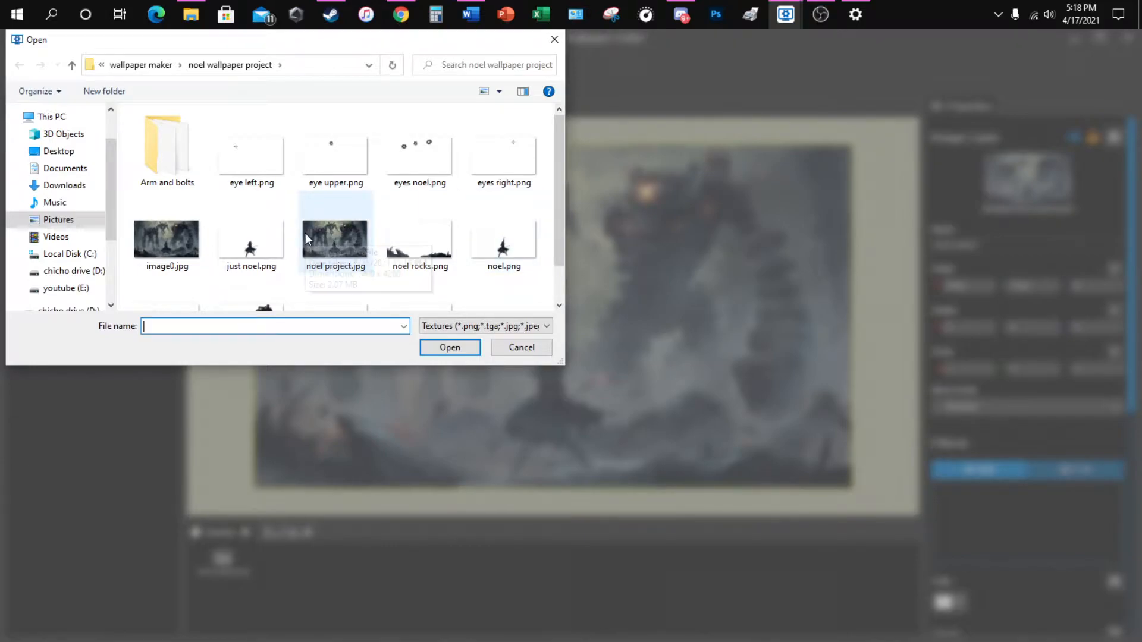
click(237, 156)
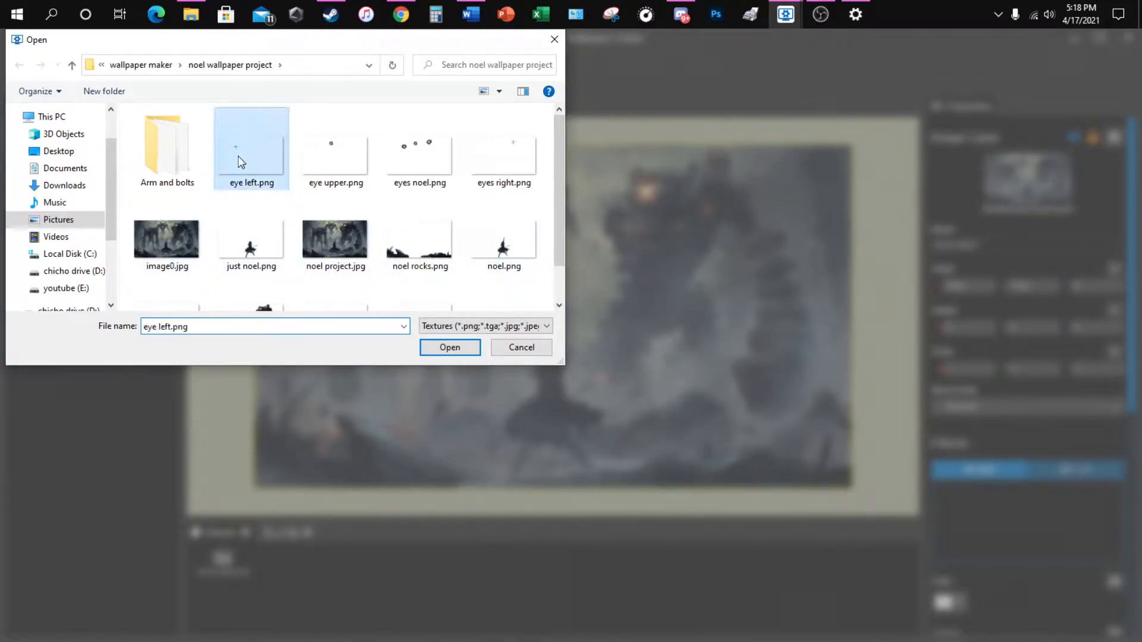
click(450, 347)
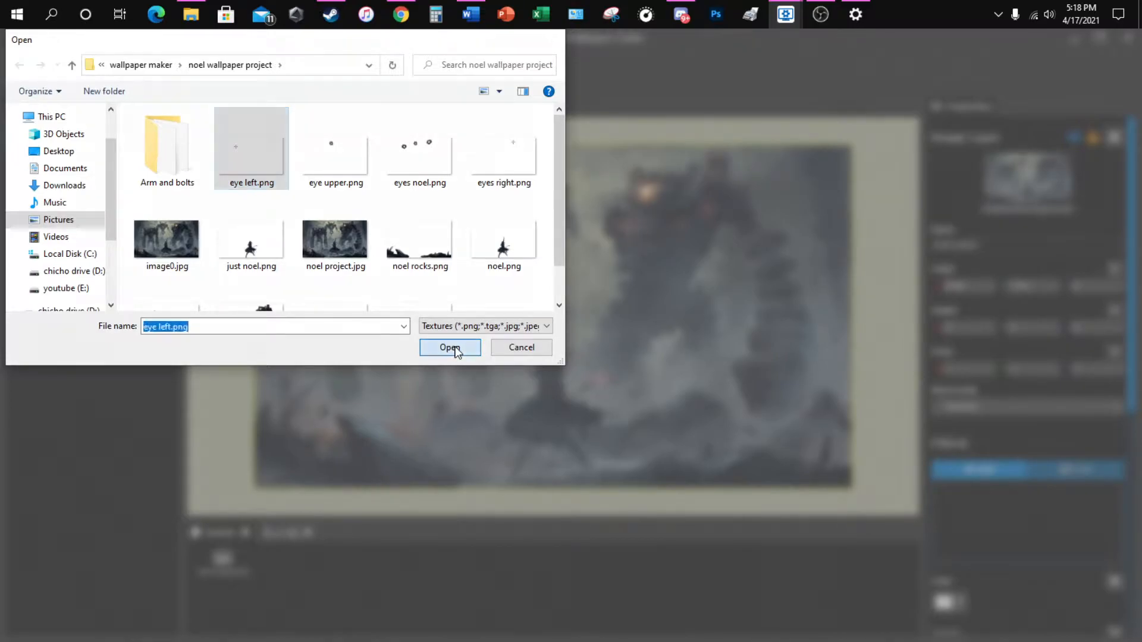
key(Return)
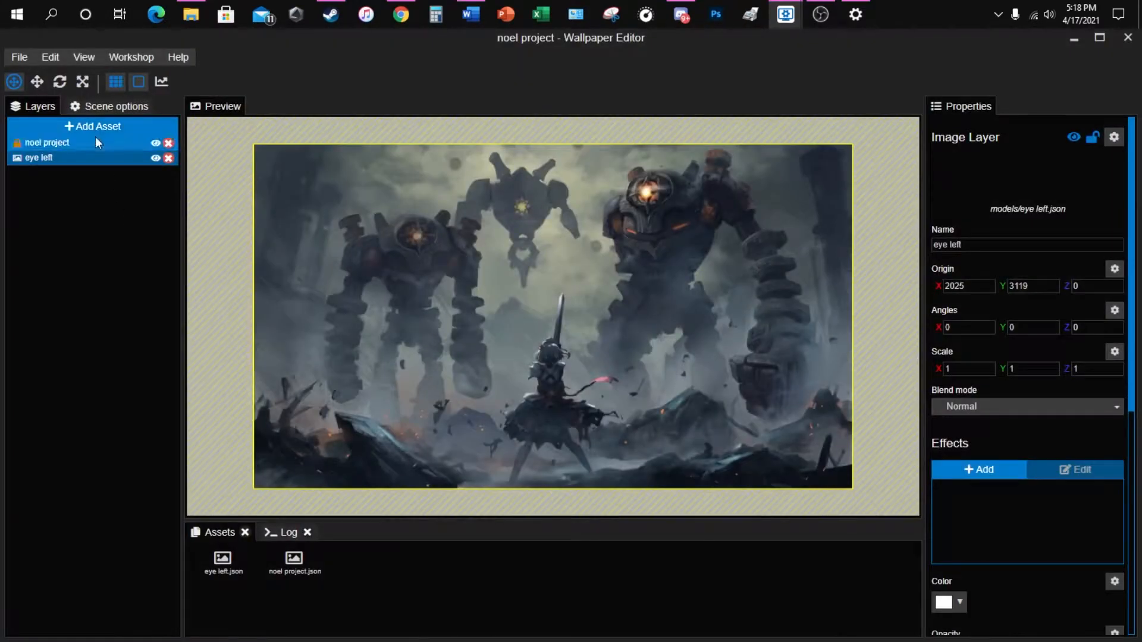
Import eye upper.png from the same folder as another image layer.
click(95, 126)
double_click(447, 406)
click(335, 148)
click(445, 348)
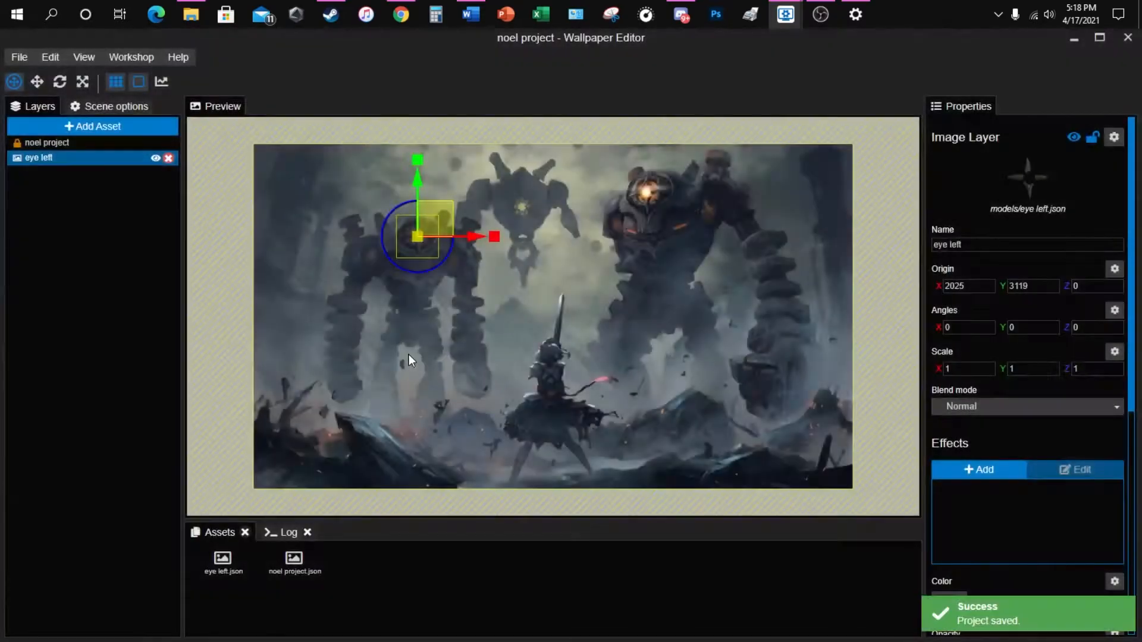
key(Return)
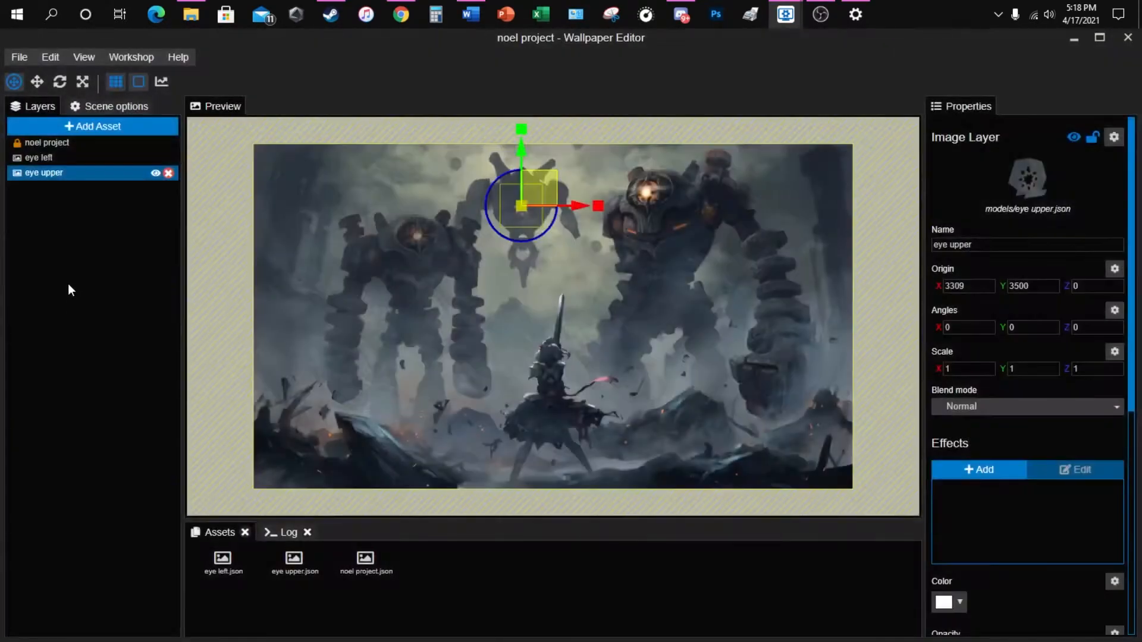
Add an image layer from eyes right.png, keeping the default import settings.
click(95, 126)
click(446, 405)
click(789, 501)
click(505, 153)
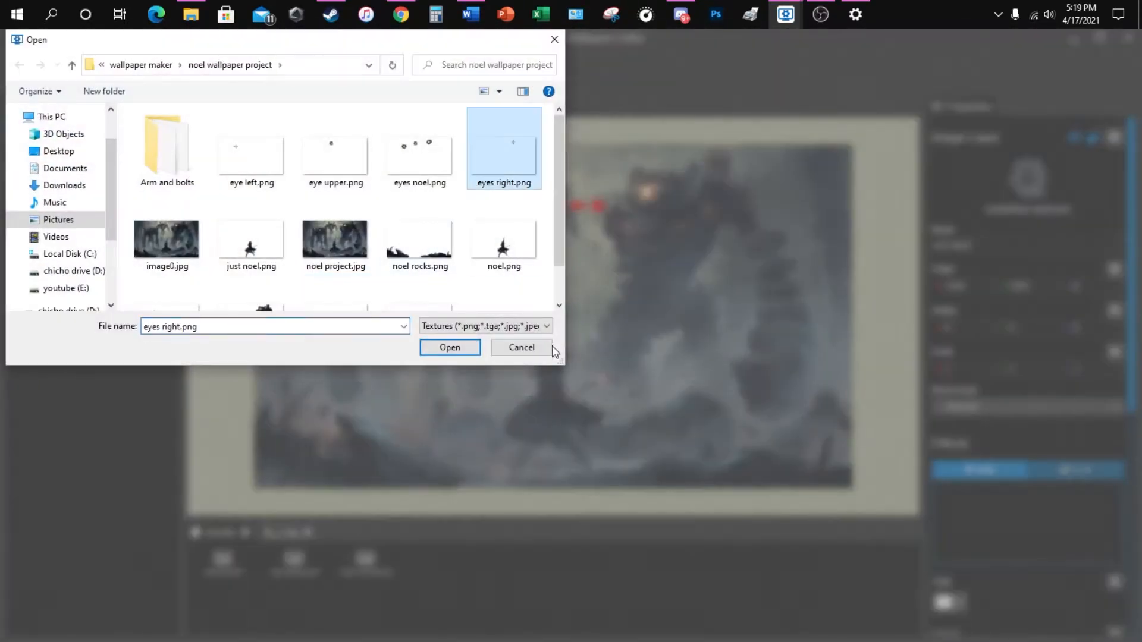
click(444, 346)
click(766, 364)
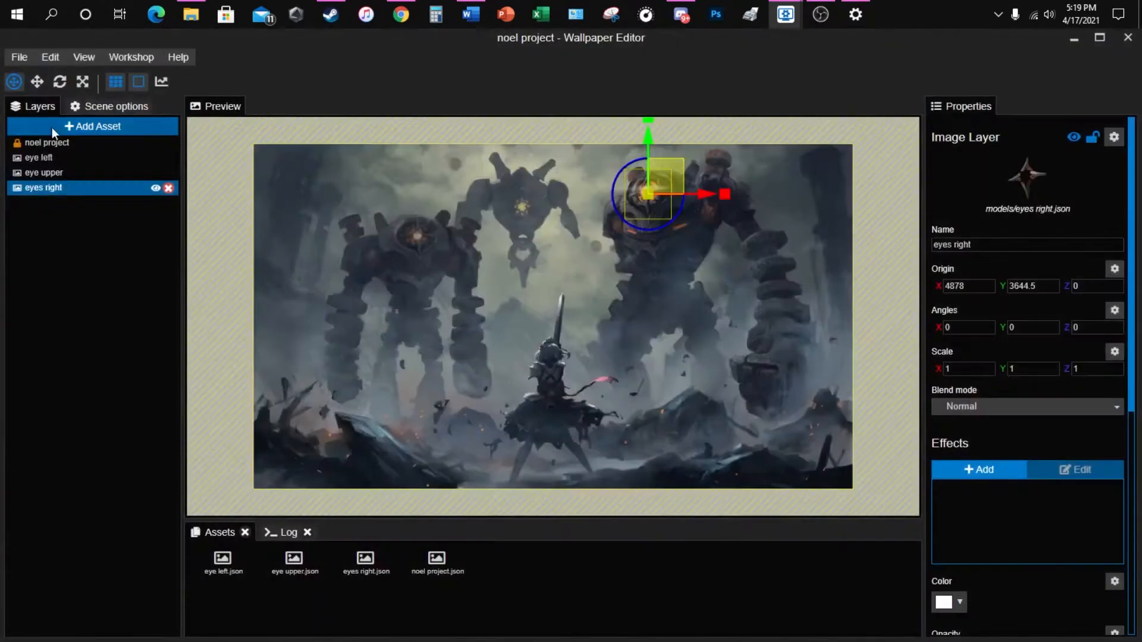
Add the character as an image layer from just noel.png with the default import settings.
click(52, 126)
click(352, 406)
click(749, 501)
click(247, 232)
click(445, 348)
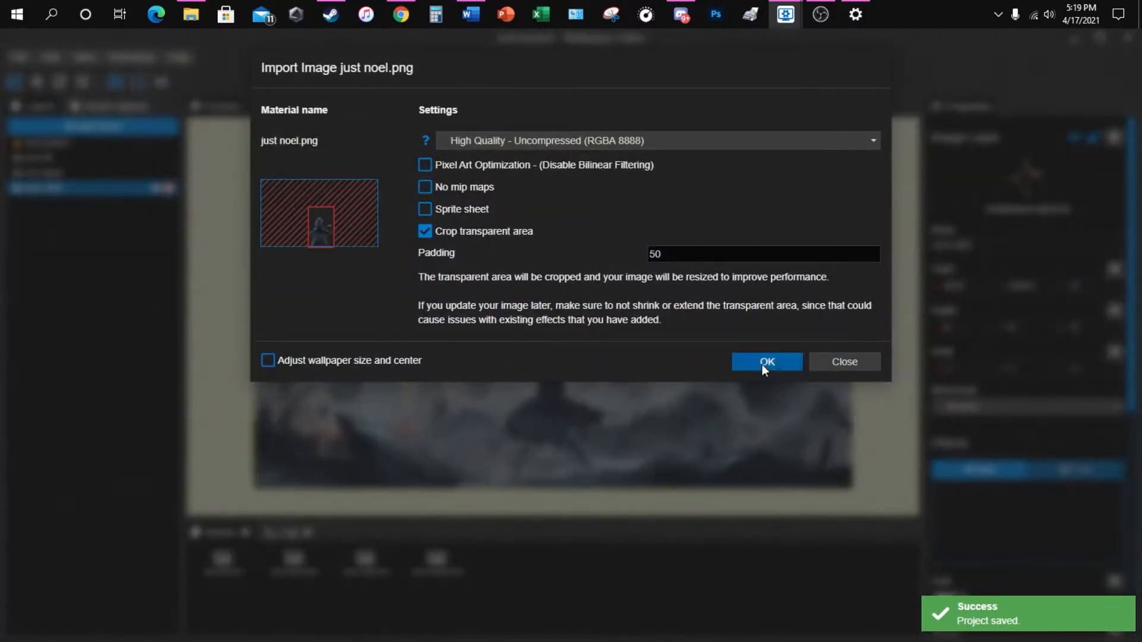
click(764, 364)
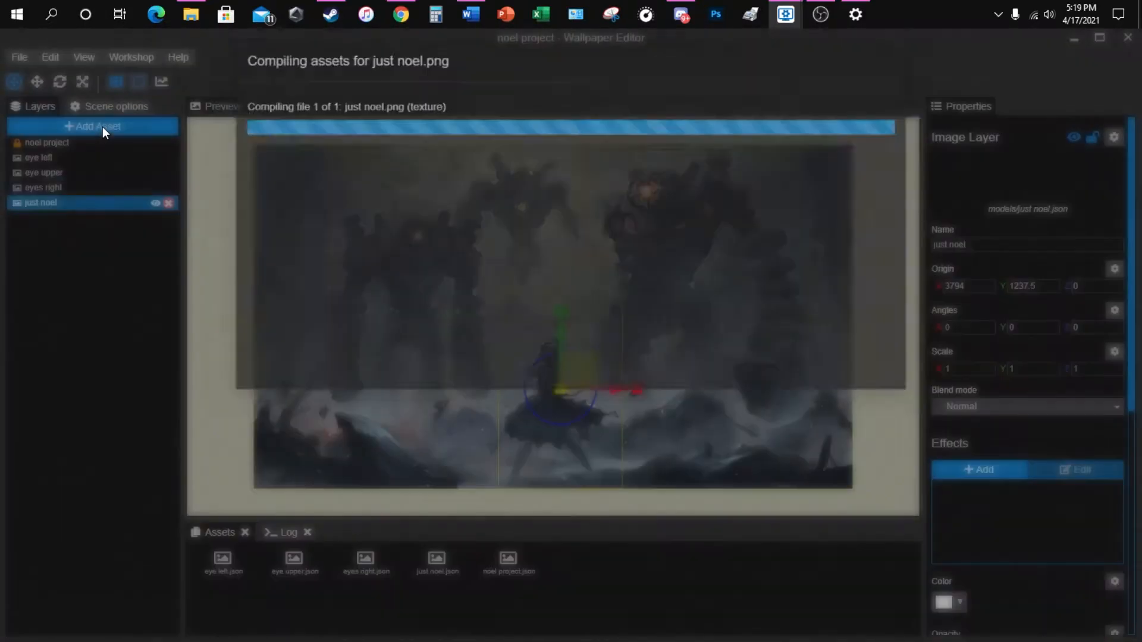
Add the foreground rocks as an image layer from noel rocks.png with the default import settings.
click(102, 126)
click(314, 406)
click(767, 502)
click(420, 224)
click(450, 347)
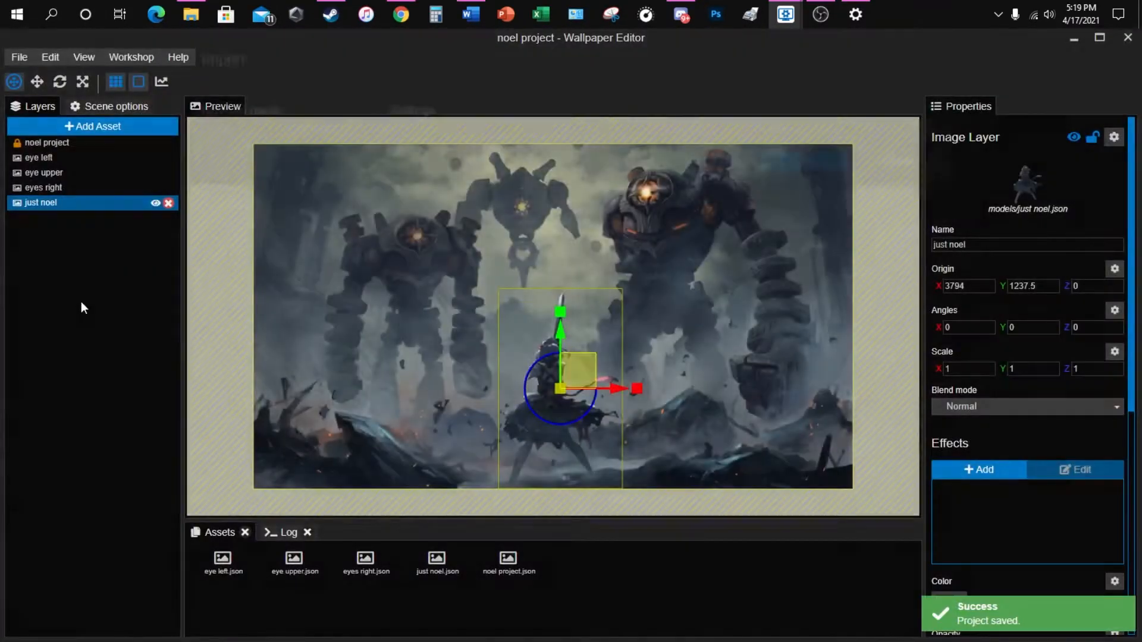
click(767, 364)
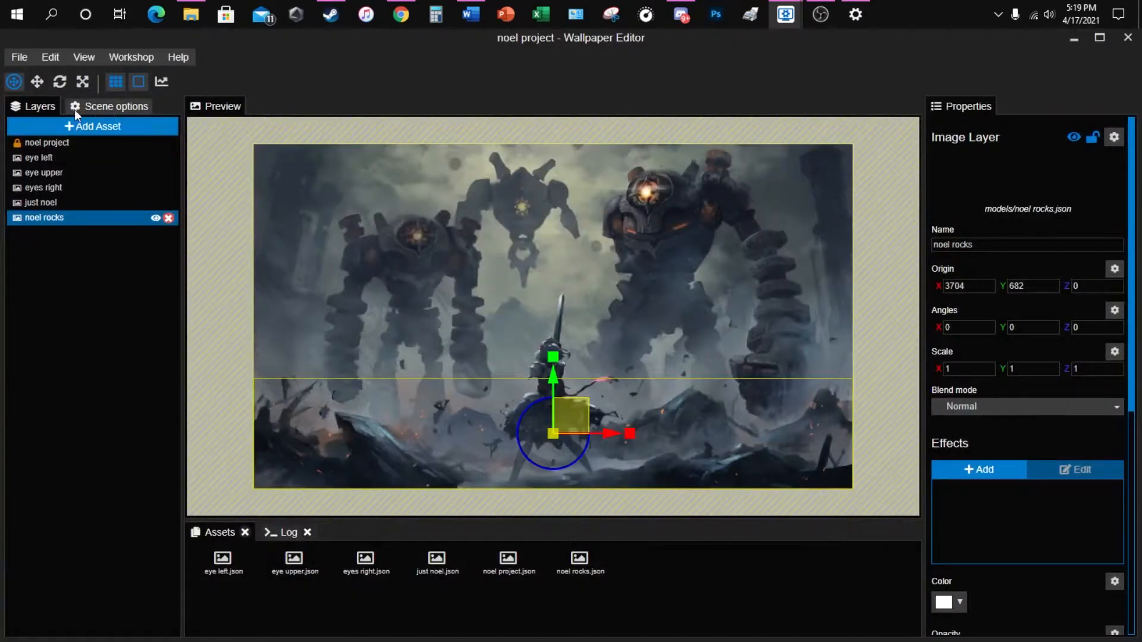
Add the robot on the left as an image layer from robot left.png with the default import settings.
click(99, 127)
click(314, 406)
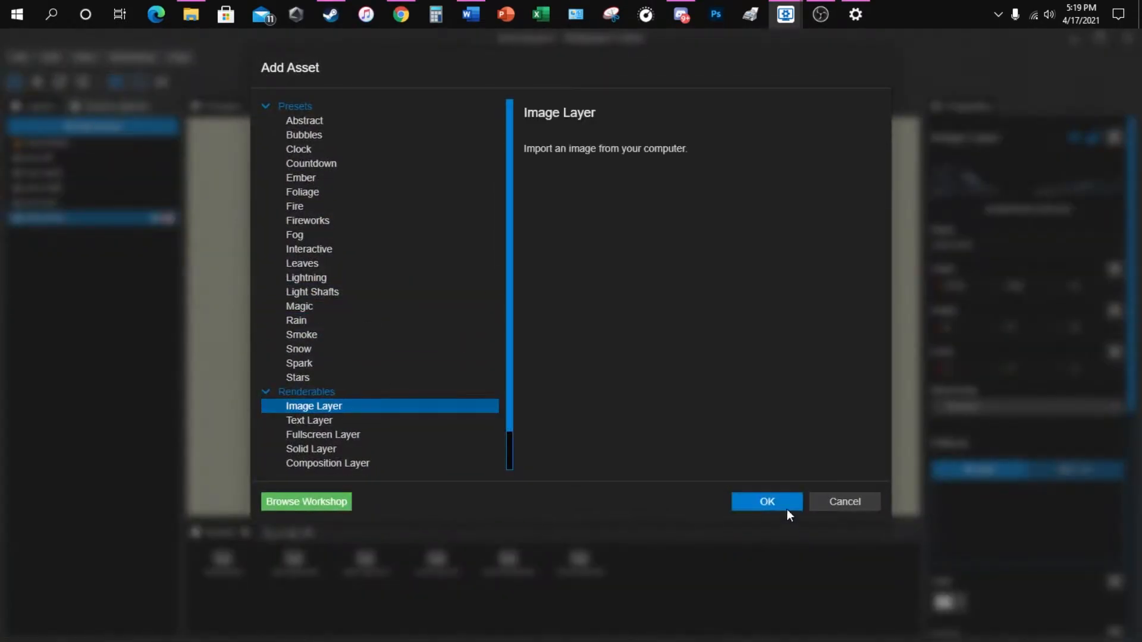
click(767, 502)
scroll(166, 280, down, 1)
double_click(166, 277)
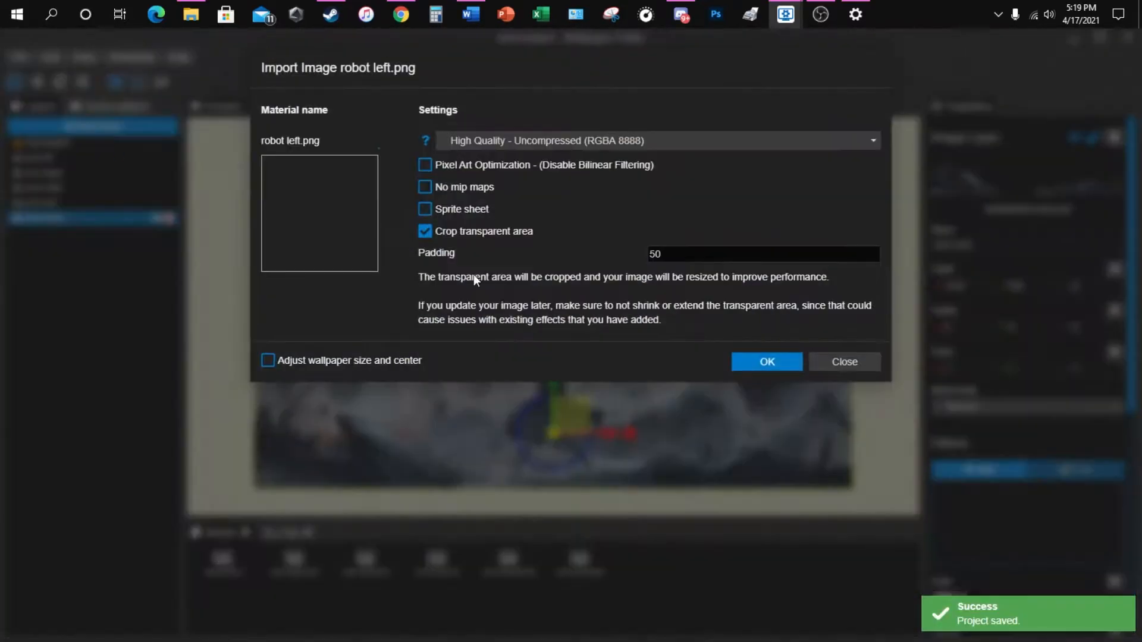
click(767, 361)
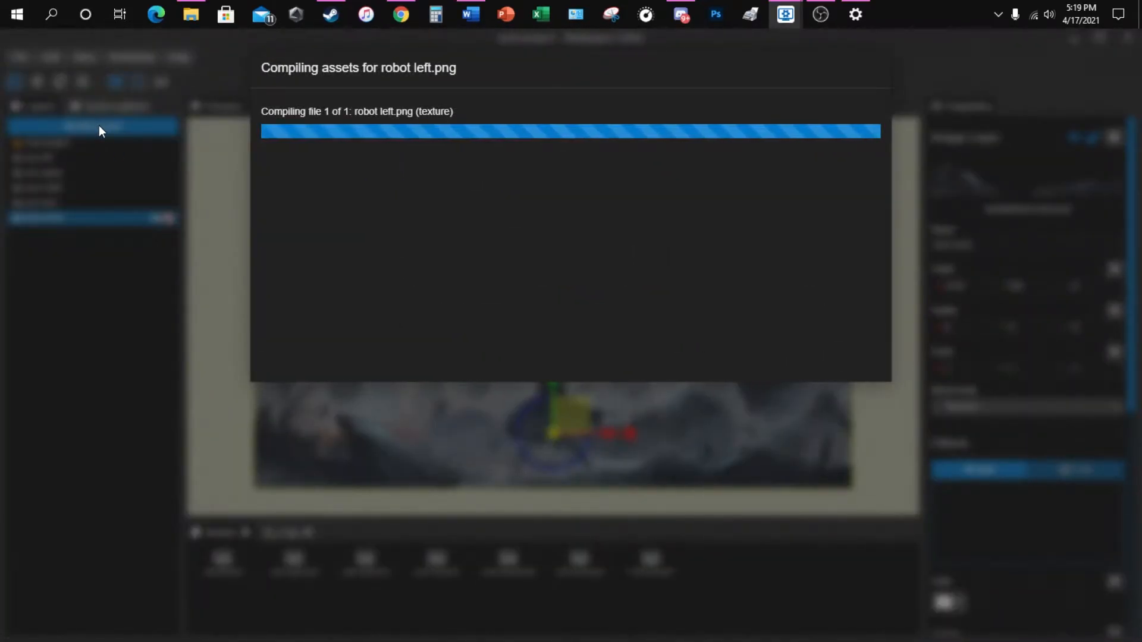
Turn on automatic hiding of the taskbar in desktop mode in the Windows taskbar settings and close the settings.
right_click(938, 15)
click(975, 347)
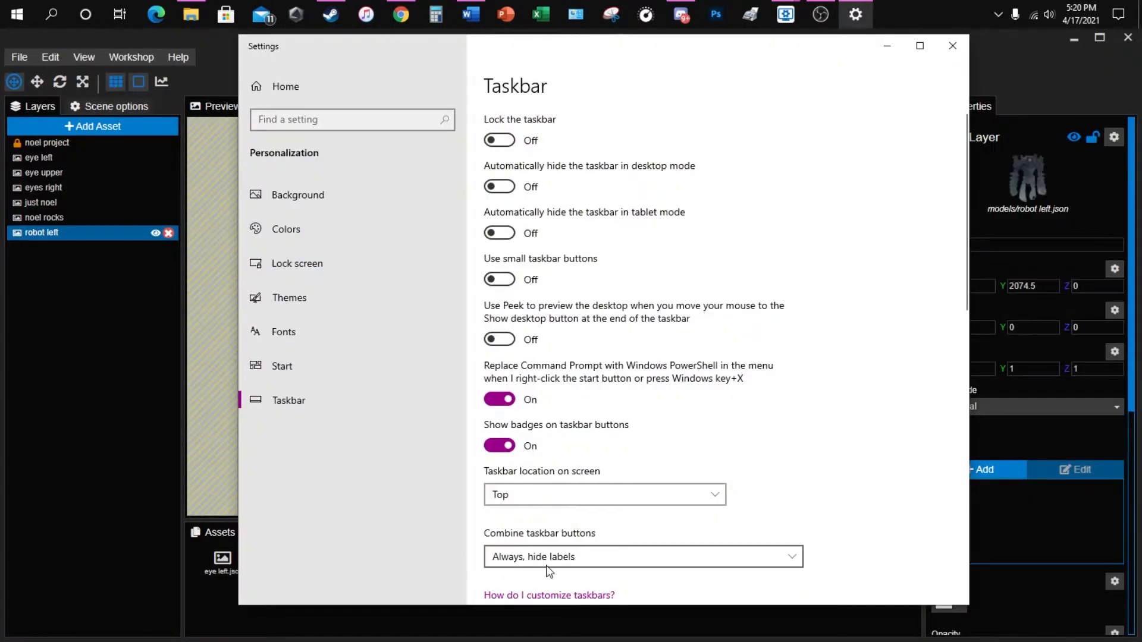
click(500, 186)
click(953, 46)
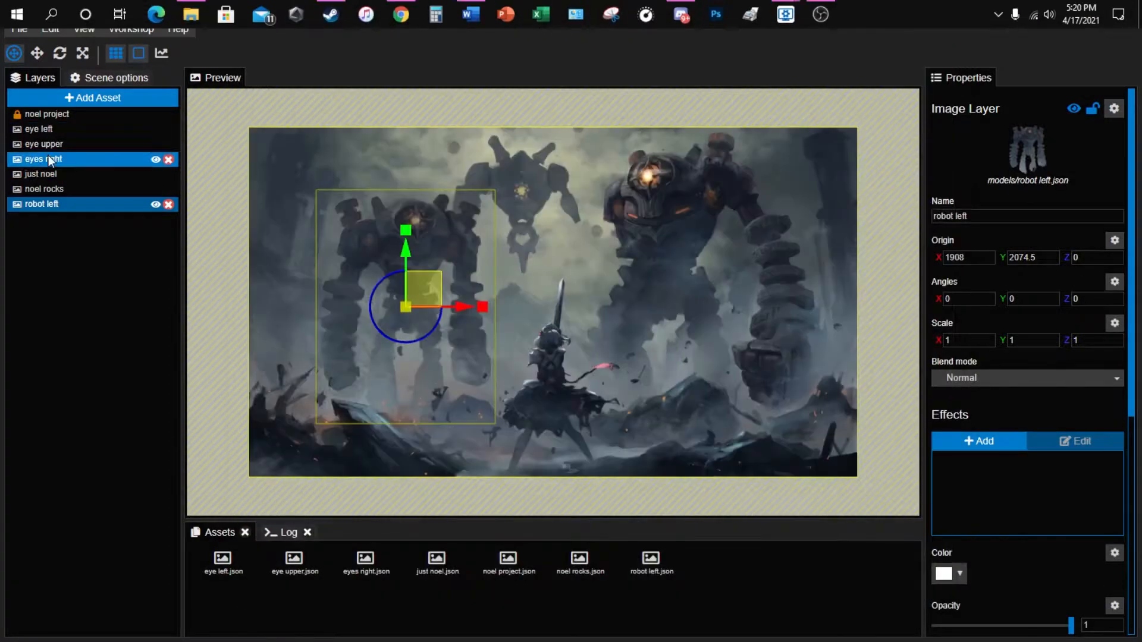
Add the large robot as an image layer from robot right.png with the default import settings.
click(92, 98)
double_click(380, 377)
scroll(313, 239, down, 2)
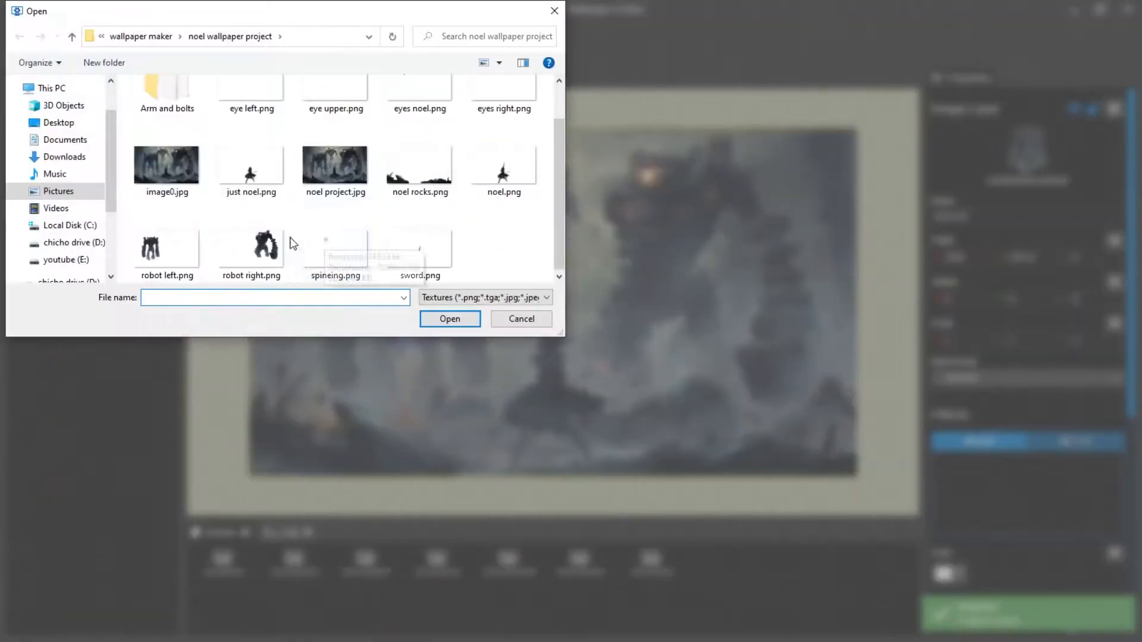
double_click(252, 248)
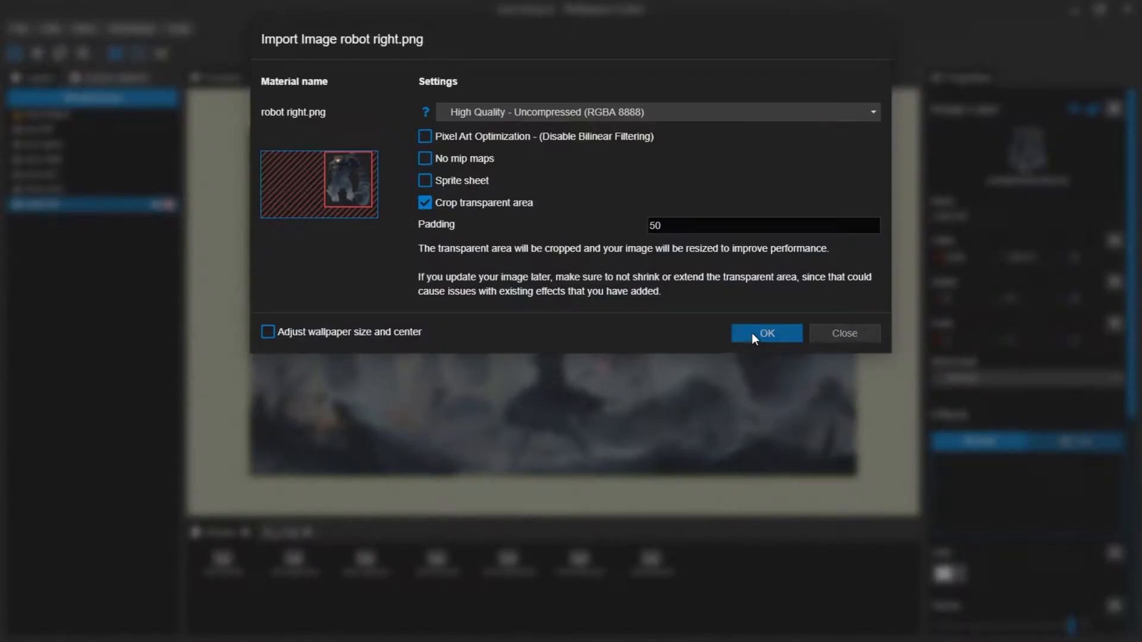
click(757, 333)
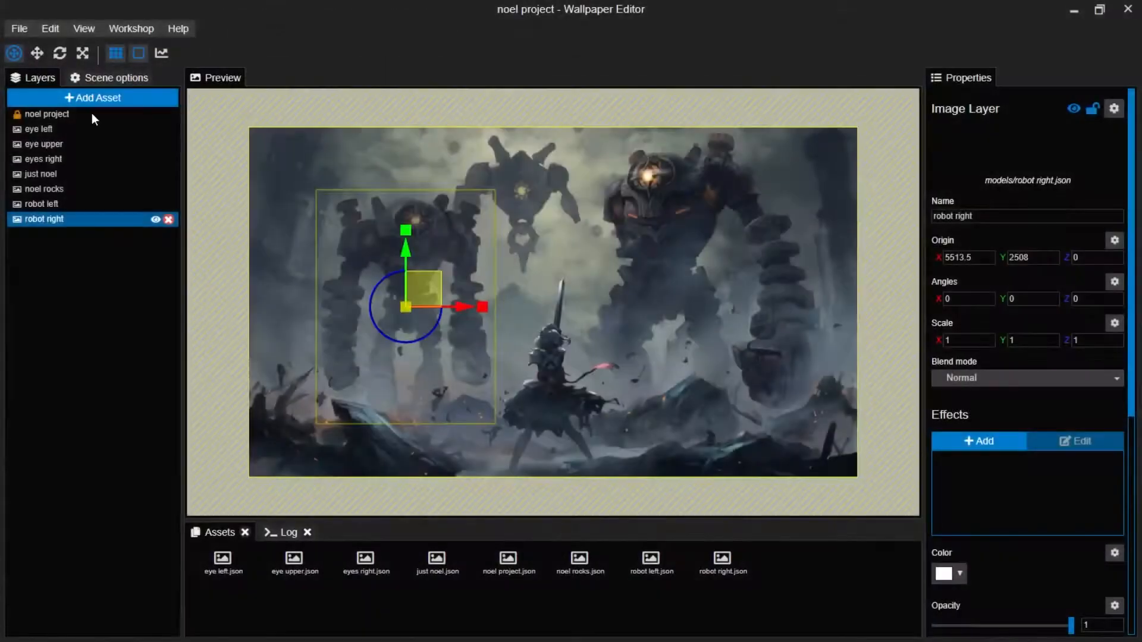
Add the spiked ring as an image layer from spineing.png with the default import settings.
click(91, 98)
click(295, 375)
click(765, 471)
scroll(334, 265, down, 1)
double_click(334, 265)
key(Return)
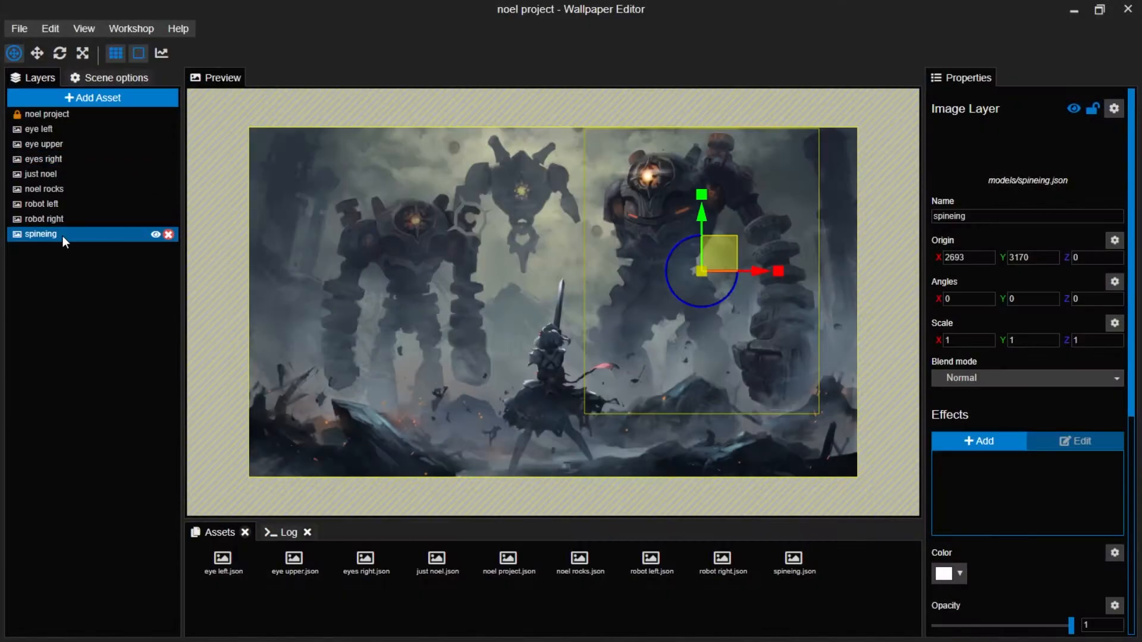
Add an image layer from sword.png with the default import settings and save the project.
click(102, 98)
click(296, 375)
click(768, 474)
click(404, 262)
click(450, 318)
key(Return)
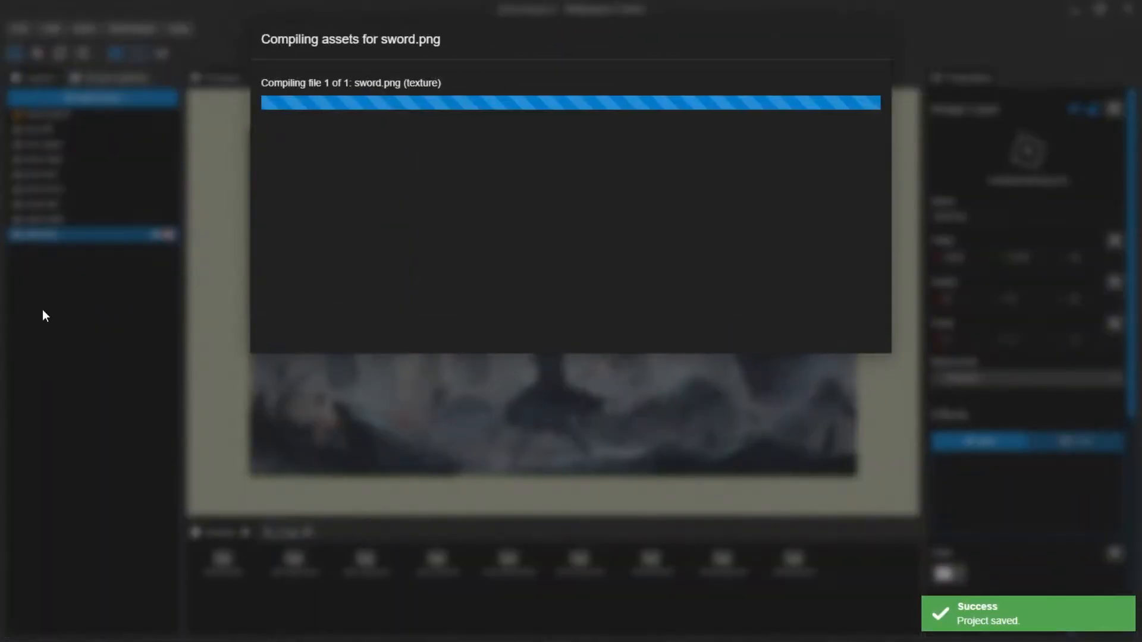
right_click(53, 233)
click(14, 324)
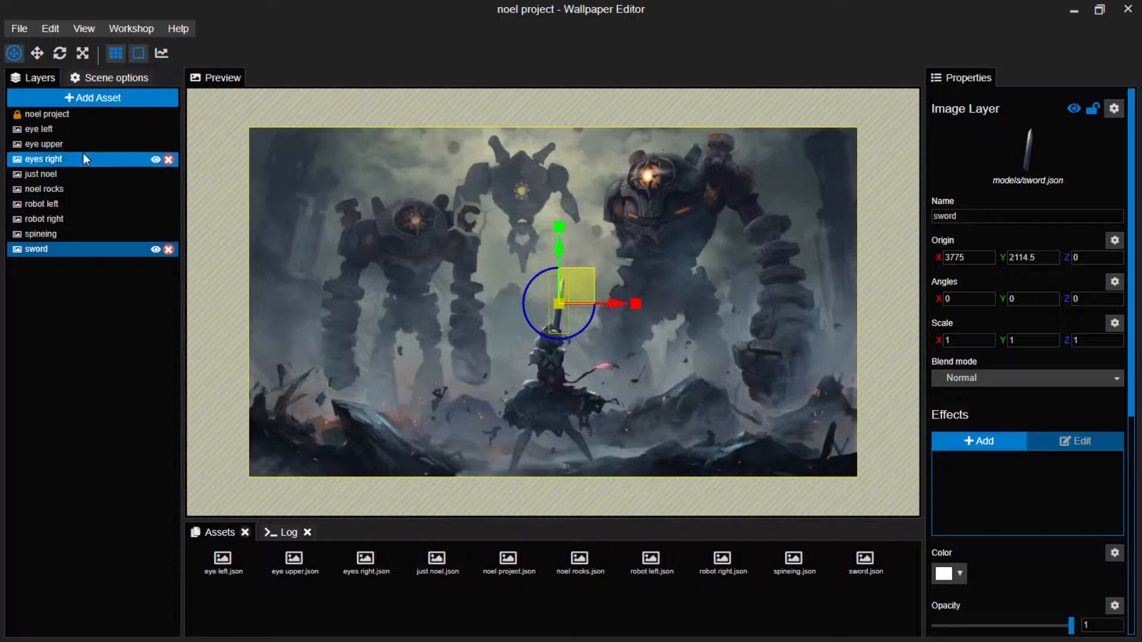
key(ctrl+s)
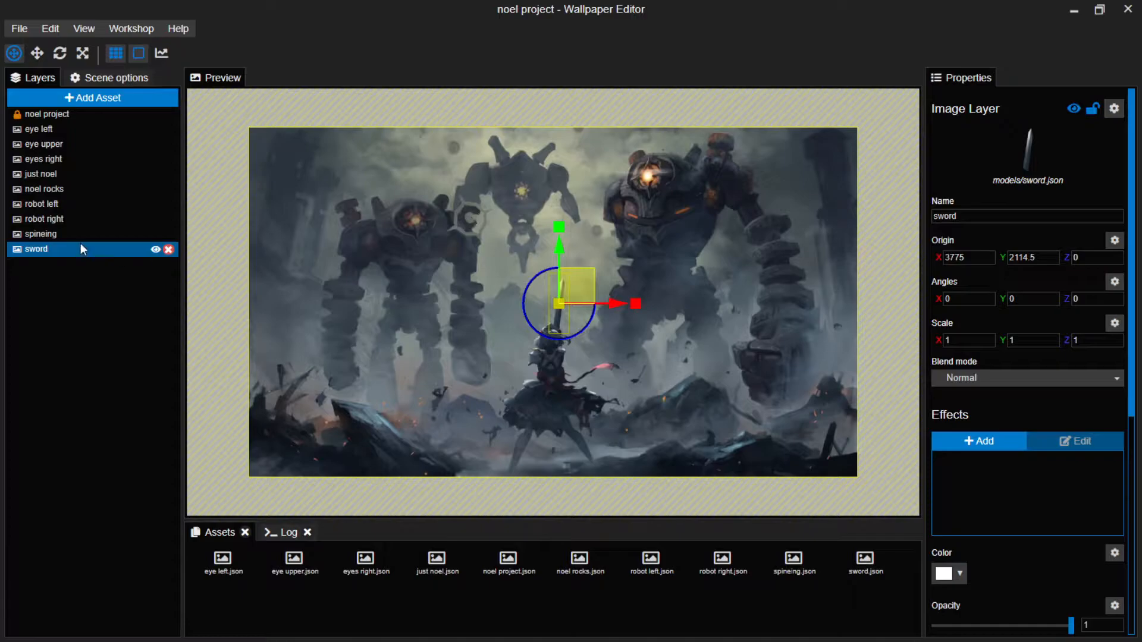
Duplicate the spineing layer twice to have three ring layers.
ctrl+click(54, 233)
right_click(54, 232)
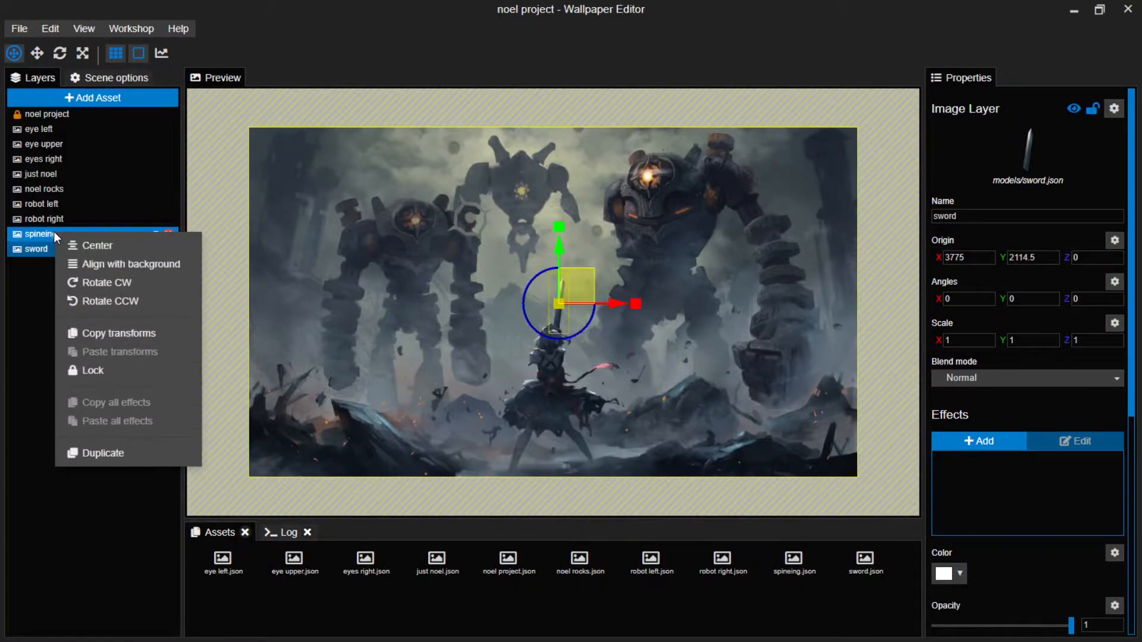
click(109, 452)
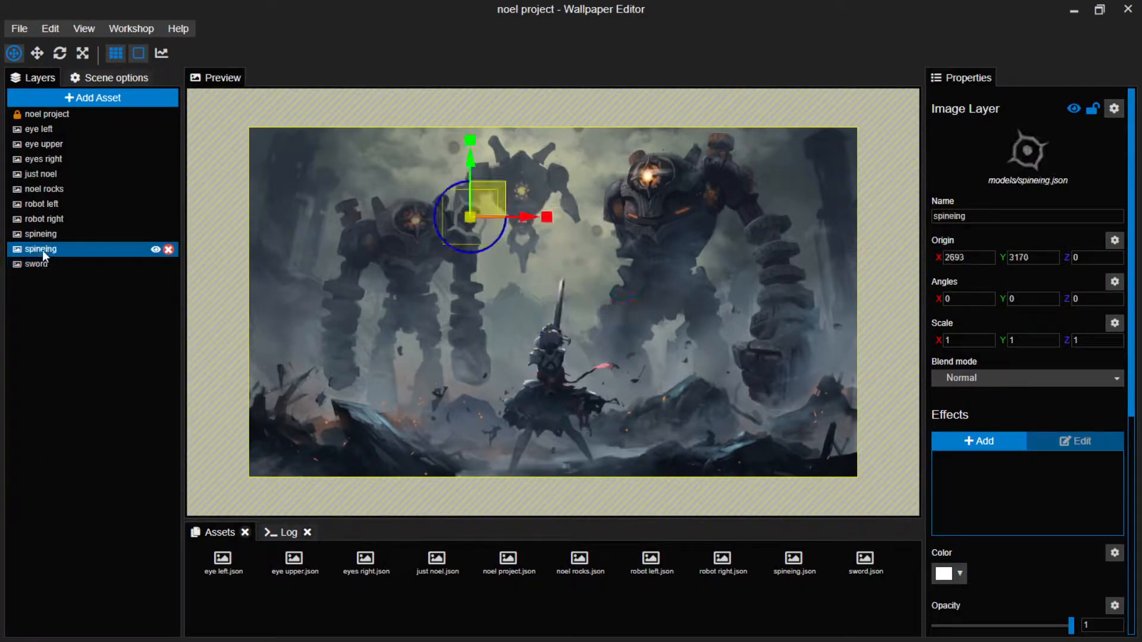
right_click(46, 234)
click(87, 459)
Hide the two lower spineing layers and move the visible ring up onto the dark orb in the sky, to about X 2519, Y 4031.
click(155, 250)
click(154, 263)
drag(485, 198, 481, 124)
click(48, 234)
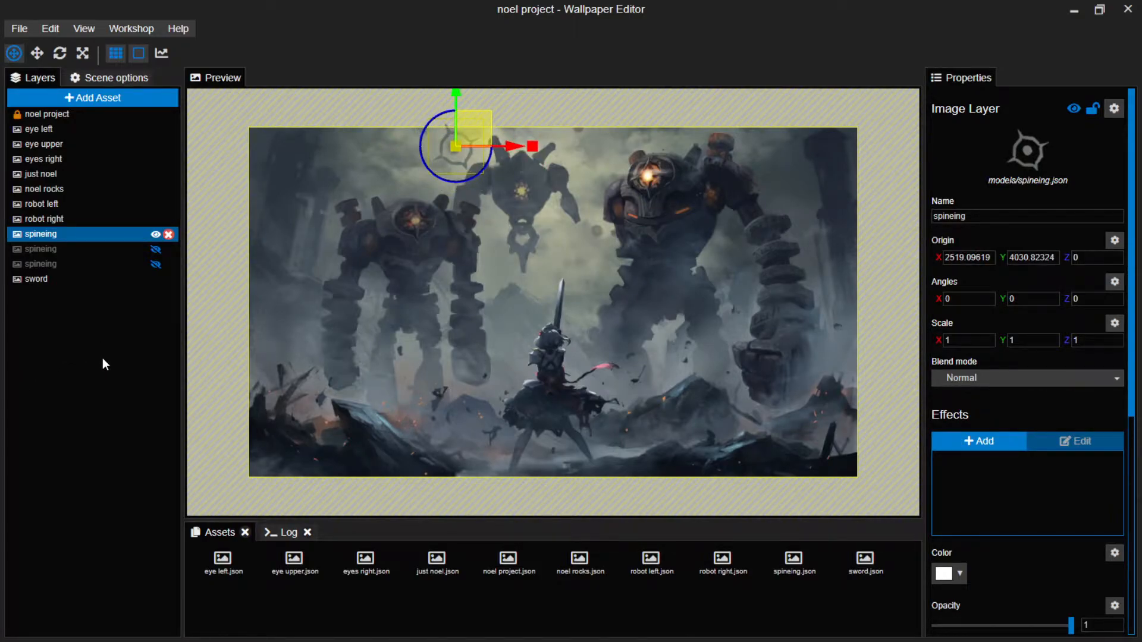
Save the project and realign the visible spineing ring around the orb beside the middle robot, at about X 2511.5, Y 4031.
scroll(435, 248, up, 5)
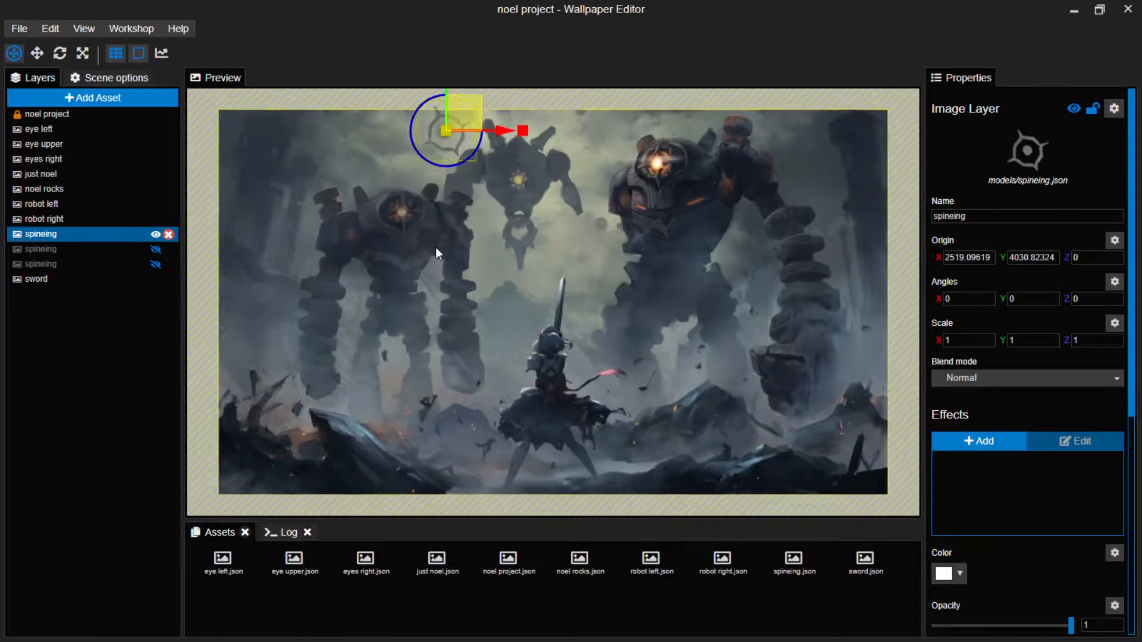
scroll(440, 205, down, 5)
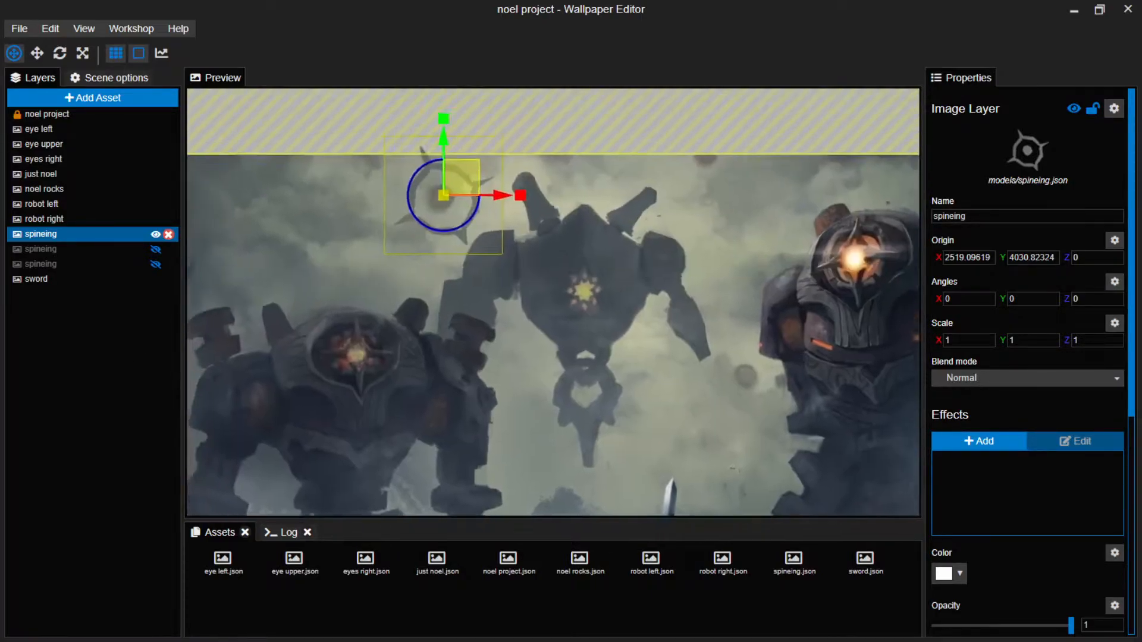
key(ctrl+s)
scroll(637, 306, up, 3)
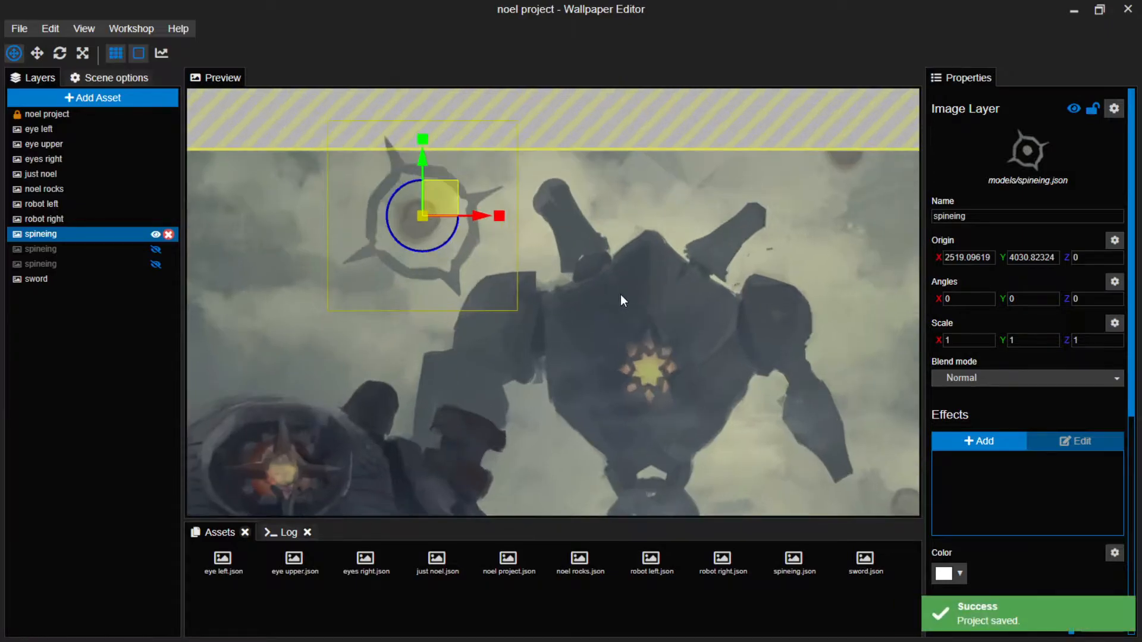
drag(446, 189, 579, 277)
drag(639, 268, 637, 266)
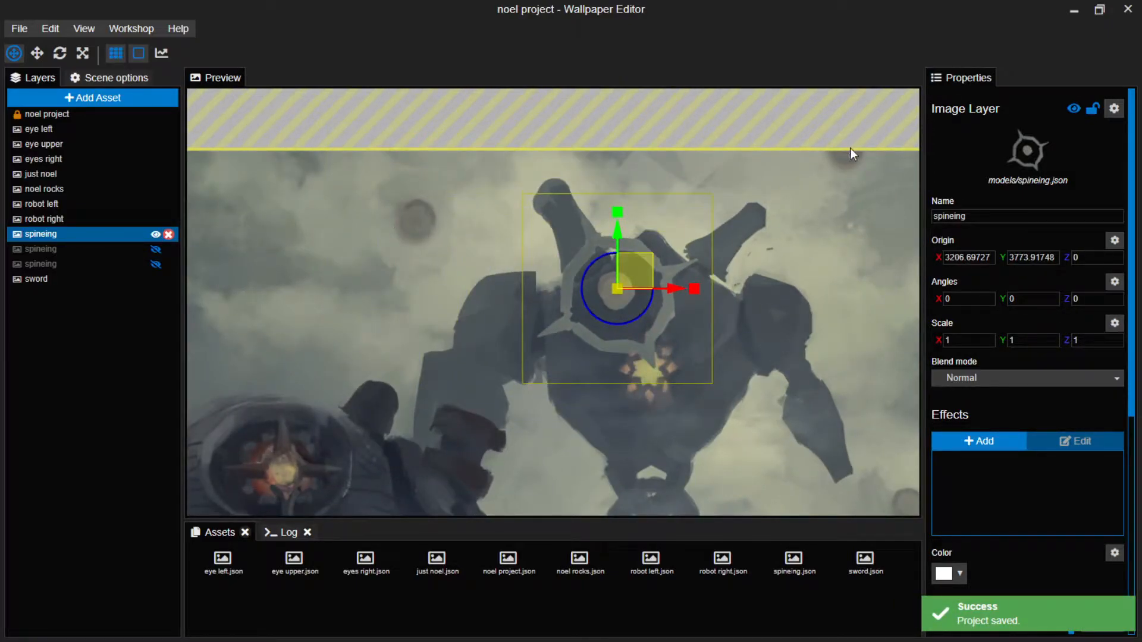
drag(639, 263, 443, 185)
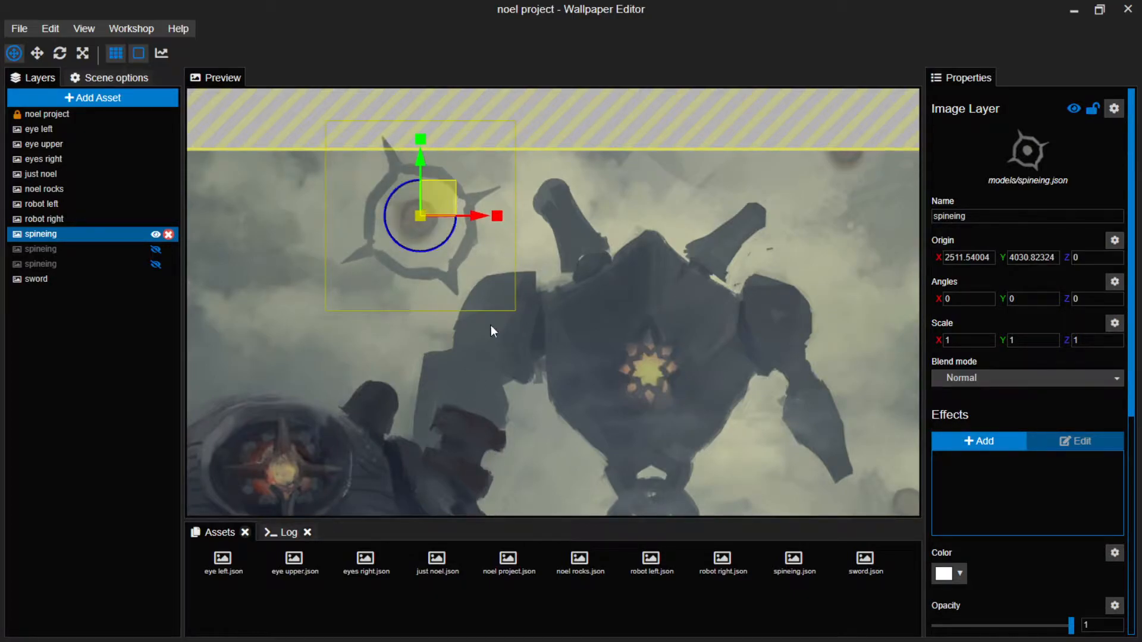
Show the second spineing layer and move its ring around the orb at the image's upper edge, at about X 4018, Y 4268.
click(156, 249)
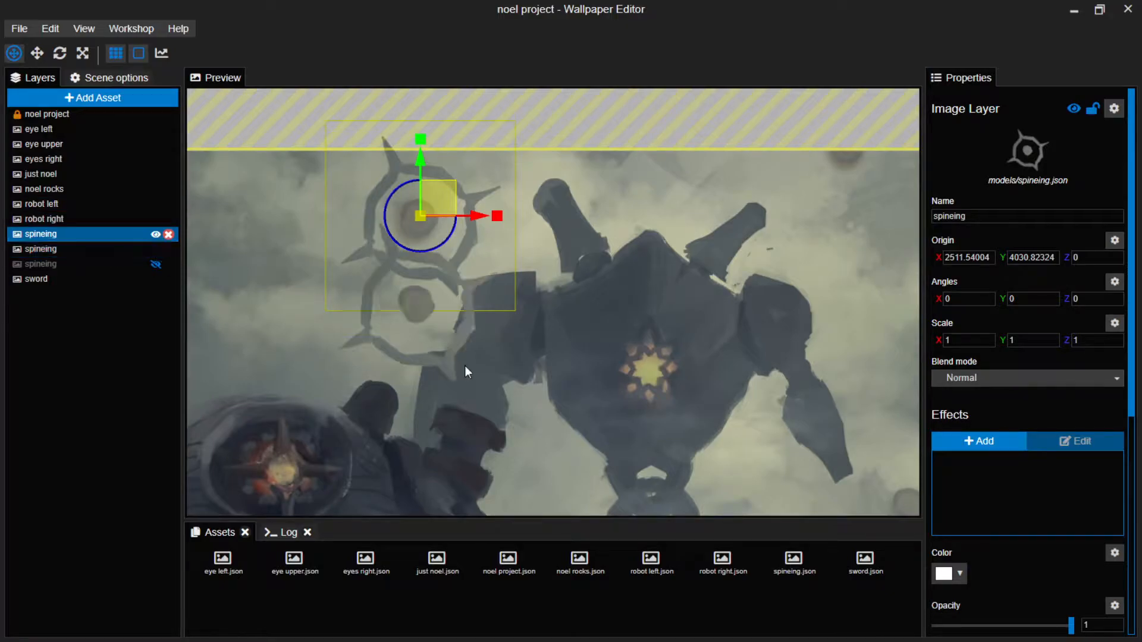
click(49, 248)
drag(441, 272, 867, 126)
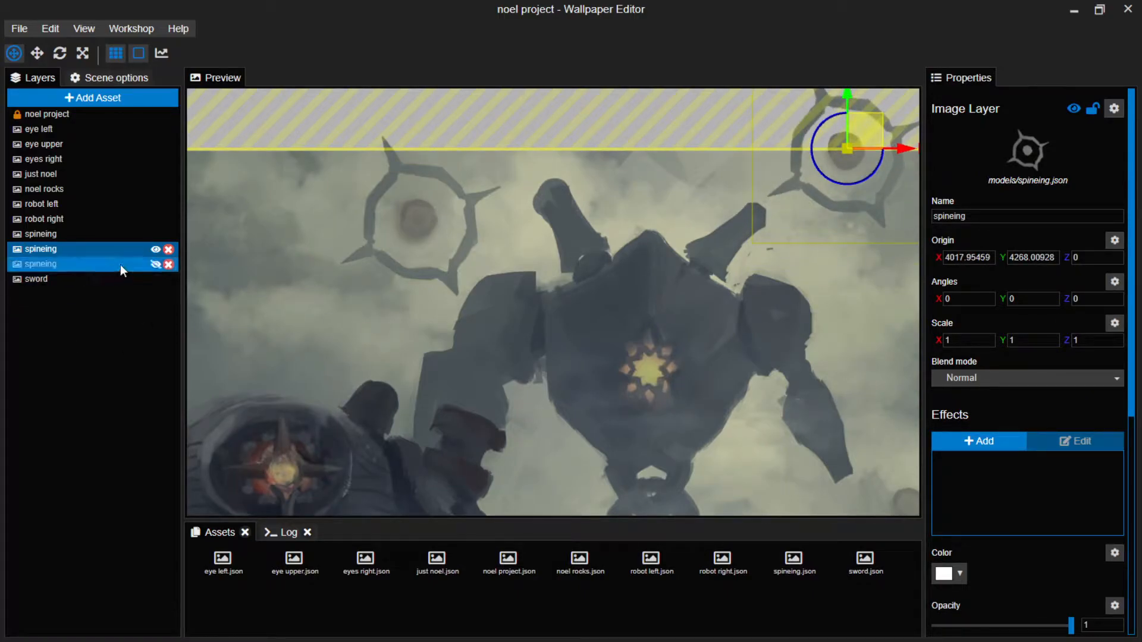
Show the third spineing layer and move its ring around the orb beside the large robot, at about X 4244.5, Y 3011.
click(155, 265)
click(155, 250)
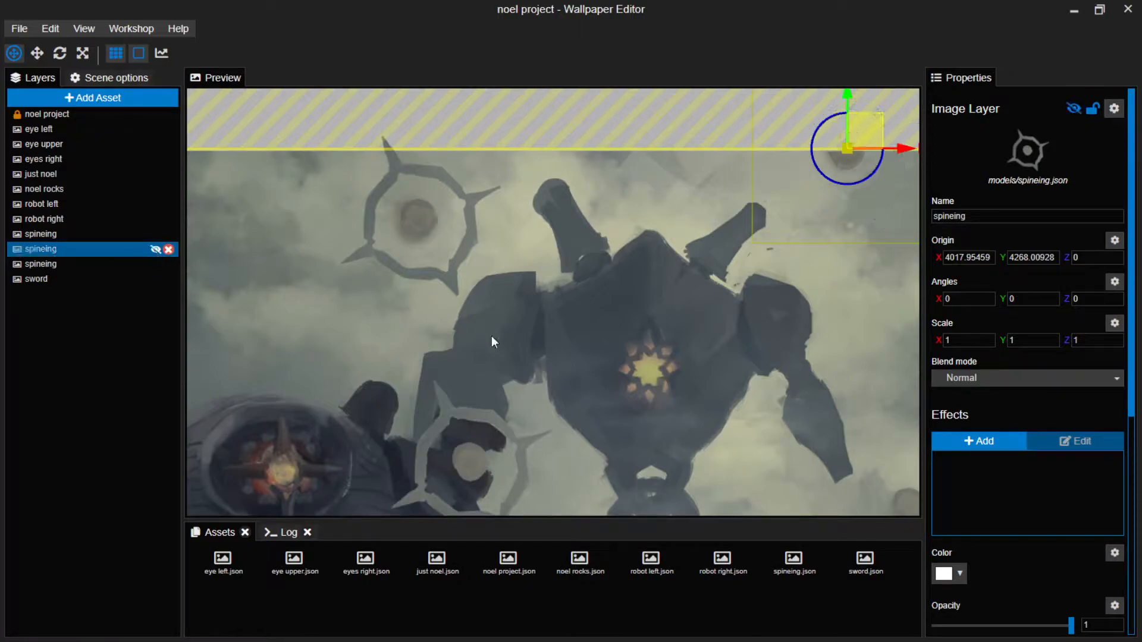
click(154, 249)
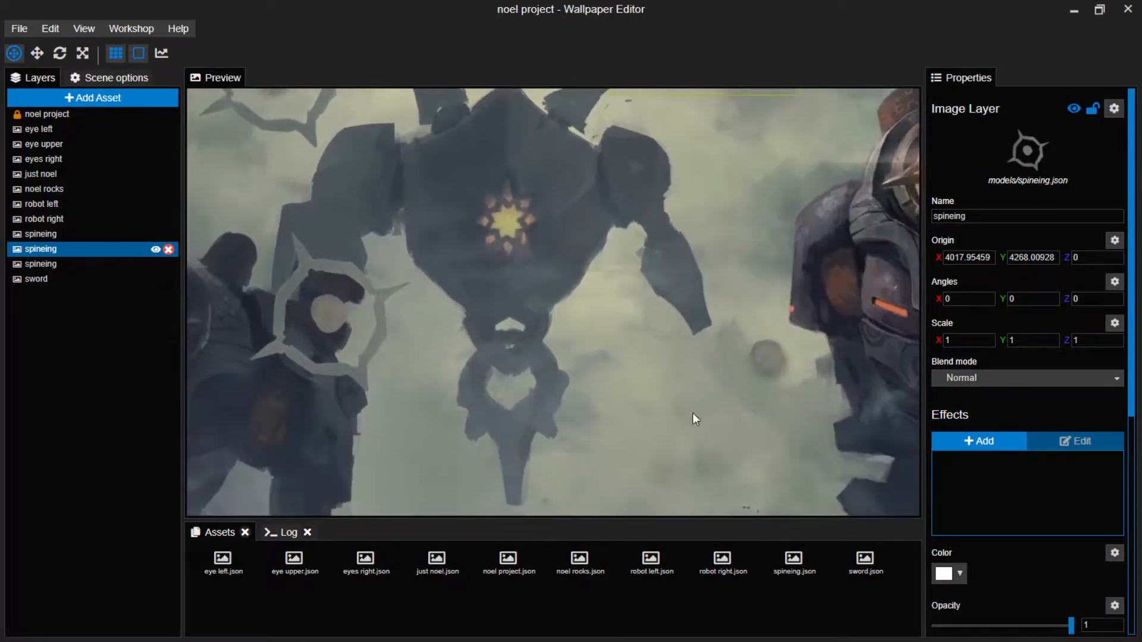
click(43, 261)
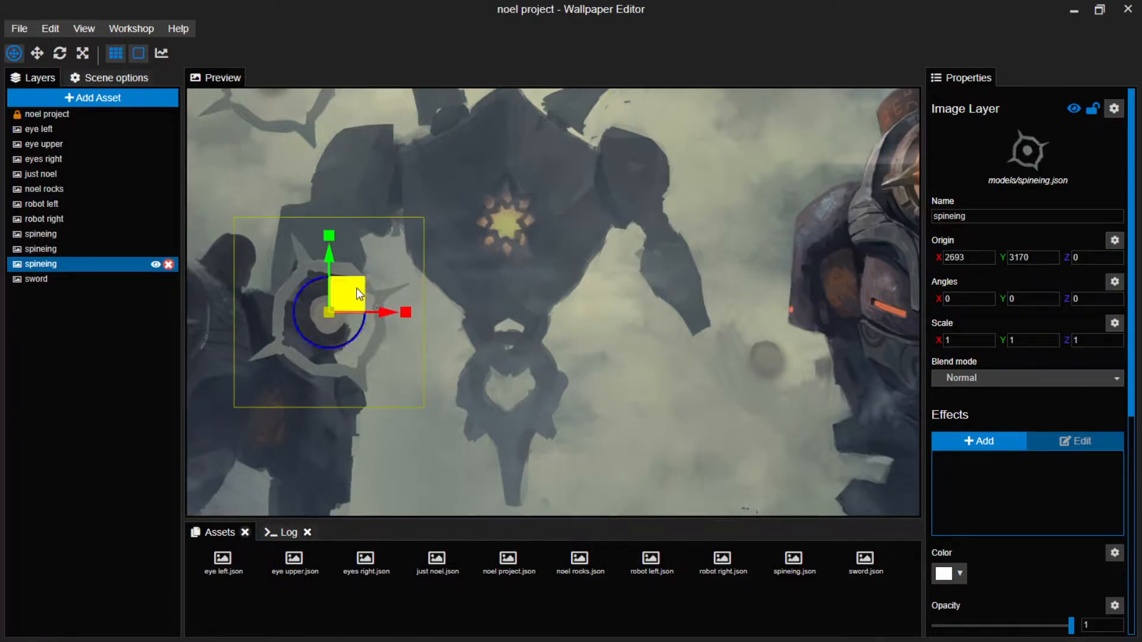
drag(342, 296, 794, 344)
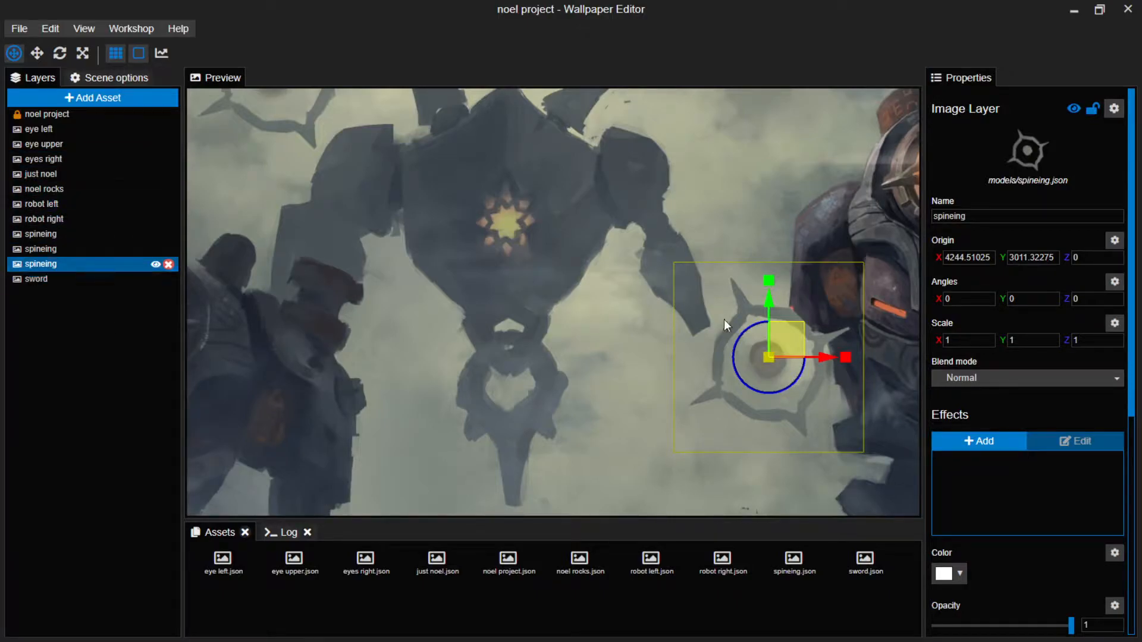
Examine the placement of the three rings across the whole scene.
scroll(572, 296, down, 3)
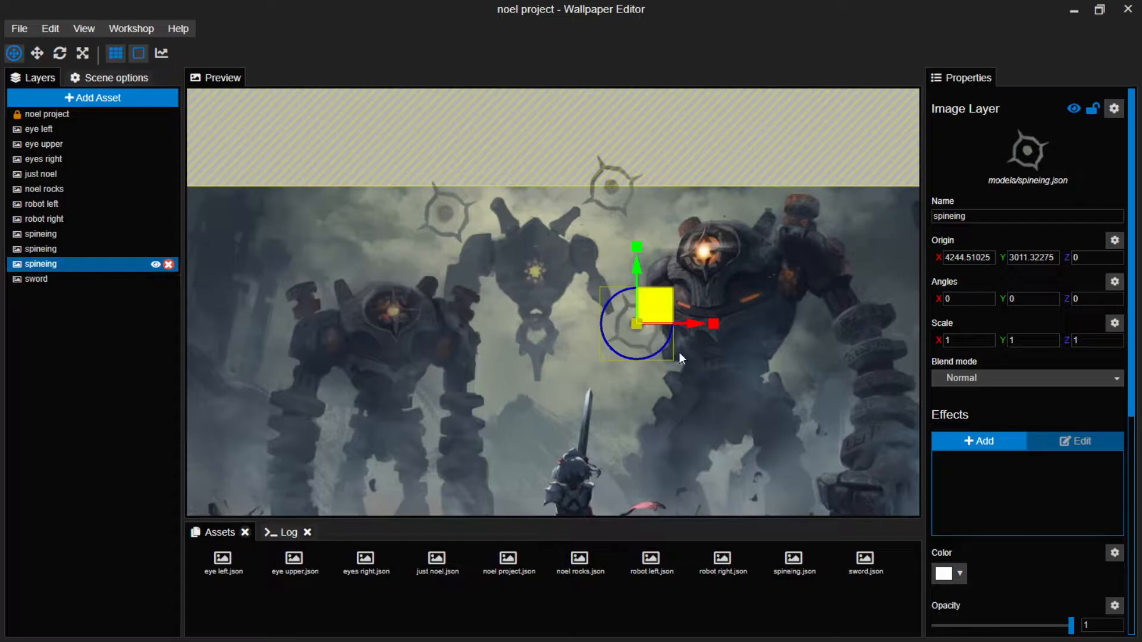
scroll(537, 398, down, 5)
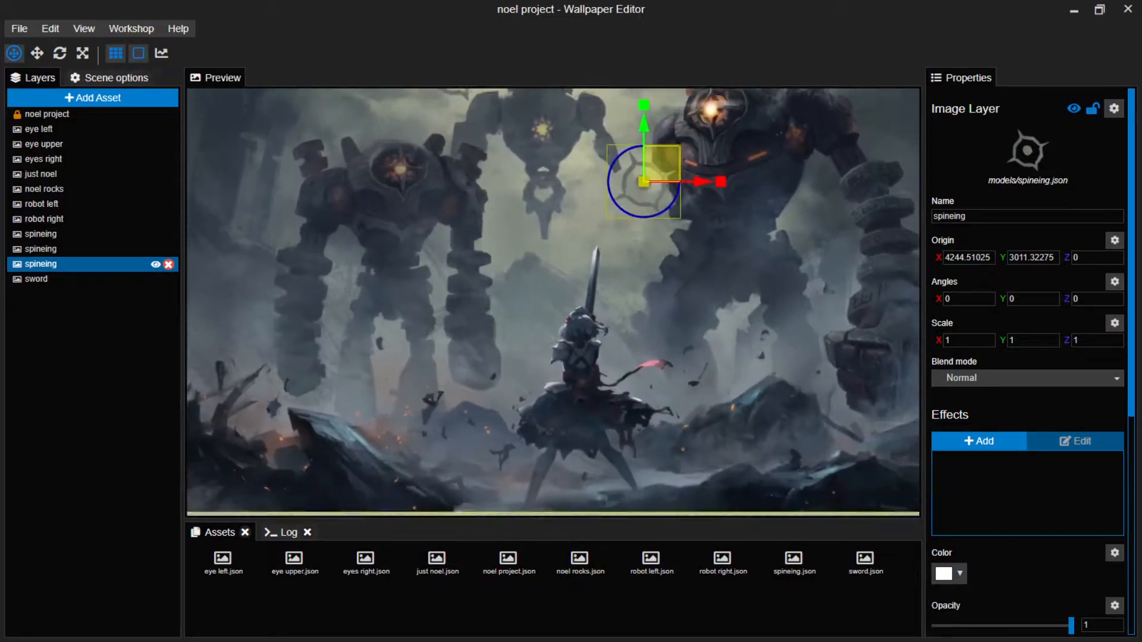
drag(523, 230, 527, 276)
scroll(492, 251, down, 2)
scroll(492, 251, up, 2)
scroll(492, 251, up, 2)
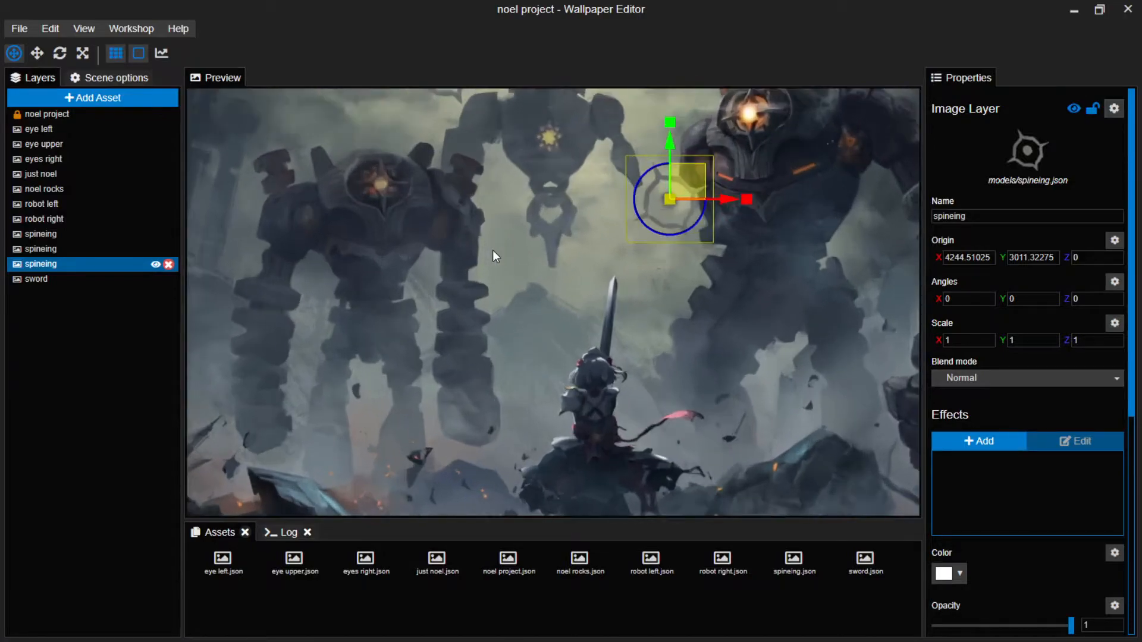
drag(545, 126, 513, 197)
scroll(513, 196, up, 1)
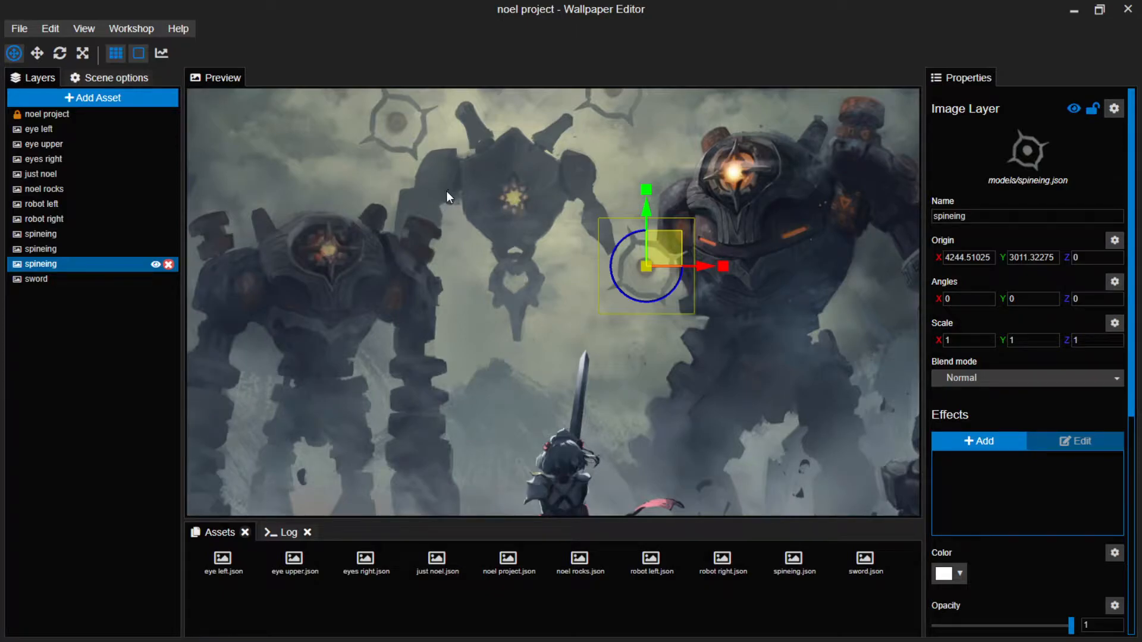
Add a Fullscreen Layer to the scene and save the project.
click(94, 97)
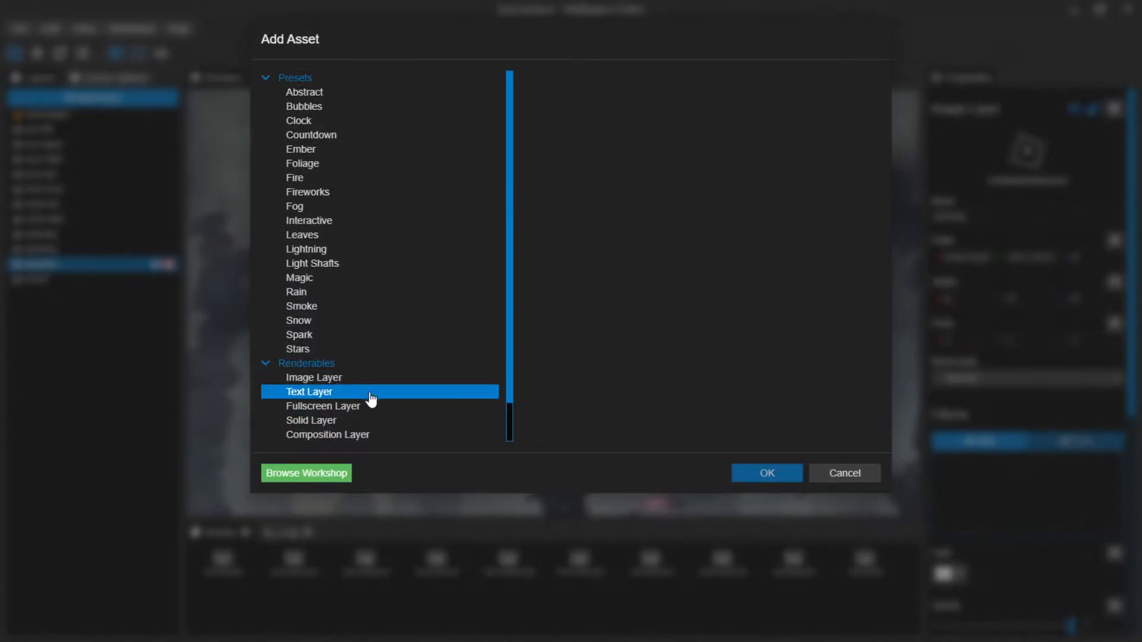
click(357, 408)
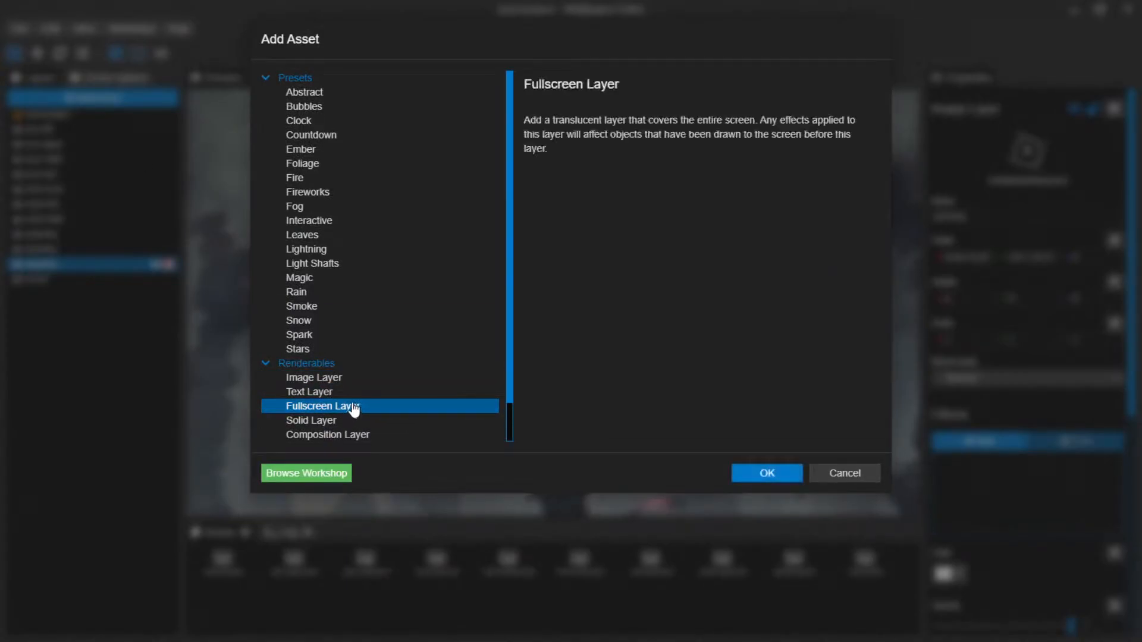
click(765, 474)
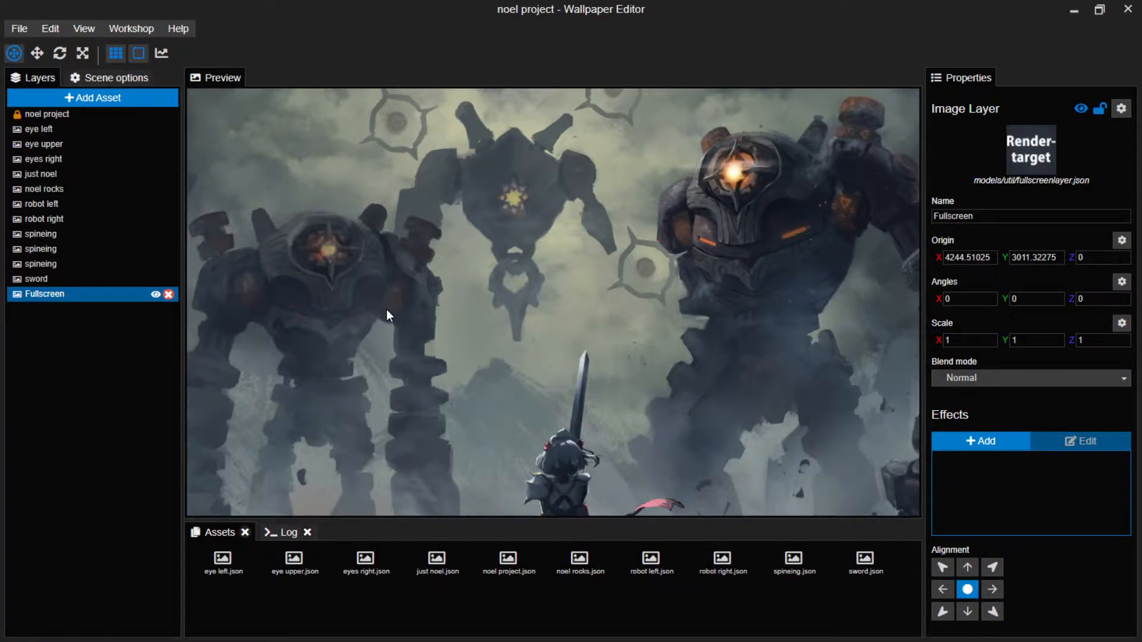
key(ctrl+s)
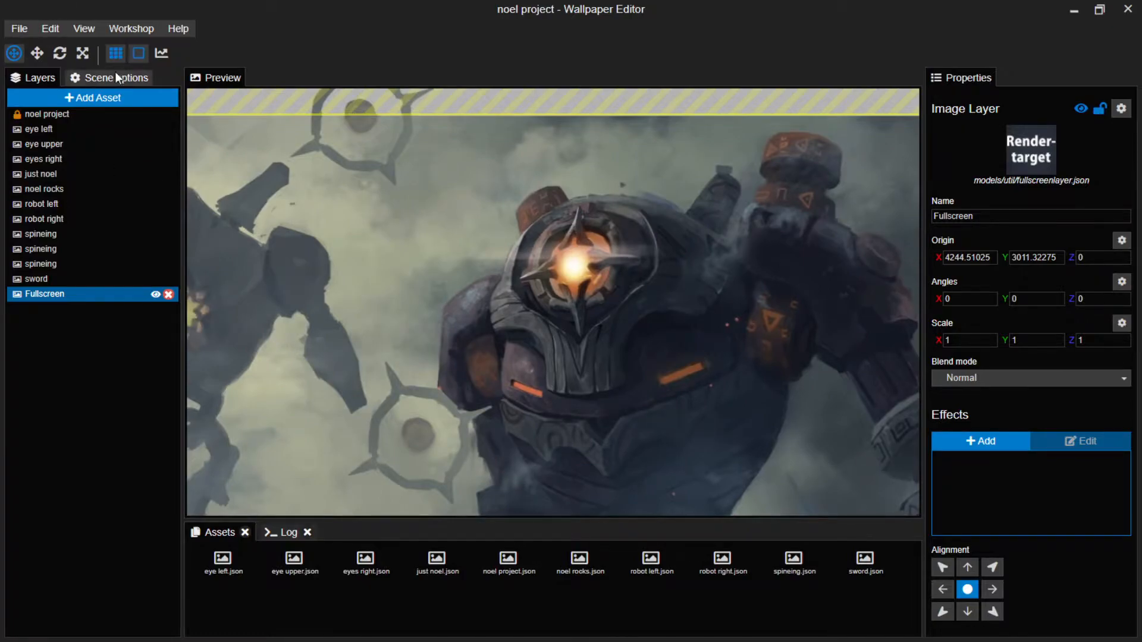
Add a Magic preset asset to the scene using the Glyphs 1 variant.
click(91, 98)
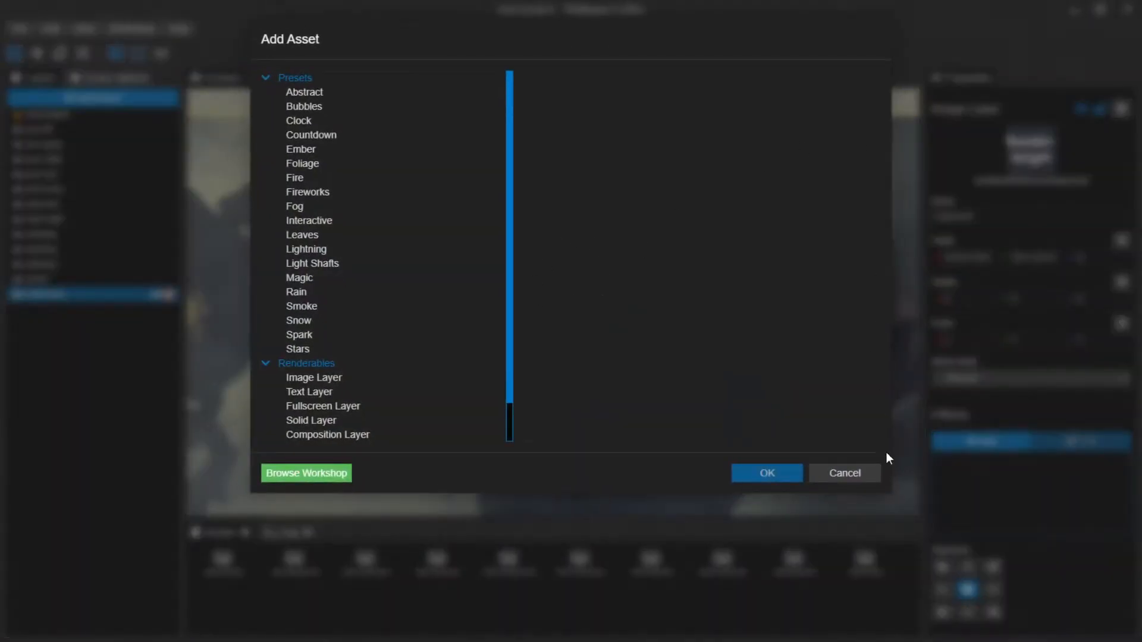
click(859, 473)
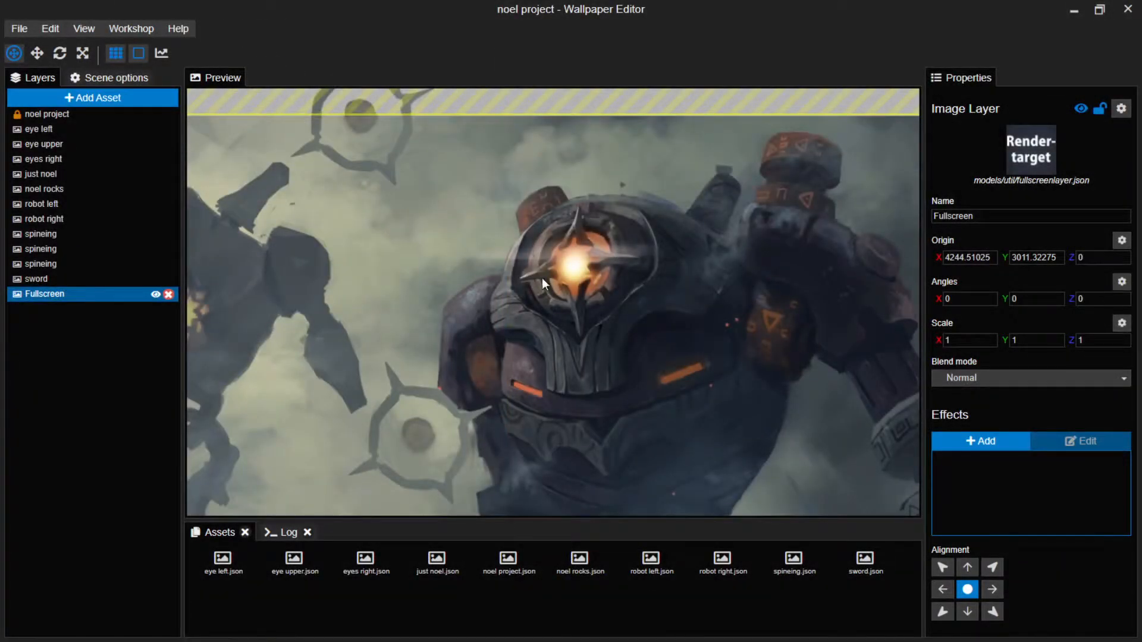
click(82, 96)
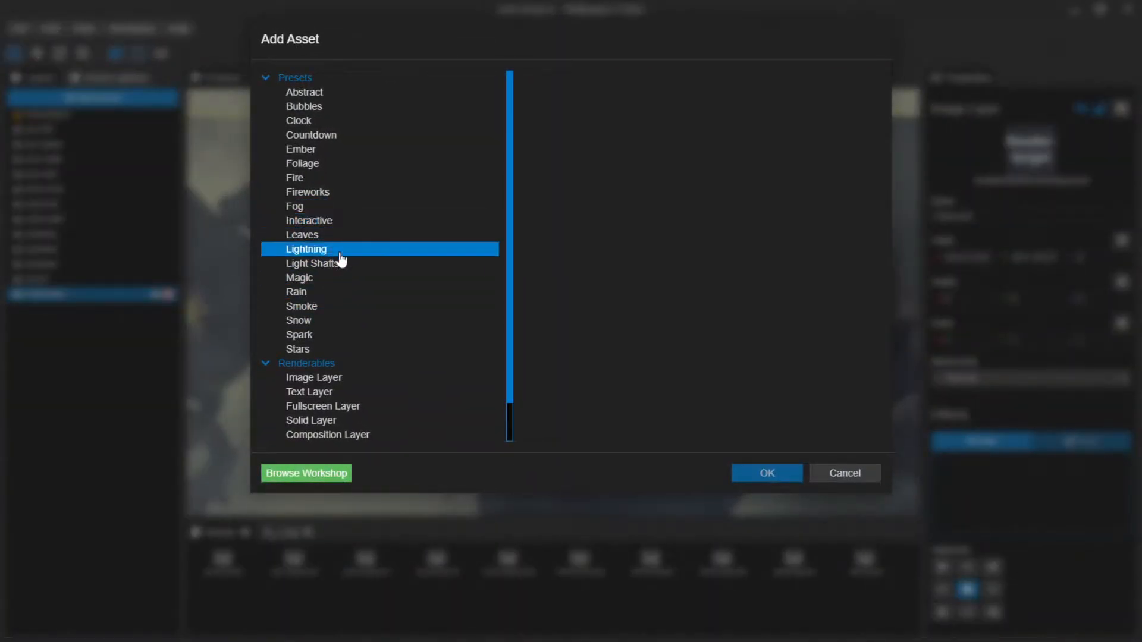
click(332, 280)
click(684, 273)
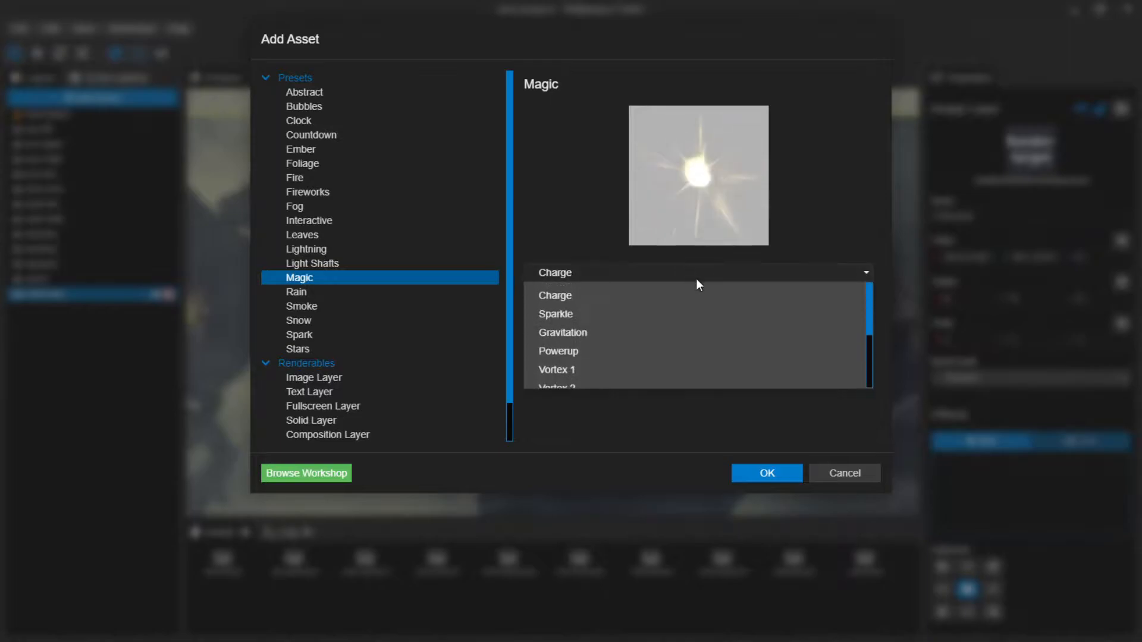
scroll(608, 369, down, 3)
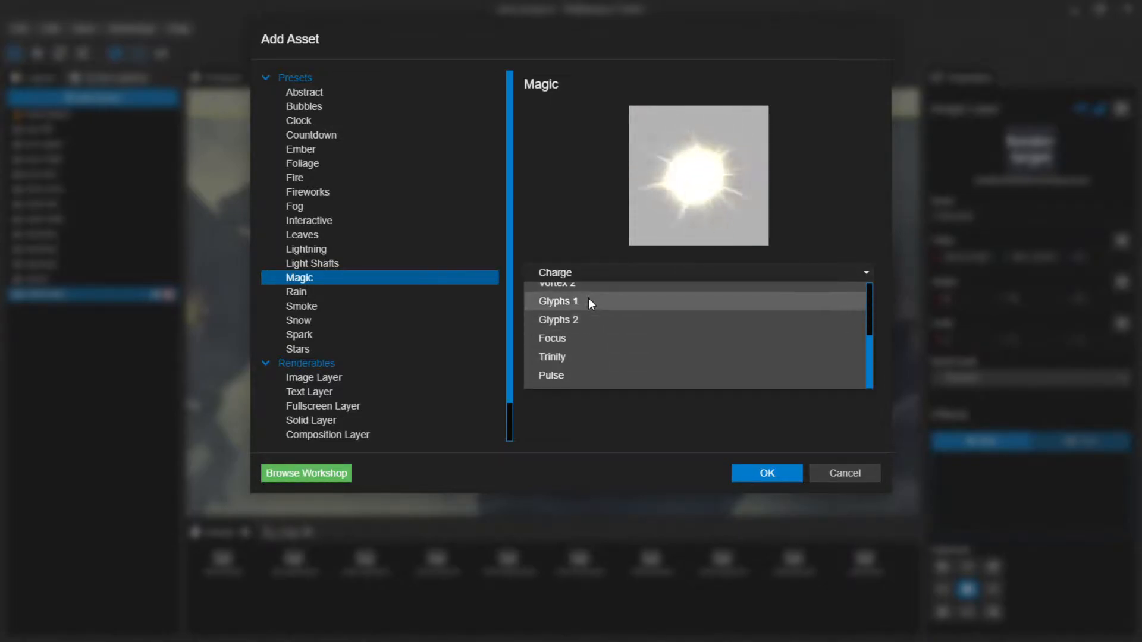
click(580, 299)
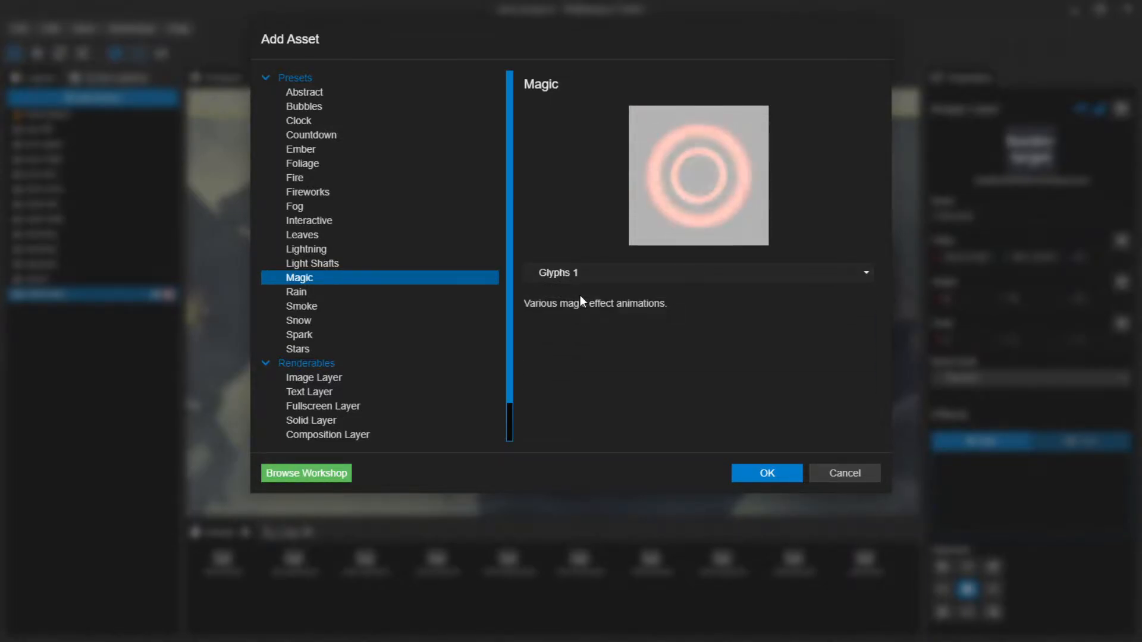
click(641, 275)
click(585, 317)
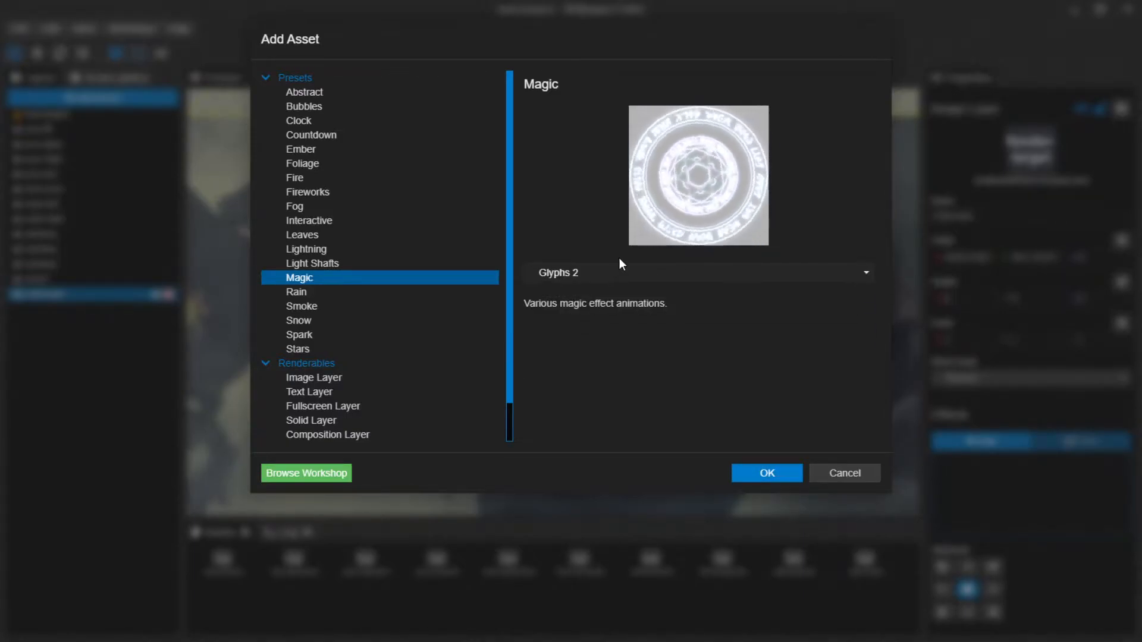
click(607, 271)
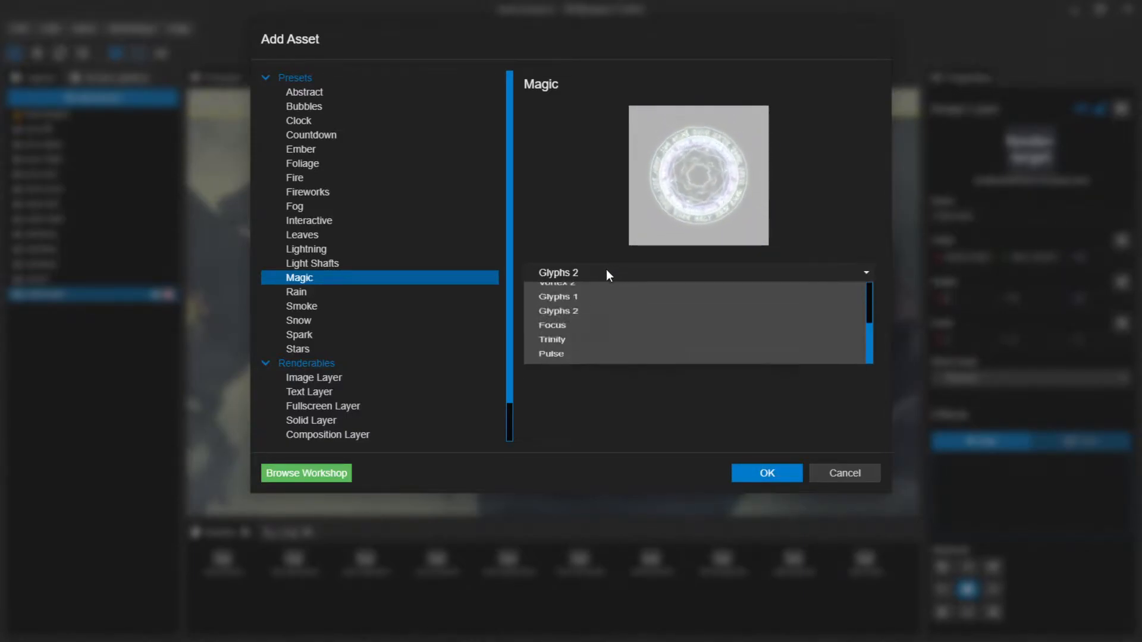
click(574, 305)
click(769, 468)
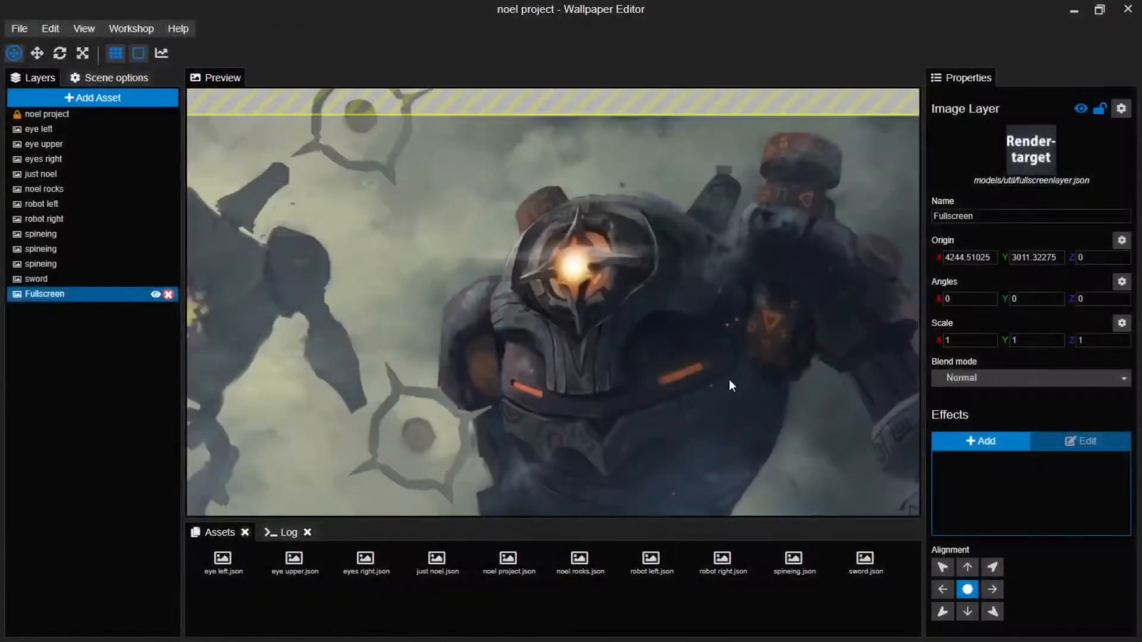
Place the Glyphs 1 particle over the large robot's glowing eye, scale it to X 1.59075, Y 1.70328, and compare it hidden and shown.
drag(566, 283, 669, 261)
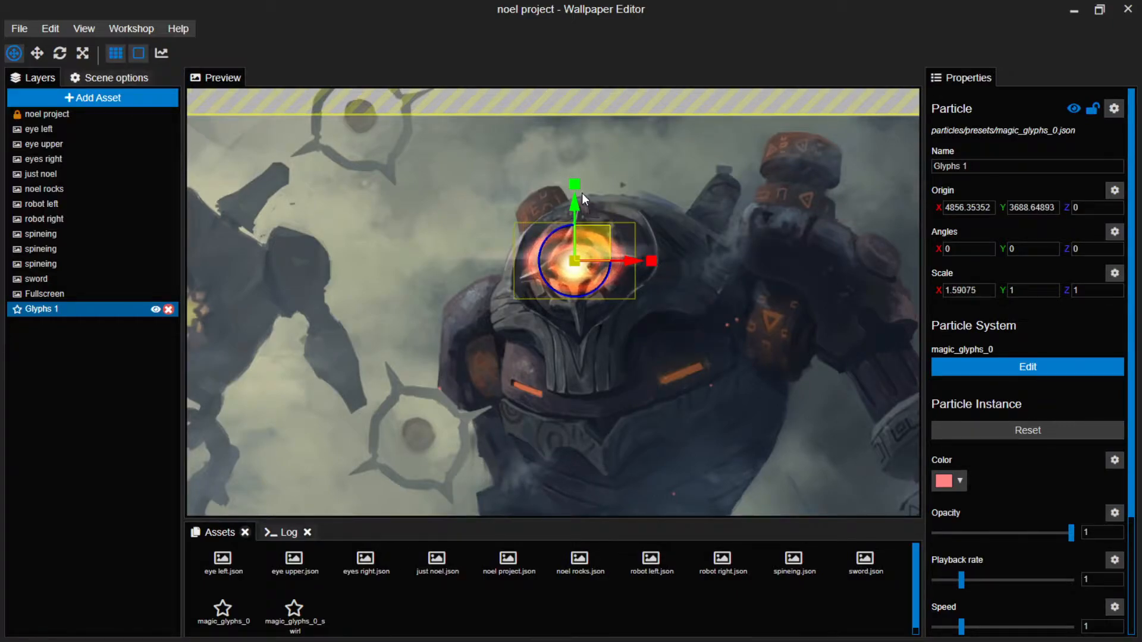
drag(573, 184, 573, 162)
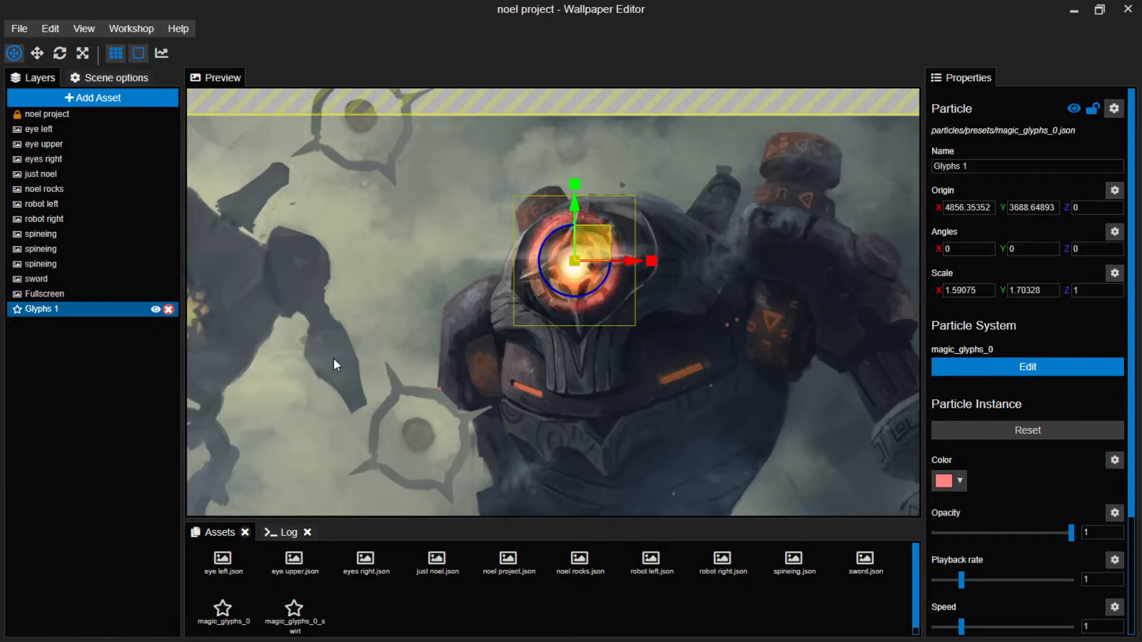
click(155, 310)
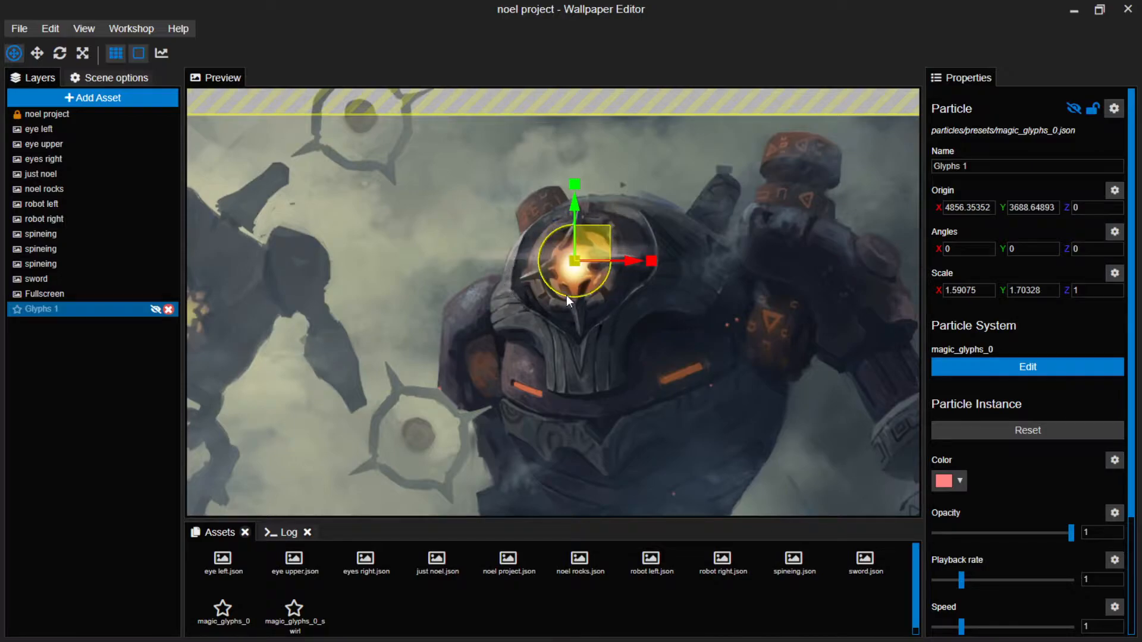
click(156, 310)
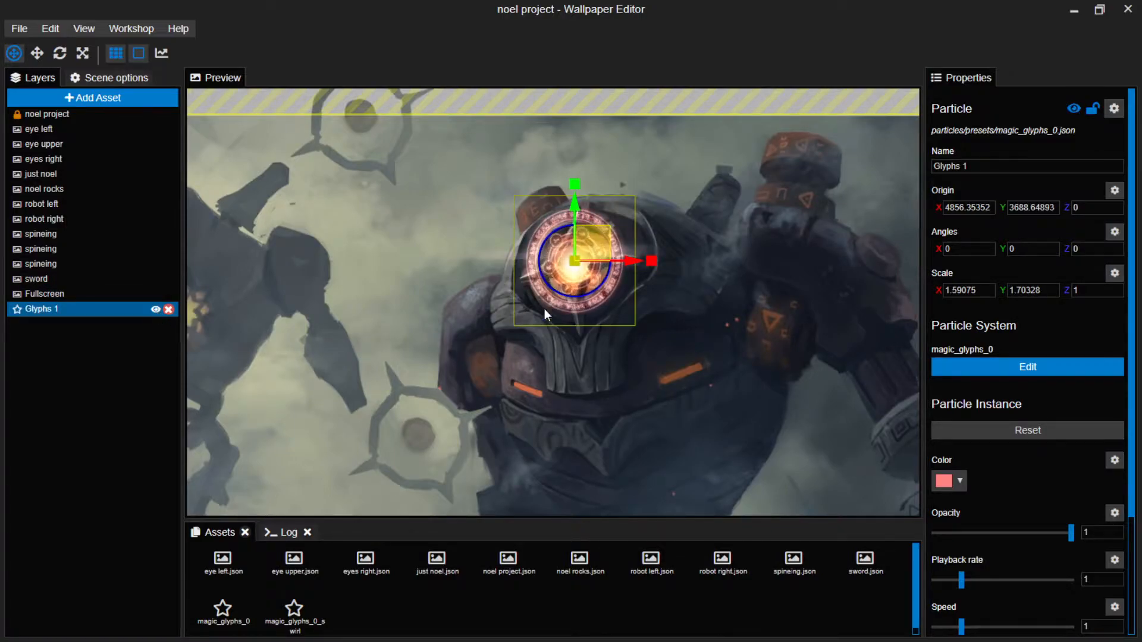
Change the albedo texture of the magic_glyphs_0 particle material to glyph_2.tex and apply the particle edit.
click(1031, 365)
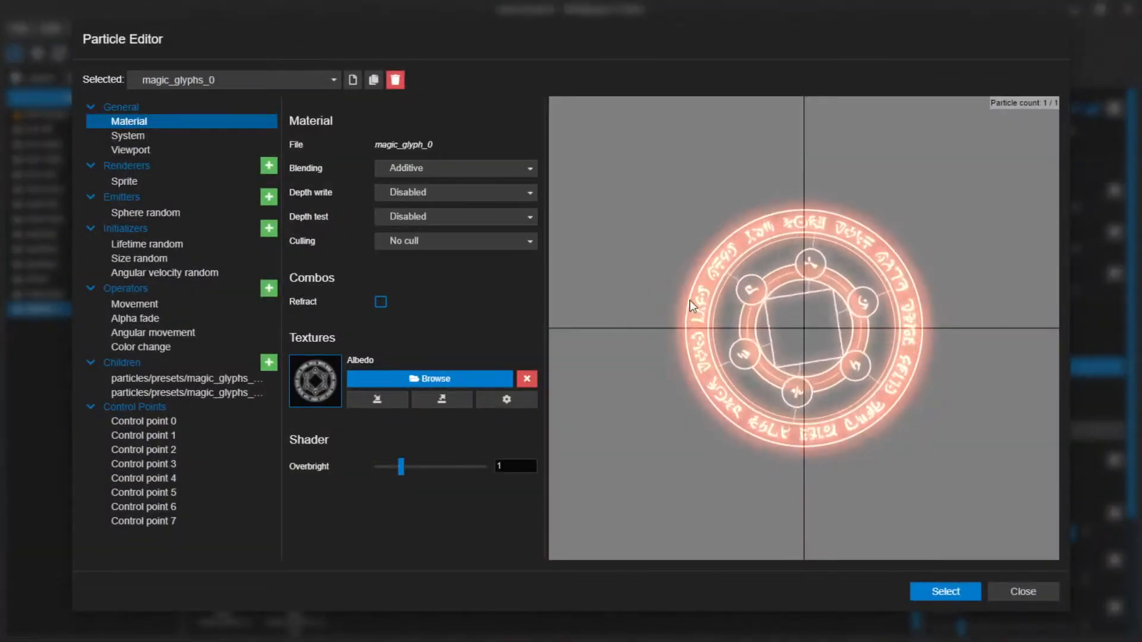
click(423, 378)
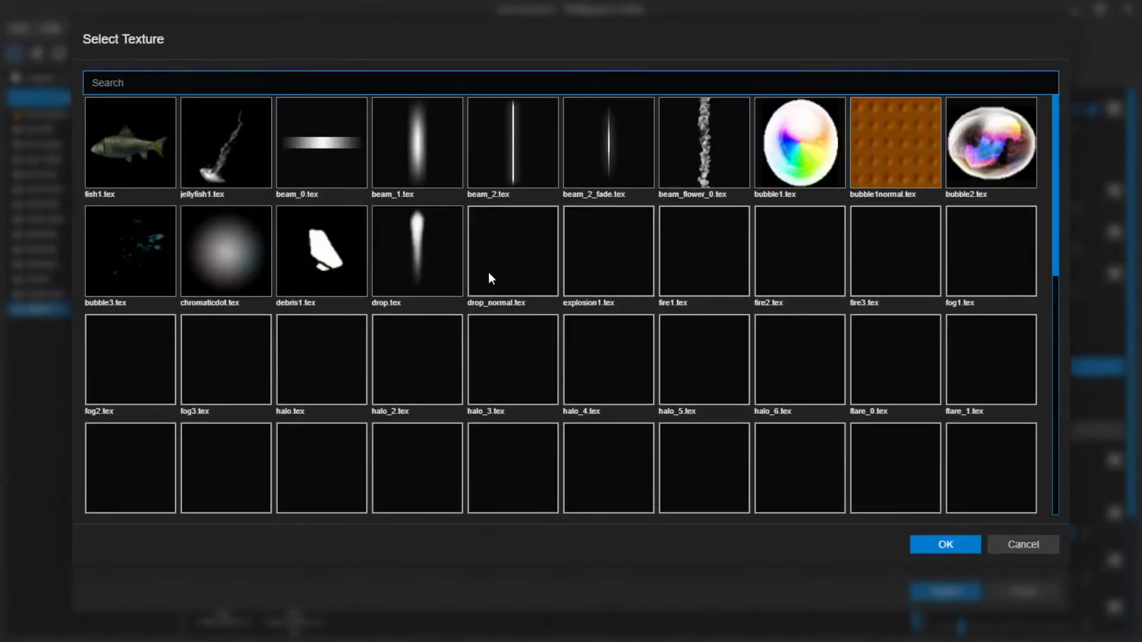
scroll(491, 289, down, 15)
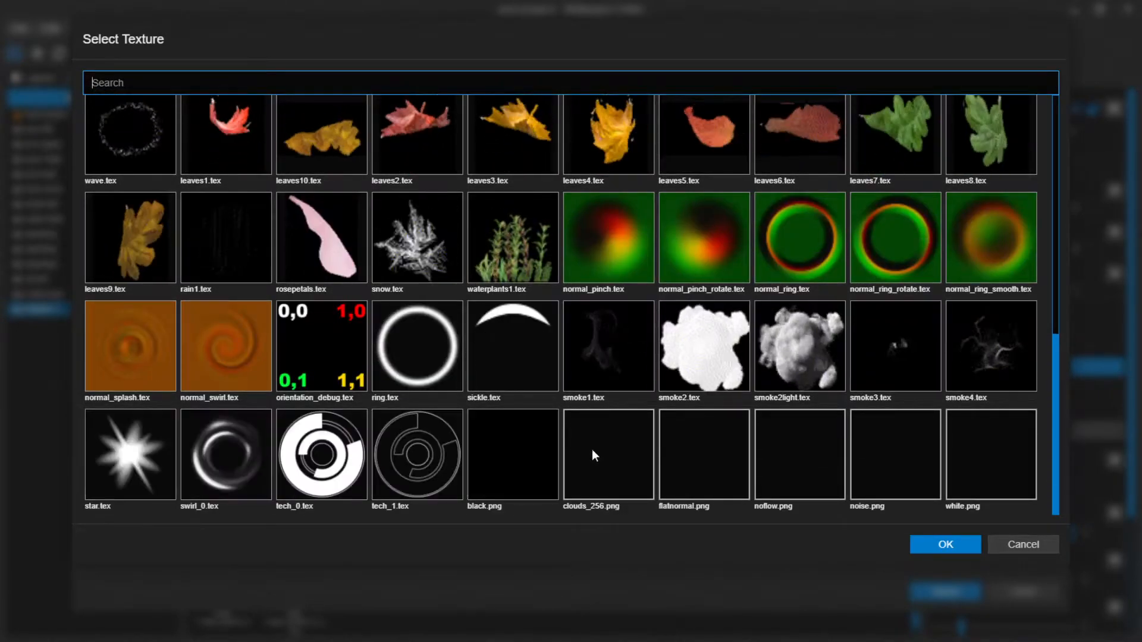
scroll(613, 426, up, 4)
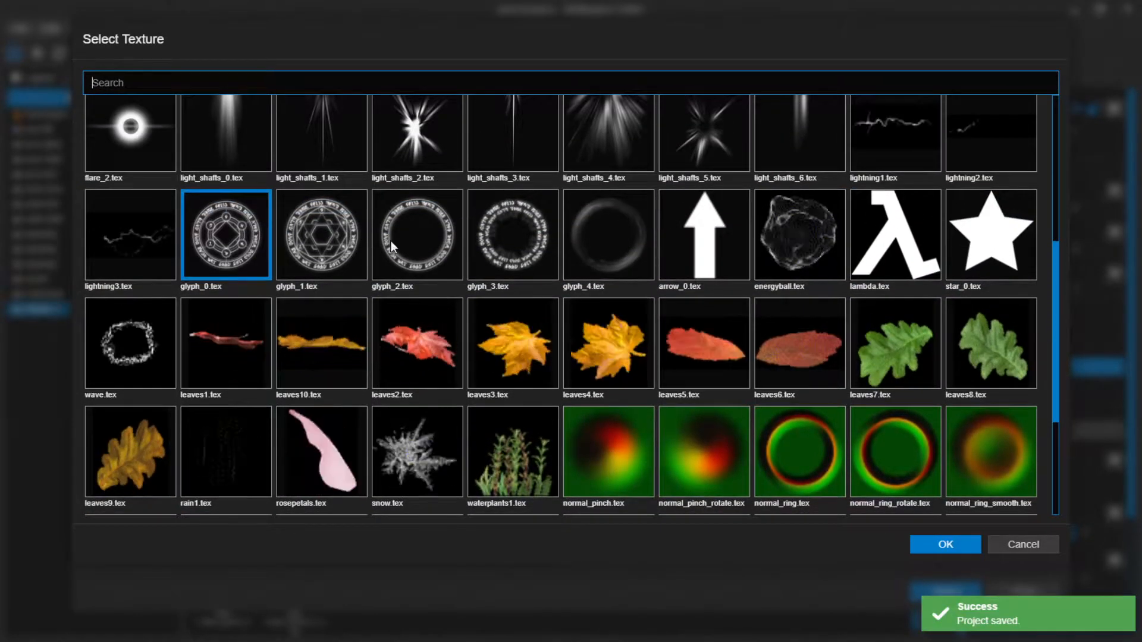
click(414, 233)
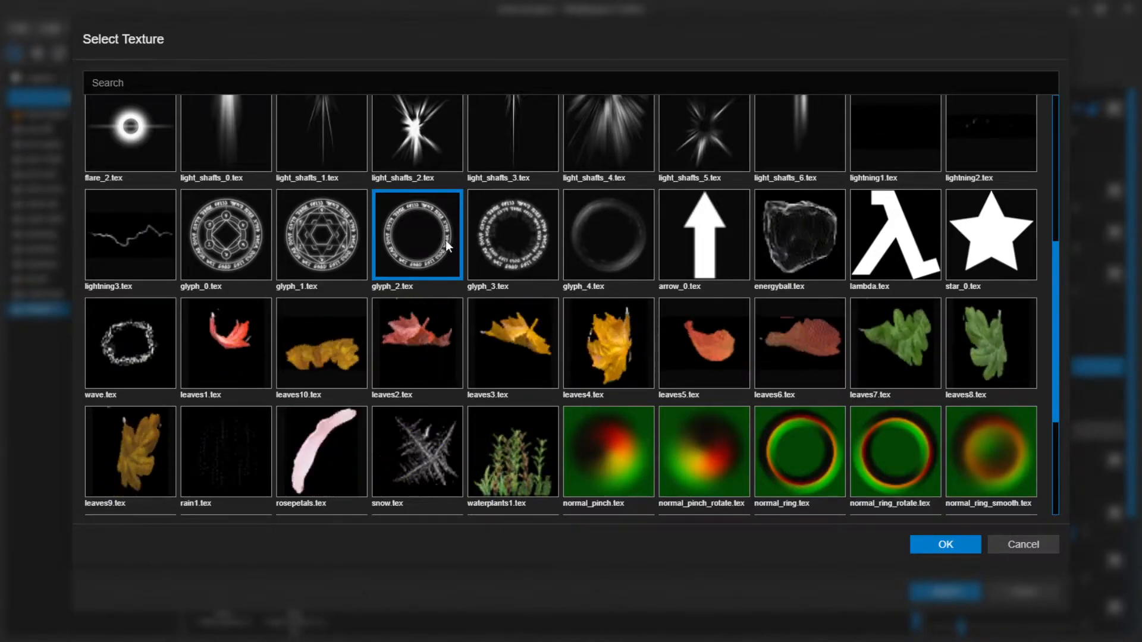
click(522, 238)
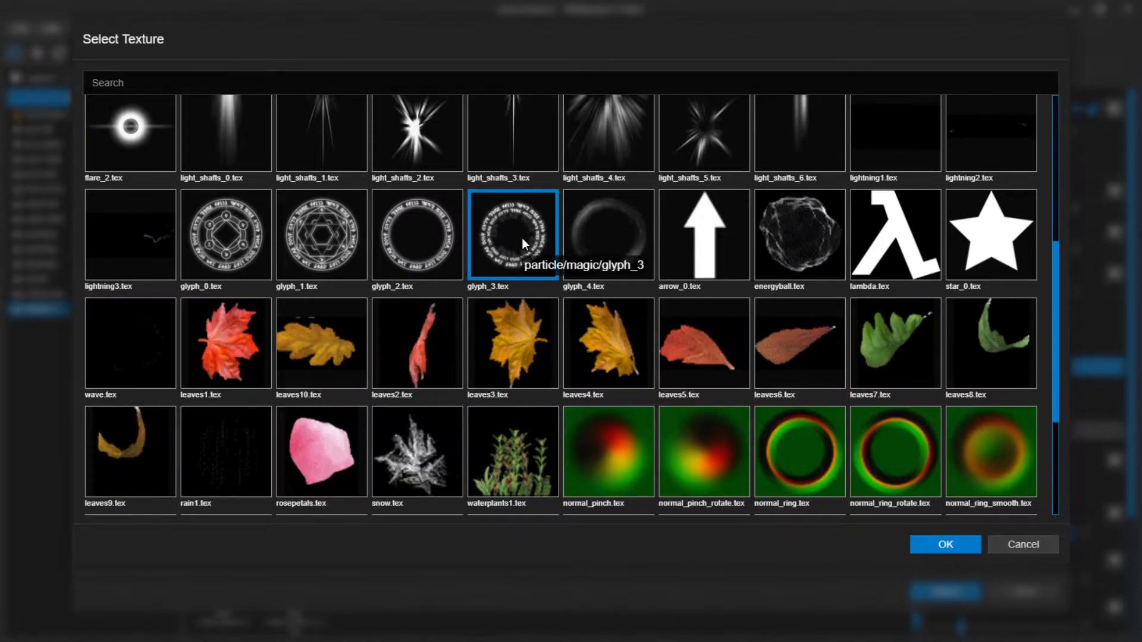
click(413, 243)
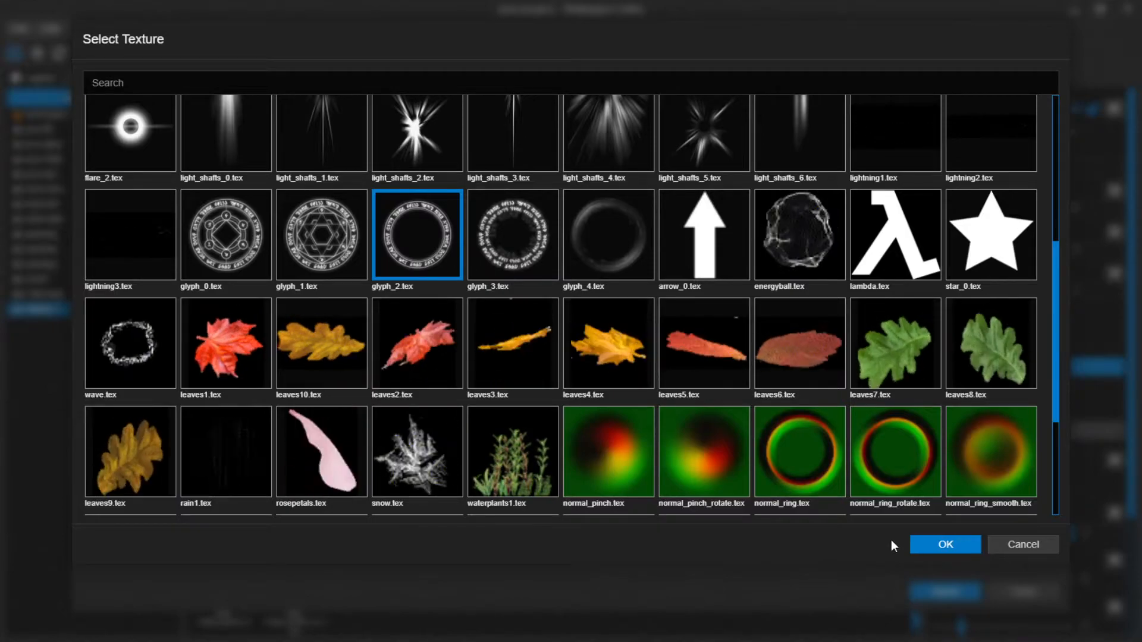
click(944, 542)
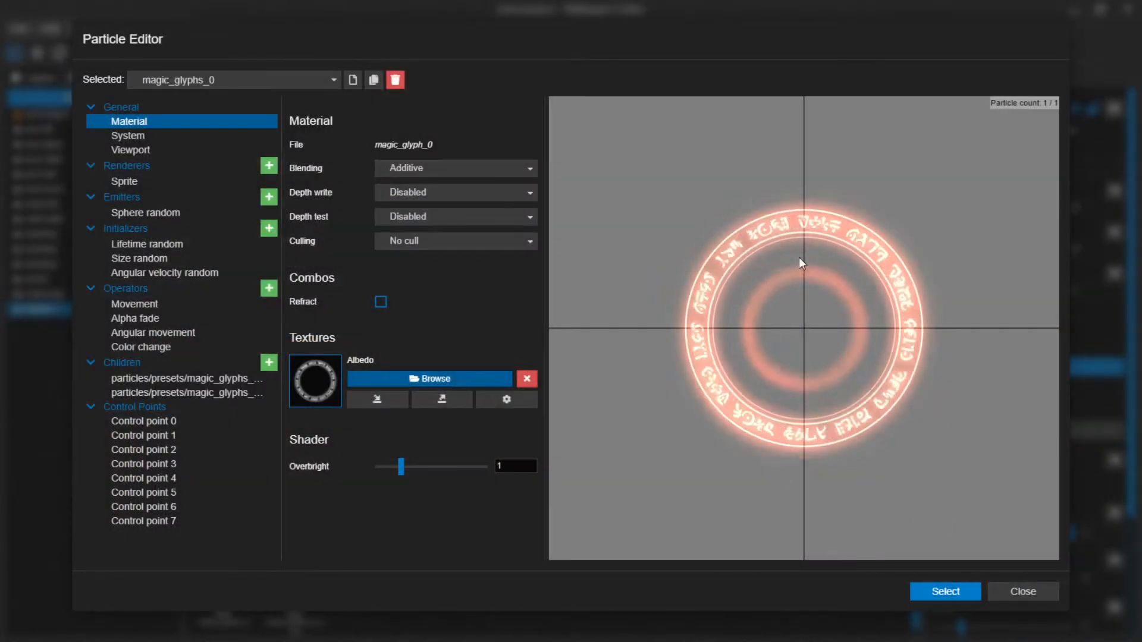
click(932, 591)
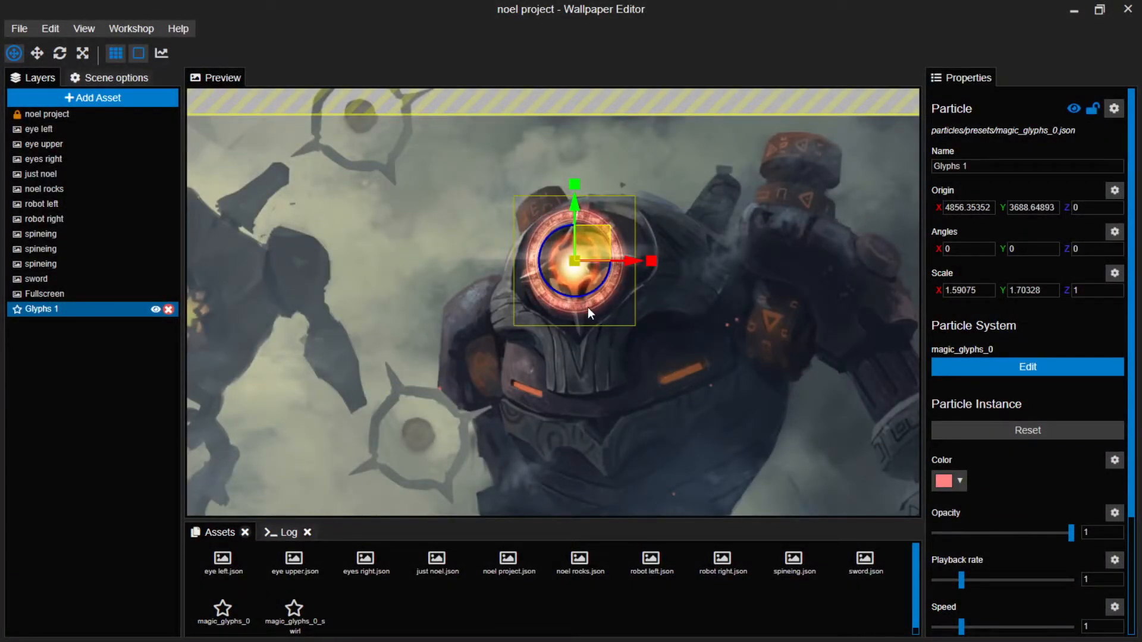
Set the Glyphs 1 particle's color to the orange #d45a09.
click(958, 480)
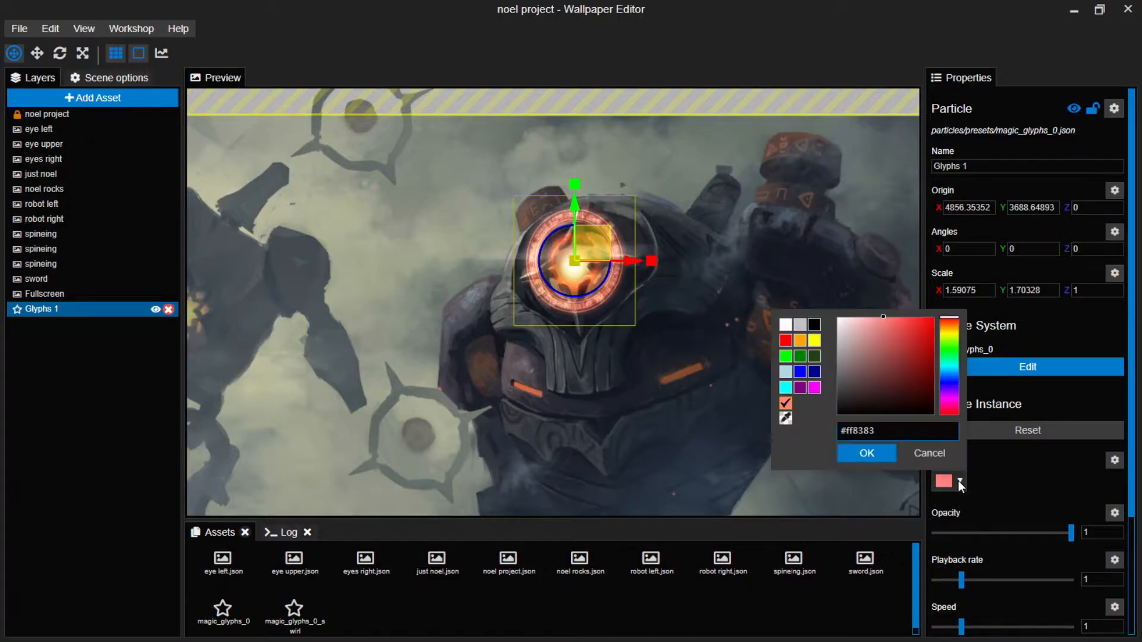
click(801, 343)
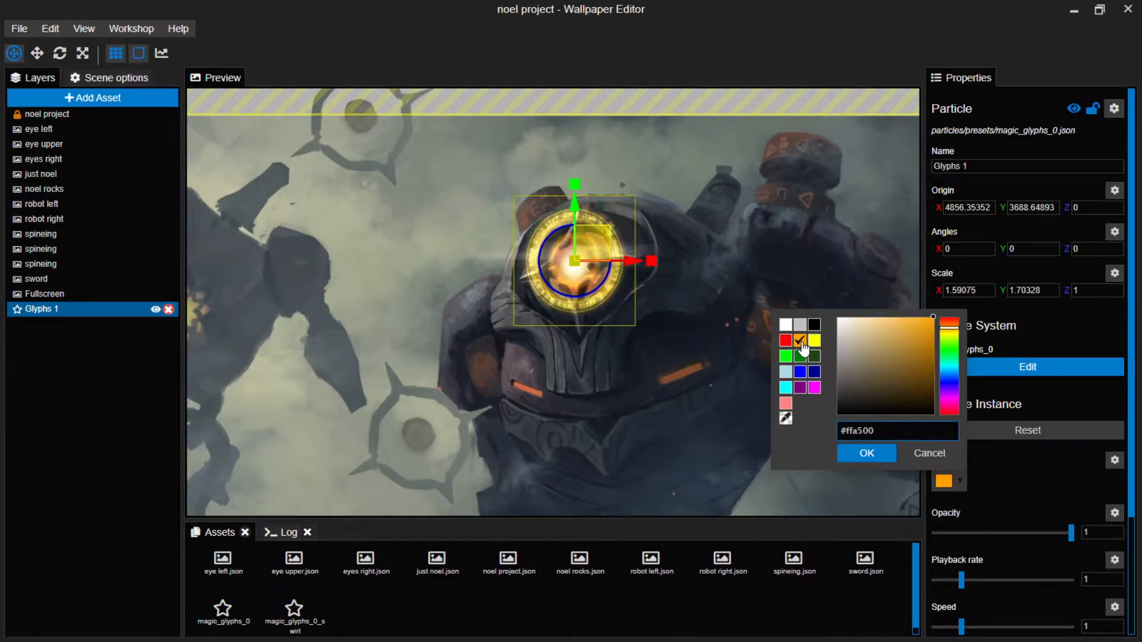
click(954, 332)
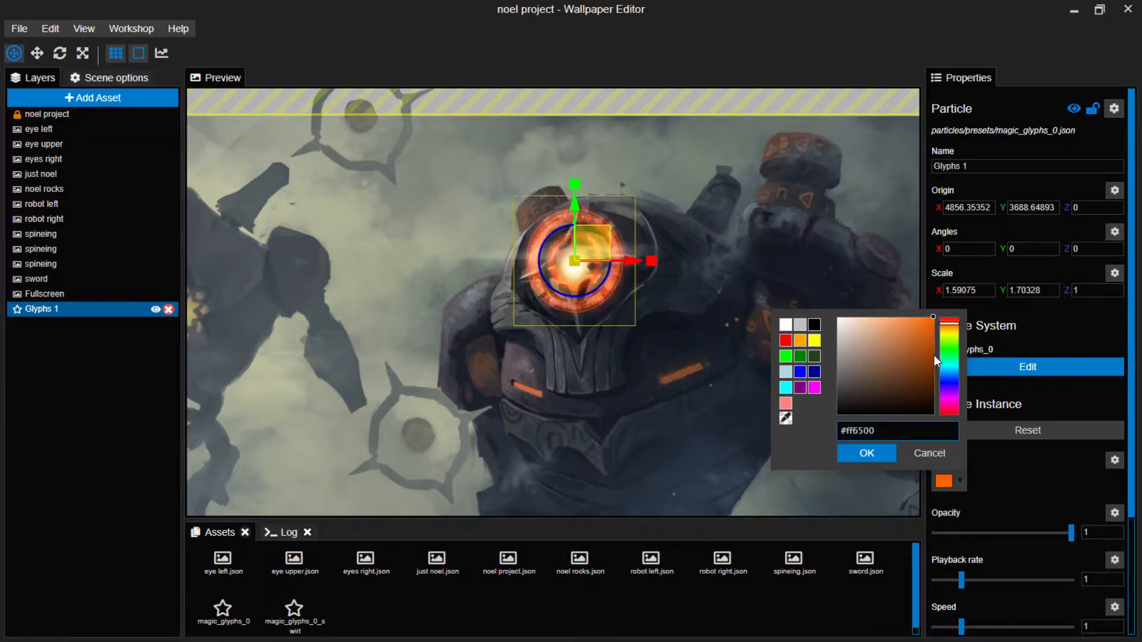
click(929, 333)
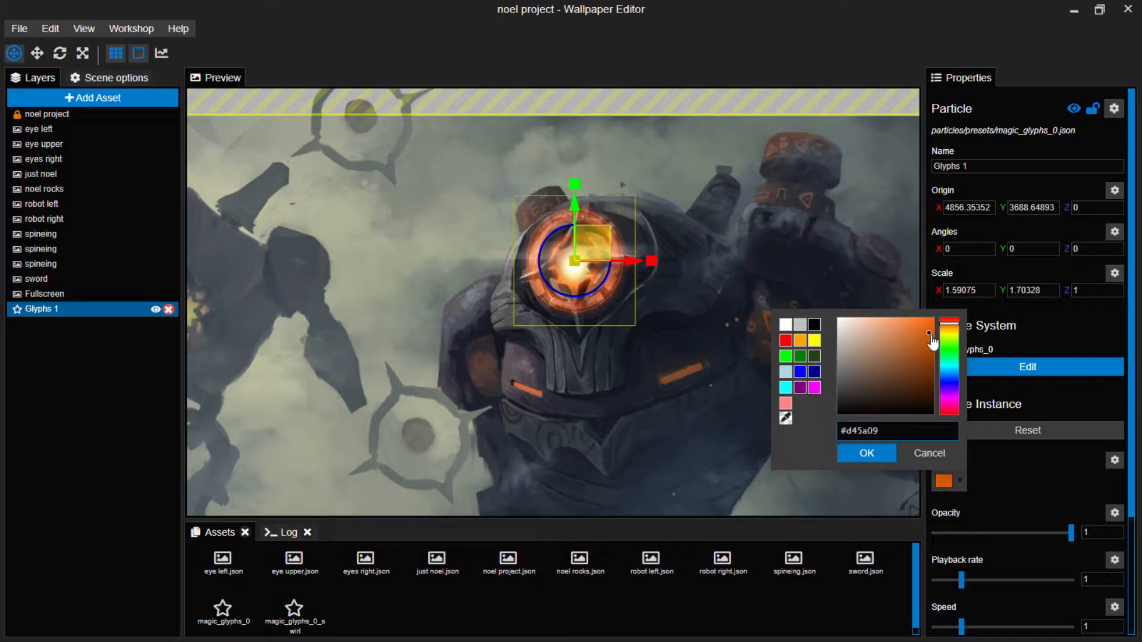
click(866, 453)
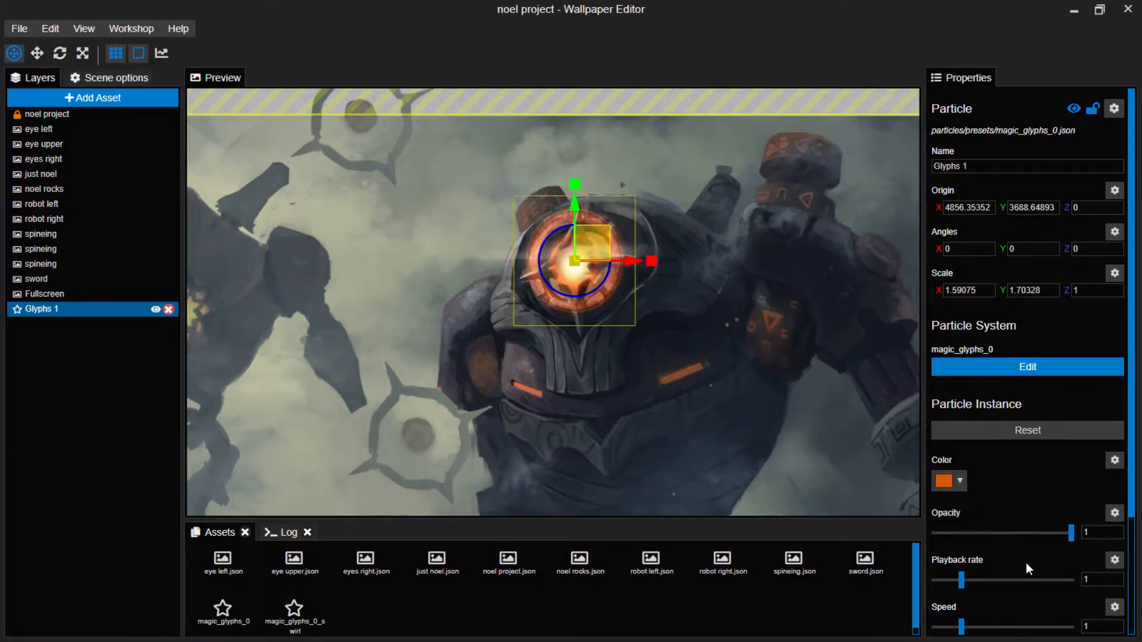
Set the Glyphs 1 particle's speed to 0.08, lifetime to 1.26 and opacity to 0.89.
scroll(1028, 569, down, 2)
scroll(1026, 563, down, 2)
drag(962, 477, 936, 479)
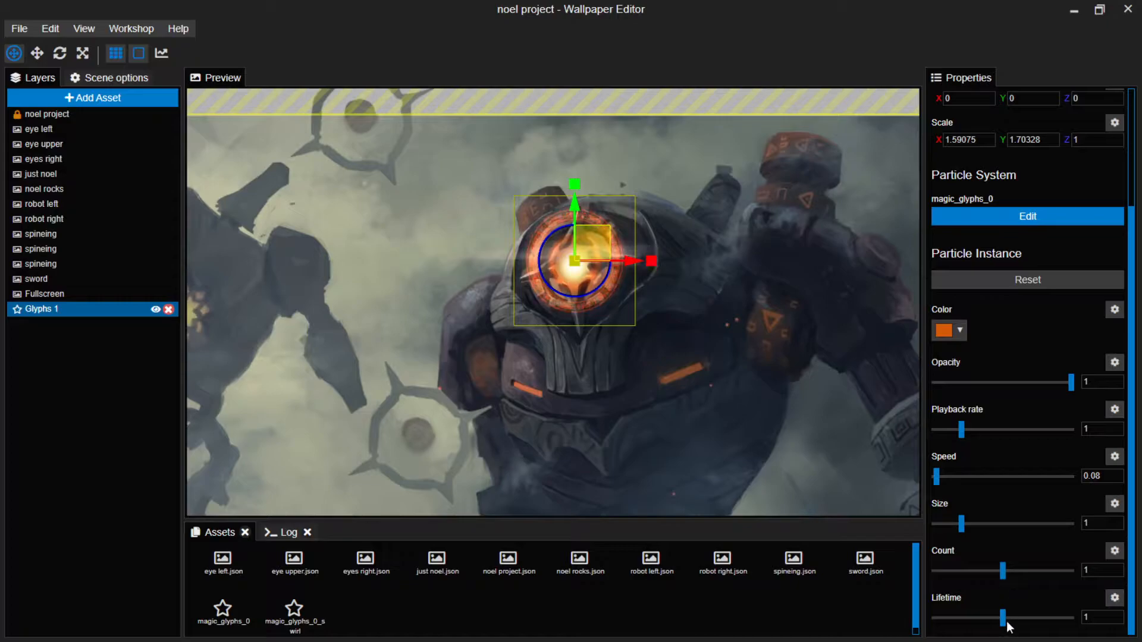
drag(1005, 620, 1021, 621)
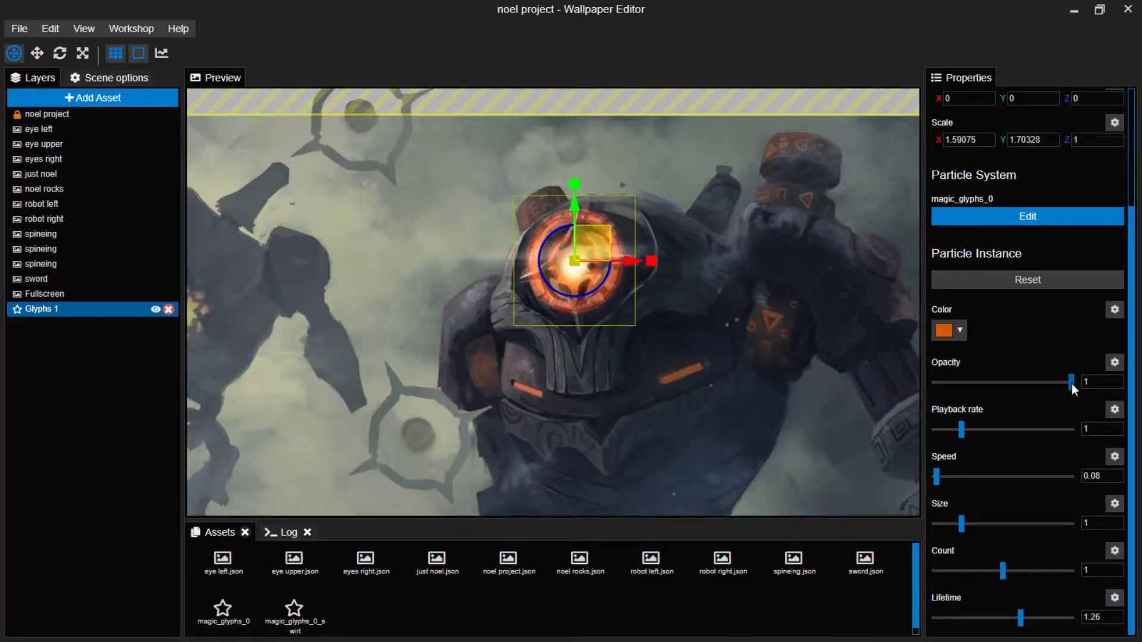
drag(1060, 382, 1056, 383)
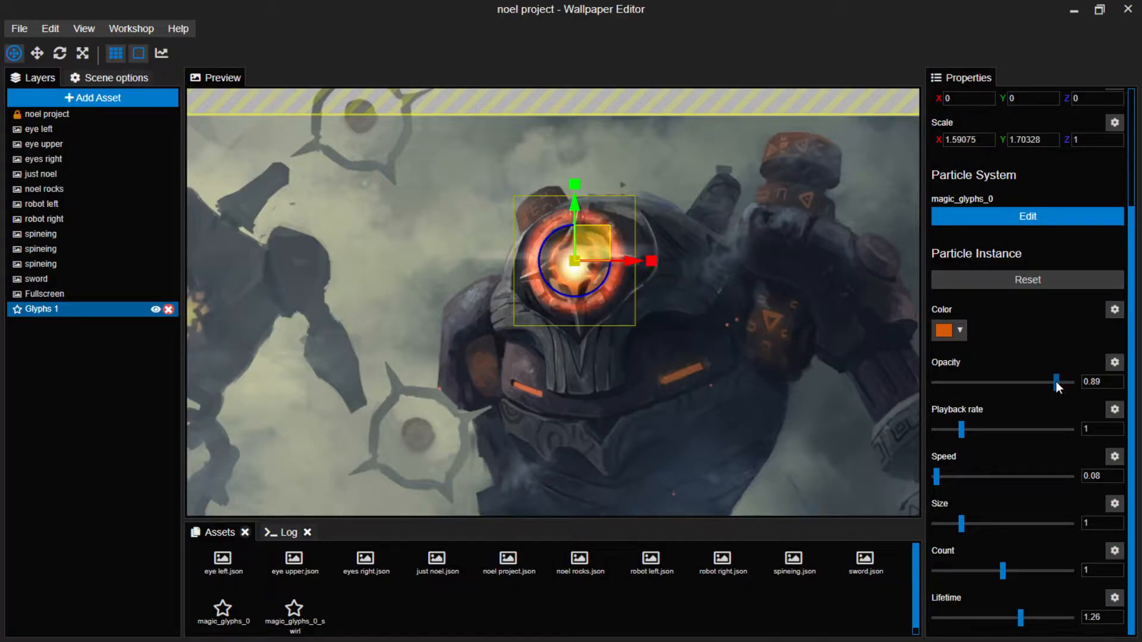
Change the Glyphs 1 particle's color to a slightly darker orange.
click(959, 331)
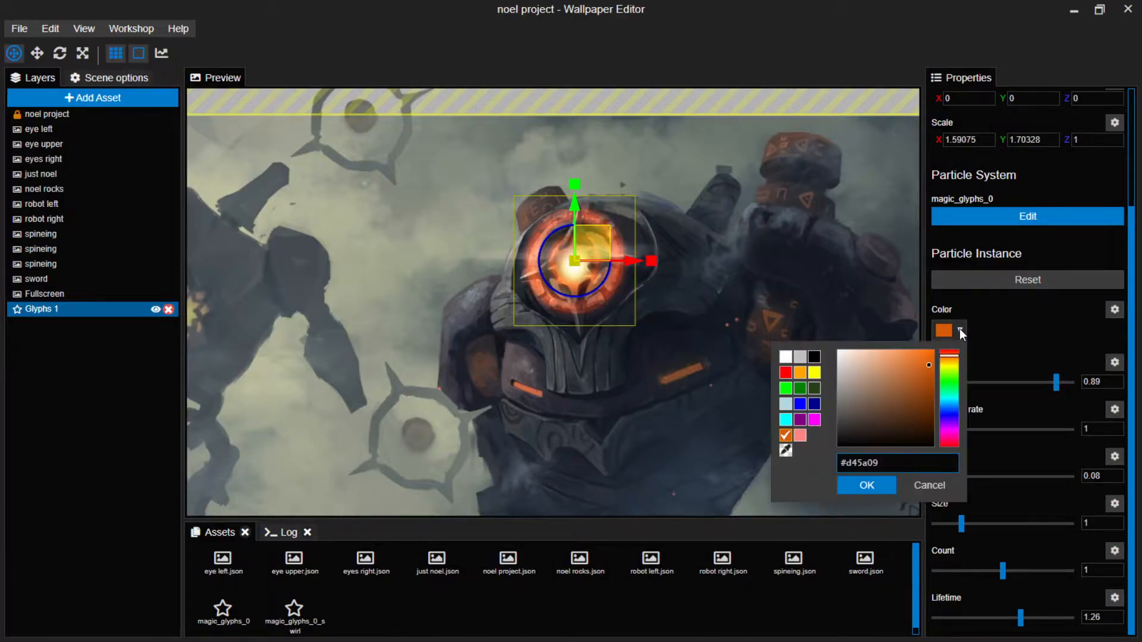
click(929, 404)
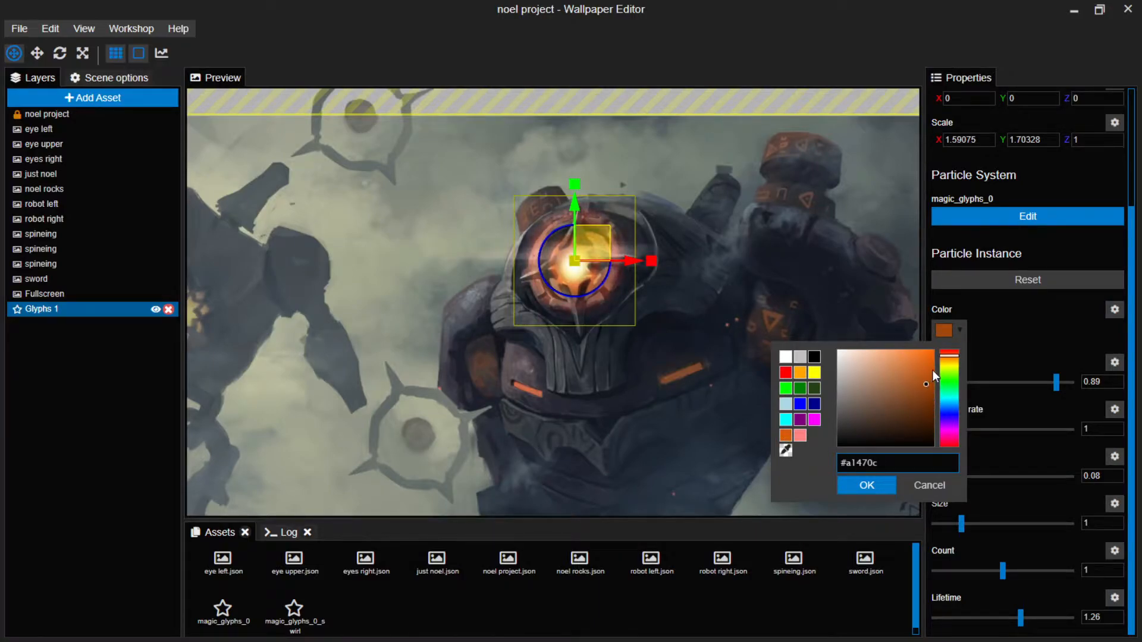
click(926, 374)
click(877, 482)
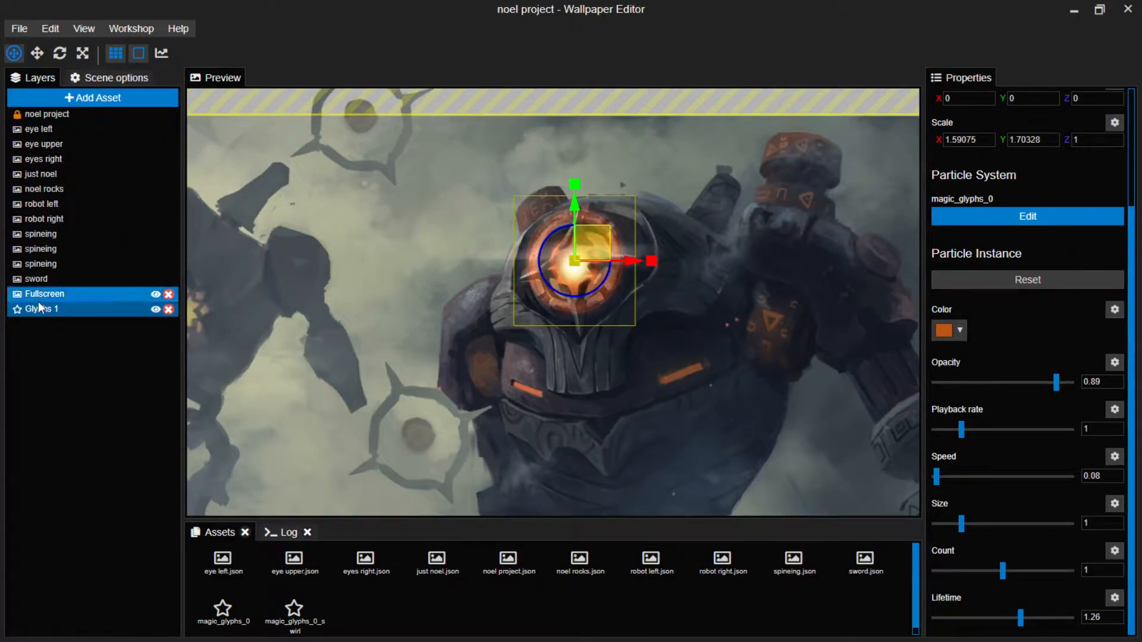
Save the project and move the eye upper layer to the end of the layer order, after Glyphs 1.
key(ctrl+s)
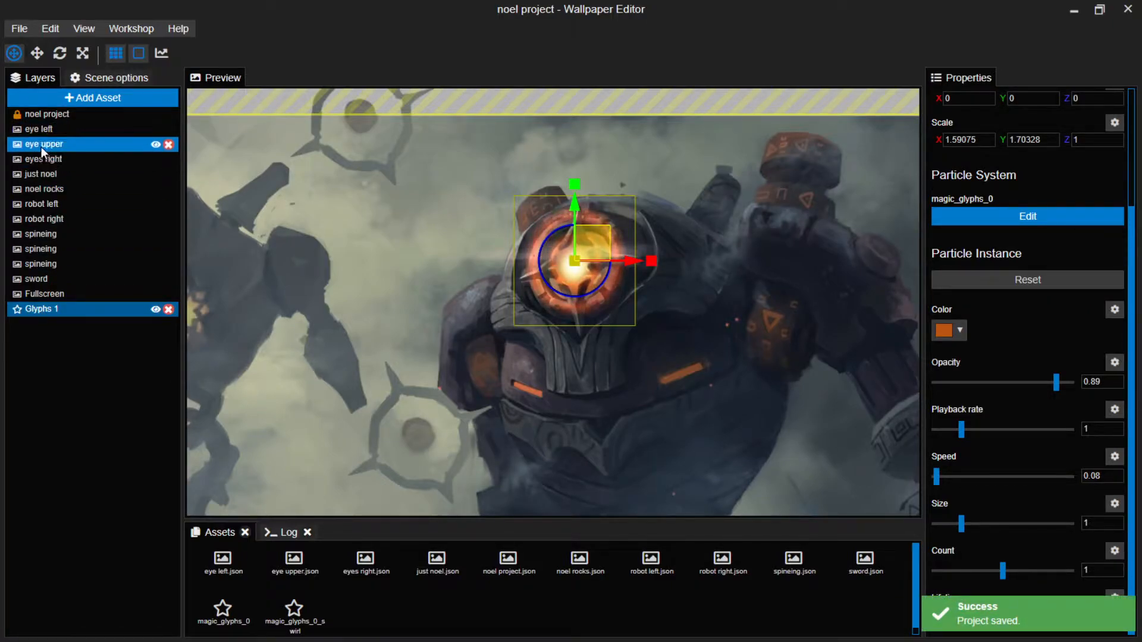
drag(41, 147, 32, 318)
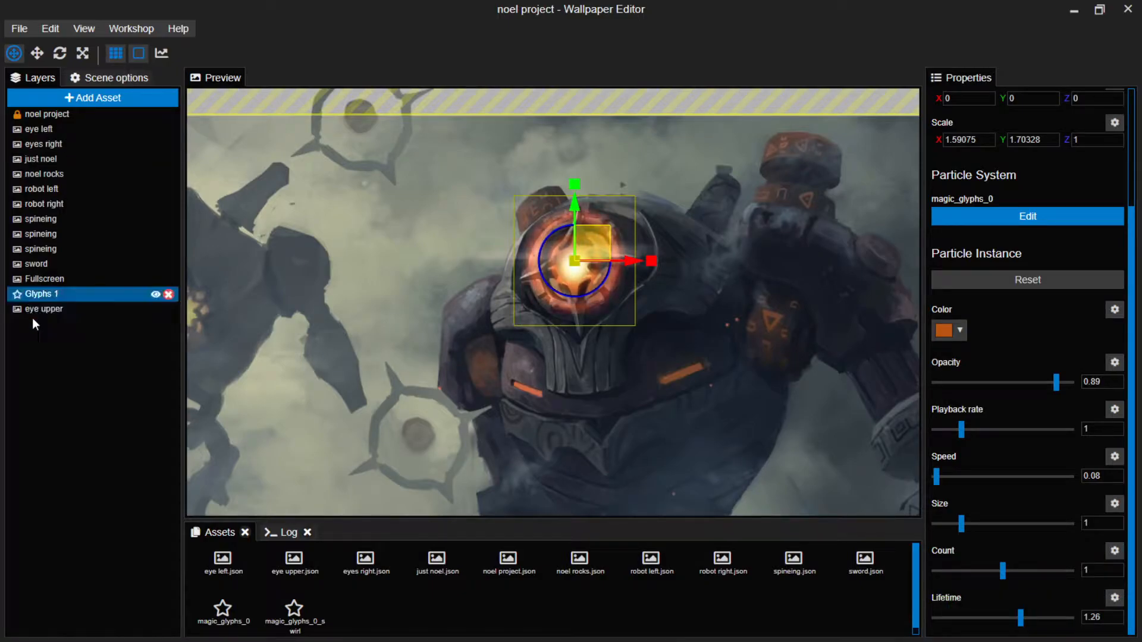
Move the eye upper layer back below eye left and place the eyes right layer last, after Glyphs 1.
click(66, 311)
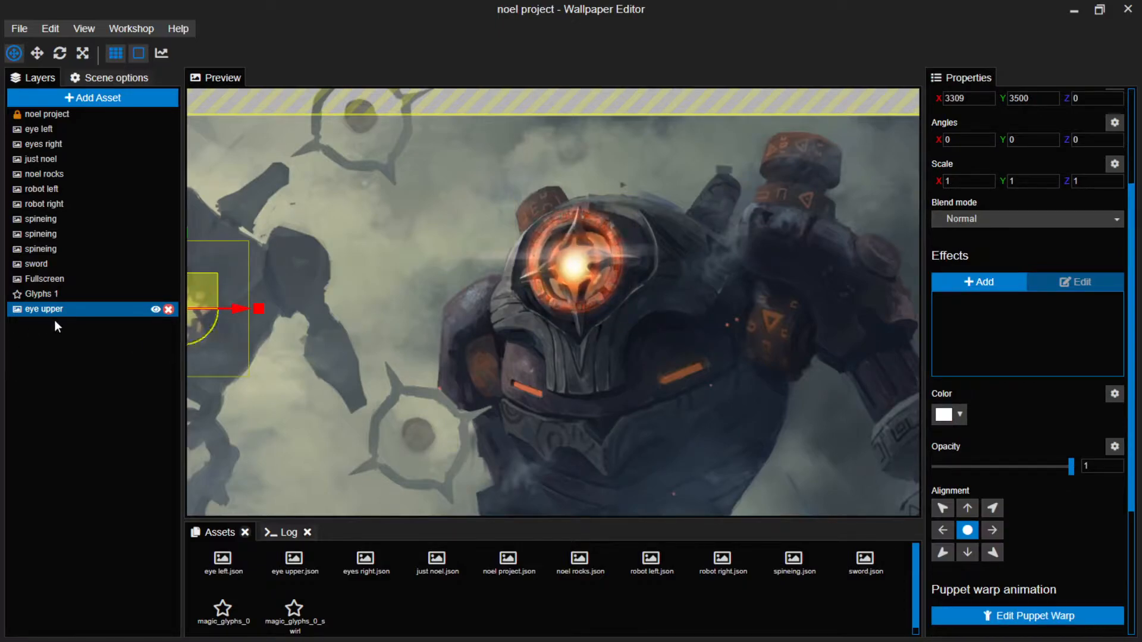
drag(55, 310, 31, 322)
ctrl+click(44, 158)
click(45, 158)
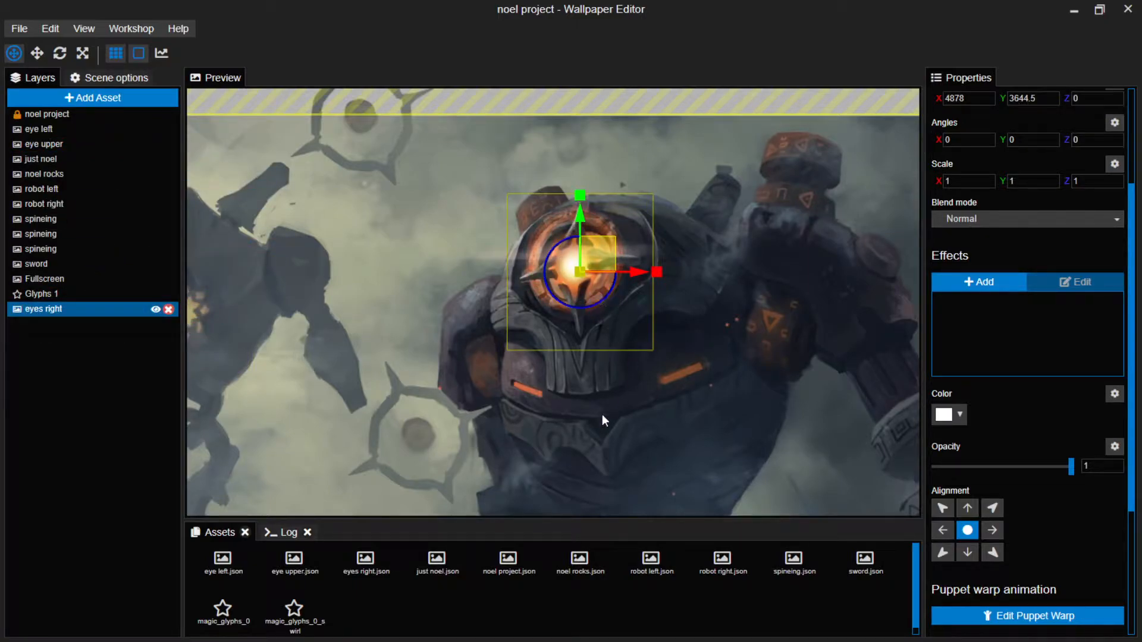
click(54, 118)
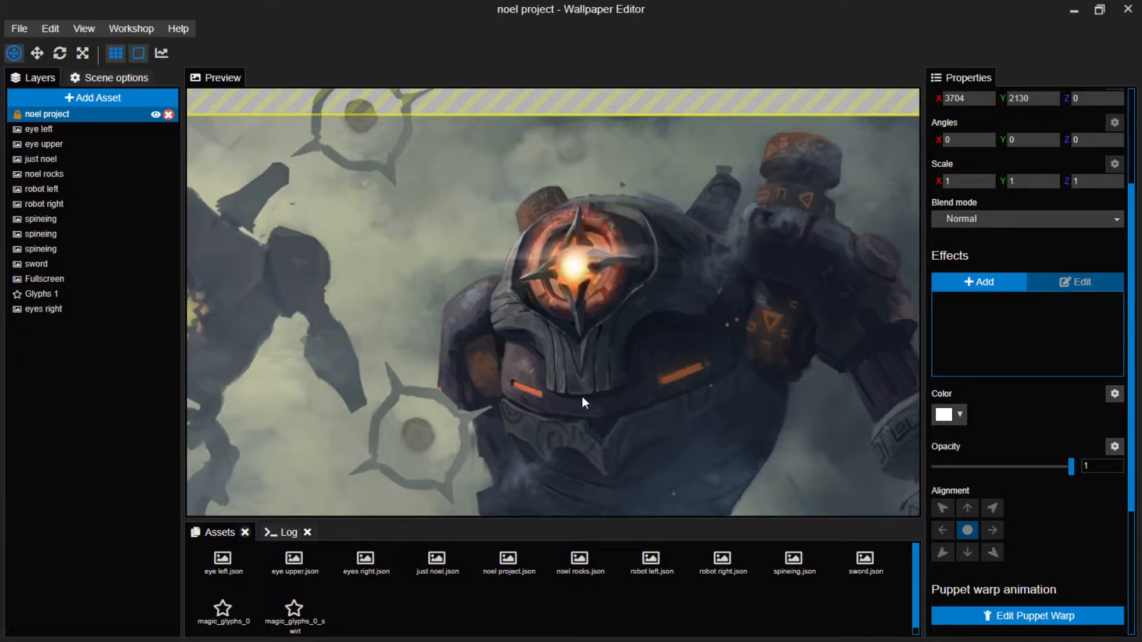
Widen the Glyphs 1 particle to an X scale of 1.75954, nudge it slightly right over the robot's eye, and save the project.
click(58, 295)
drag(648, 261, 648, 261)
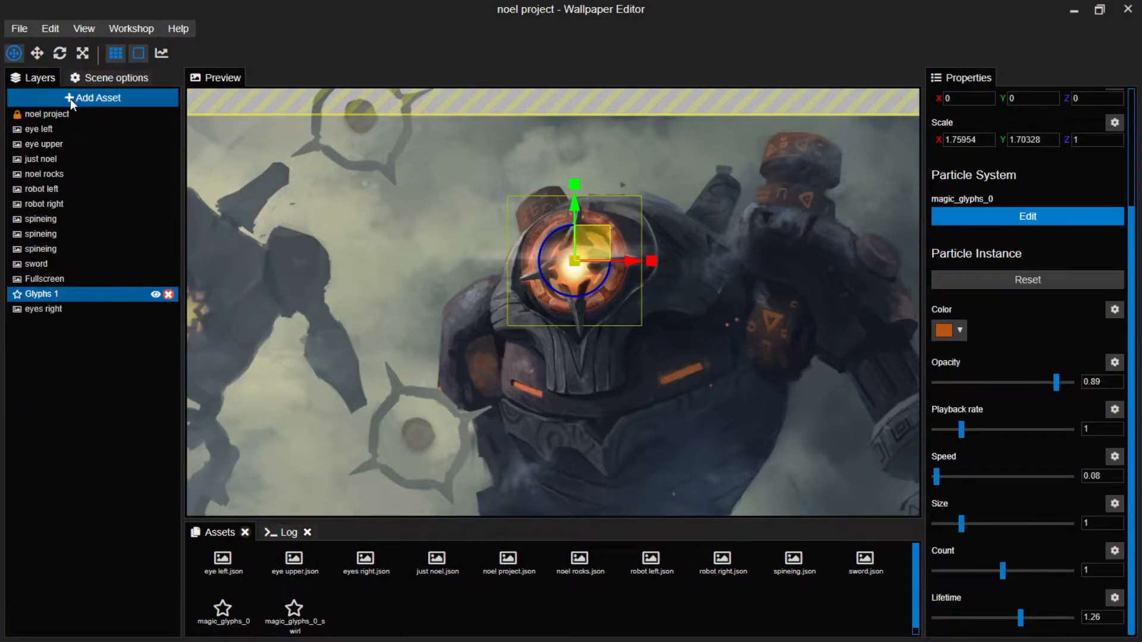
click(59, 115)
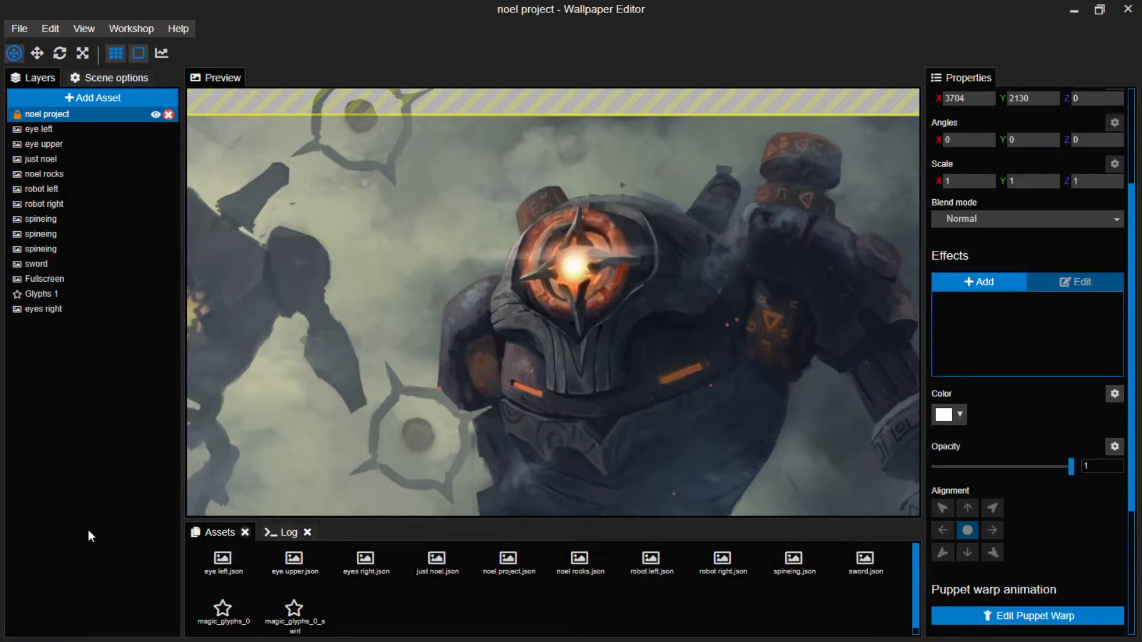
click(43, 295)
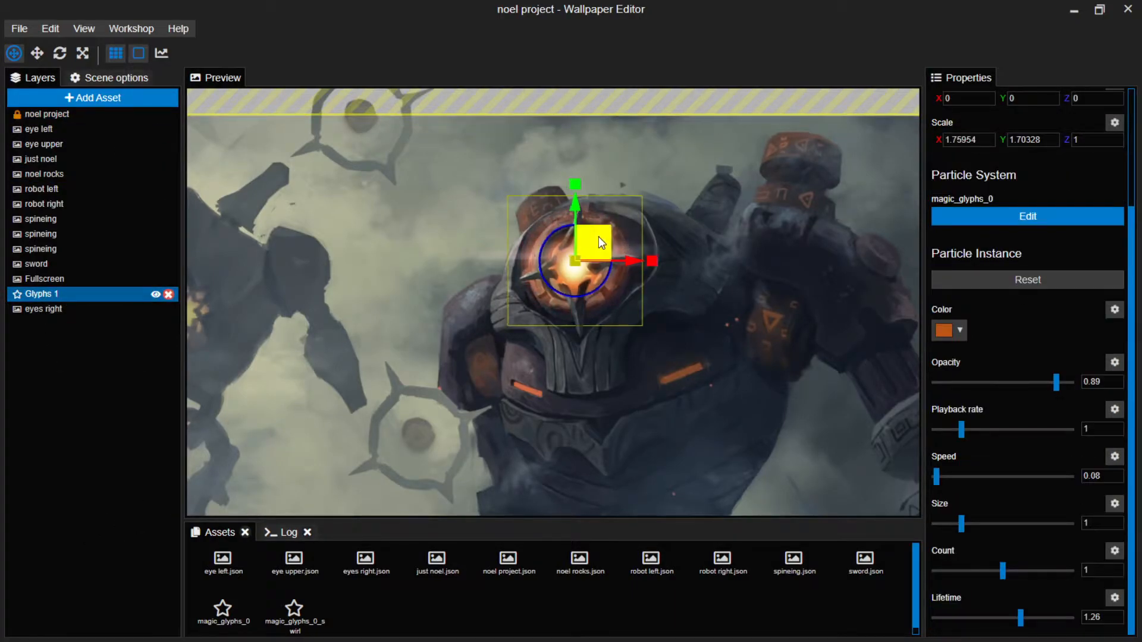
drag(599, 237, 602, 238)
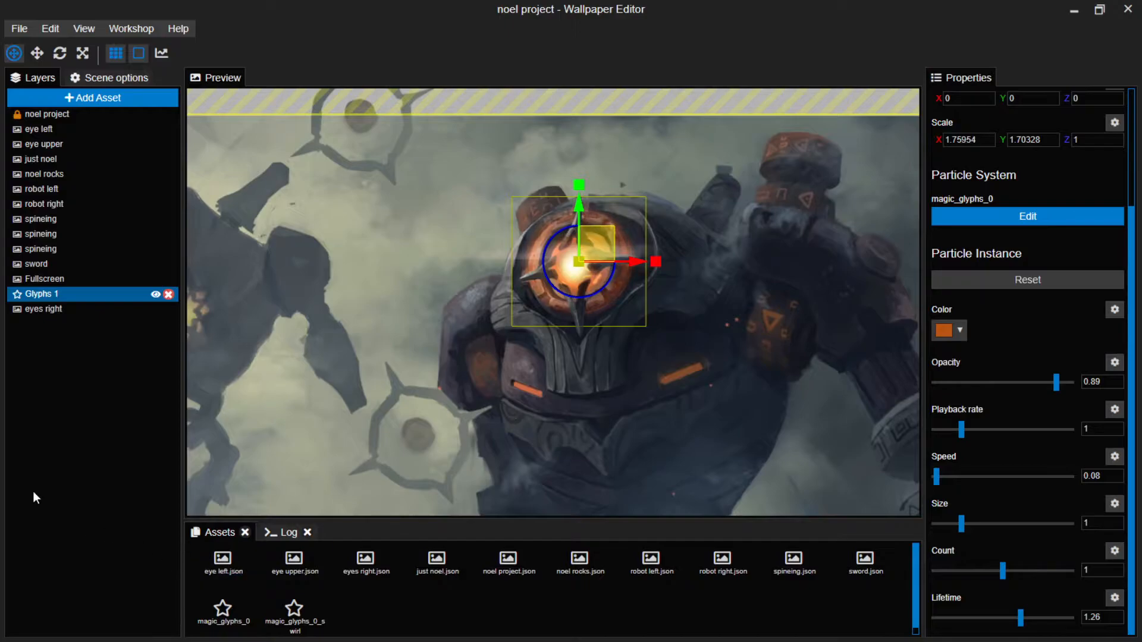
click(47, 115)
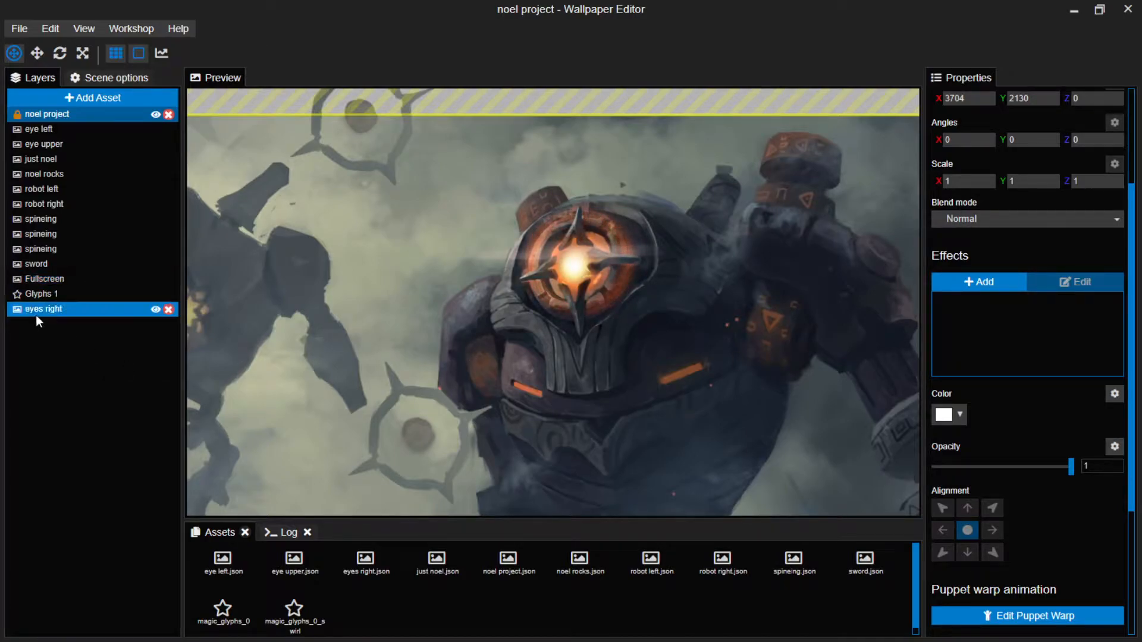
key(ctrl+s)
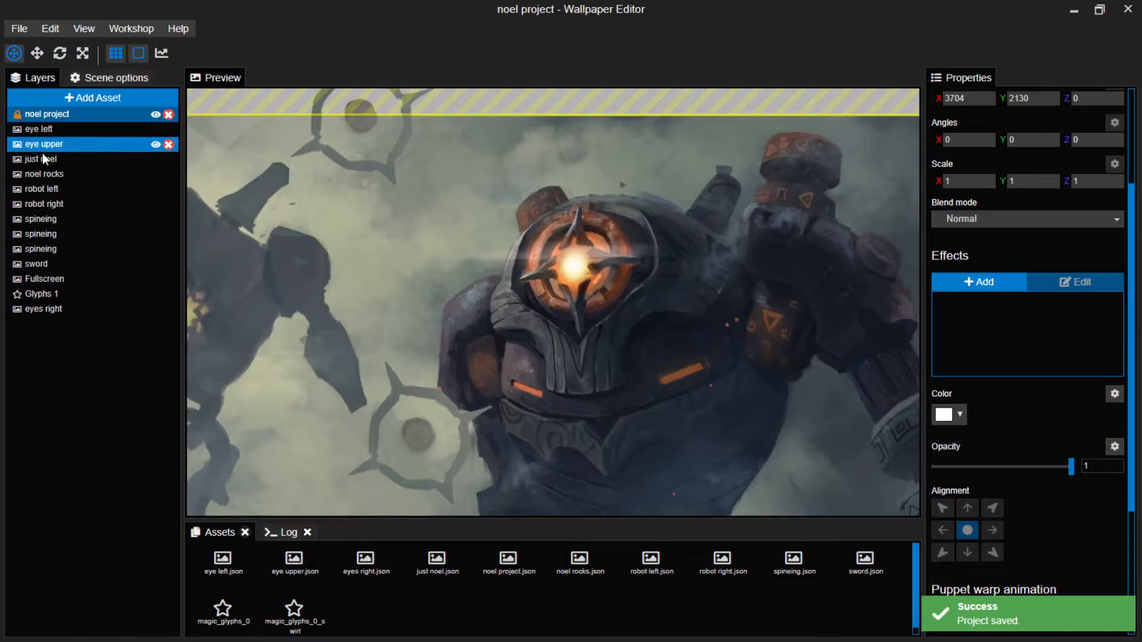
Move the robot right layer between Fullscreen and Glyphs 1 in the layer order and save the project.
drag(59, 202, 53, 290)
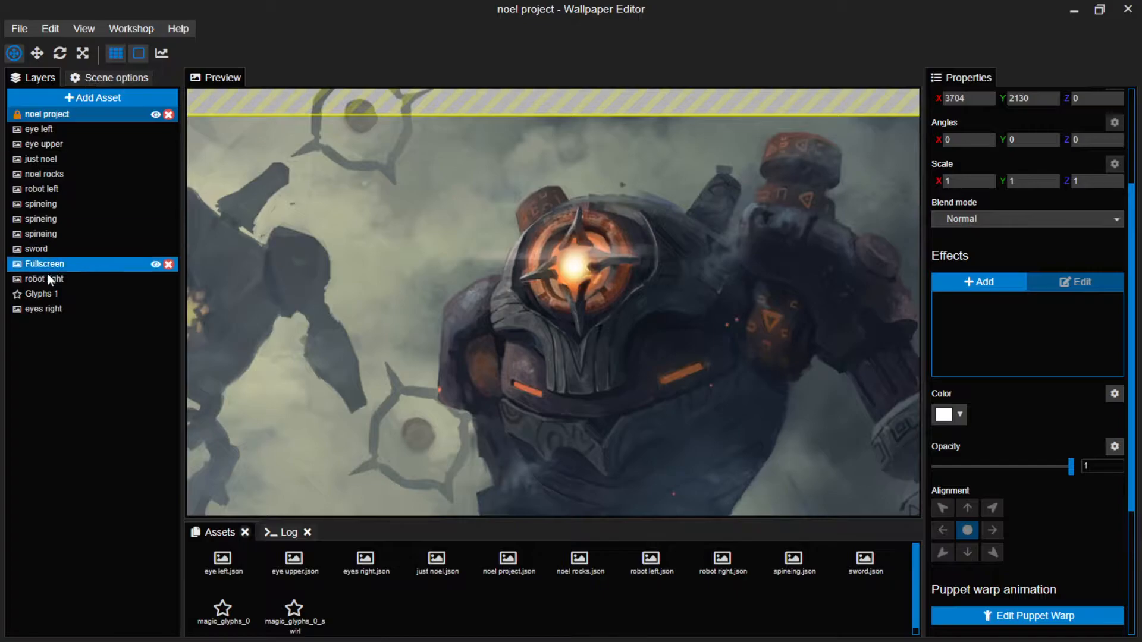
click(51, 309)
ctrl+click(57, 294)
click(59, 281)
click(57, 294)
click(54, 309)
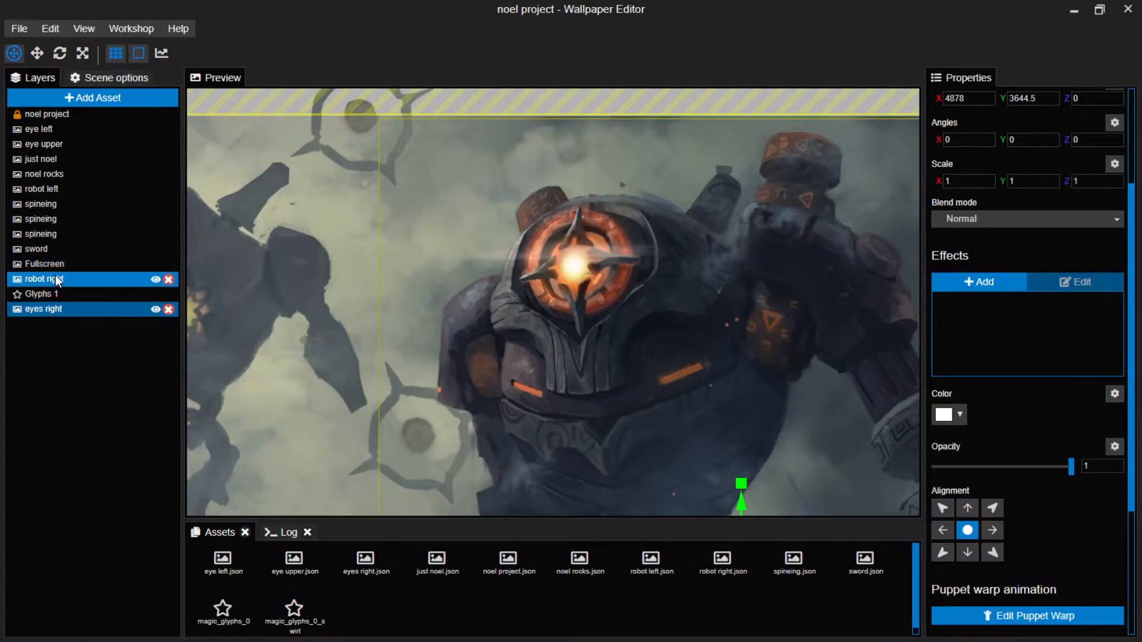
key(ctrl+s)
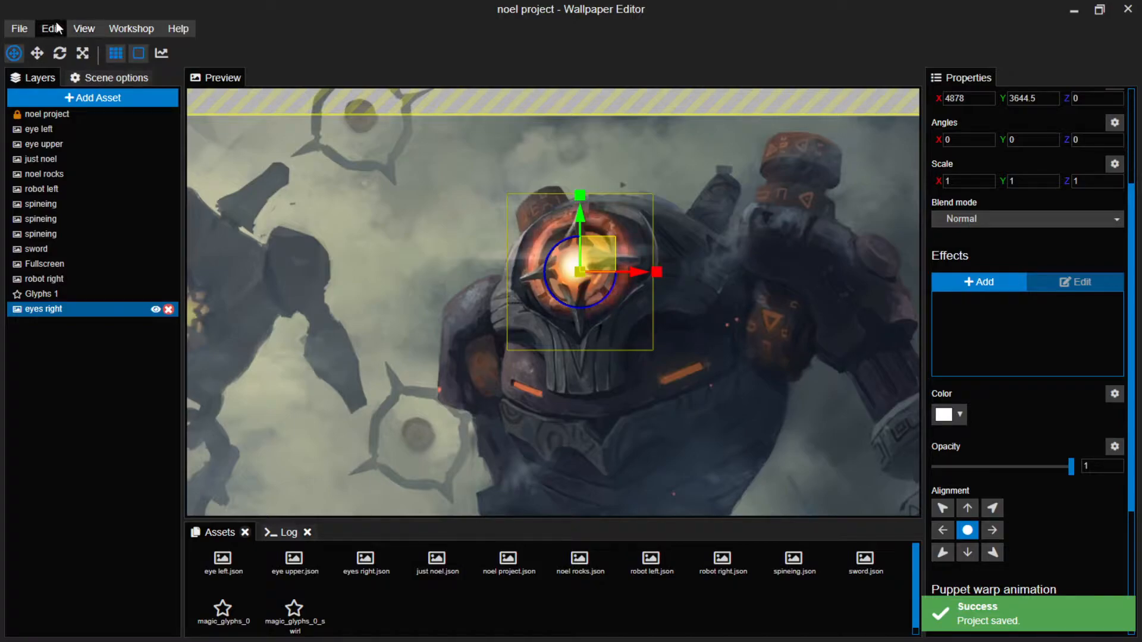
Add the Pulse effect to the robot right layer.
click(55, 278)
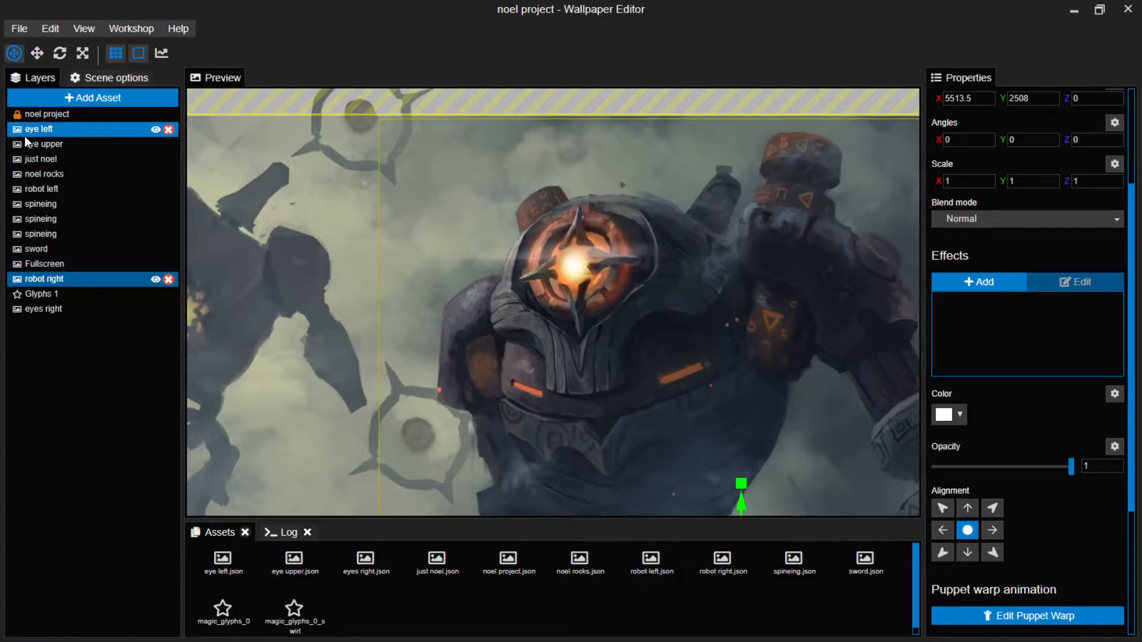
click(992, 284)
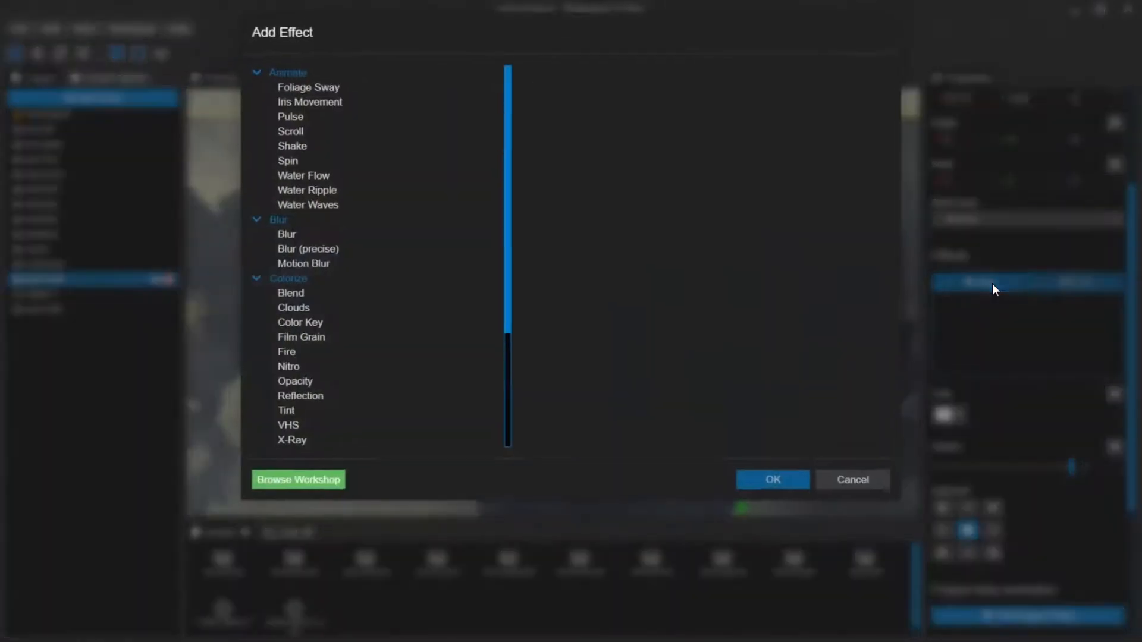
click(326, 126)
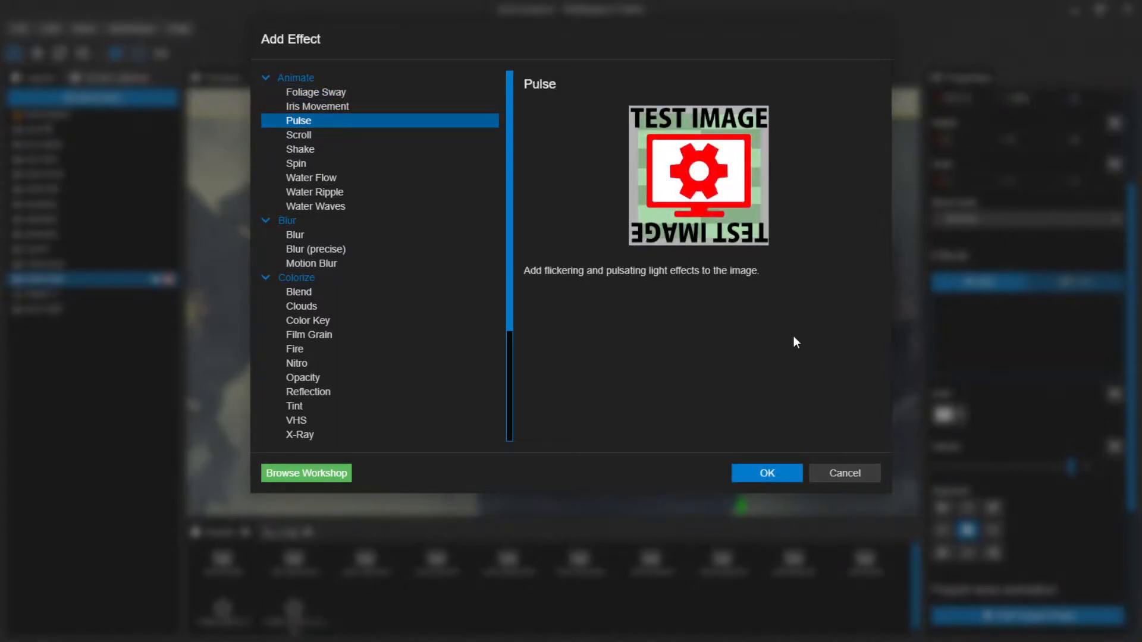
click(762, 478)
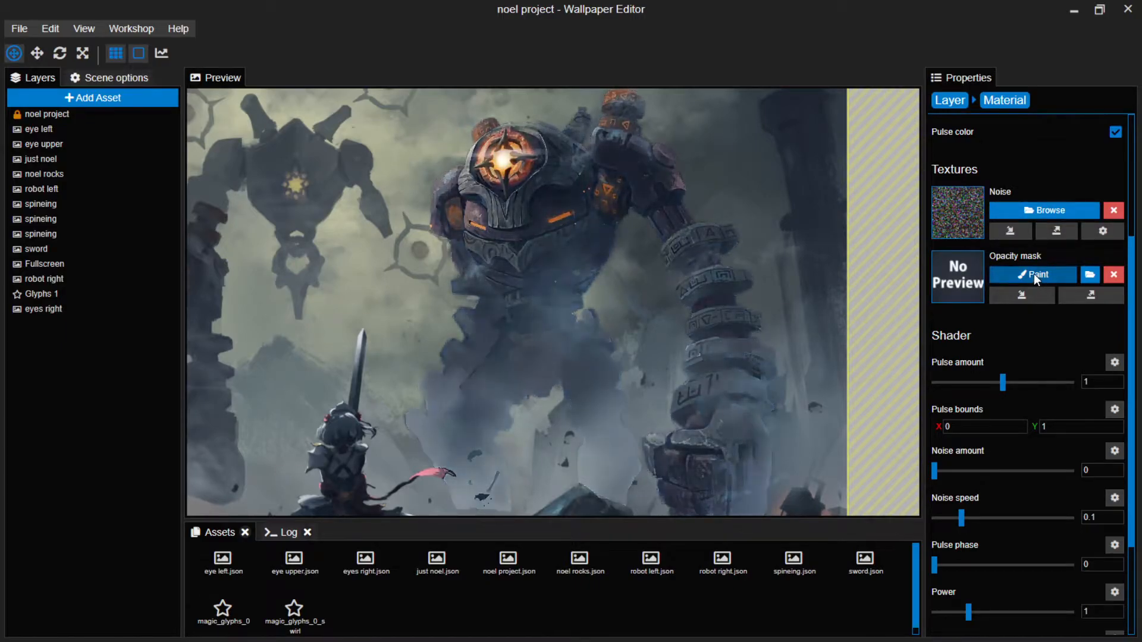
Clear the Pulse effect's opacity mask with amount 0, set the brush amount to 255, and save the project.
click(1033, 274)
drag(86, 180, 2, 198)
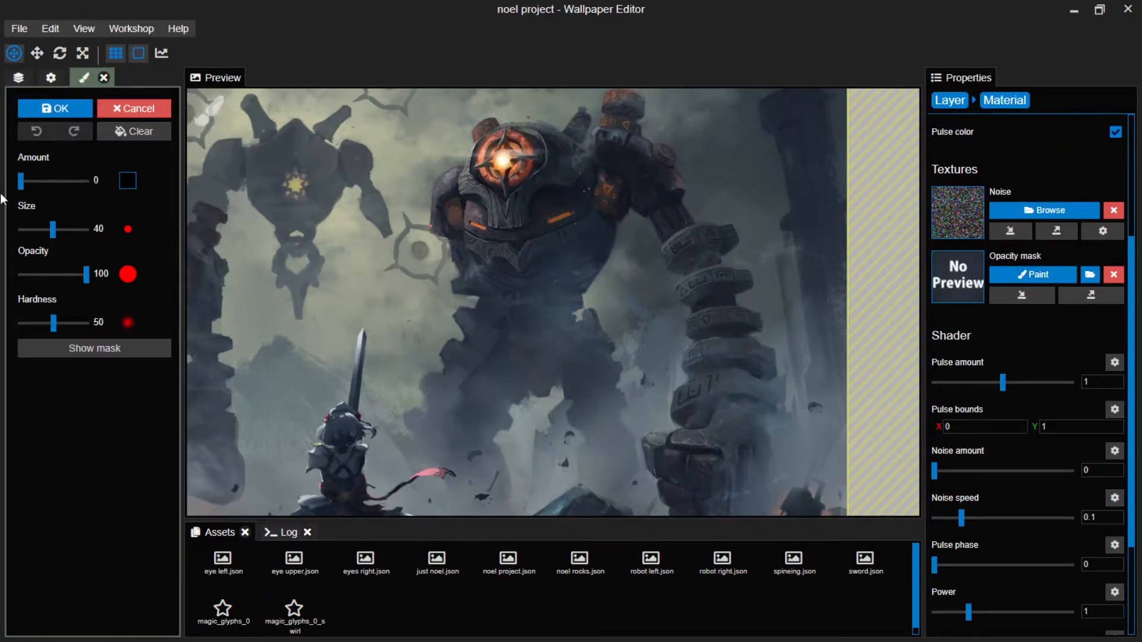
click(130, 131)
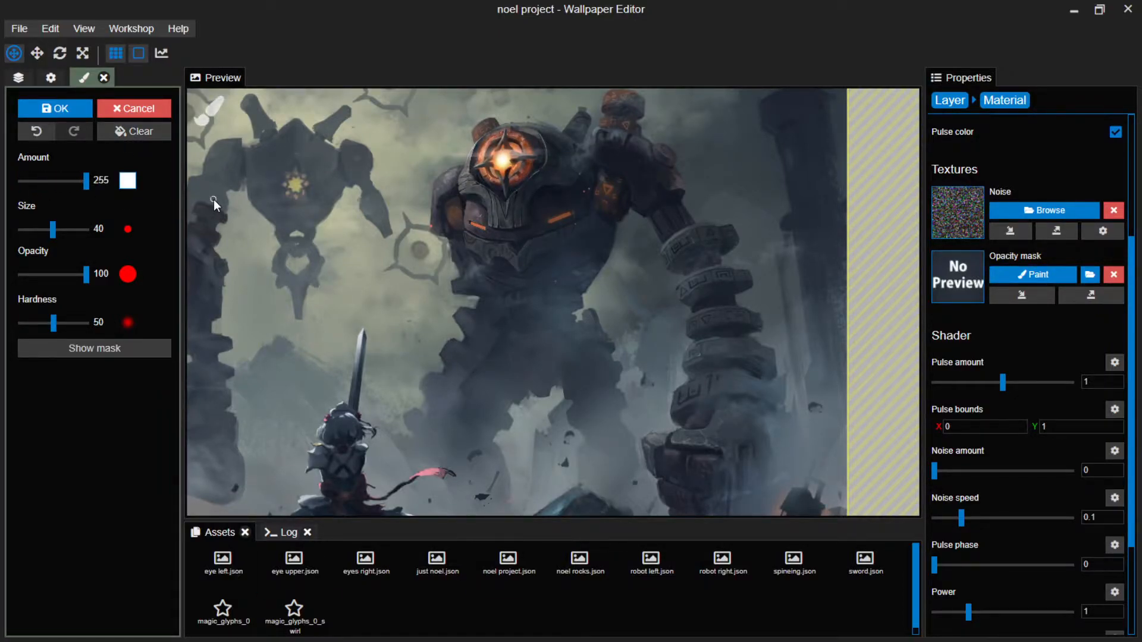
scroll(632, 193, up, 4)
scroll(631, 192, up, 2)
key(ctrl+s)
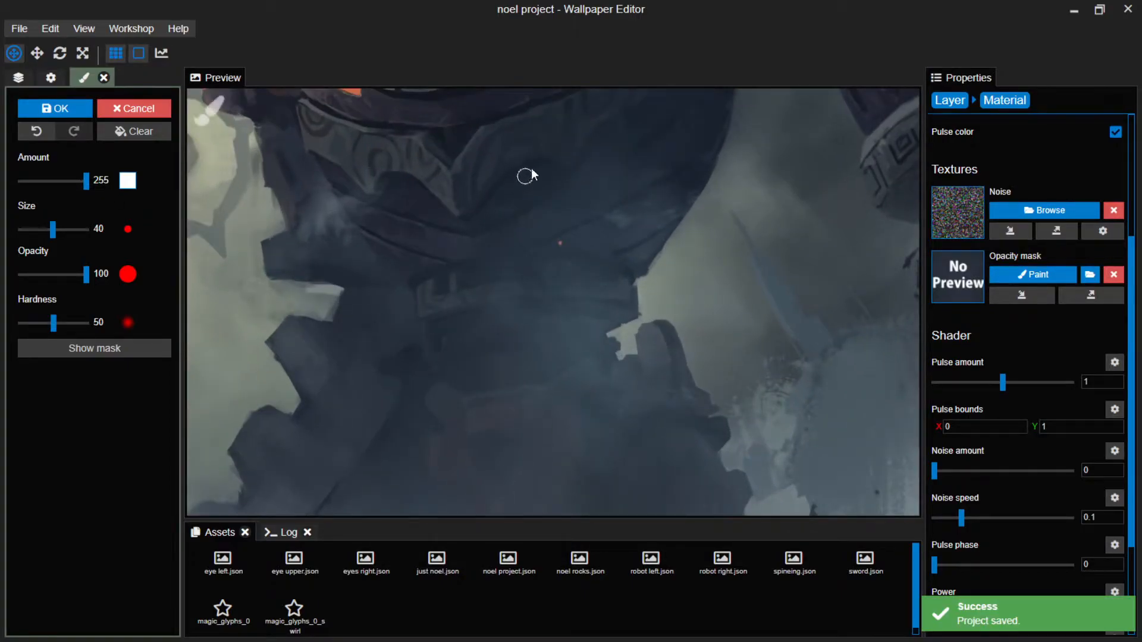
Paint a test stroke on the mask over the robot's lower torso and undo it.
drag(543, 137, 524, 280)
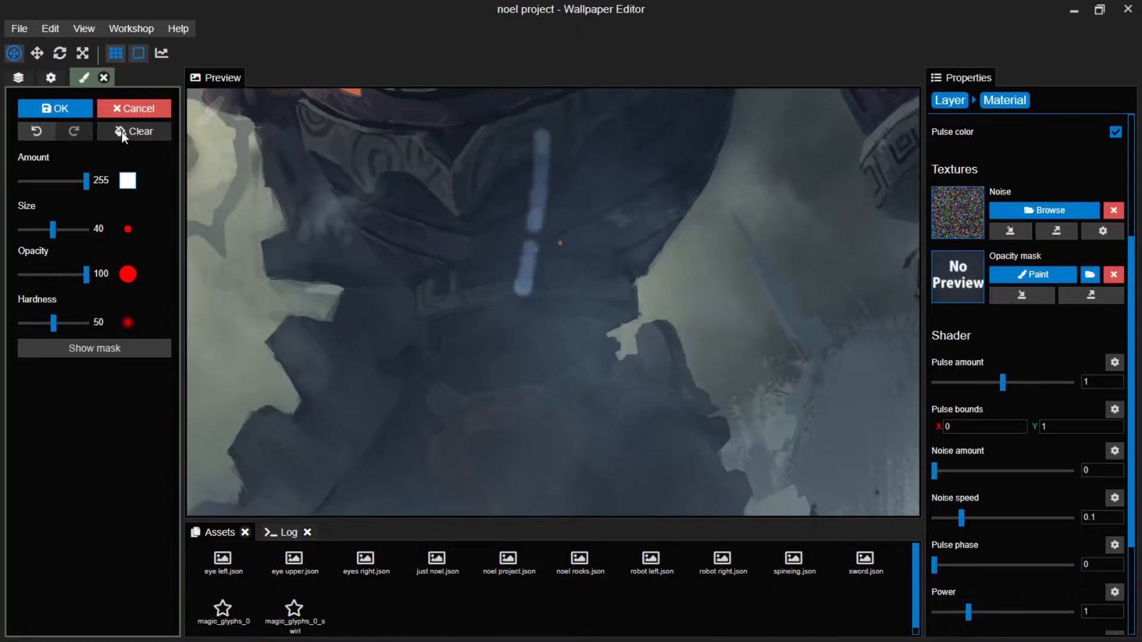
click(48, 135)
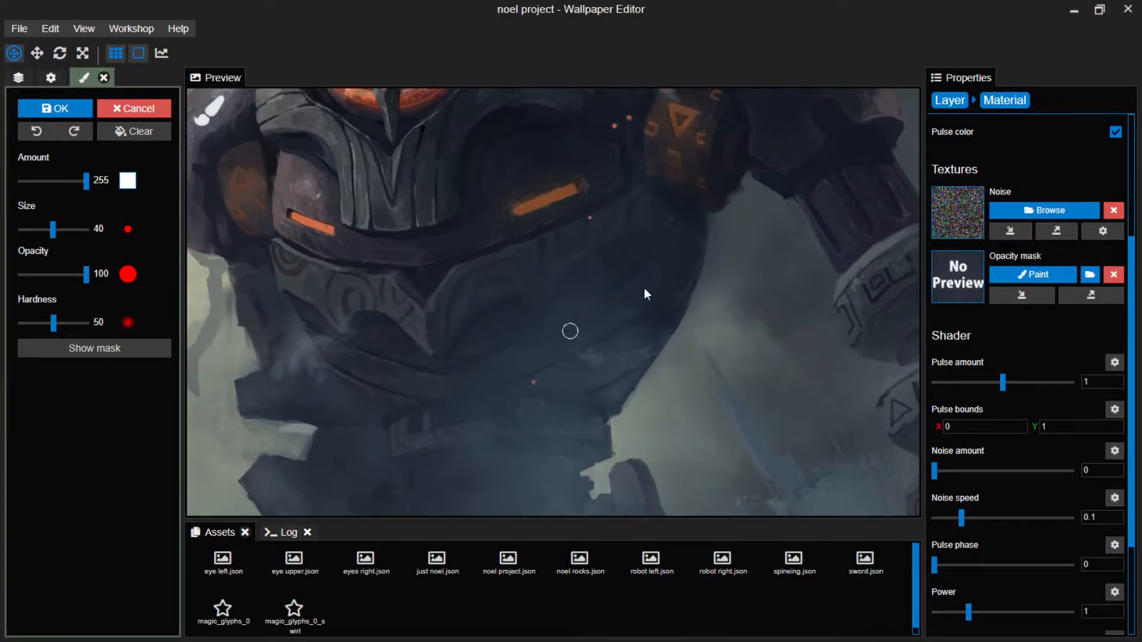
mouse_move(475, 183)
mouse_down()
mouse_move(492, 386)
mouse_move(478, 413)
mouse_move(495, 256)
mouse_move(443, 499)
mouse_move(375, 400)
mouse_move(509, 305)
mouse_move(545, 332)
mouse_up()
scroll(642, 369, up, 2)
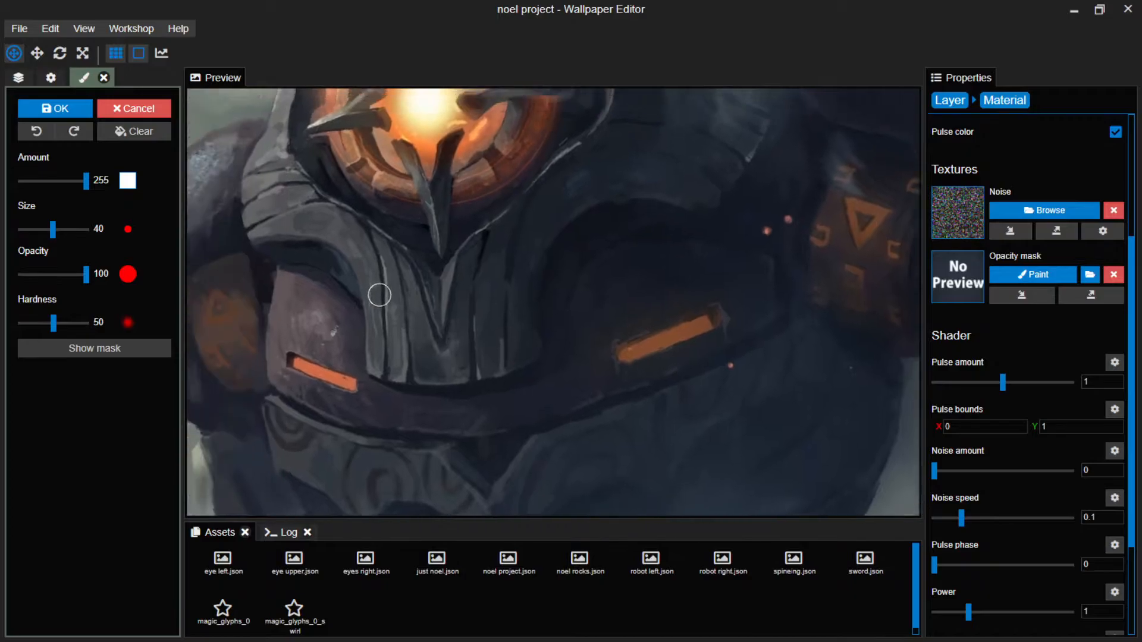
scroll(711, 202, down, 3)
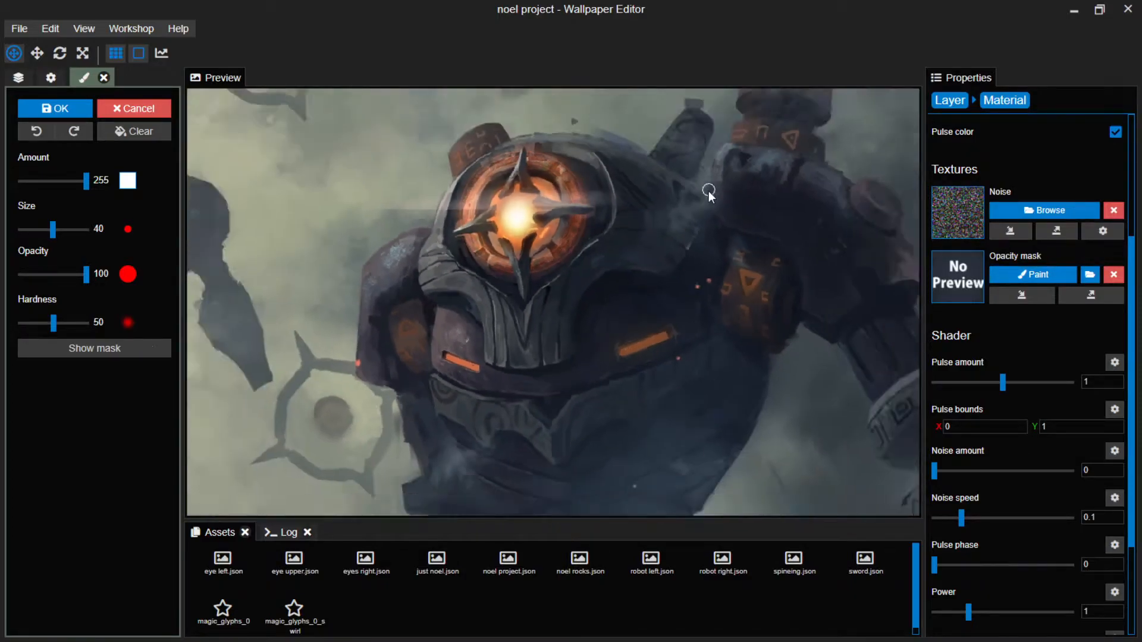
Paint the opacity mask over the orange slot on the right of the robot's chest and the glyphs on the adjacent arm band.
scroll(678, 255, up, 2)
scroll(661, 339, up, 2)
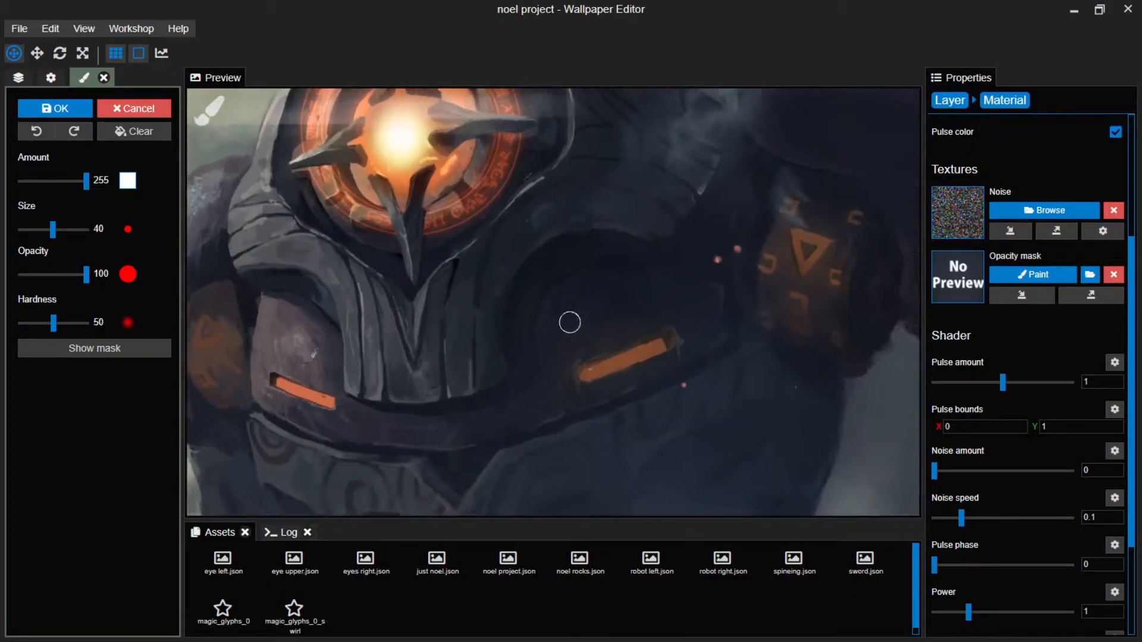
scroll(613, 375, up, 1)
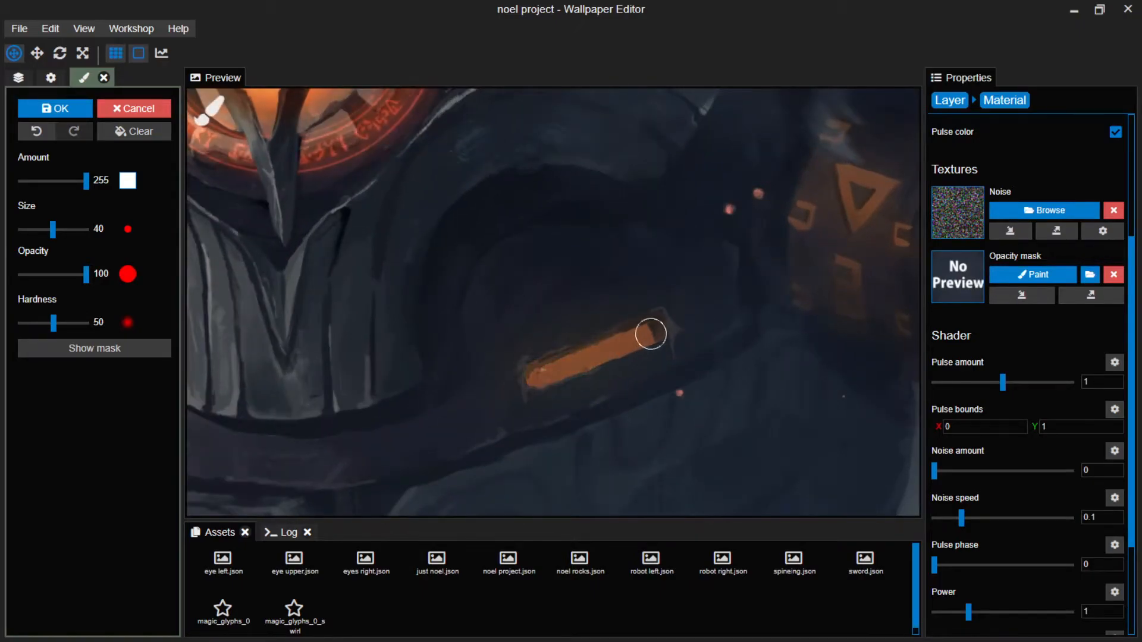
scroll(696, 339, up, 2)
drag(758, 335, 202, 456)
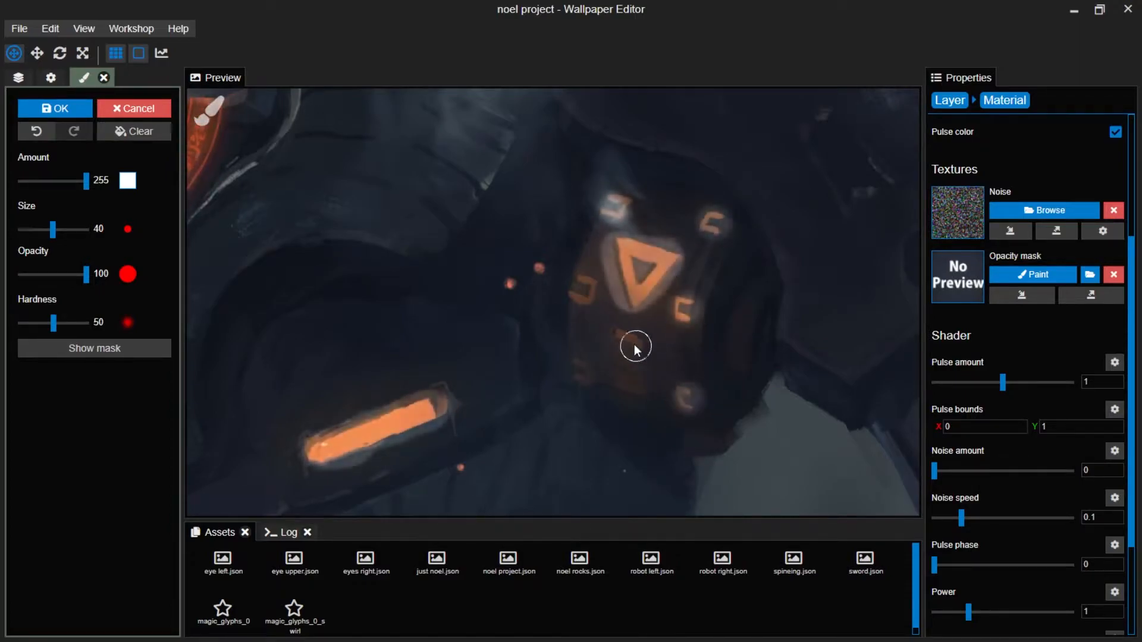
drag(629, 359, 632, 384)
drag(585, 293, 582, 287)
Paint the opacity mask over the triangle and rune glyphs on the two stacked bands above the robot's right shoulder.
drag(725, 167, 503, 560)
mouse_move(535, 286)
mouse_down()
mouse_move(522, 289)
mouse_move(532, 314)
mouse_up()
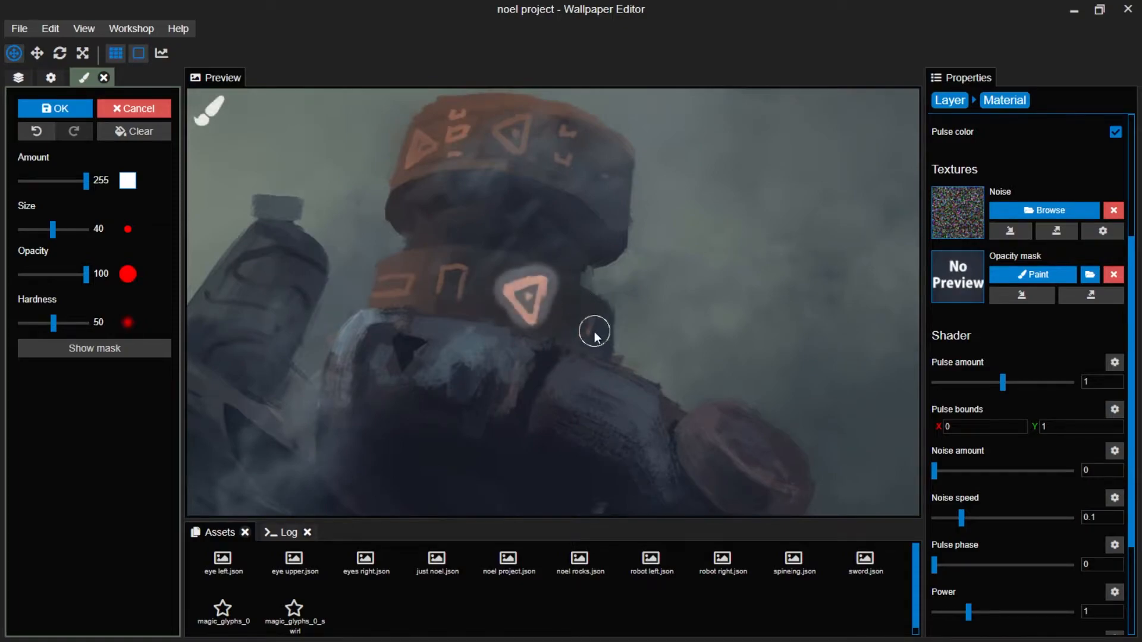
drag(593, 331, 599, 298)
mouse_move(561, 160)
mouse_down()
mouse_move(566, 132)
mouse_move(521, 135)
mouse_up()
mouse_move(458, 117)
mouse_down()
mouse_move(455, 153)
mouse_move(417, 157)
mouse_up()
mouse_move(441, 297)
mouse_down()
mouse_move(439, 288)
mouse_move(463, 292)
mouse_up()
mouse_move(383, 296)
mouse_down()
mouse_move(419, 289)
mouse_move(5, 513)
mouse_up()
Paint the opacity mask over the glyphs on the small block behind the upper left of the robot's glowing eye.
scroll(515, 289, down, 6)
drag(513, 288, 238, 243)
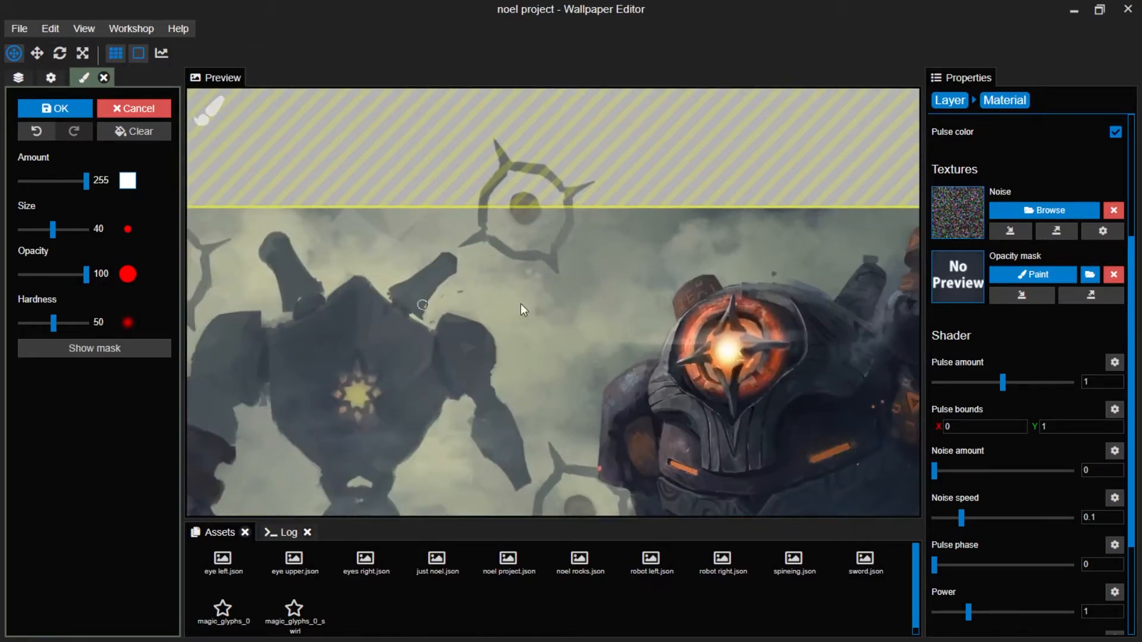
scroll(635, 304, up, 6)
drag(735, 303, 519, 312)
scroll(642, 304, up, 3)
drag(760, 226, 787, 270)
drag(734, 289, 717, 300)
drag(698, 239, 694, 247)
mouse_move(652, 293)
mouse_down()
mouse_move(642, 311)
mouse_move(660, 333)
mouse_up()
drag(588, 346, 601, 371)
Paint the opacity mask over the glyphs on the robot's left arm and the small orange slot on the left of its chest.
scroll(600, 416, down, 3)
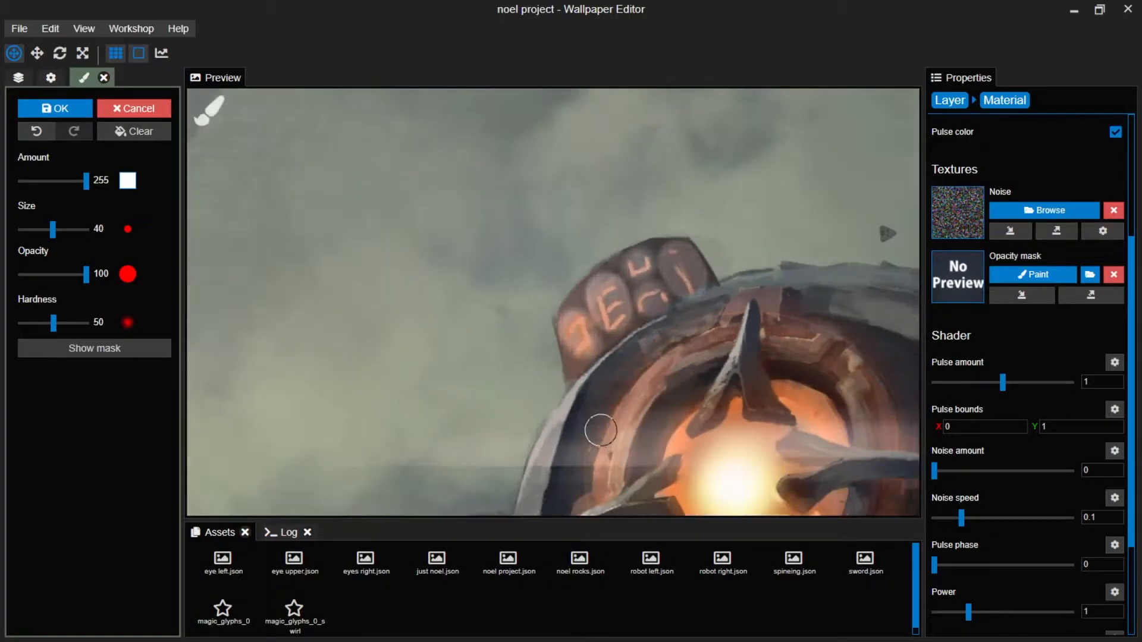
drag(600, 431, 621, 48)
scroll(424, 343, up, 3)
mouse_move(429, 331)
mouse_down()
mouse_move(448, 354)
mouse_move(424, 363)
mouse_up()
drag(425, 438, 446, 457)
scroll(394, 395, down, 5)
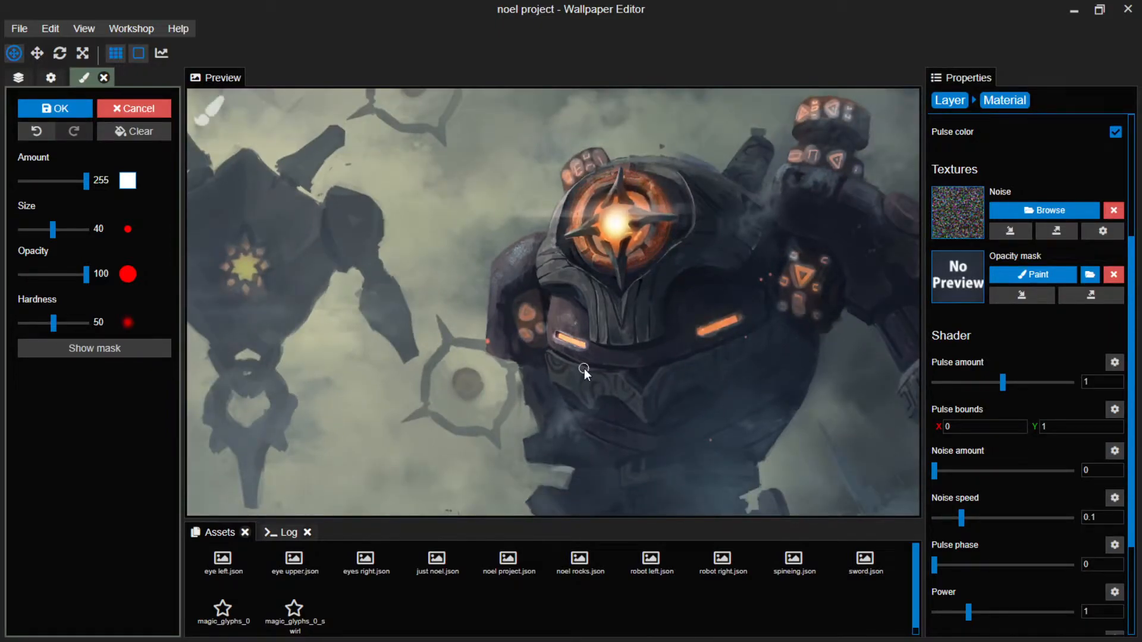
Erase the excess mask around the small left chest slot with amount 0 and brush size 6, and set the brush size to 25.
scroll(584, 369, up, 1)
scroll(584, 366, up, 4)
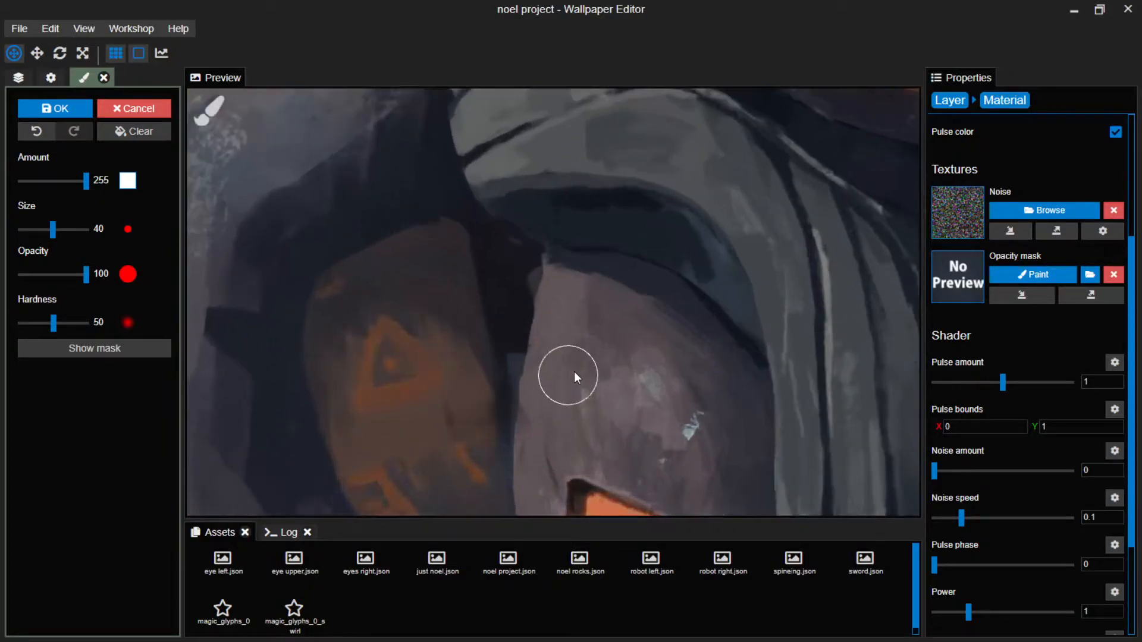
scroll(575, 370, up, 1)
drag(655, 405, 569, 116)
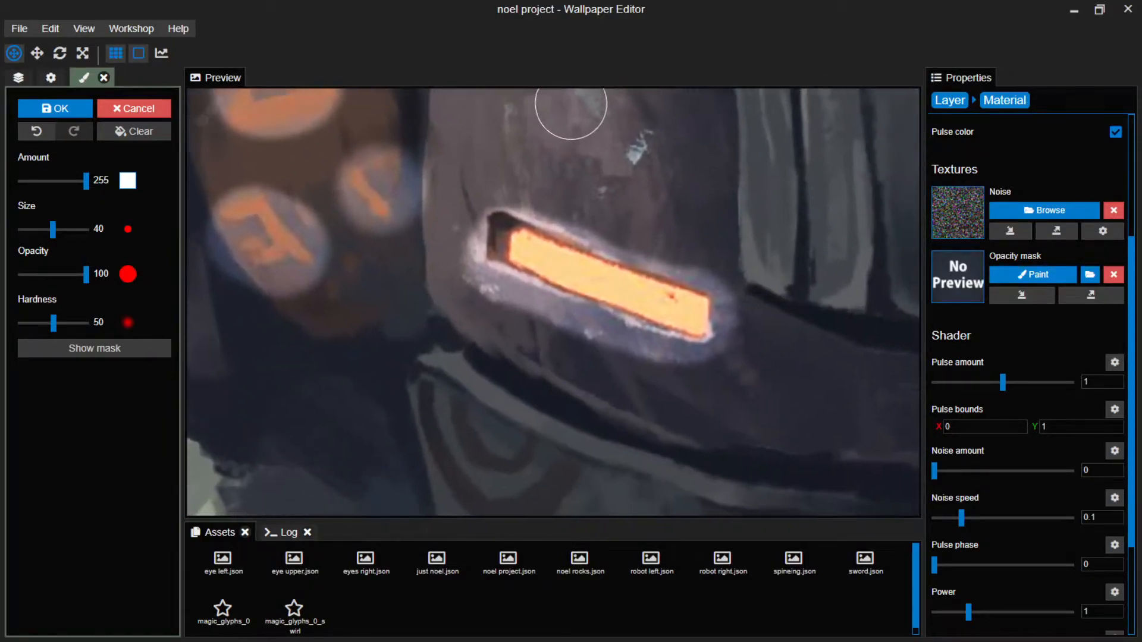
drag(87, 180, 21, 180)
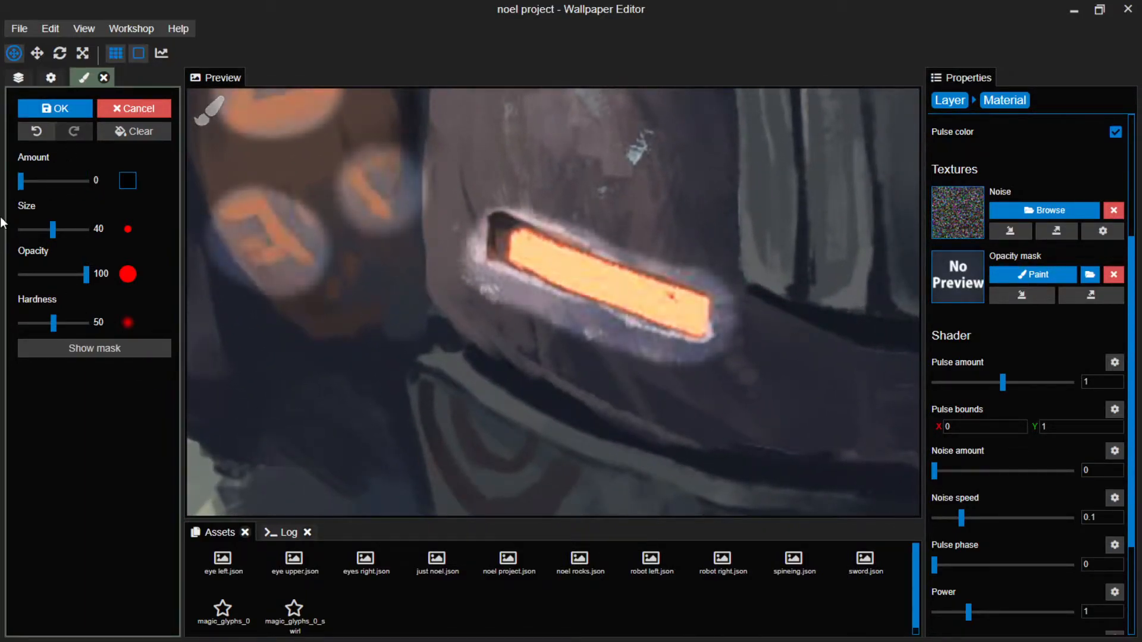
drag(52, 230, 37, 226)
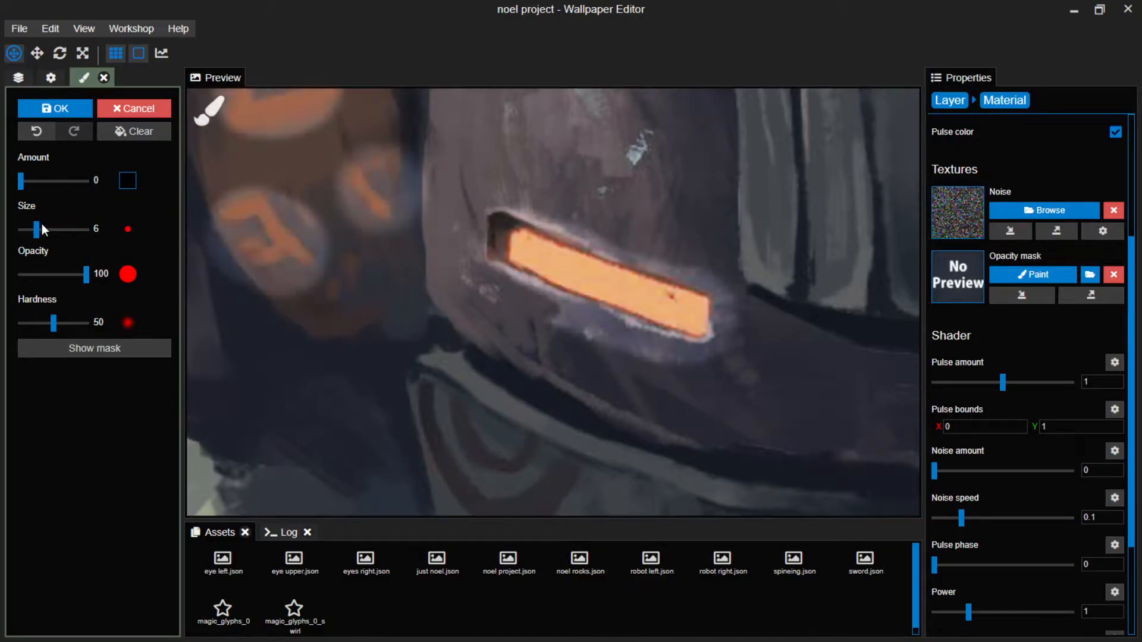
click(49, 231)
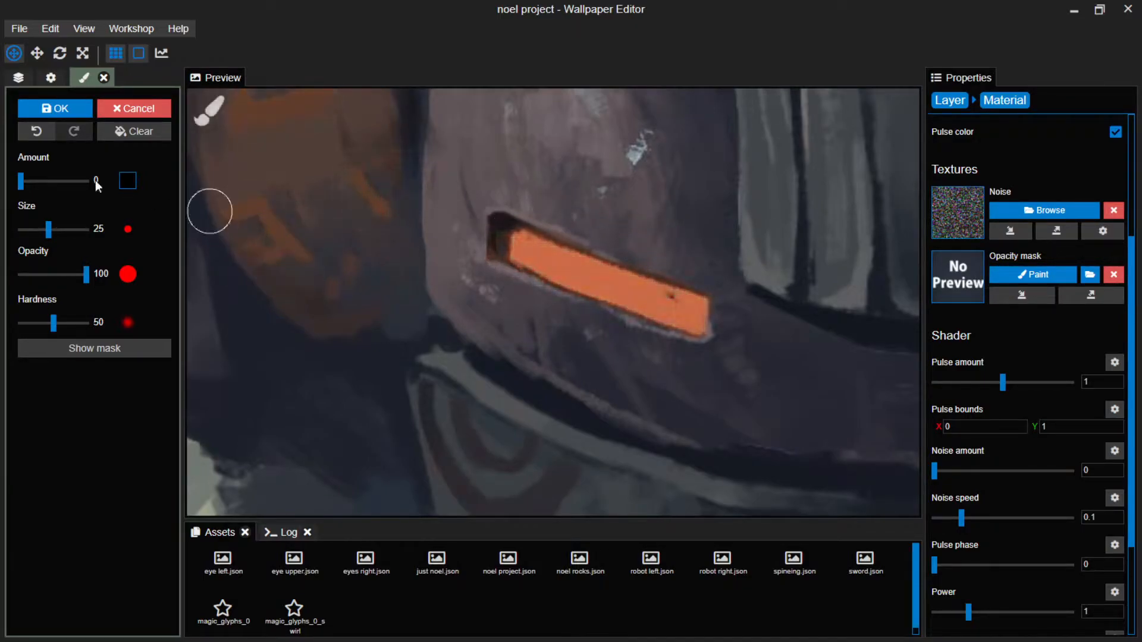
Touch up the left chest slot's mask with amount 255 and brush size 10, and set the brush to amount 0 and hardness 0.
drag(21, 180, 213, 178)
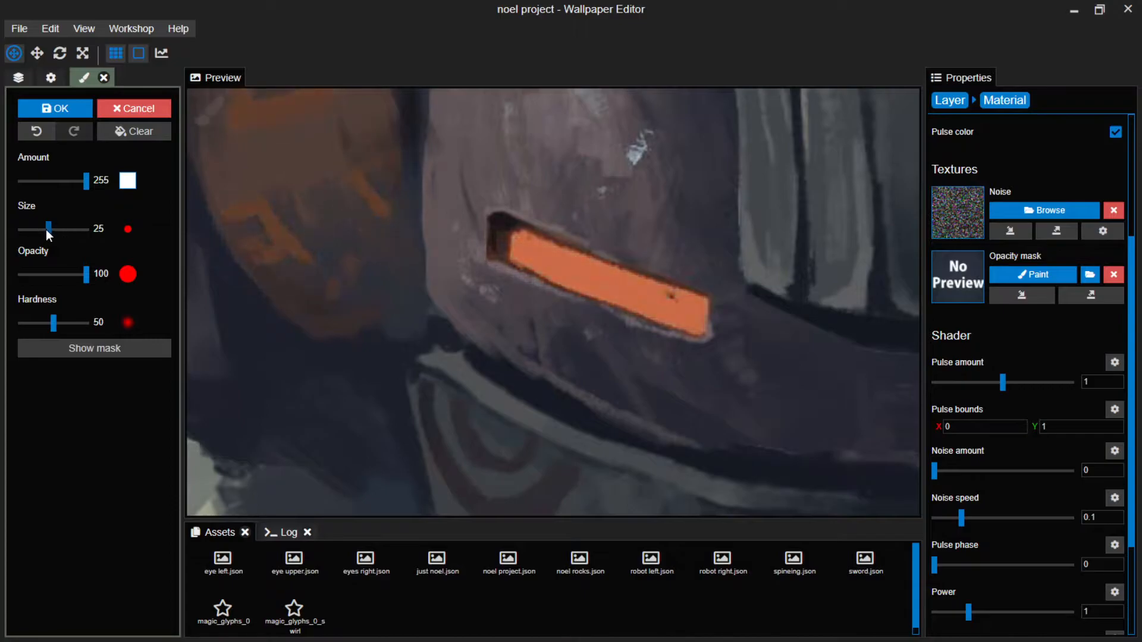
drag(47, 230, 42, 230)
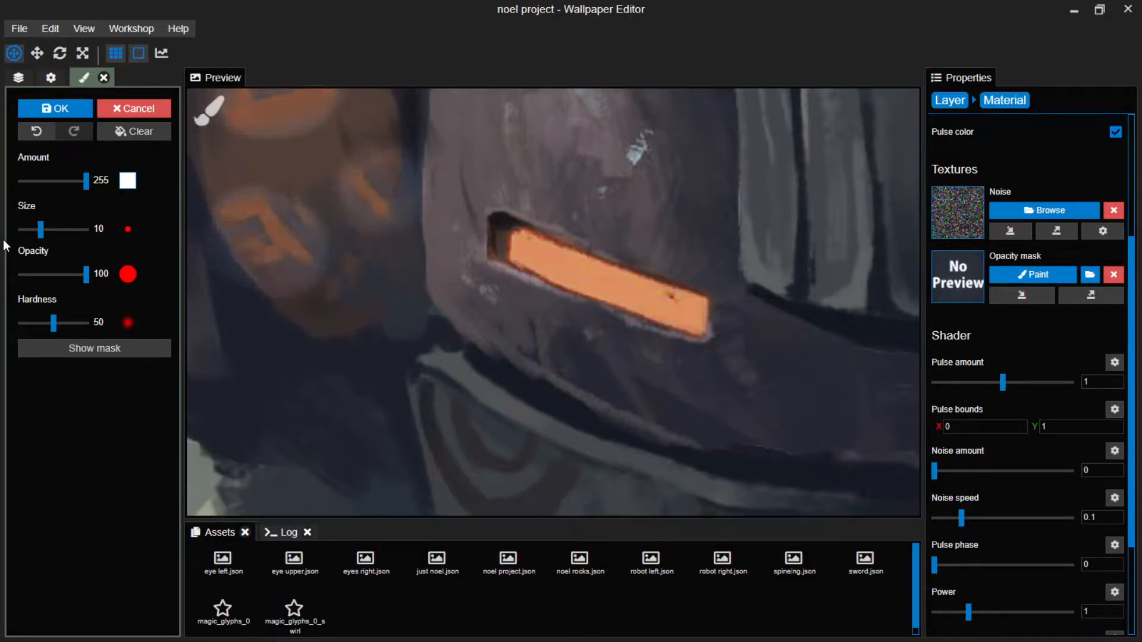
drag(84, 181, 20, 180)
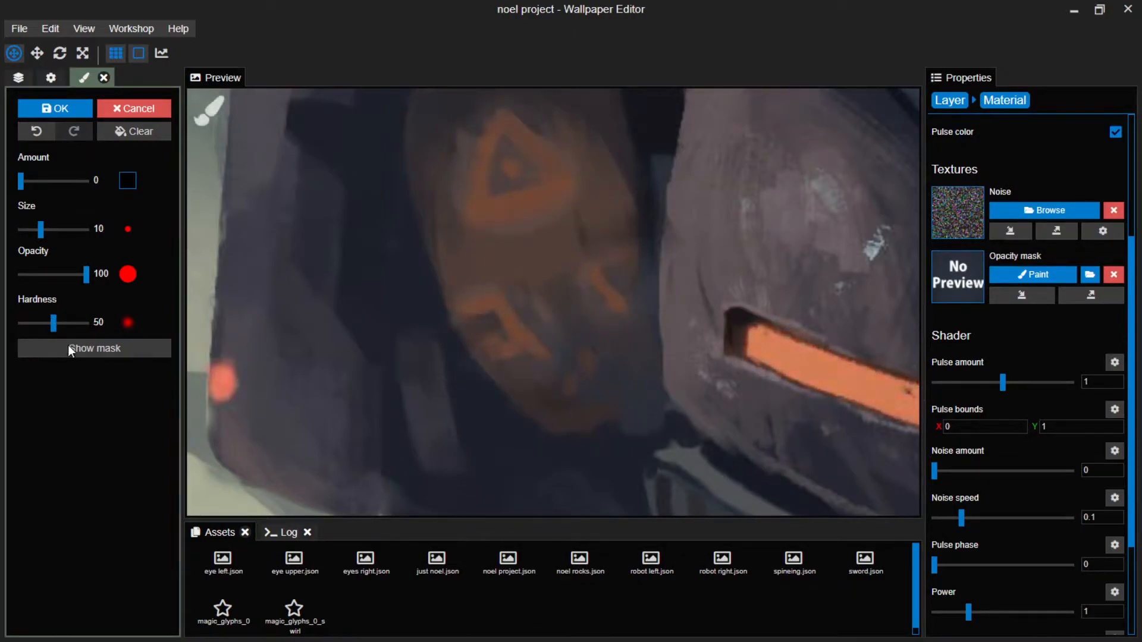
drag(55, 323, 5, 329)
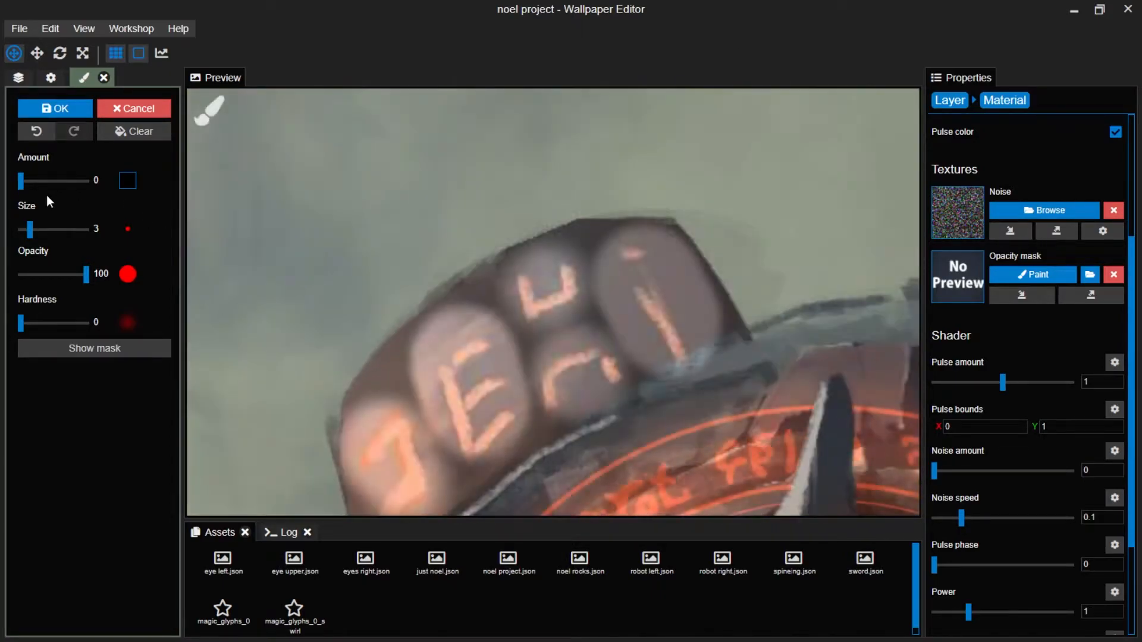
Erase the excess mask around the glyphs on the small block behind the eye with brush size 9, checking it in the mask view.
drag(30, 228, 40, 228)
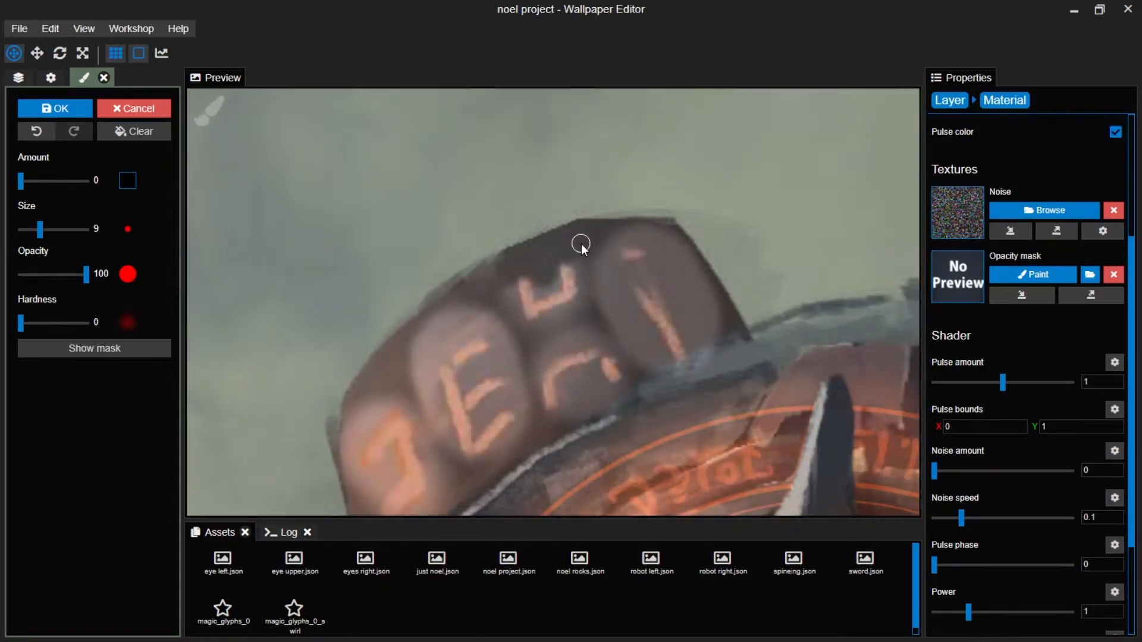
mouse_move(569, 313)
mouse_down()
mouse_move(512, 334)
mouse_move(536, 348)
mouse_move(609, 316)
mouse_move(606, 338)
mouse_move(660, 373)
mouse_move(604, 245)
mouse_move(694, 272)
mouse_move(666, 248)
mouse_move(680, 298)
mouse_move(706, 279)
mouse_move(642, 270)
mouse_up()
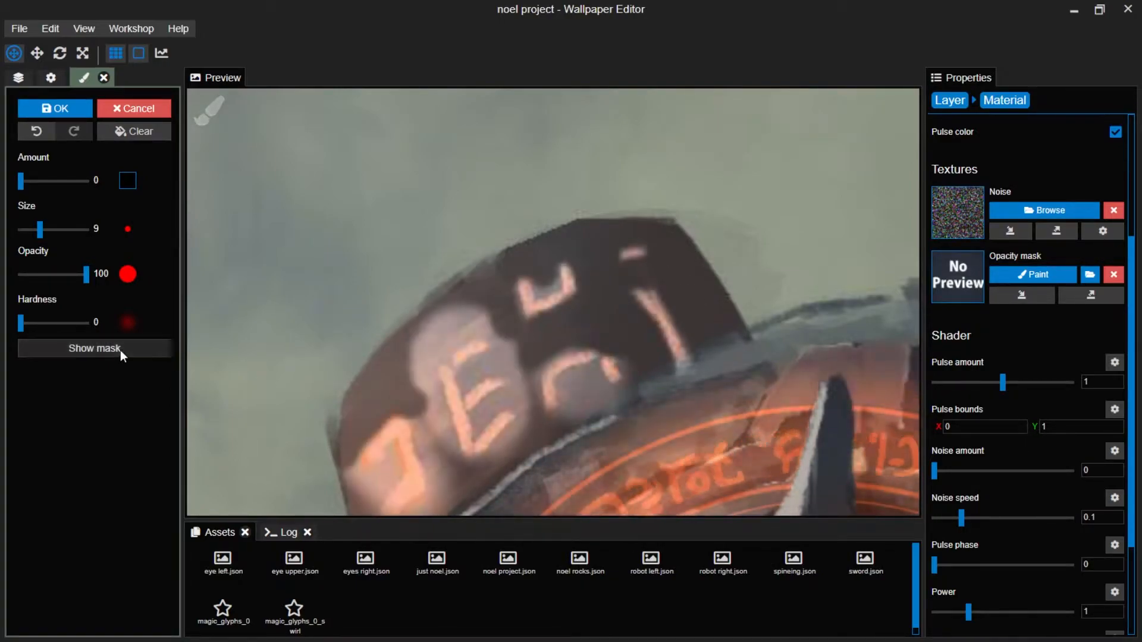
click(120, 351)
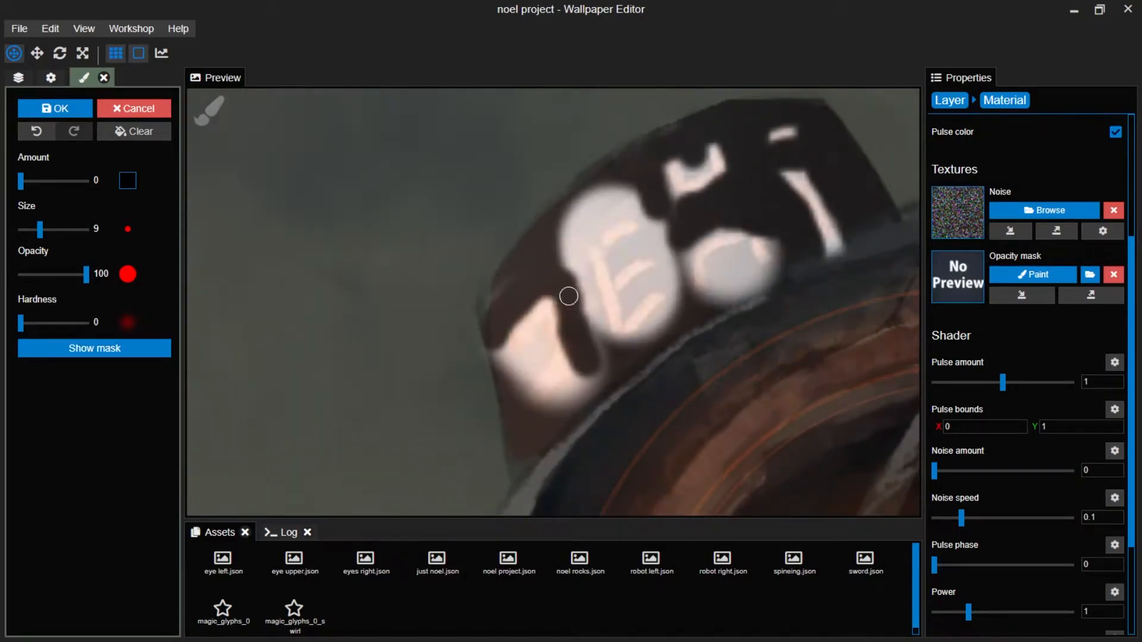
click(120, 350)
Erase the excess mask around the glyphs on the lower band above the right shoulder with brush sizes 9 and 3, and display the mask.
mouse_move(21, 180)
mouse_down()
mouse_move(88, 180)
mouse_move(21, 181)
mouse_up()
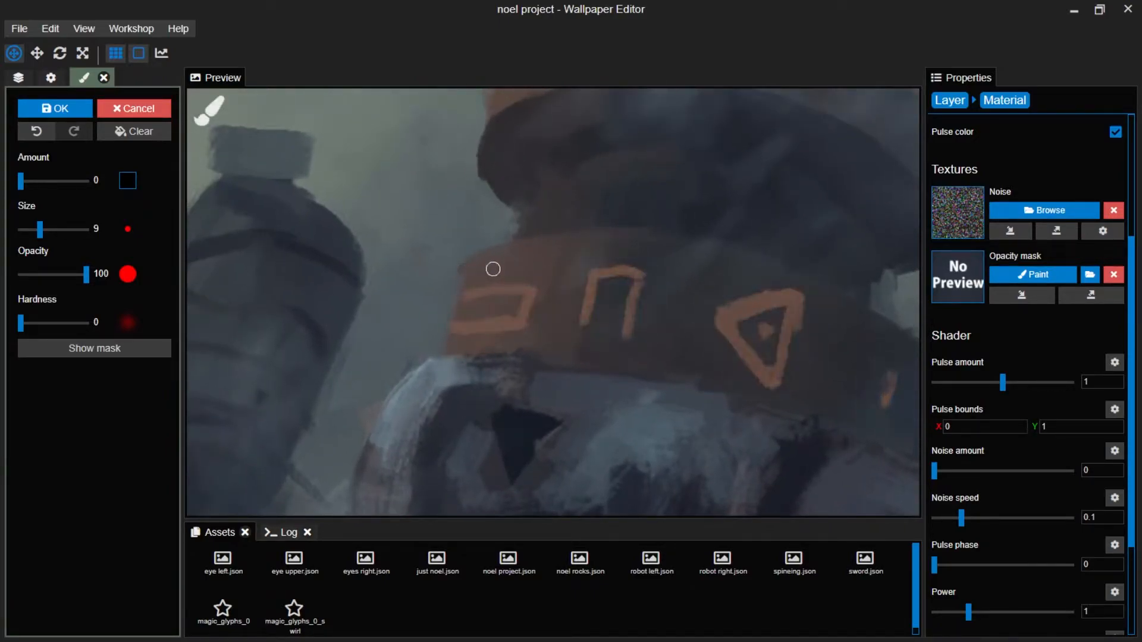
drag(454, 318, 513, 304)
mouse_move(591, 361)
mouse_down()
mouse_move(622, 287)
mouse_move(639, 352)
mouse_move(663, 286)
mouse_move(582, 253)
mouse_move(555, 361)
mouse_move(570, 308)
mouse_up()
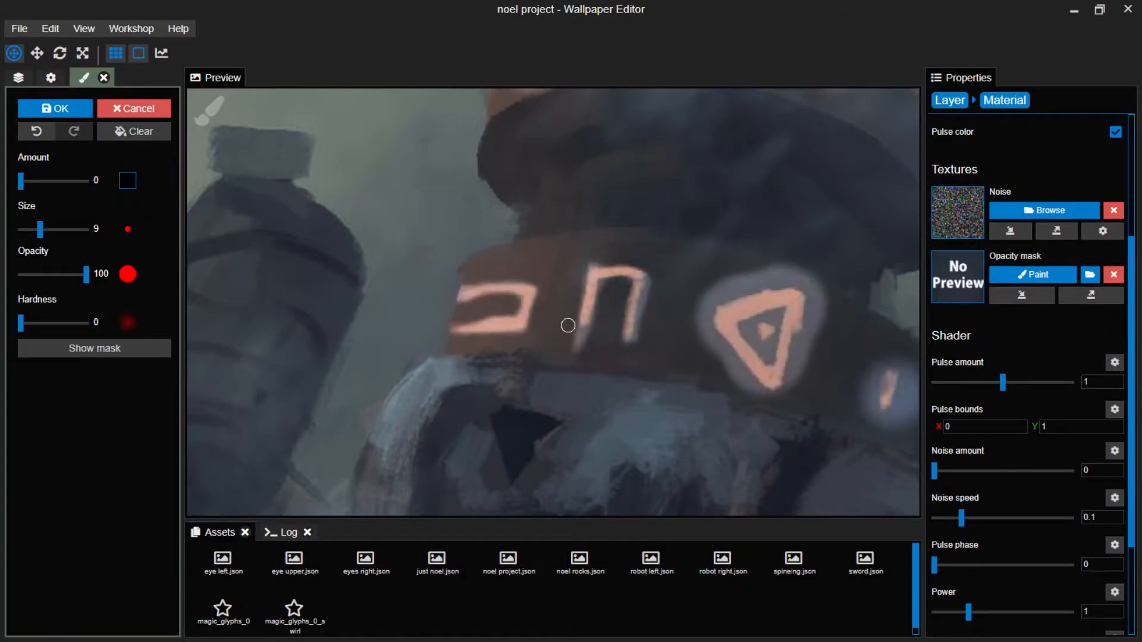
drag(718, 405, 603, 405)
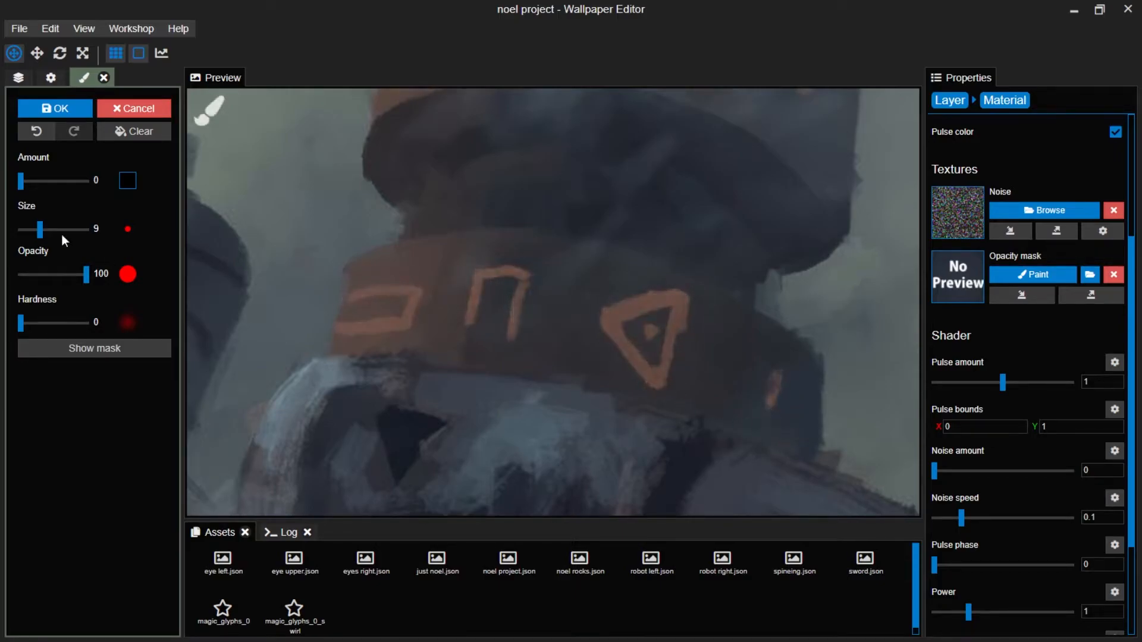
scroll(656, 361, up, 2)
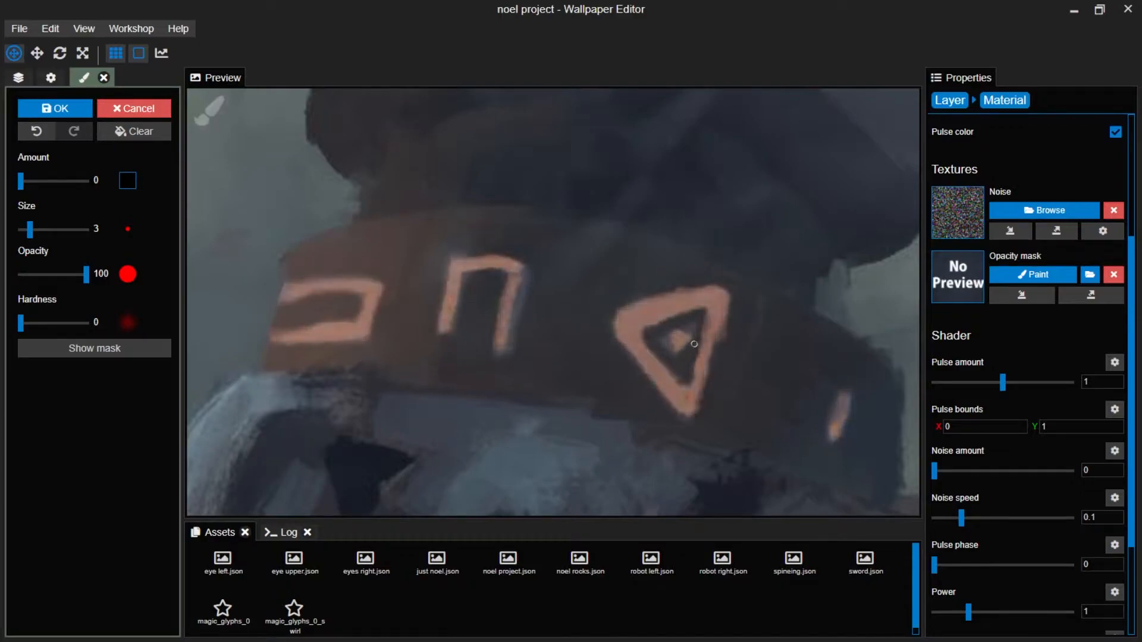
scroll(655, 338, down, 3)
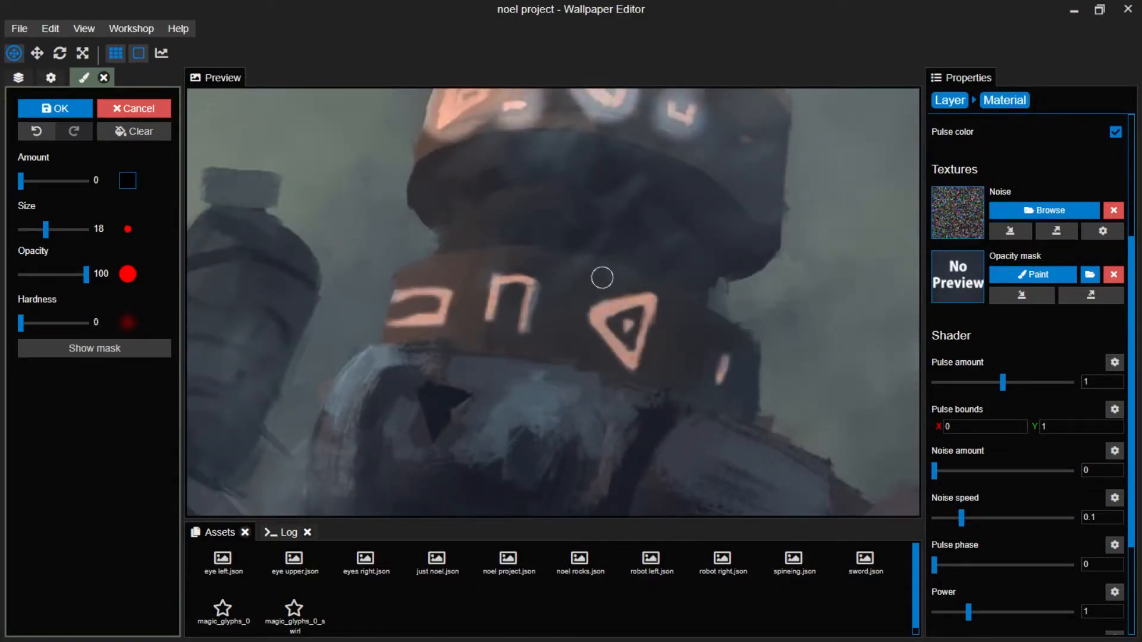
key(m)
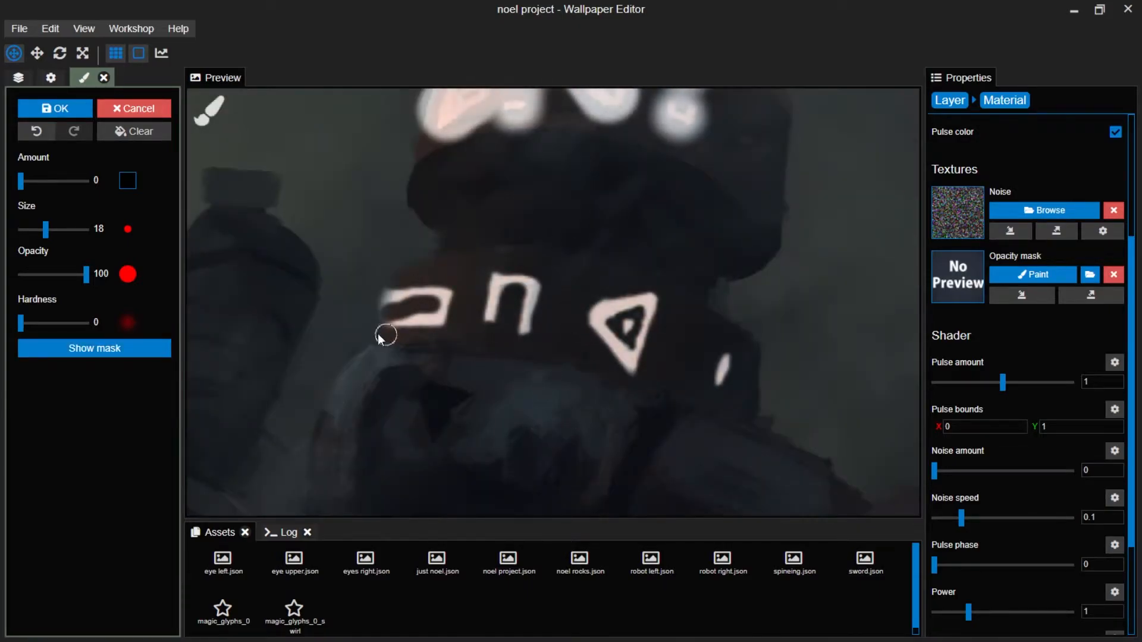
Erase the excess mask around and inside the upper shoulder band's glyphs with hardness 83 and brush sizes 18 and 4.
scroll(593, 373, up, 5)
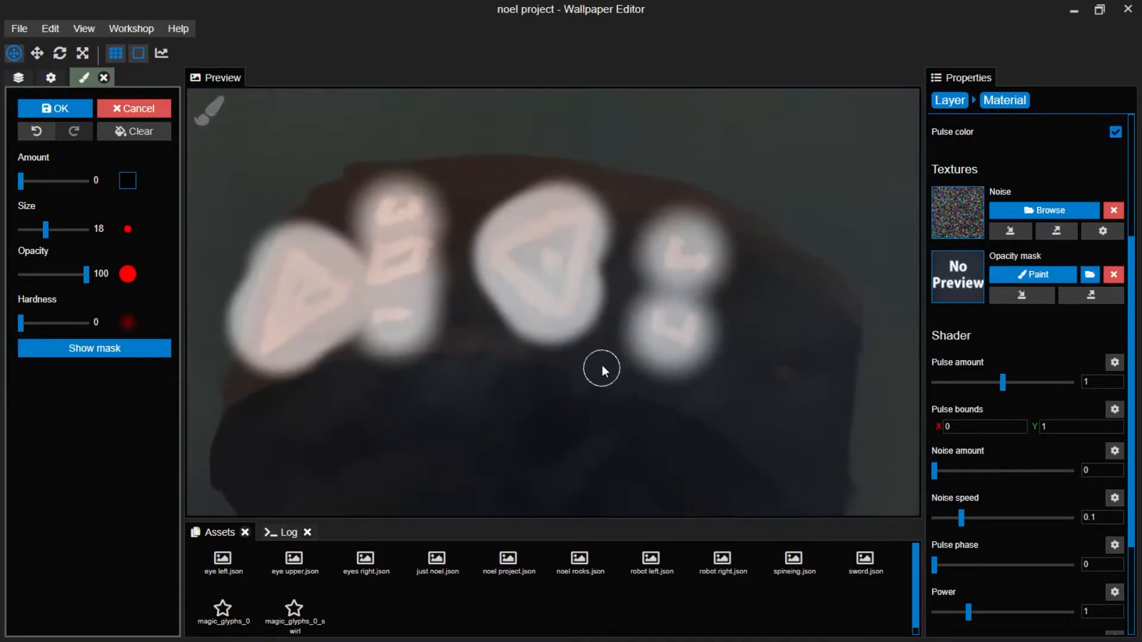
click(38, 132)
drag(620, 327, 606, 326)
drag(57, 321, 75, 322)
mouse_move(599, 306)
mouse_down()
mouse_move(629, 209)
mouse_move(603, 299)
mouse_move(553, 339)
mouse_move(476, 296)
mouse_move(461, 224)
mouse_move(546, 185)
mouse_up()
drag(631, 293, 732, 296)
mouse_move(430, 293)
mouse_down()
mouse_move(441, 311)
mouse_move(375, 341)
mouse_move(347, 329)
mouse_move(298, 358)
mouse_move(230, 359)
mouse_move(247, 257)
mouse_move(306, 224)
mouse_move(350, 258)
mouse_up()
click(152, 351)
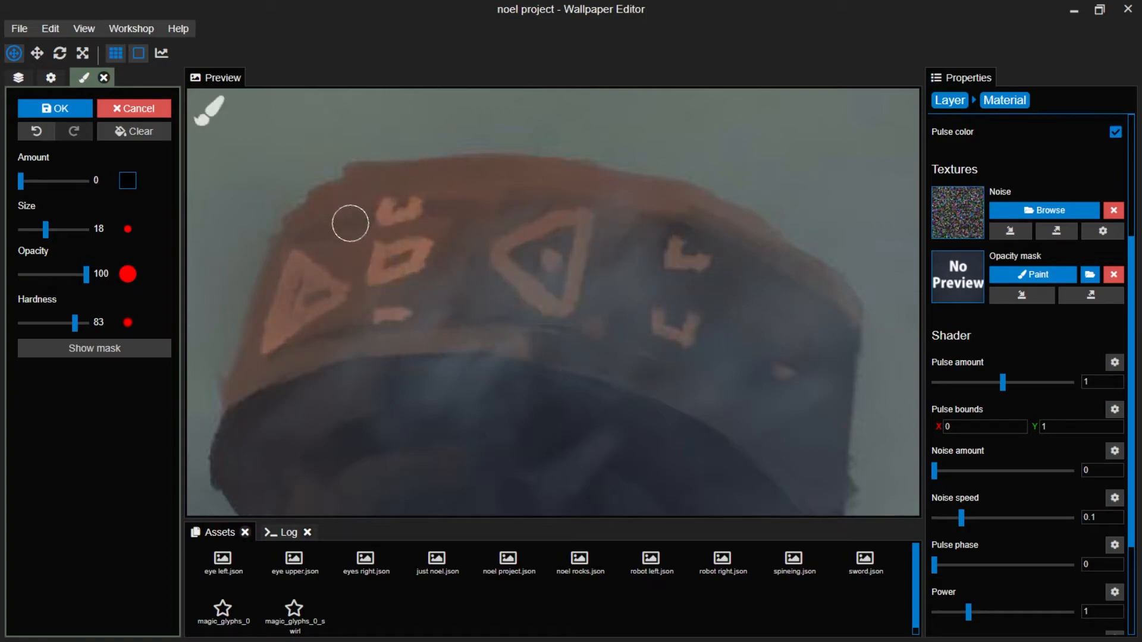
click(28, 229)
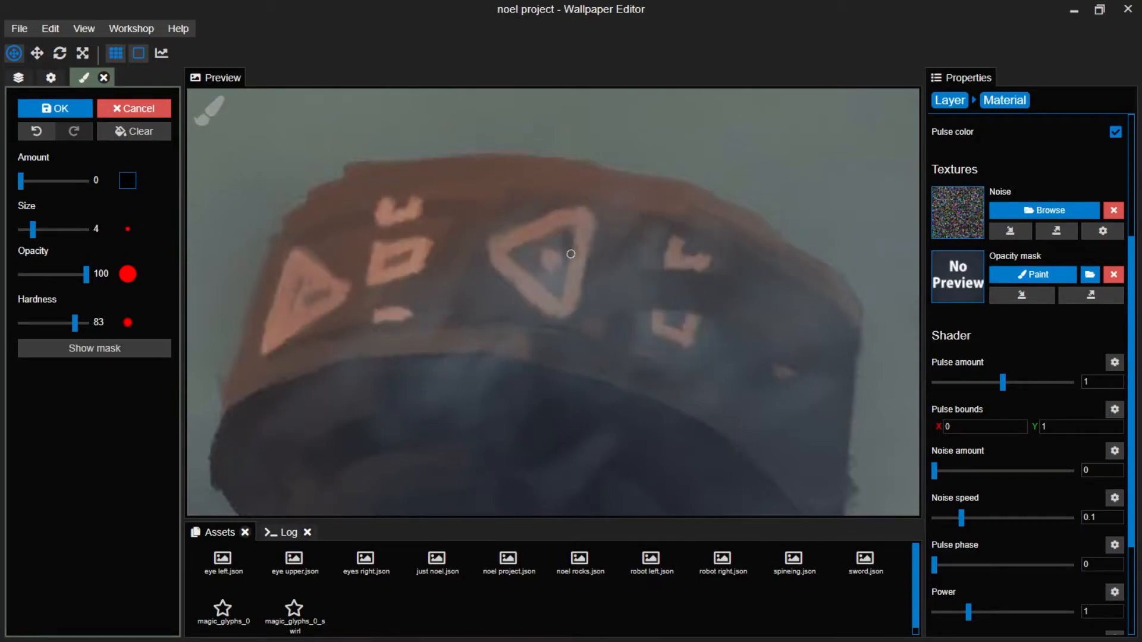
mouse_move(645, 288)
mouse_down()
mouse_move(731, 283)
mouse_move(711, 248)
mouse_move(689, 243)
mouse_move(704, 239)
mouse_up()
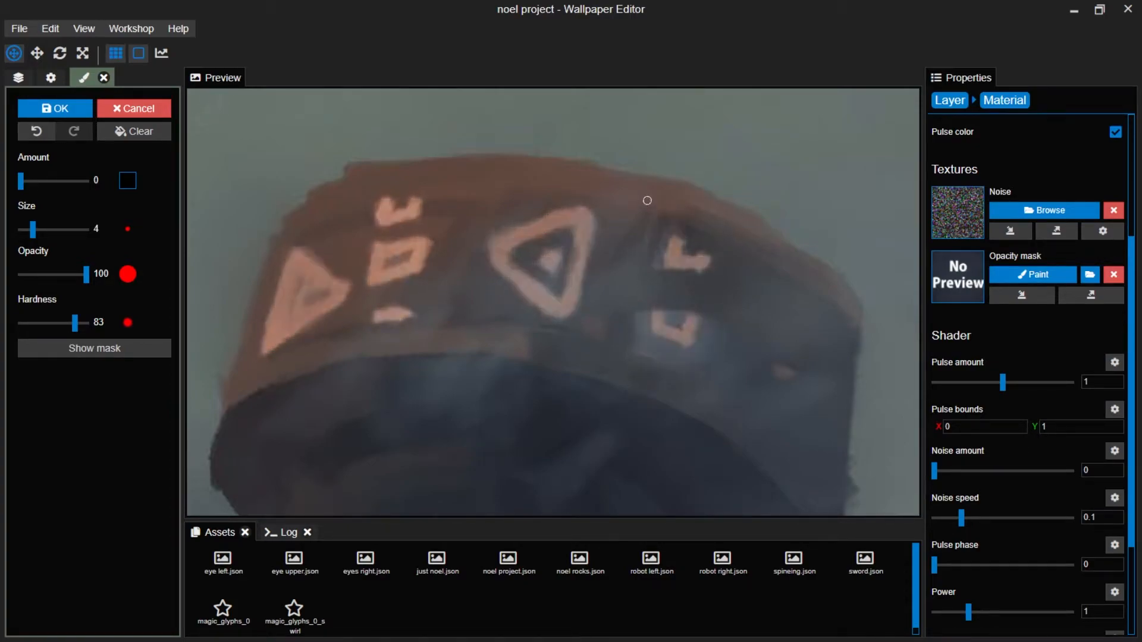
Erase the excess mask around the large triangle glyph beside the right side of the chest with amount 0 and brush size 11.
click(42, 228)
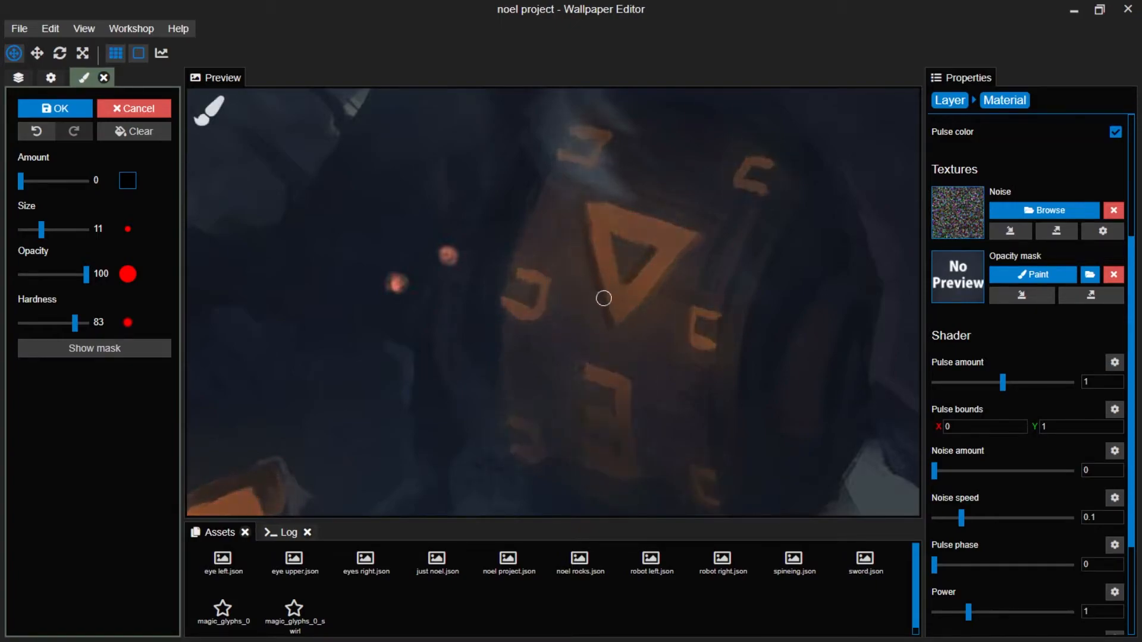
drag(592, 300, 571, 243)
click(86, 181)
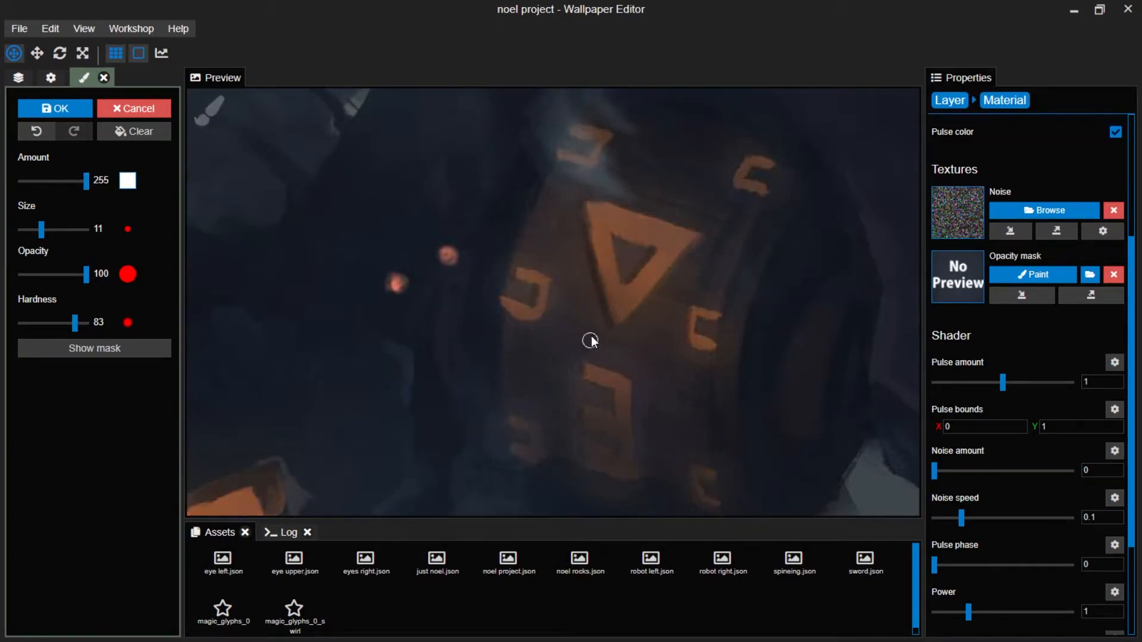
click(21, 181)
scroll(539, 265, up, 2)
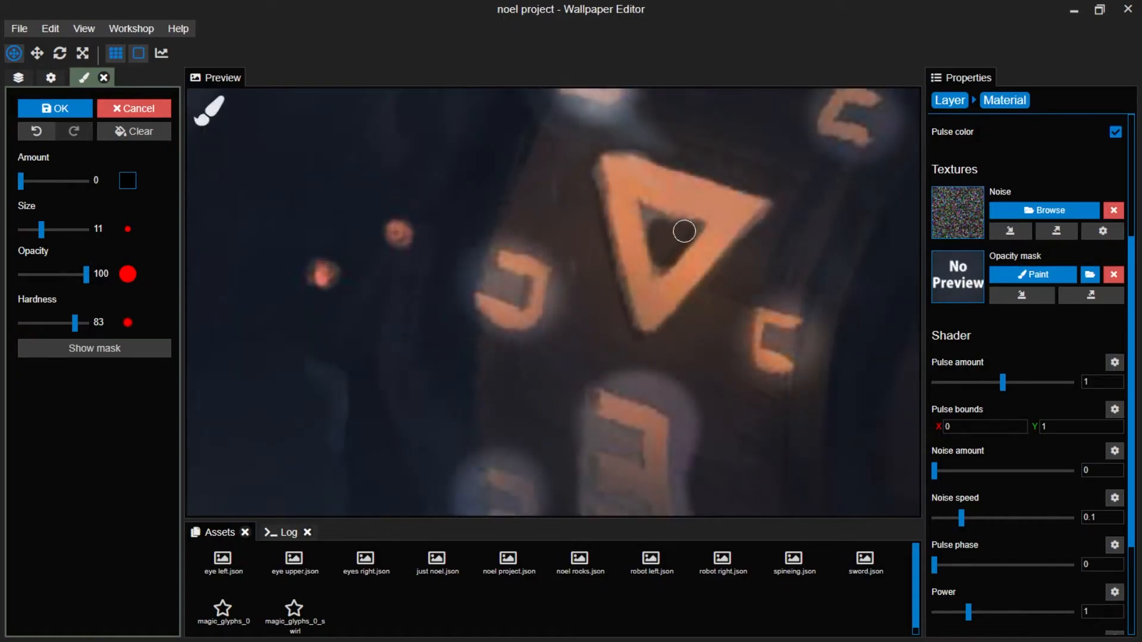
Erase the excess mask inside the triangle and around the small glyphs surrounding it, using brush sizes such as 8, 15 and 6.
click(32, 230)
mouse_move(639, 244)
mouse_down()
mouse_move(647, 211)
mouse_move(694, 229)
mouse_move(662, 265)
mouse_up()
mouse_move(493, 273)
mouse_down()
mouse_move(518, 278)
mouse_move(484, 282)
mouse_up()
click(45, 228)
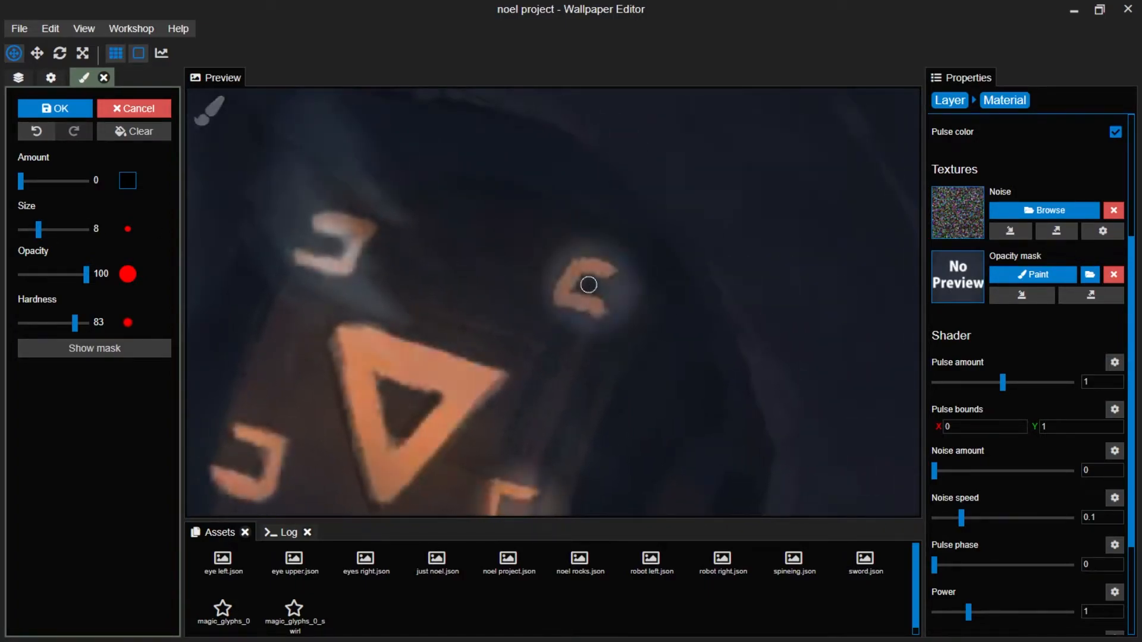
drag(38, 229, 44, 230)
drag(593, 289, 624, 308)
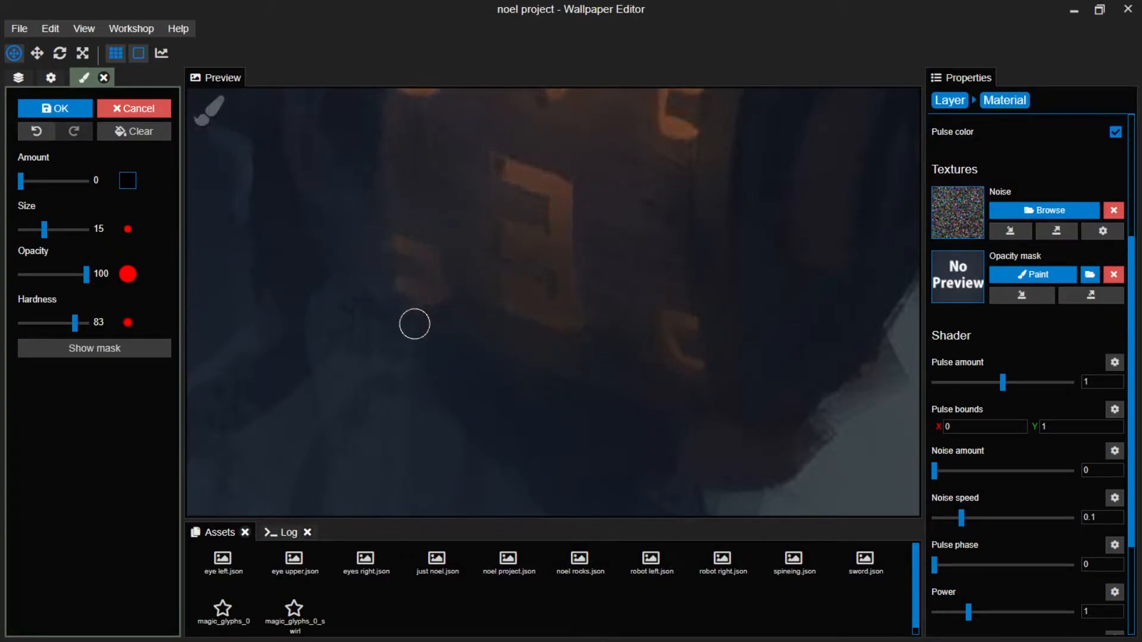
drag(44, 229, 37, 230)
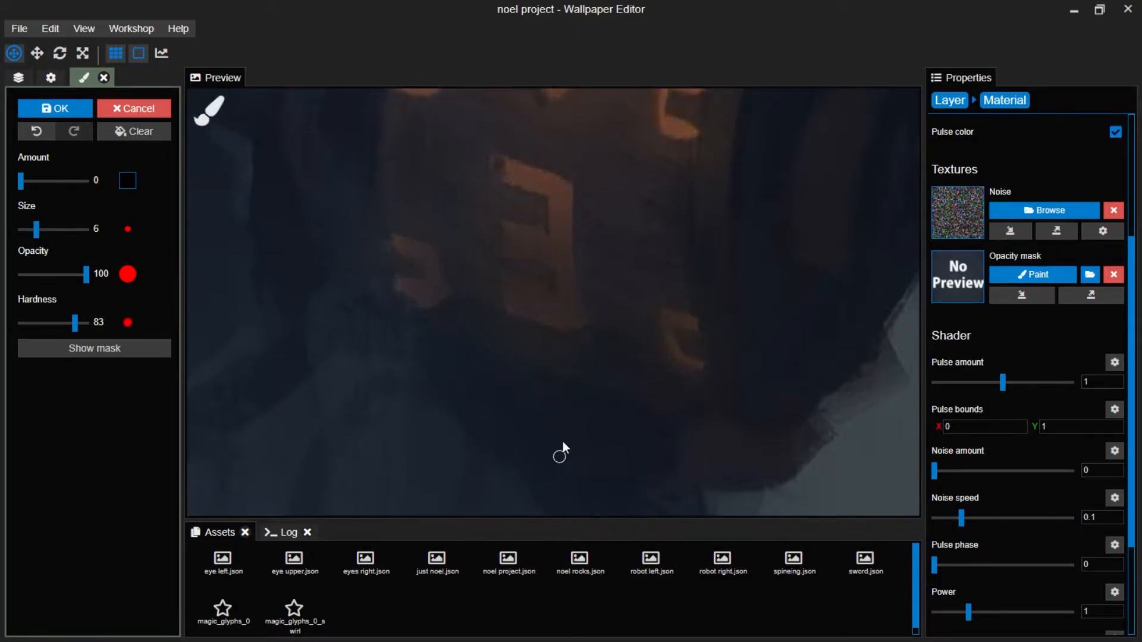
Erase the excess mask around the orange slot on the right of the robot's chest with brush size 57.
click(56, 229)
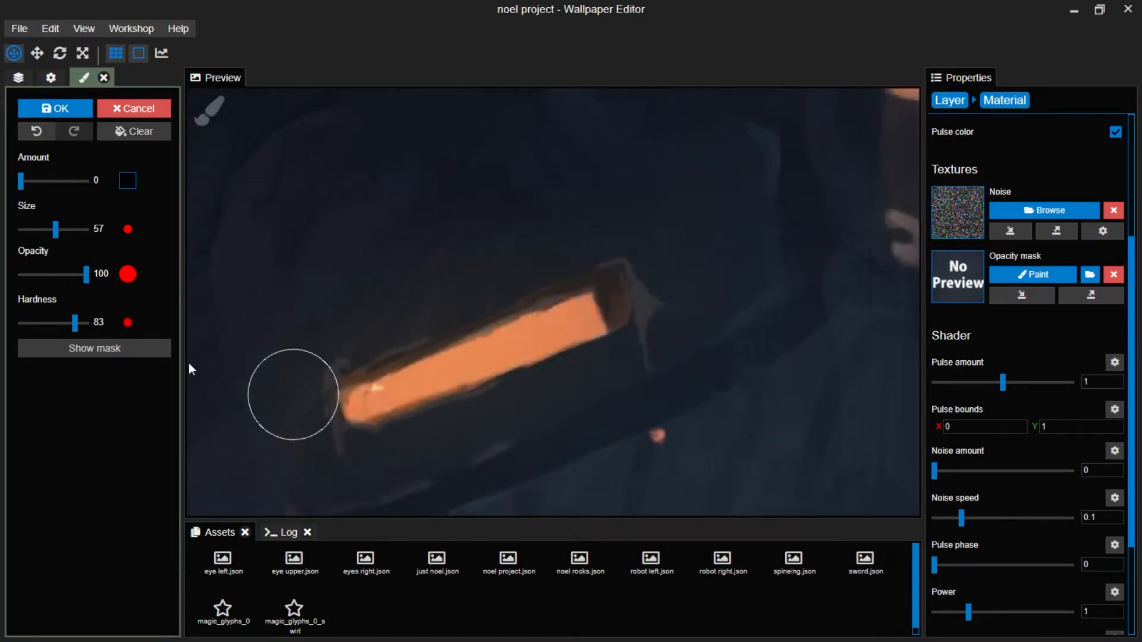
scroll(411, 246, down, 3)
scroll(412, 247, down, 5)
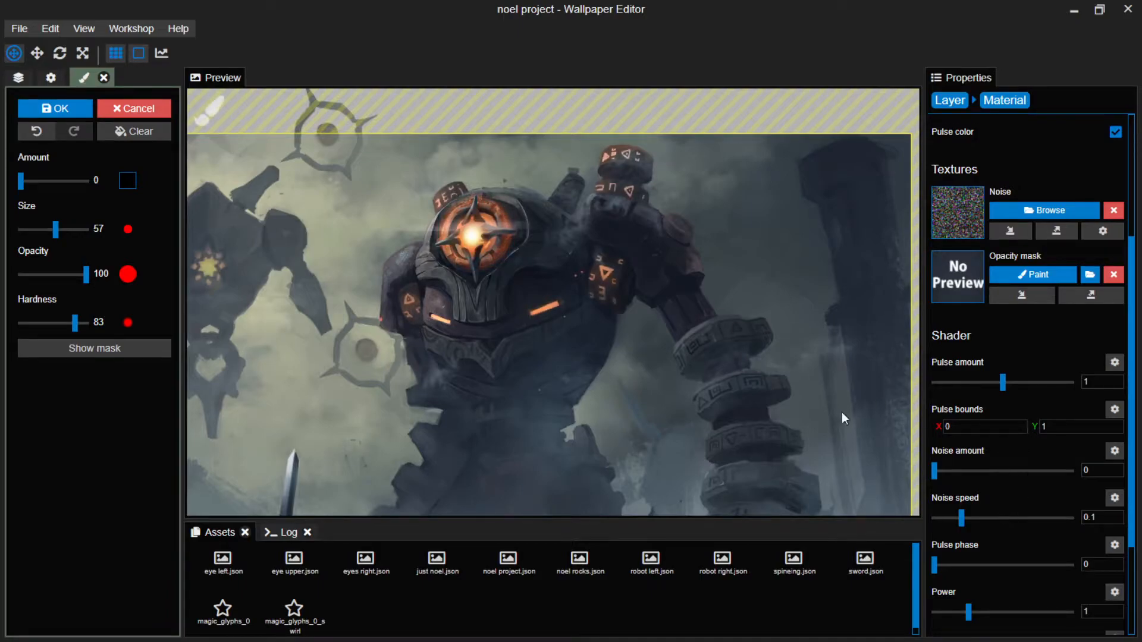
Accept the painted opacity mask for the Pulse effect and save the project.
click(47, 109)
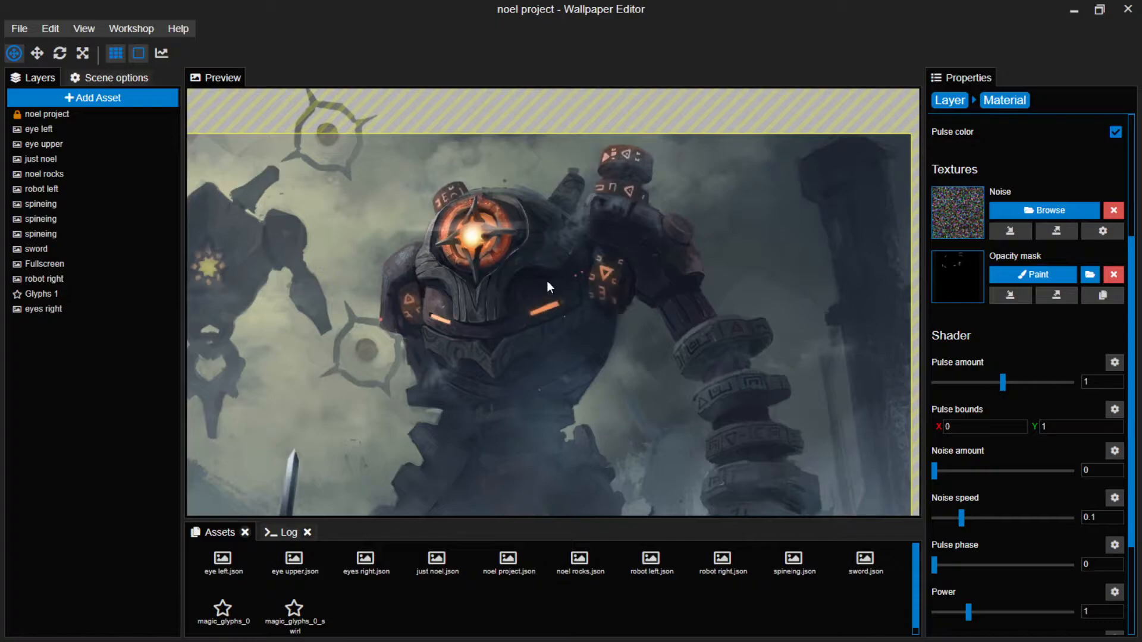
scroll(1033, 408, down, 3)
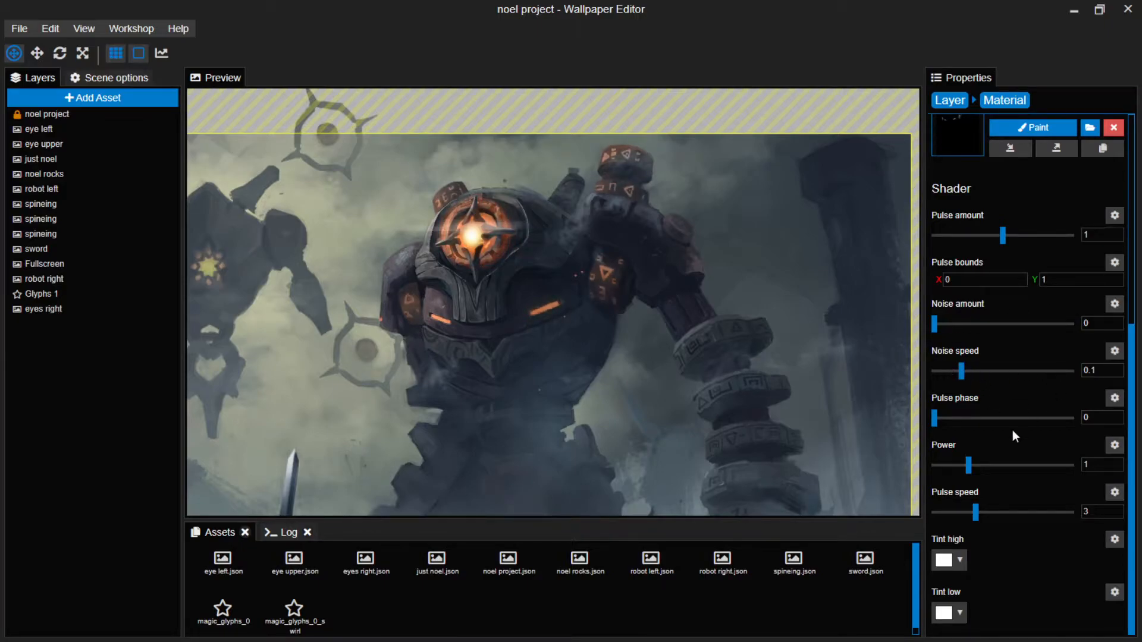
key(ctrl+s)
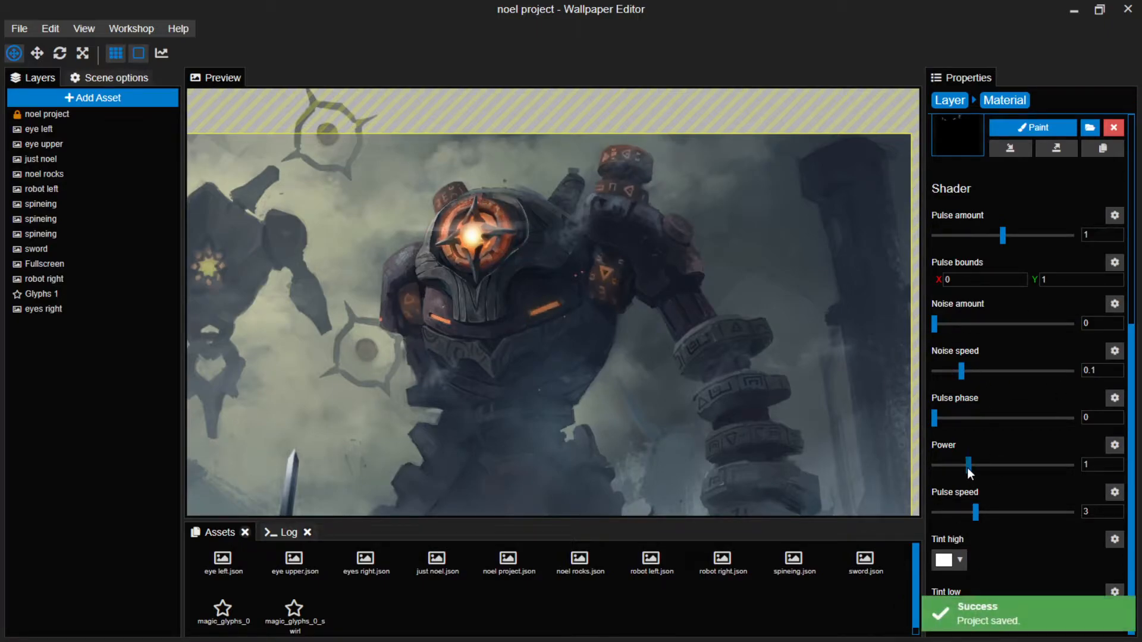
Set the Pulse effect's Power to 1.13 and its Pulse speed to 2.66.
drag(967, 468, 915, 458)
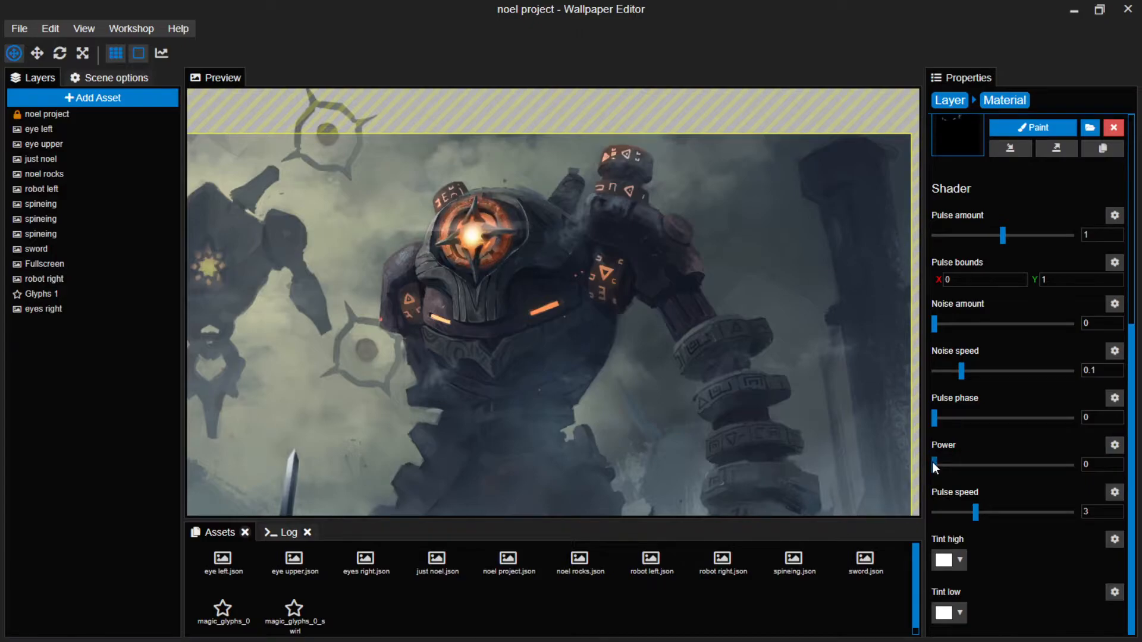
drag(934, 462, 1046, 474)
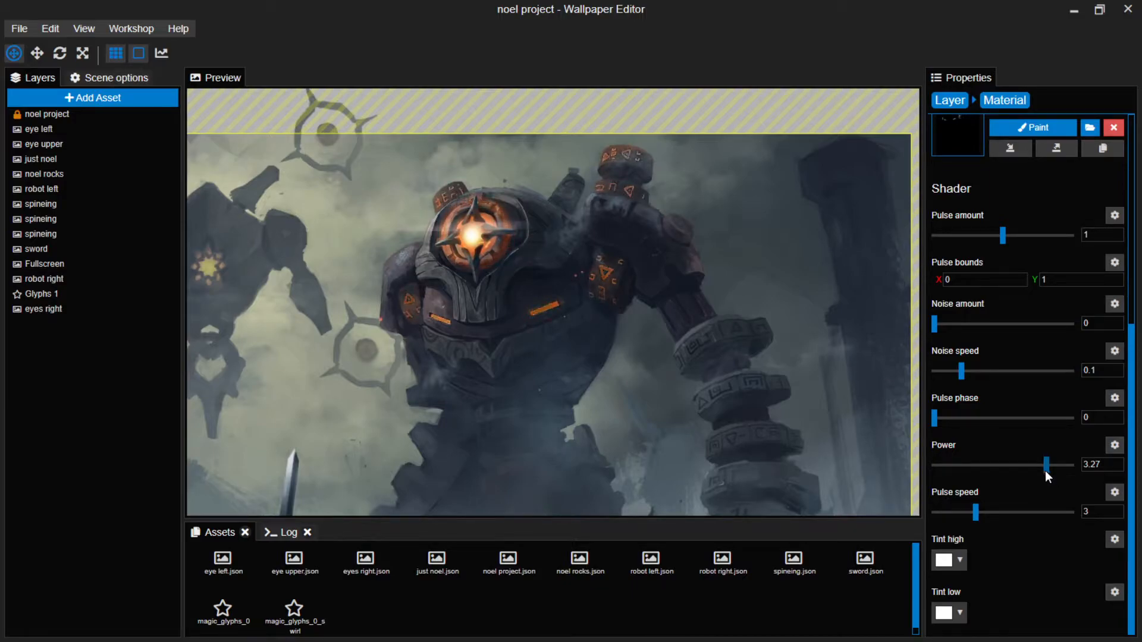
drag(1047, 463, 973, 463)
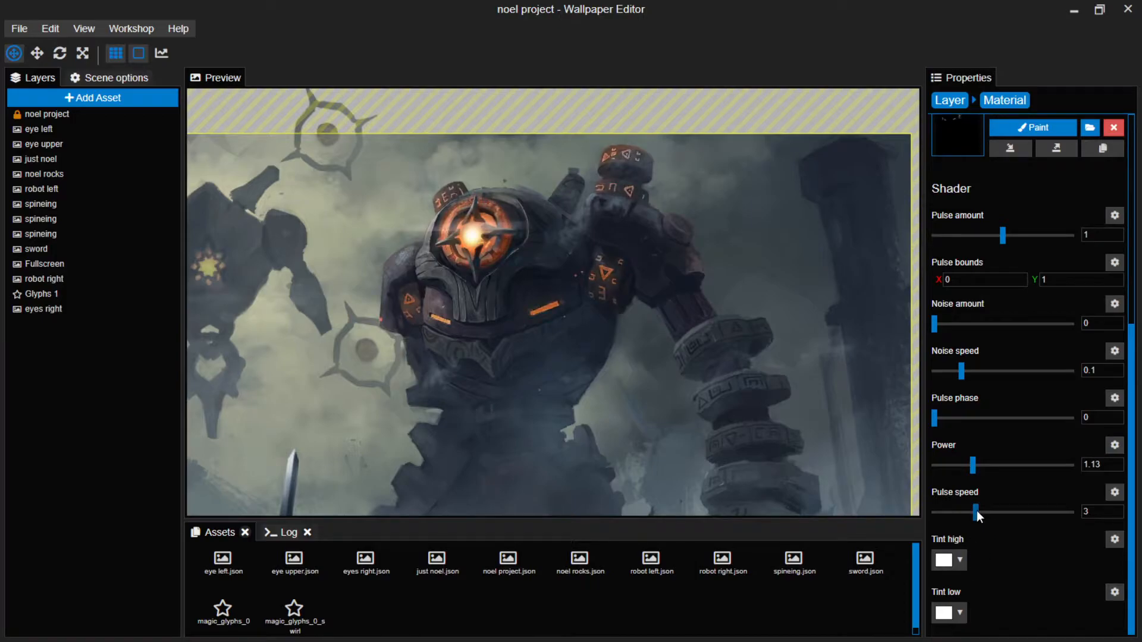
mouse_move(976, 509)
mouse_down()
mouse_move(958, 508)
mouse_move(970, 513)
mouse_up()
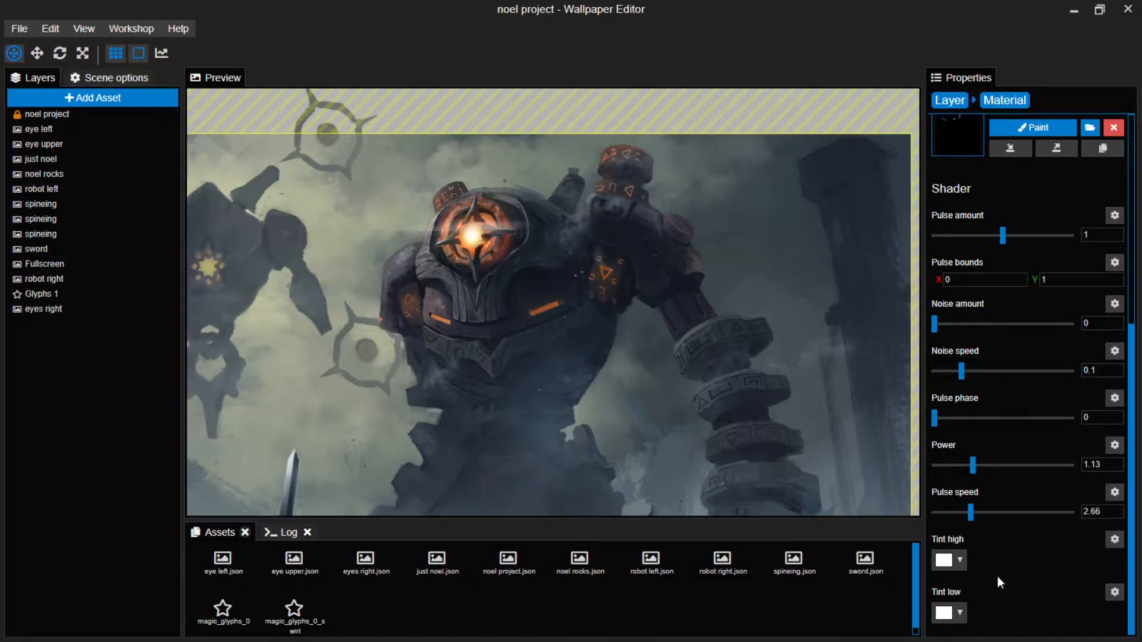
Set the Pulse effect's Tint high to the brown #7d4d34 sampled from the glyph area on the robot in the preview.
click(958, 559)
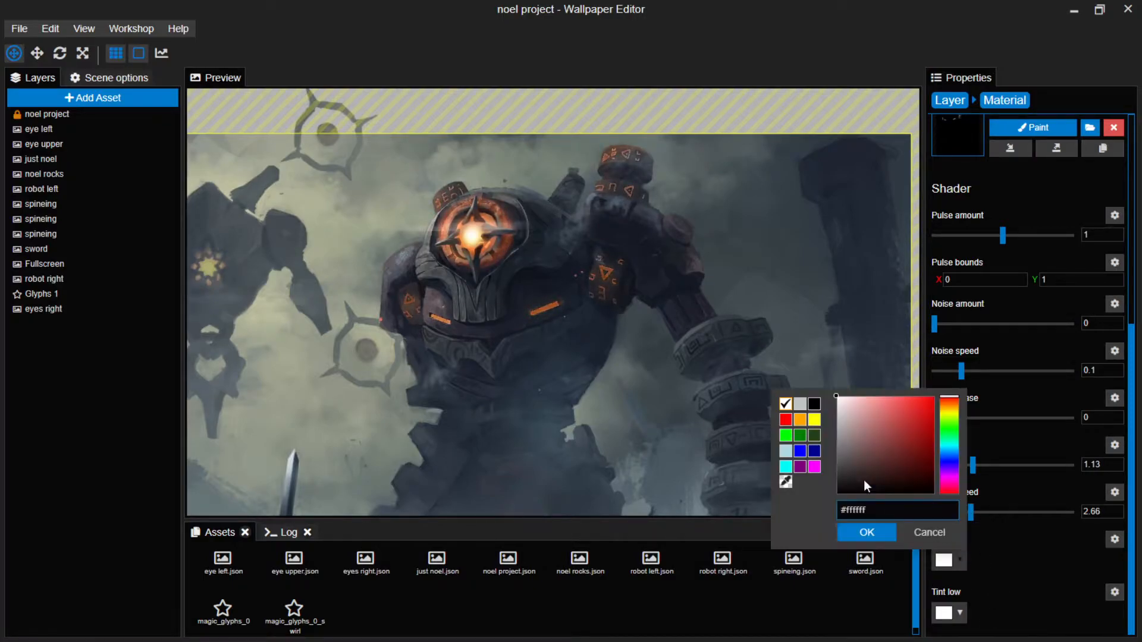
click(785, 485)
click(613, 269)
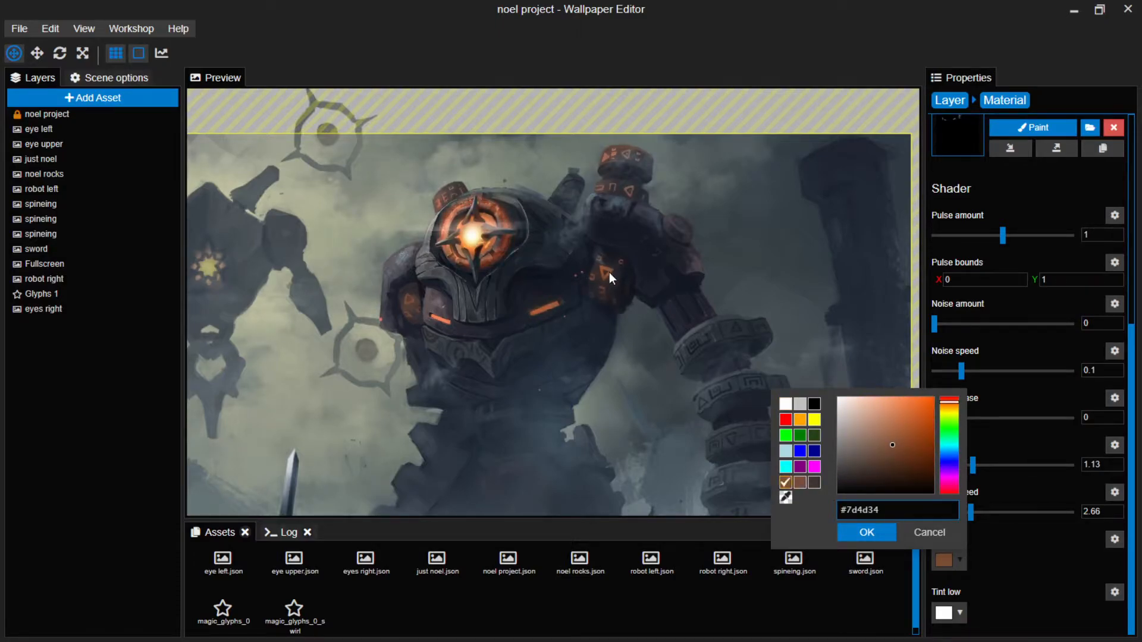
click(872, 534)
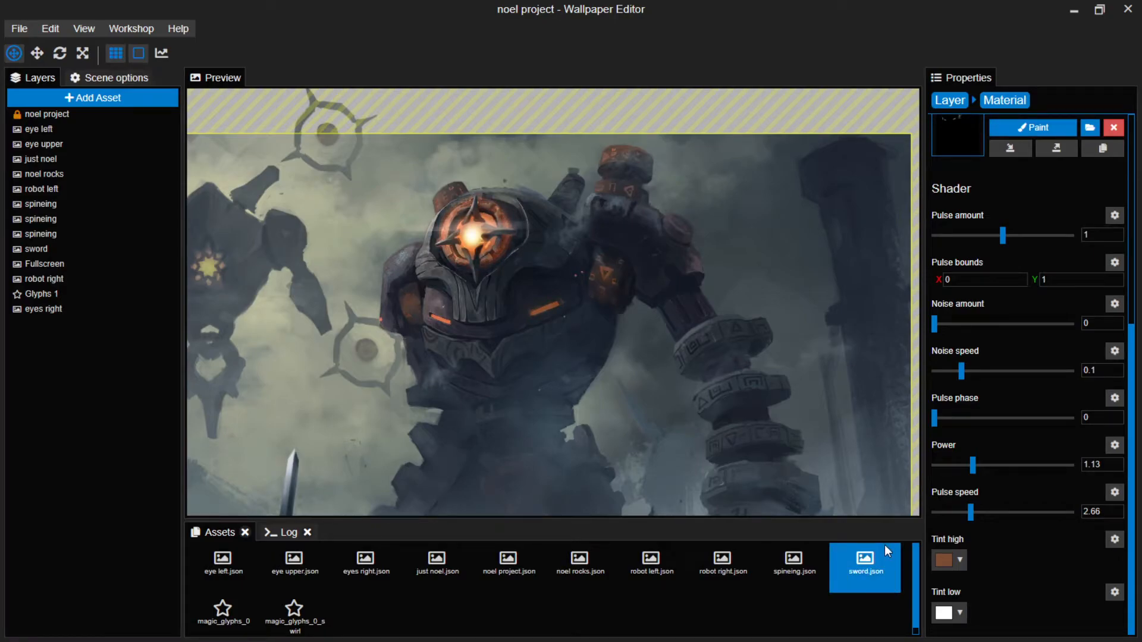
Set the Pulse effect's Power to 3.17 and its Tint high to the lighter orange #c17954.
drag(972, 468, 992, 465)
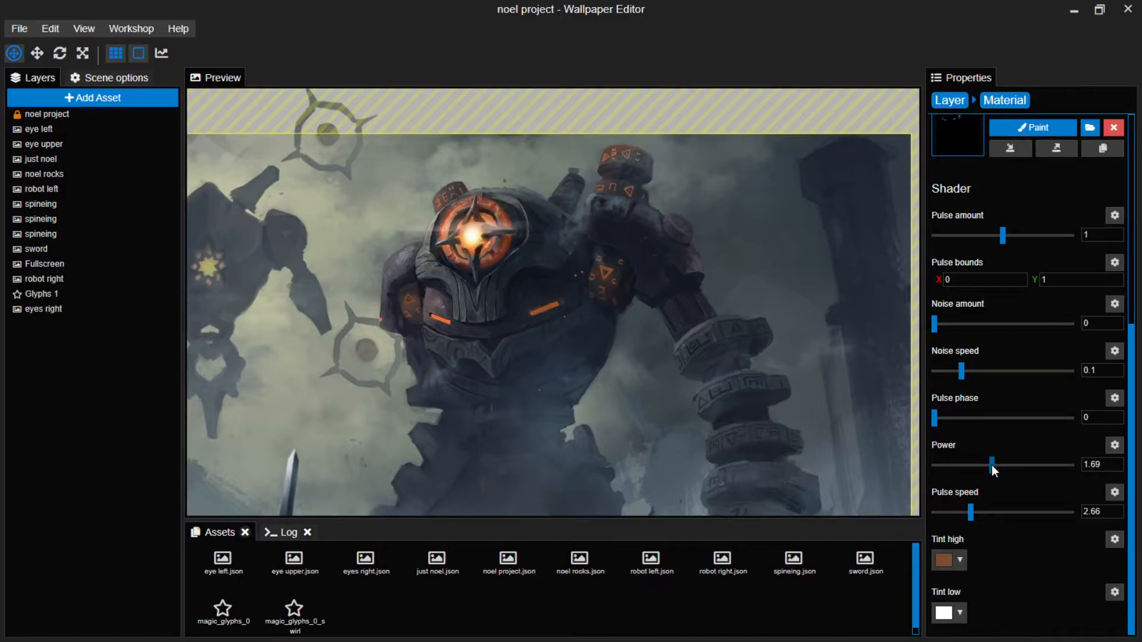
drag(988, 464, 1042, 464)
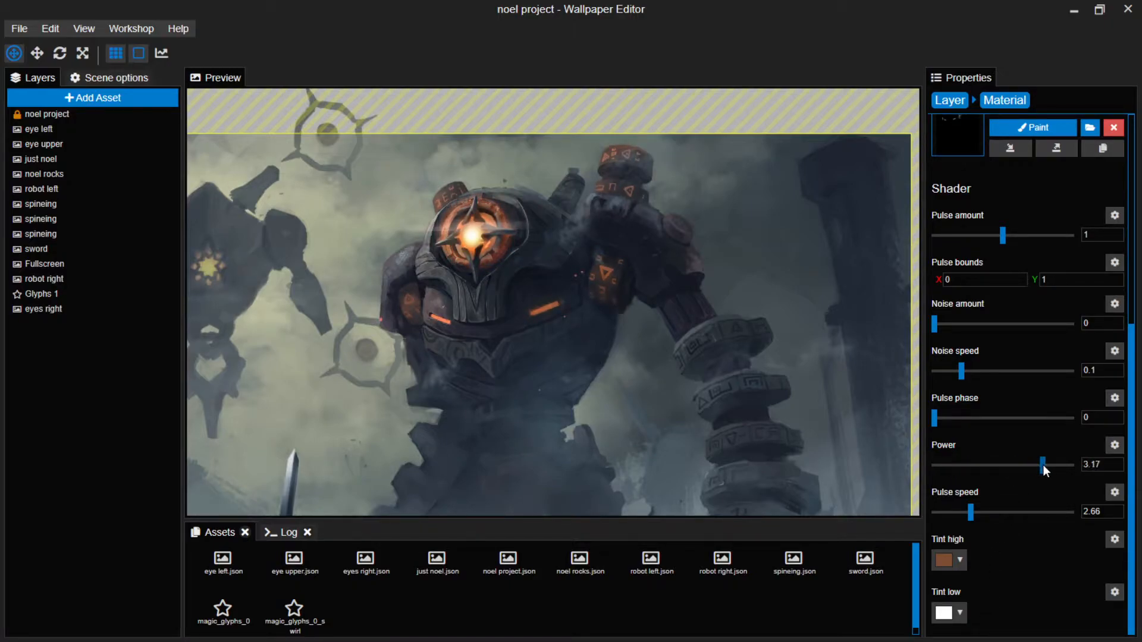
click(955, 561)
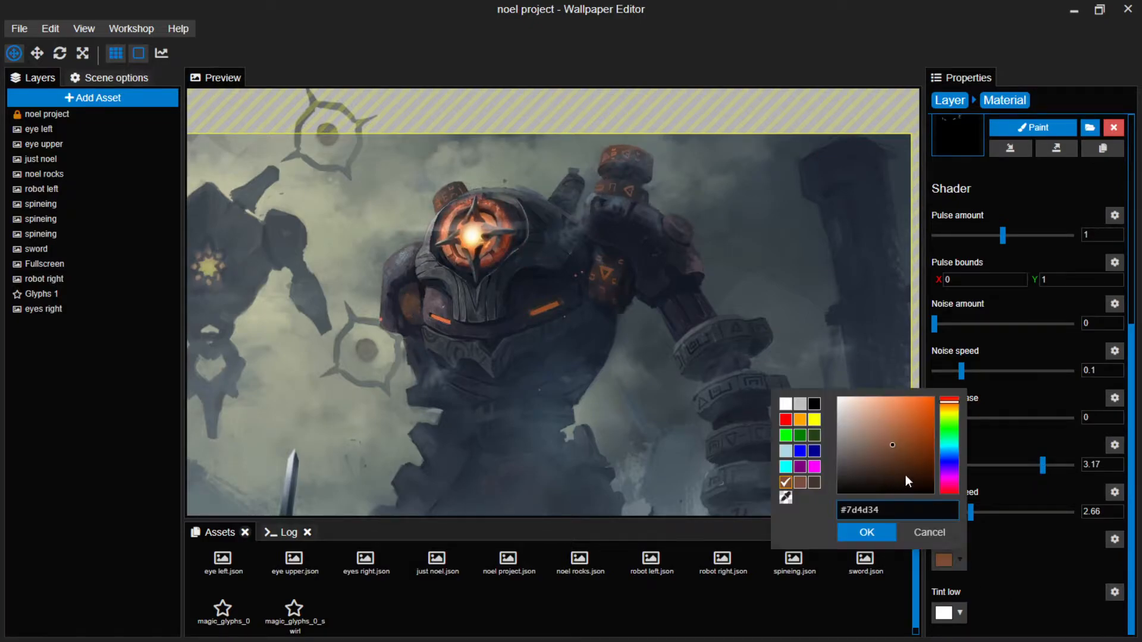
click(894, 434)
drag(894, 434, 890, 420)
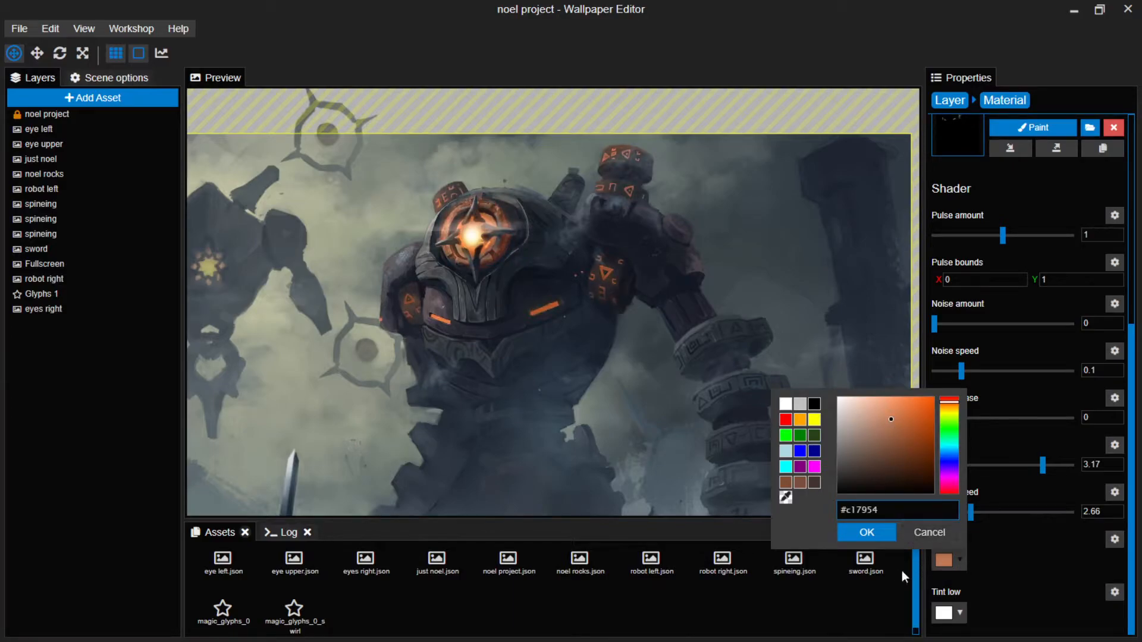
click(883, 530)
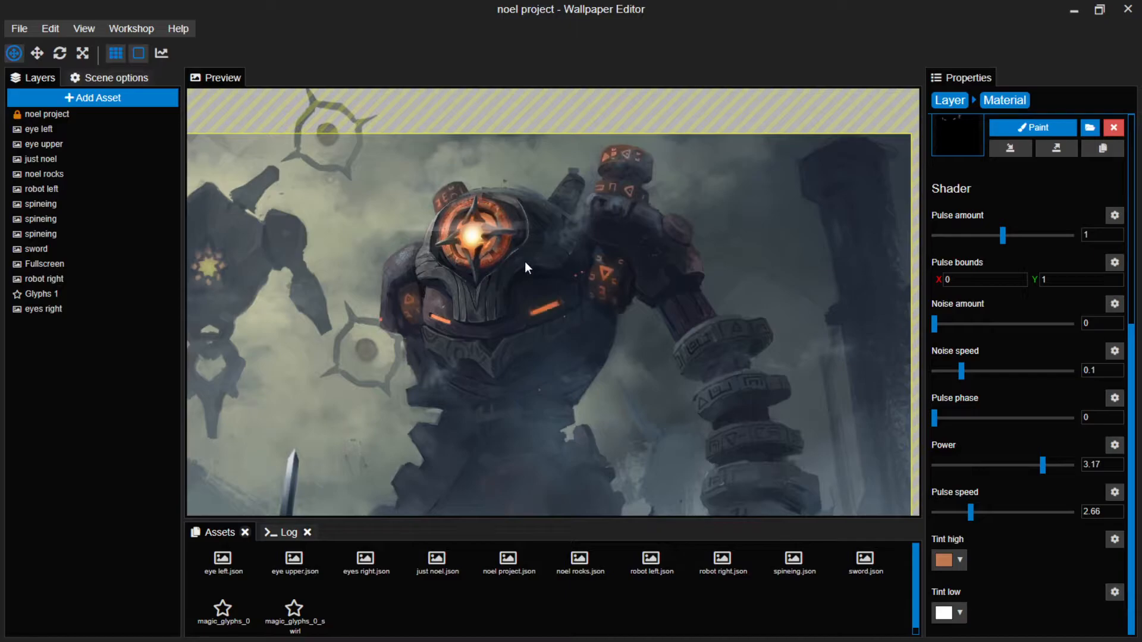
Save the project with the retuned Pulse effect on the right robot.
scroll(345, 394, down, 3)
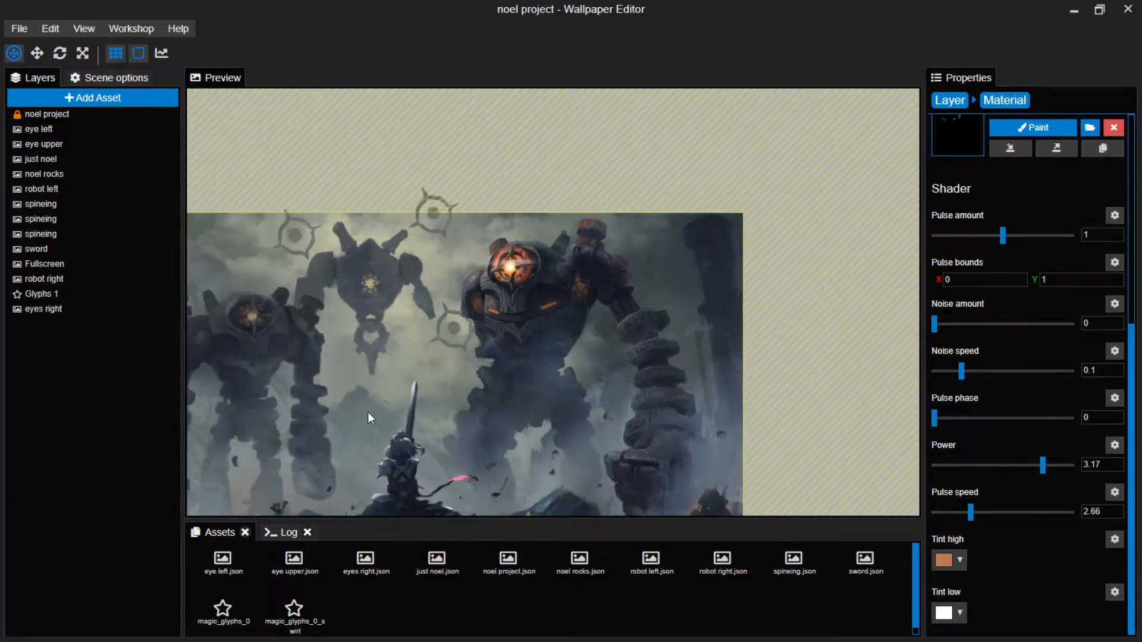
drag(360, 373, 380, 361)
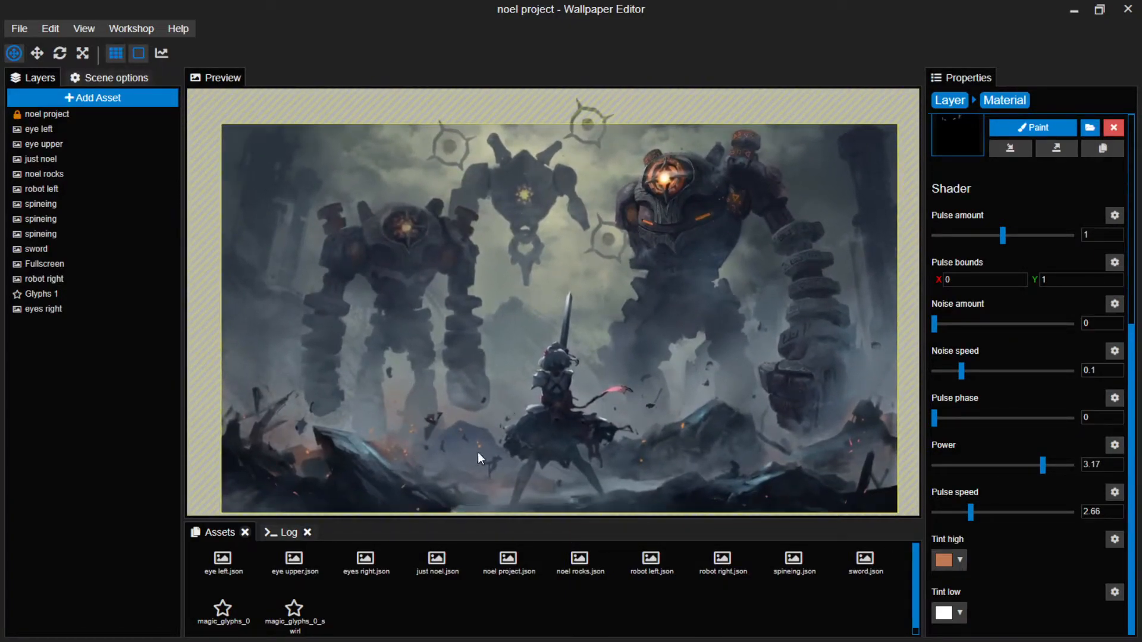
scroll(706, 207, up, 1)
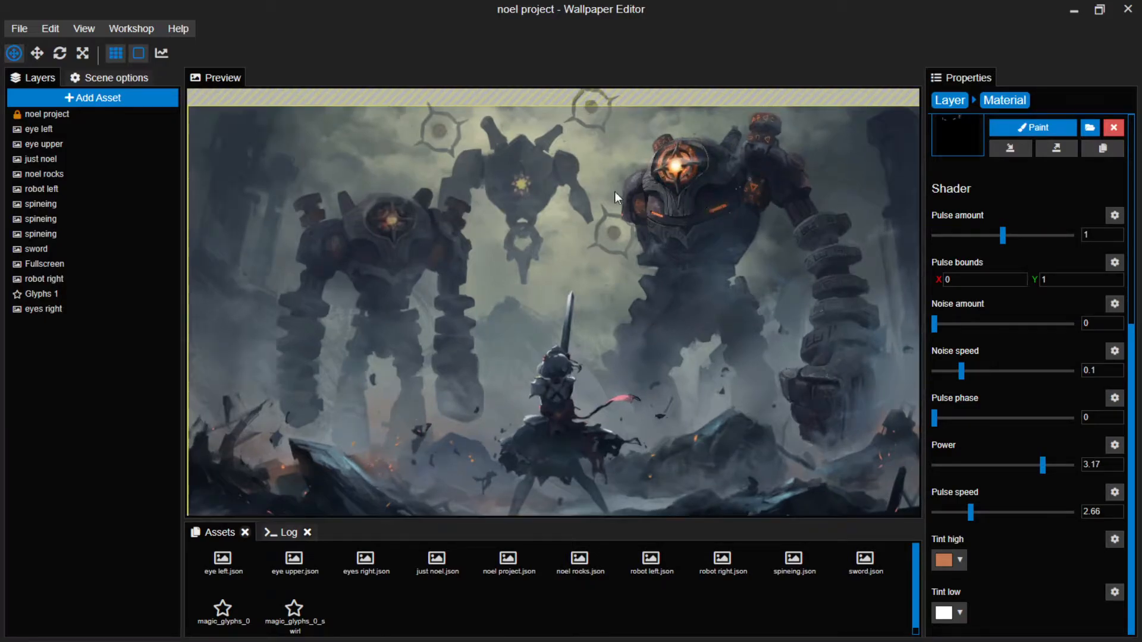
key(ctrl+s)
Reorder the layers so eye left sits directly below eye upper, with robot left directly beneath it.
click(46, 127)
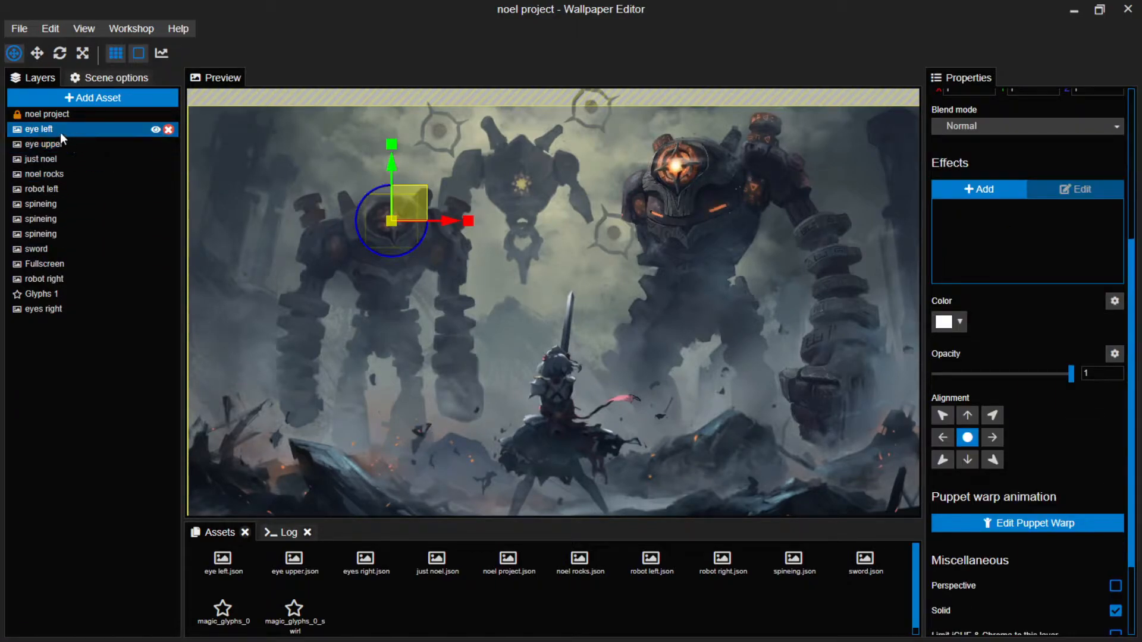
drag(55, 127, 36, 338)
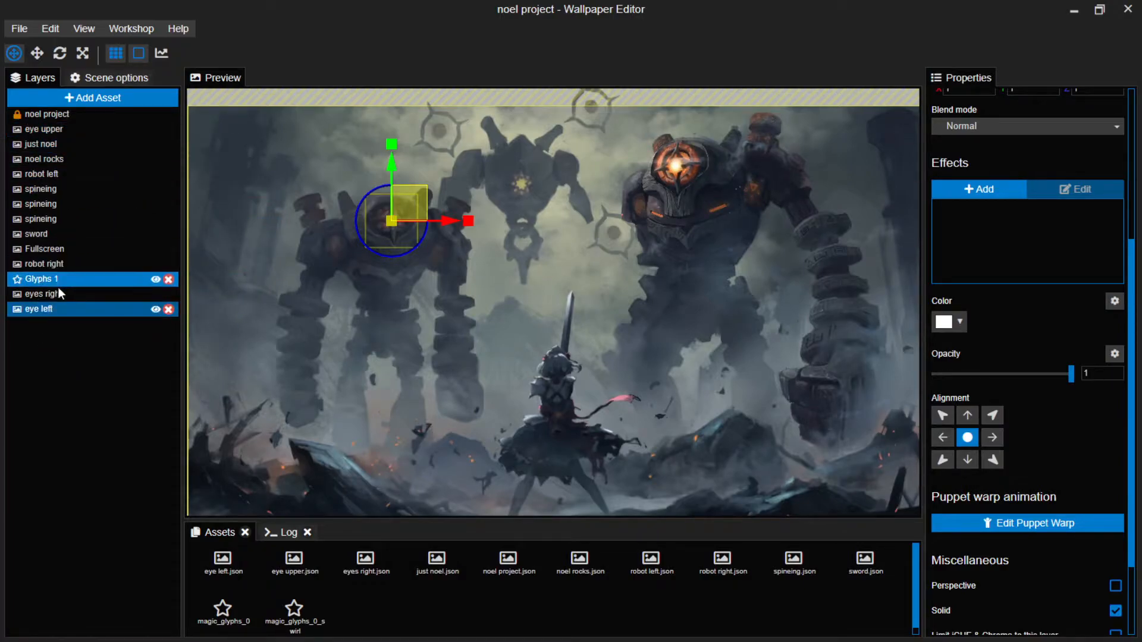
drag(45, 309, 59, 141)
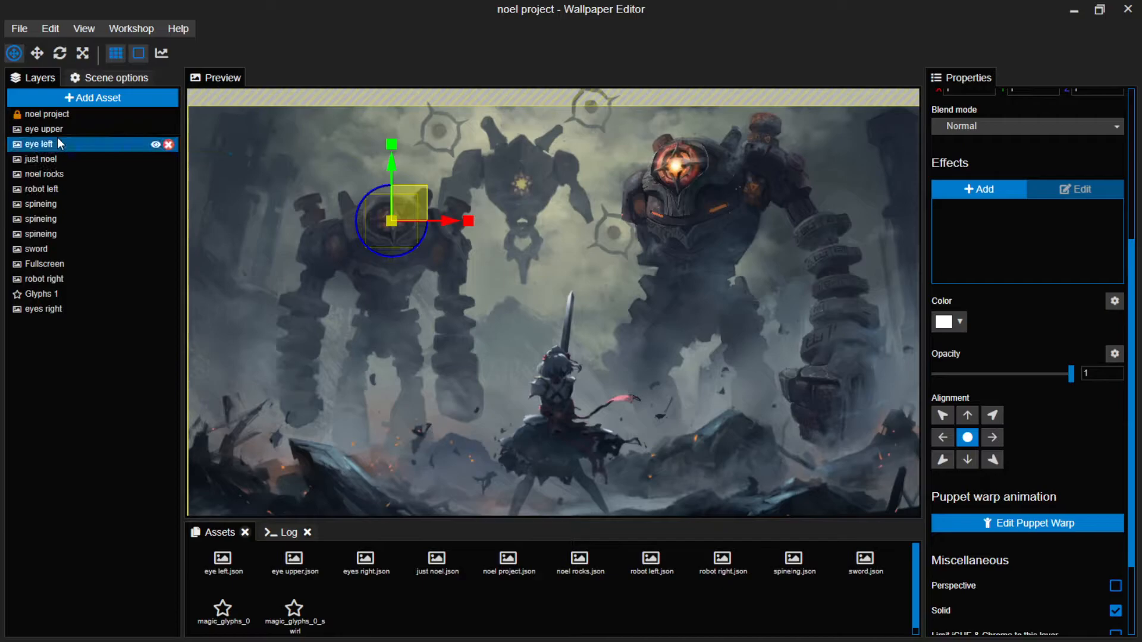
ctrl+click(67, 234)
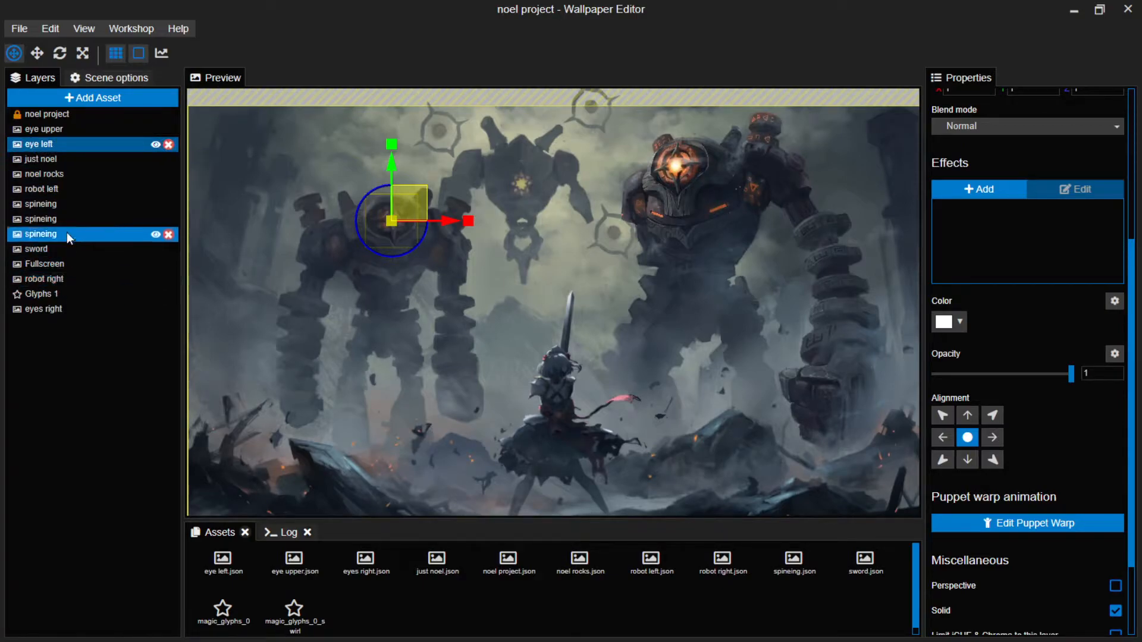
drag(64, 187, 59, 151)
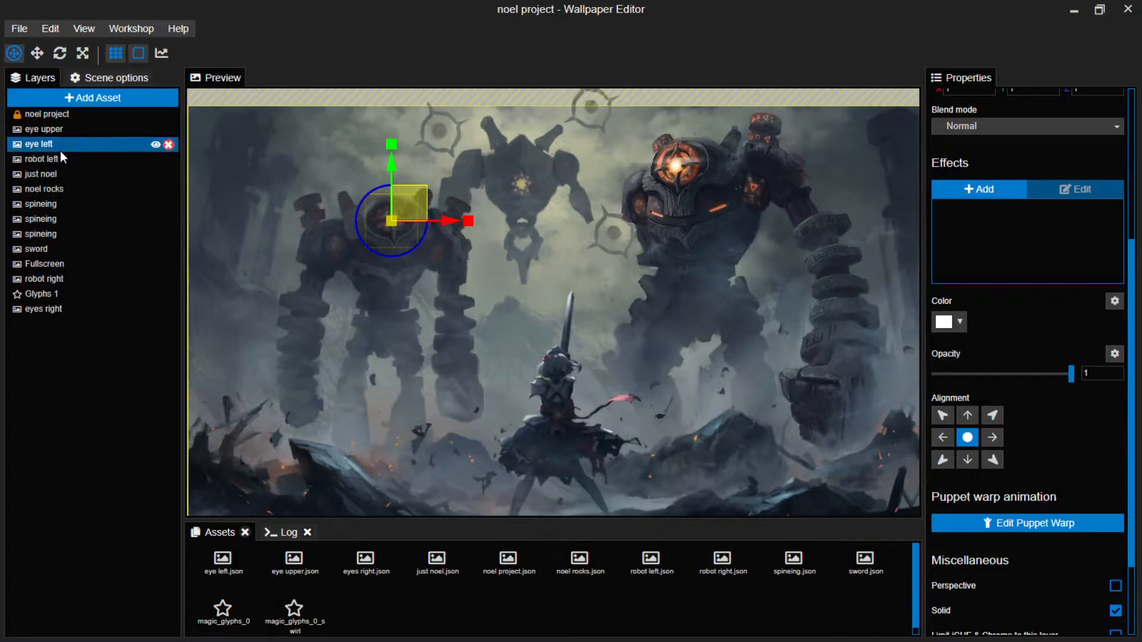
Duplicate the Glyphs 1 layer, place the copy below robot left in the layer order and position it over the left robot's eye.
right_click(59, 295)
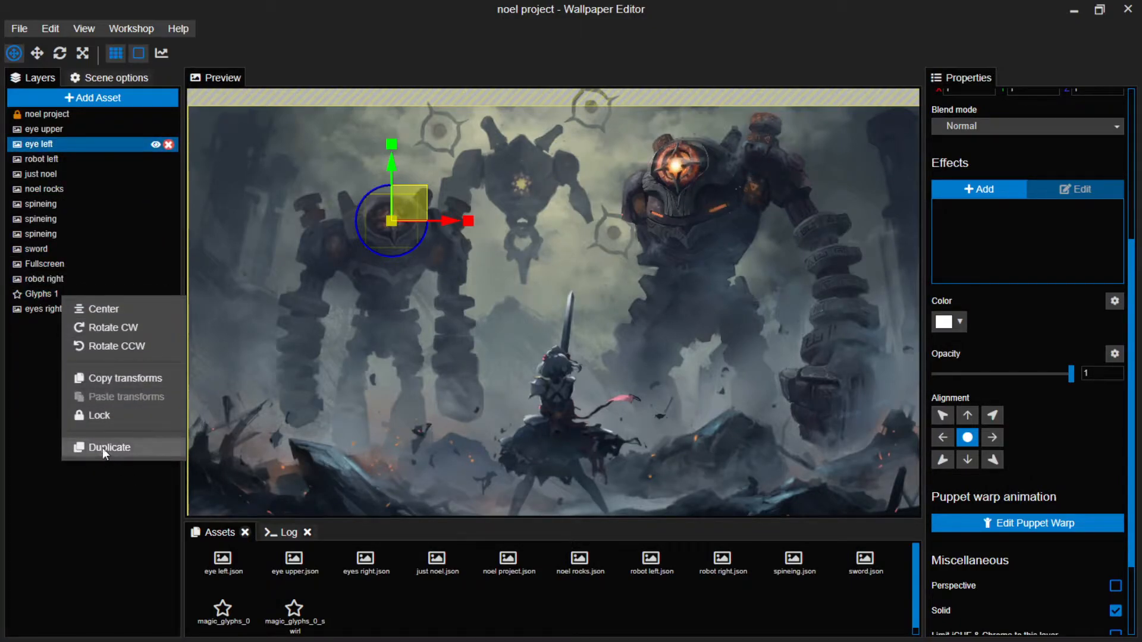
click(102, 448)
drag(56, 311, 63, 153)
drag(691, 145, 398, 152)
drag(76, 163, 76, 179)
drag(411, 155, 404, 192)
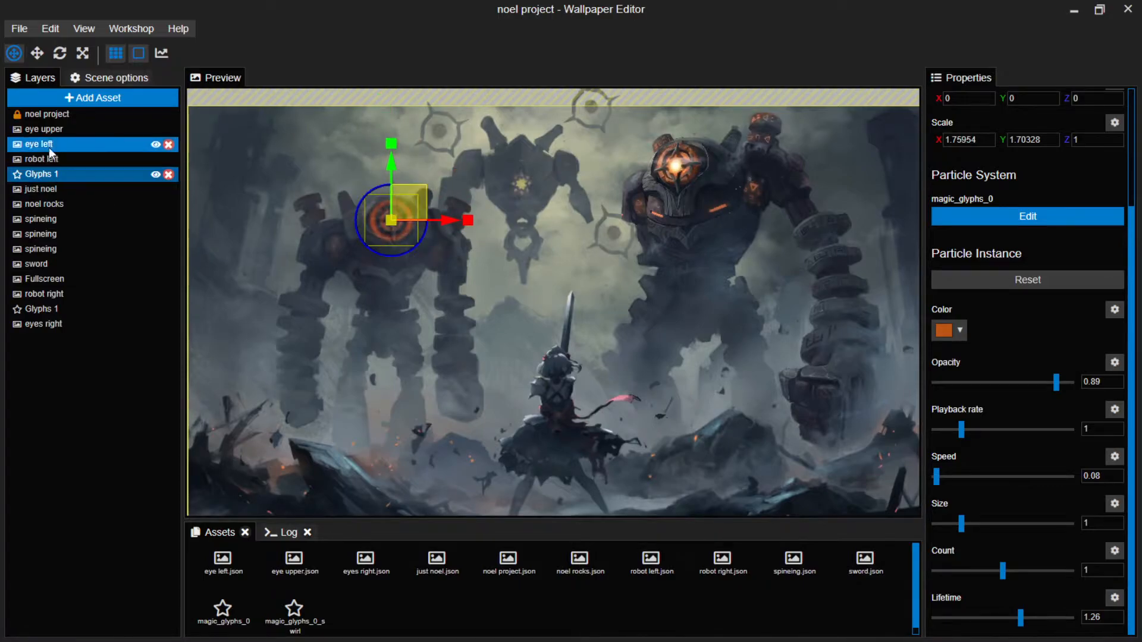
Move the eye left layer directly below the copied Glyphs 1 layer and save the project.
drag(73, 142, 75, 178)
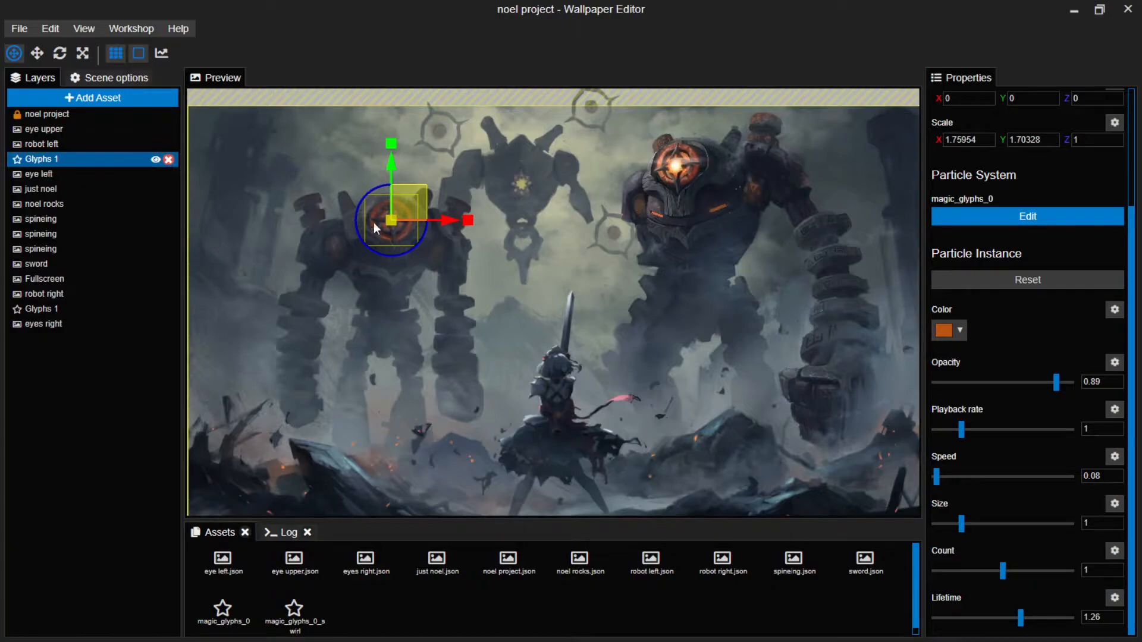
scroll(367, 216, up, 5)
drag(331, 178, 970, 430)
drag(775, 191, 489, 160)
drag(779, 293, 776, 257)
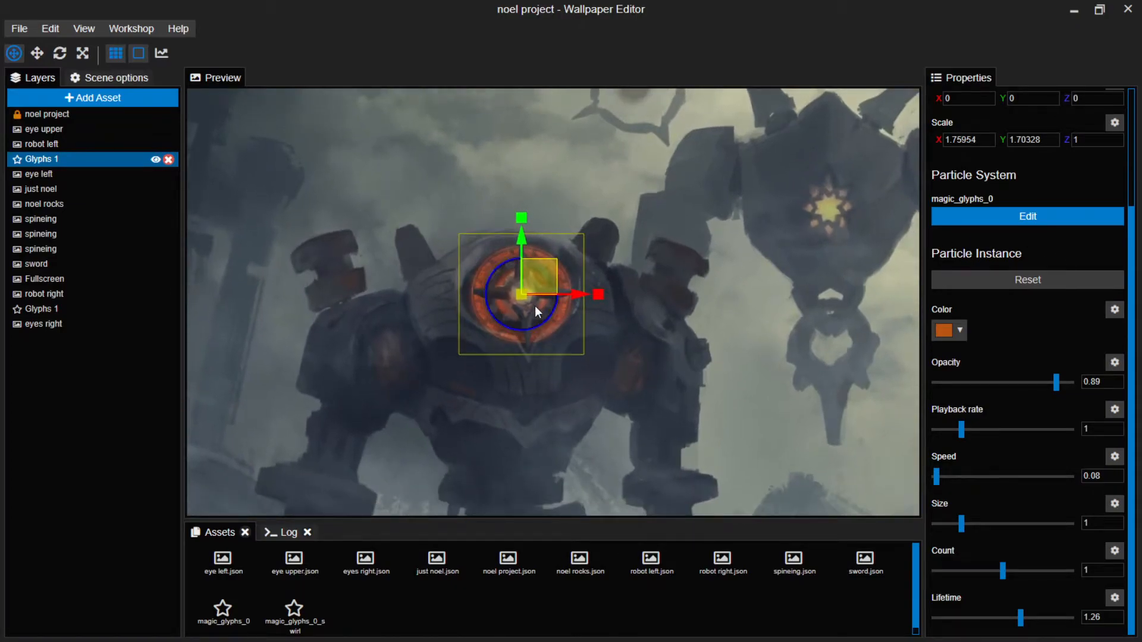
scroll(534, 304, up, 3)
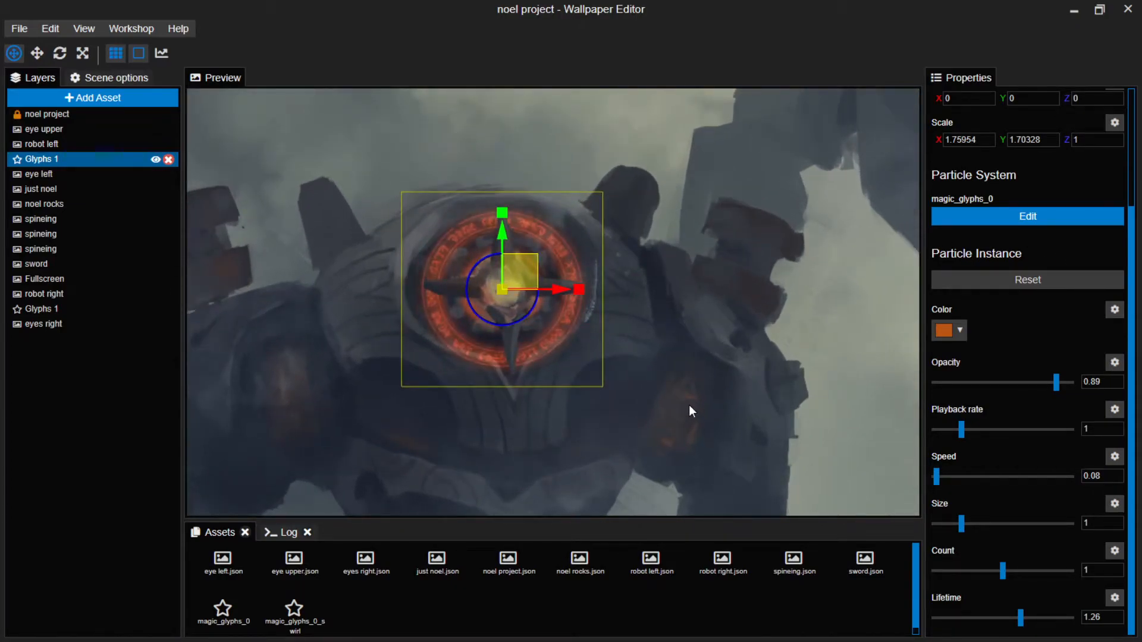
key(ctrl+s)
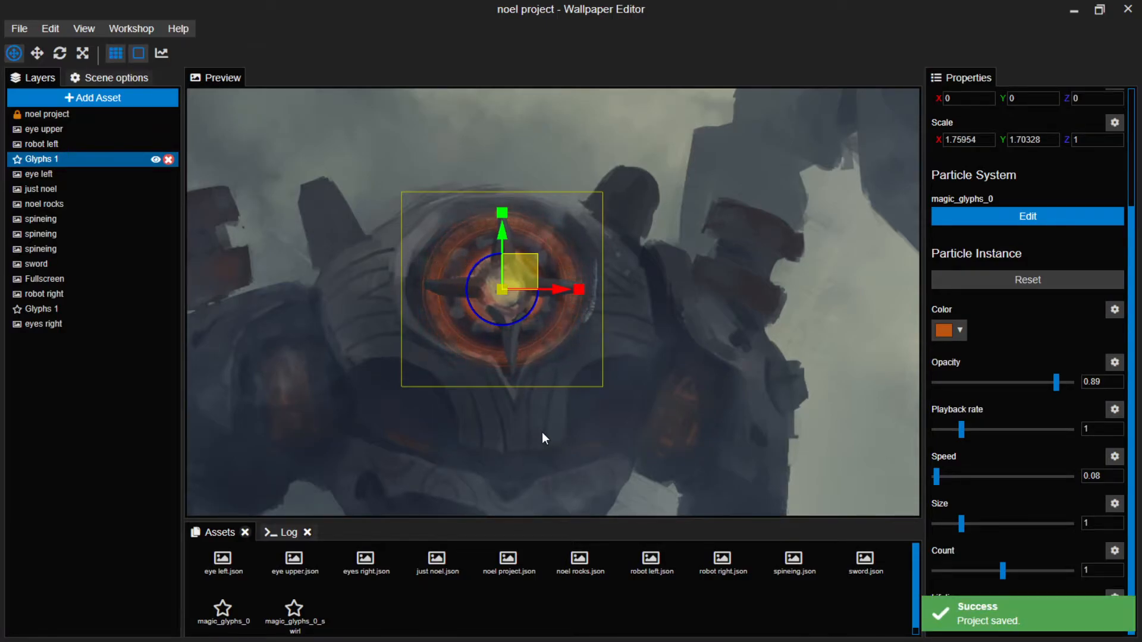
Scale the left robot's Glyphs 1 copy down to about 1.27 by 1.23 by 0.72 and set its opacity to 0.63.
scroll(672, 344, up, 2)
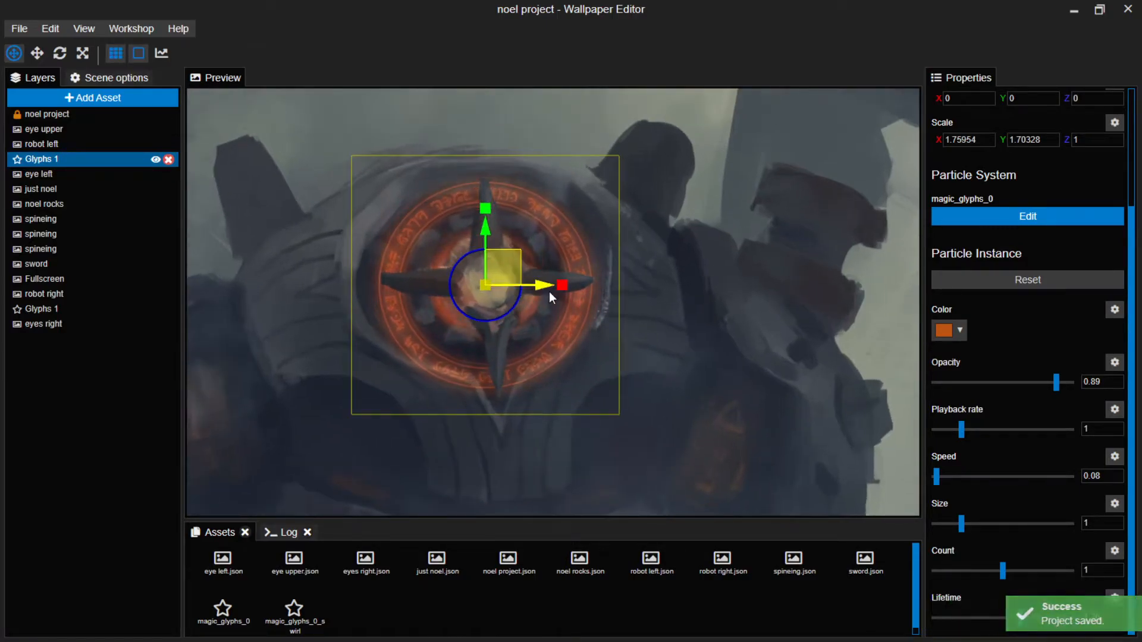
drag(483, 286, 423, 316)
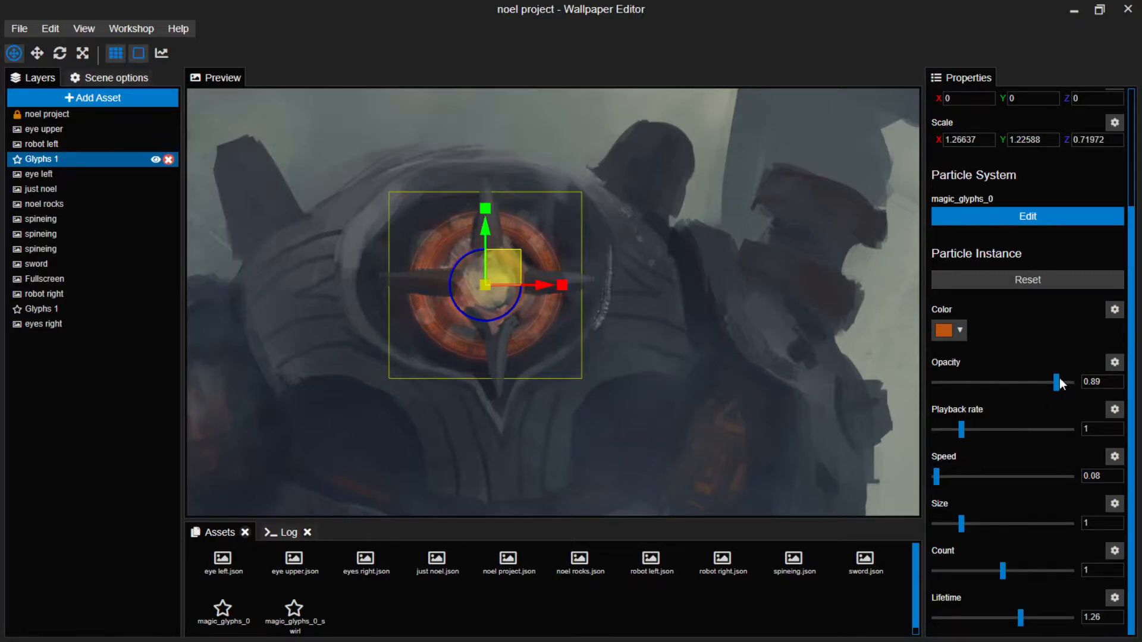
drag(1052, 381, 1012, 385)
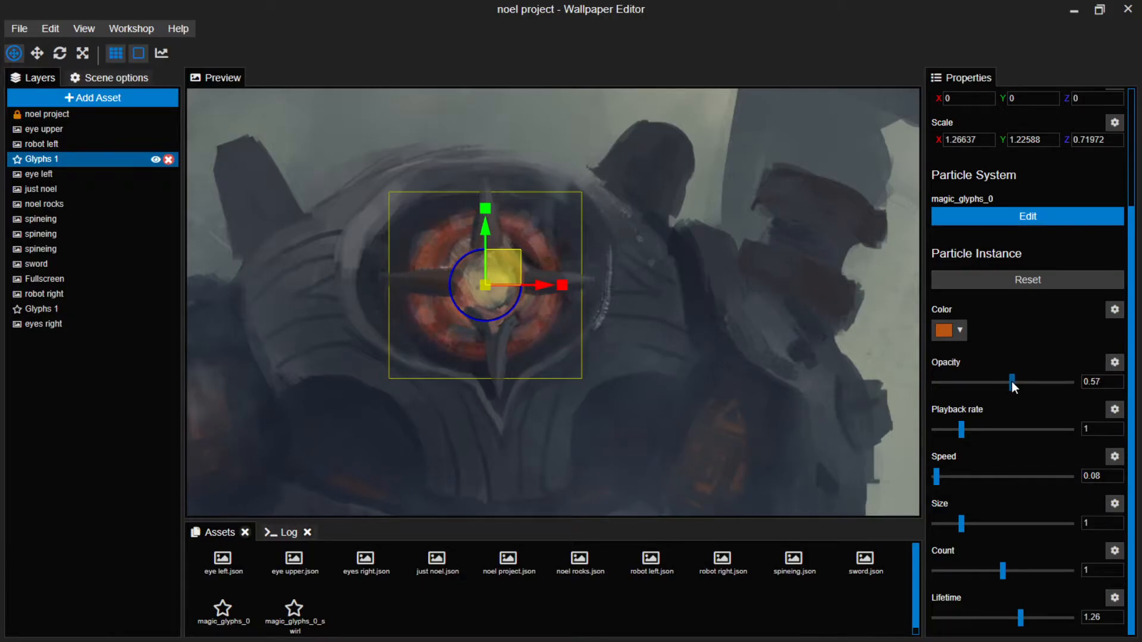
scroll(732, 353, down, 5)
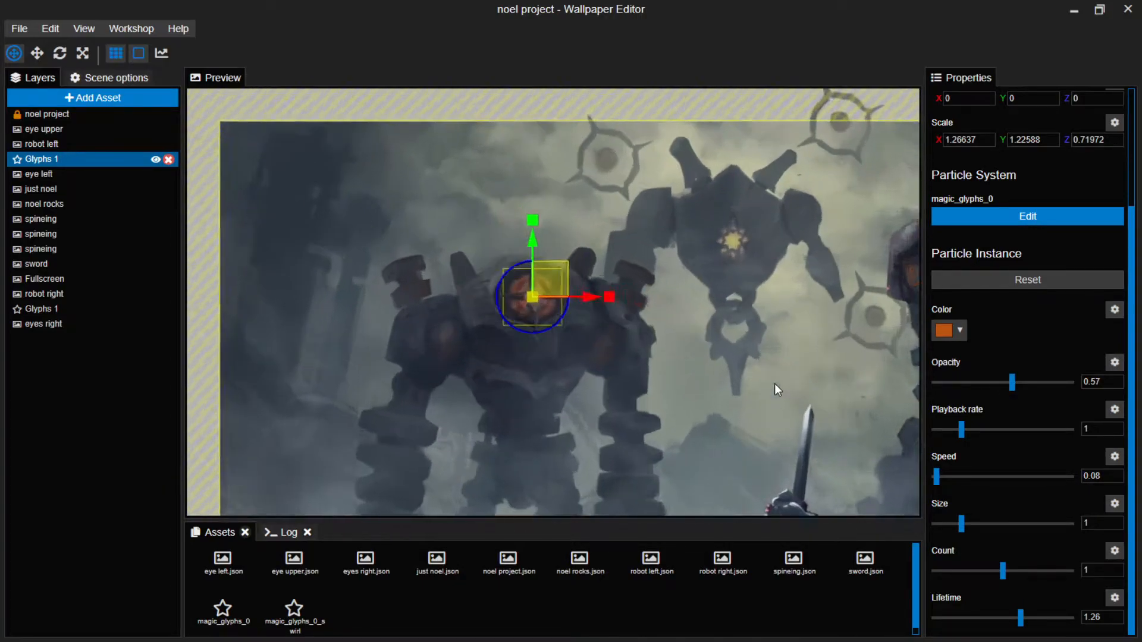
scroll(774, 383, up, 2)
drag(1011, 381, 1019, 381)
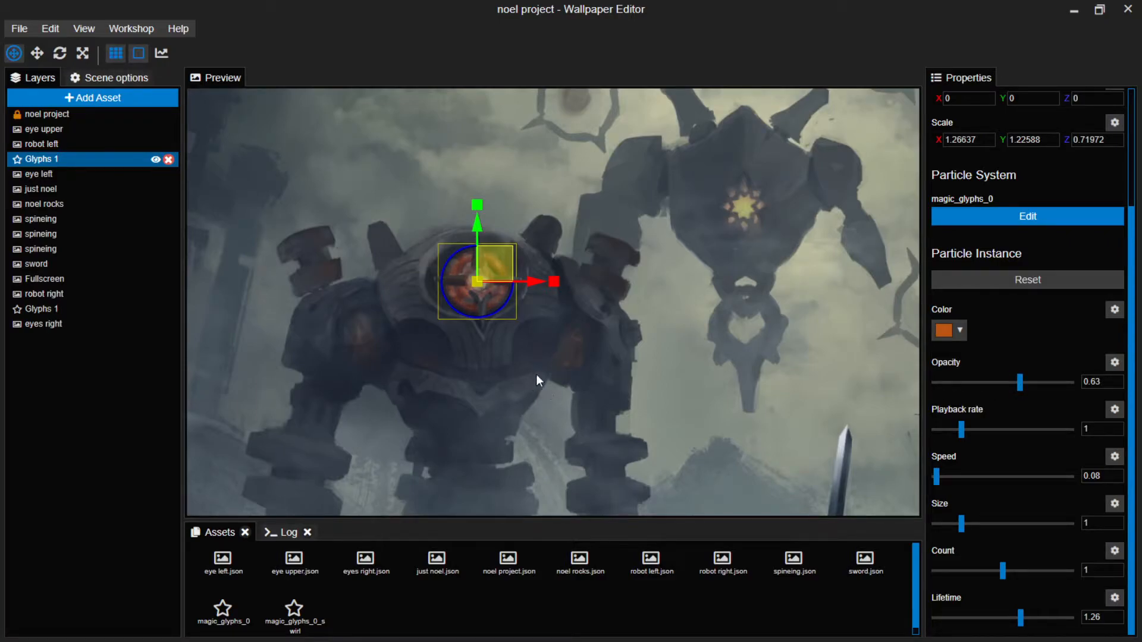
Add a Pulse effect to the robot left layer.
scroll(624, 336, up, 3)
ctrl+click(41, 175)
click(47, 147)
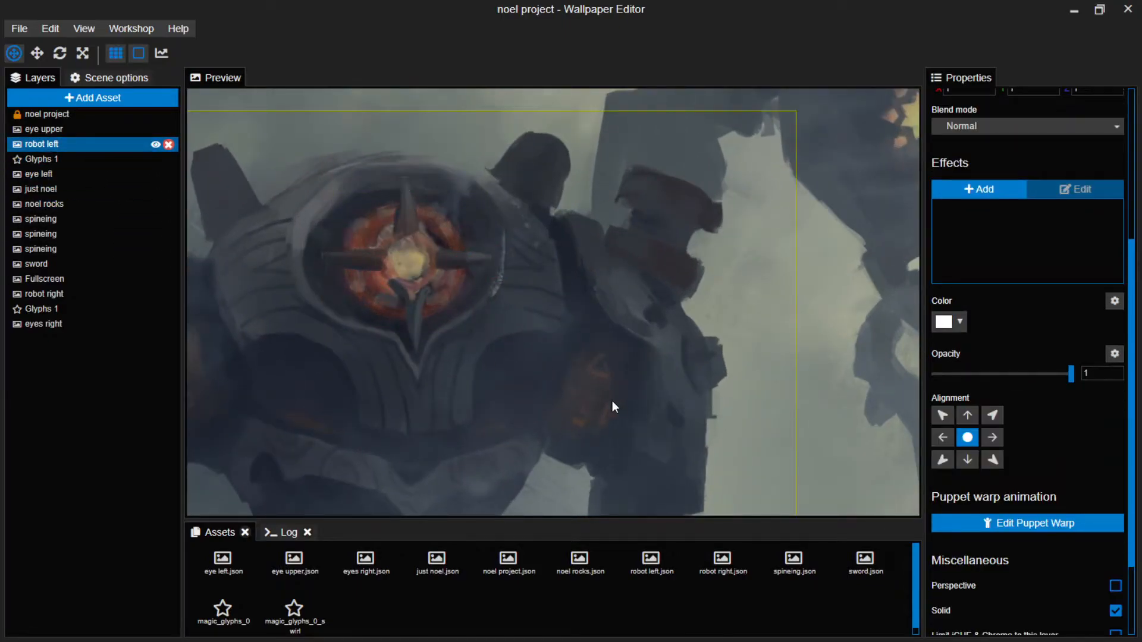
scroll(609, 398, up, 3)
drag(645, 459, 582, 350)
scroll(560, 291, up, 3)
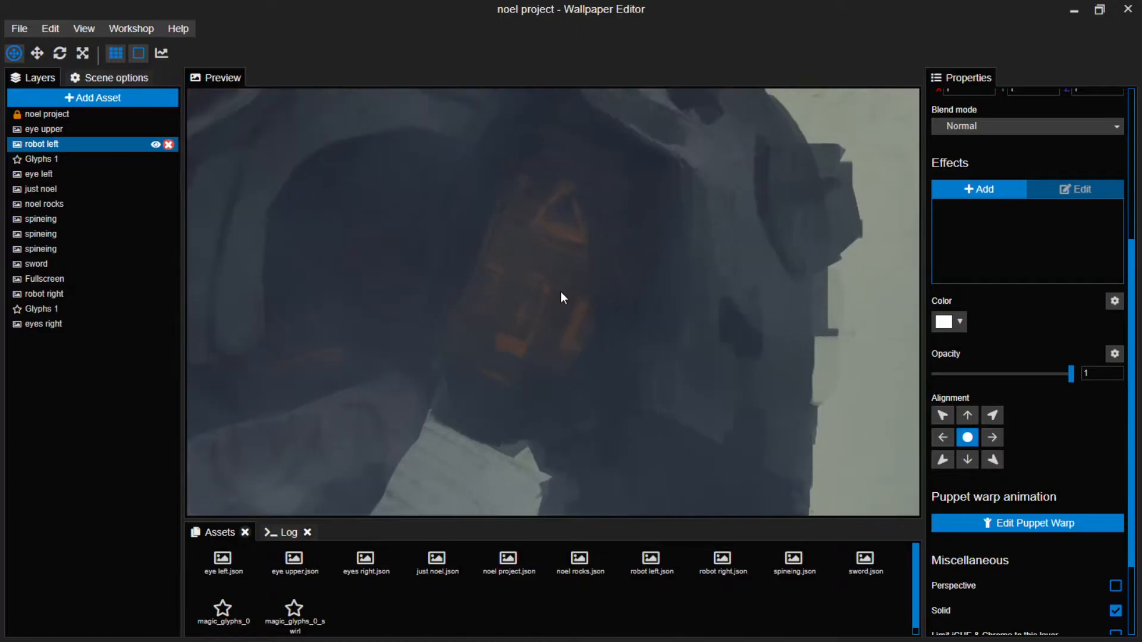
click(82, 141)
click(986, 193)
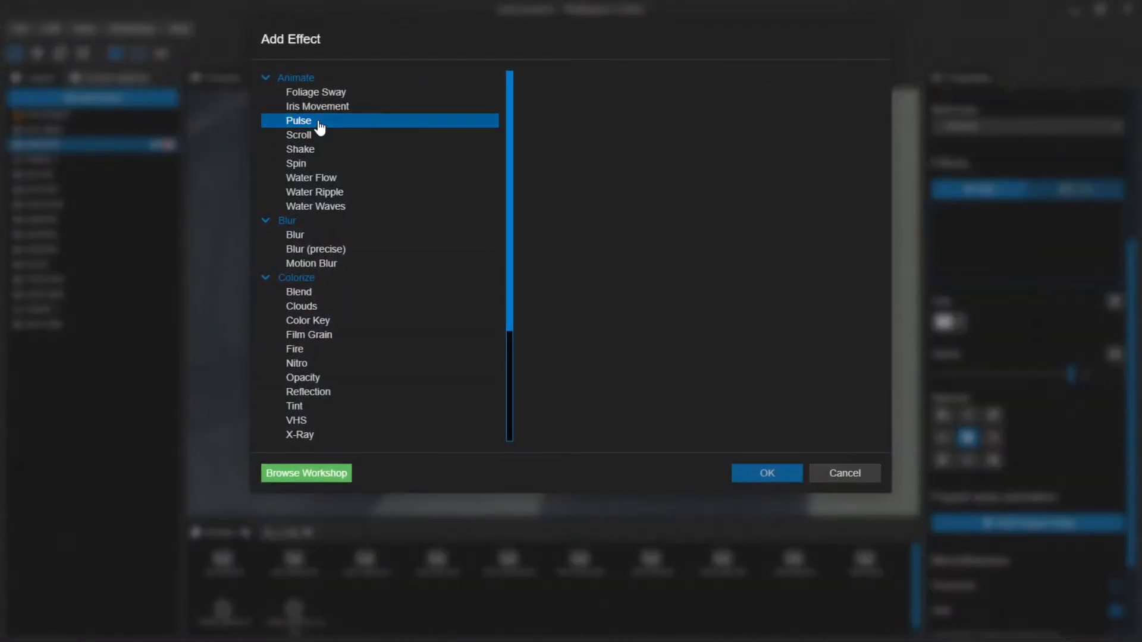
click(318, 121)
click(768, 472)
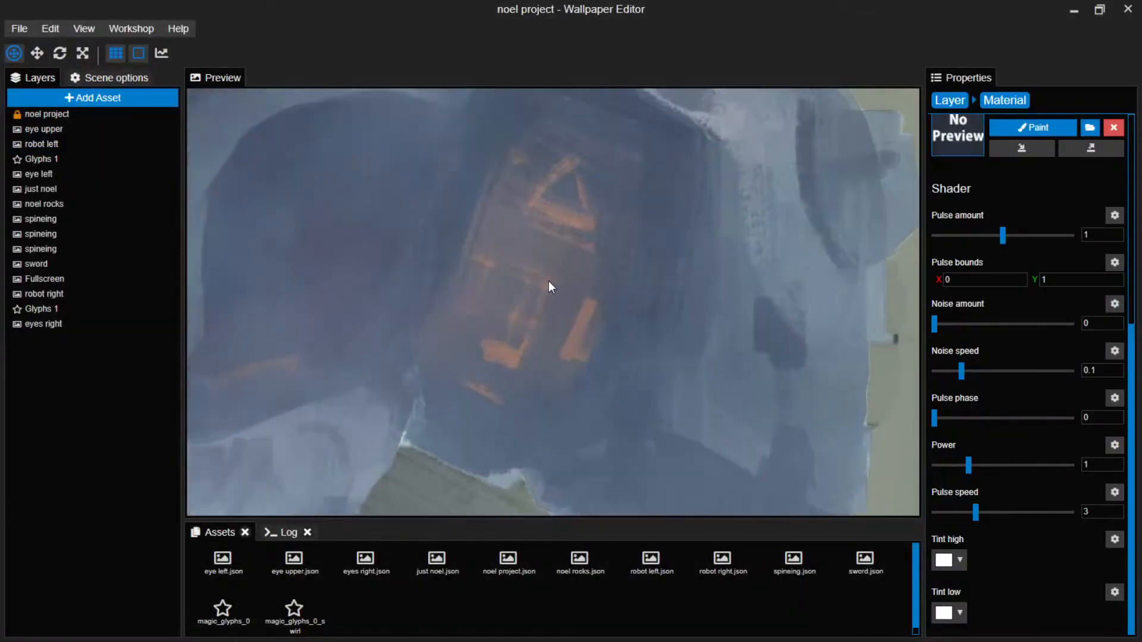
Start painting the new Pulse effect's opacity mask with a cleared mask, brush amount 255 and size 7, and save the project.
scroll(987, 179, up, 5)
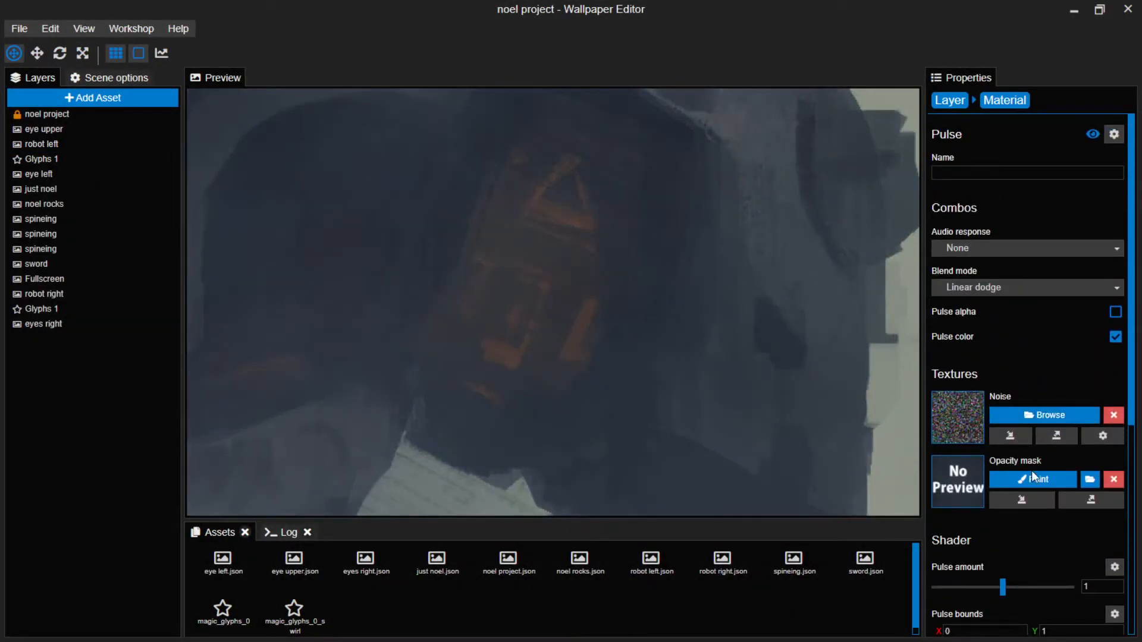
click(1033, 476)
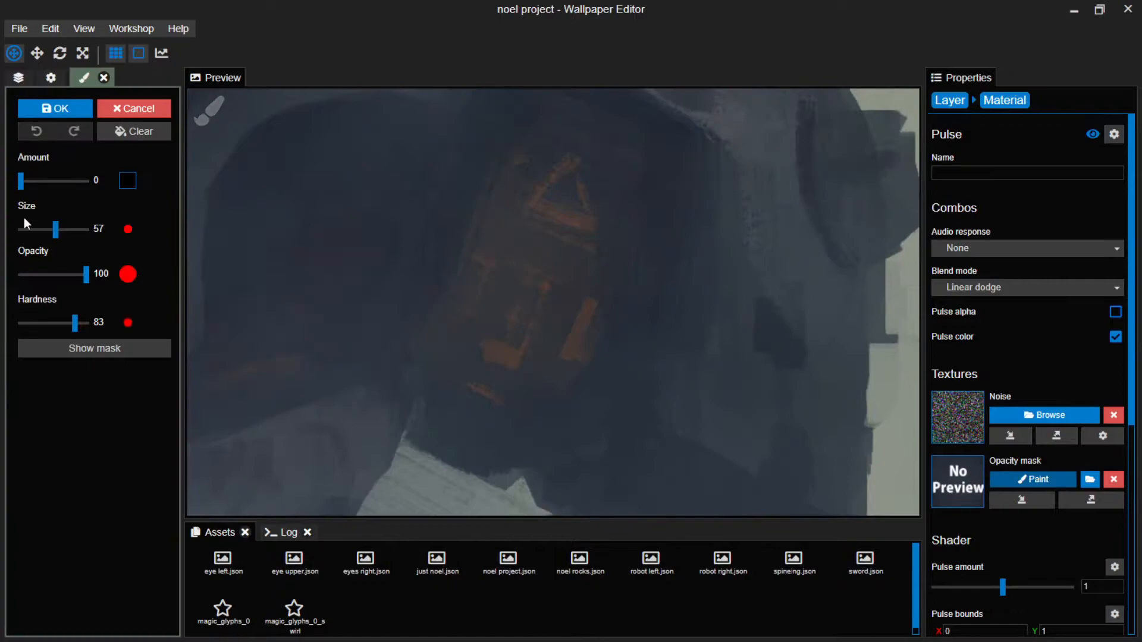
click(123, 131)
drag(24, 181, 259, 277)
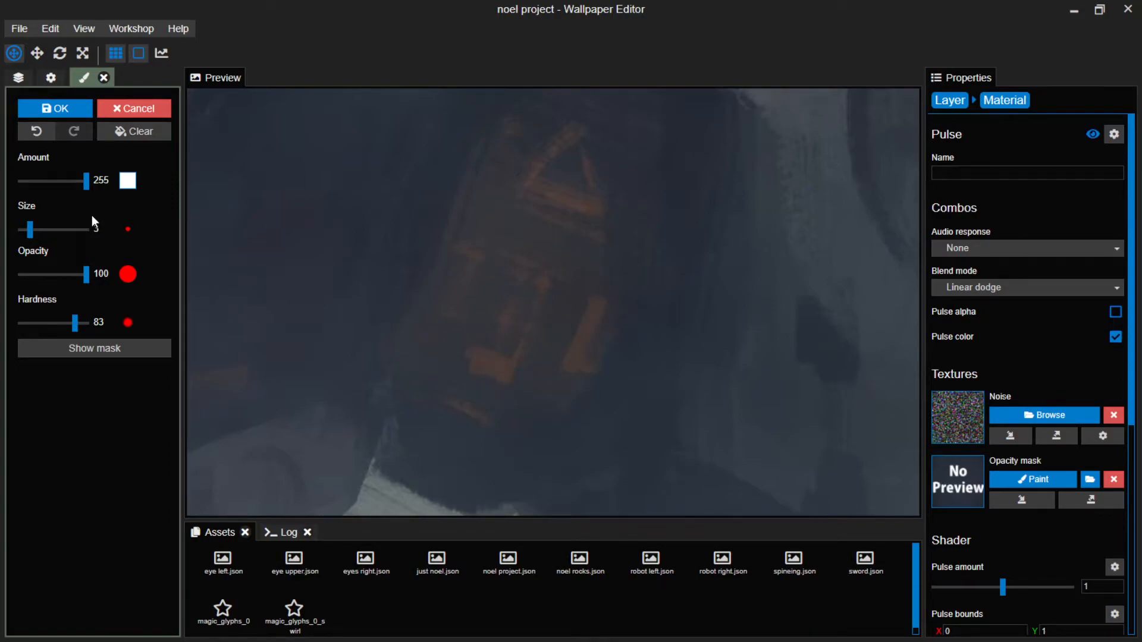
key(ctrl+s)
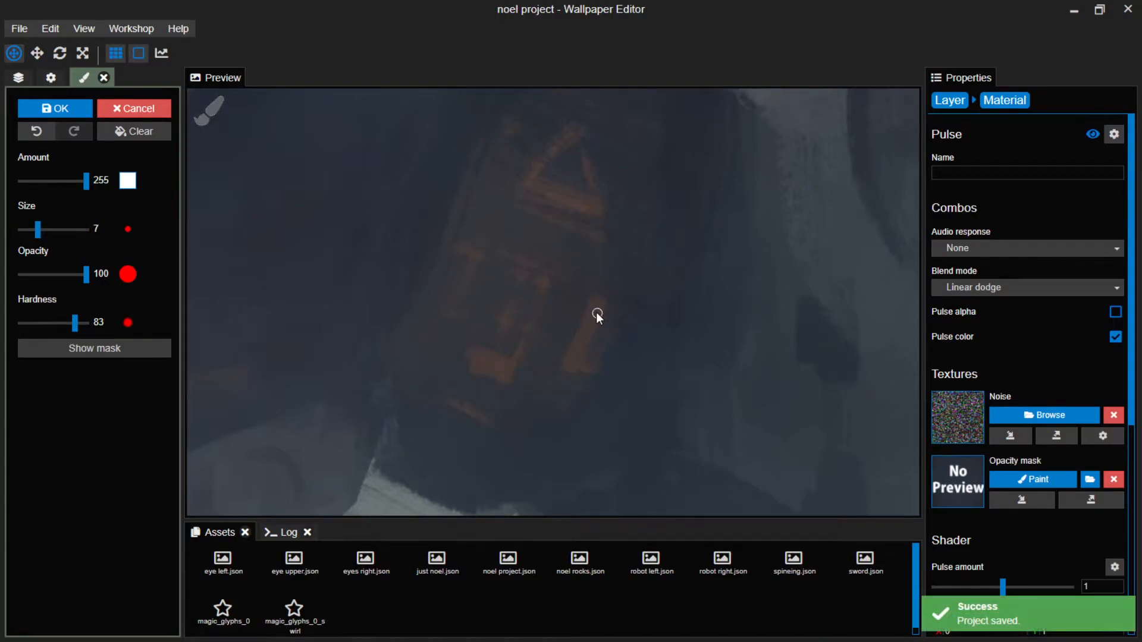
Paint the opacity mask over the orange bar, triangle and other glyph marks on the left robot's right-hand arm.
drag(597, 303, 576, 355)
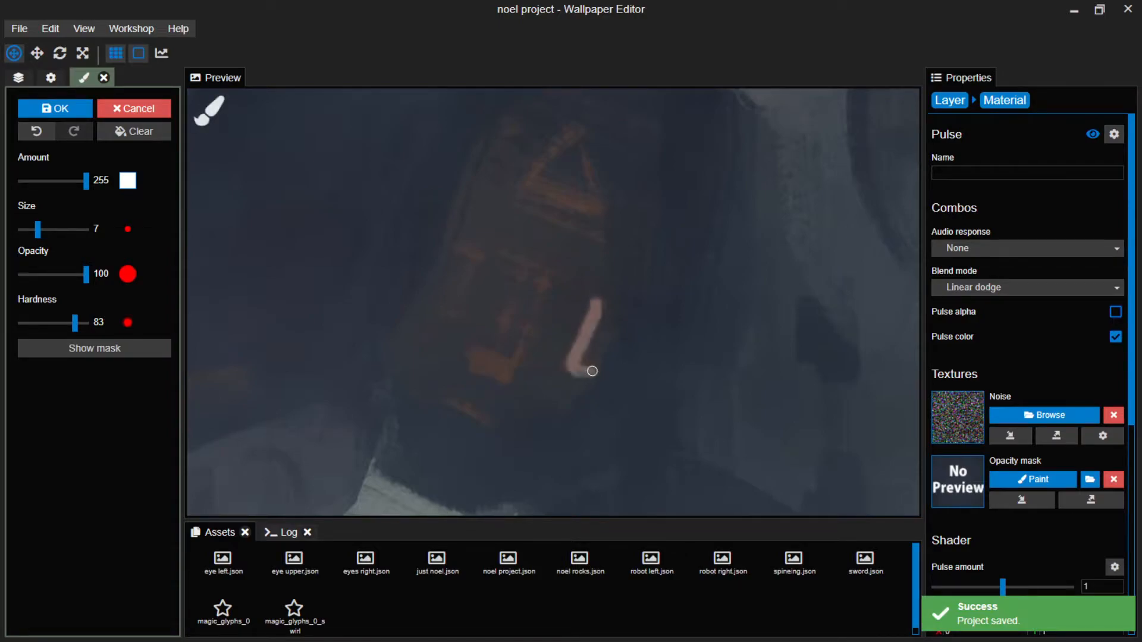
mouse_move(594, 202)
mouse_down()
mouse_move(586, 140)
mouse_move(569, 202)
mouse_up()
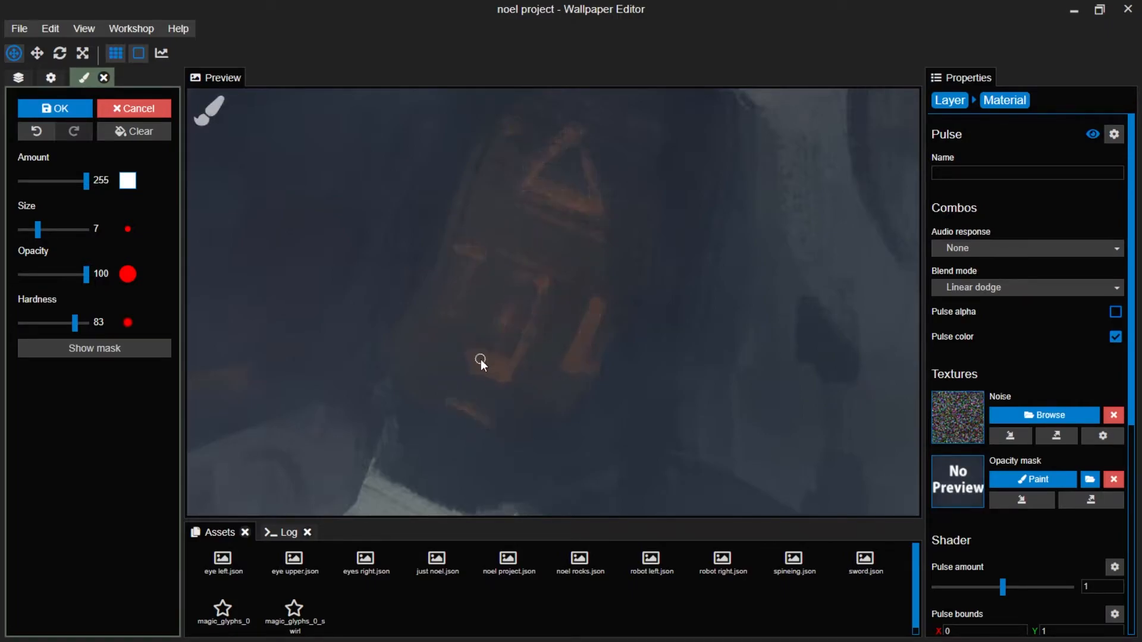
scroll(470, 339, down, 5)
scroll(459, 316, up, 8)
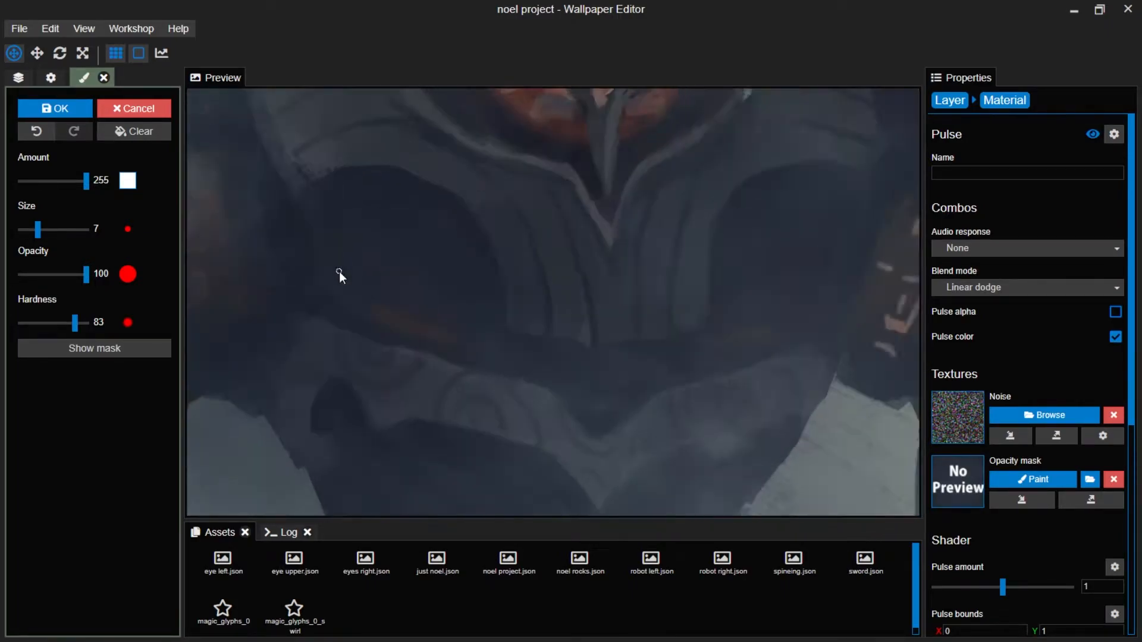
Paint the opacity mask along the two bracket-shaped glyphs on the left robot's other arm.
scroll(414, 277, down, 3)
scroll(281, 374, up, 4)
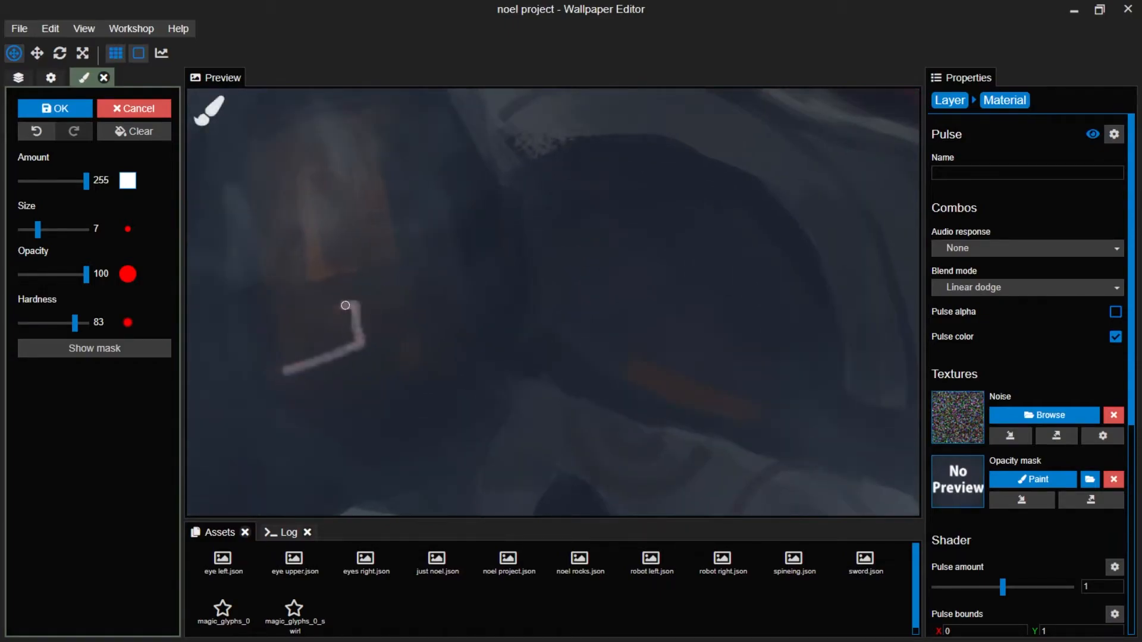
mouse_move(351, 267)
mouse_down()
mouse_move(301, 204)
mouse_move(339, 171)
mouse_up()
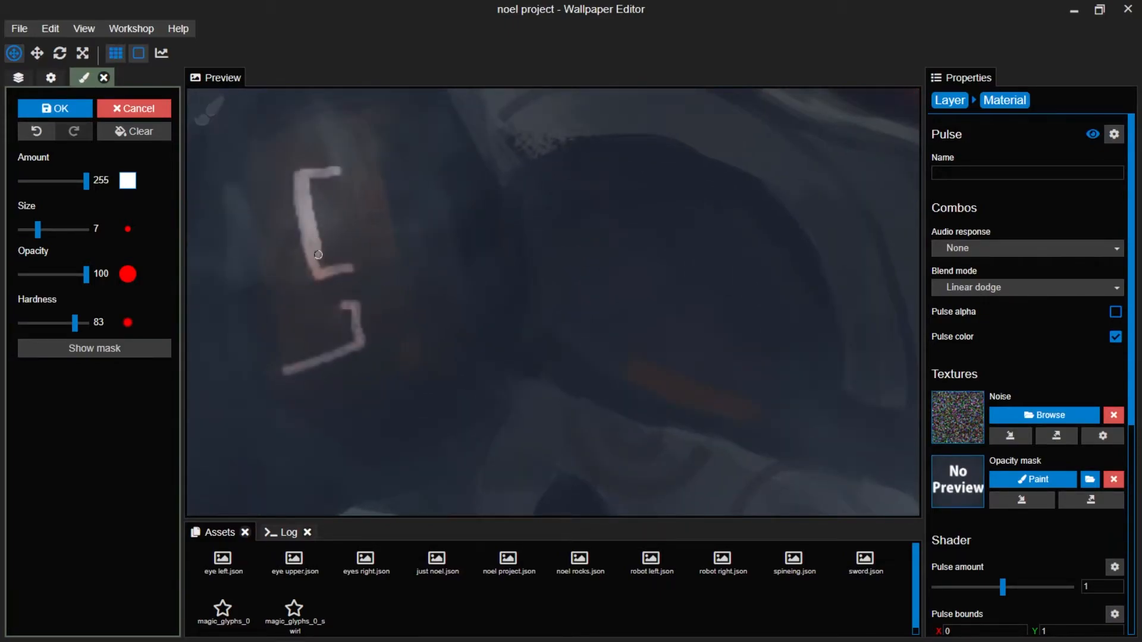
scroll(430, 352, down, 3)
Paint the mask over the two orange slits on the left robot's chest and accept the finished mask.
scroll(429, 352, up, 2)
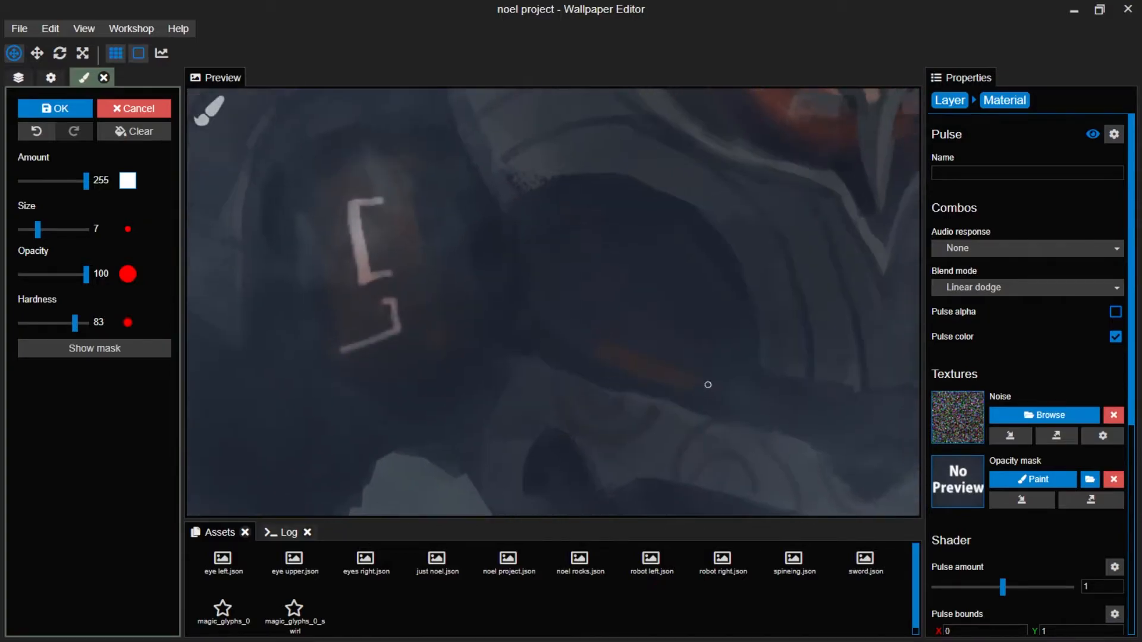
drag(719, 388, 694, 390)
scroll(409, 333, up, 3)
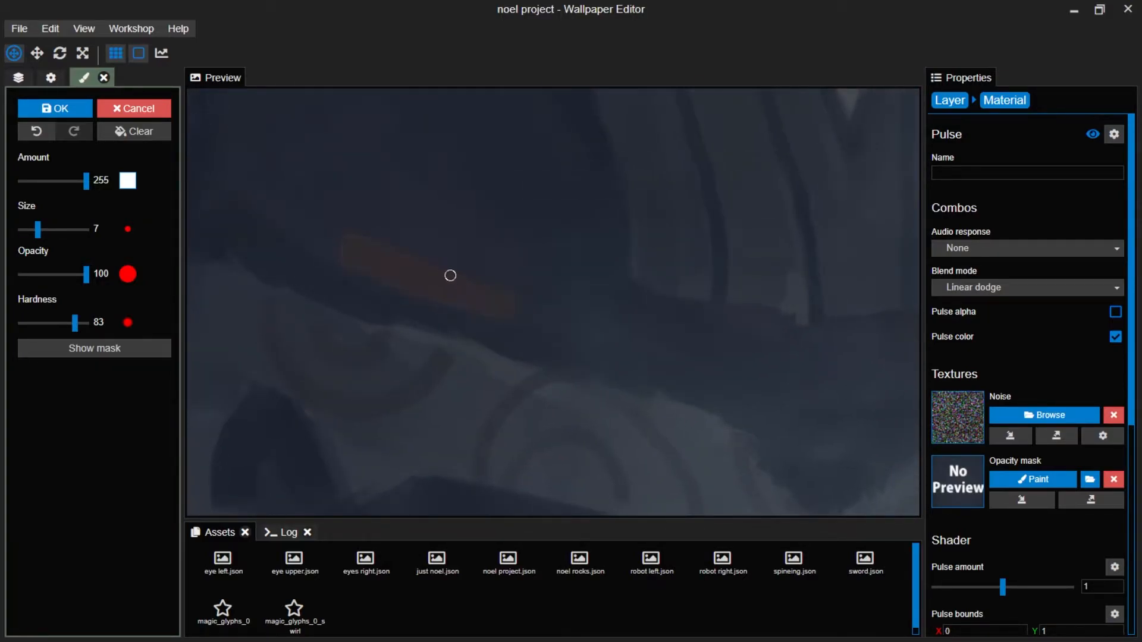
drag(462, 298, 355, 256)
scroll(512, 302, down, 3)
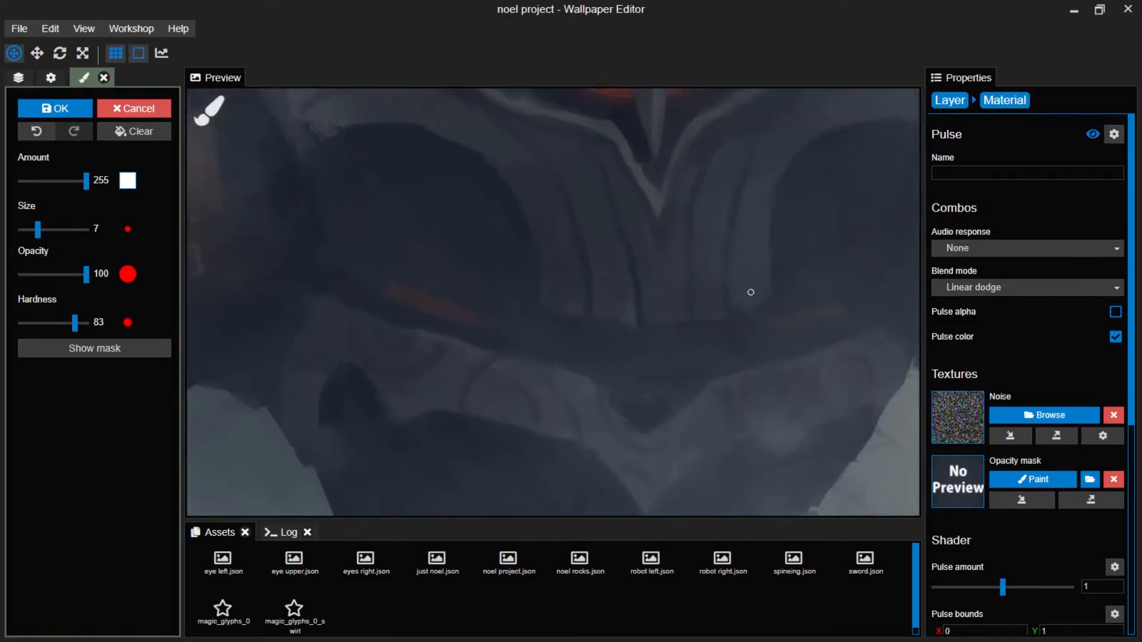
scroll(469, 339, down, 3)
scroll(633, 283, up, 5)
drag(636, 231, 743, 204)
scroll(593, 316, down, 5)
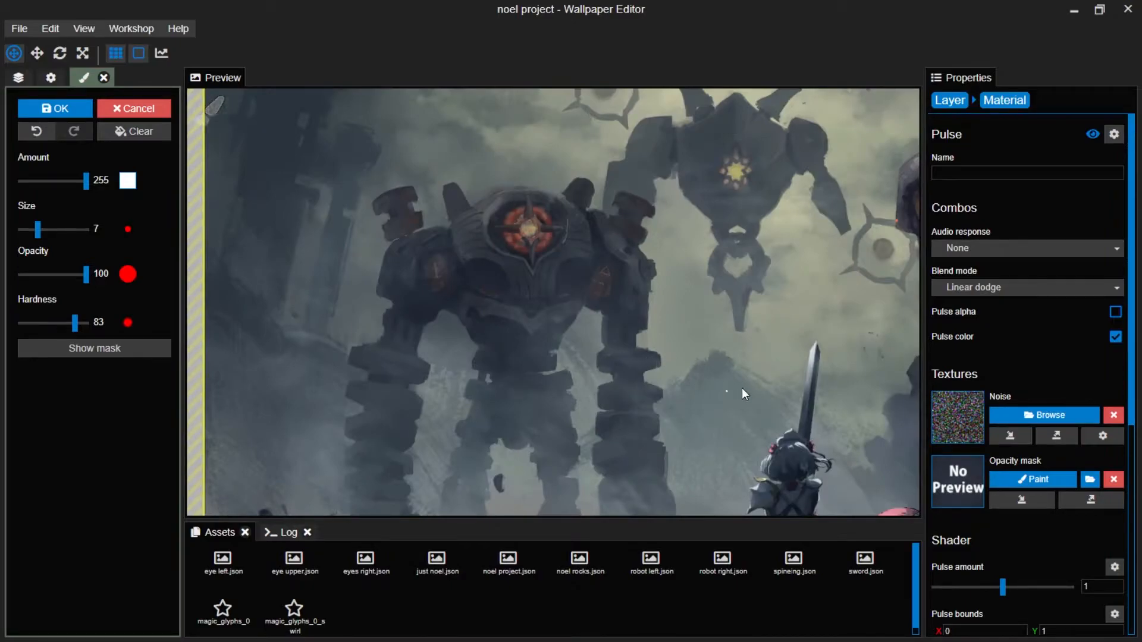
scroll(973, 494, down, 2)
click(47, 109)
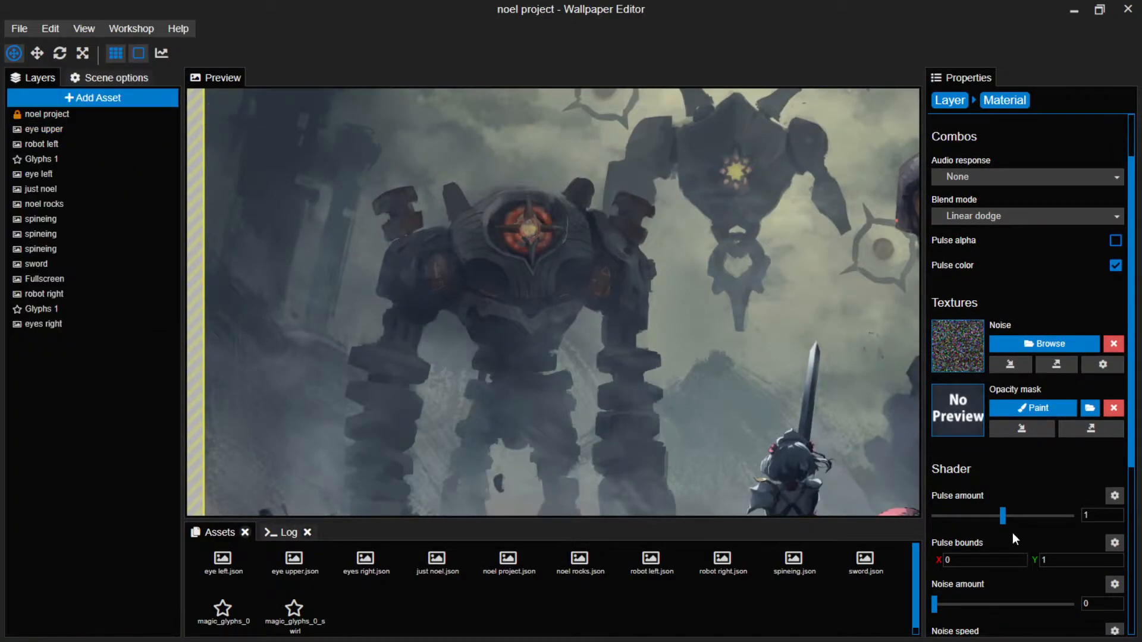
Set the Pulse effect's Tint high colour to dark orange #b25205.
scroll(1022, 440, down, 8)
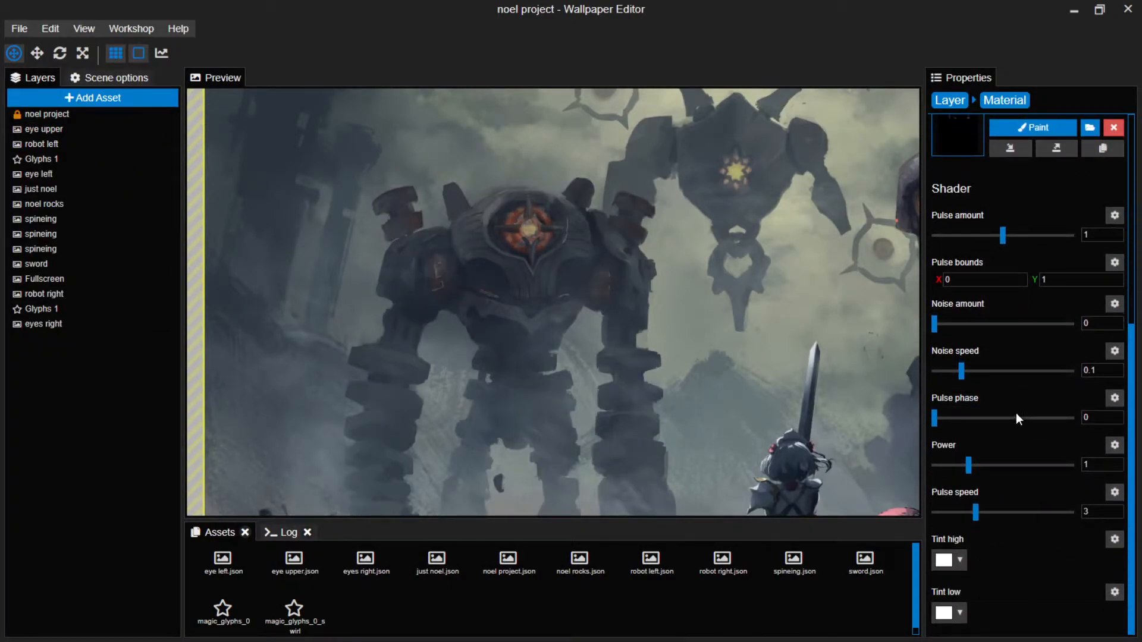
click(961, 560)
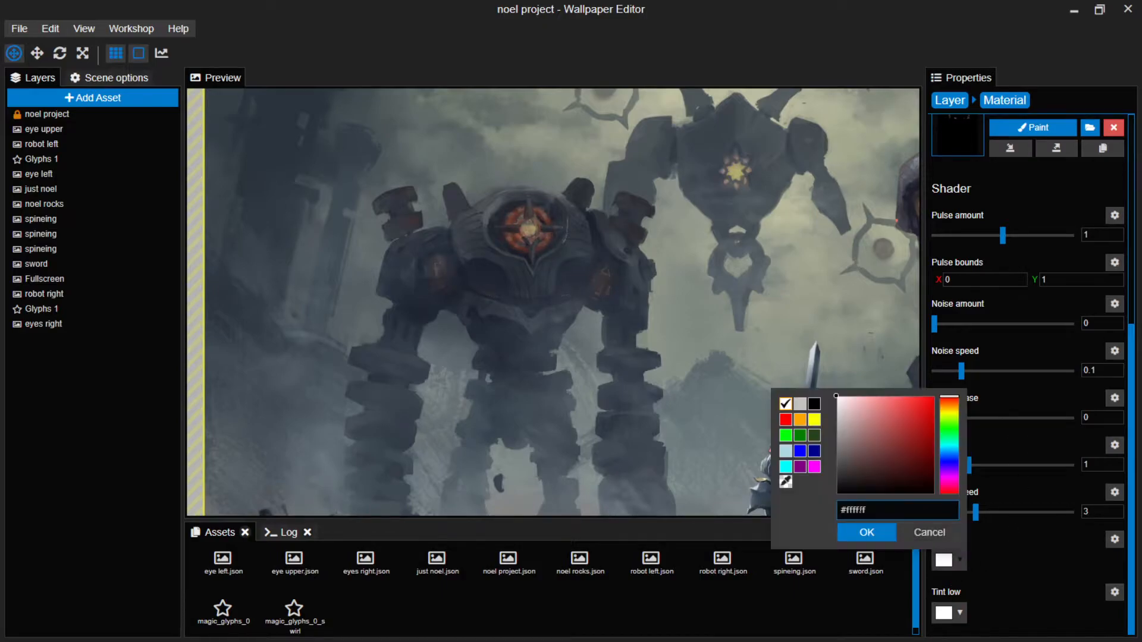
click(800, 420)
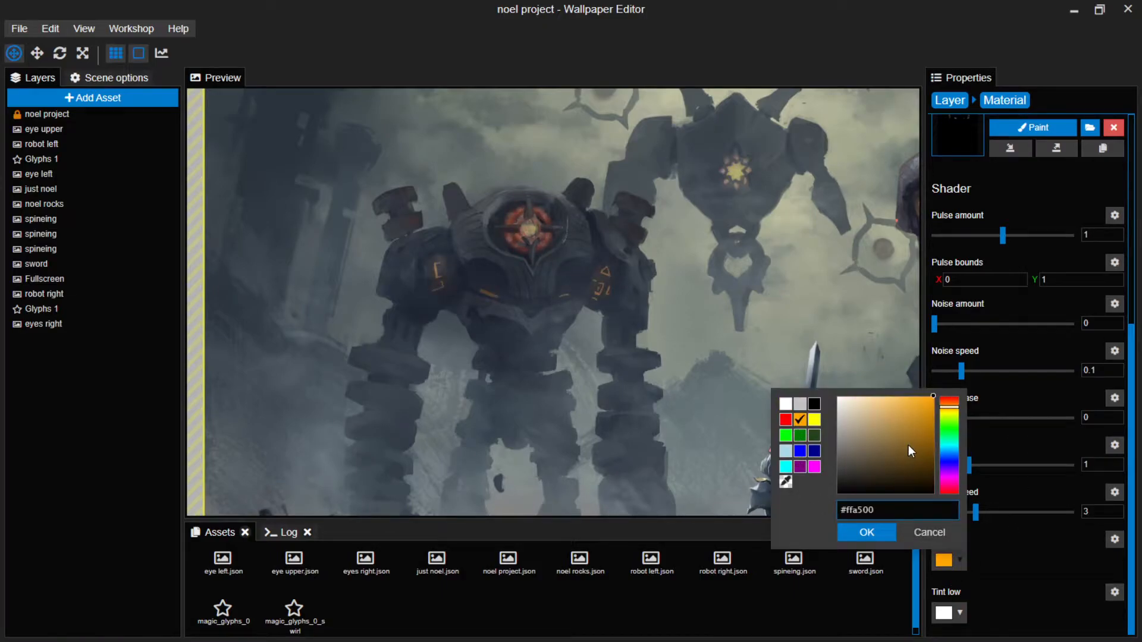
click(952, 403)
click(930, 420)
drag(931, 422, 930, 426)
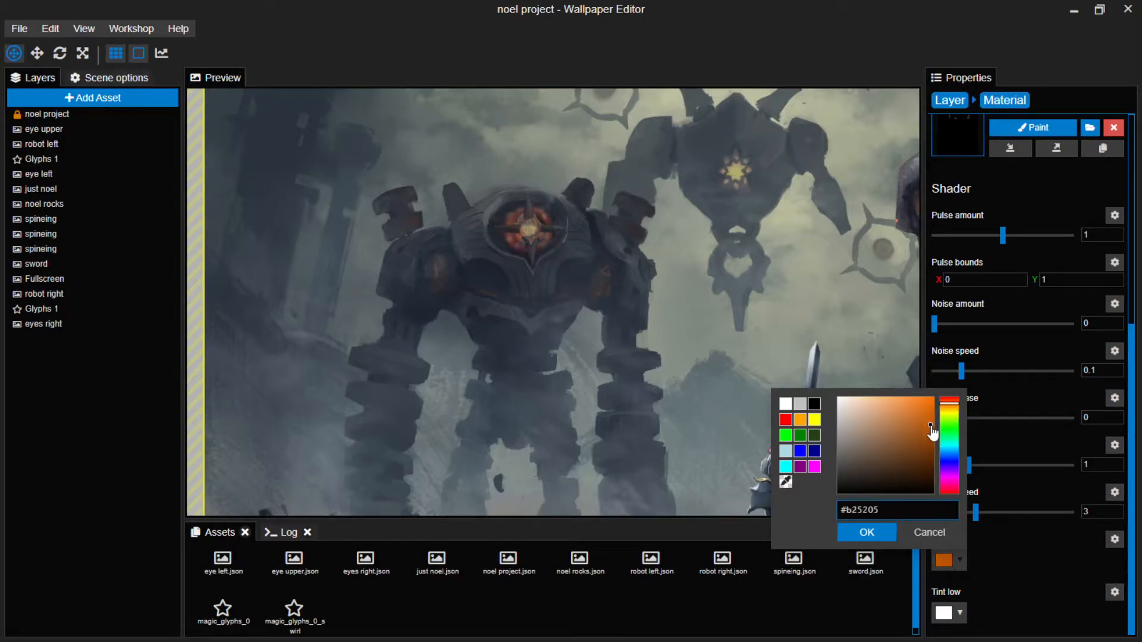
click(875, 536)
Check the glow across the scene and darken the Pulse effect's Tint high colour to #8e4104.
scroll(719, 375, down, 4)
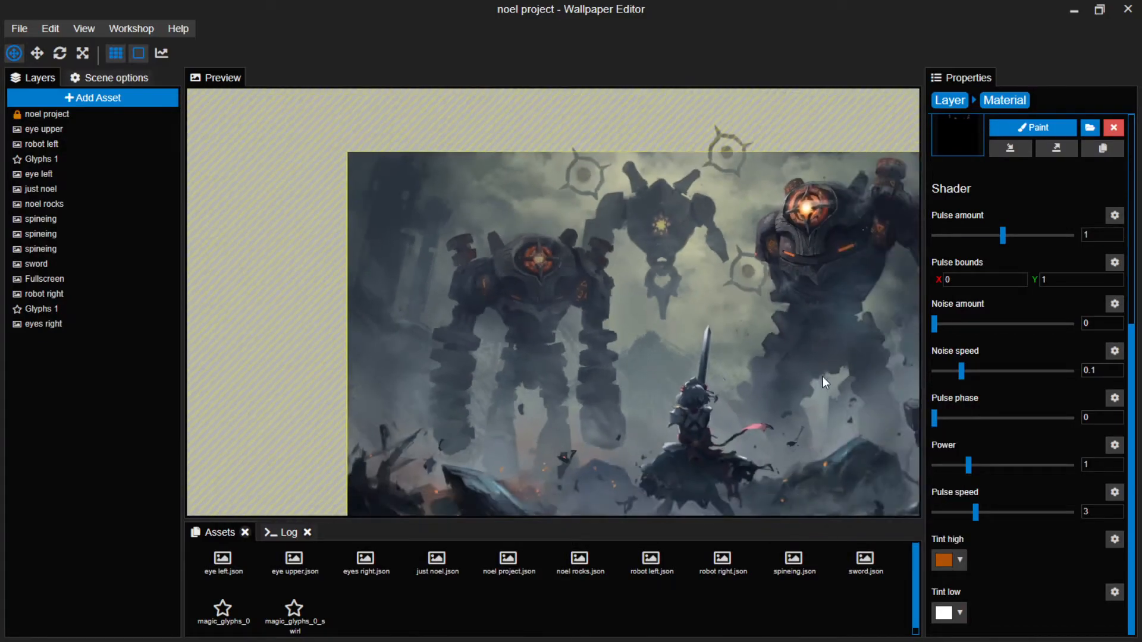
drag(822, 376, 773, 390)
scroll(672, 342, up, 4)
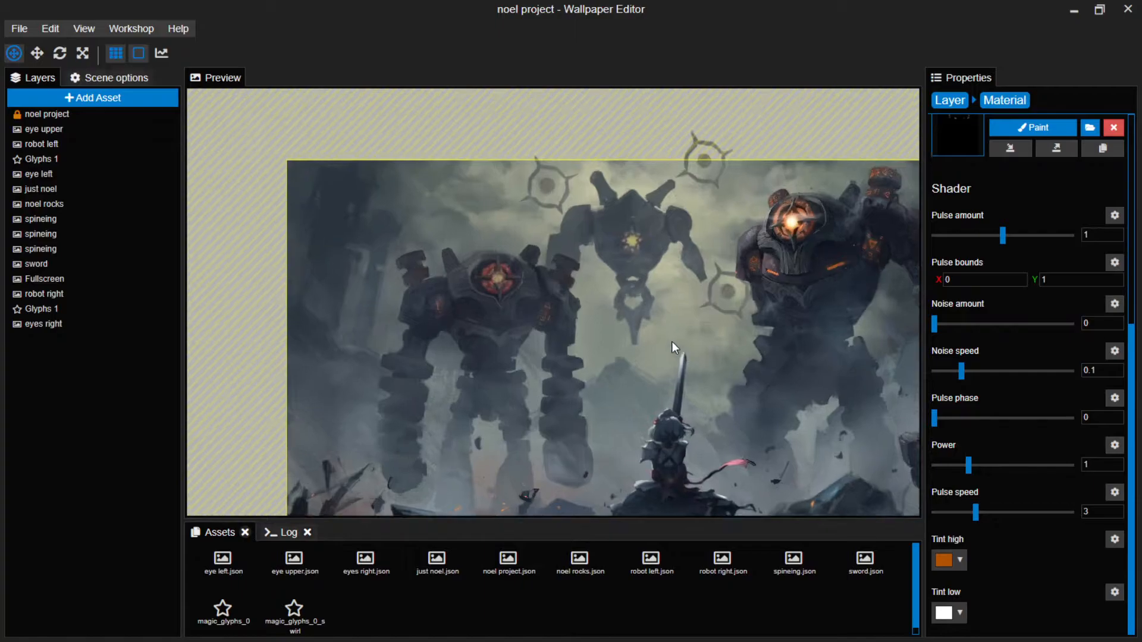
click(960, 559)
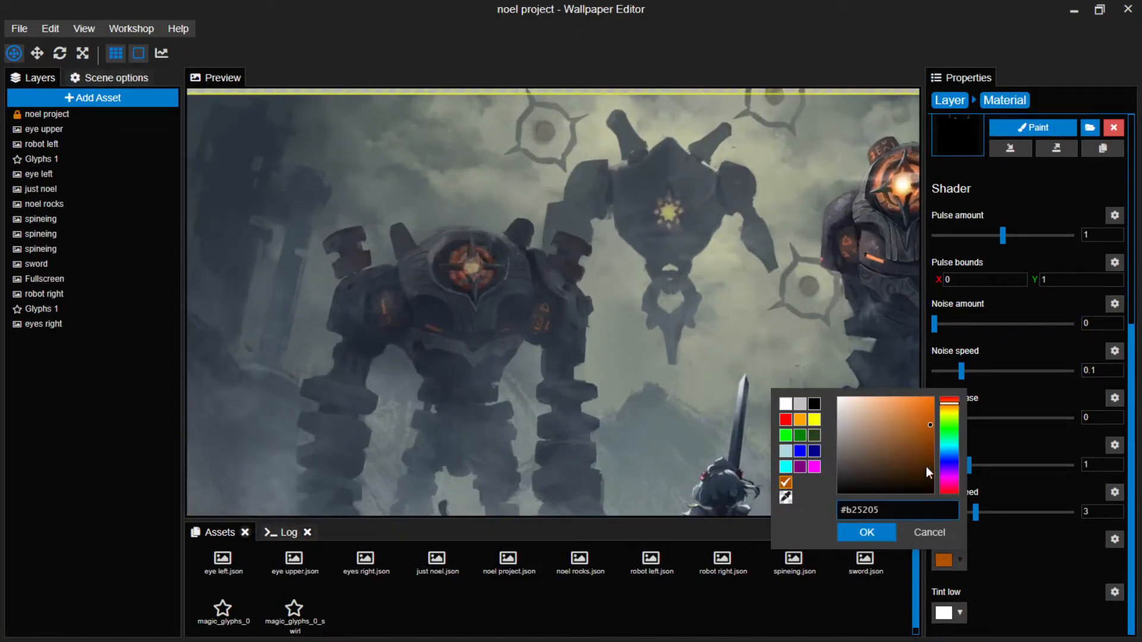
click(930, 439)
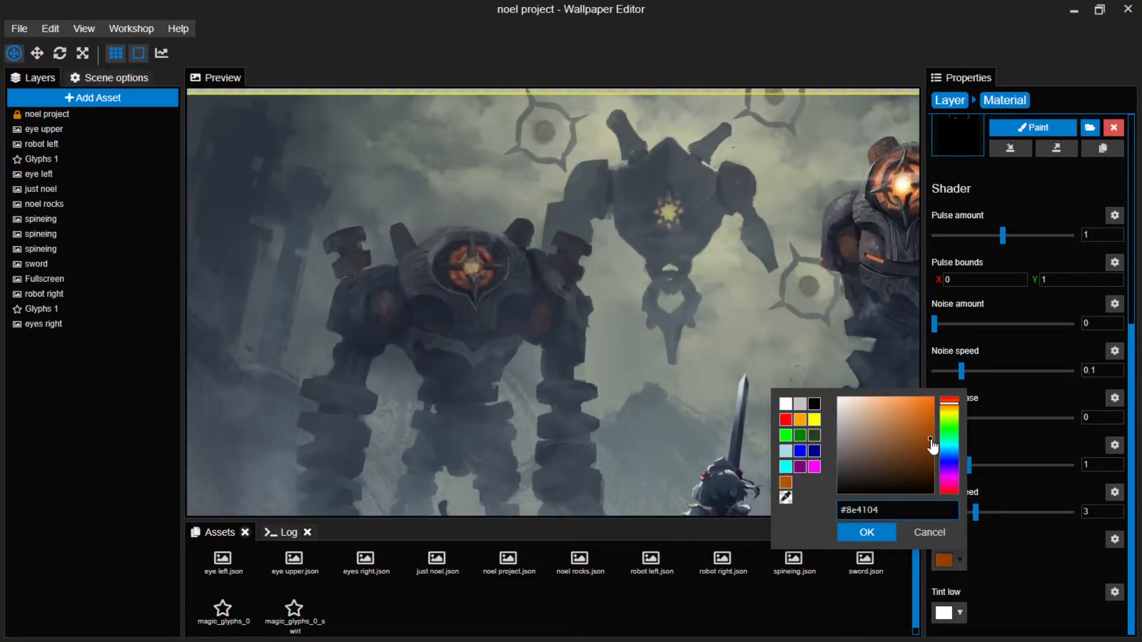
click(883, 533)
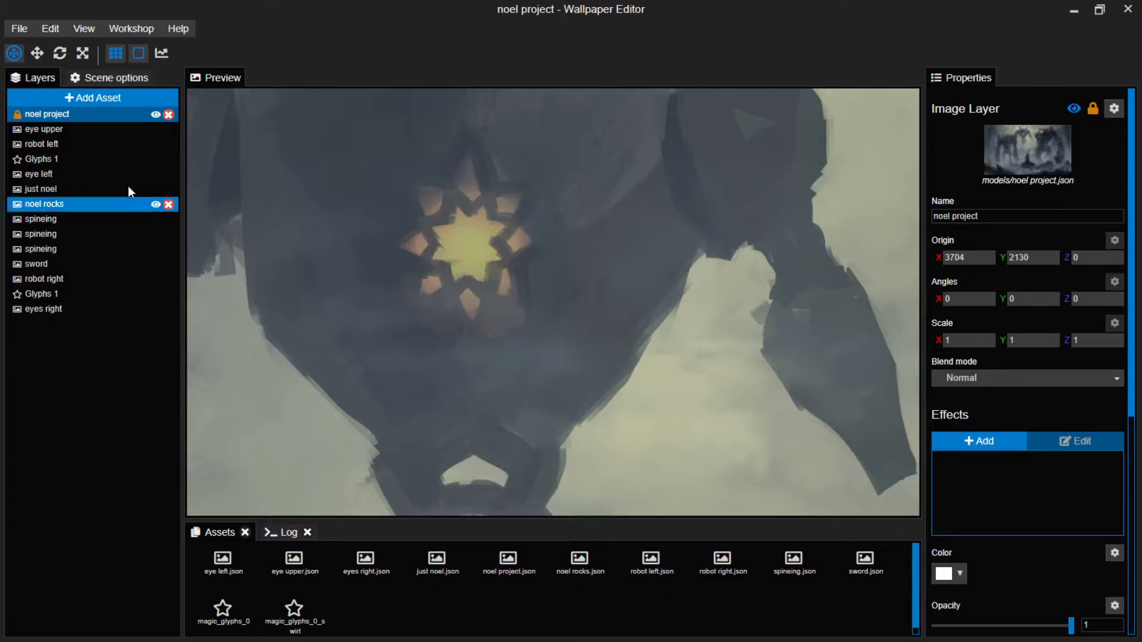
Hide the eye upper layer and add a Pulse effect to the noel project layer.
click(156, 130)
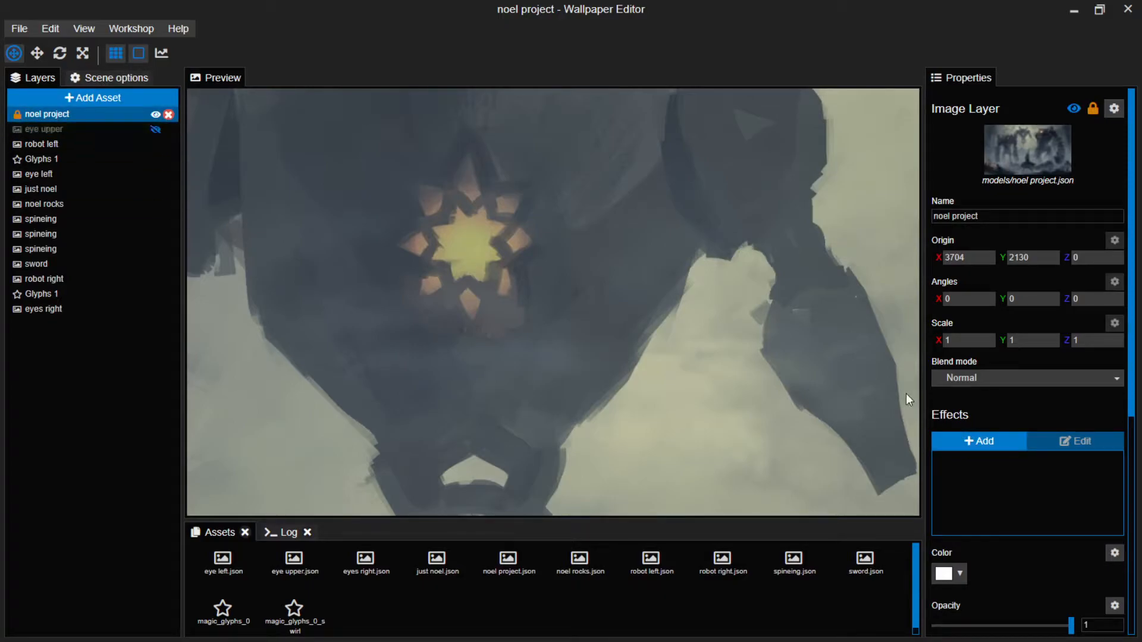
click(969, 444)
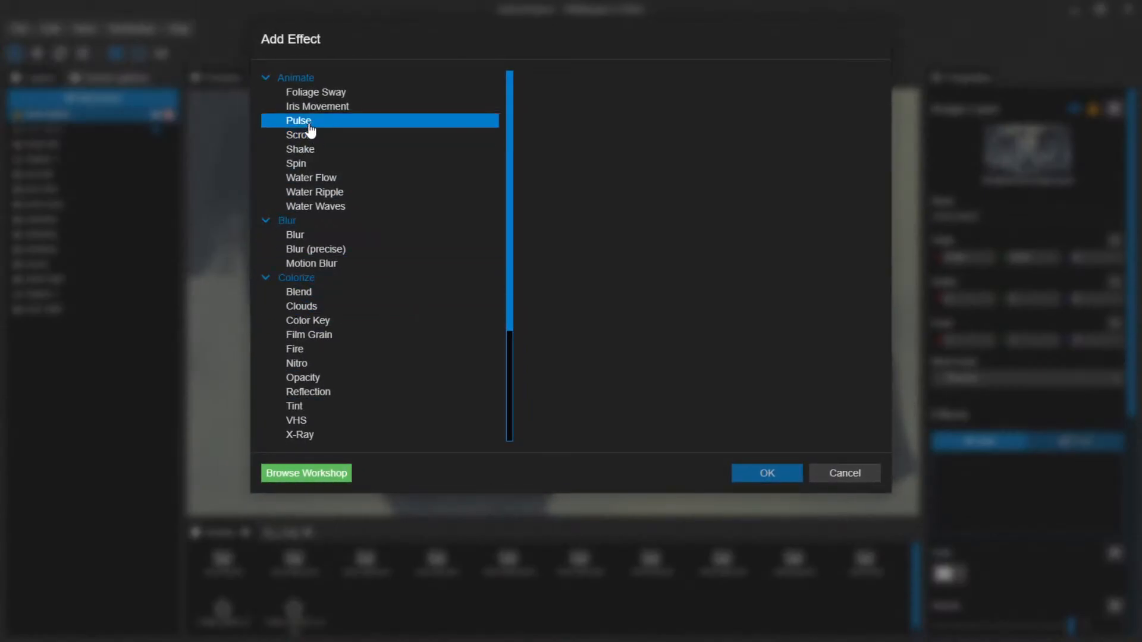
click(310, 124)
click(774, 470)
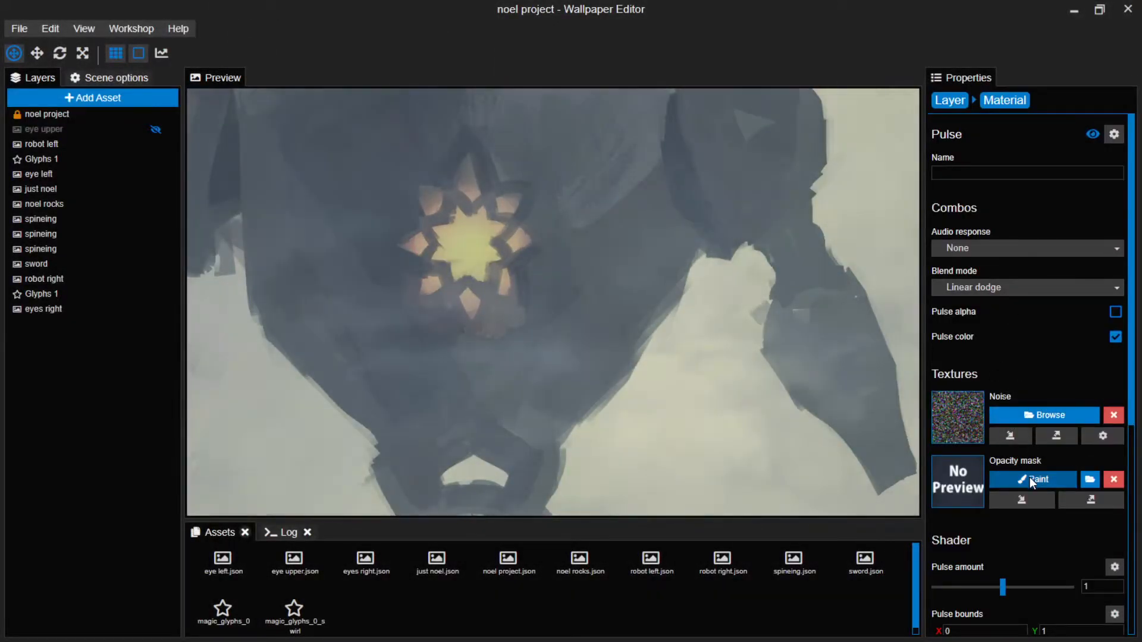
Start painting the new Pulse effect's opacity mask with brush amount 255 and size 23, and save the project.
click(1017, 481)
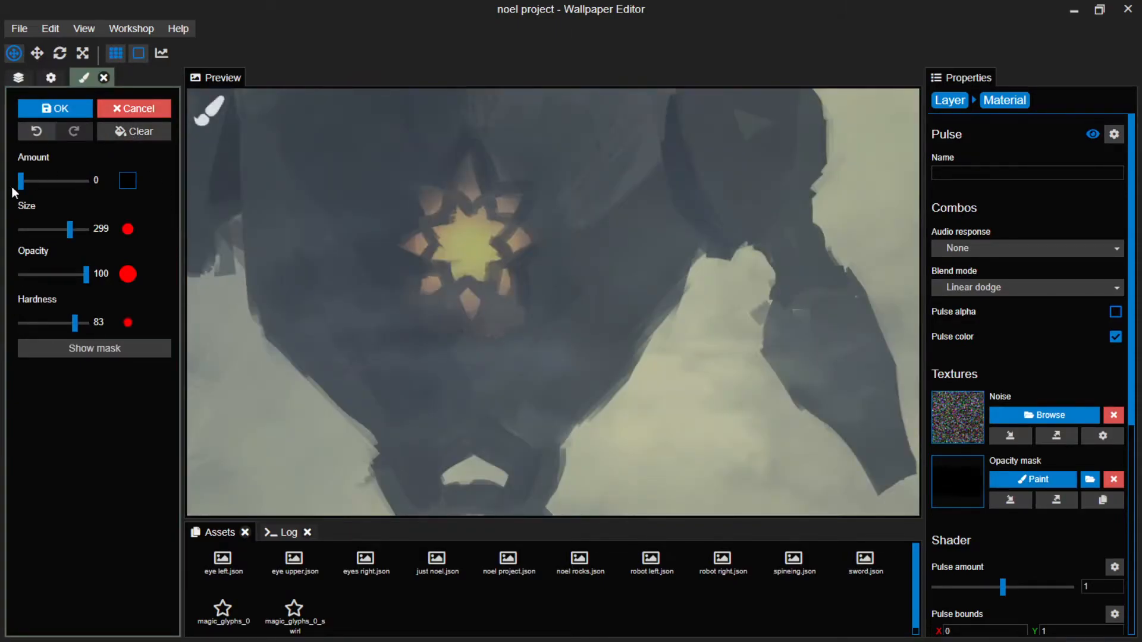
drag(21, 180, 89, 181)
scroll(448, 241, up, 5)
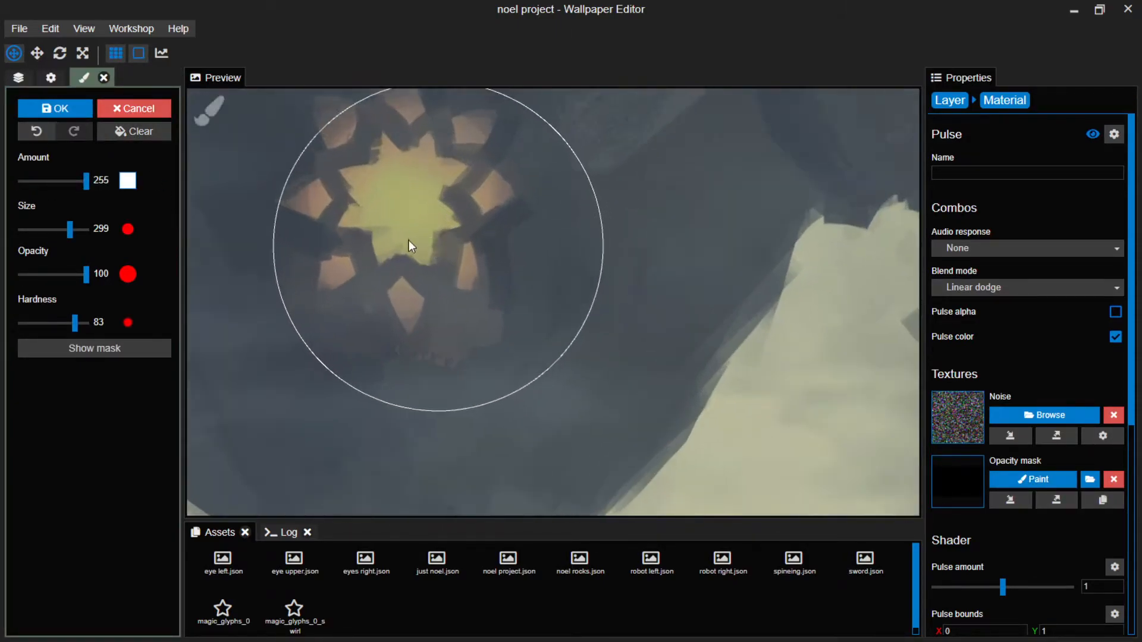
scroll(362, 227, up, 1)
mouse_move(363, 228)
mouse_down()
mouse_move(492, 352)
mouse_move(507, 342)
mouse_up()
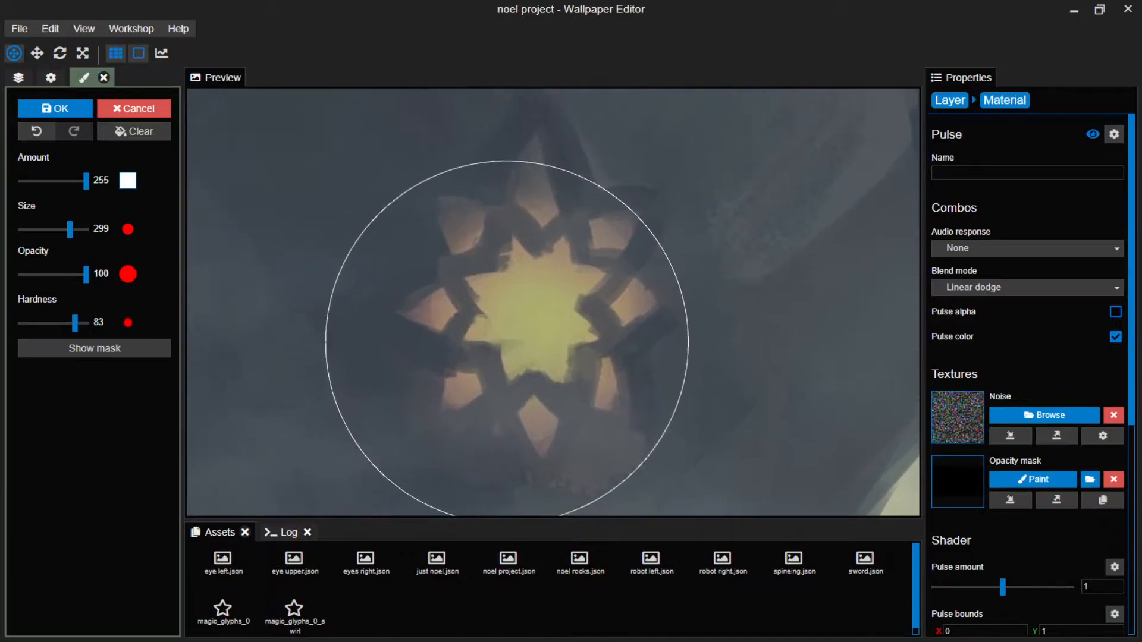
scroll(509, 275, up, 3)
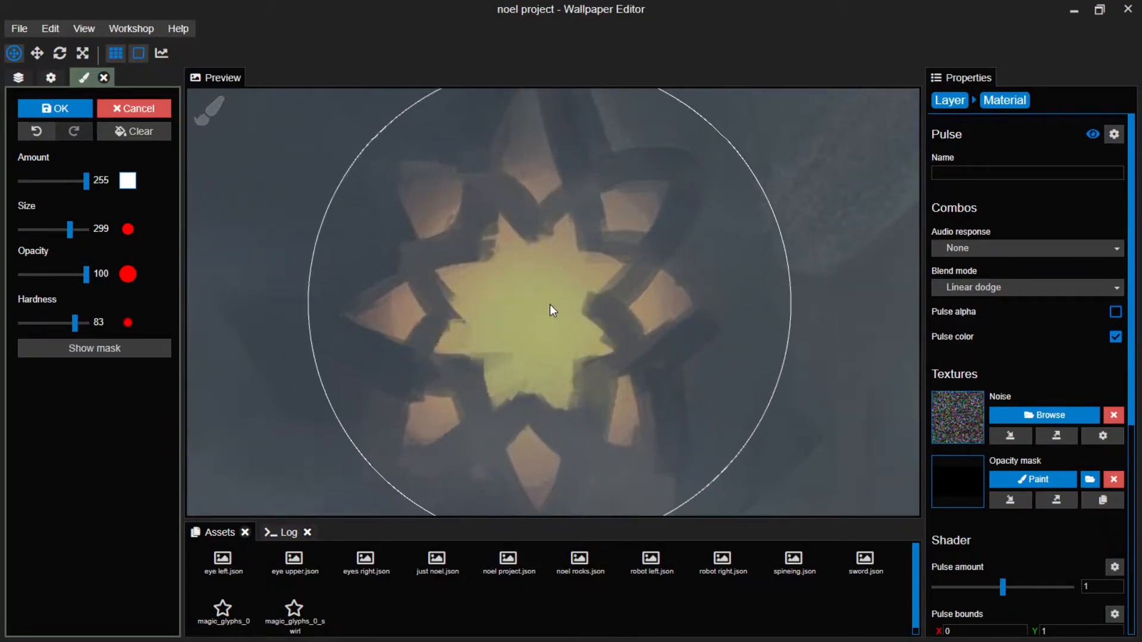
mouse_move(66, 234)
mouse_down()
mouse_move(38, 231)
mouse_move(48, 227)
mouse_up()
key(ctrl+s)
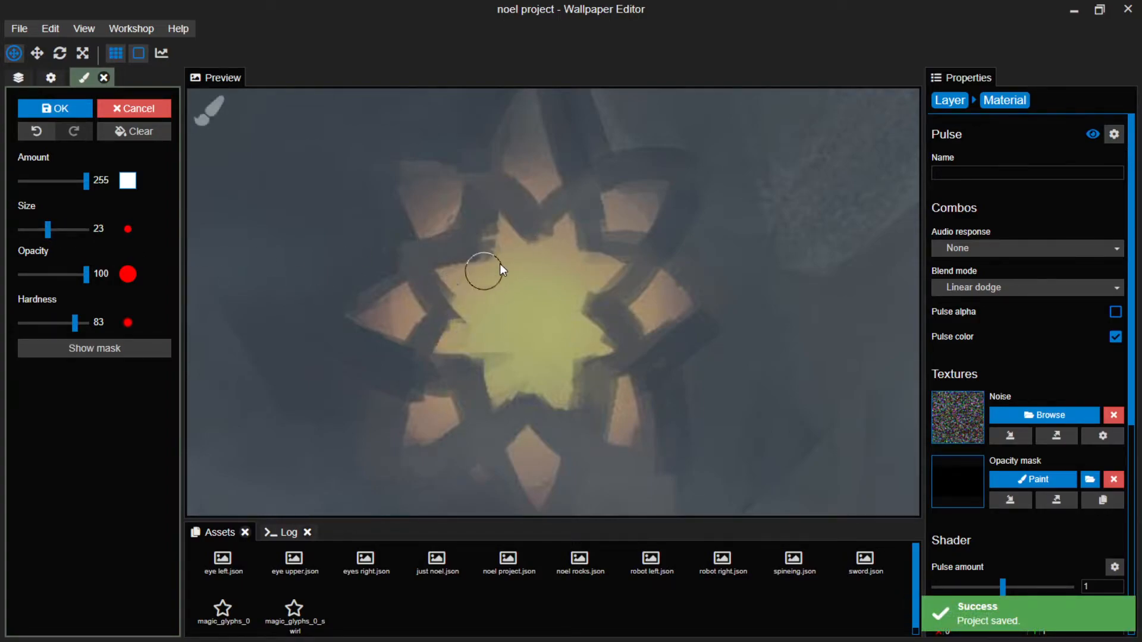
Paint the opacity mask over the glowing star and its surrounding petals on the upper robot's chest.
mouse_move(452, 283)
mouse_down()
mouse_move(485, 296)
mouse_move(500, 230)
mouse_move(560, 238)
mouse_move(595, 276)
mouse_move(609, 262)
mouse_move(500, 287)
mouse_move(573, 301)
mouse_move(451, 337)
mouse_move(502, 395)
mouse_move(572, 336)
mouse_move(517, 357)
mouse_move(669, 293)
mouse_move(652, 293)
mouse_move(639, 326)
mouse_move(619, 242)
mouse_move(650, 191)
mouse_move(591, 208)
mouse_move(541, 171)
mouse_move(524, 117)
mouse_move(500, 188)
mouse_move(415, 176)
mouse_move(415, 222)
mouse_move(469, 194)
mouse_move(541, 222)
mouse_move(370, 309)
mouse_move(434, 296)
mouse_move(409, 328)
mouse_up()
mouse_move(443, 398)
mouse_down()
mouse_move(426, 416)
mouse_move(461, 395)
mouse_move(520, 438)
mouse_move(542, 483)
mouse_move(543, 436)
mouse_move(605, 426)
mouse_move(630, 377)
mouse_move(614, 306)
mouse_move(518, 315)
mouse_up()
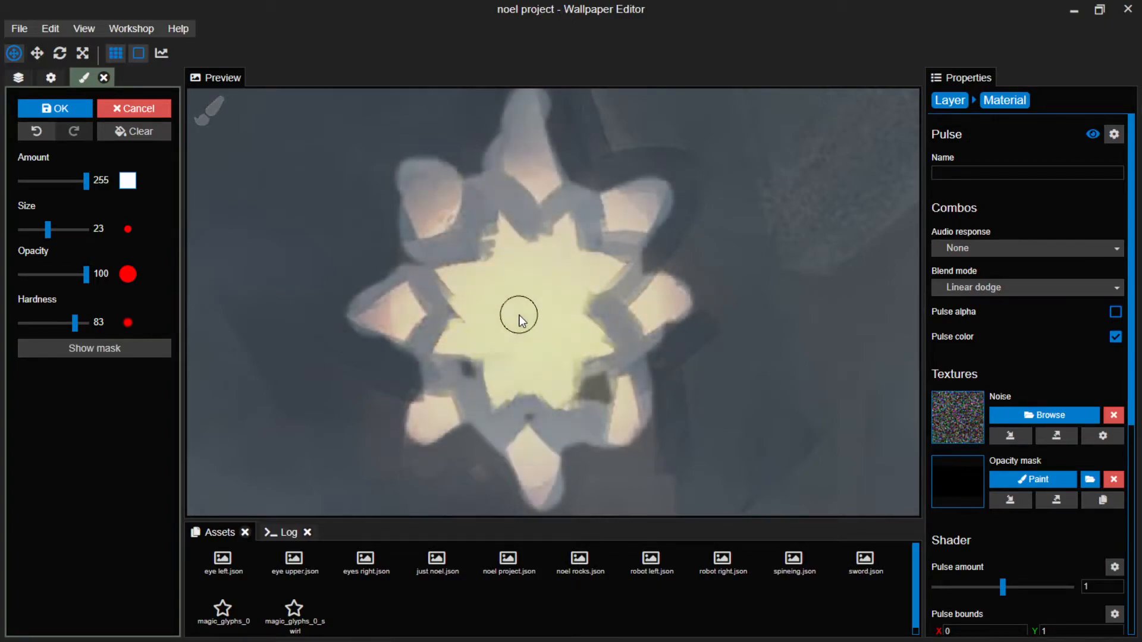
mouse_move(570, 403)
mouse_down()
mouse_move(589, 383)
mouse_move(531, 340)
mouse_up()
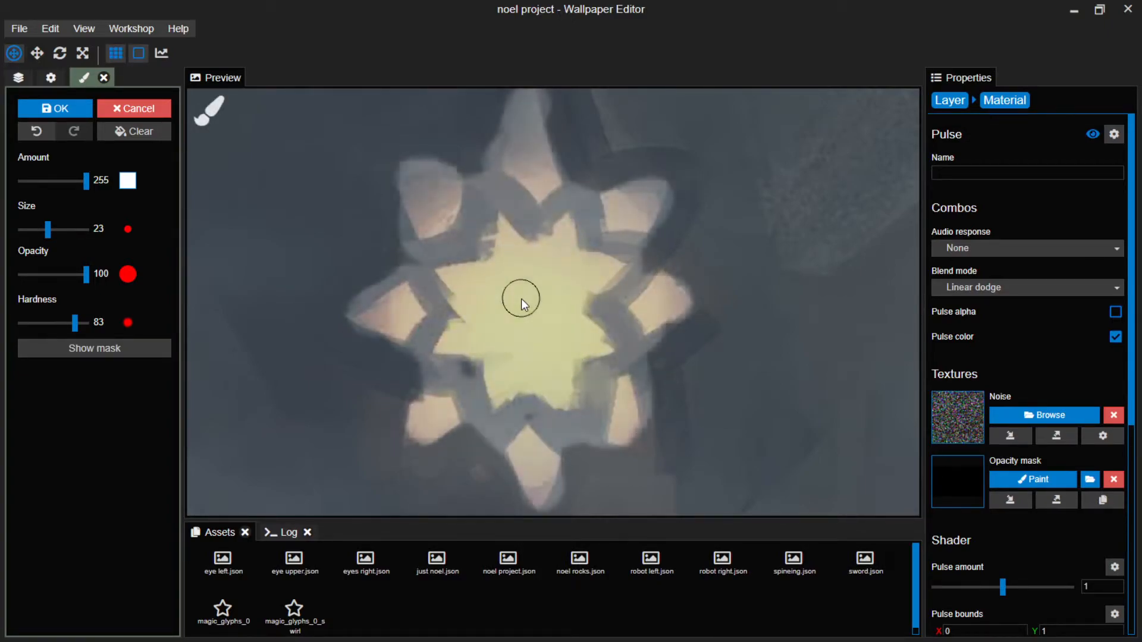
scroll(517, 328, down, 5)
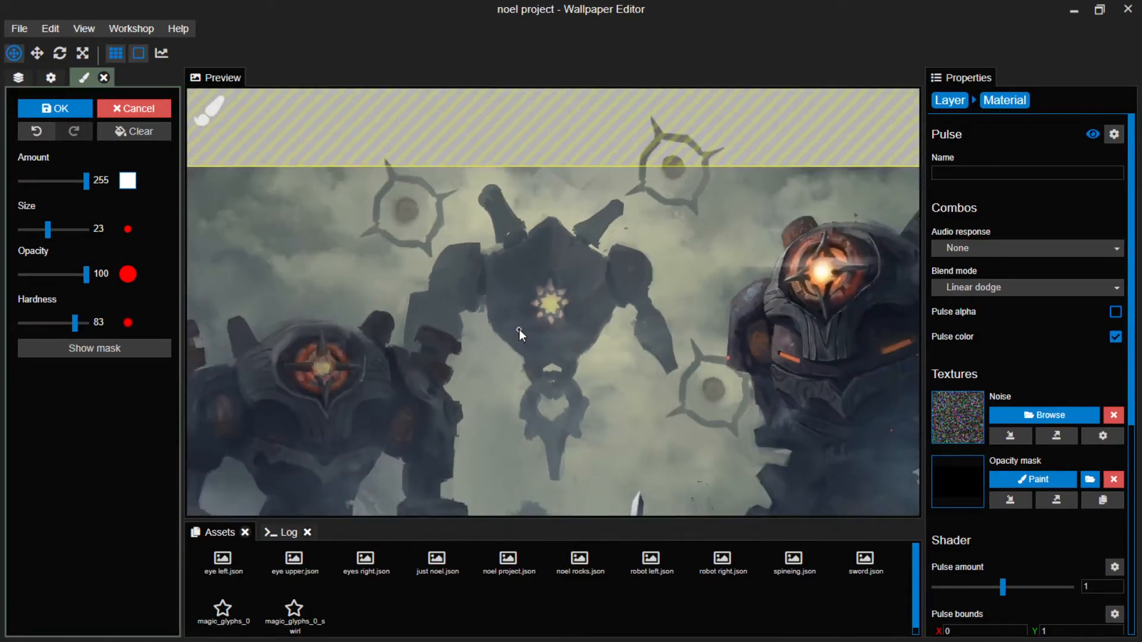
scroll(573, 328, up, 5)
scroll(573, 327, up, 3)
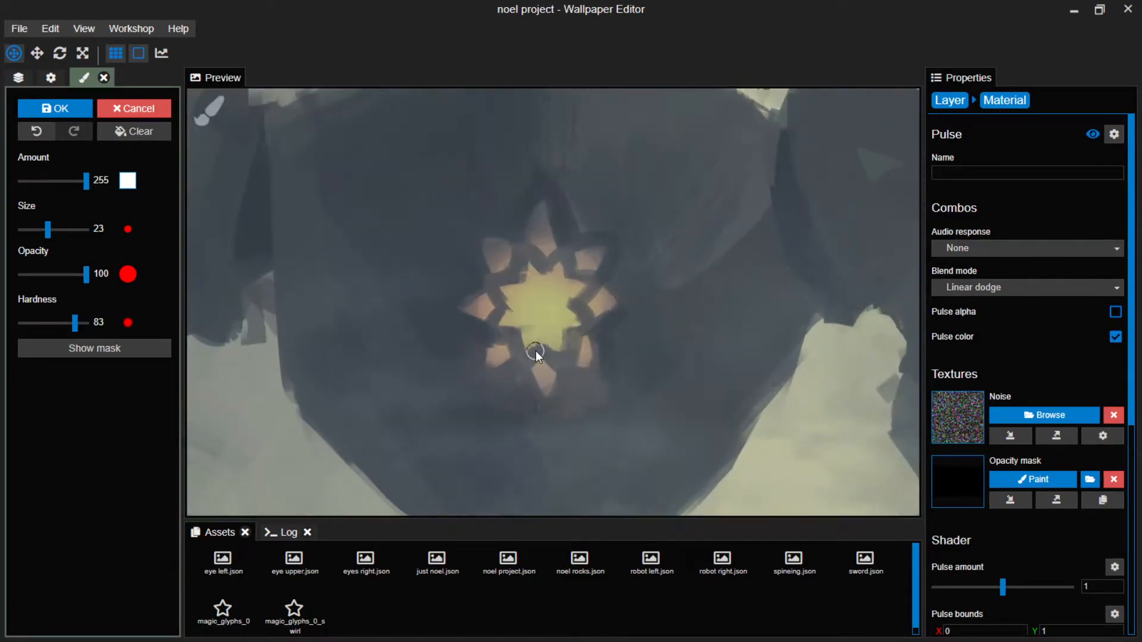
drag(512, 354, 489, 350)
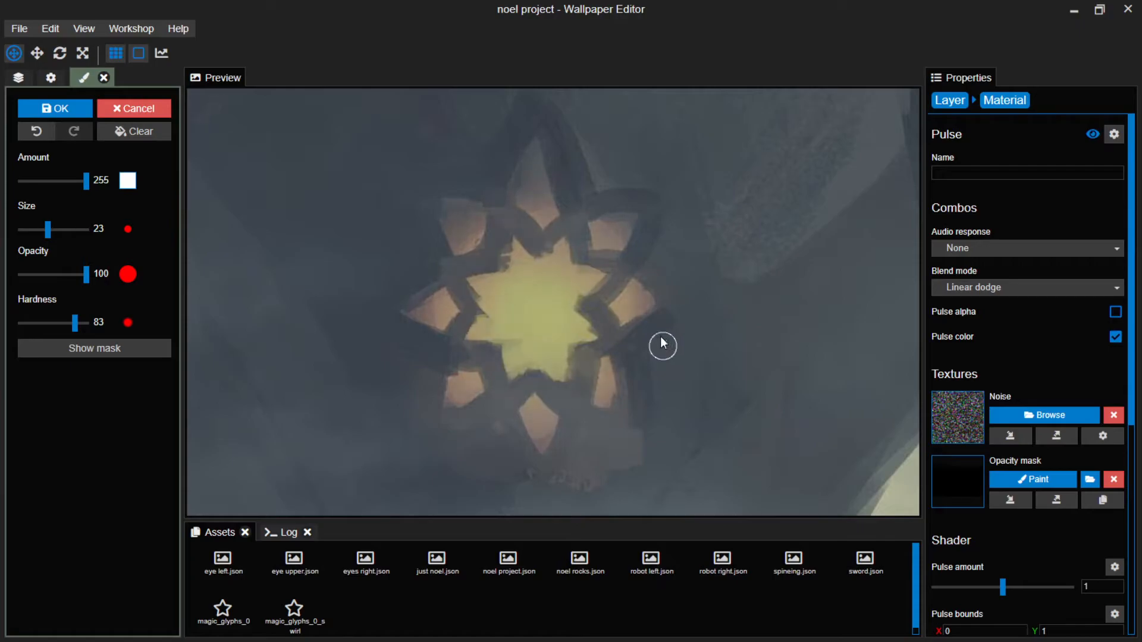
Set the Pulse effect's Tint high colour to #abad6e, sampled from the yellow star on the upper robot's chest.
scroll(1016, 333, down, 5)
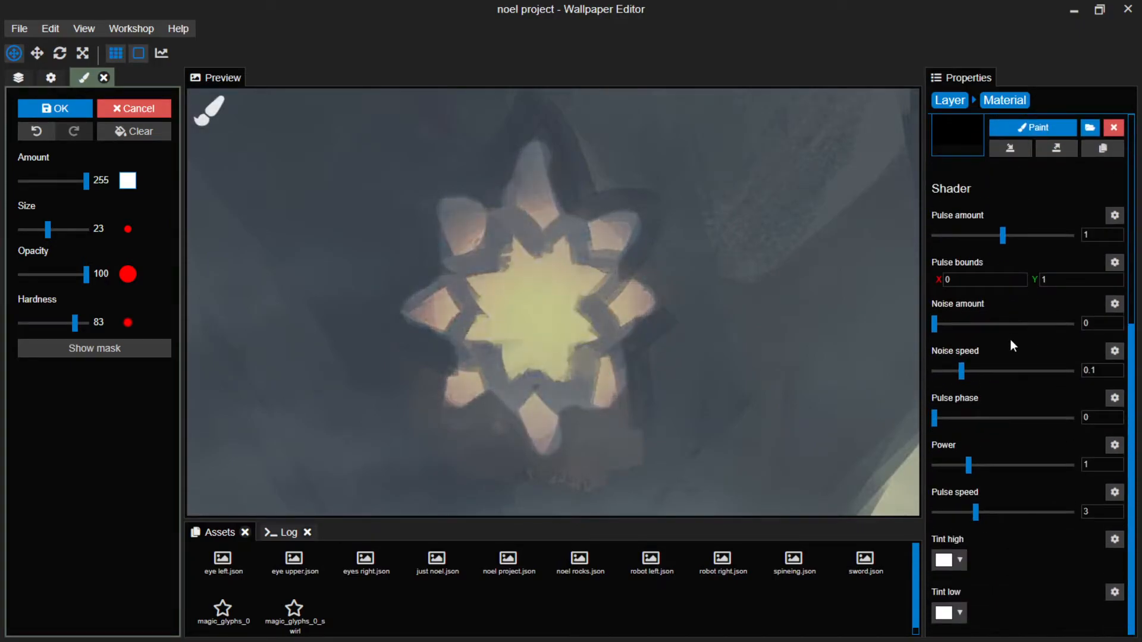
click(958, 559)
click(786, 481)
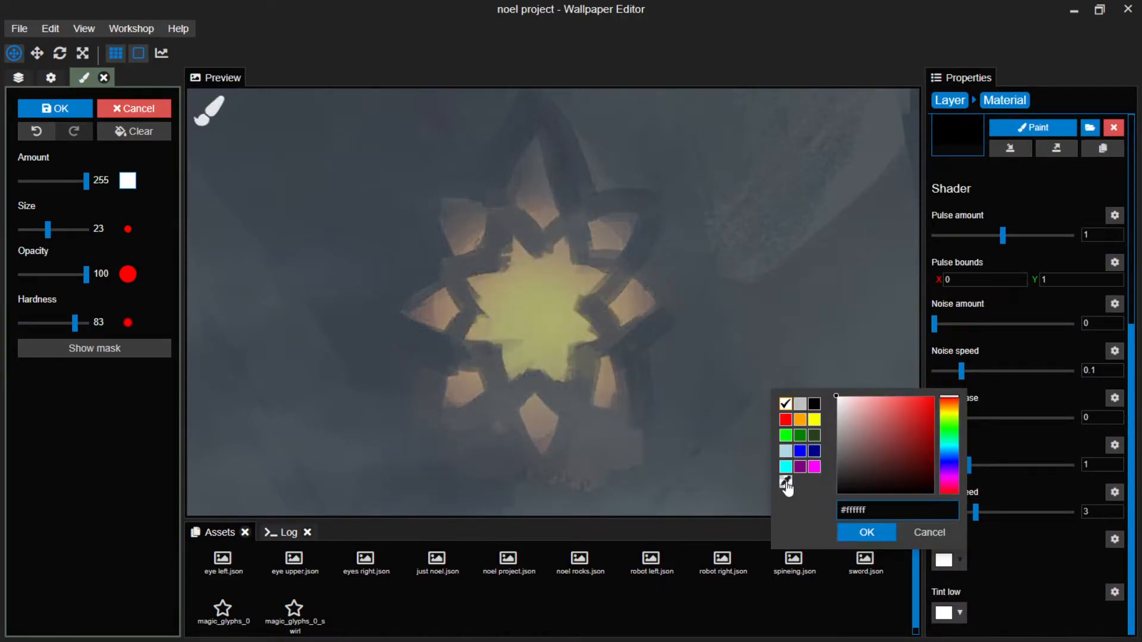
click(569, 324)
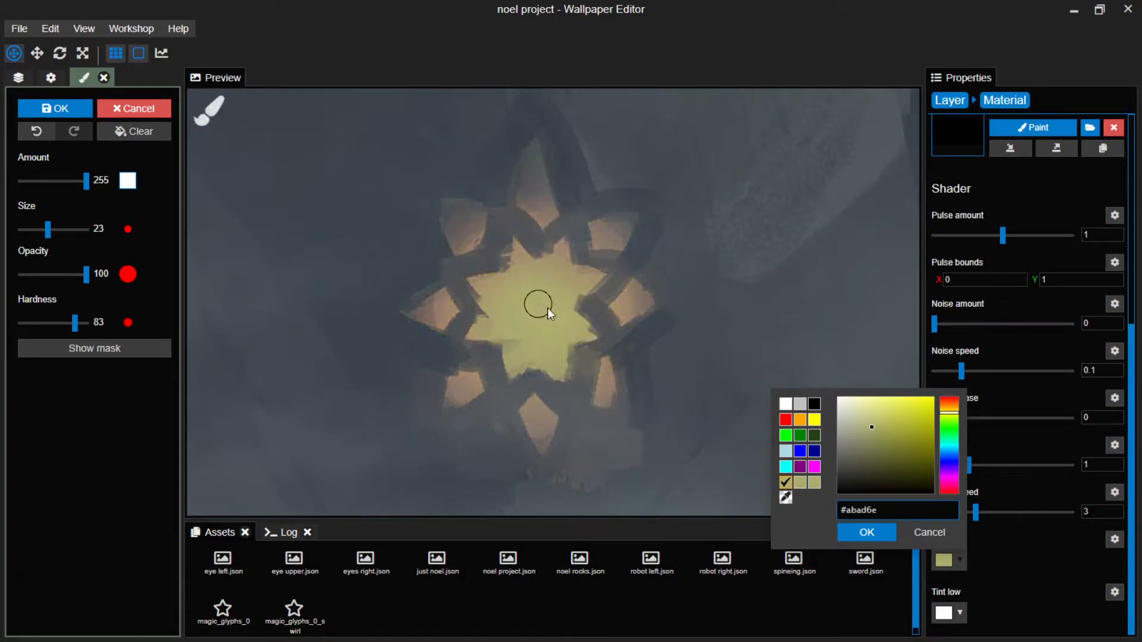
click(871, 532)
Set the Pulse effect's Tint low colour to #e3c796, sampled from an orange petal beside the star.
click(947, 618)
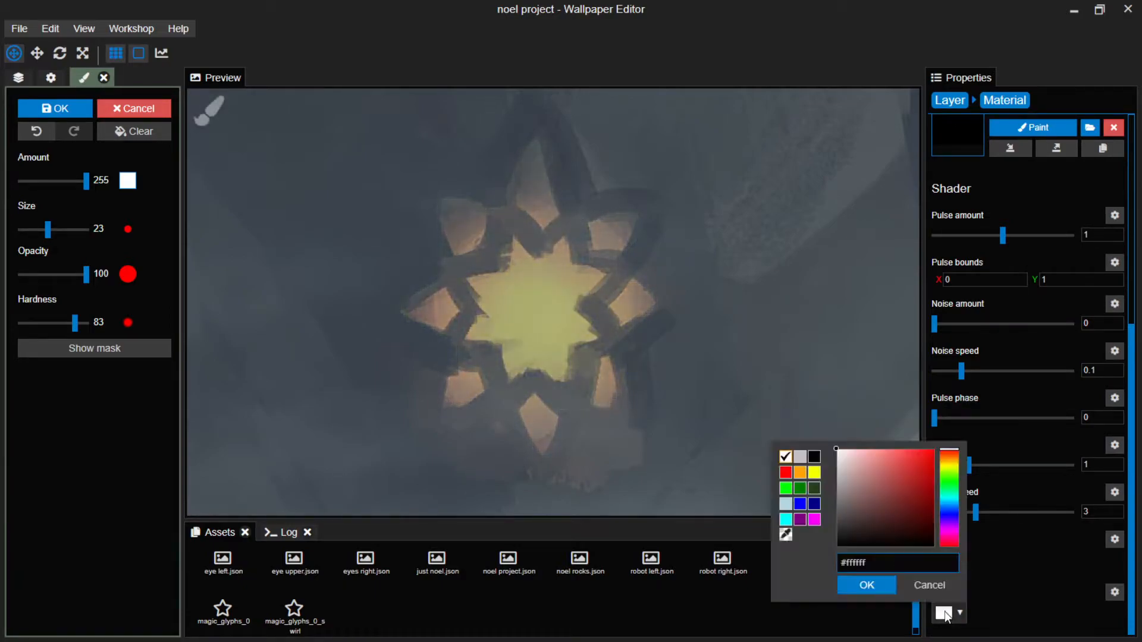
click(785, 537)
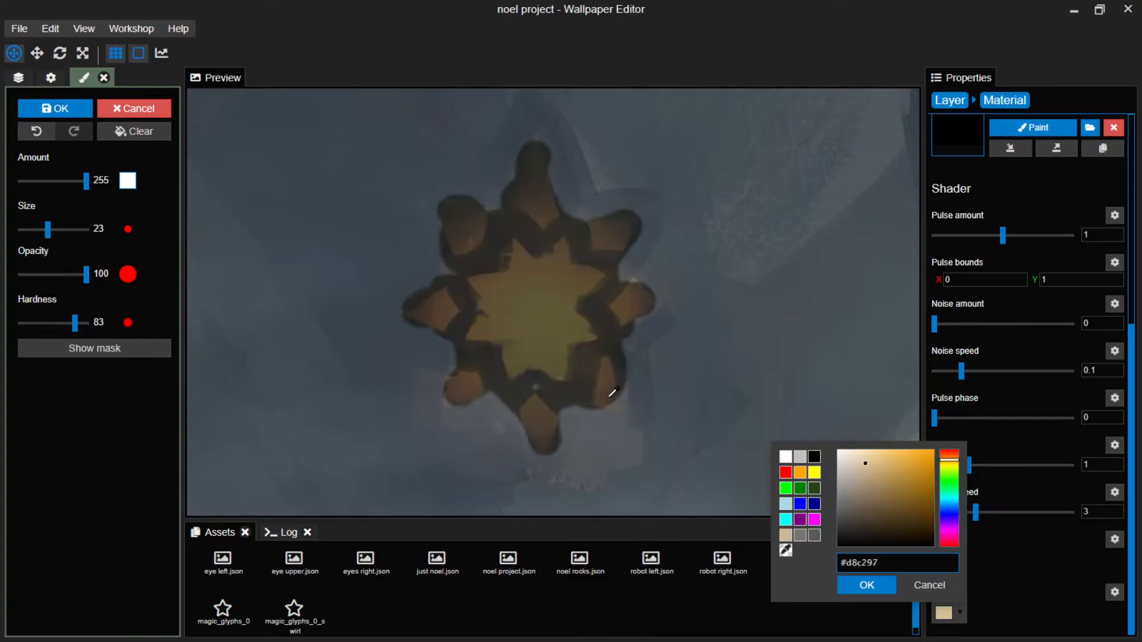
click(608, 393)
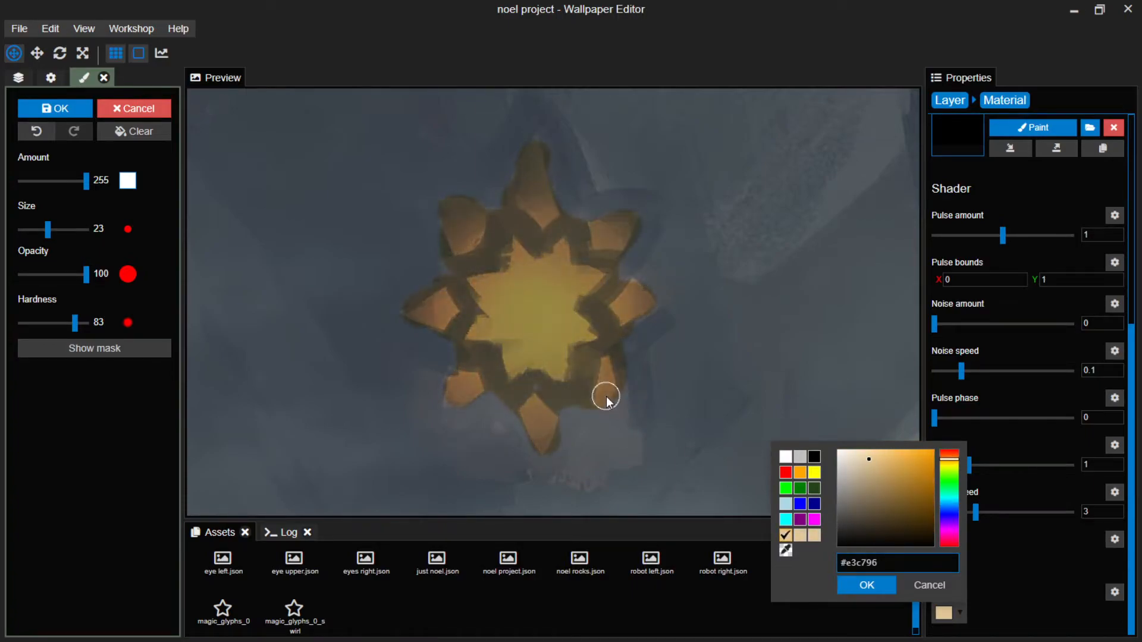
click(871, 587)
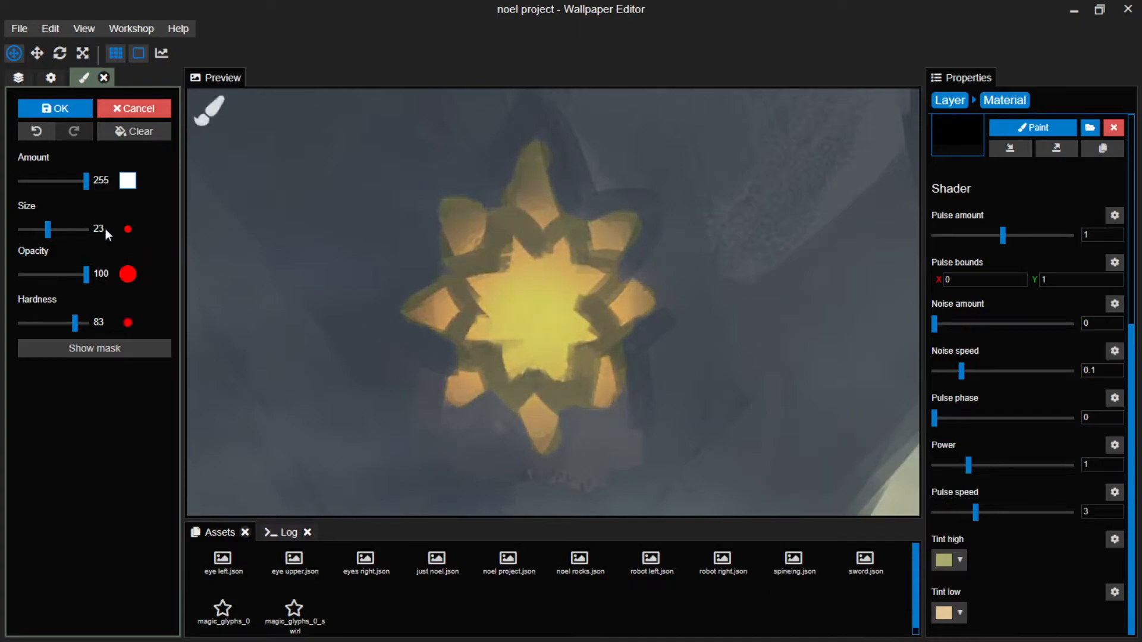
Apply the painted Pulse mask, show the eye upper layer again and save the project.
click(48, 110)
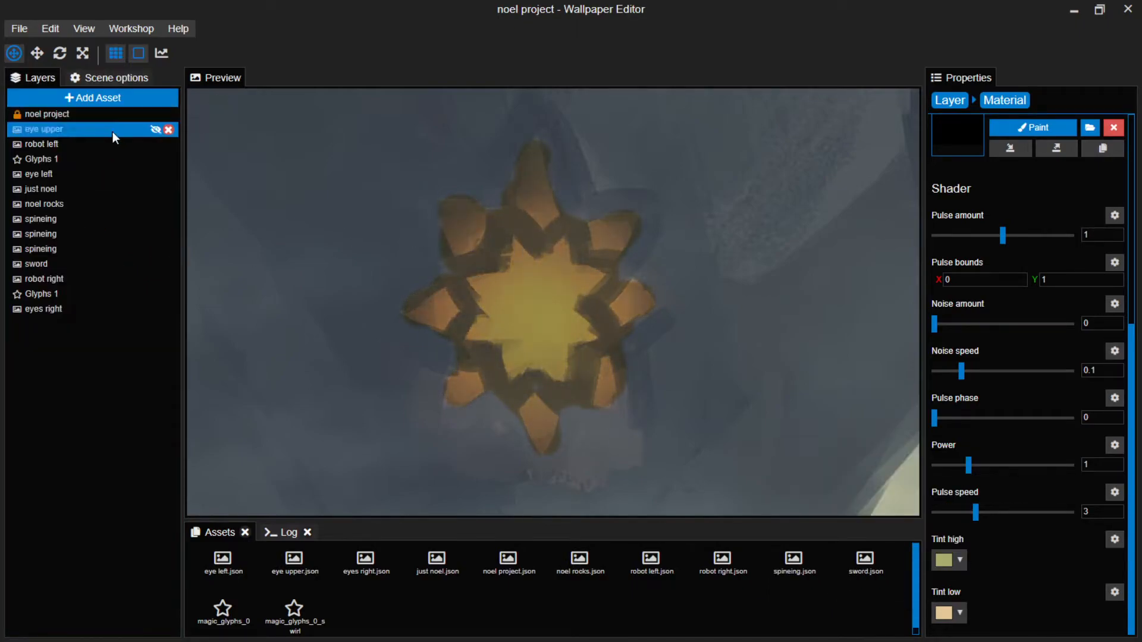
click(155, 130)
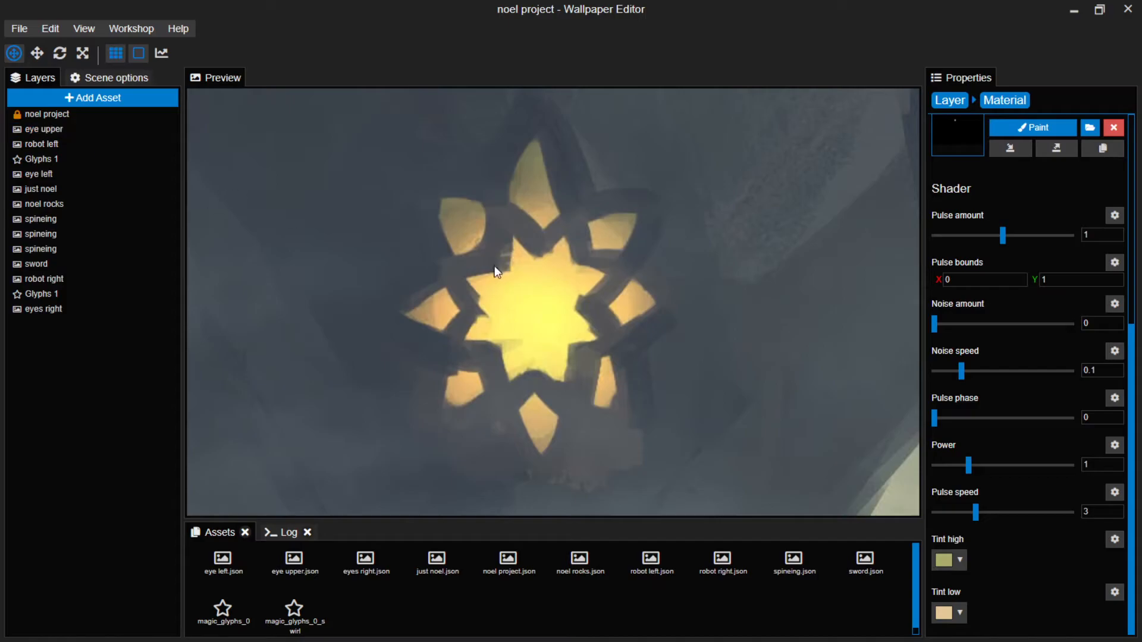
scroll(359, 298, down, 5)
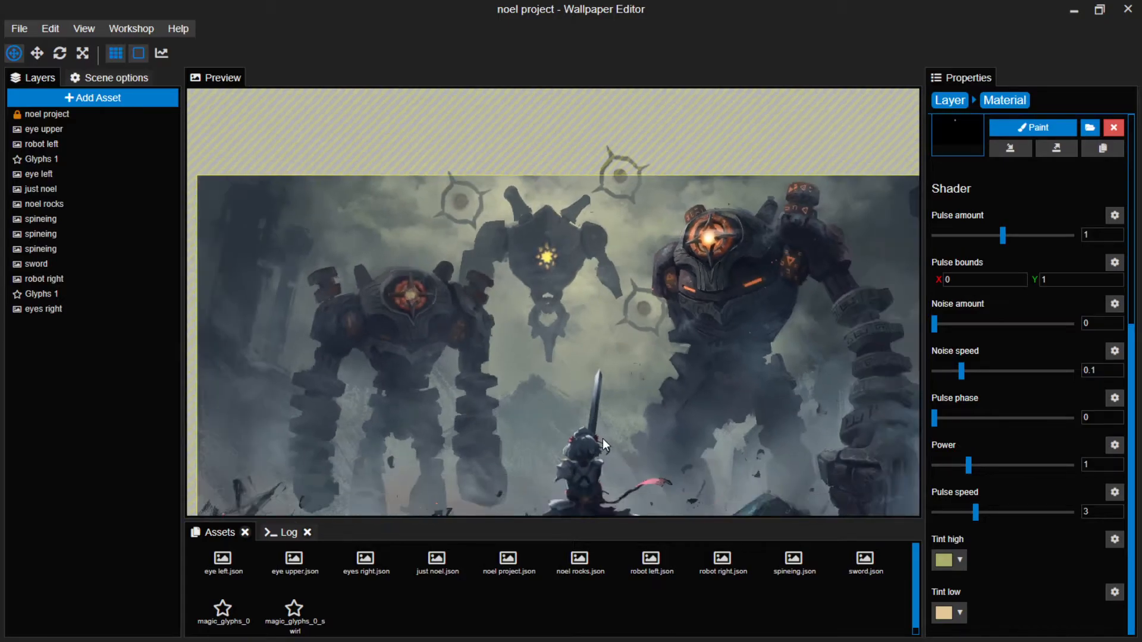
key(ctrl+s)
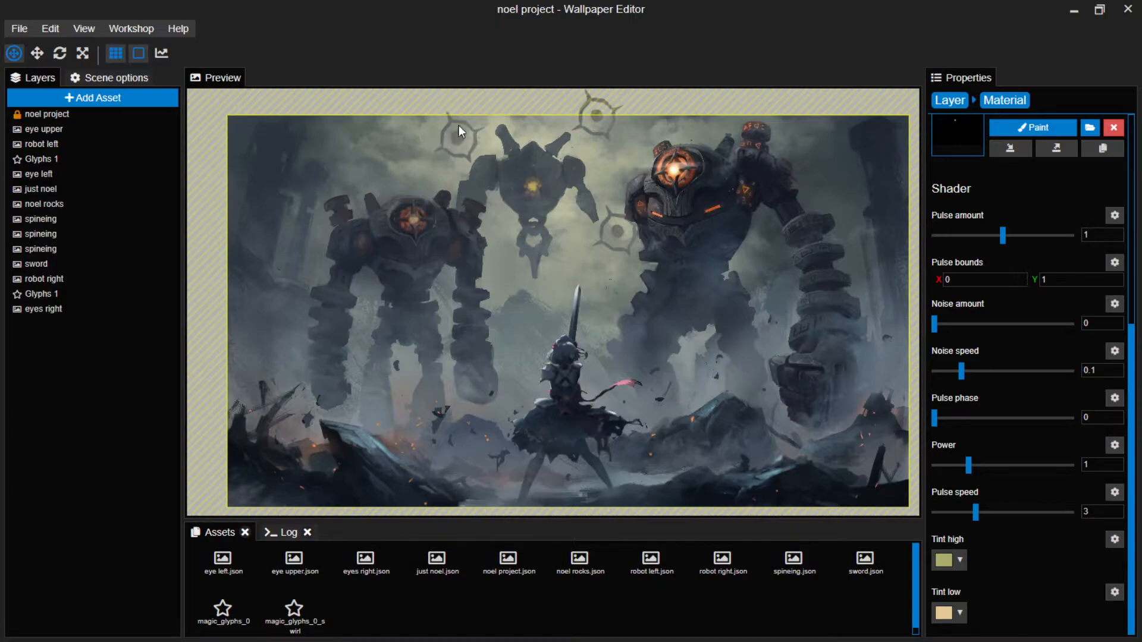
Add a Spin effect to the first spineing layer, the spiked ring above the left robot.
scroll(560, 248, up, 5)
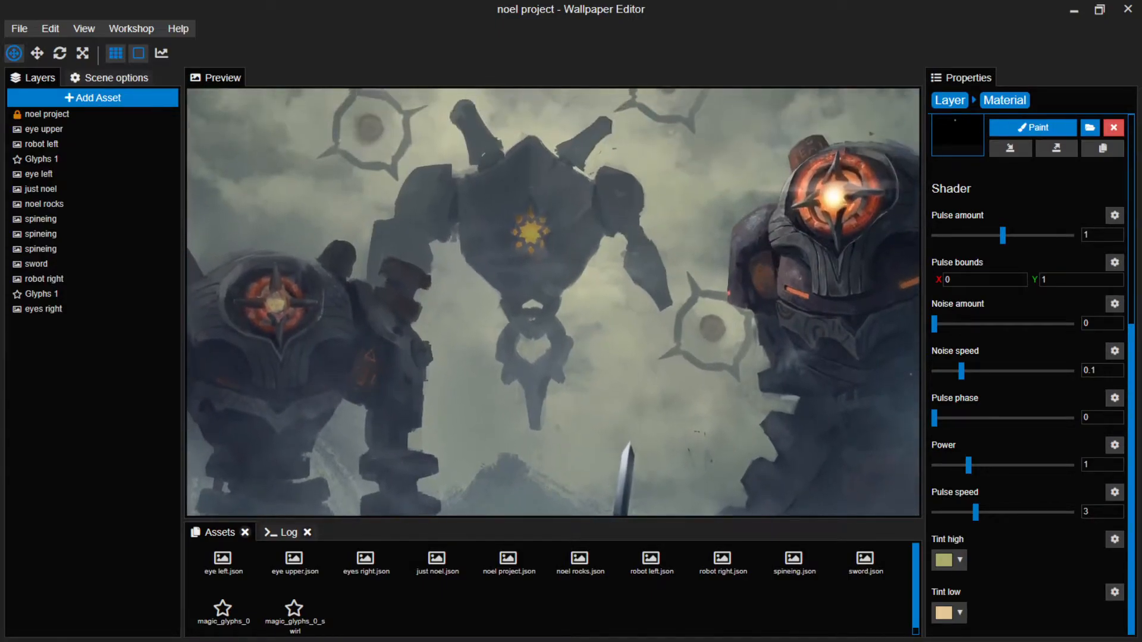
drag(619, 78, 619, 97)
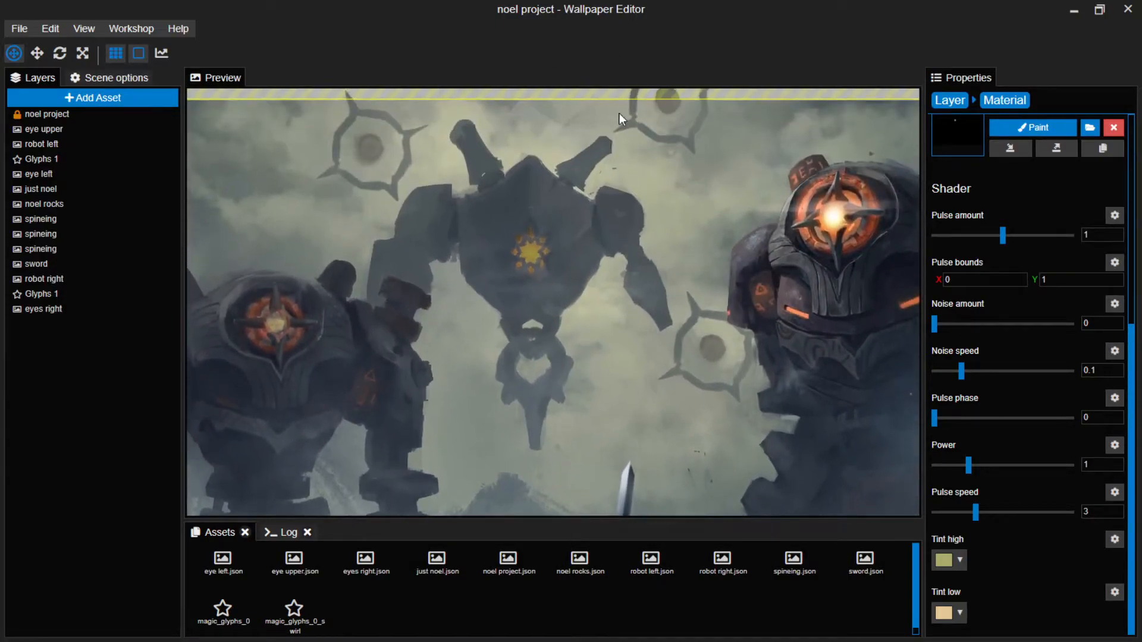
scroll(612, 168, up, 2)
mouse_move(616, 167)
mouse_down()
mouse_move(712, 259)
mouse_move(800, 310)
mouse_up()
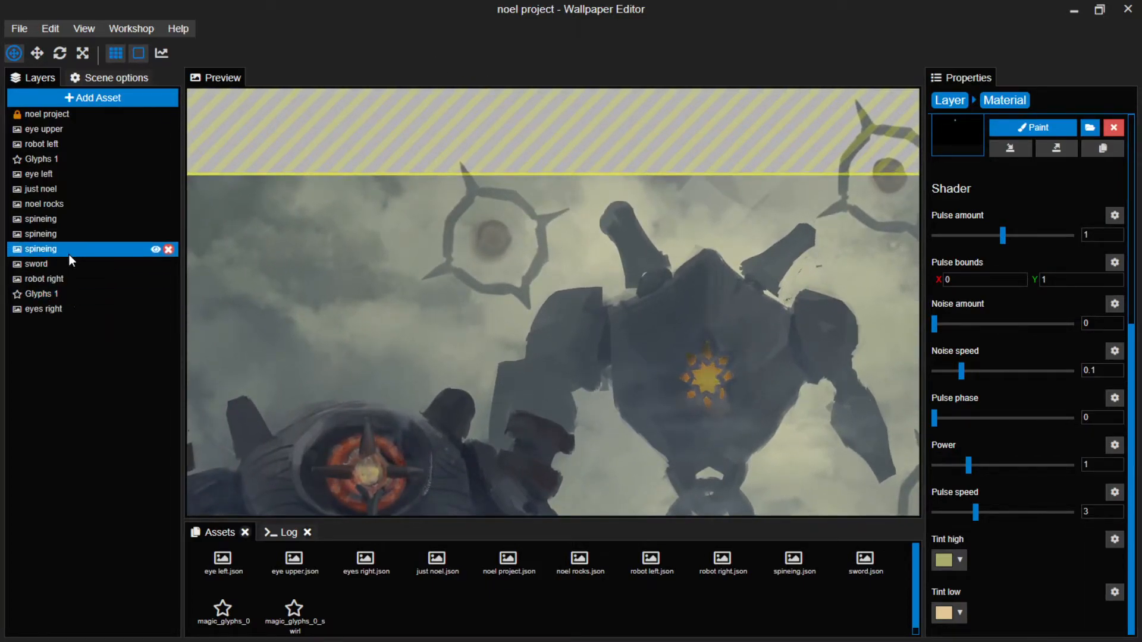
click(61, 225)
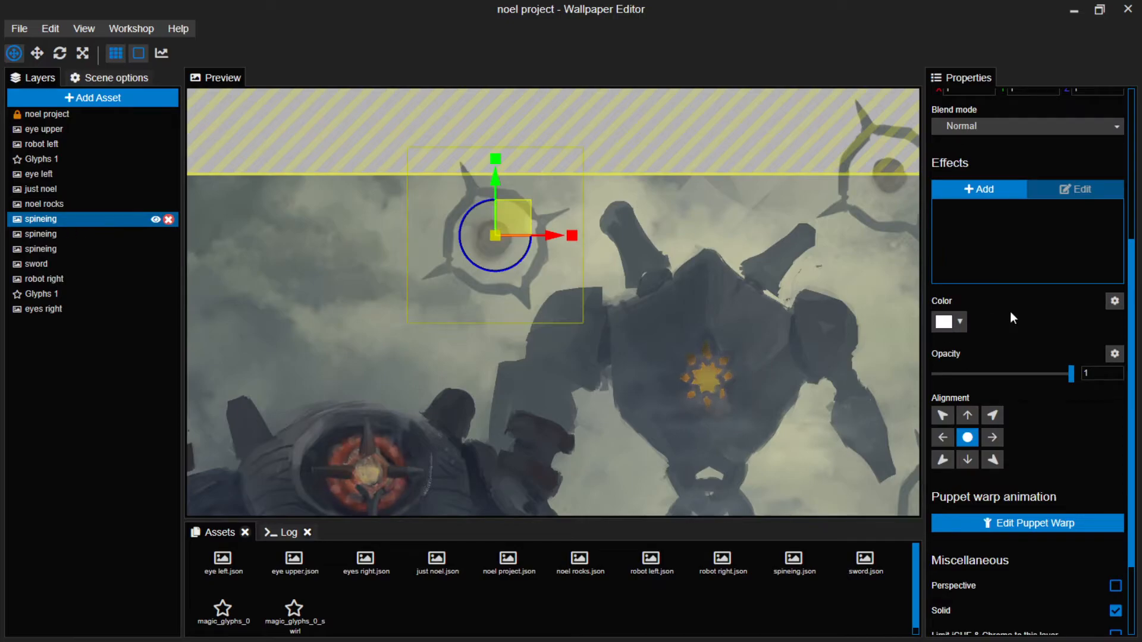
click(986, 191)
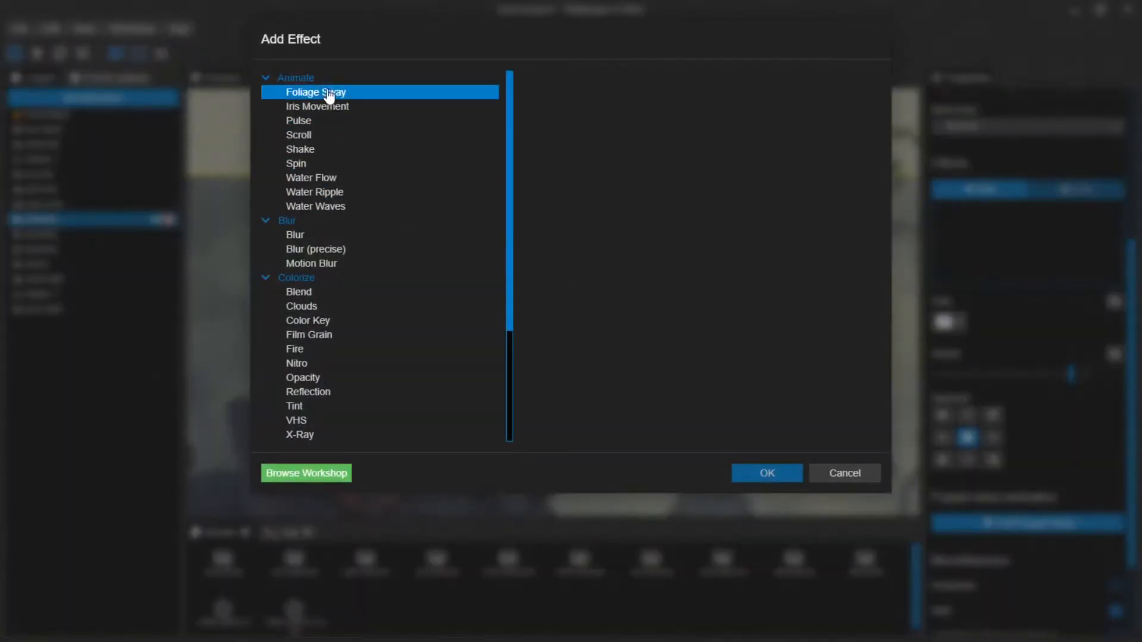
click(329, 163)
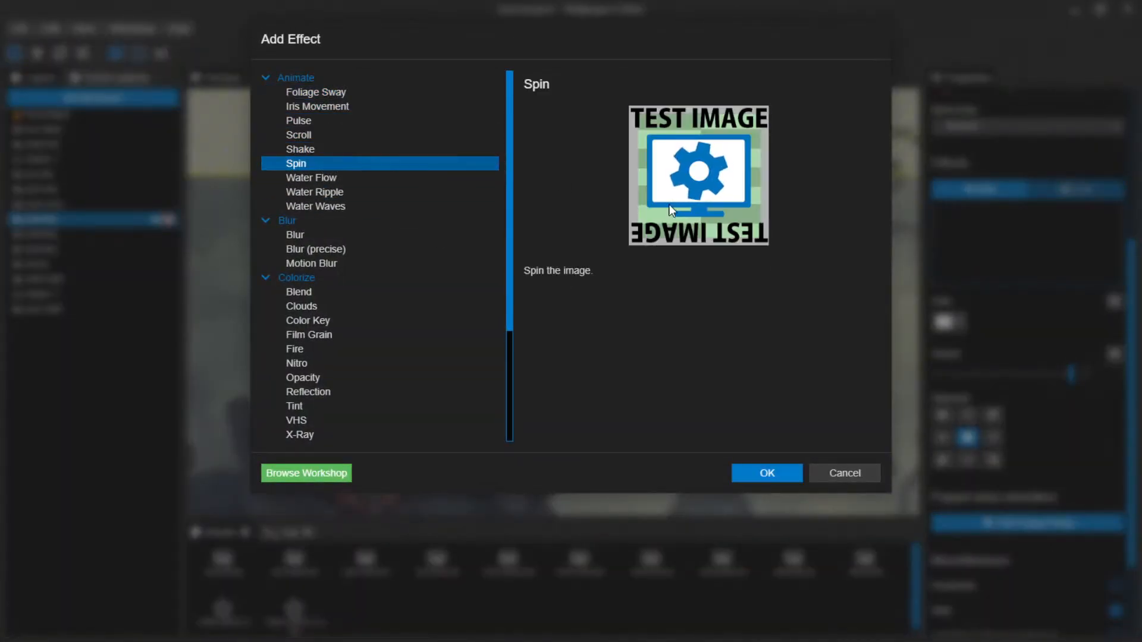
click(766, 466)
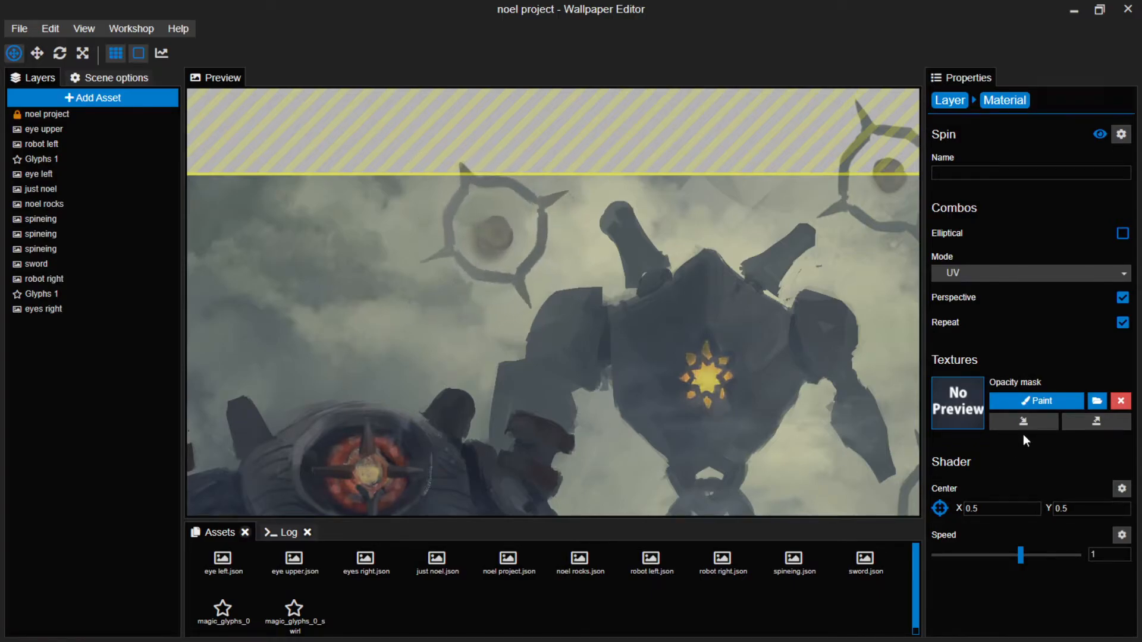
Start the Spin effect's opacity mask: clear and show it, set brush amount 0 and size 102, and save the project.
click(1030, 401)
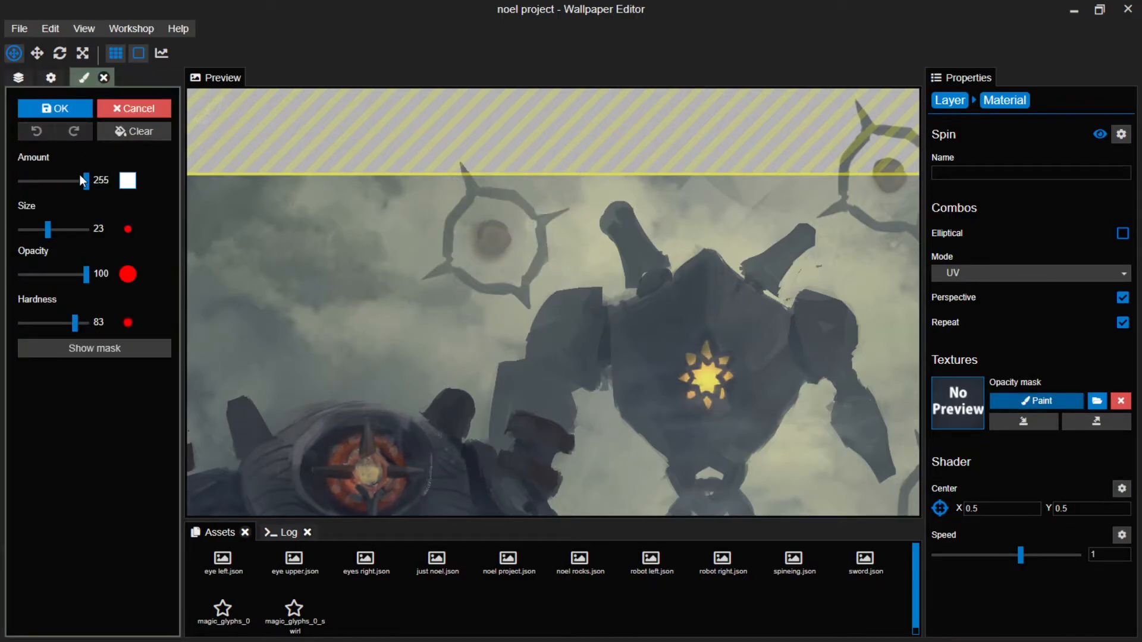
click(140, 131)
click(94, 344)
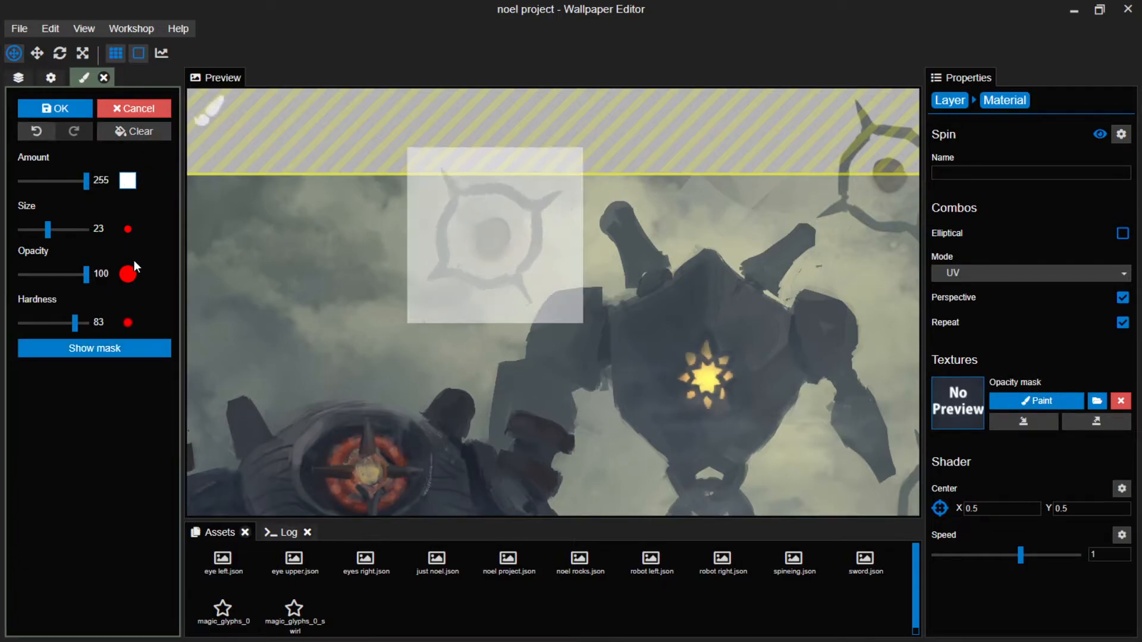
drag(84, 181, 3, 215)
key(ctrl+s)
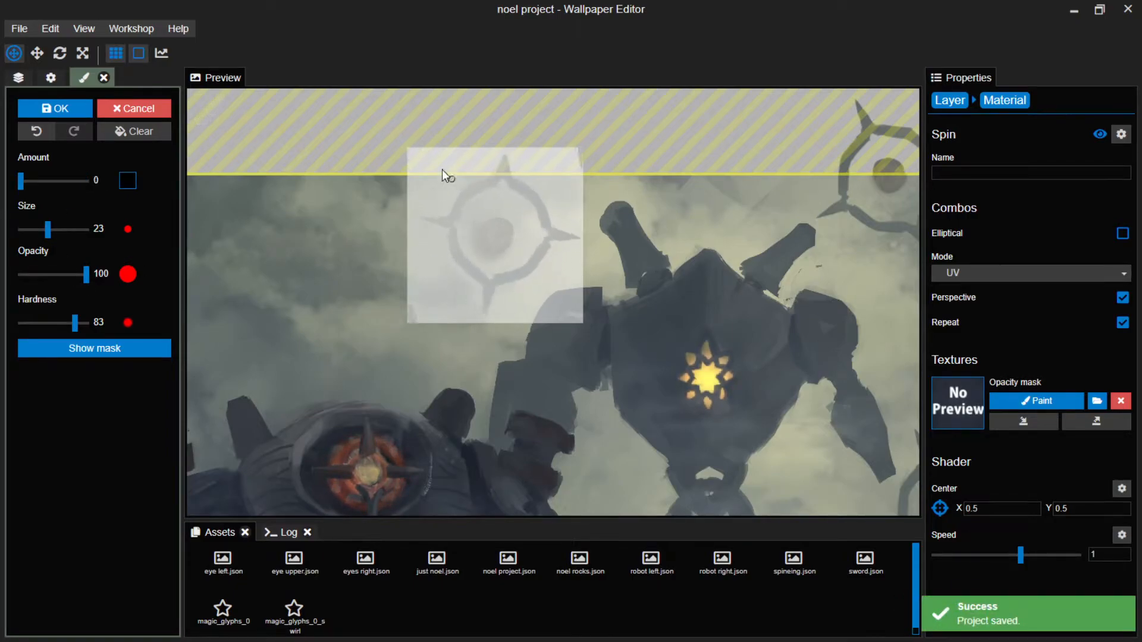
click(60, 229)
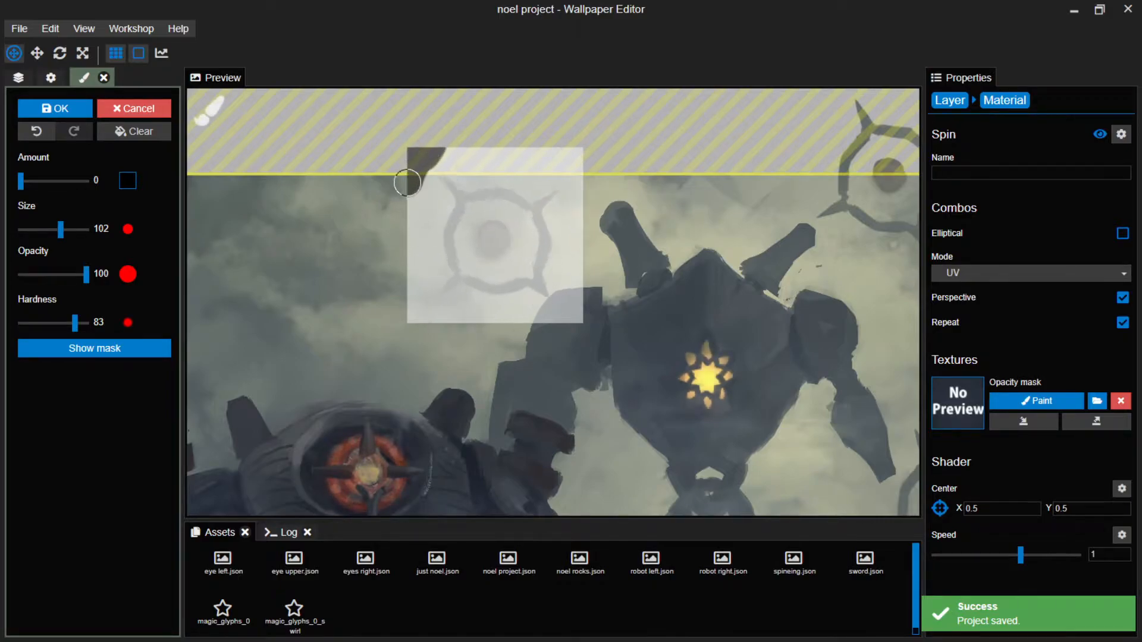
Paint out the mask's corners and edges around the spiked ring, apply the mask and save the project.
drag(408, 182, 400, 205)
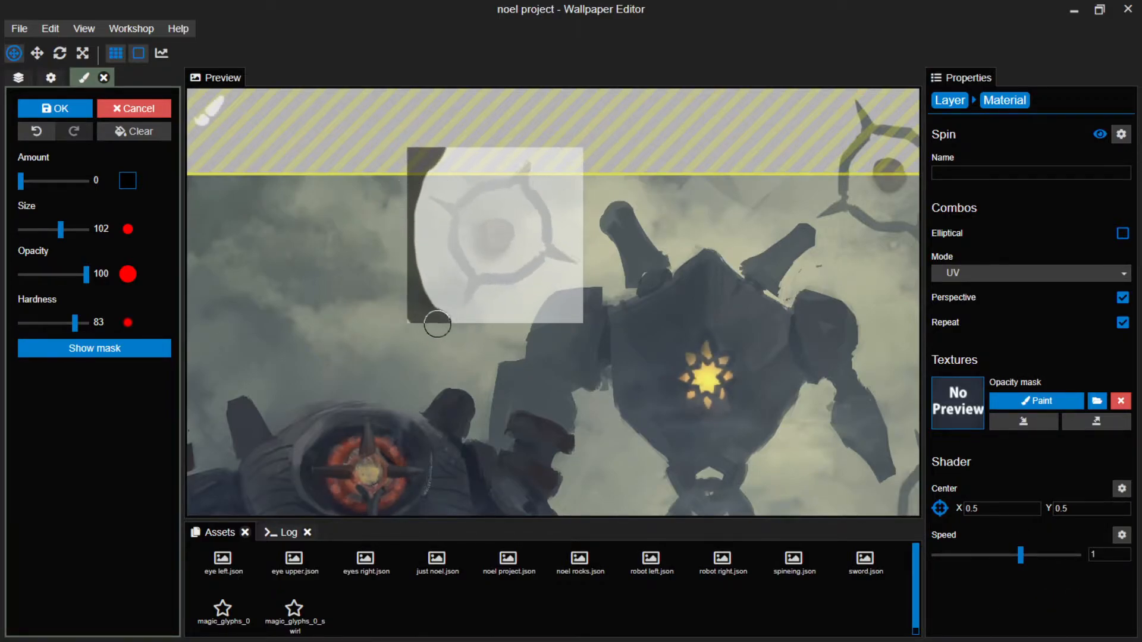
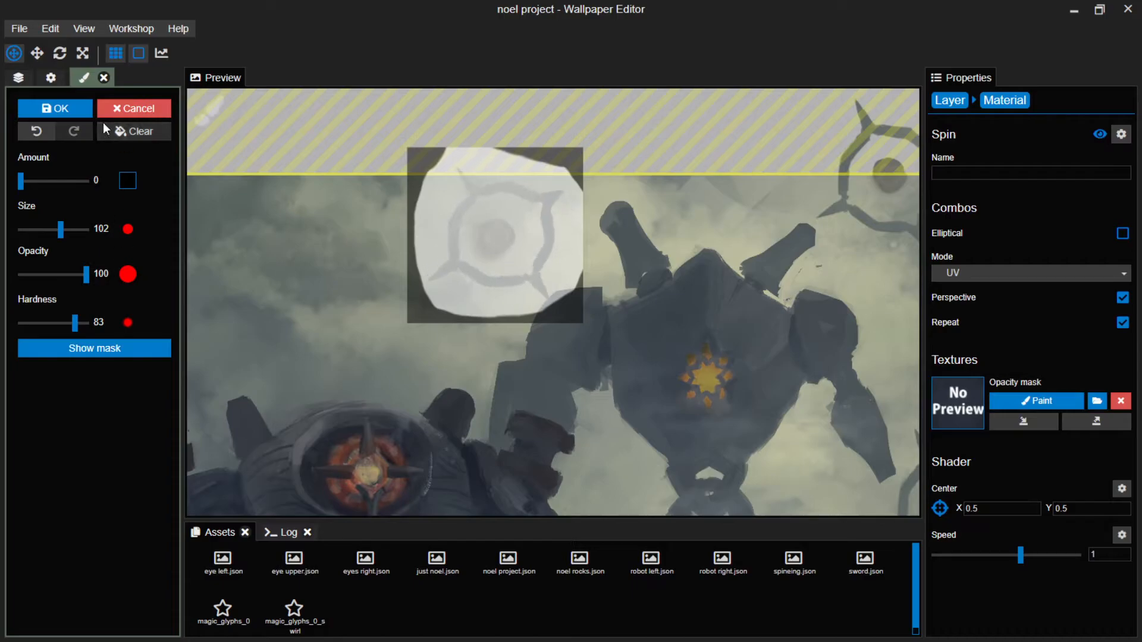
click(41, 107)
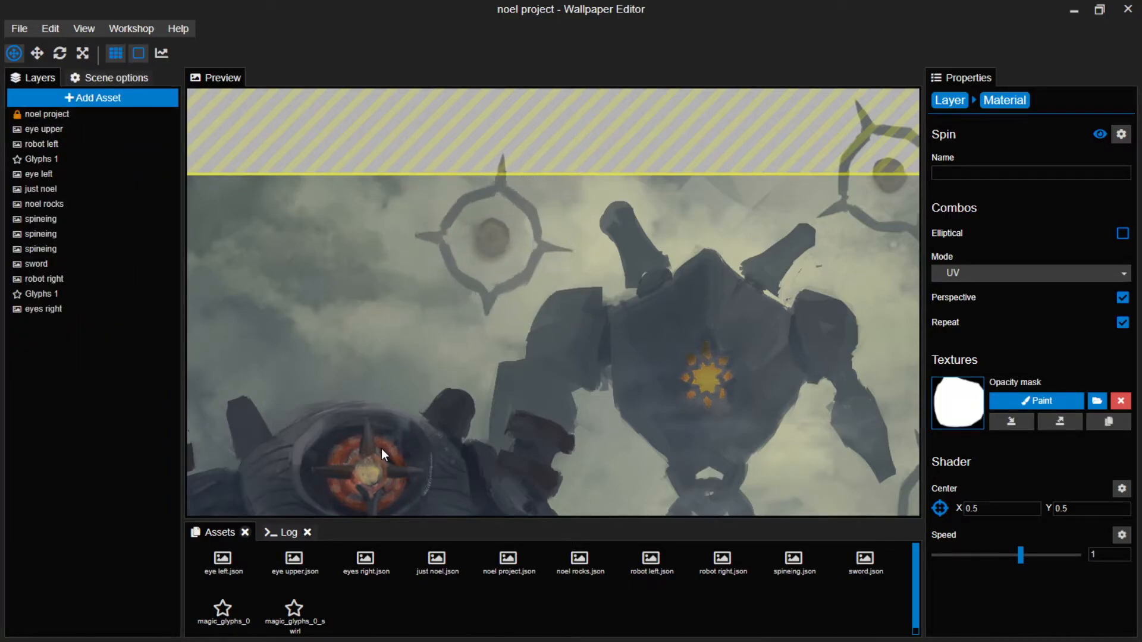
scroll(588, 340, down, 3)
scroll(587, 340, down, 1)
drag(686, 407, 596, 242)
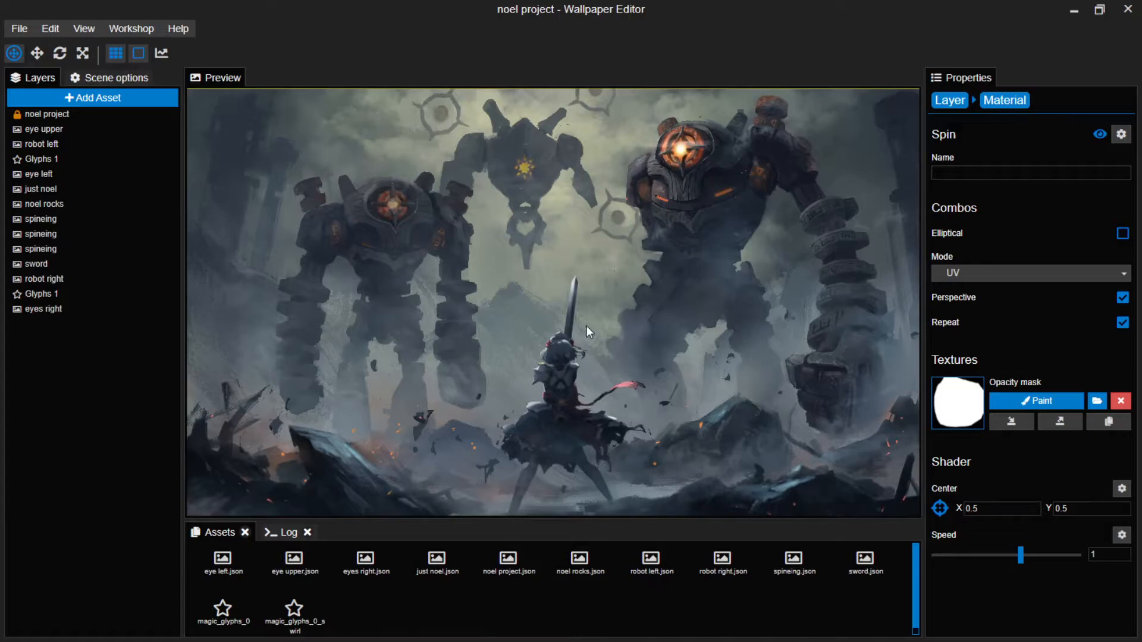
key(ctrl+s)
Delete the two spineing layers that have no Spin effect.
scroll(552, 223, up, 6)
mouse_move(555, 198)
mouse_down()
mouse_move(623, 529)
mouse_move(591, 431)
mouse_up()
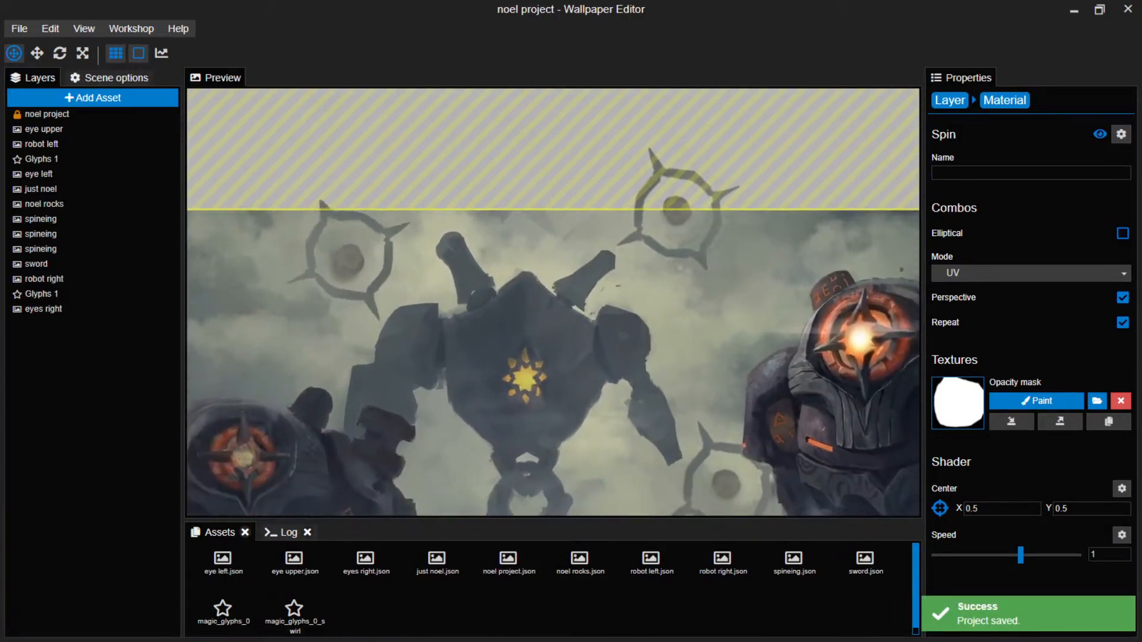
click(62, 232)
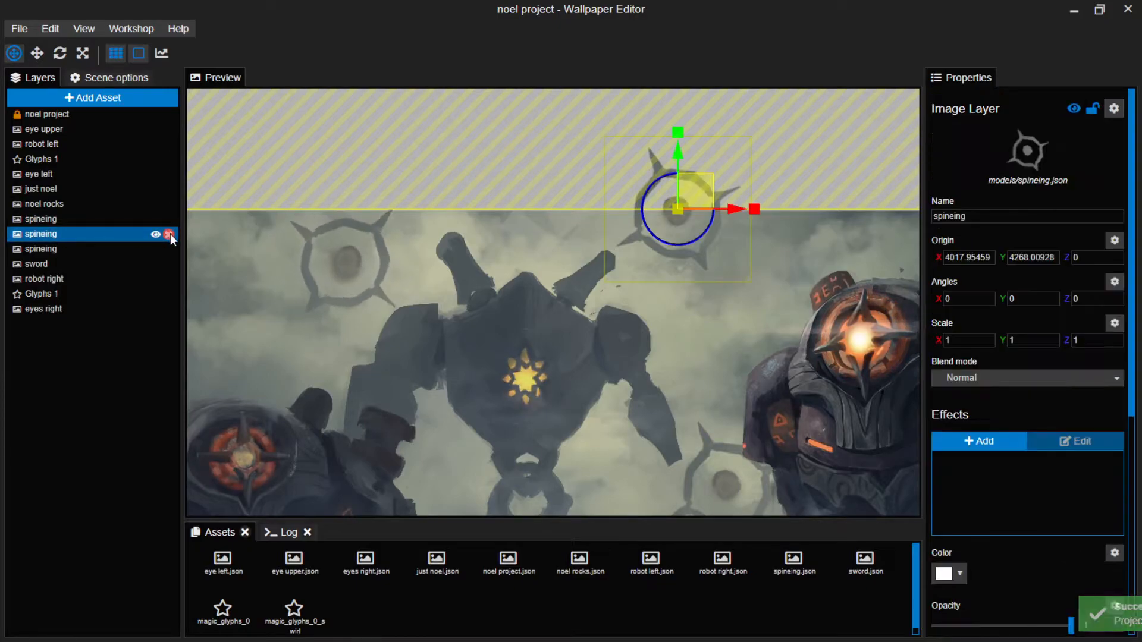
click(169, 233)
click(76, 236)
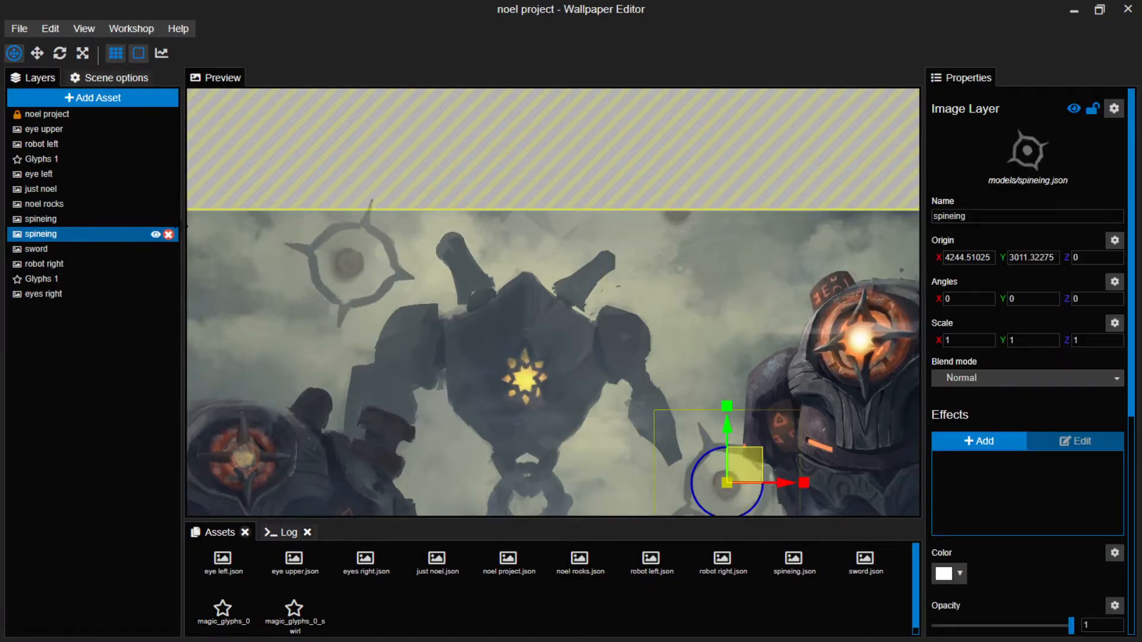
click(170, 234)
Duplicate the remaining spineing layer with its Spin effect twice.
click(85, 216)
right_click(86, 215)
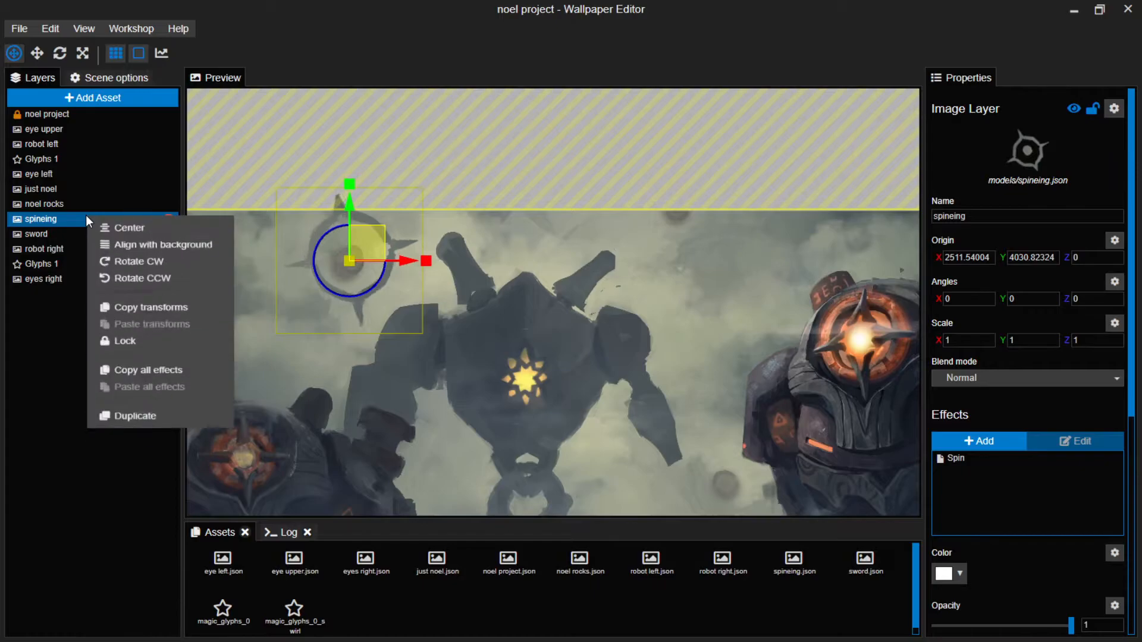
click(143, 433)
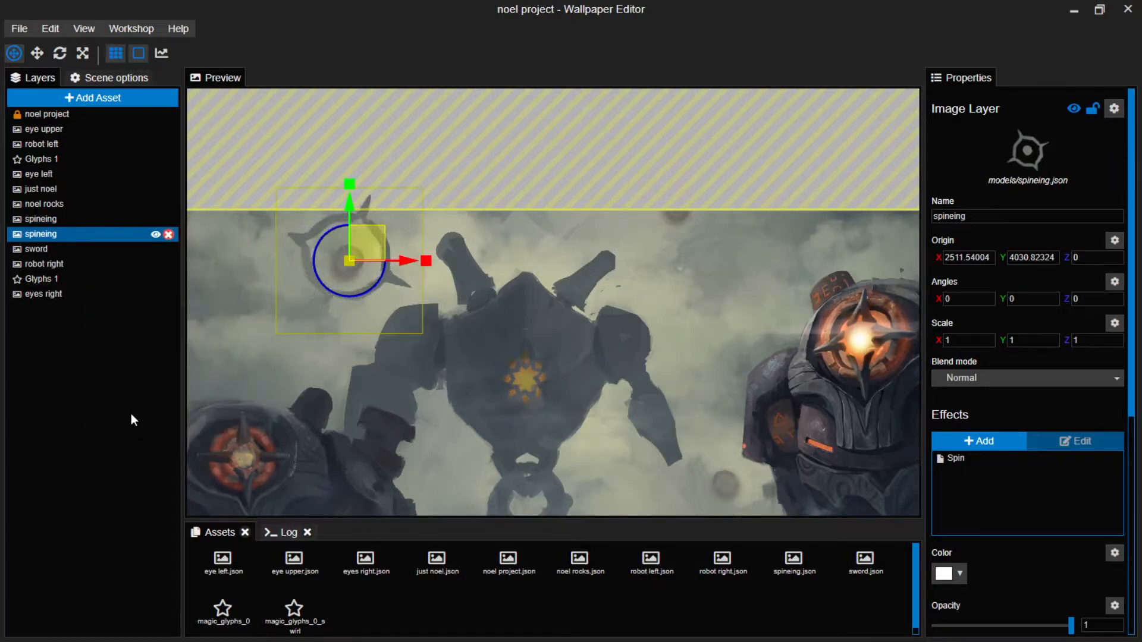
right_click(68, 234)
click(113, 457)
Move one spineing copy to about X 4005, Y 4270 above the upper robot and the other to about X 4234, Y 3014 beside the right robot.
drag(360, 249, 691, 188)
scroll(786, 215, up, 2)
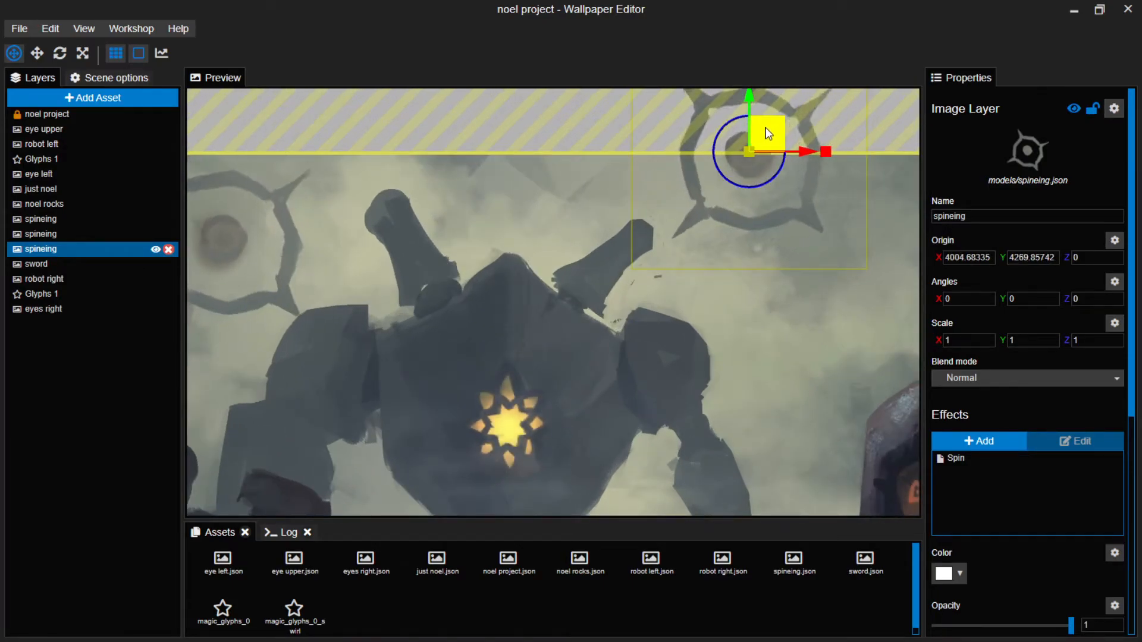
click(75, 233)
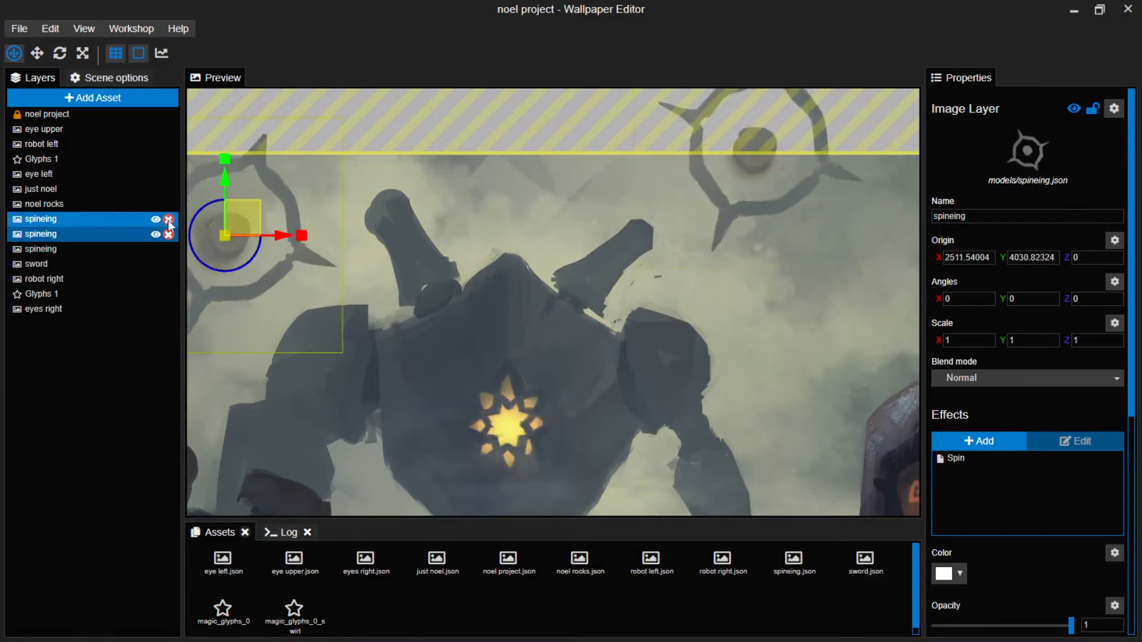
drag(245, 213, 621, 435)
drag(621, 435, 734, 328)
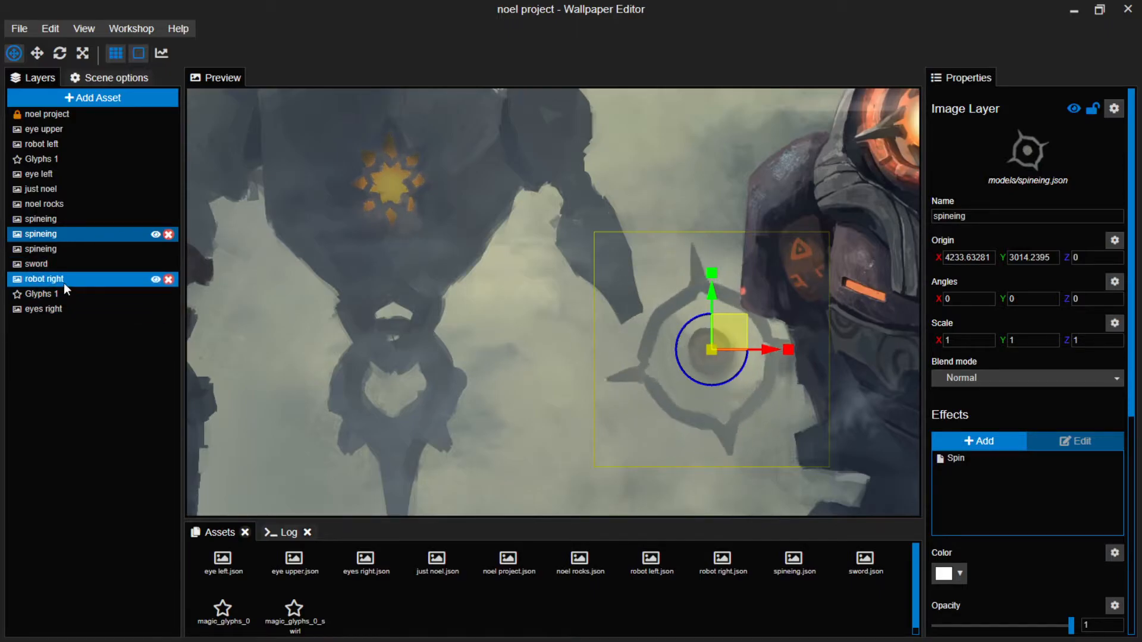
scroll(497, 328, down, 2)
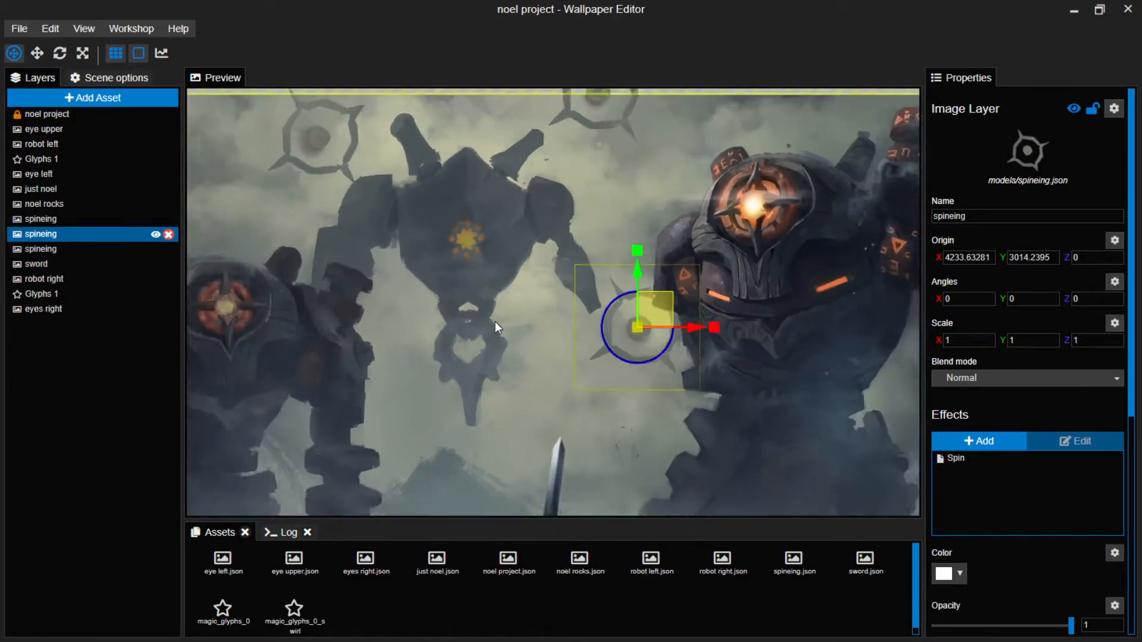
Select the noel project background layer and save the project.
scroll(495, 324, down, 1)
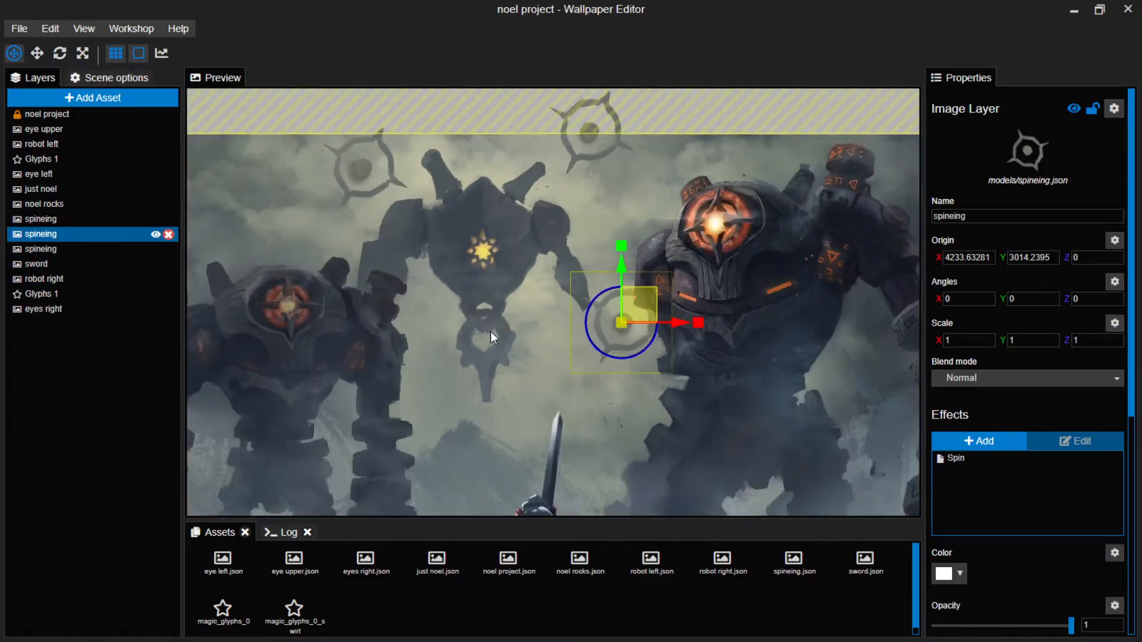
click(56, 113)
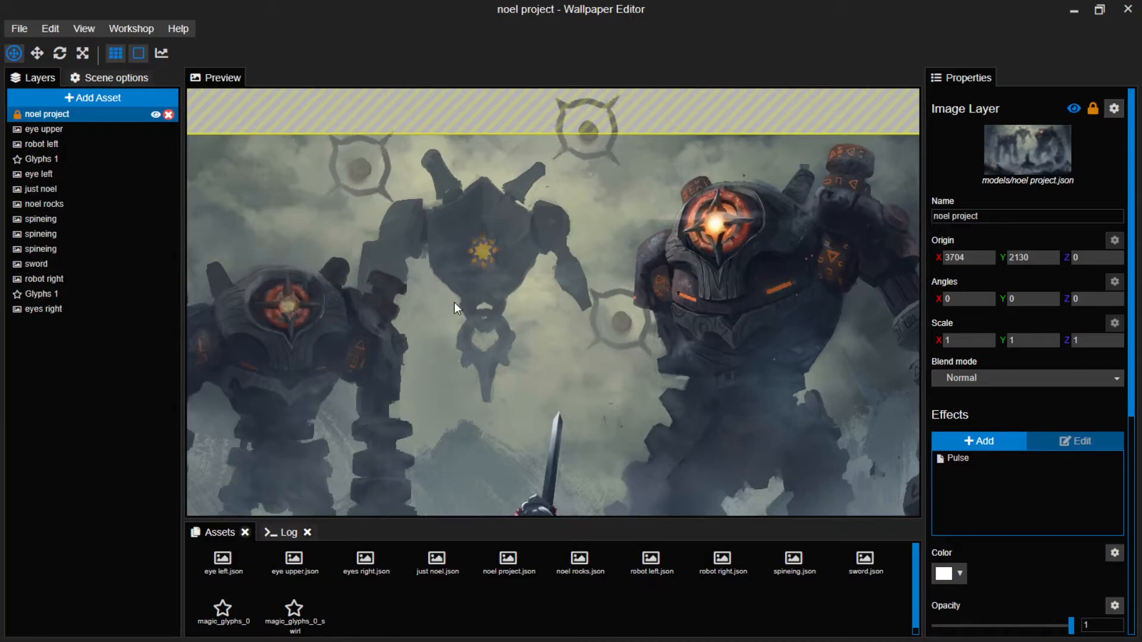
key(ctrl+s)
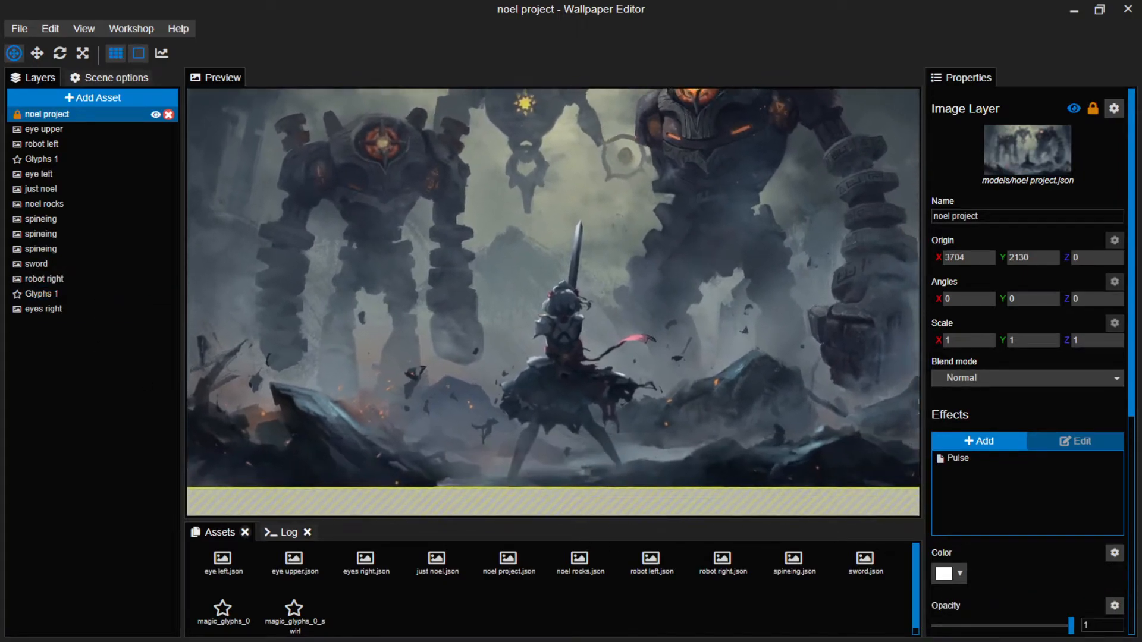
Add a Water Waves effect to the just noel layer.
scroll(595, 348, up, 4)
scroll(681, 334, down, 4)
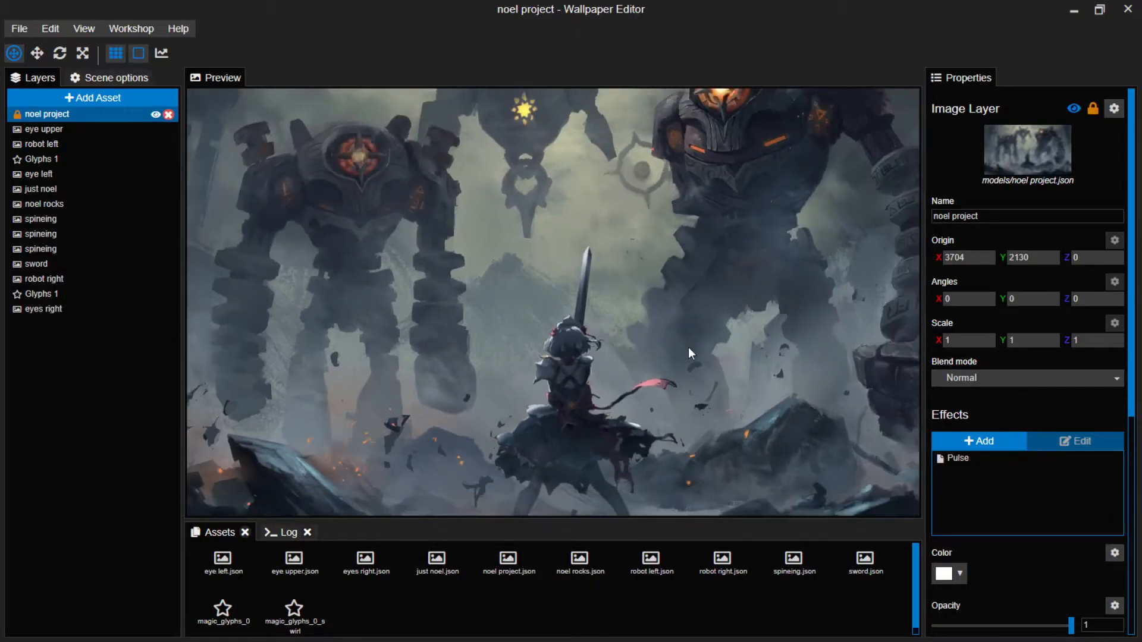
scroll(665, 384, up, 4)
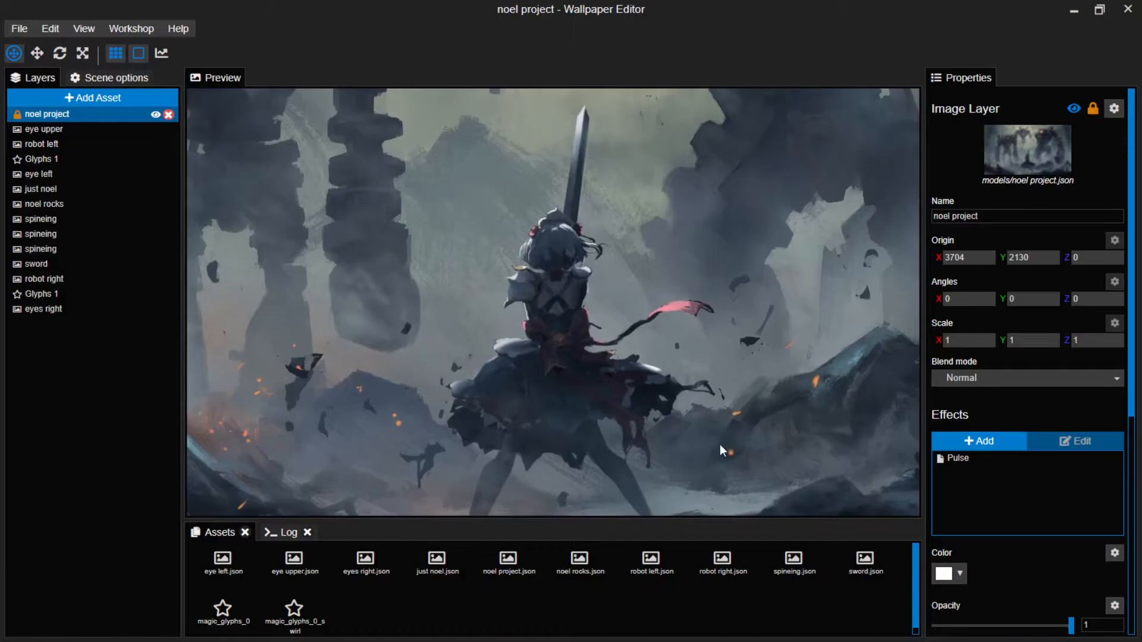
scroll(708, 417, up, 3)
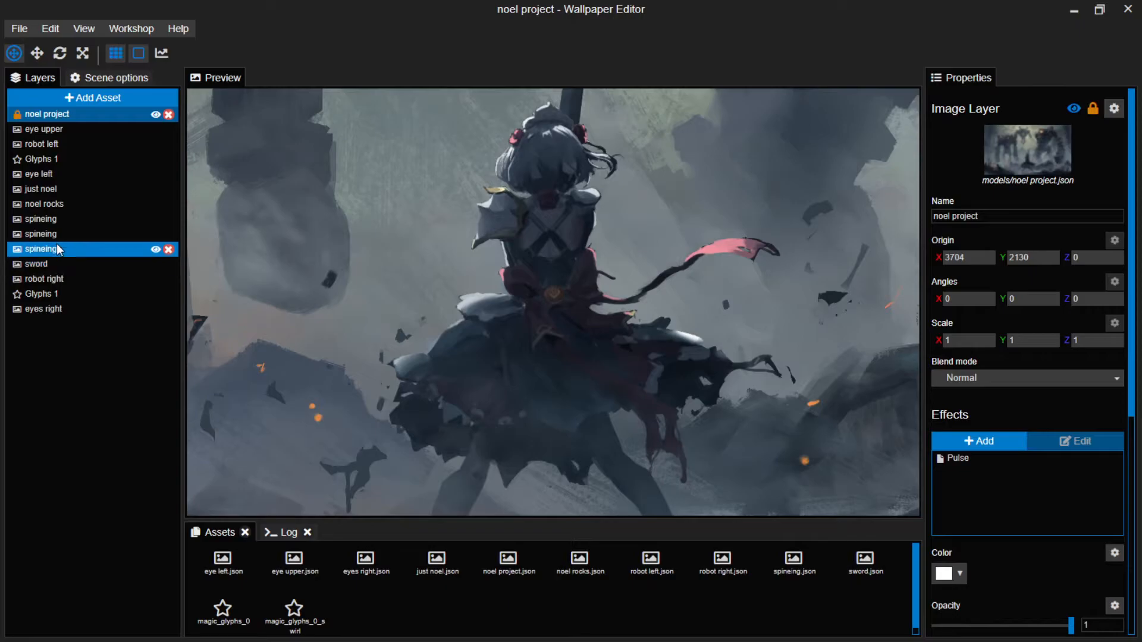
click(62, 189)
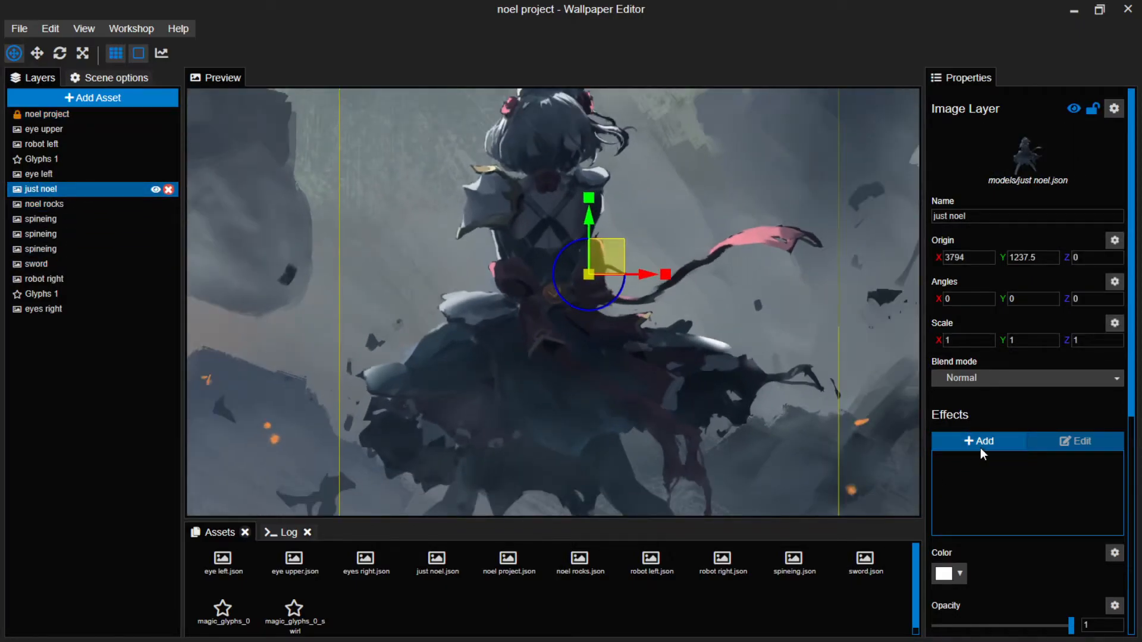
click(980, 448)
click(343, 213)
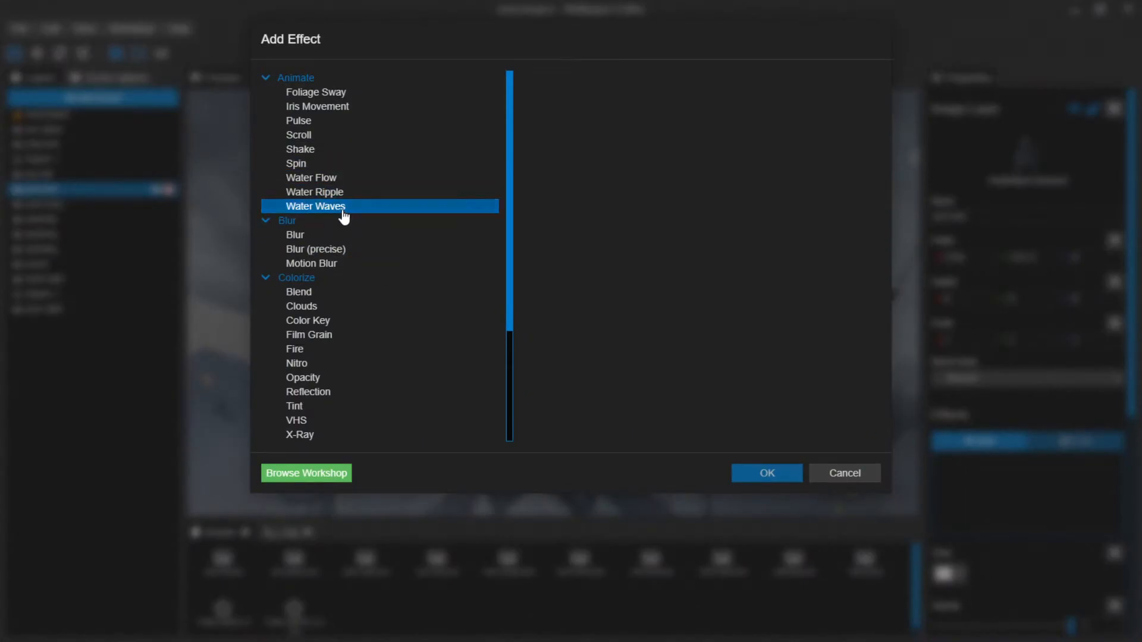
click(330, 191)
click(331, 177)
click(334, 210)
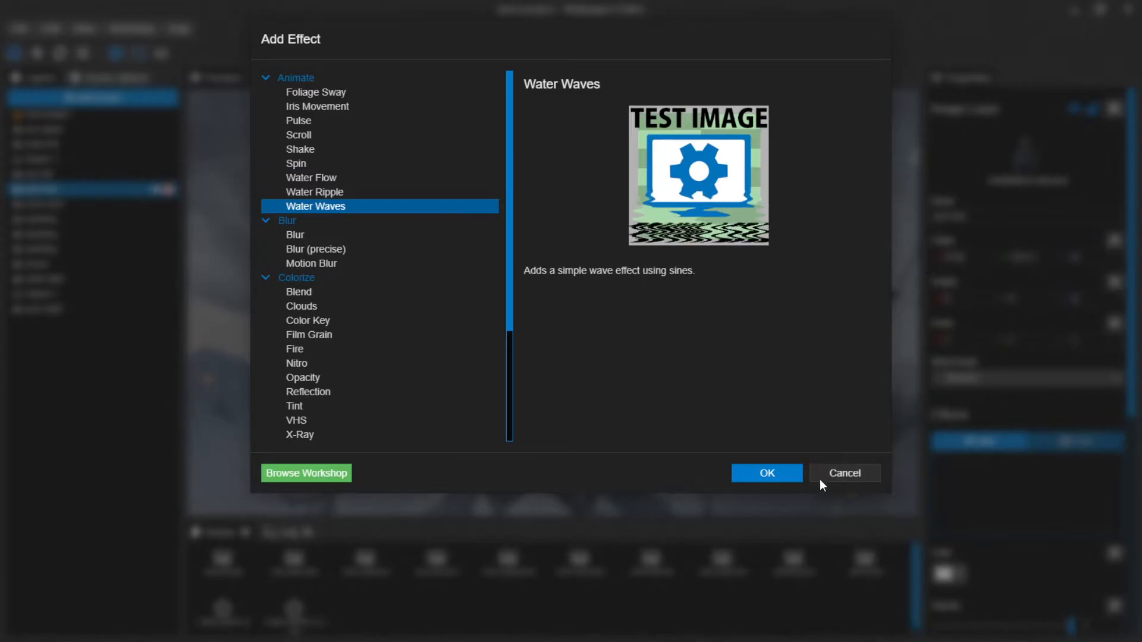
click(765, 475)
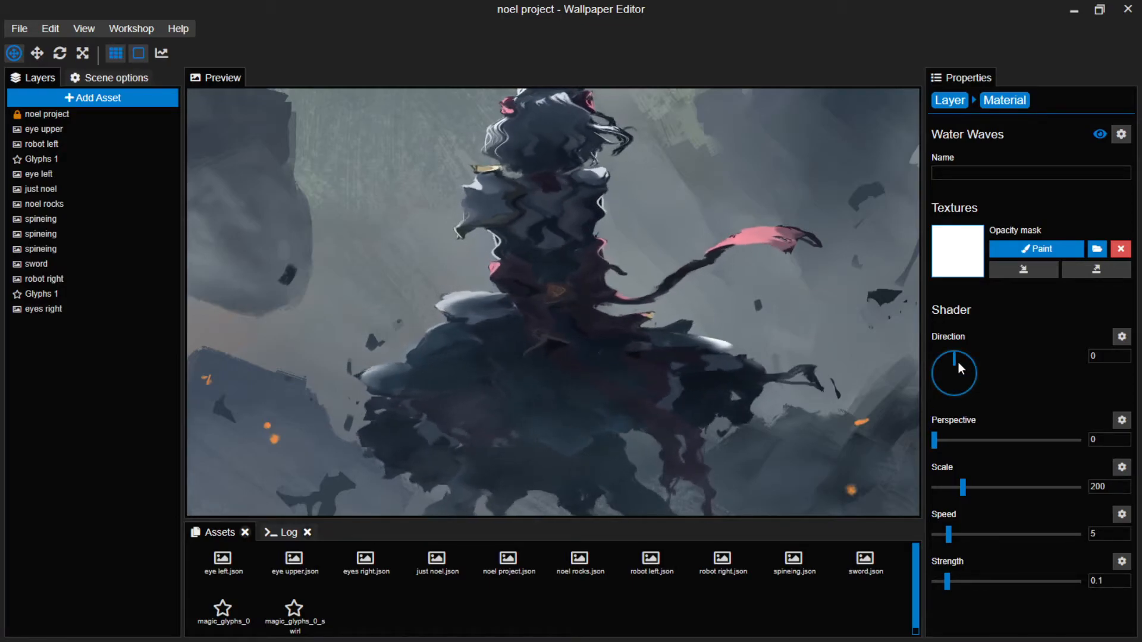
Set the Water Waves direction to 90, the scale to about 14.86 and the speed to about 1.25.
drag(954, 359, 968, 377)
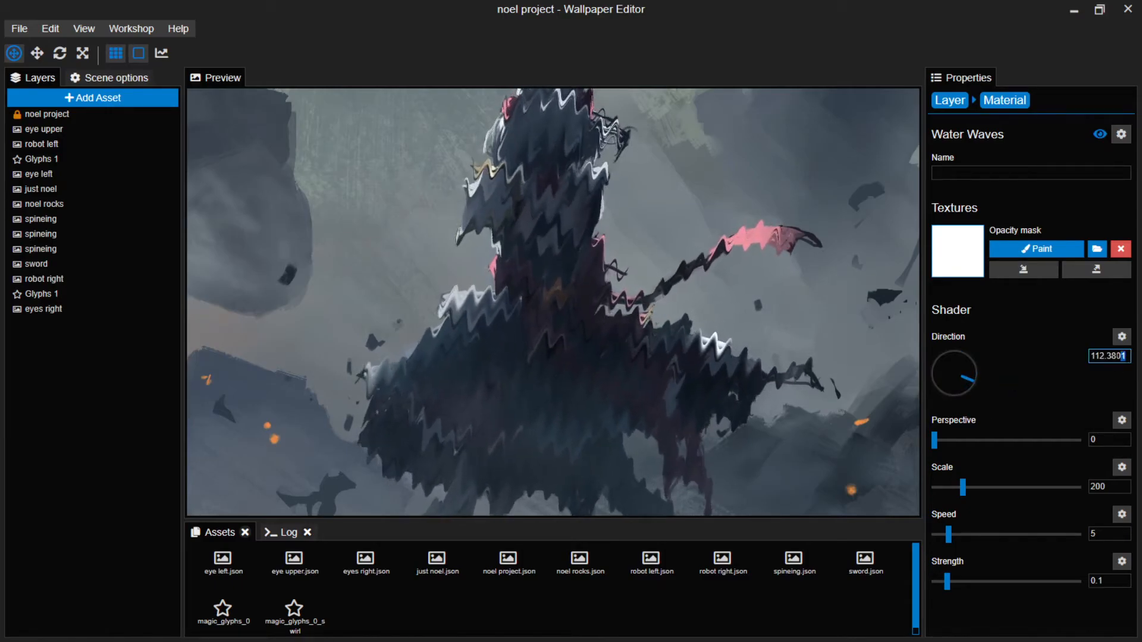
text(90)
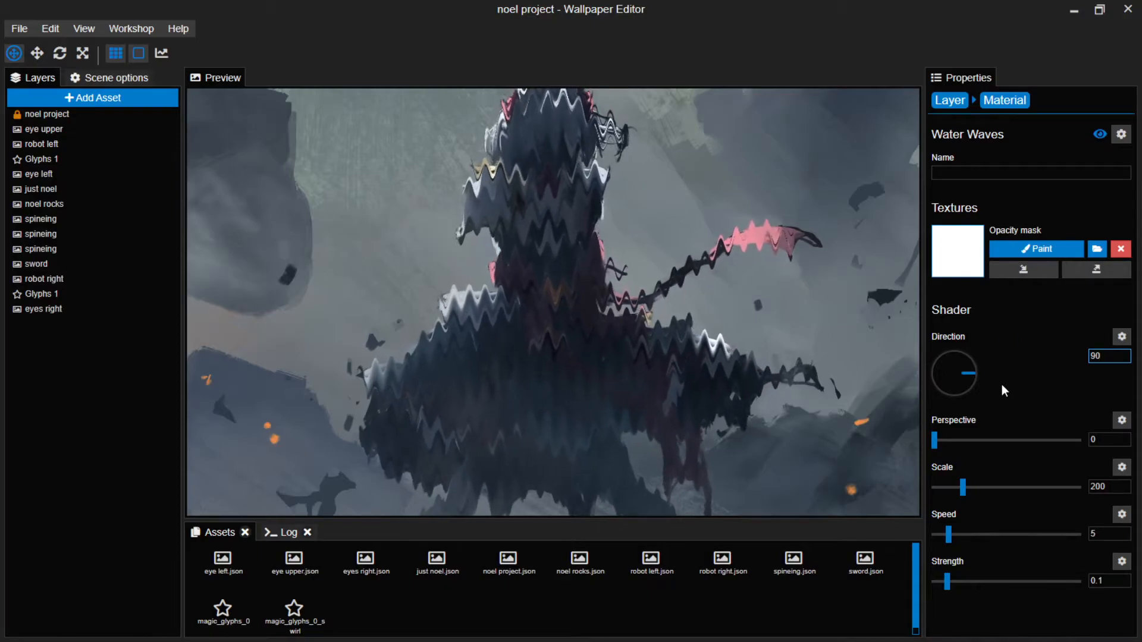
drag(962, 488, 938, 486)
drag(948, 534, 940, 524)
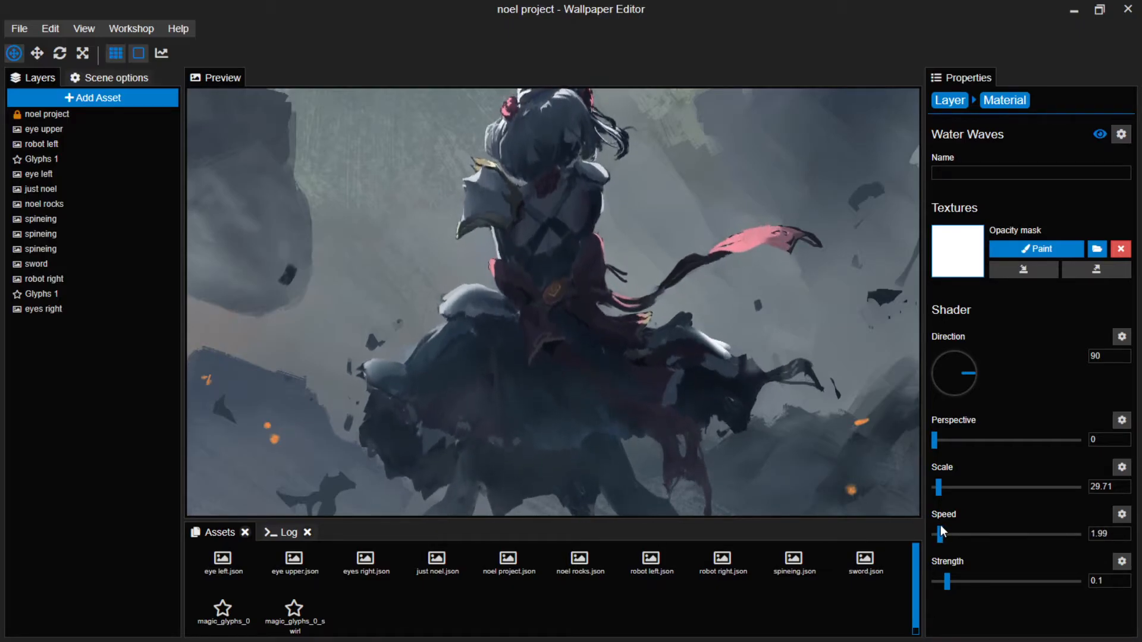
drag(939, 524, 938, 530)
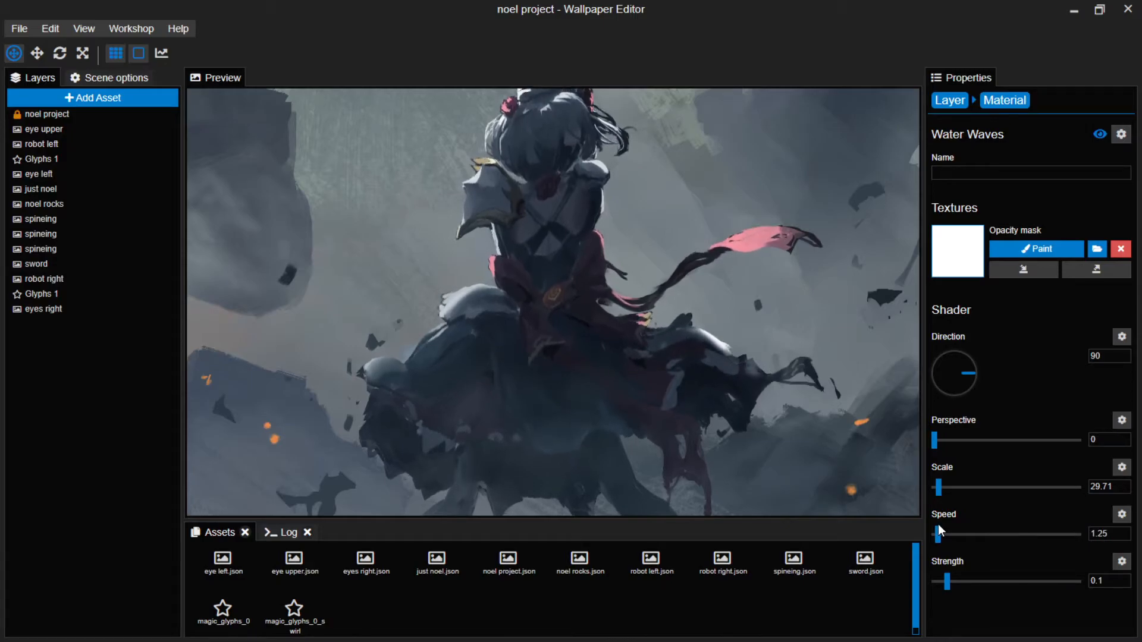
drag(940, 488, 937, 487)
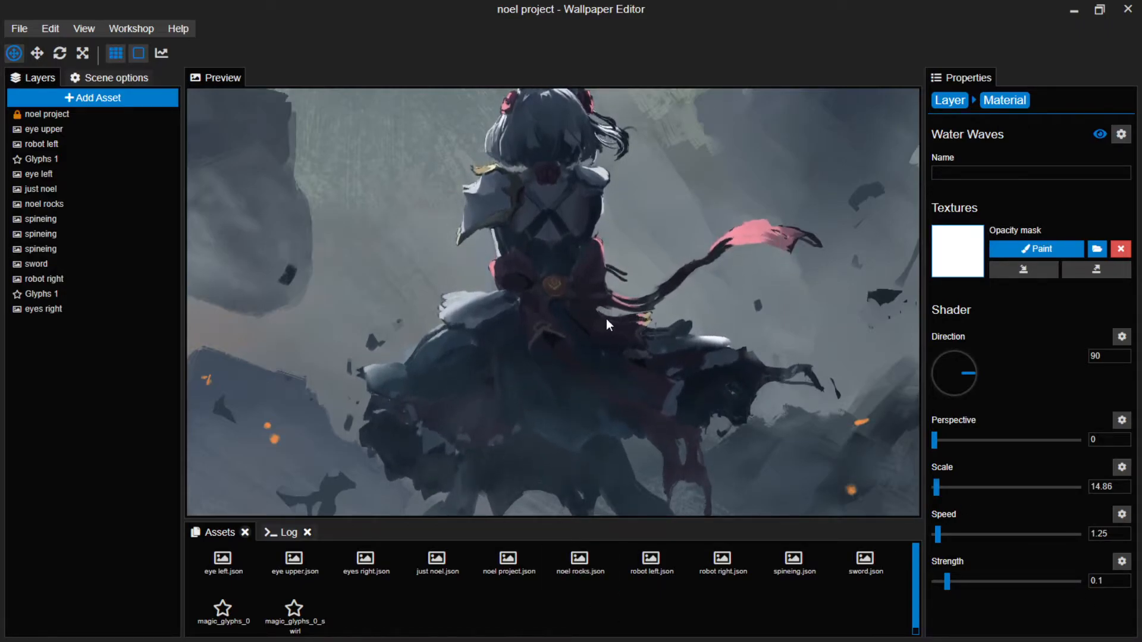
scroll(568, 316, up, 3)
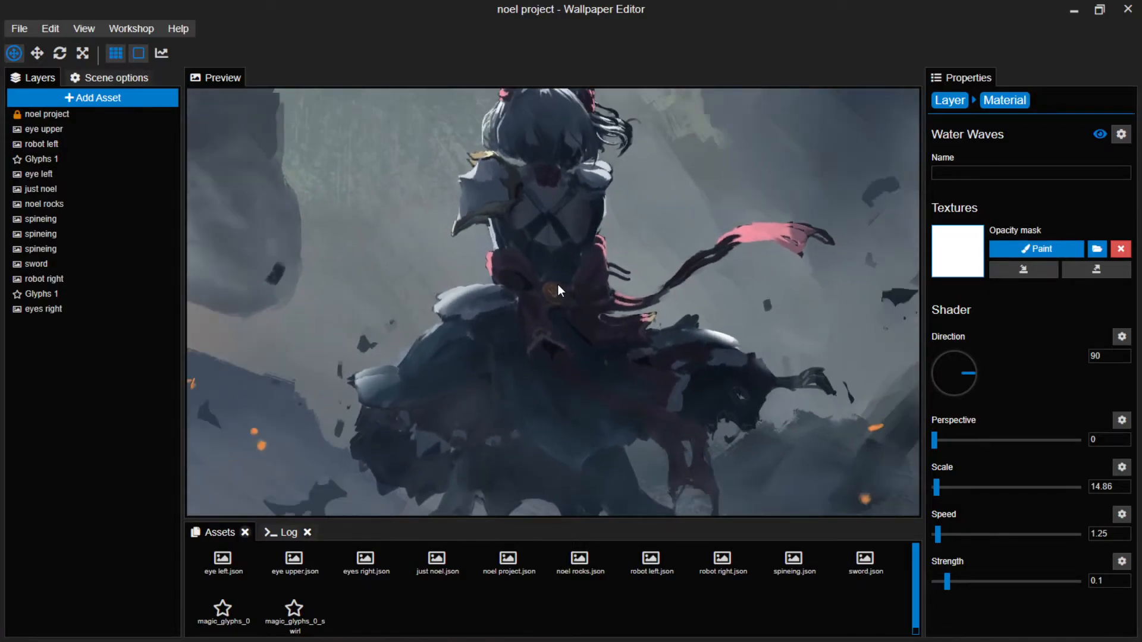
Paint the trailing ribbon into the Water Waves opacity mask at amount 255, with the mask overlay hidden.
click(1075, 275)
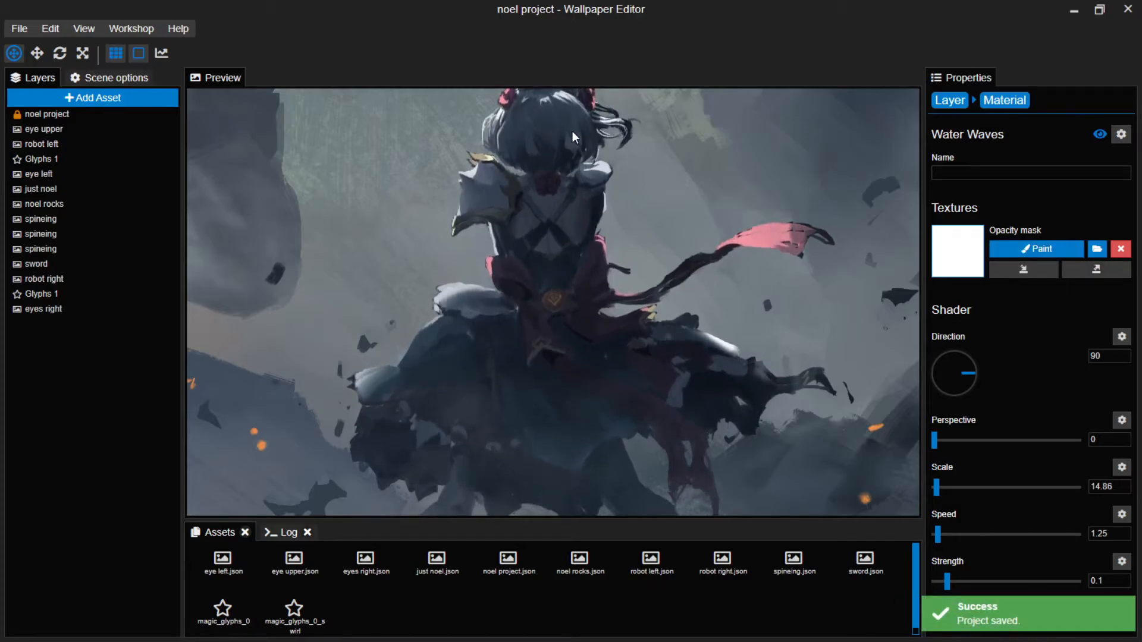
click(1035, 248)
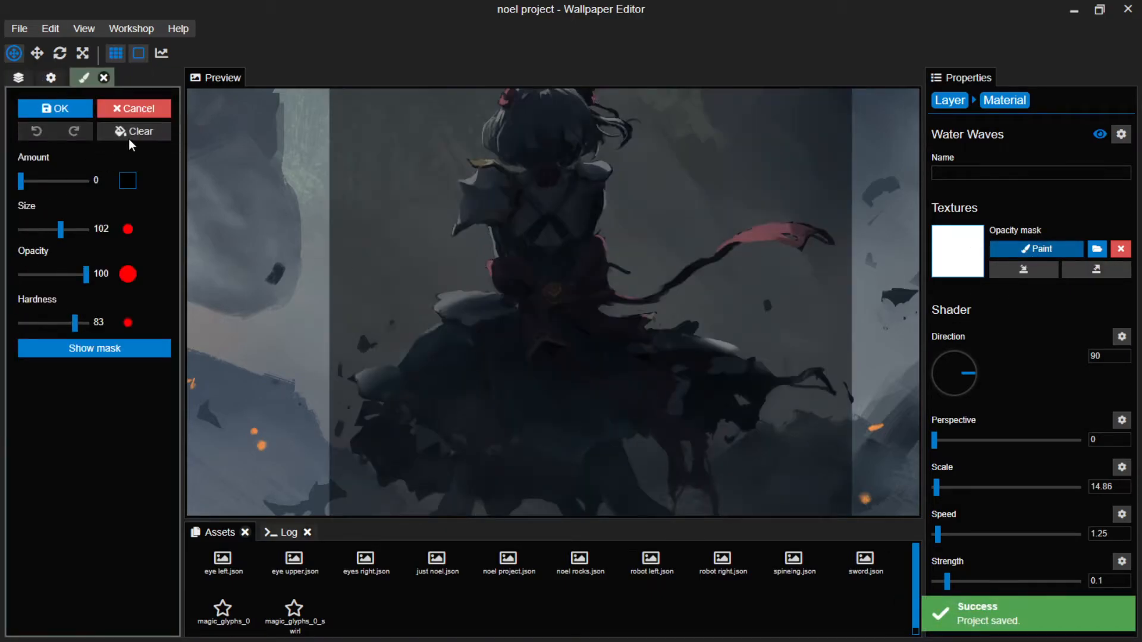
click(104, 350)
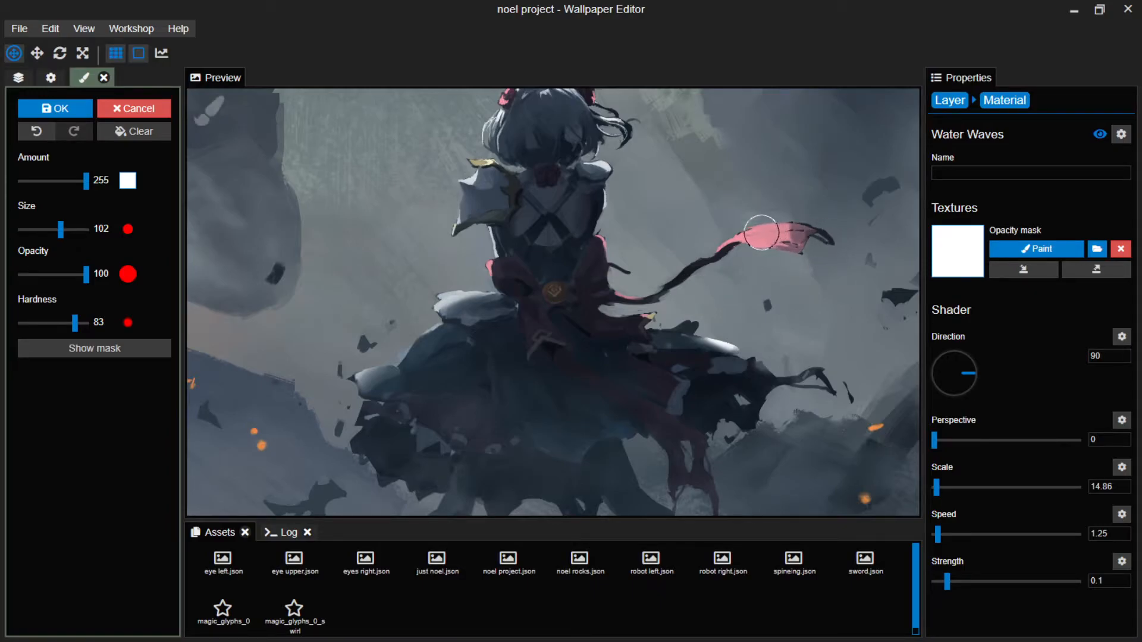
key(ctrl+s)
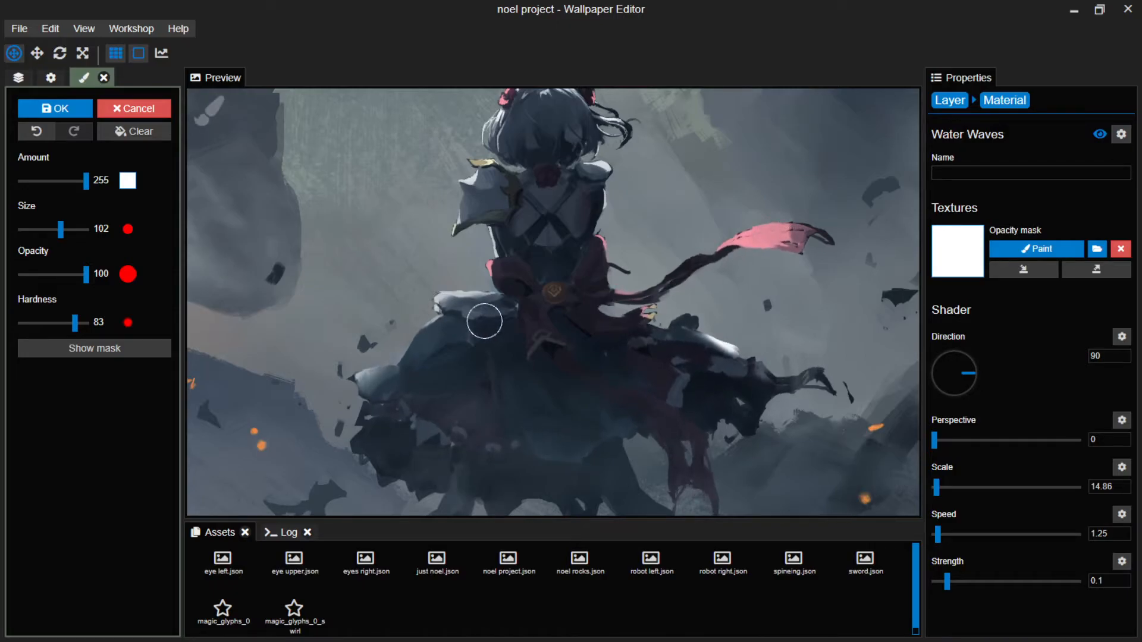
Paint the skirt's ragged edges and the bow at the waist into the opacity mask.
mouse_move(371, 386)
mouse_down()
mouse_move(381, 447)
mouse_move(421, 473)
mouse_move(350, 439)
mouse_move(423, 487)
mouse_move(446, 461)
mouse_up()
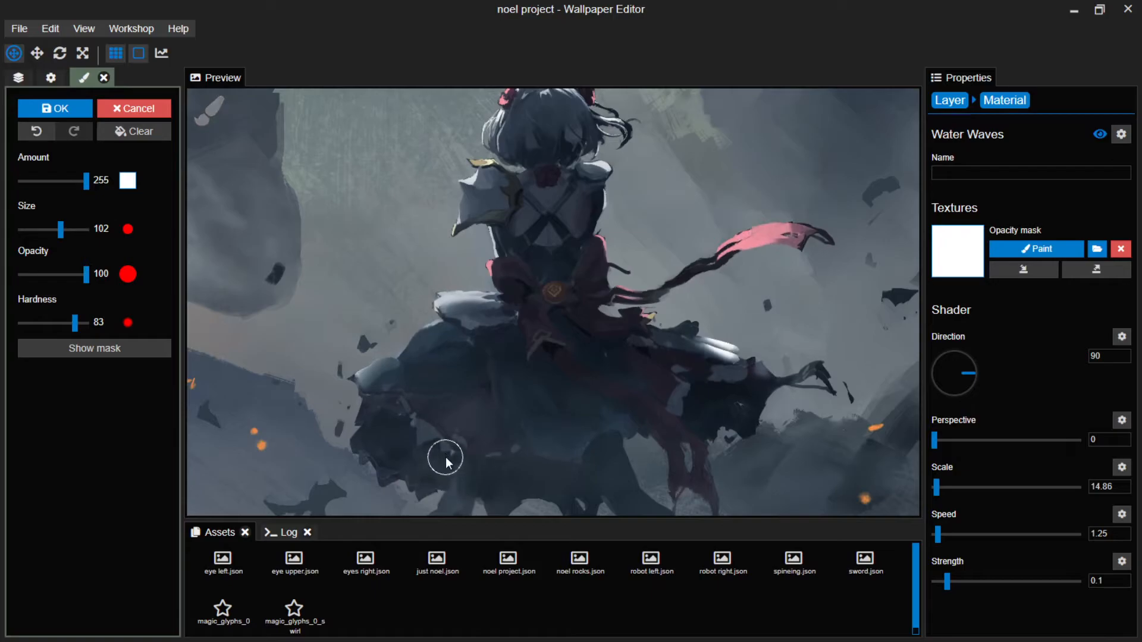
scroll(450, 455, down, 3)
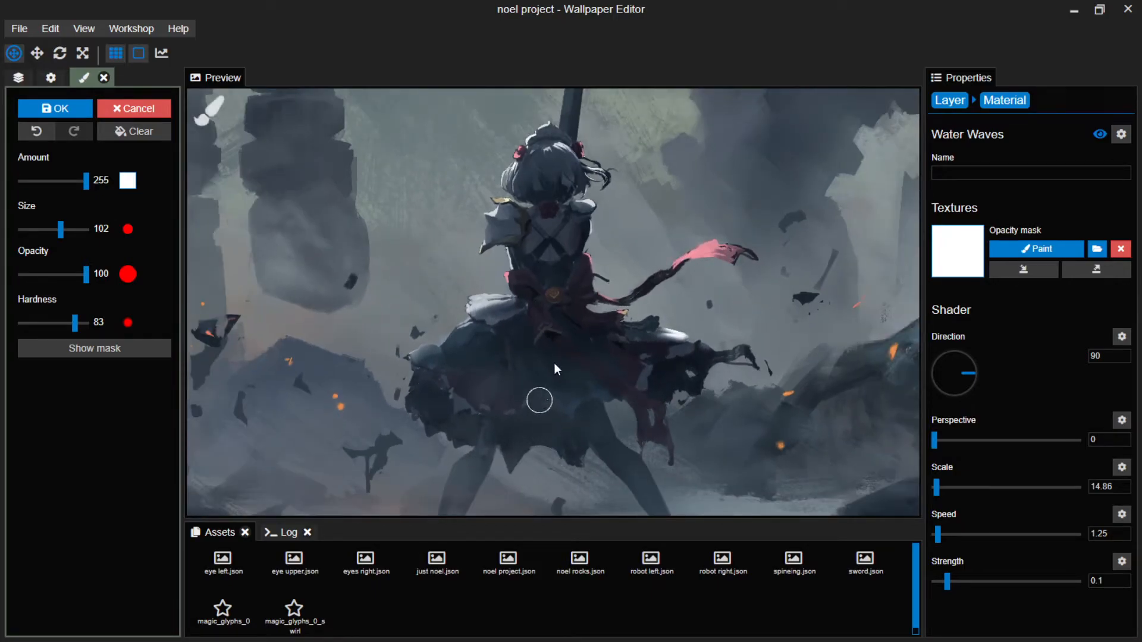
scroll(569, 337, up, 3)
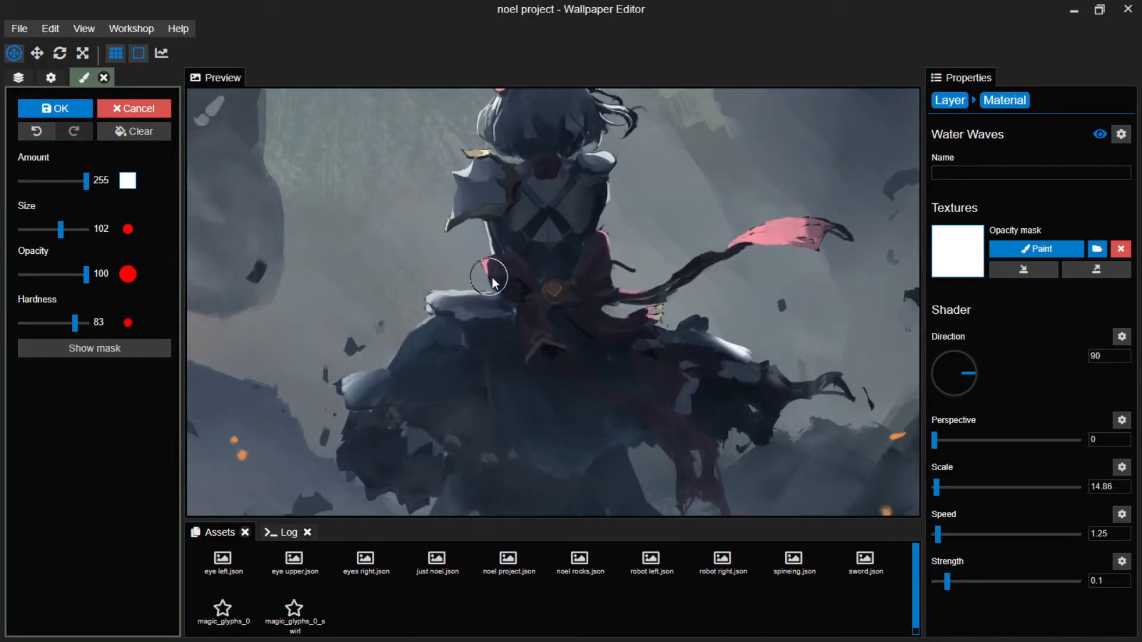
drag(496, 274, 510, 276)
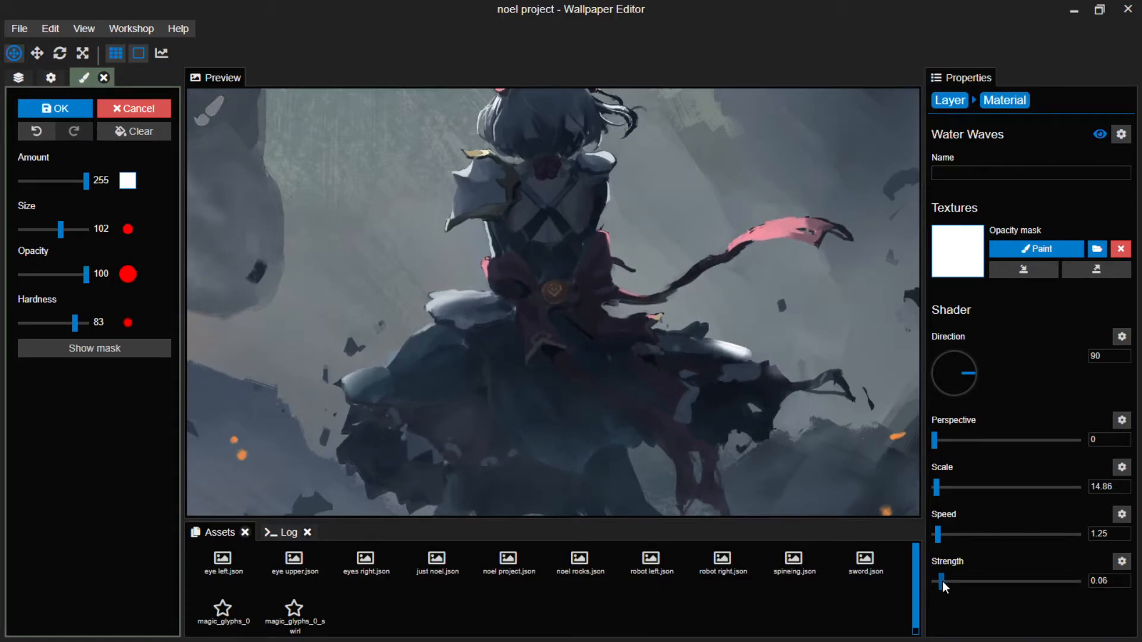
Set the wave strength to 0.08, fill the unpainted gaps across the skirt with the mask overlay shown, and save the project.
drag(943, 582, 964, 582)
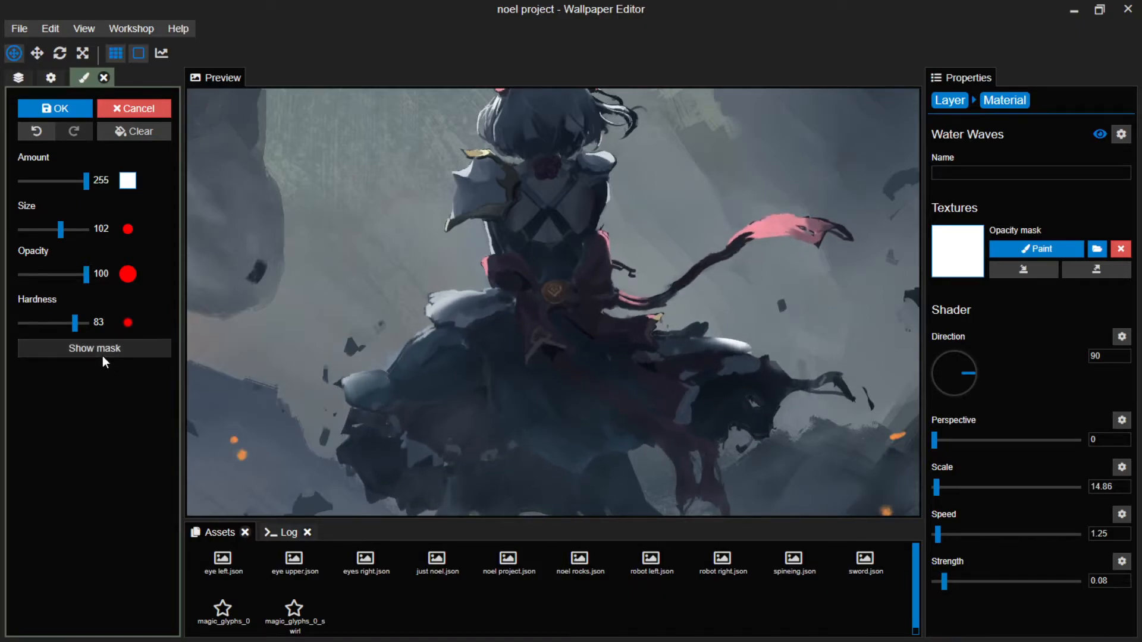
click(138, 349)
mouse_move(439, 362)
mouse_down()
mouse_move(474, 349)
mouse_move(642, 340)
mouse_move(540, 377)
mouse_move(409, 388)
mouse_up()
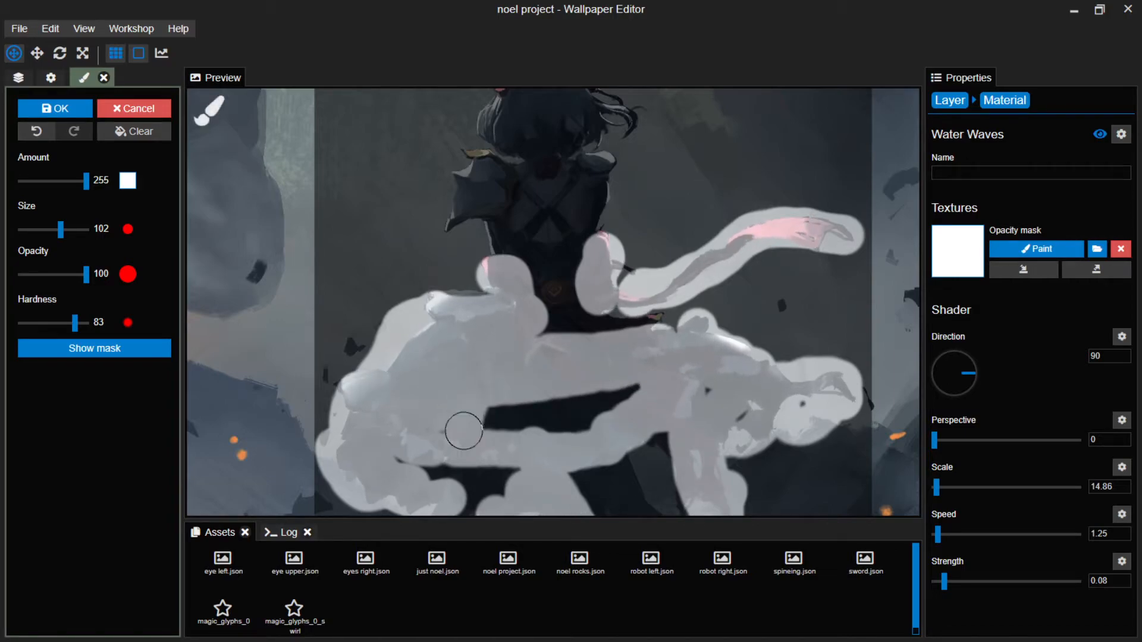
drag(463, 430, 546, 430)
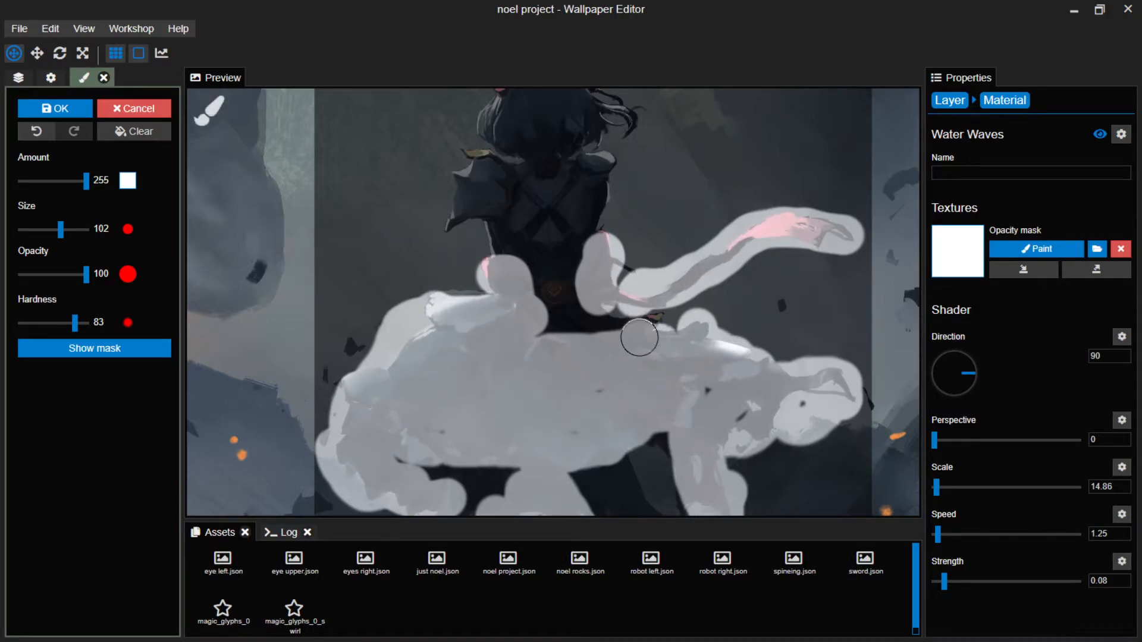
key(ctrl+s)
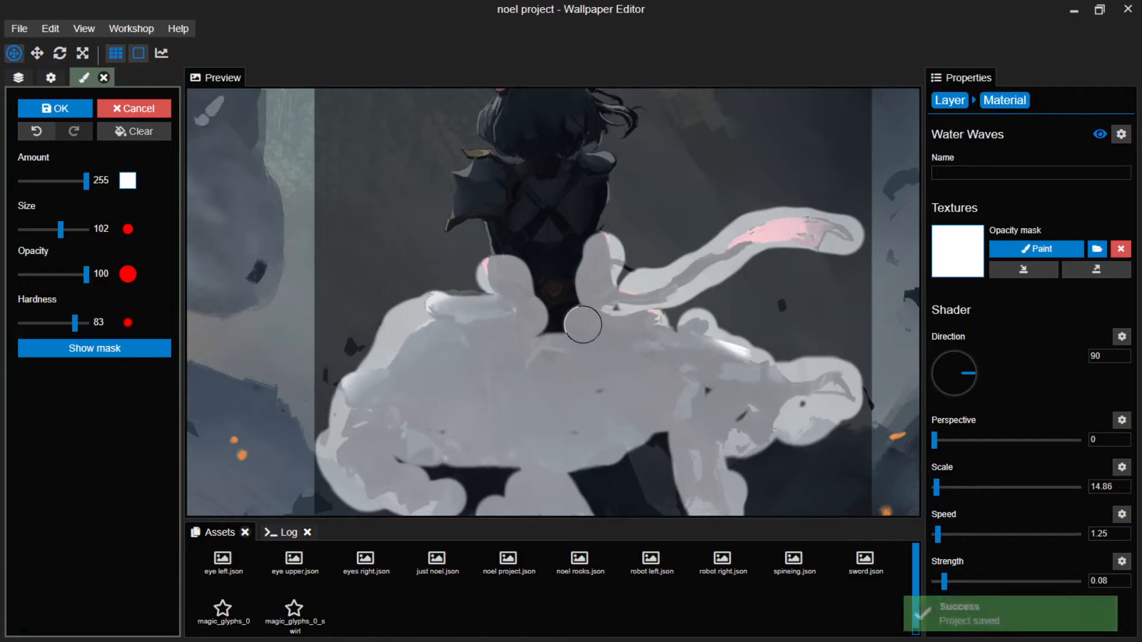
click(123, 356)
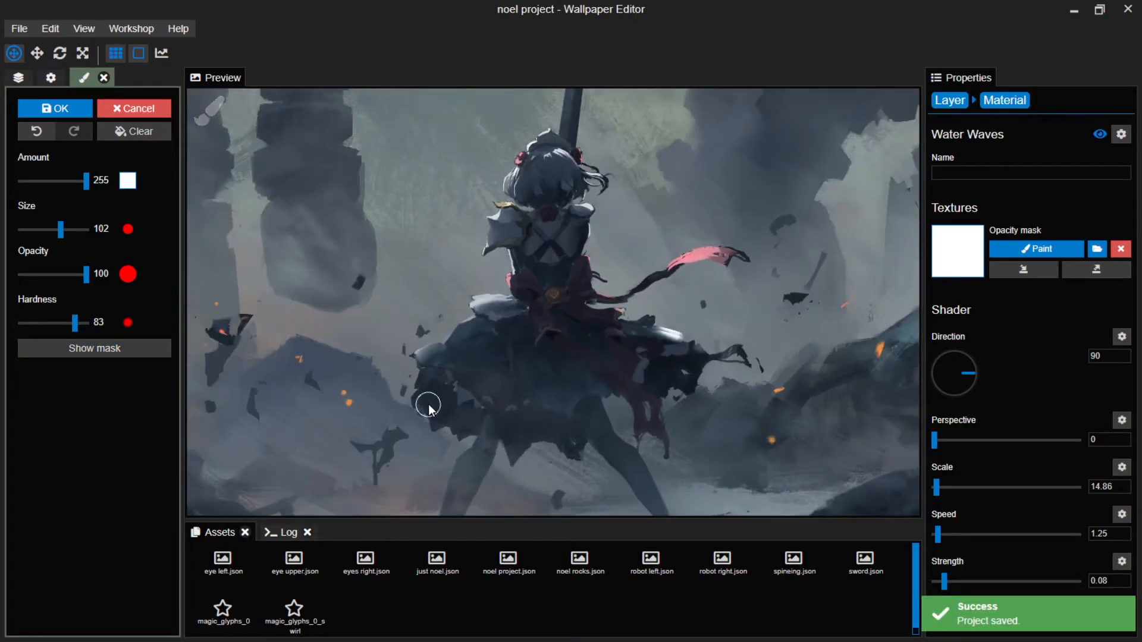
Set the brush amount to 0 for the head area and apply the painted opacity mask.
scroll(428, 404, up, 3)
drag(642, 126, 591, 281)
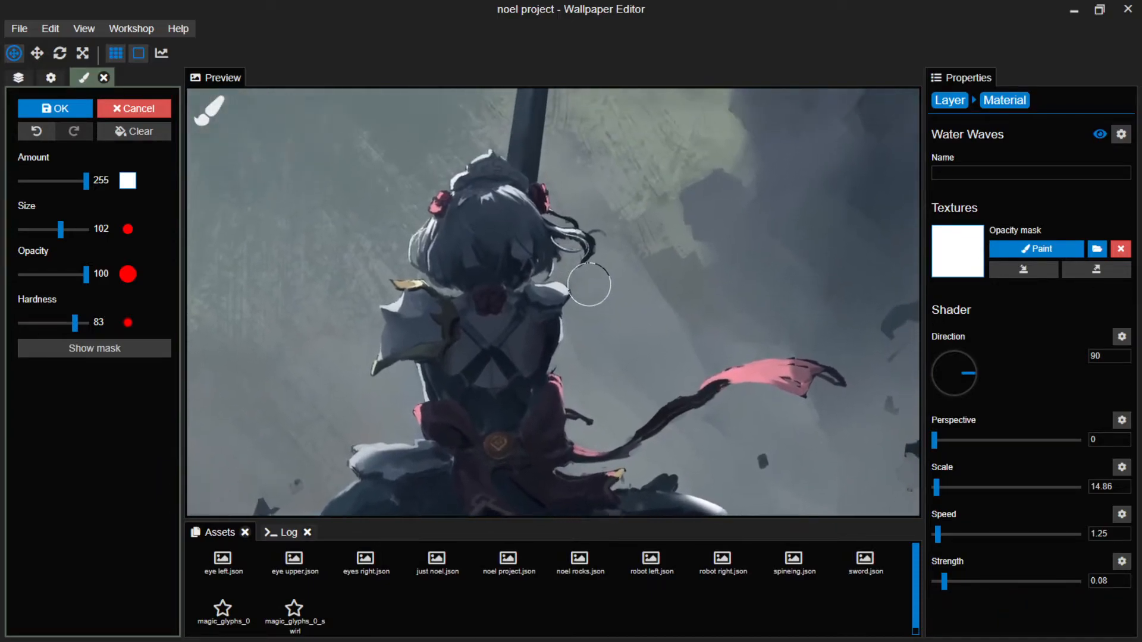
scroll(571, 246, up, 2)
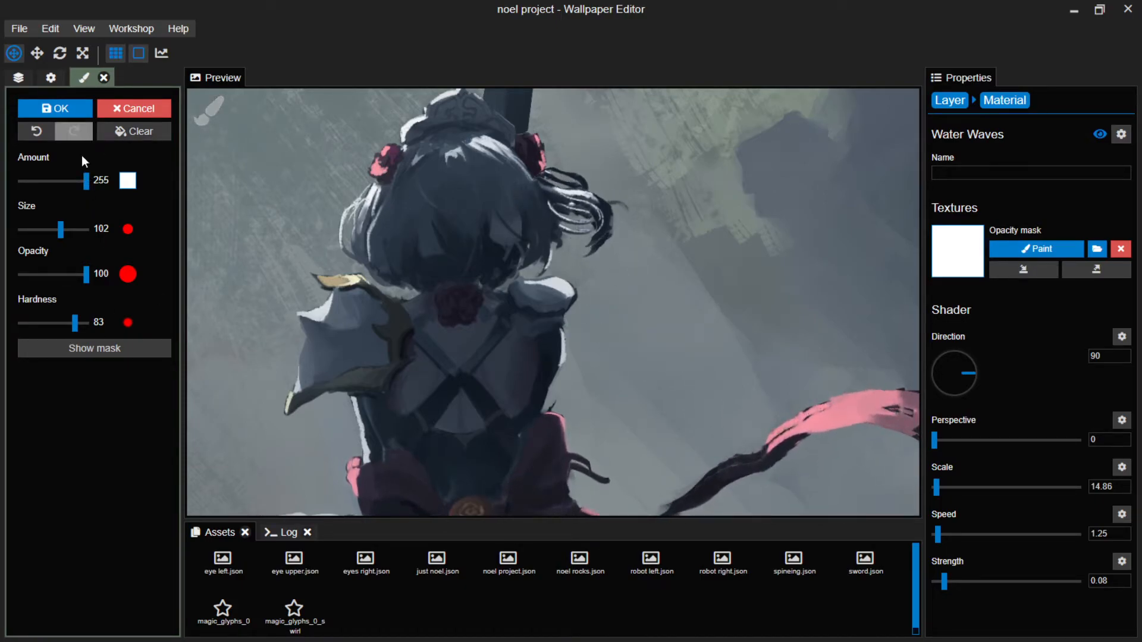
drag(86, 180, 20, 180)
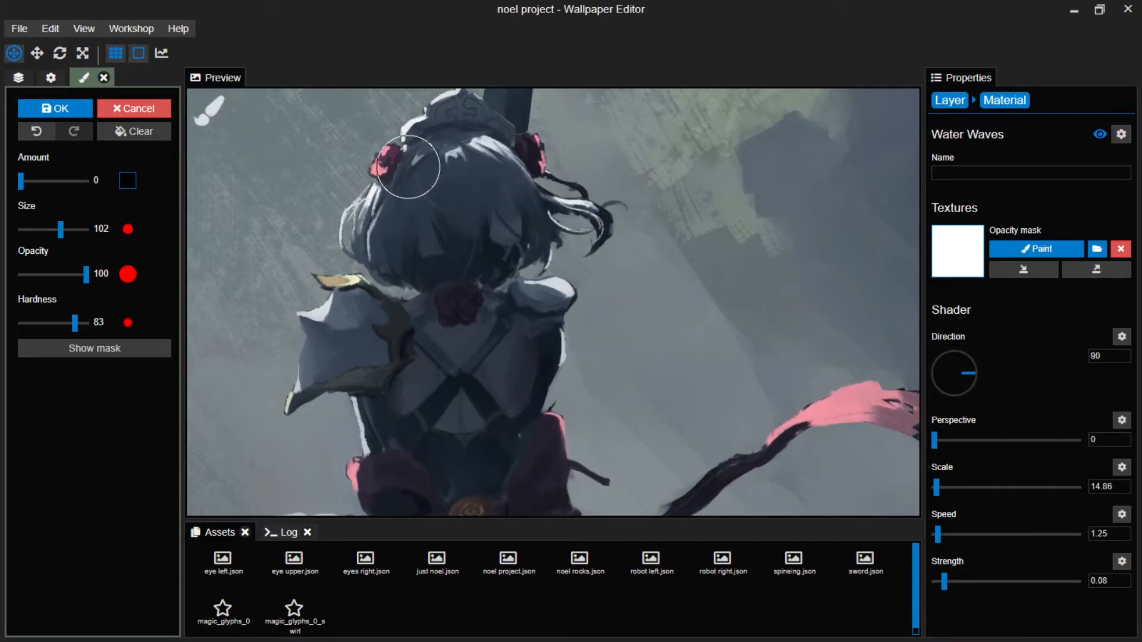
click(51, 111)
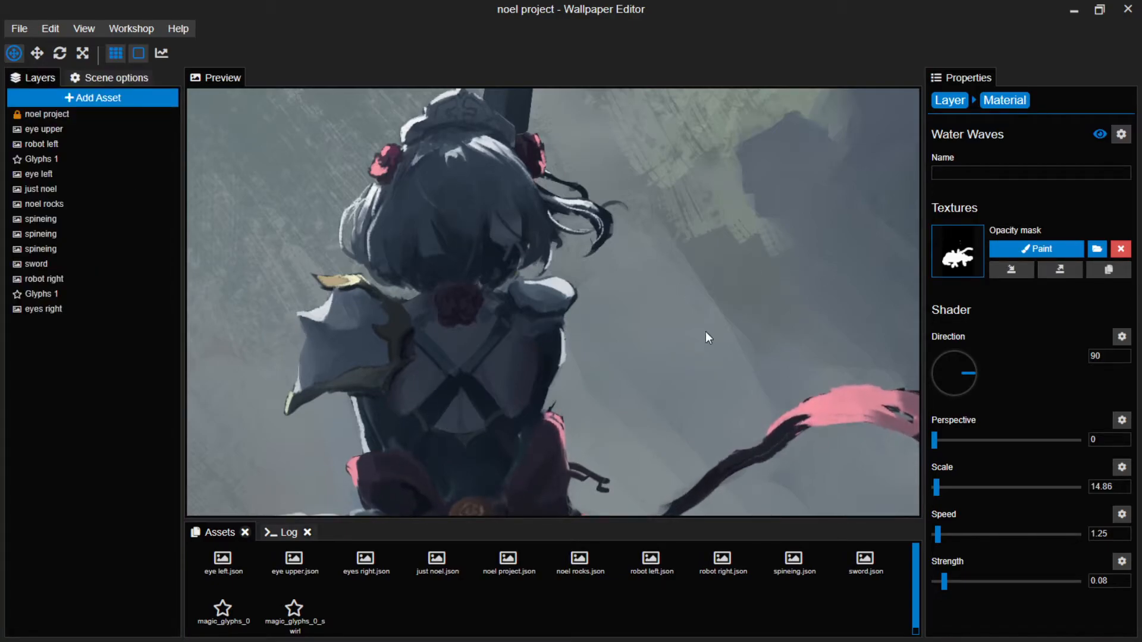
Add a second Water Waves effect to the just noel layer.
click(953, 99)
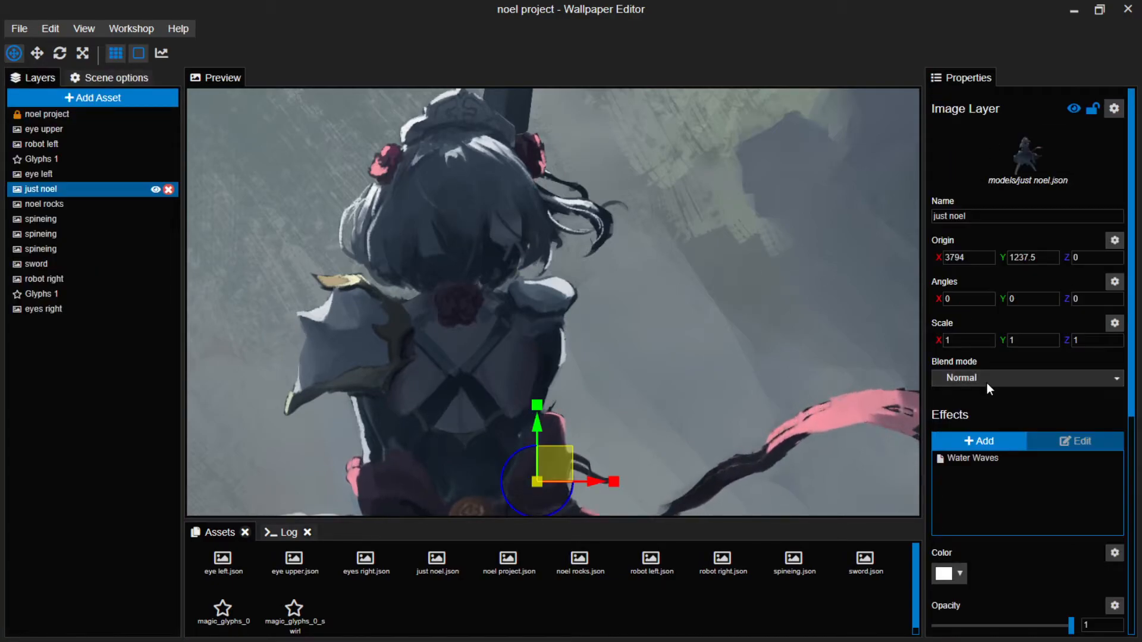
click(980, 443)
click(298, 208)
click(766, 474)
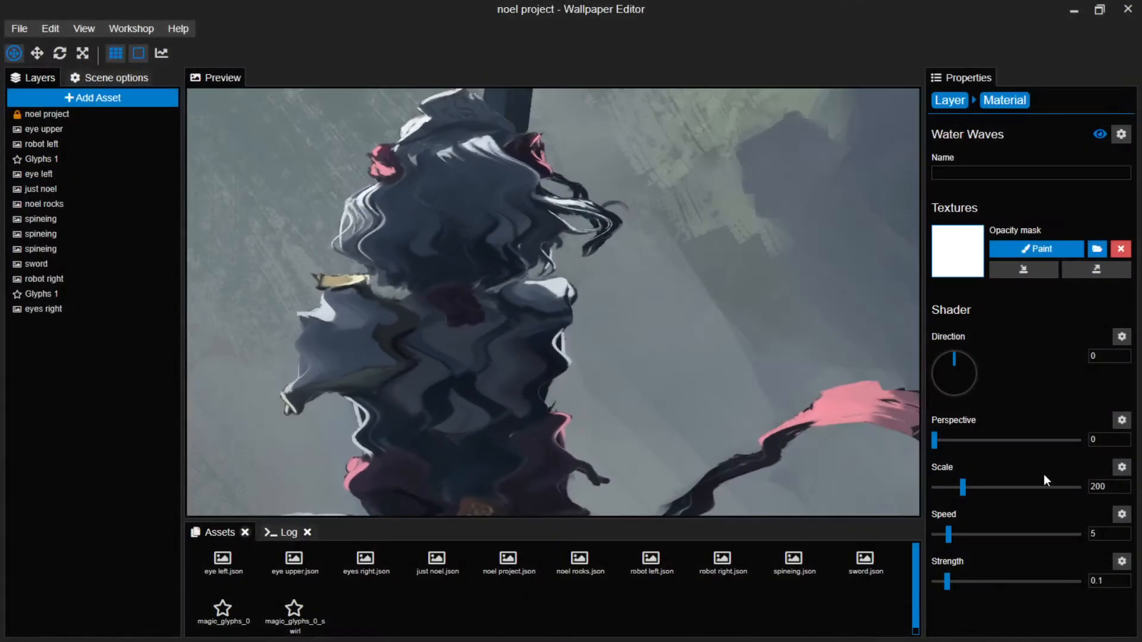
Set the new Water Waves effect to direction 90, scale 9.91 and speed 0.26.
drag(955, 359, 995, 358)
drag(1124, 356, 920, 355)
text(90)
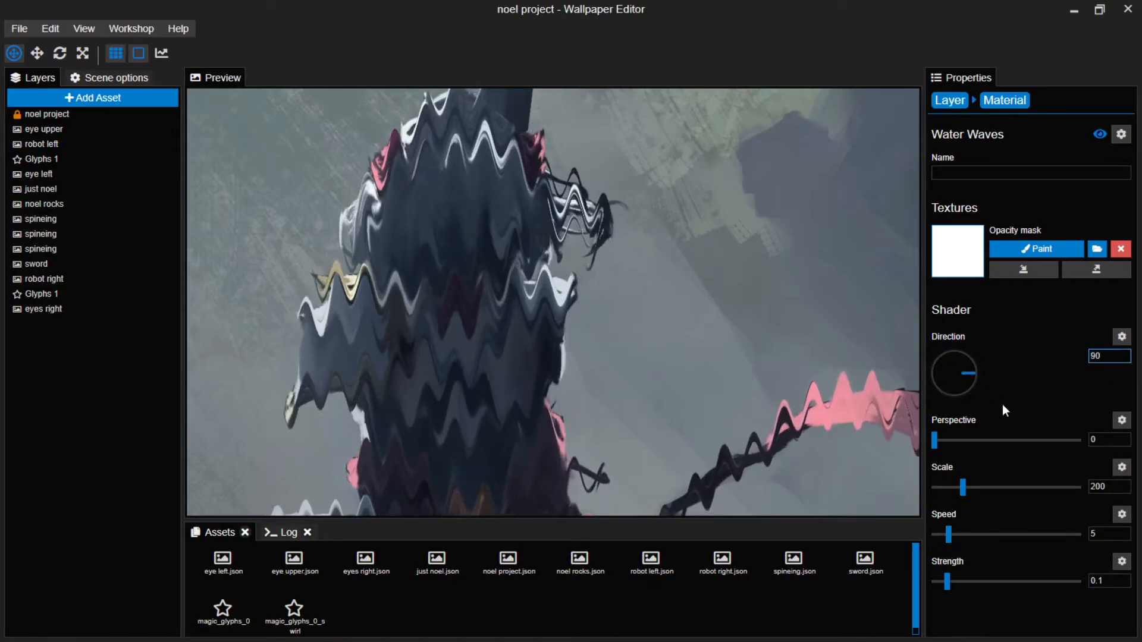
drag(961, 486, 936, 484)
drag(948, 537, 934, 533)
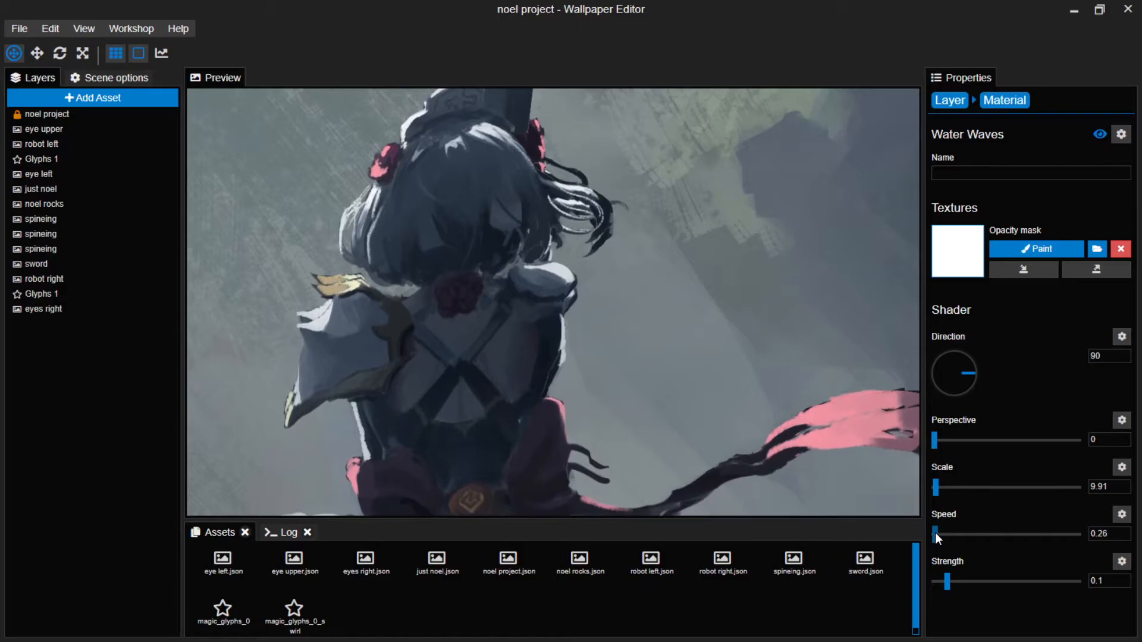
Clear the second effect's opacity mask, paint the loose hair strands beside the head at amount 255, and save the project.
click(1038, 251)
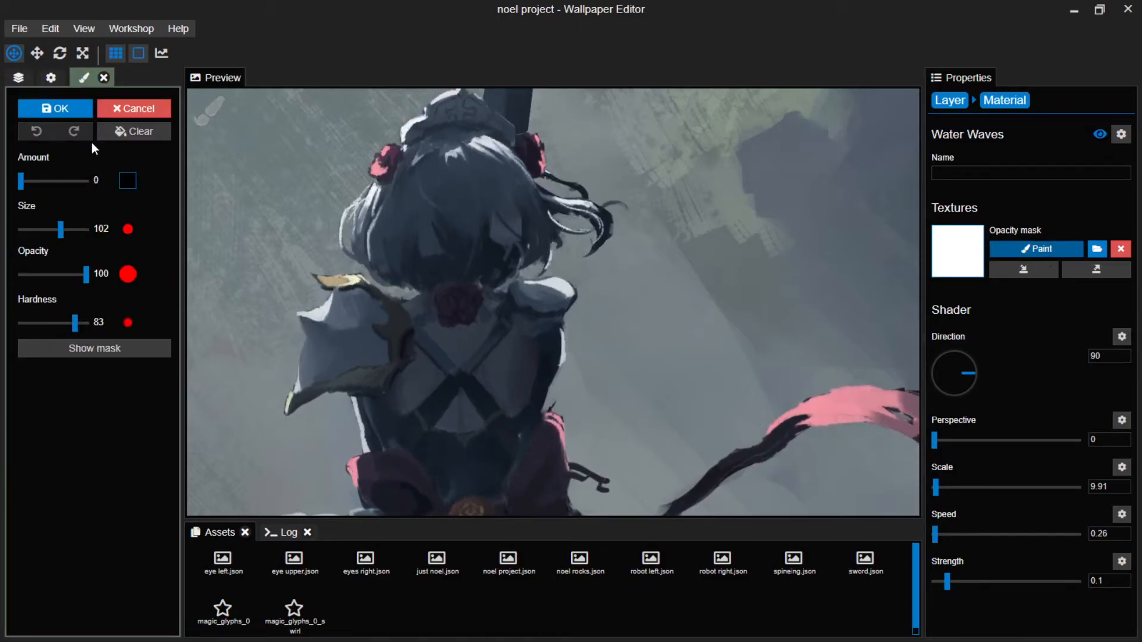
click(134, 130)
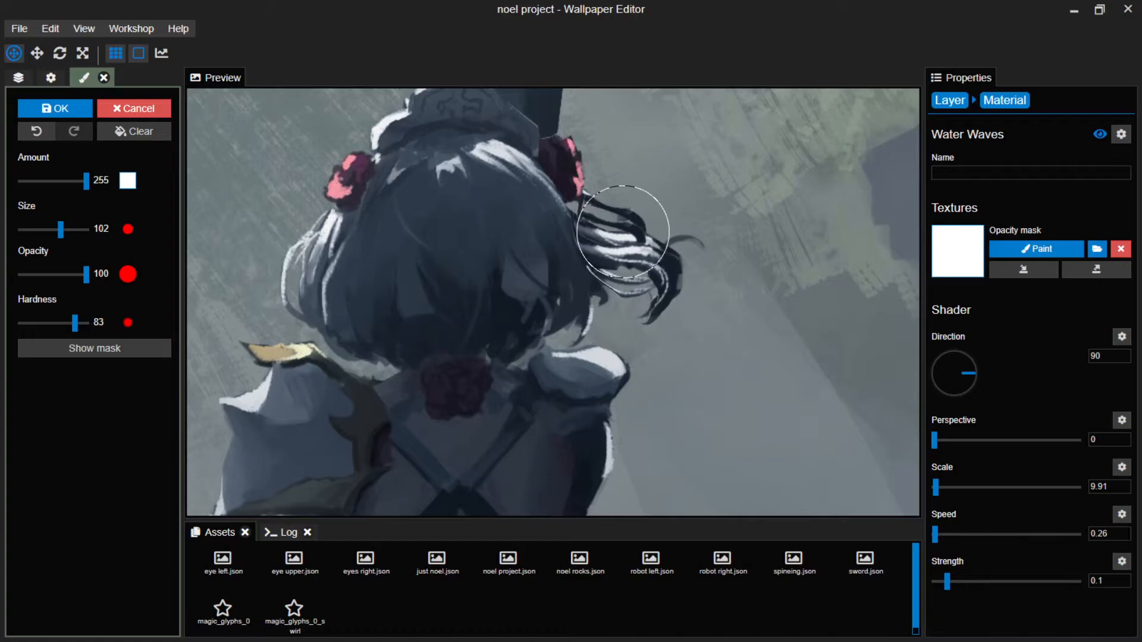
key(ctrl+s)
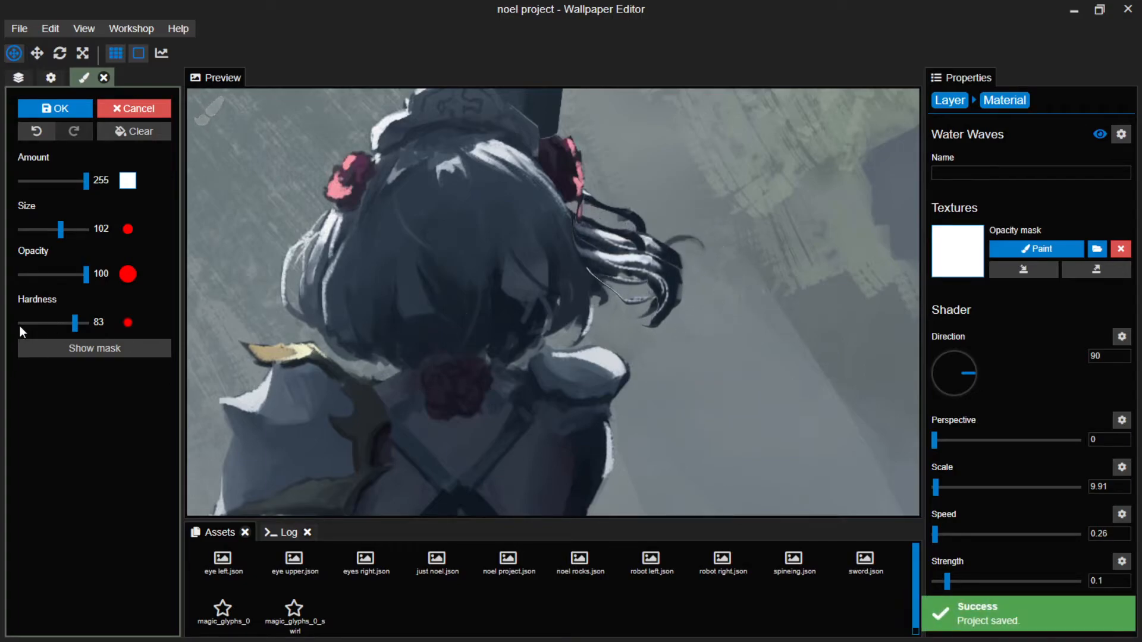
Try a brush hardness of 100 on the loose hair strands, erasing their mask at amount 0 and repainting it at 255.
drag(75, 322, 95, 322)
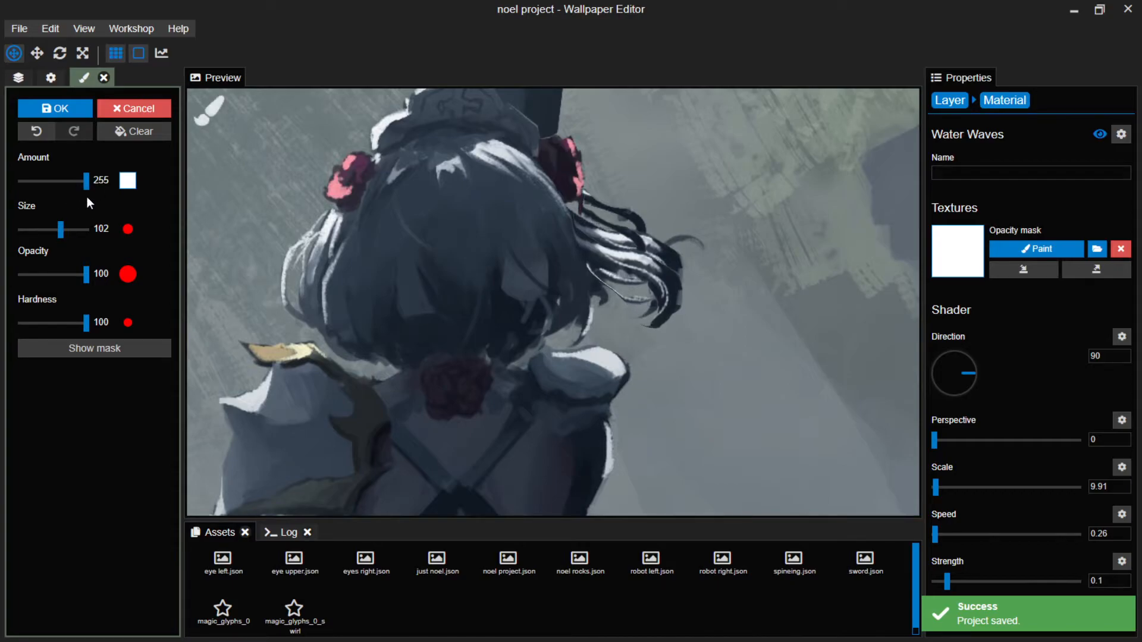
drag(86, 181, 21, 181)
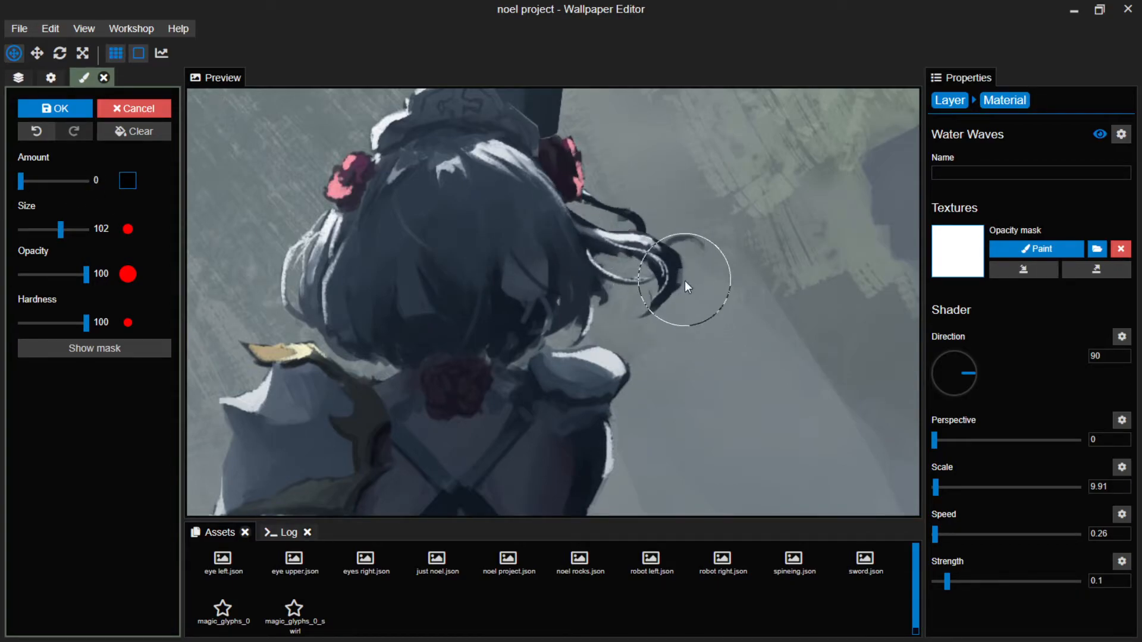
drag(680, 283, 647, 225)
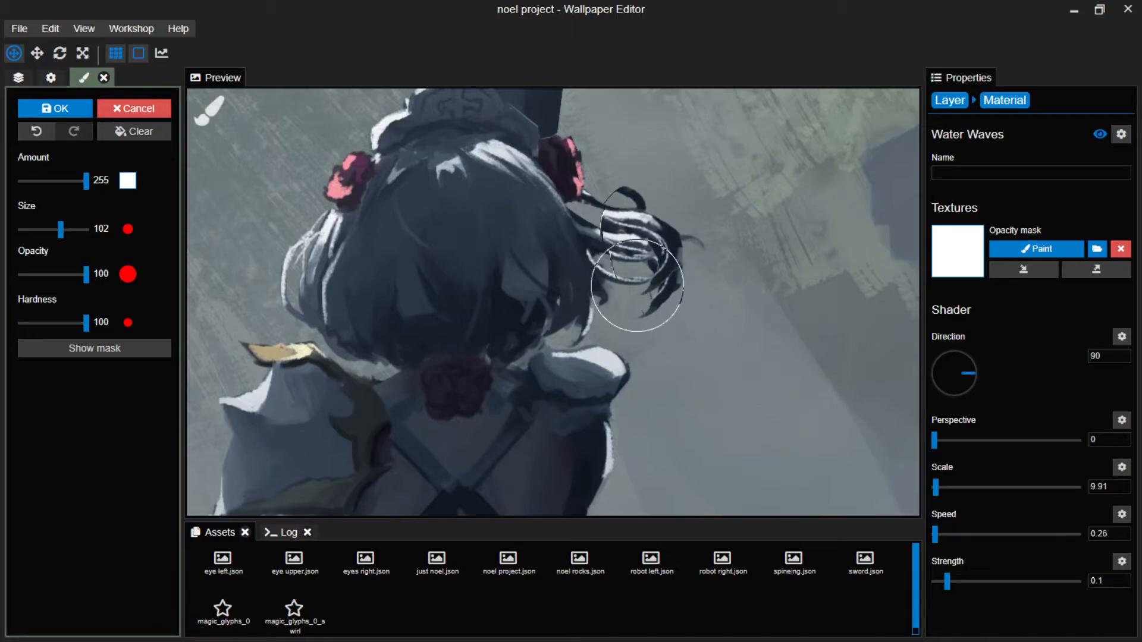
mouse_move(624, 200)
mouse_down()
mouse_move(580, 250)
mouse_move(607, 307)
mouse_move(619, 281)
mouse_up()
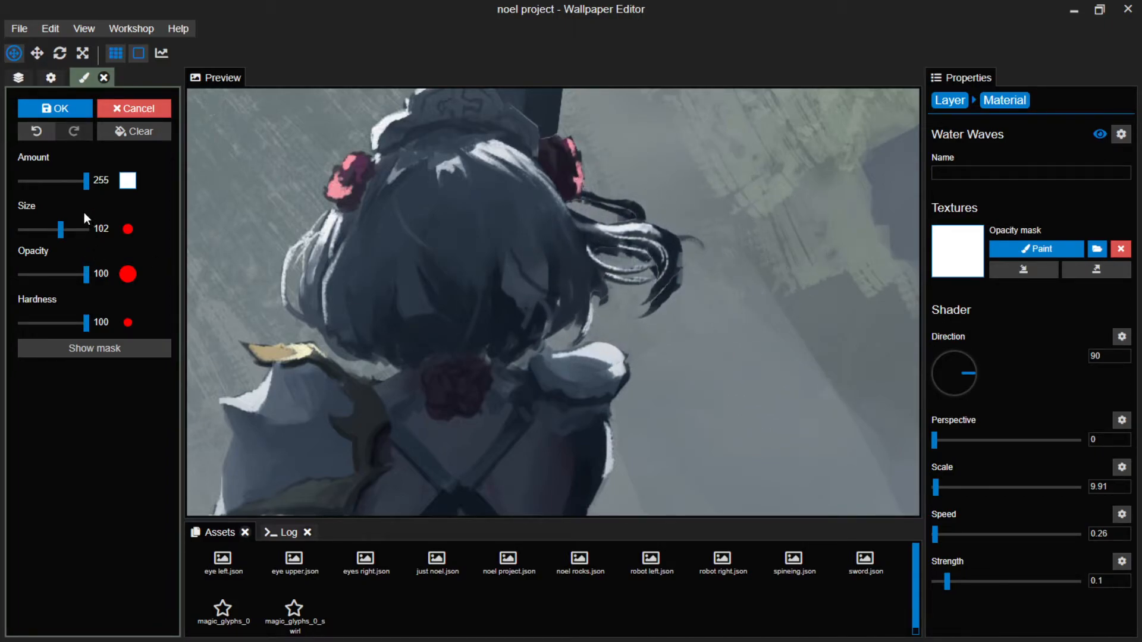
Set the brush hardness to 0, then erase the hair strands' mask at amount 0 and repaint it softly at 255.
drag(86, 323, 21, 324)
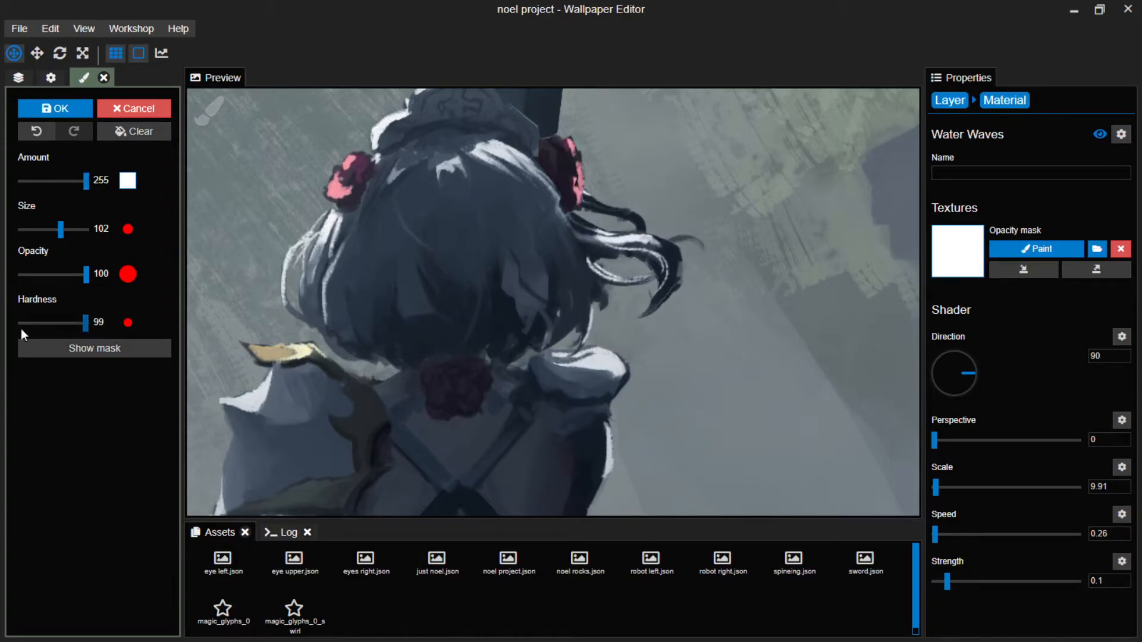
drag(84, 180, 21, 180)
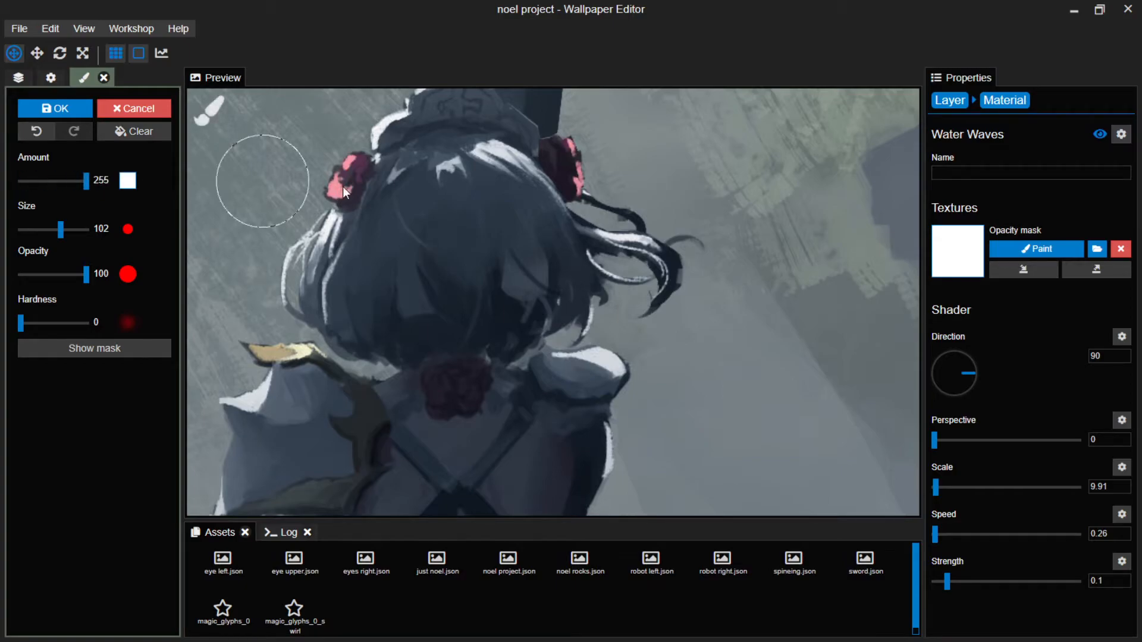
drag(667, 311, 672, 264)
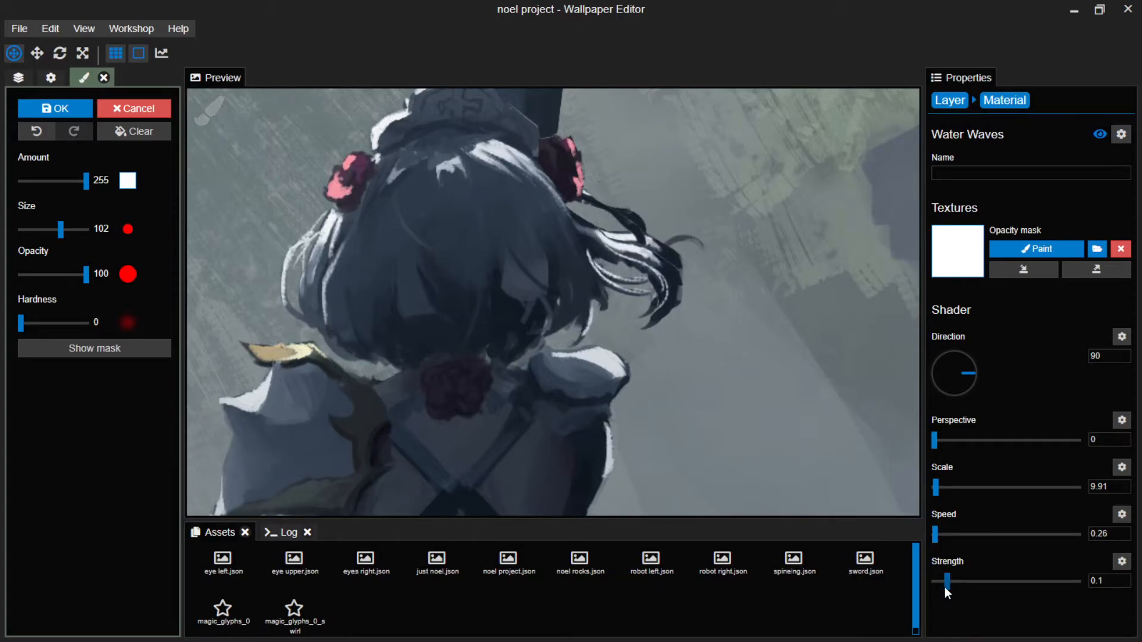
Set the hair wave strength to 0.08, paint the remaining hair ends with a size 35 brush, and save the project.
drag(947, 582, 944, 580)
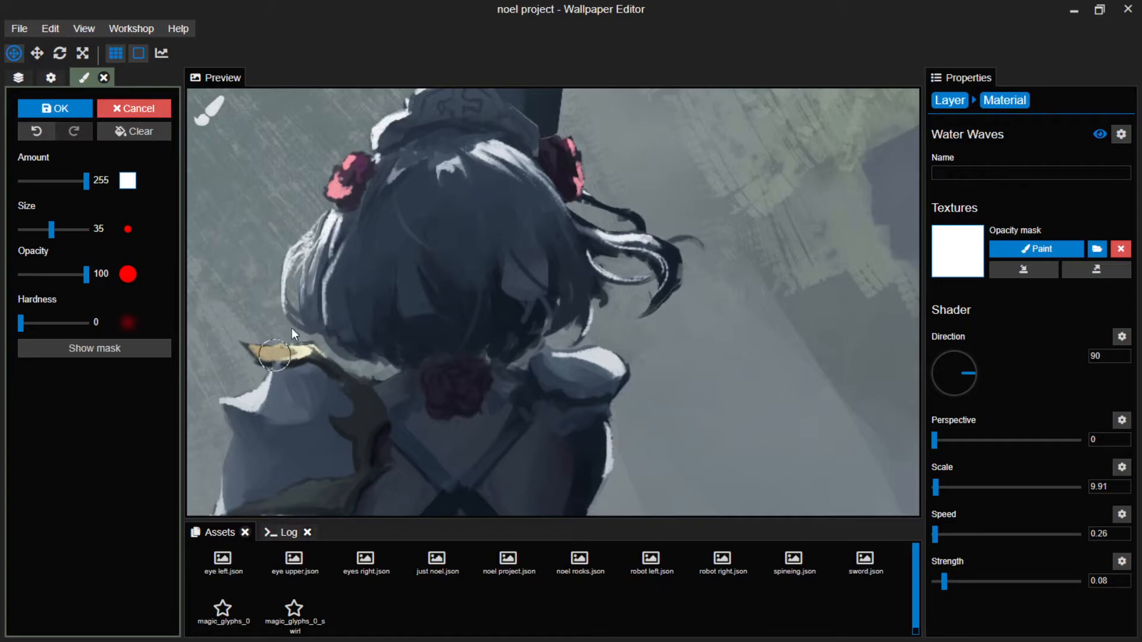
key(ctrl+s)
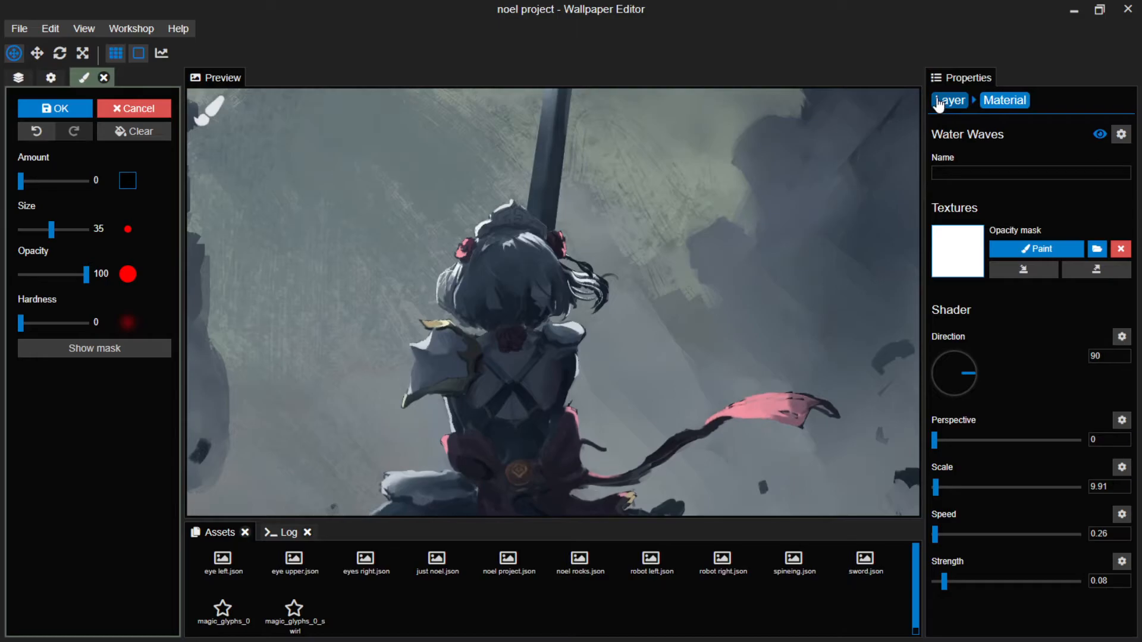
Add a third Water Waves effect to the just noel layer.
click(947, 101)
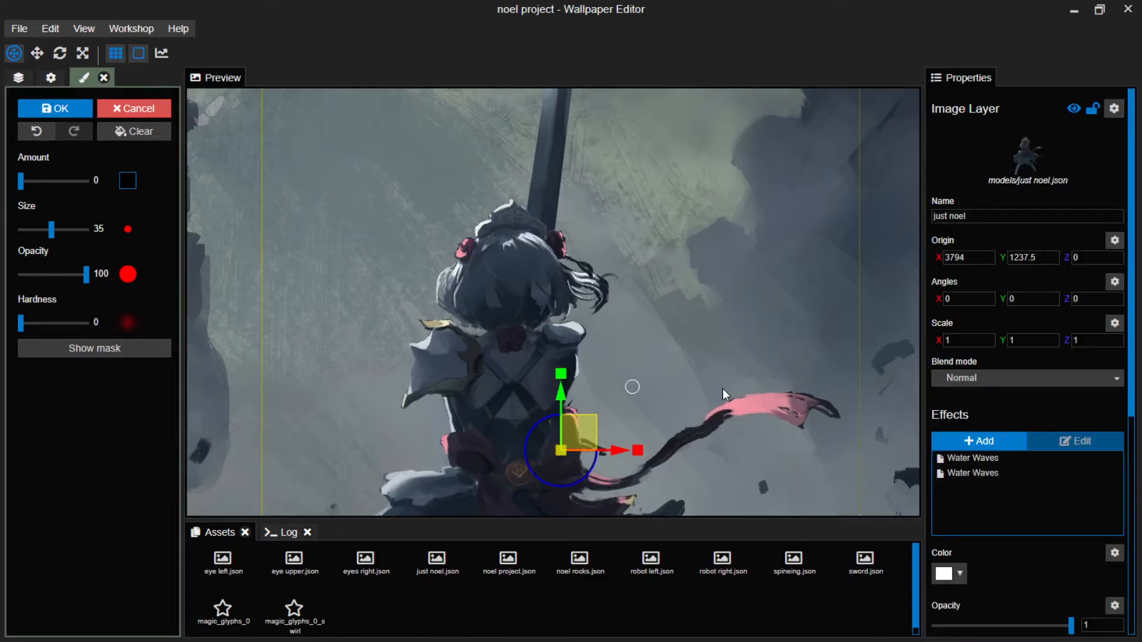
click(980, 441)
click(330, 206)
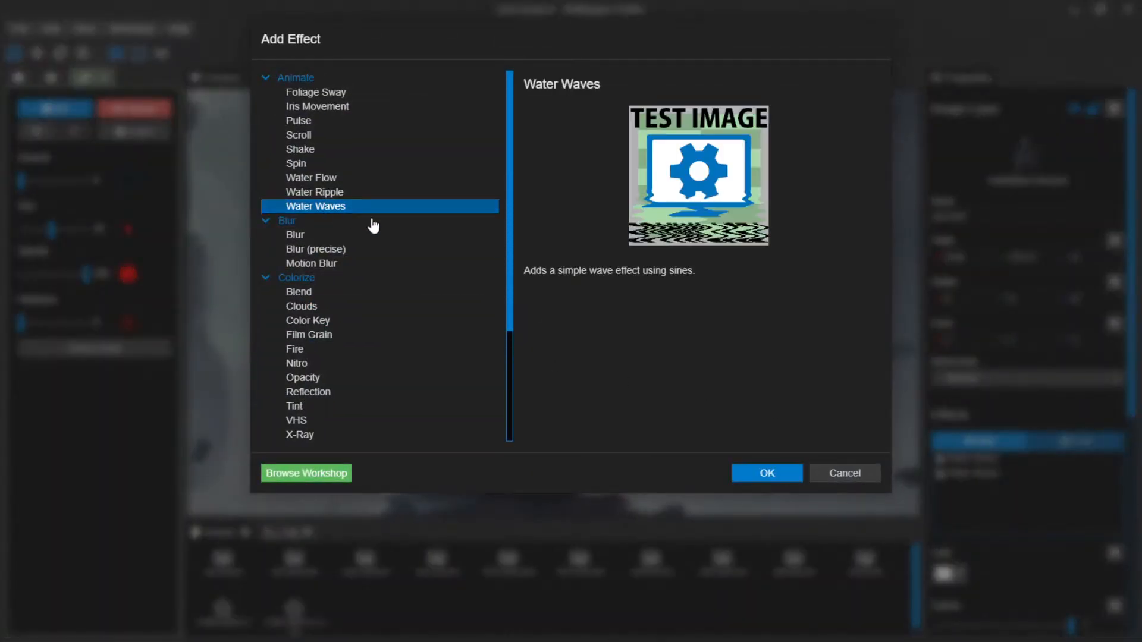
click(780, 471)
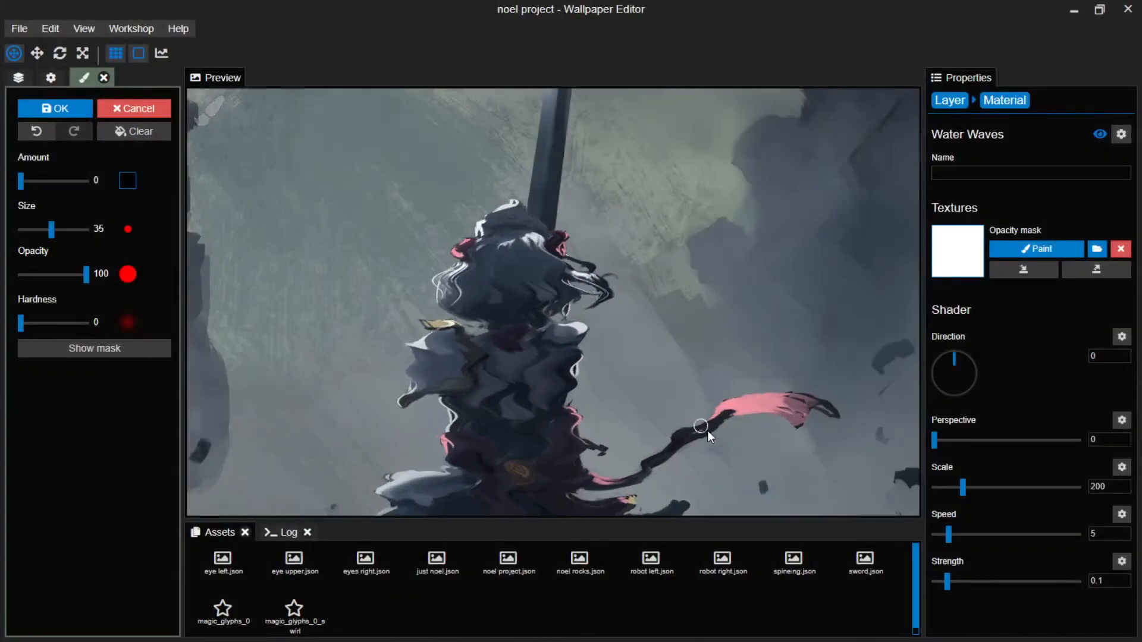
Try direction 90 on the new Water Waves effect, return it to 0, and set the scale to 9.91.
drag(964, 489, 940, 483)
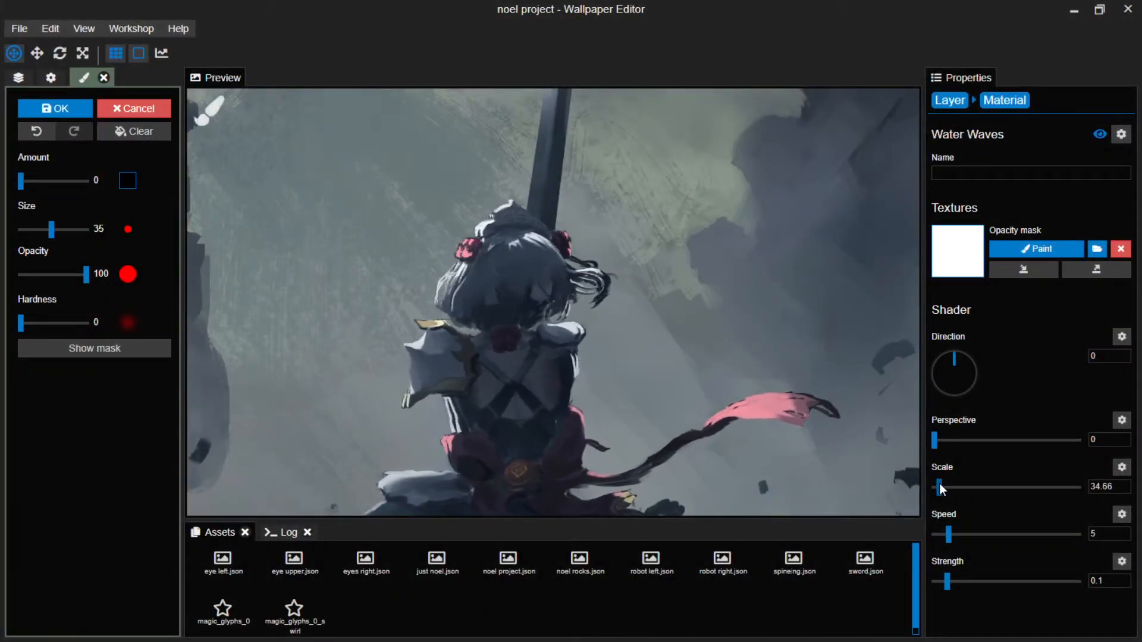
drag(1104, 357, 813, 356)
text(90)
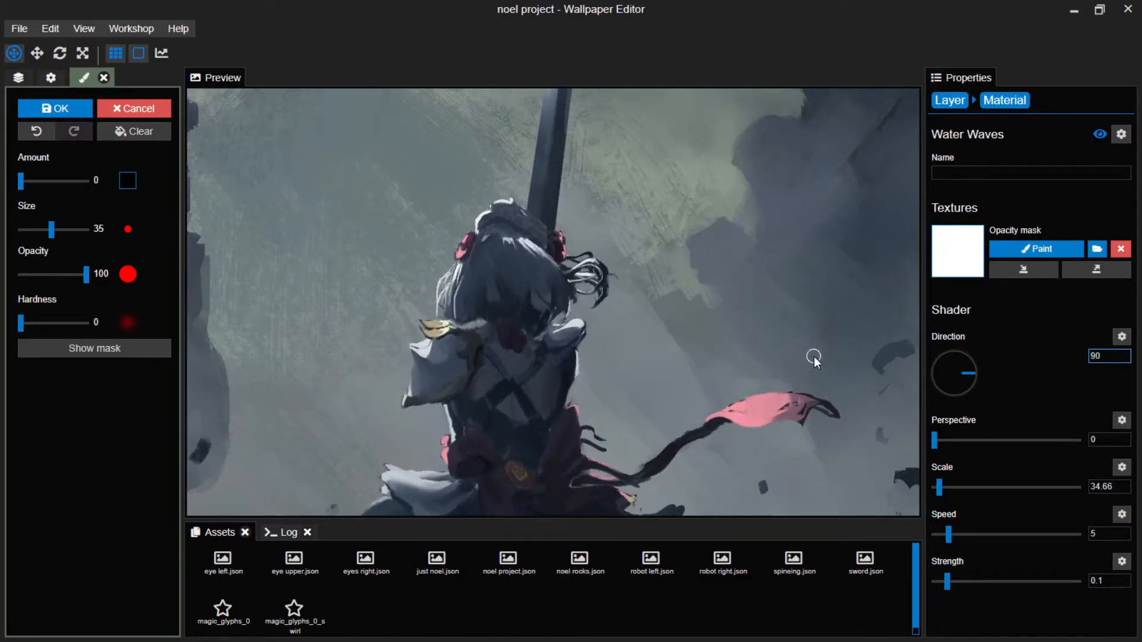
key(BackSpace)
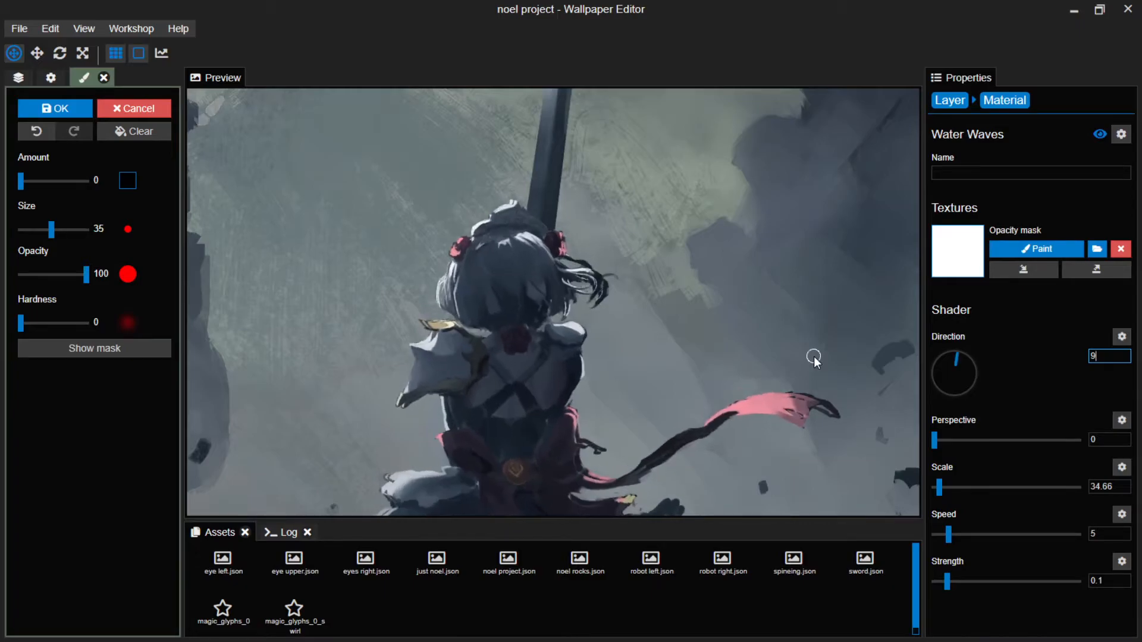
key(BackSpace)
text(0)
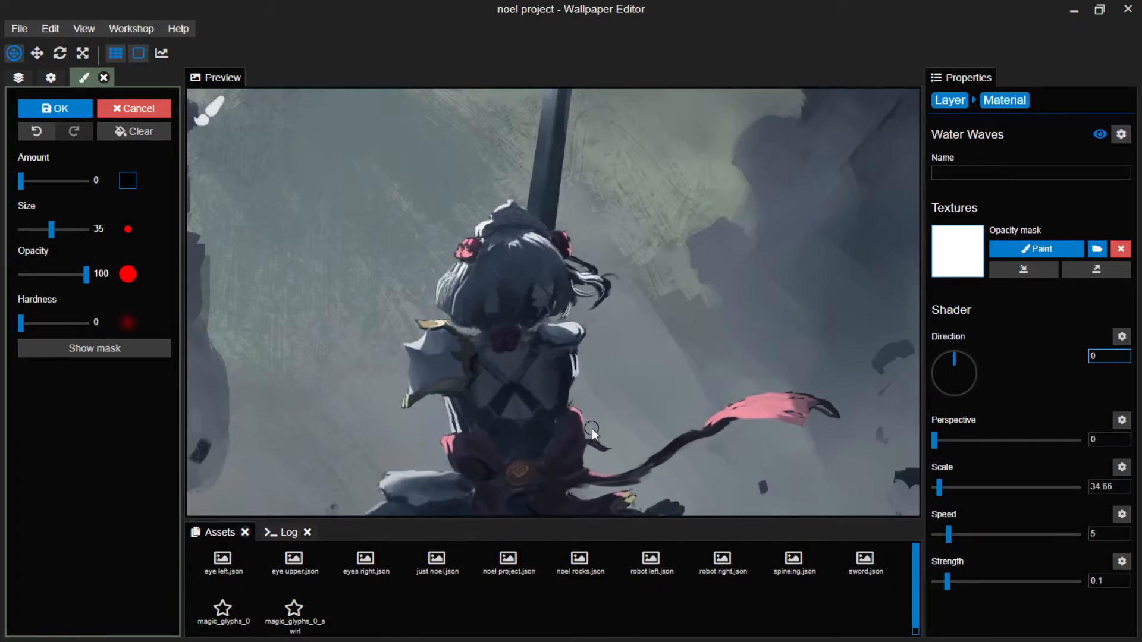
drag(941, 484, 933, 484)
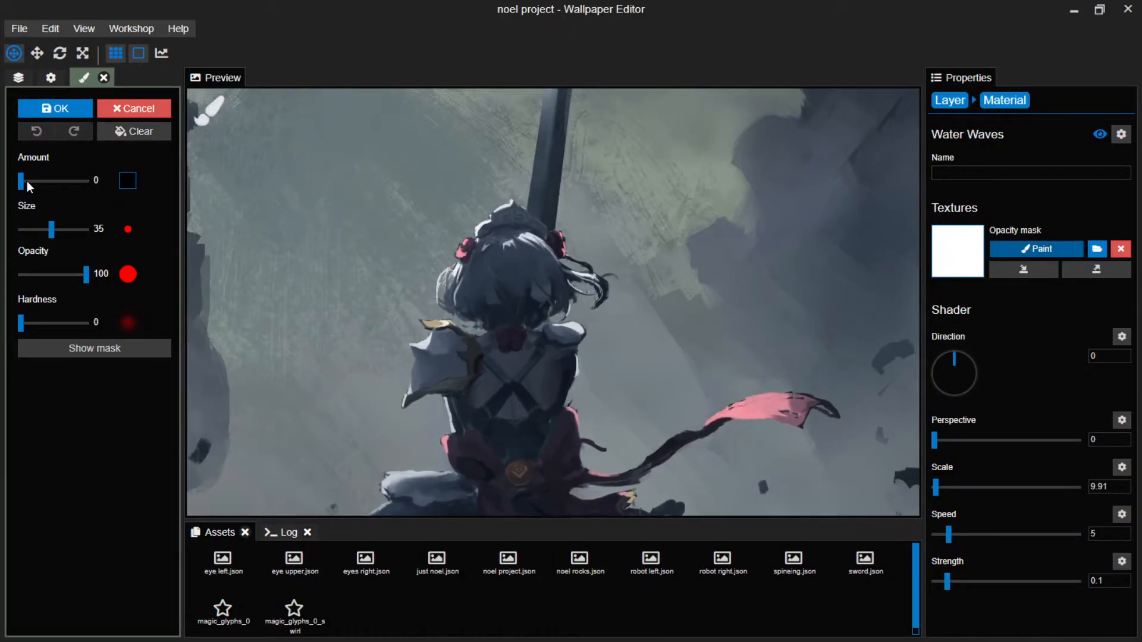
Paint the character's upper body into the opacity mask with a size 154 brush at amount 255, save, and apply the mask.
drag(24, 181, 89, 183)
scroll(509, 421, up, 2)
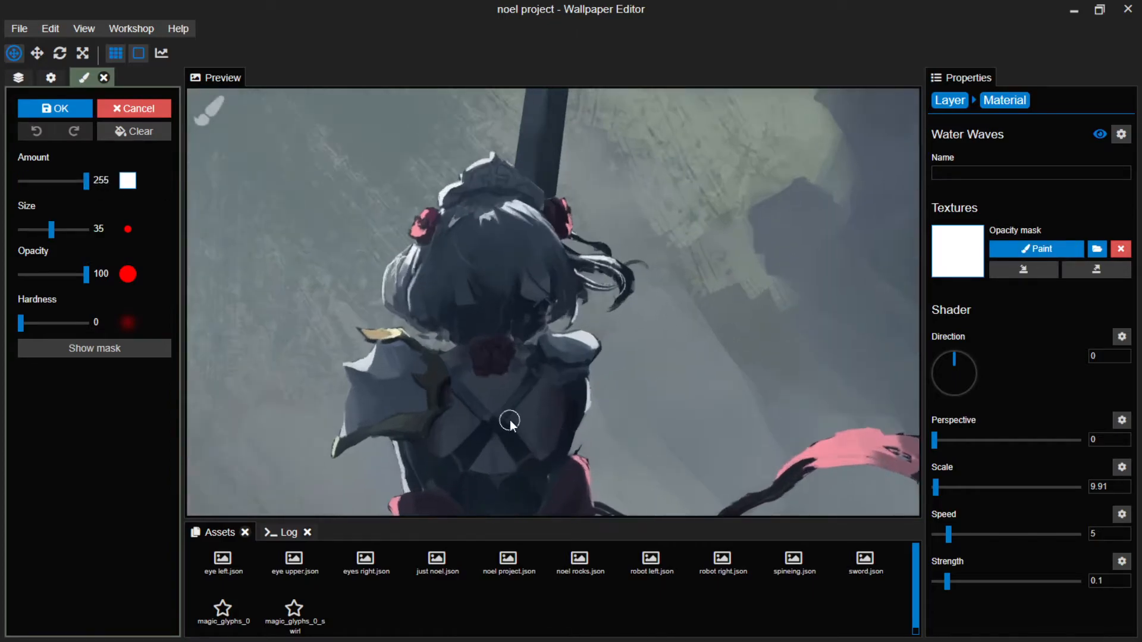
scroll(510, 421, up, 1)
mouse_move(654, 361)
mouse_down()
mouse_move(699, 217)
mouse_move(696, 243)
mouse_up()
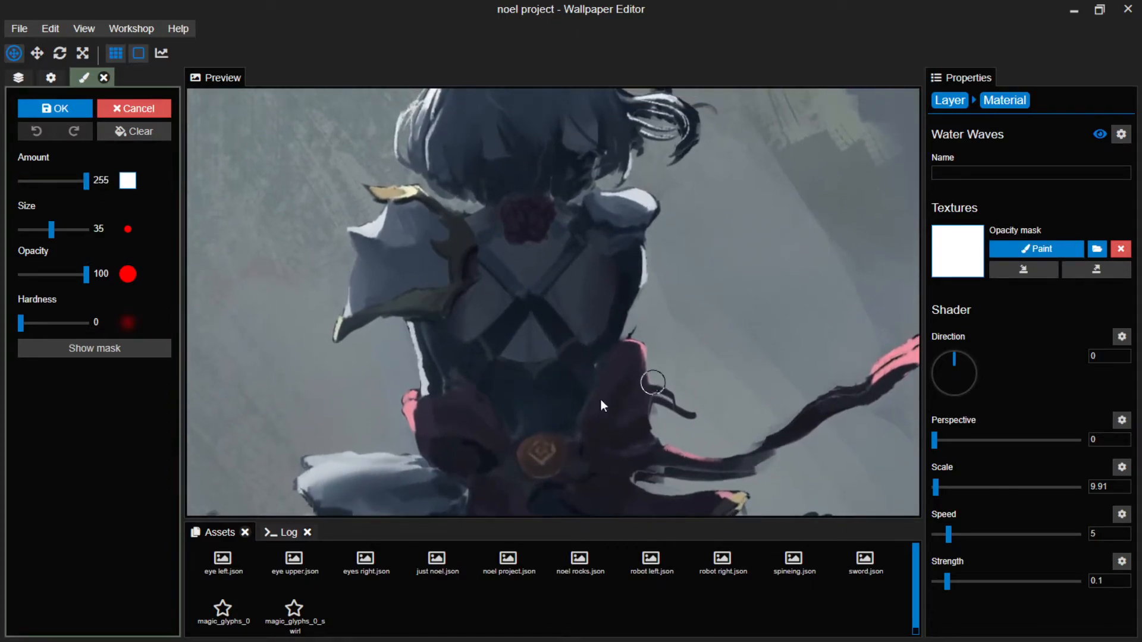
drag(53, 234, 64, 234)
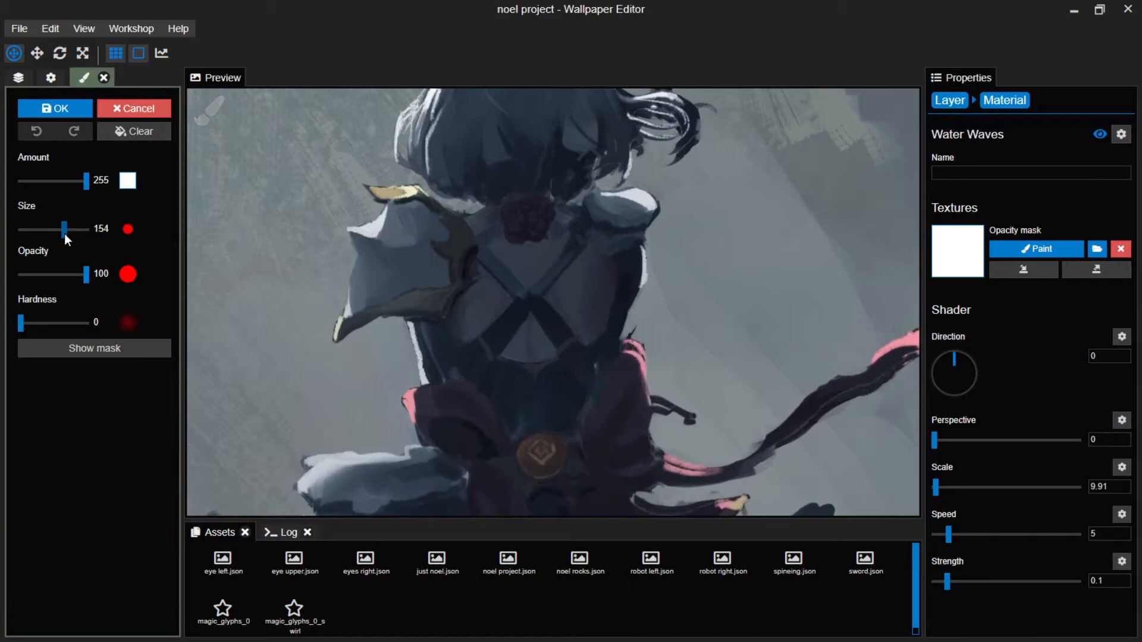
key(ctrl+s)
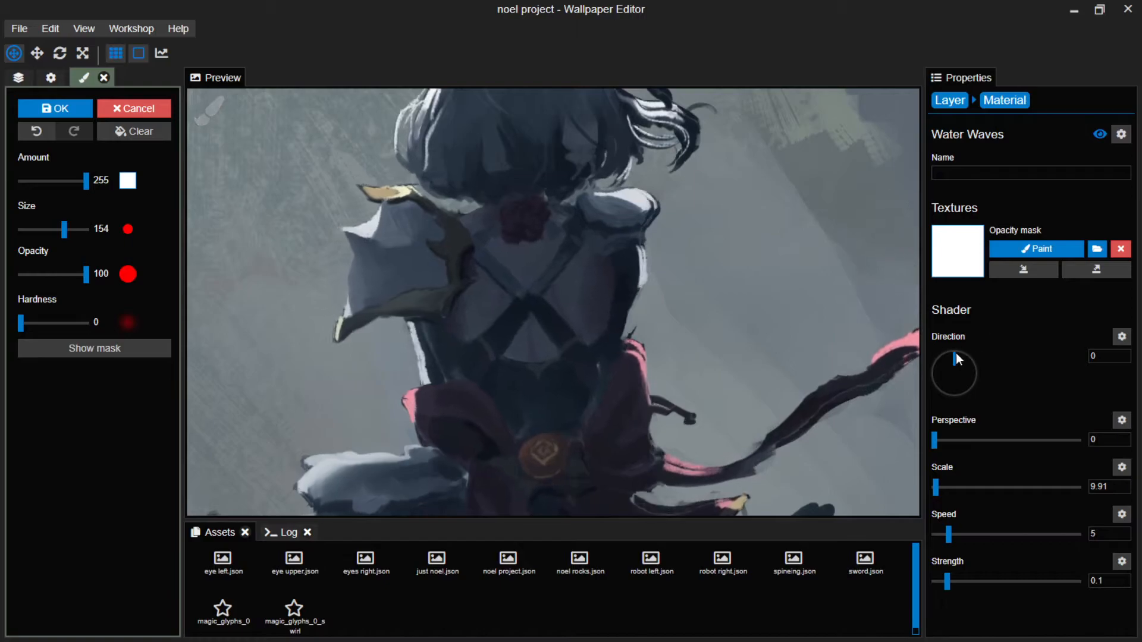
click(63, 110)
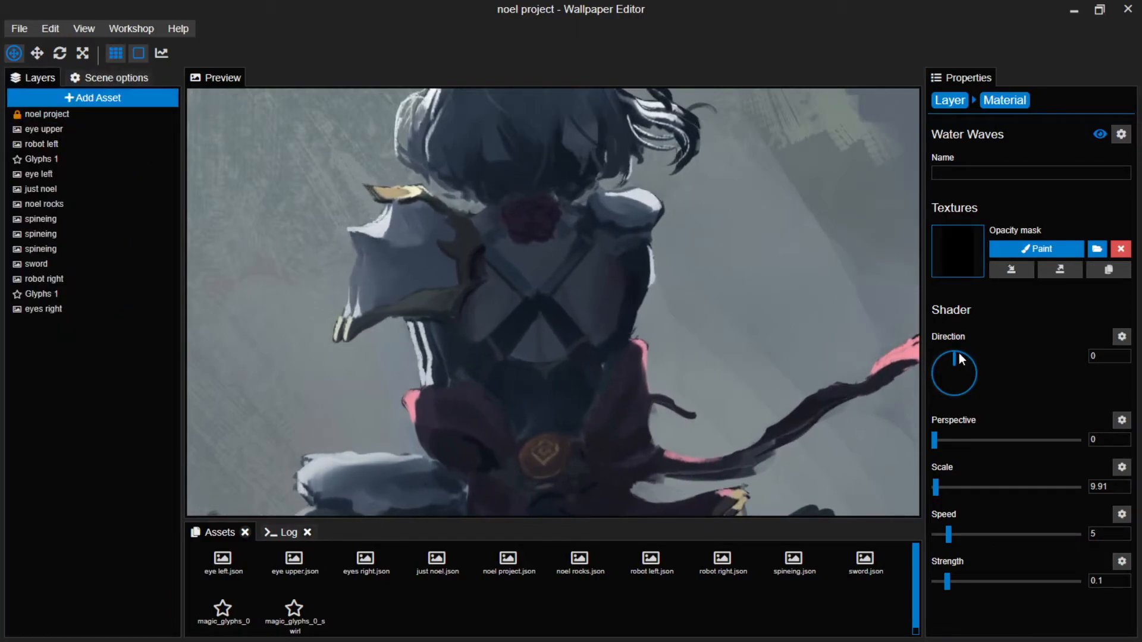
Set the upper-body wave direction to 90, strength to 0.03 and scale to 4, and save the project.
drag(951, 354, 975, 374)
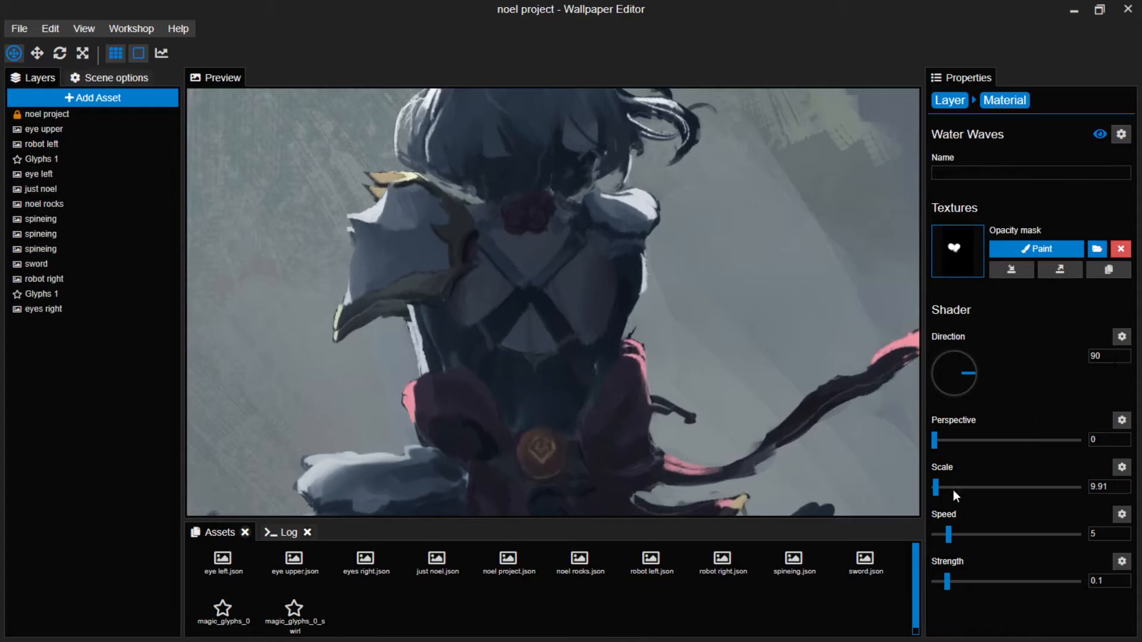
drag(947, 581, 941, 581)
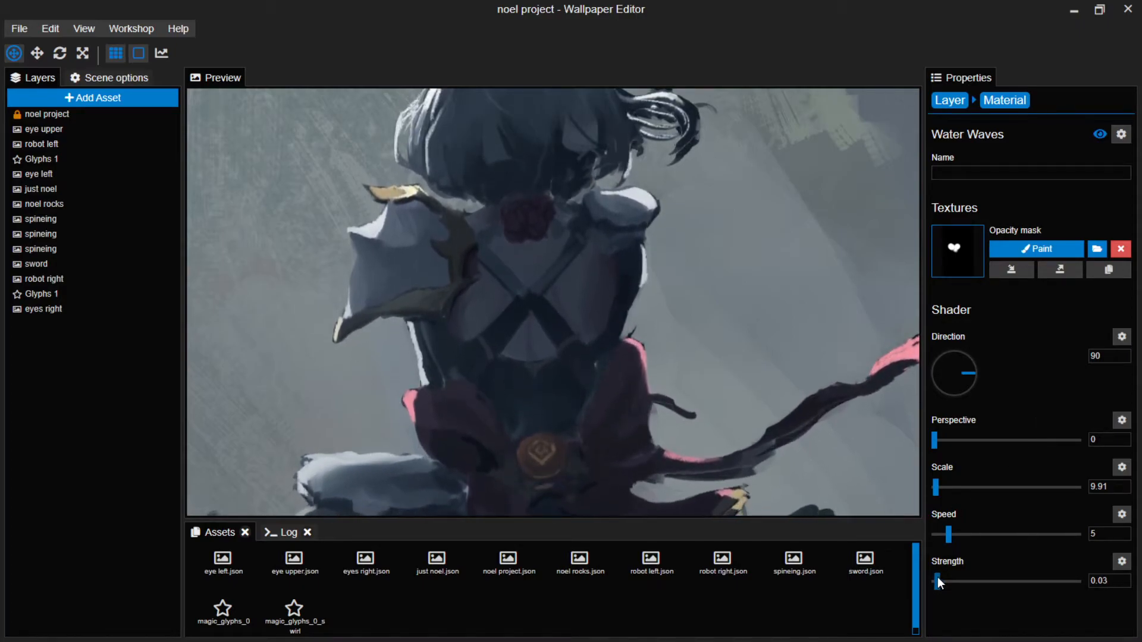
drag(935, 484, 935, 484)
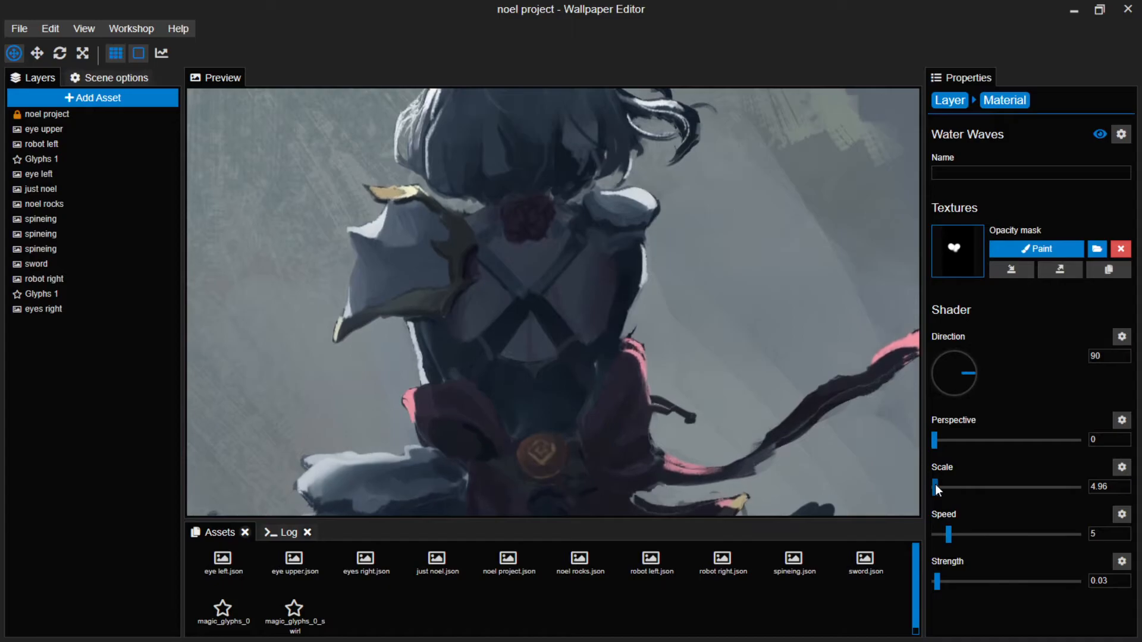
drag(1118, 489, 1044, 492)
text(4)
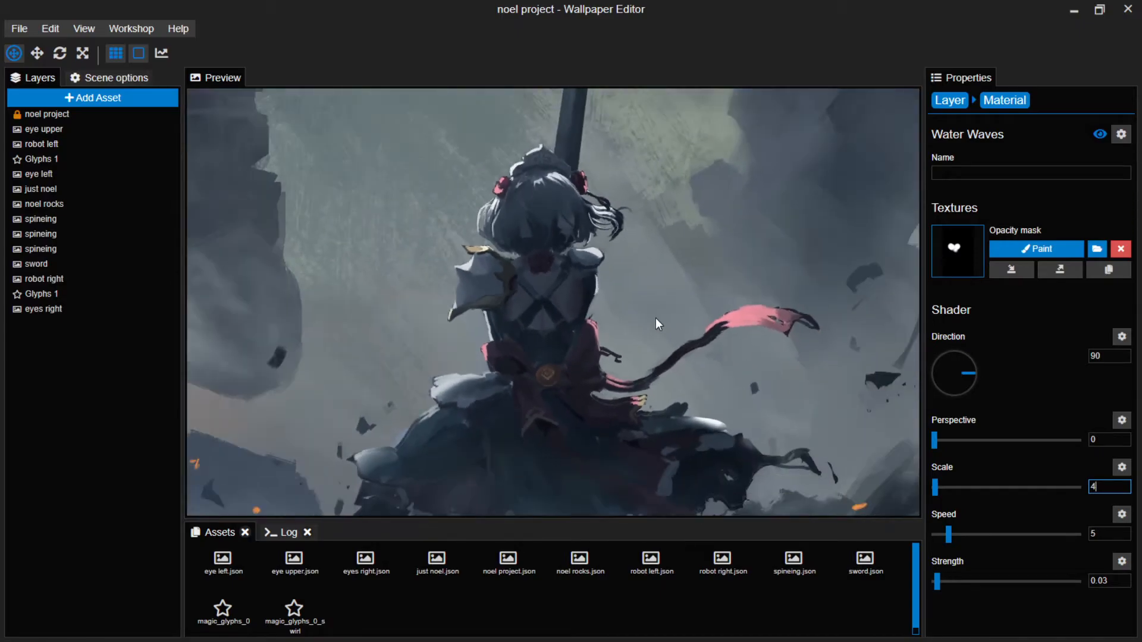
click(724, 359)
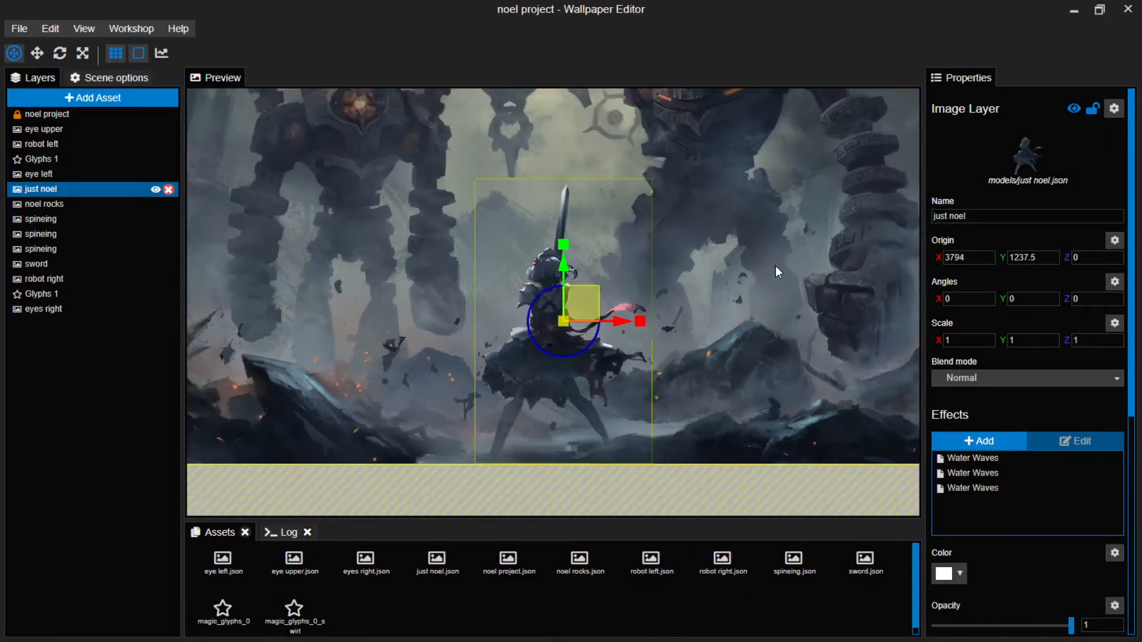
key(ctrl+s)
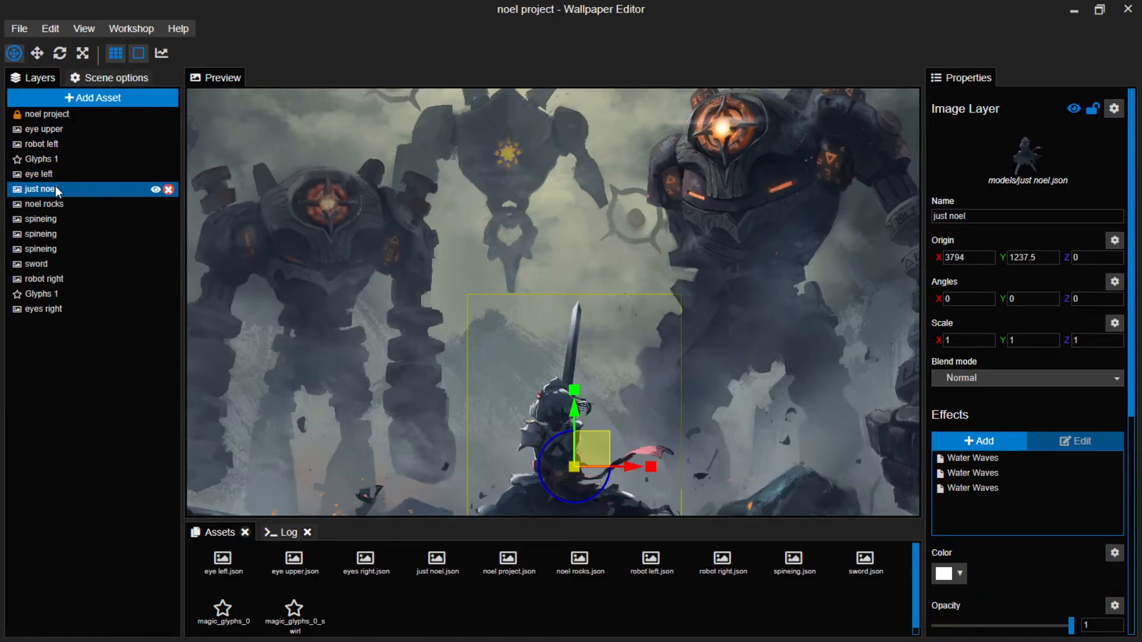
Add a Pulse effect to the just noel layer.
drag(675, 418, 672, 276)
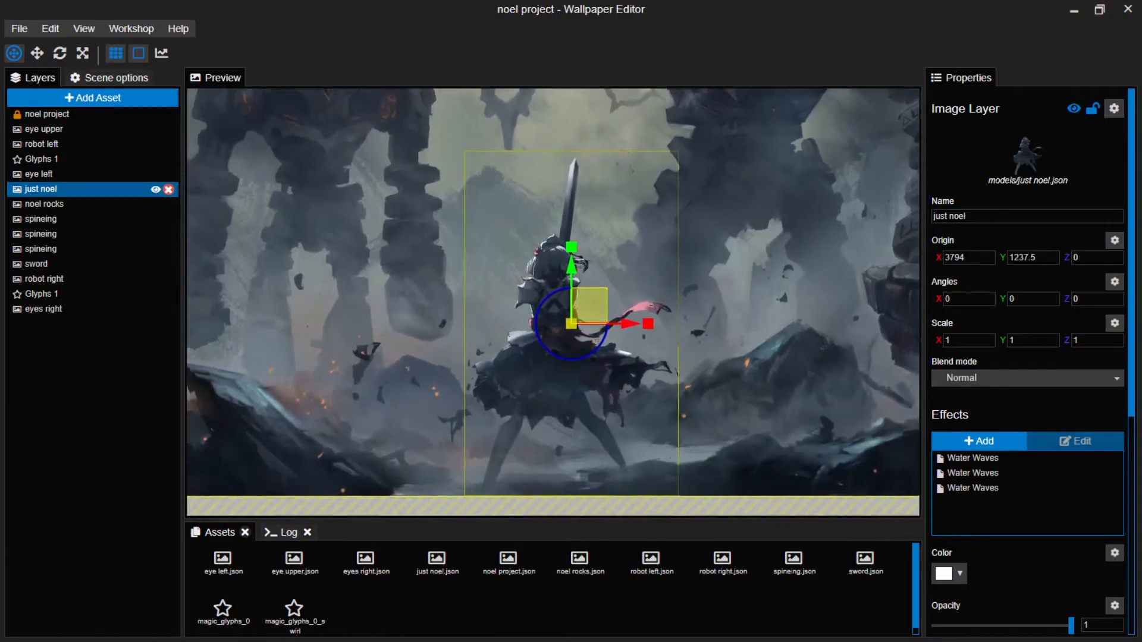
scroll(546, 353, up, 3)
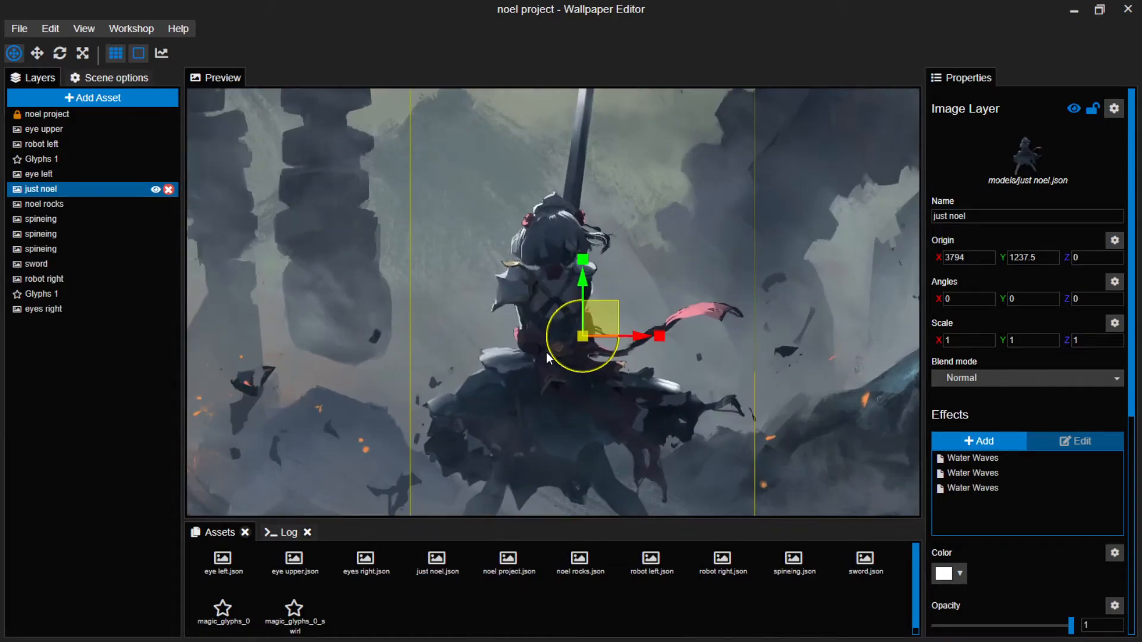
scroll(546, 352, up, 2)
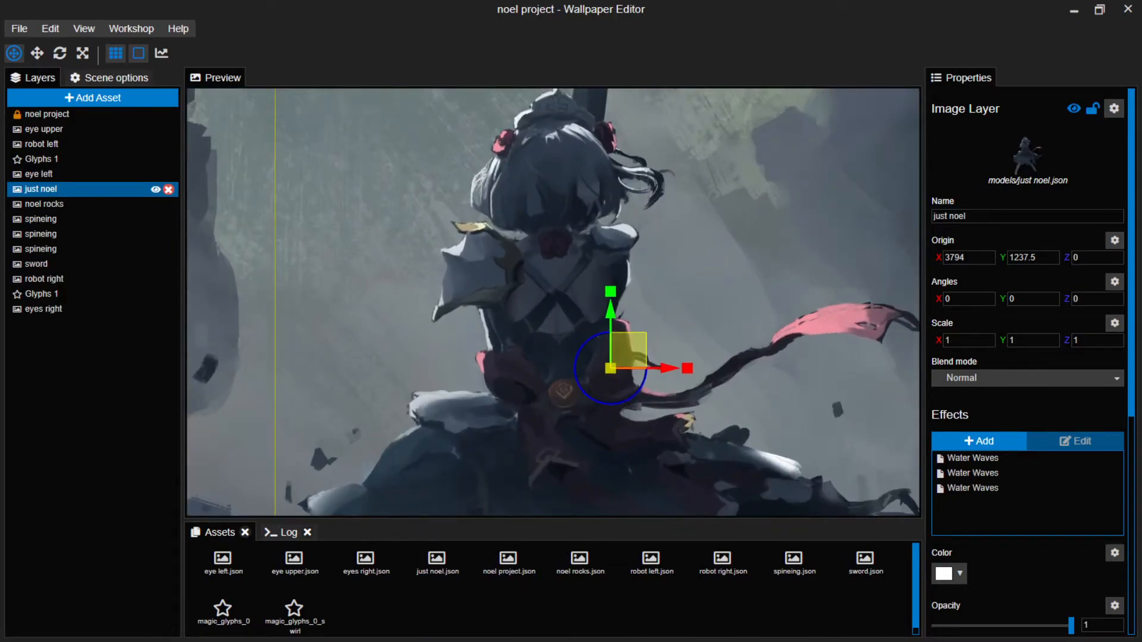
scroll(553, 344, up, 1)
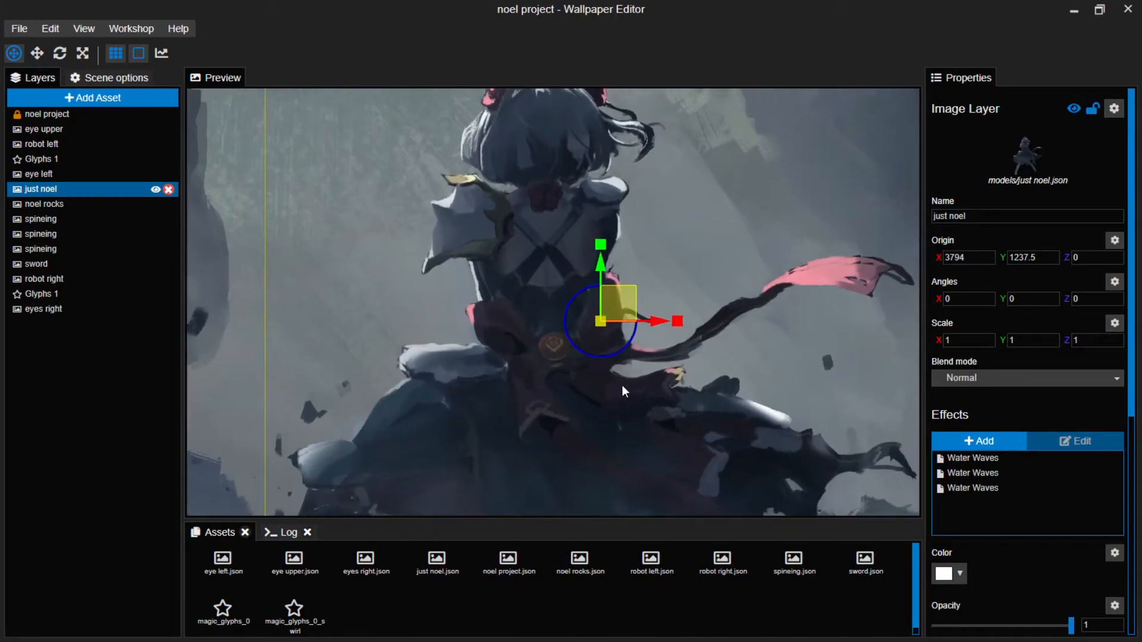
click(995, 440)
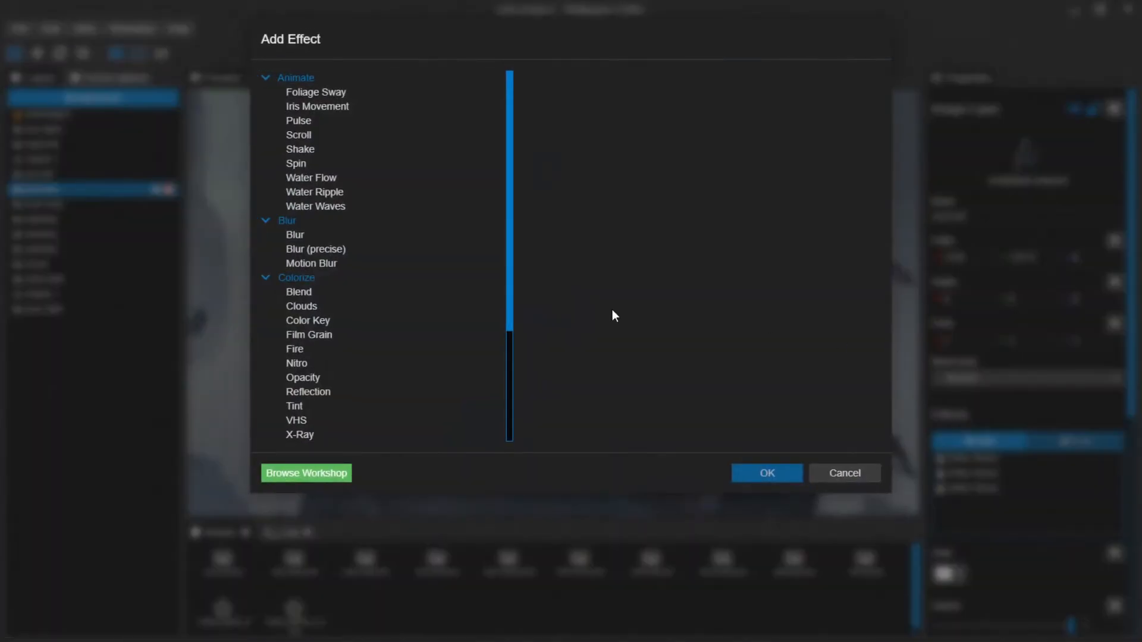
click(342, 123)
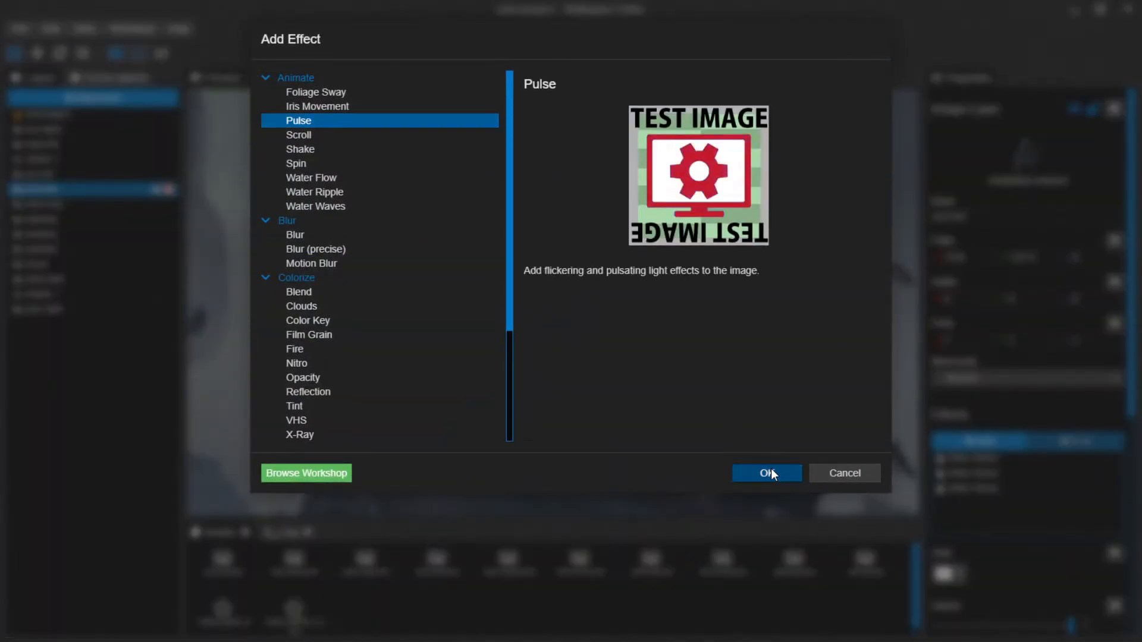
click(767, 471)
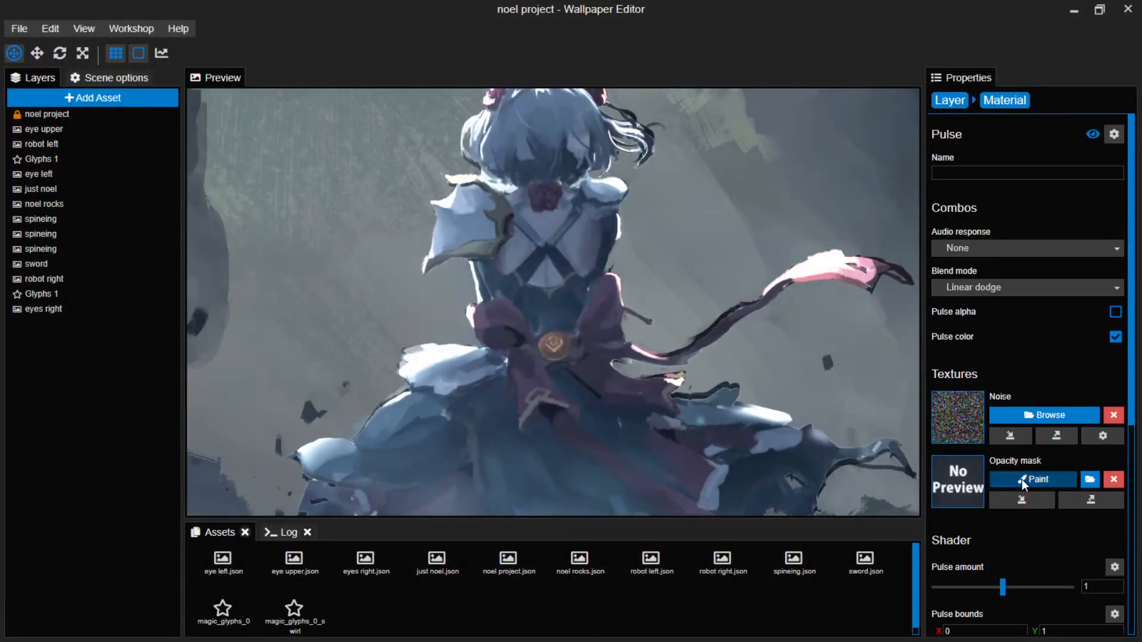
Start painting the Pulse effect's opacity mask at amount 255 and clear the existing mask.
click(1022, 479)
drag(87, 180, 188, 173)
click(143, 137)
click(142, 135)
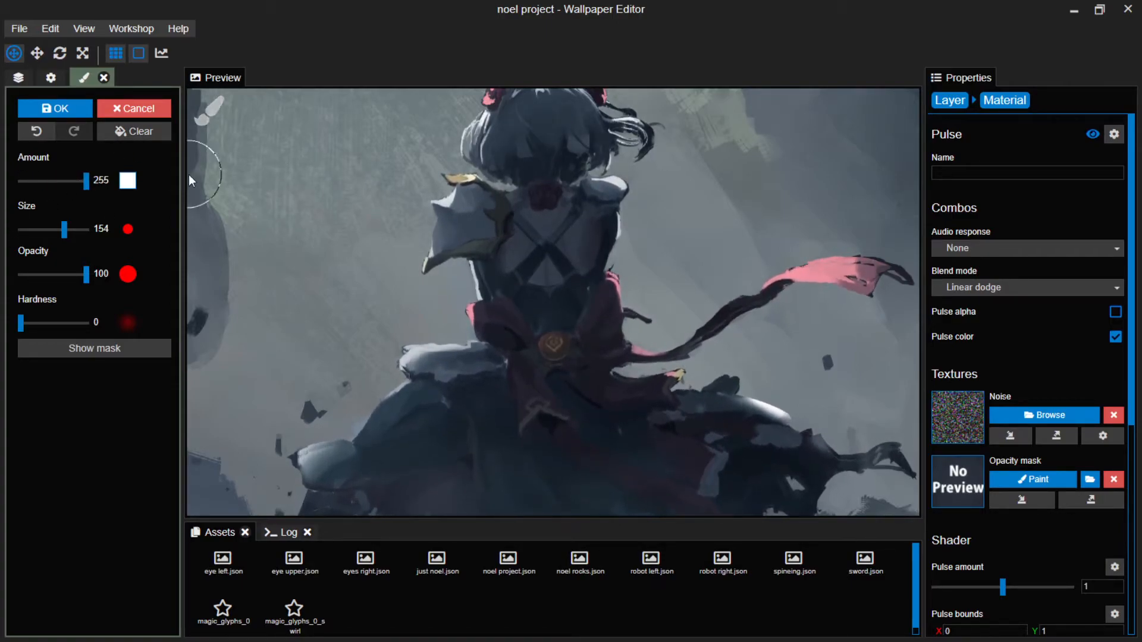
Paint the round belt emblem into the Pulse mask with a size 53 brush, save, and apply the mask.
scroll(569, 353, up, 2)
scroll(569, 352, up, 4)
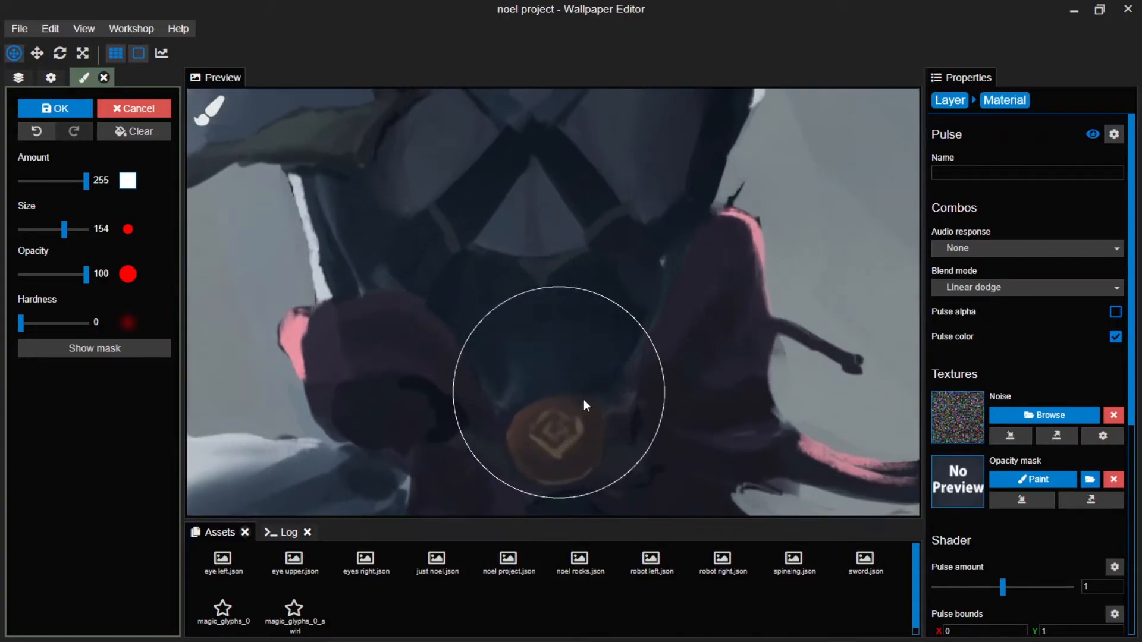
key(ctrl+s)
mouse_move(65, 233)
mouse_down()
mouse_move(40, 229)
mouse_move(55, 231)
mouse_up()
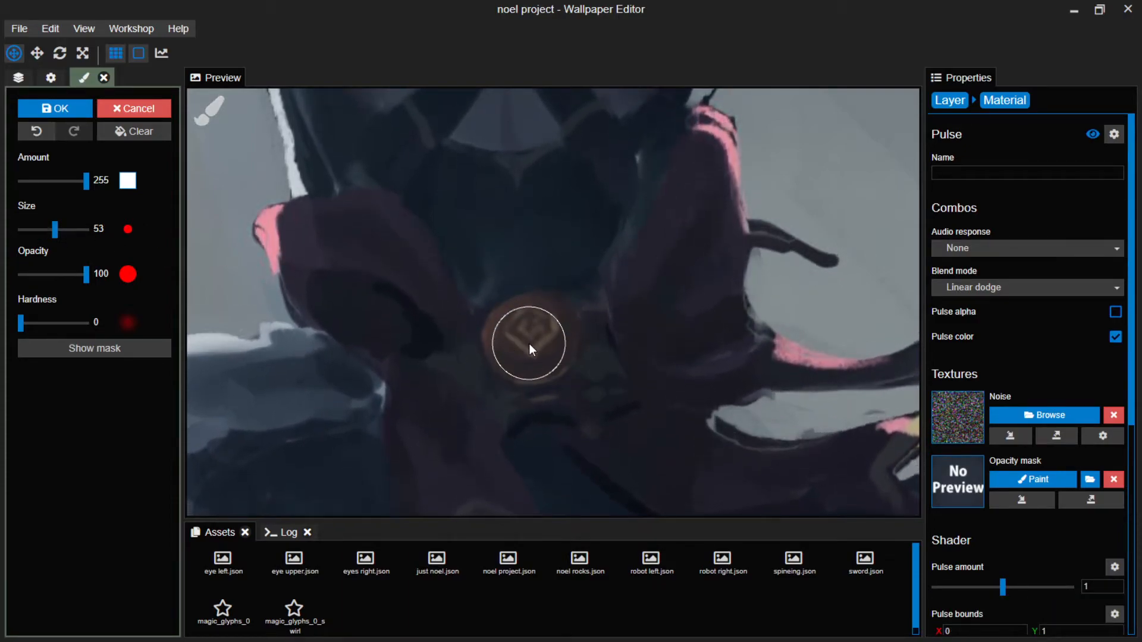
click(580, 574)
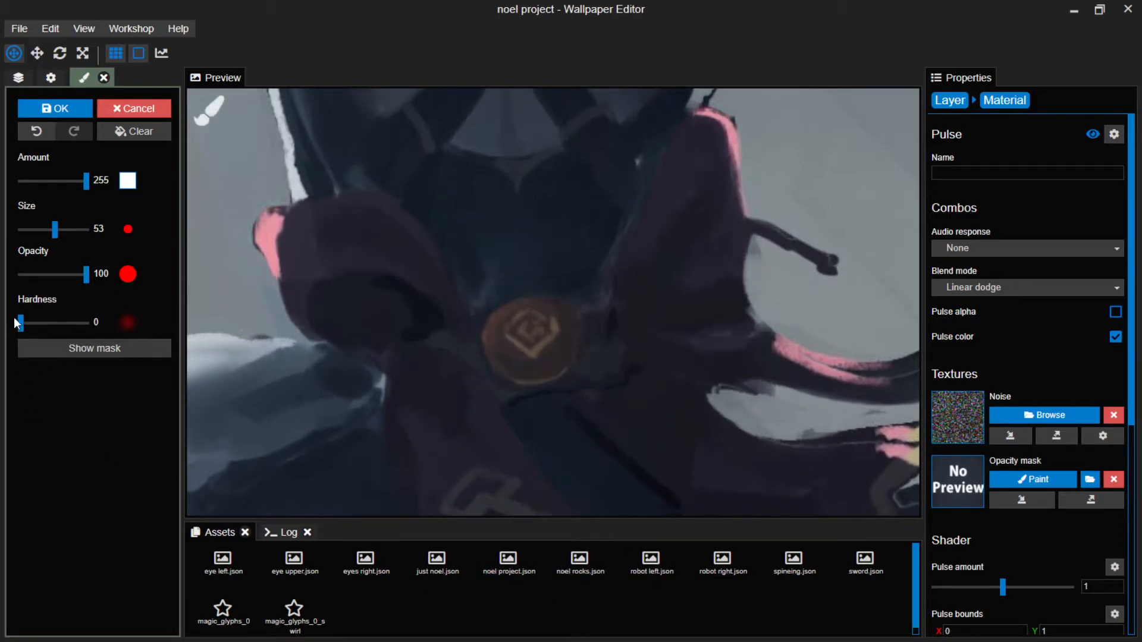
click(55, 108)
Set the Pulse effect's Tint high to #6a4f4f, sampled from the preview with the eyedropper.
scroll(1011, 488, down, 5)
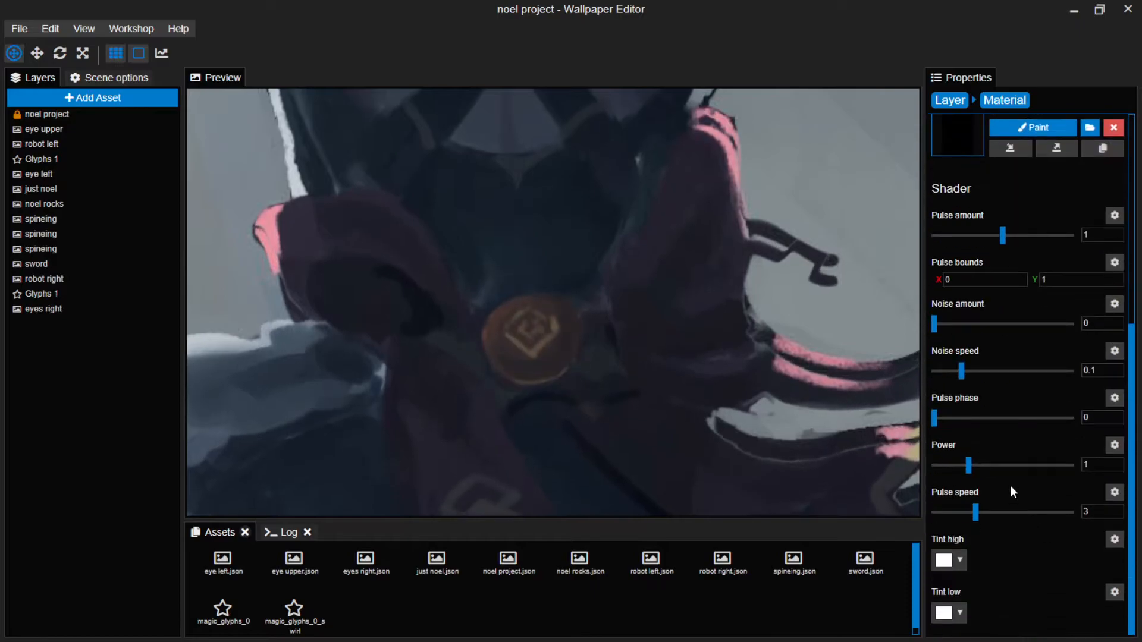
click(961, 560)
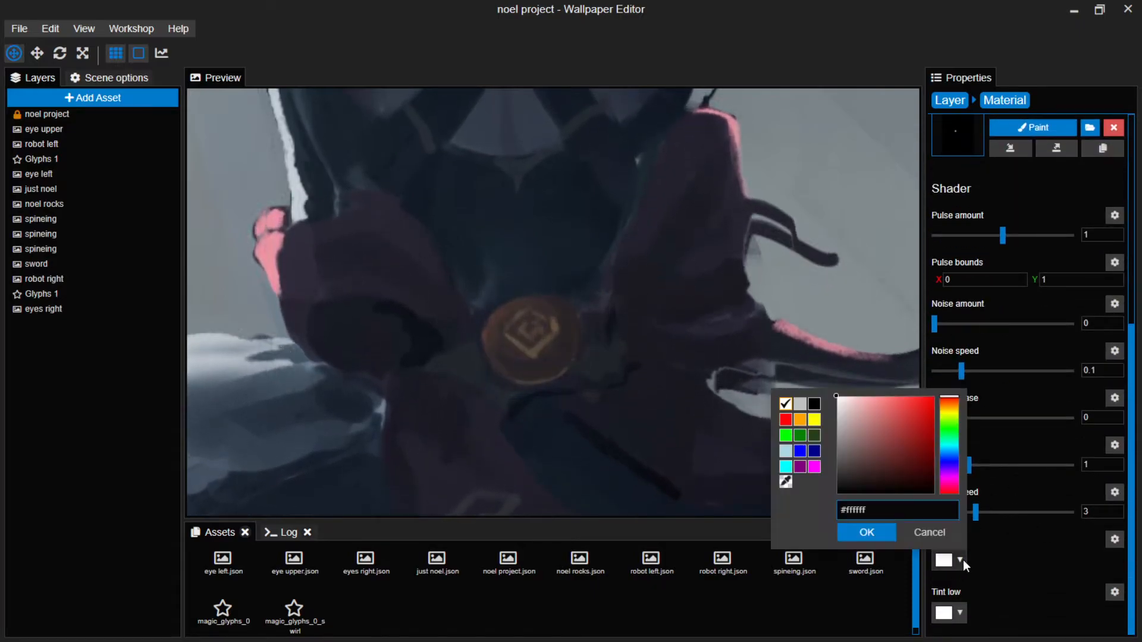
click(786, 481)
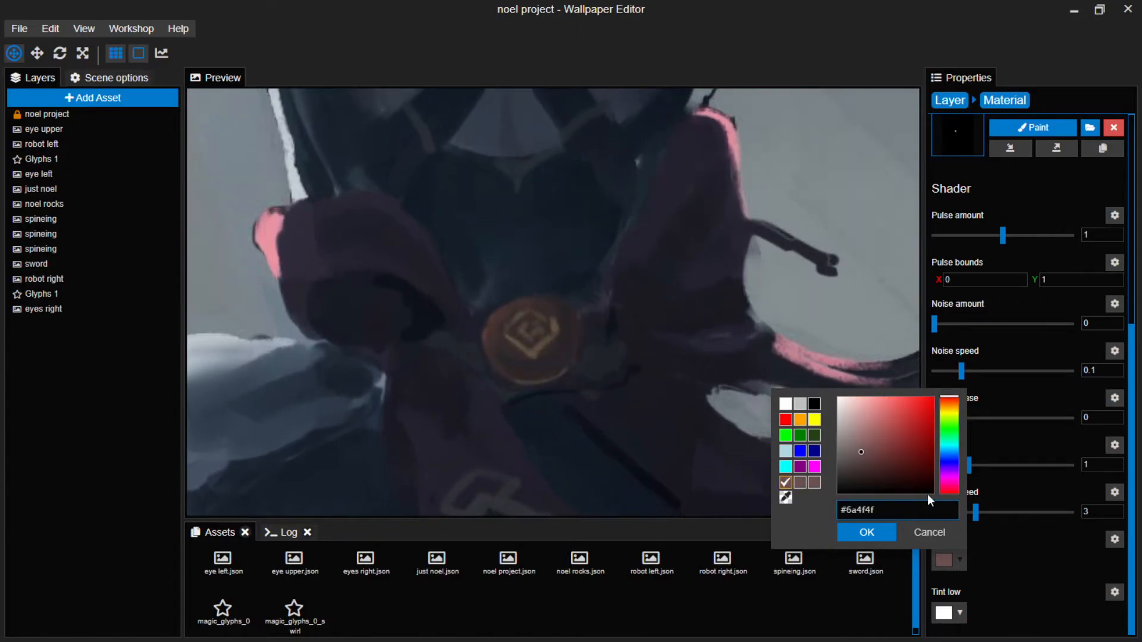
click(867, 531)
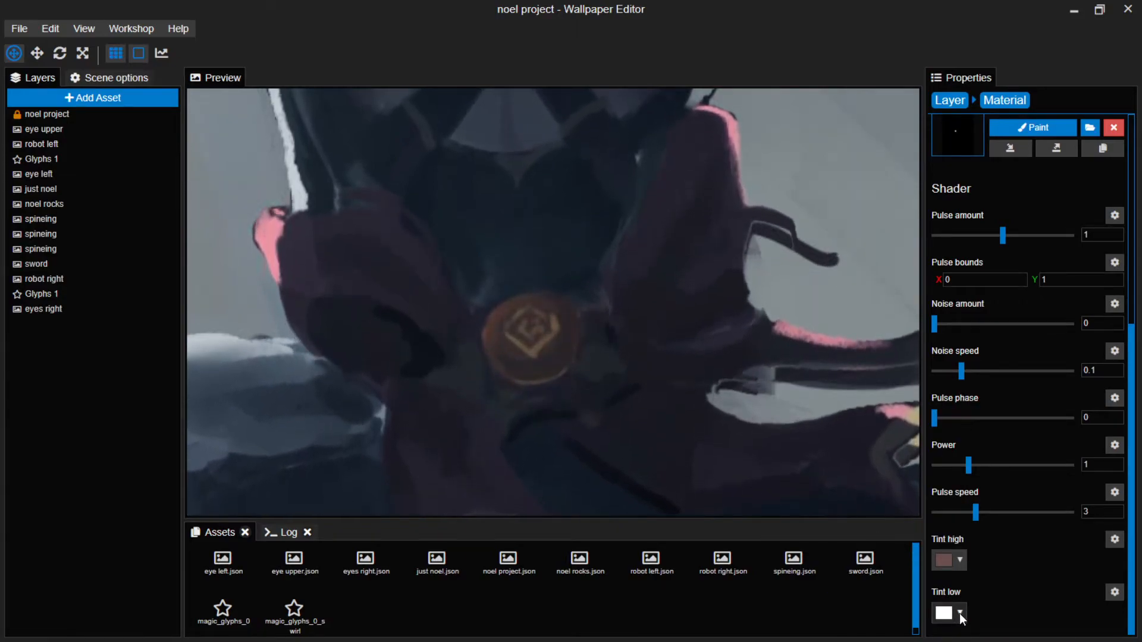
Set the Pulse effect's Tint low to #715c54, sampled from the belt emblem.
click(959, 612)
click(786, 550)
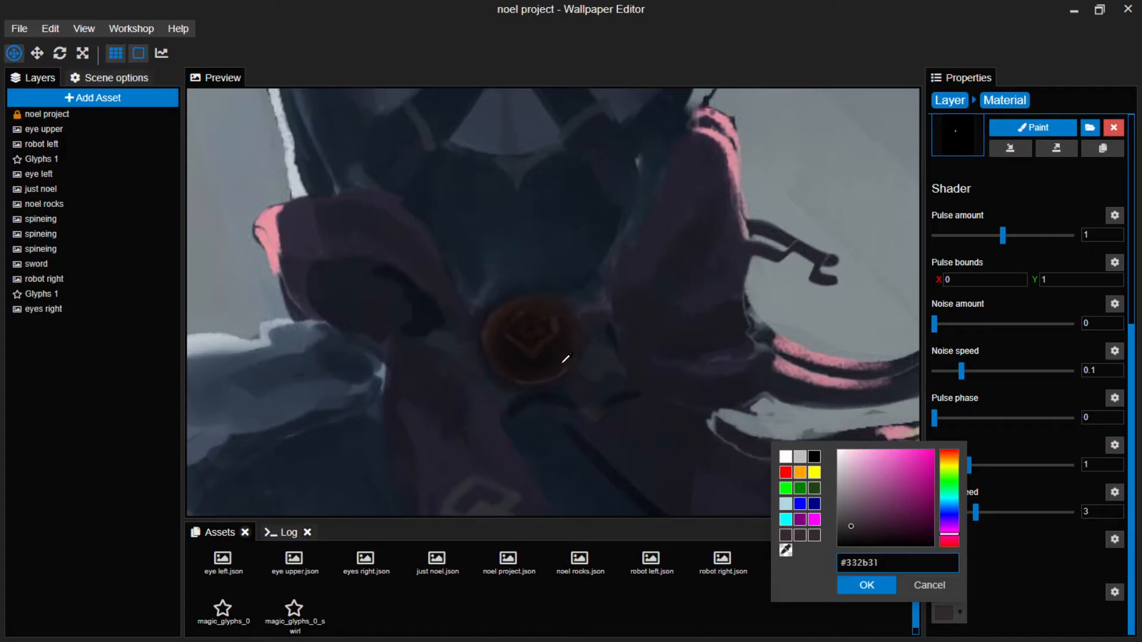
click(555, 320)
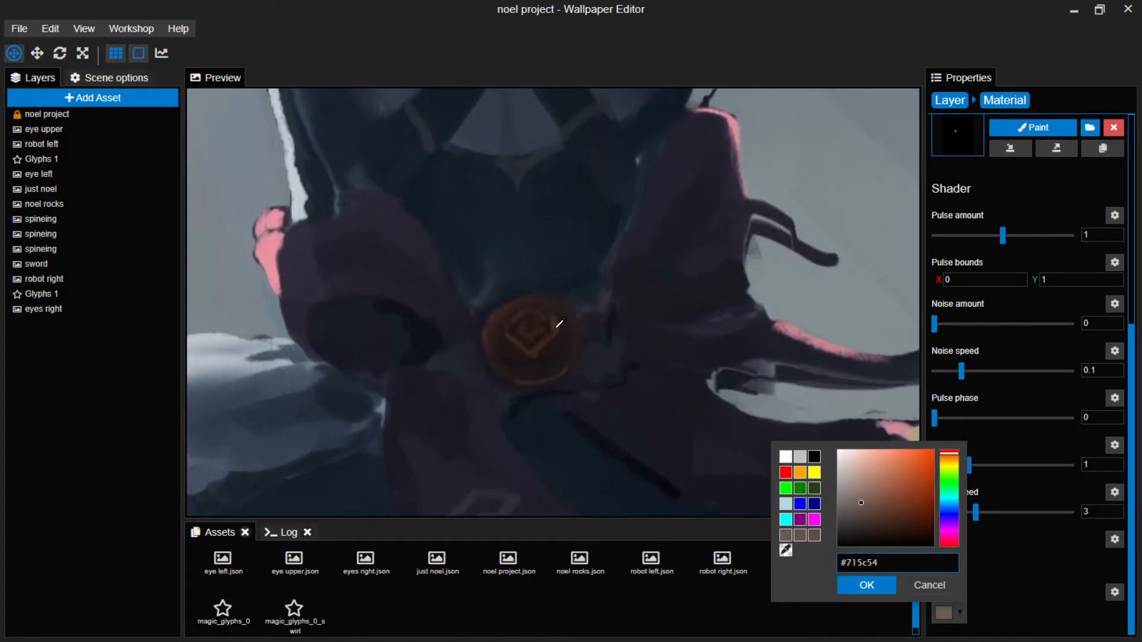
click(873, 586)
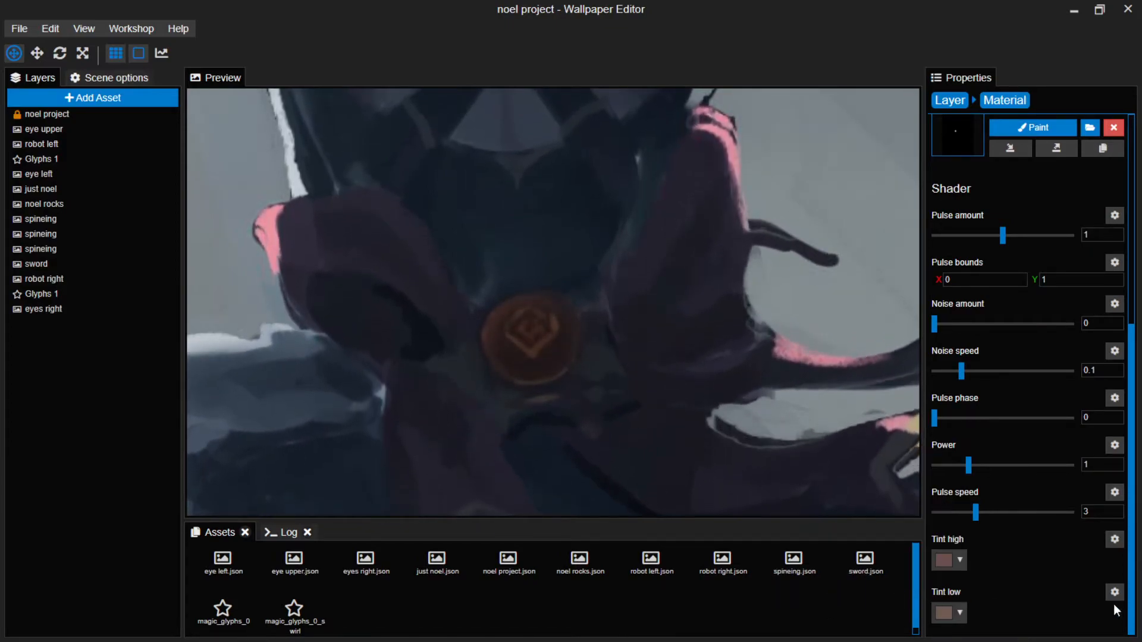
Resample the Pulse effect's Tint high from the belt emblem as dark brown #39291f.
click(963, 561)
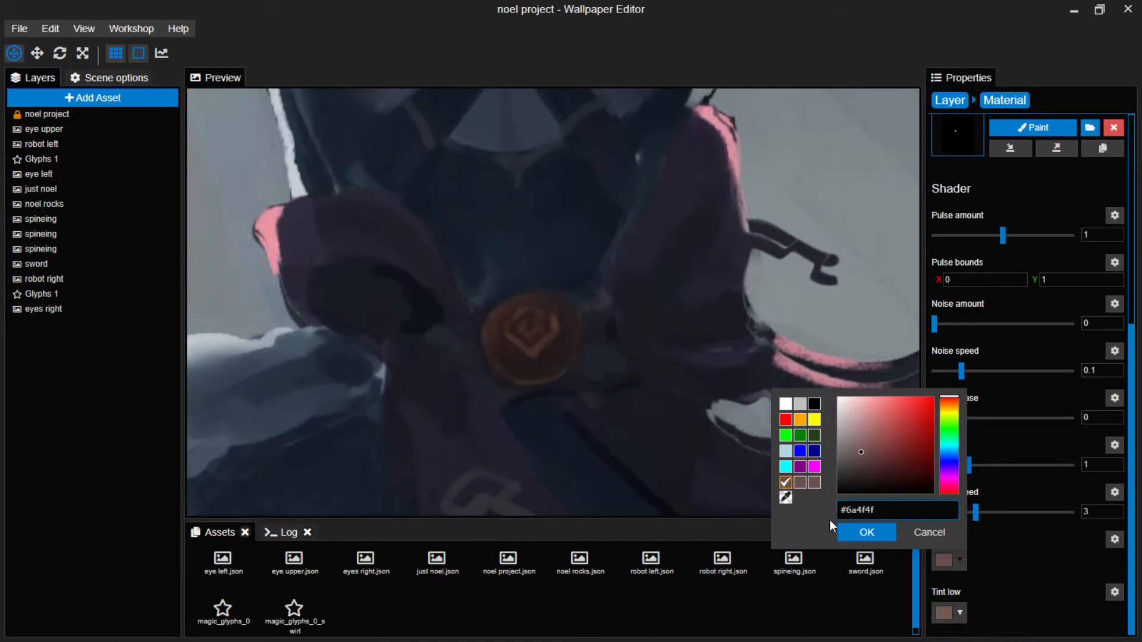
click(785, 497)
click(557, 327)
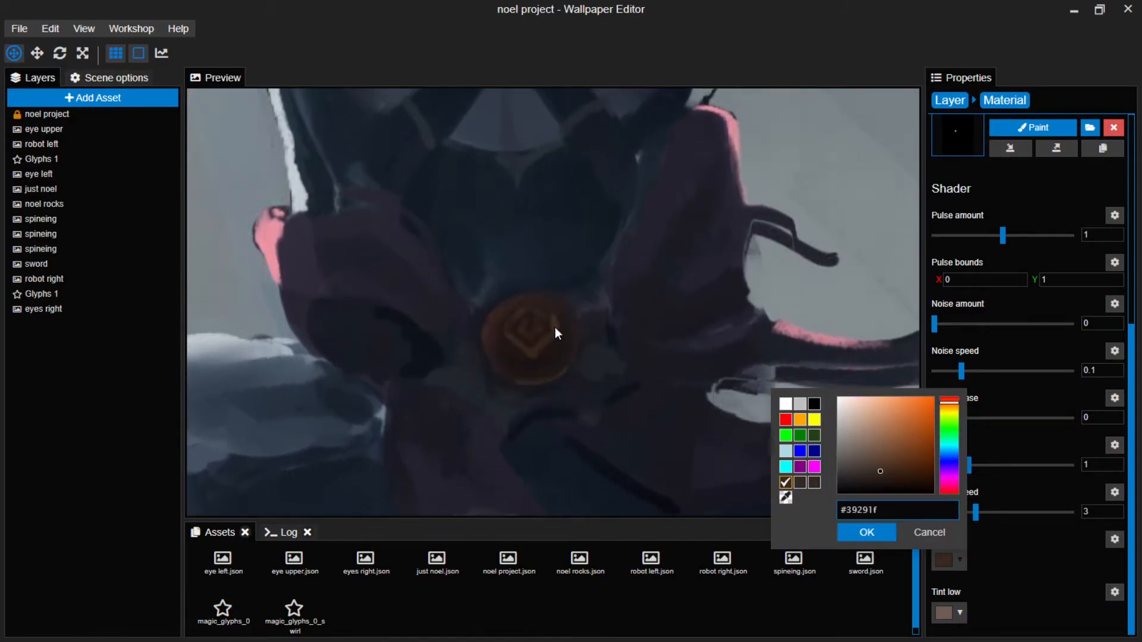
click(876, 528)
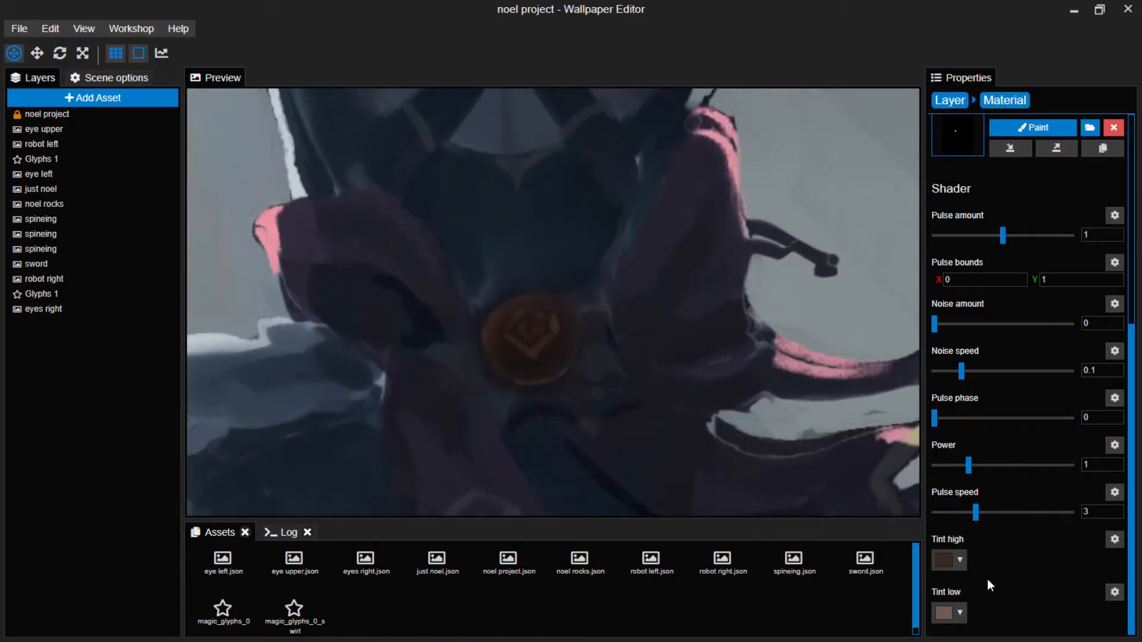
Set the Pulse effect's Tint low back to white, #ffffff.
click(953, 612)
click(785, 456)
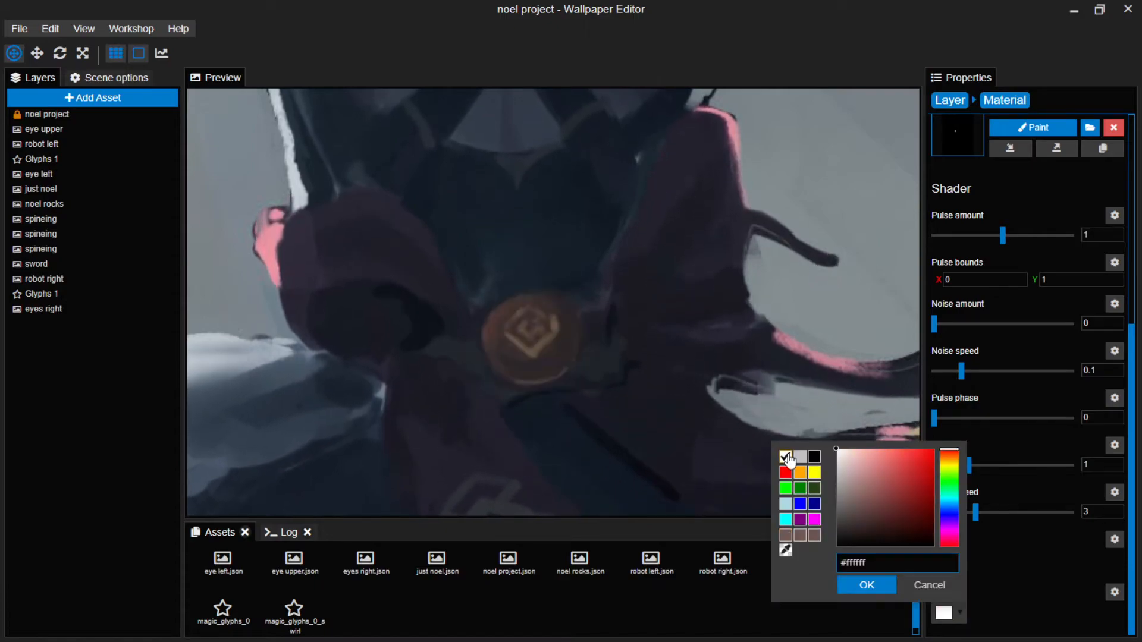
click(867, 585)
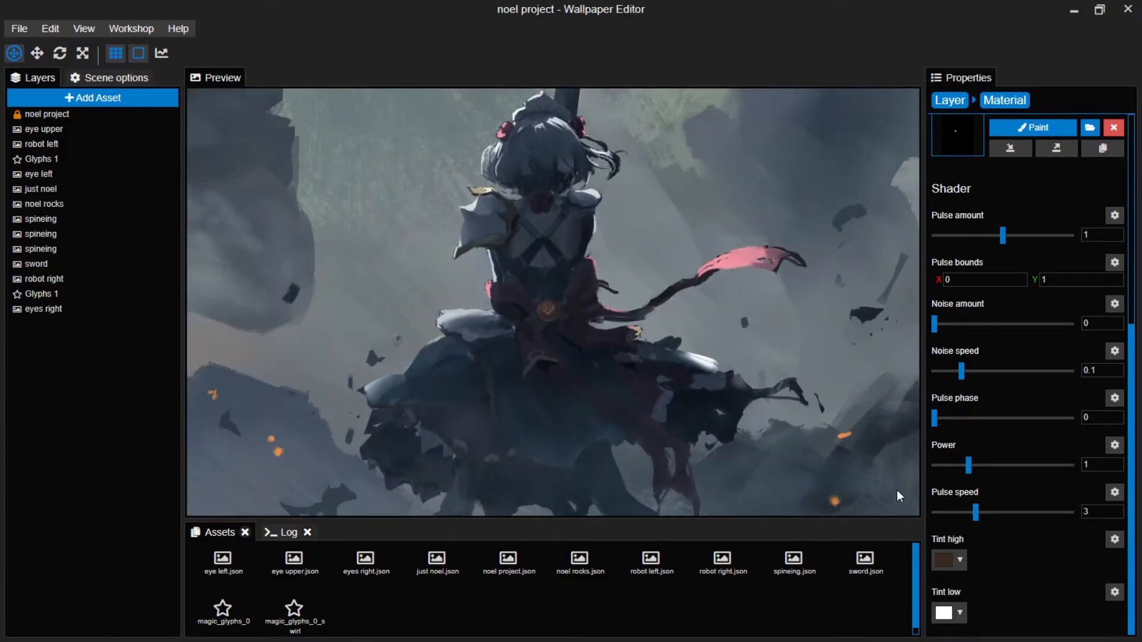
Lighten the Pulse effect's Tint high to the brown #7e5d49.
click(958, 562)
click(878, 451)
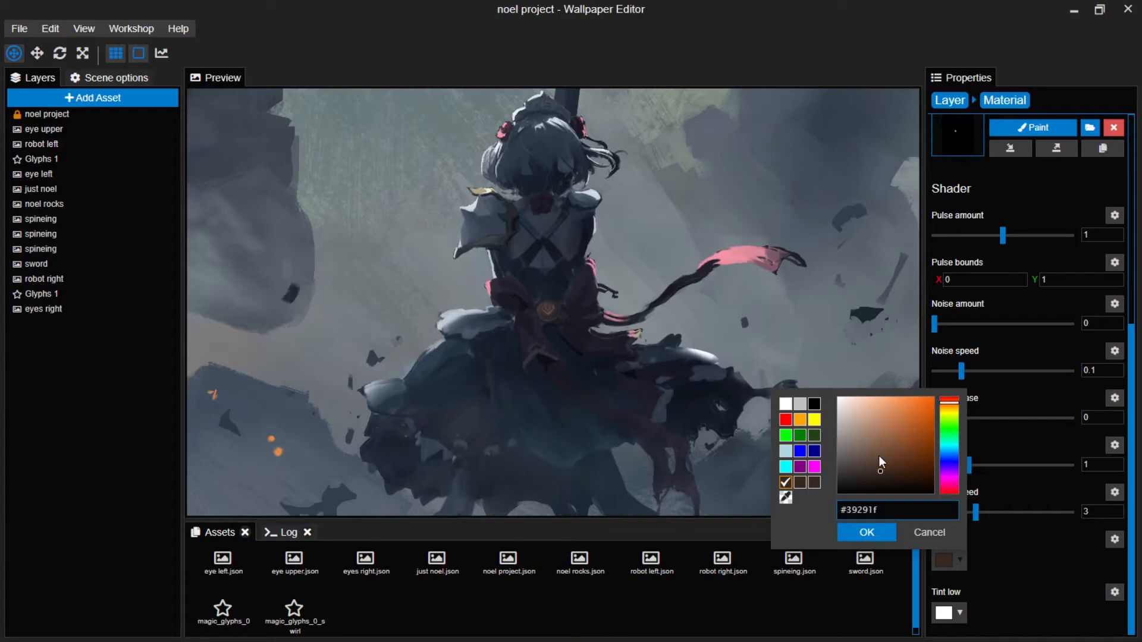
drag(878, 451, 877, 445)
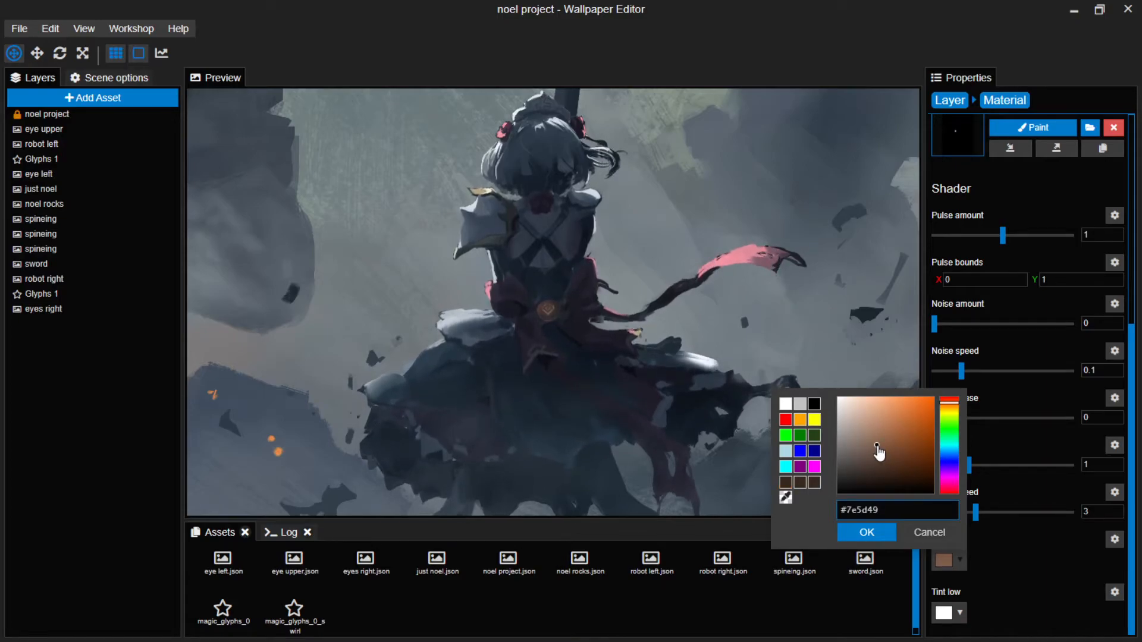
click(867, 534)
Set the Pulse effect's Tint high to light orange-brown #ca9879 and its power to 0.48.
scroll(681, 320, down, 5)
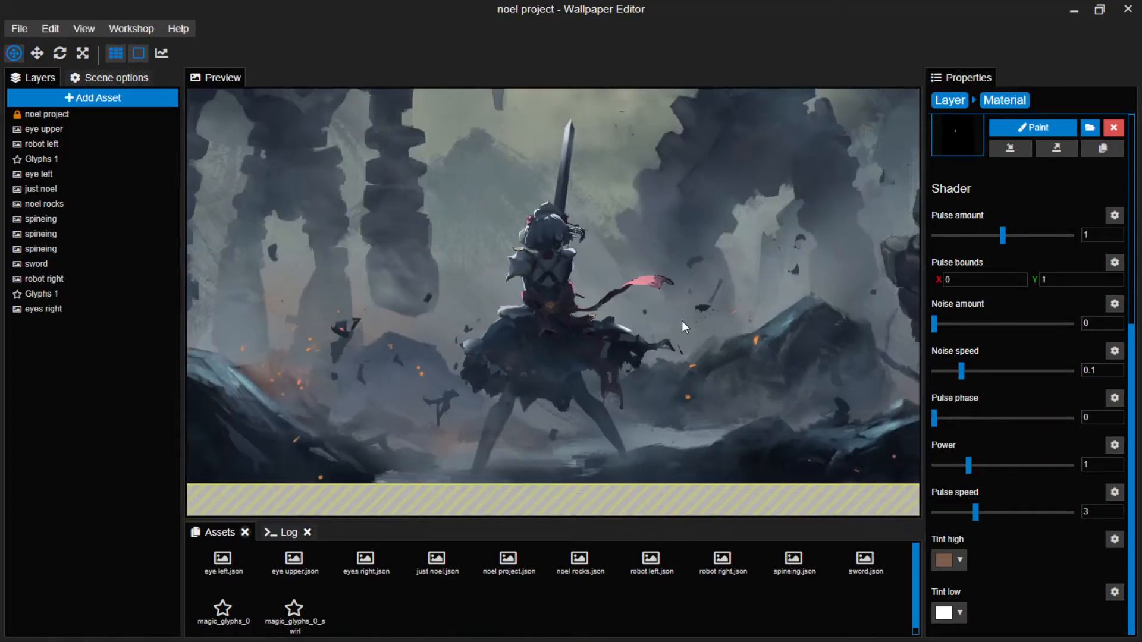
drag(734, 253, 750, 359)
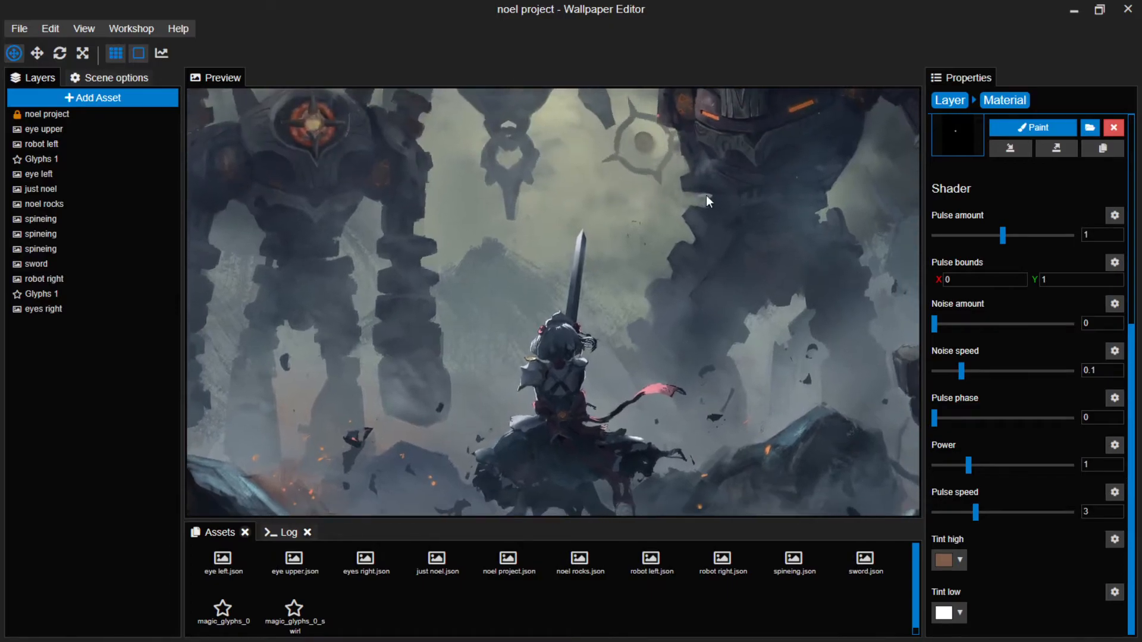
scroll(635, 188, down, 4)
scroll(626, 249, up, 3)
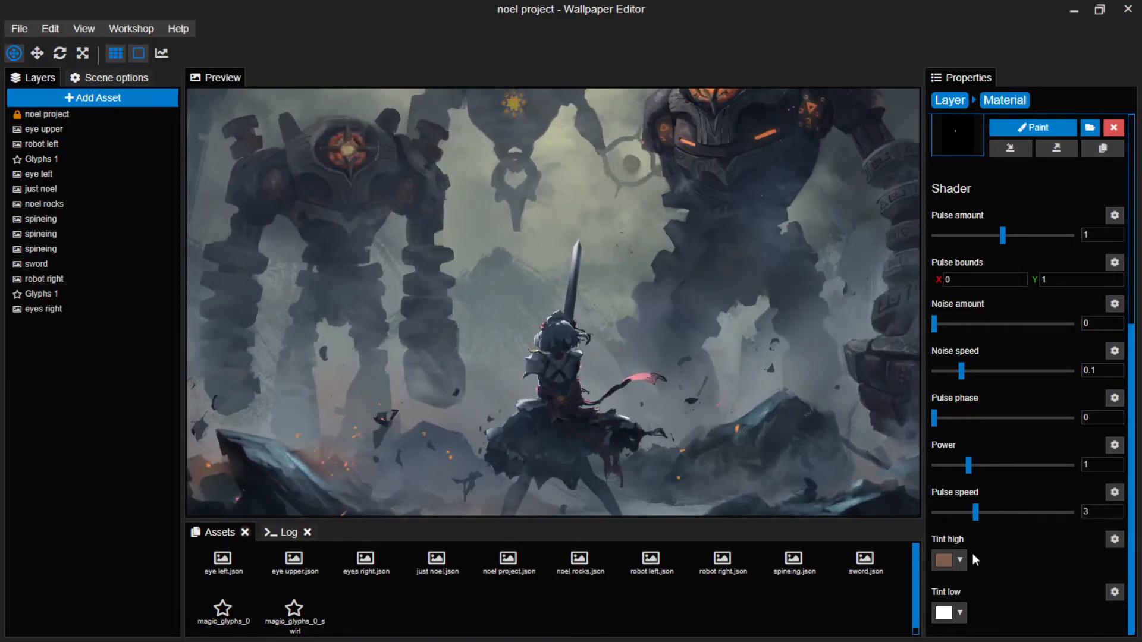
click(960, 561)
click(875, 416)
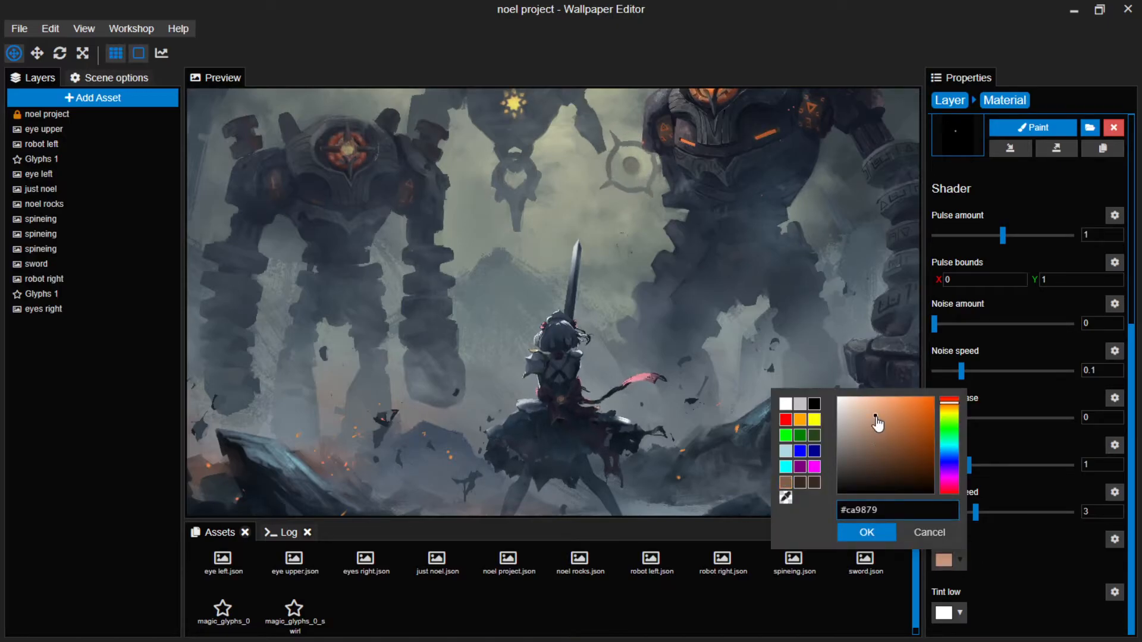
click(871, 533)
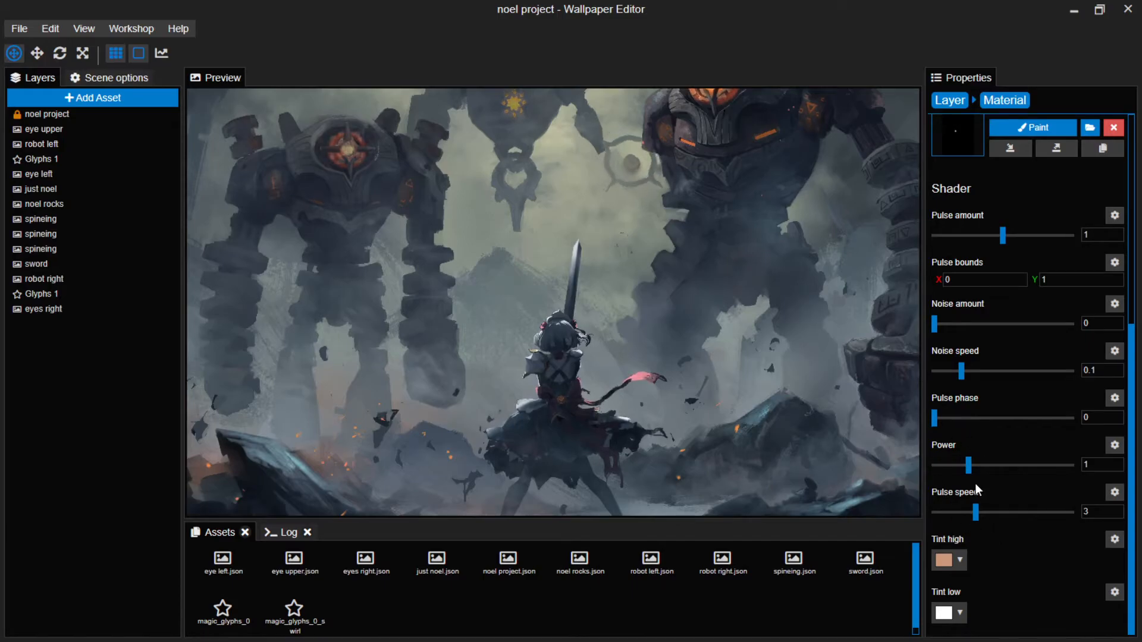
drag(970, 469, 950, 463)
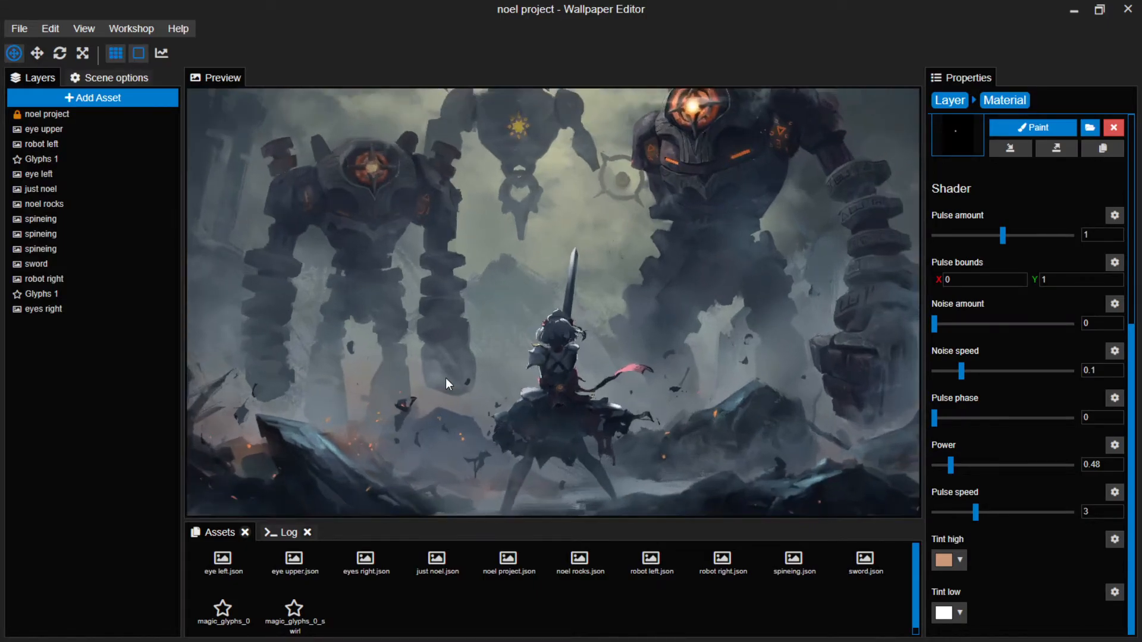
Save the project and add a Fire preset asset in the Wildfire variant.
drag(252, 441, 300, 423)
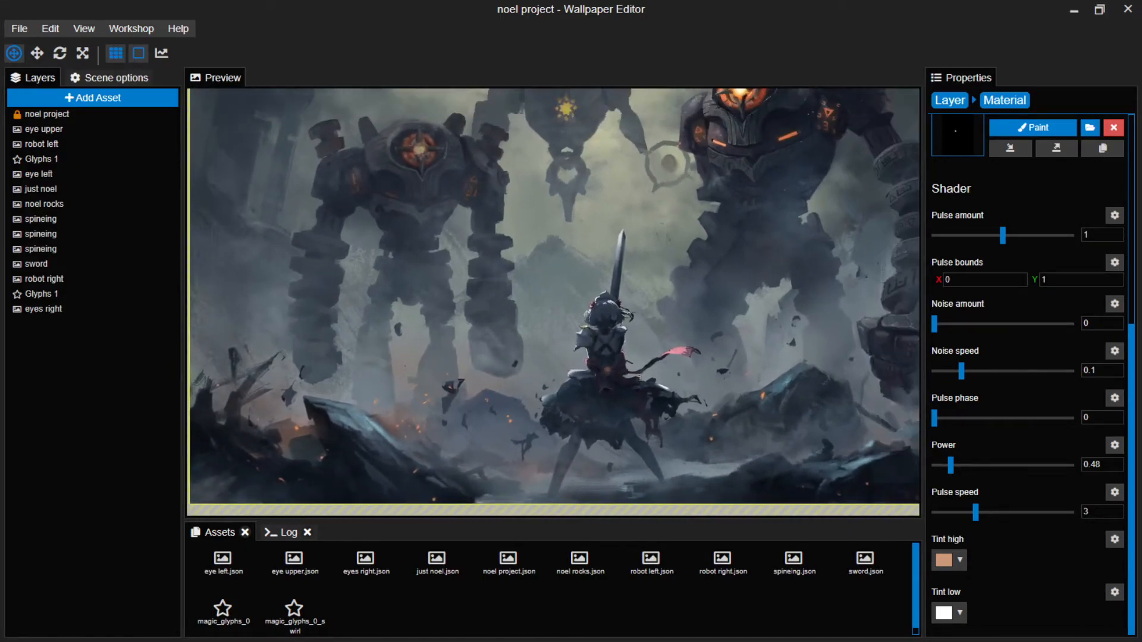
click(98, 98)
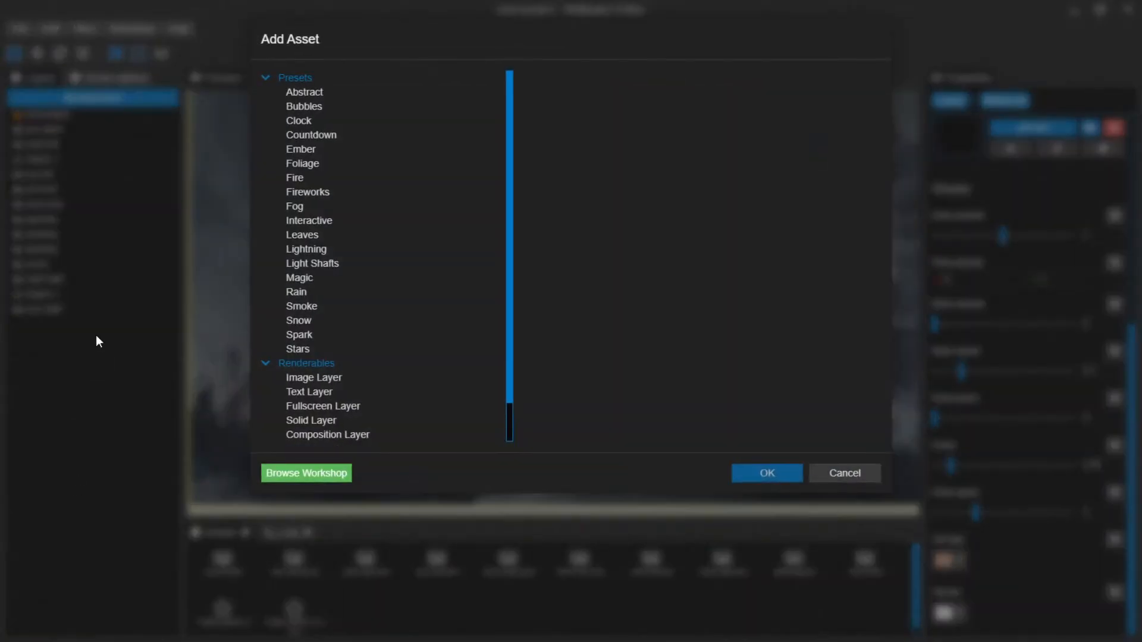
click(318, 178)
click(585, 273)
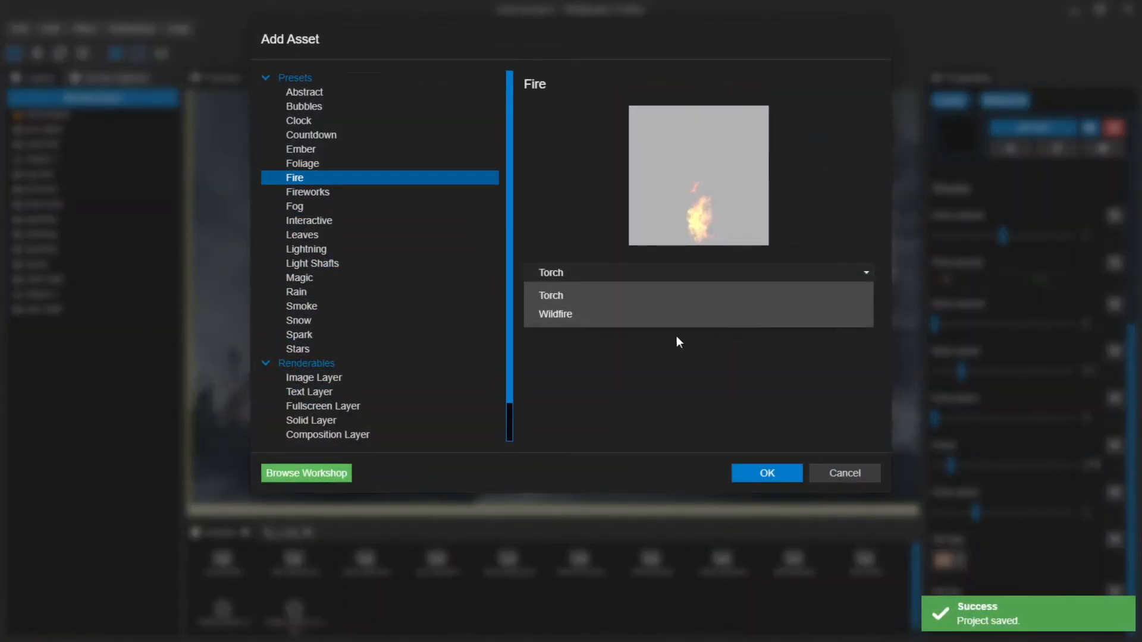
click(569, 307)
click(762, 474)
Place the Wildfire over the debris in the artwork's lower-left corner and scale it to about 2.13 by 2.76.
drag(565, 305, 288, 454)
mouse_move(356, 473)
mouse_down()
mouse_move(372, 474)
mouse_move(360, 474)
mouse_up()
drag(276, 397, 276, 377)
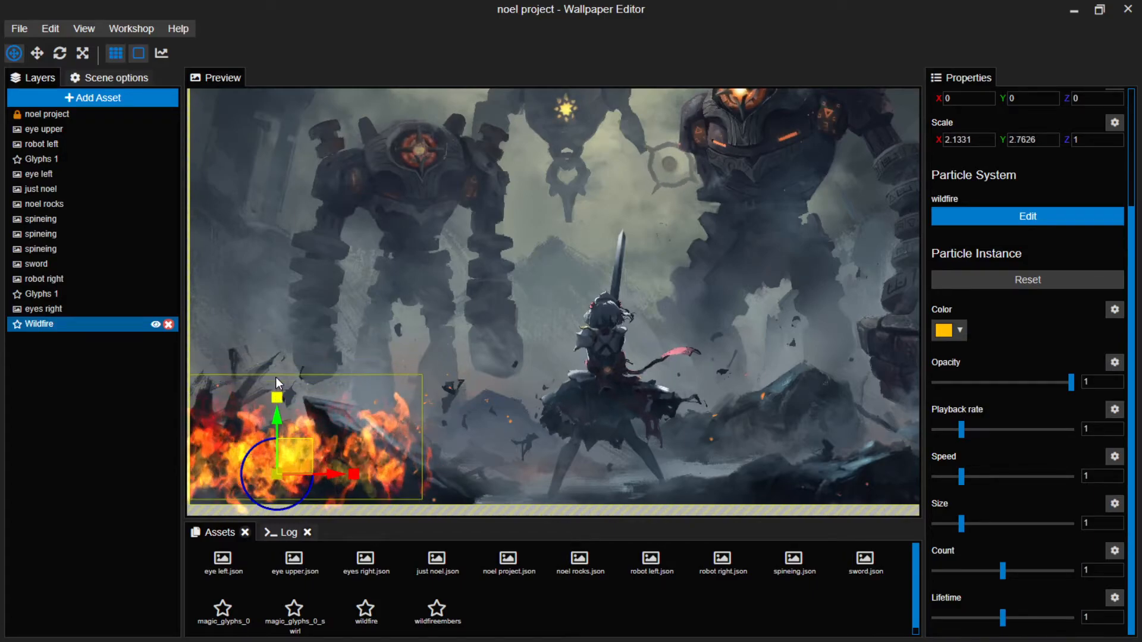
drag(305, 457, 367, 458)
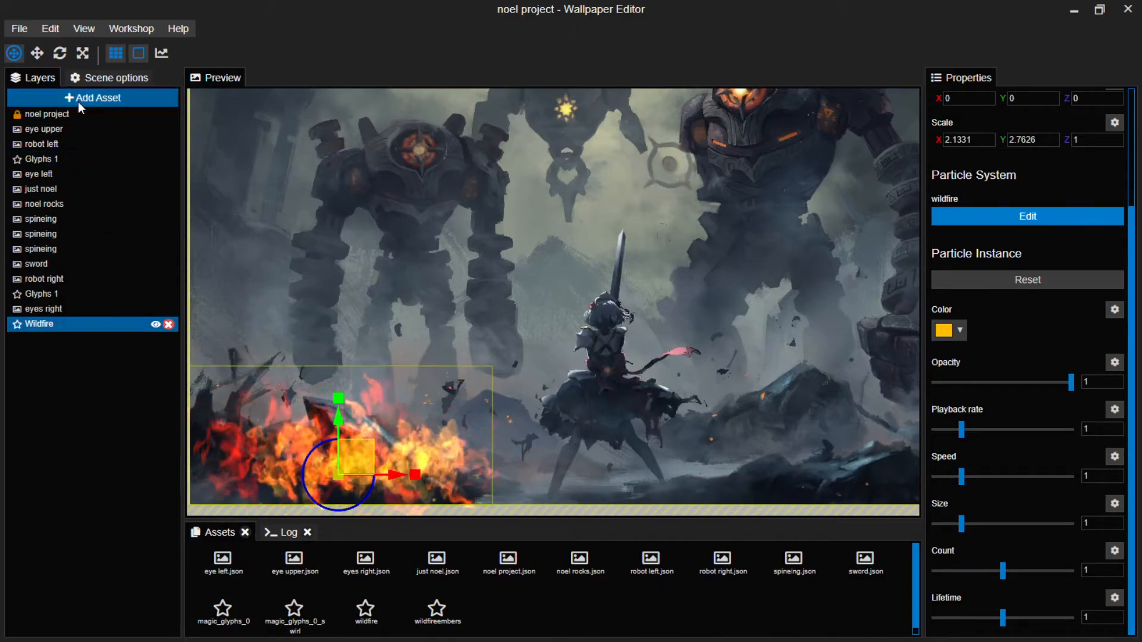
Reorder the Wildfire layer to directly below just noel and fit it to the sloping rock with X scale about 1.76 and rotation about -14.
drag(31, 327, 59, 196)
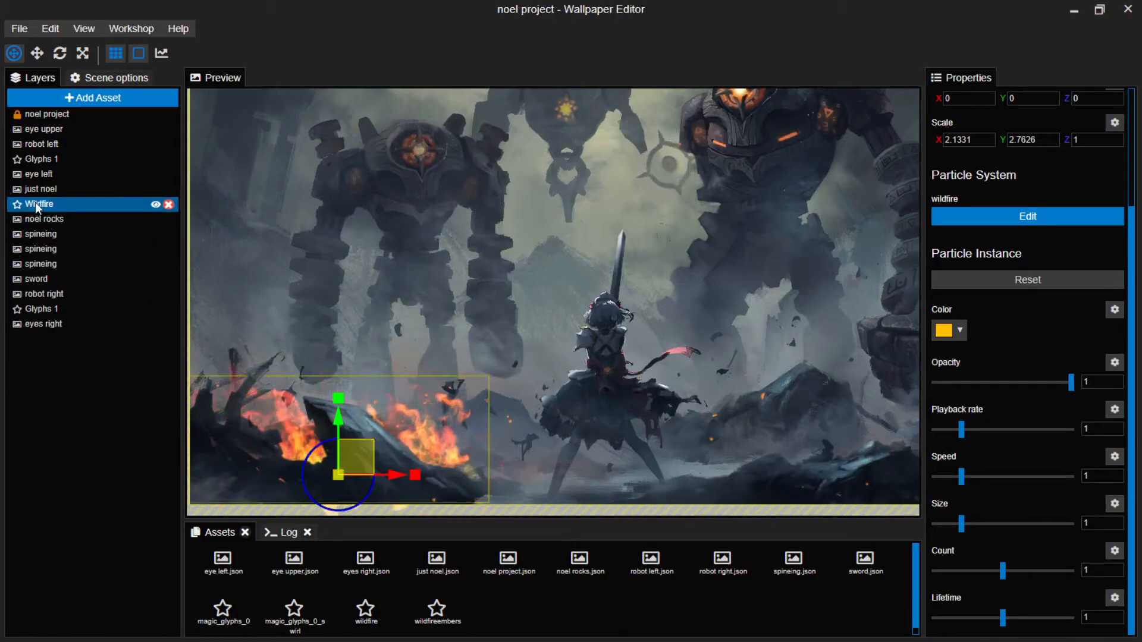
drag(414, 477, 400, 476)
drag(324, 440, 347, 461)
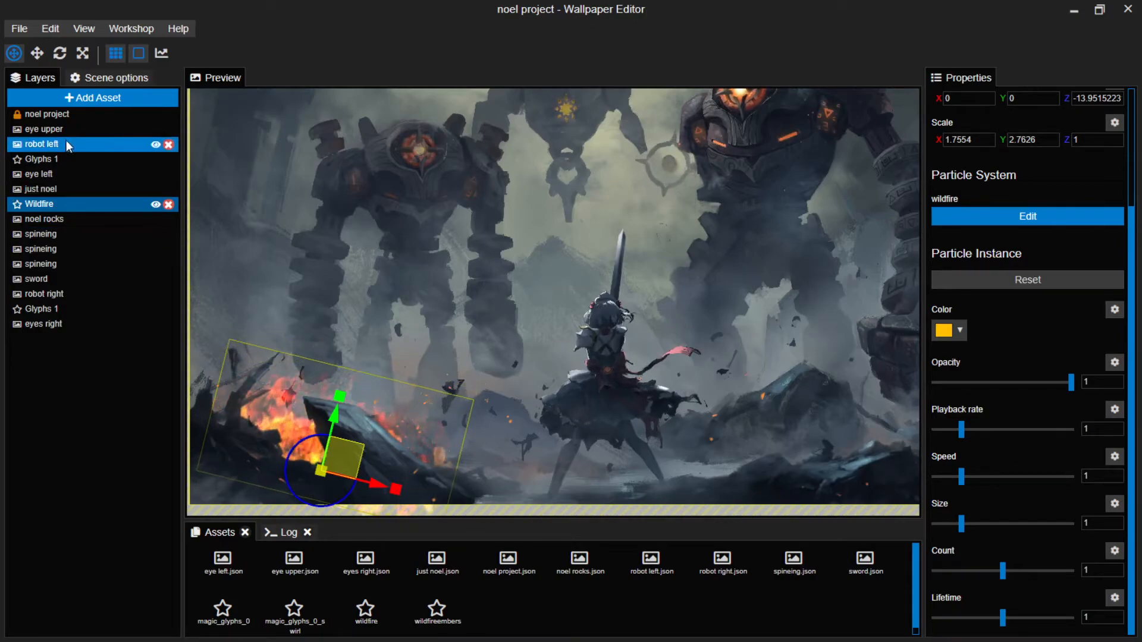
Save the project and add an Ember preset asset in the Large variant.
click(76, 99)
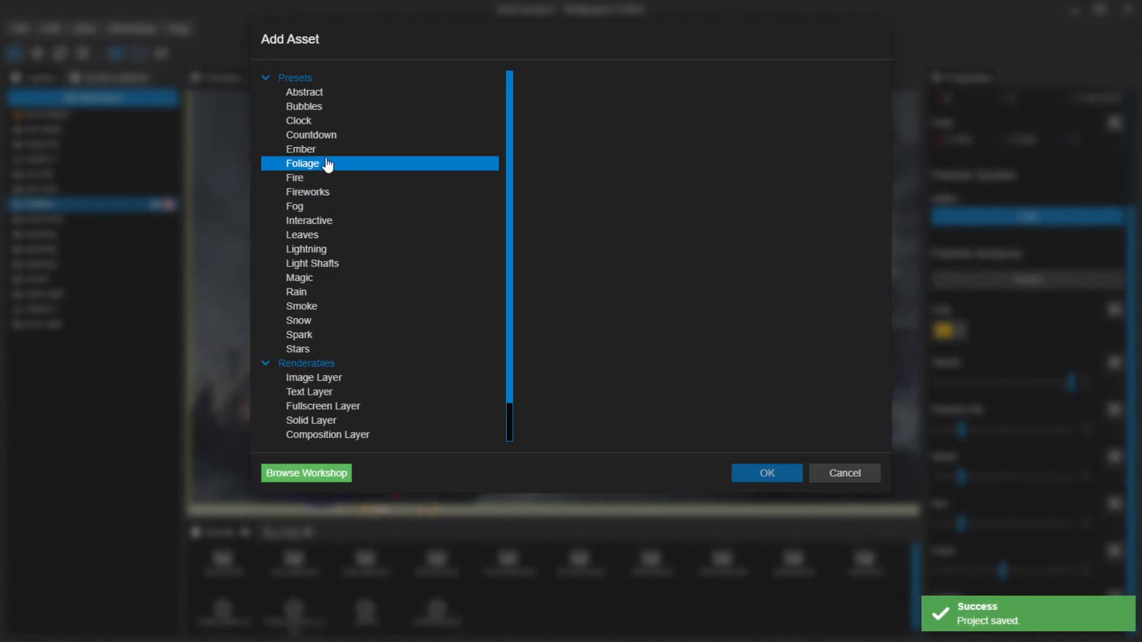
click(327, 150)
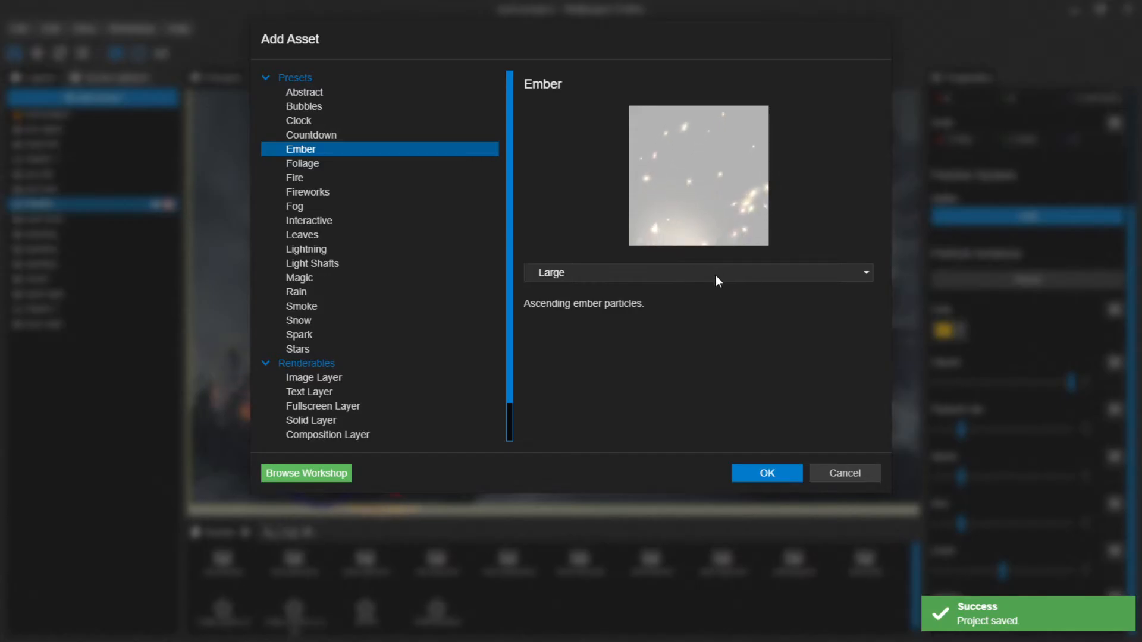
click(758, 473)
Order the Ember layer directly above Wildfire and fit it over the lower-left flames at a scale of about 1.88 by 1.76.
drag(576, 282, 305, 445)
drag(49, 341, 55, 203)
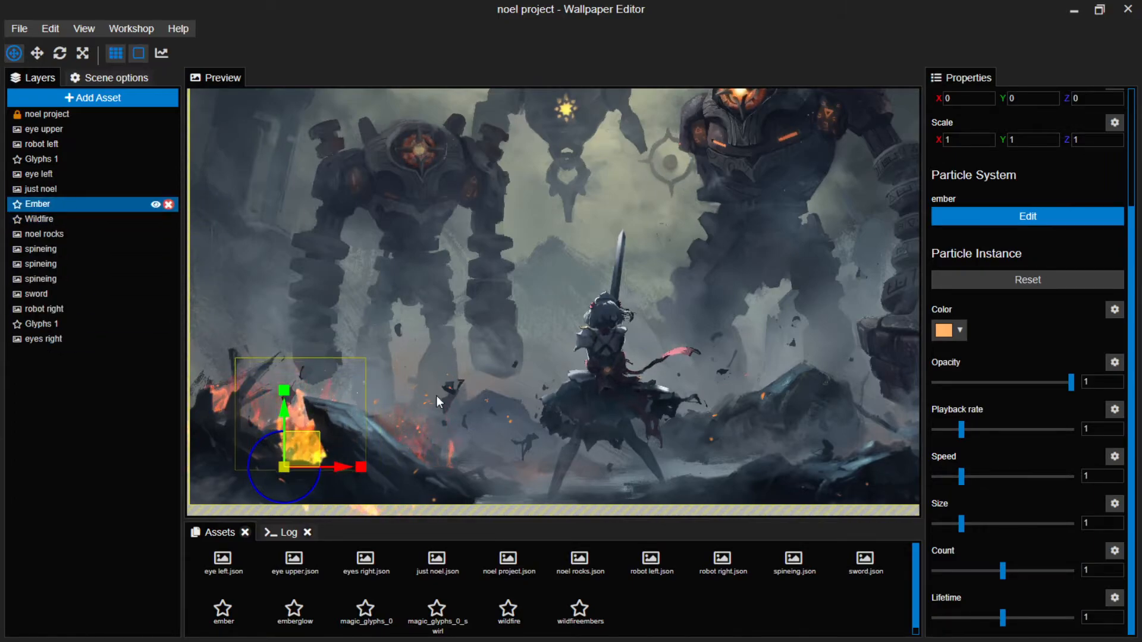
drag(365, 464, 372, 464)
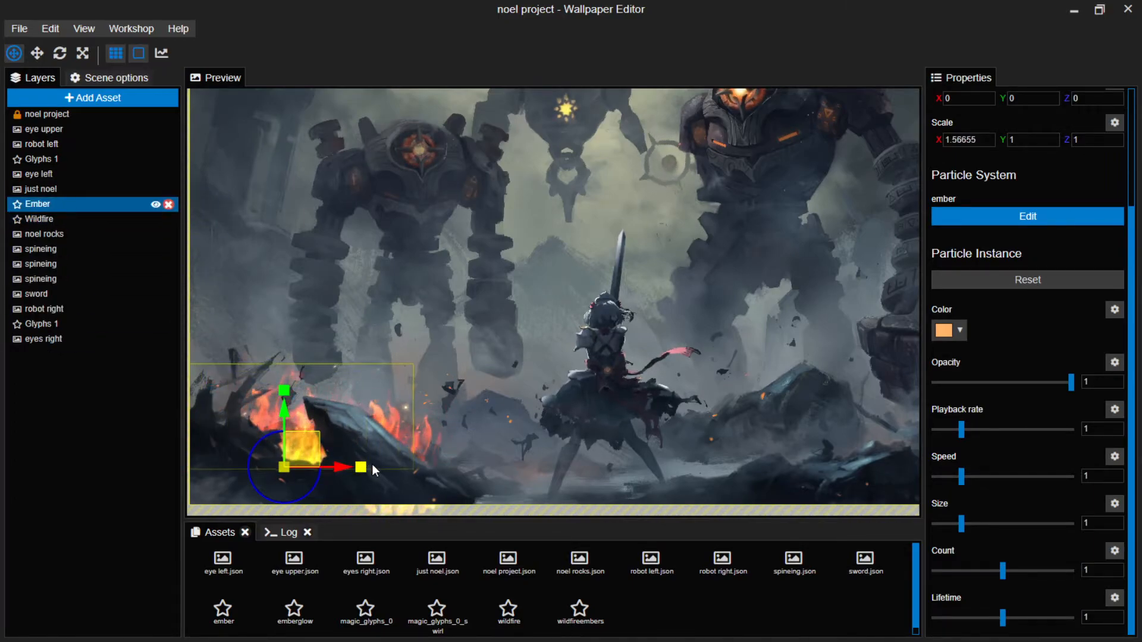
drag(285, 391, 286, 383)
drag(315, 444, 356, 456)
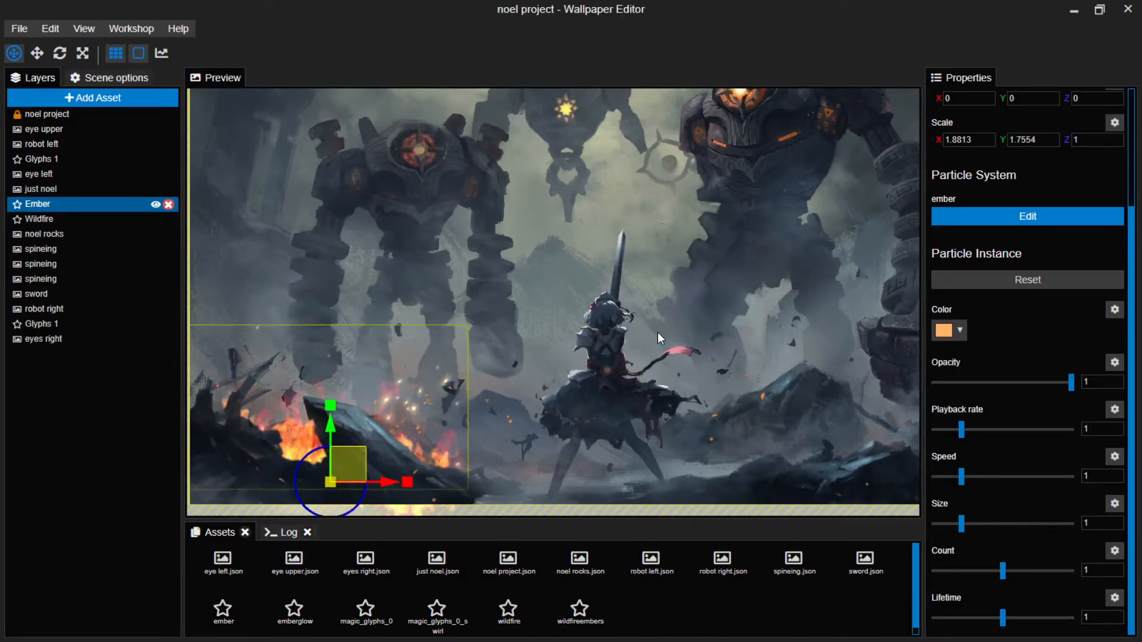
Add a Fire preset asset in the Wildfire variant to the scene.
drag(784, 309, 559, 305)
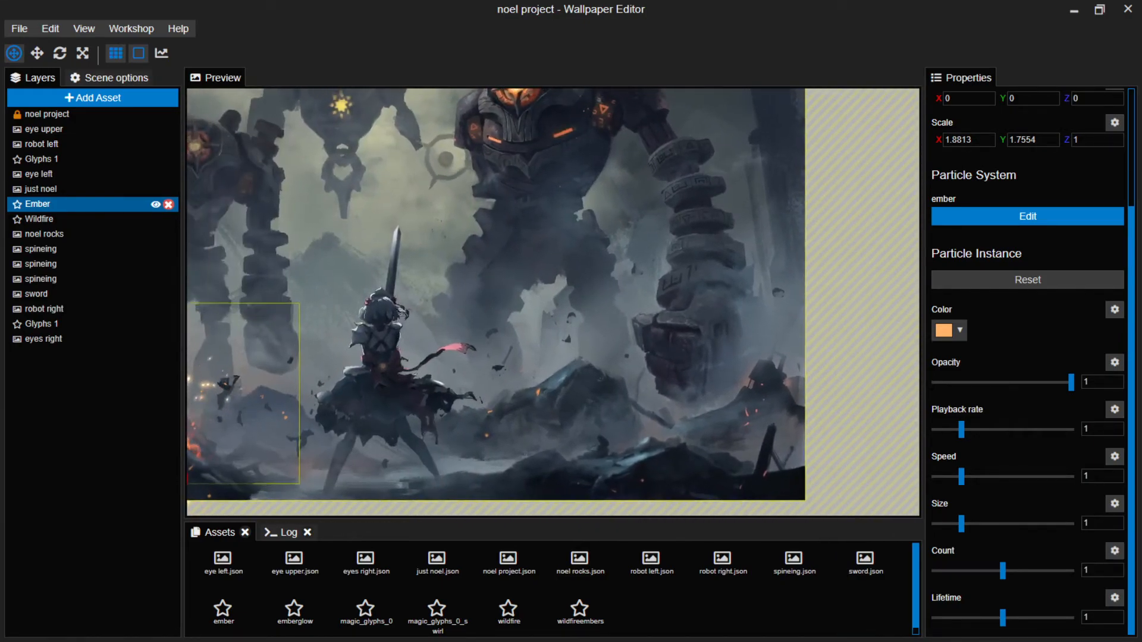
click(105, 98)
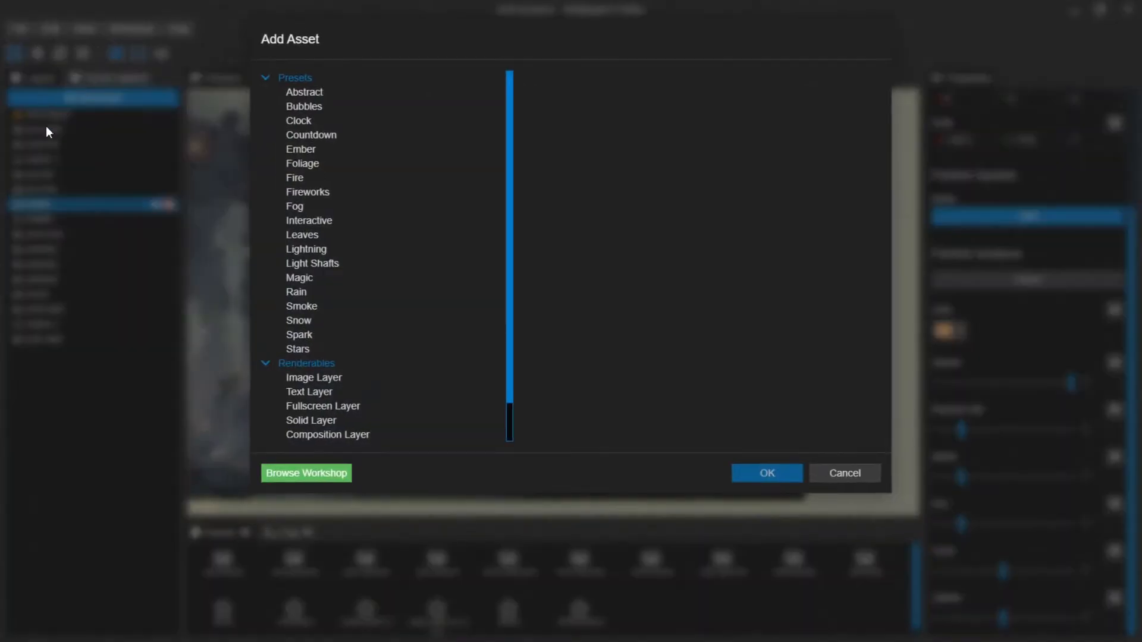
click(315, 179)
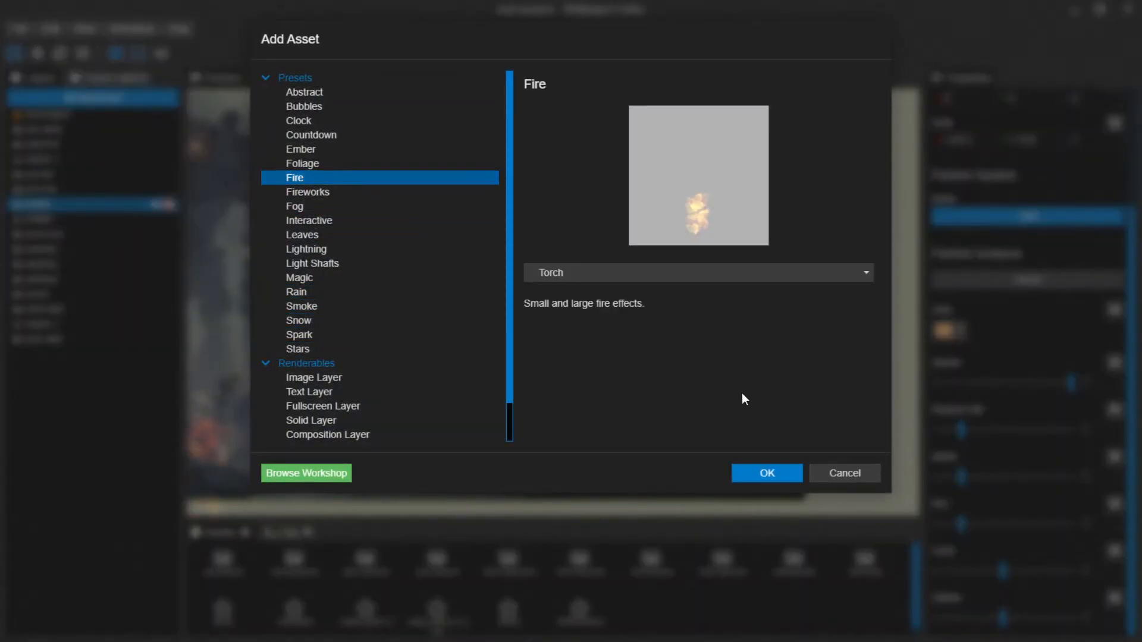
click(697, 272)
click(629, 318)
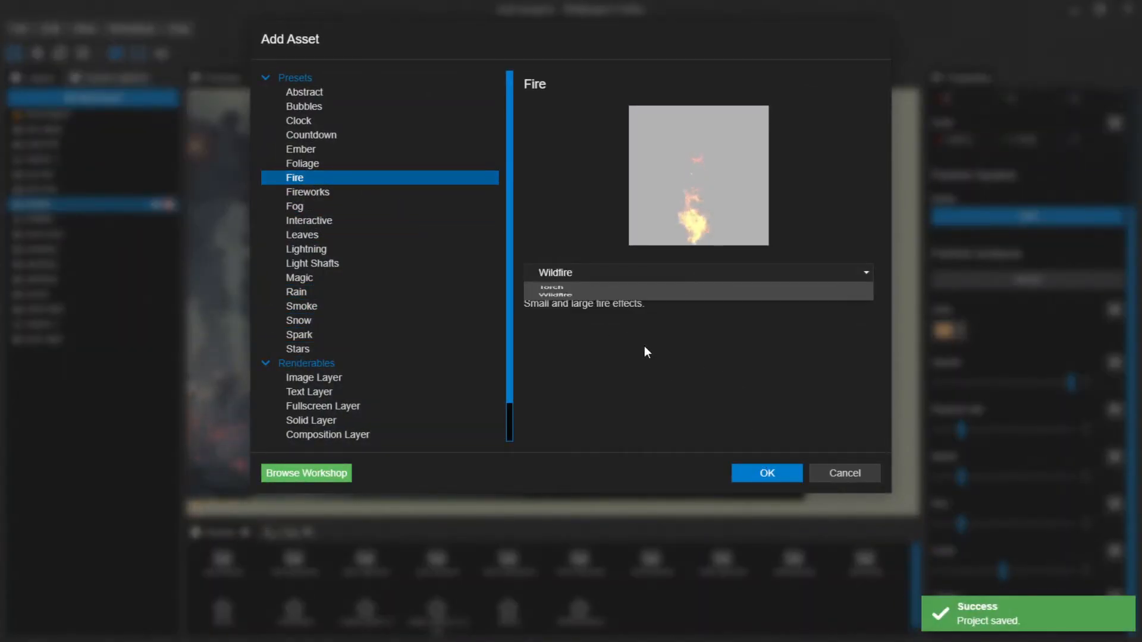
click(764, 473)
Order the new Wildfire layer directly above noel rocks and fit it over the lower-right debris, scale about 1.78 by 1.94, rotation about 7.
drag(570, 286, 632, 438)
drag(729, 457, 735, 445)
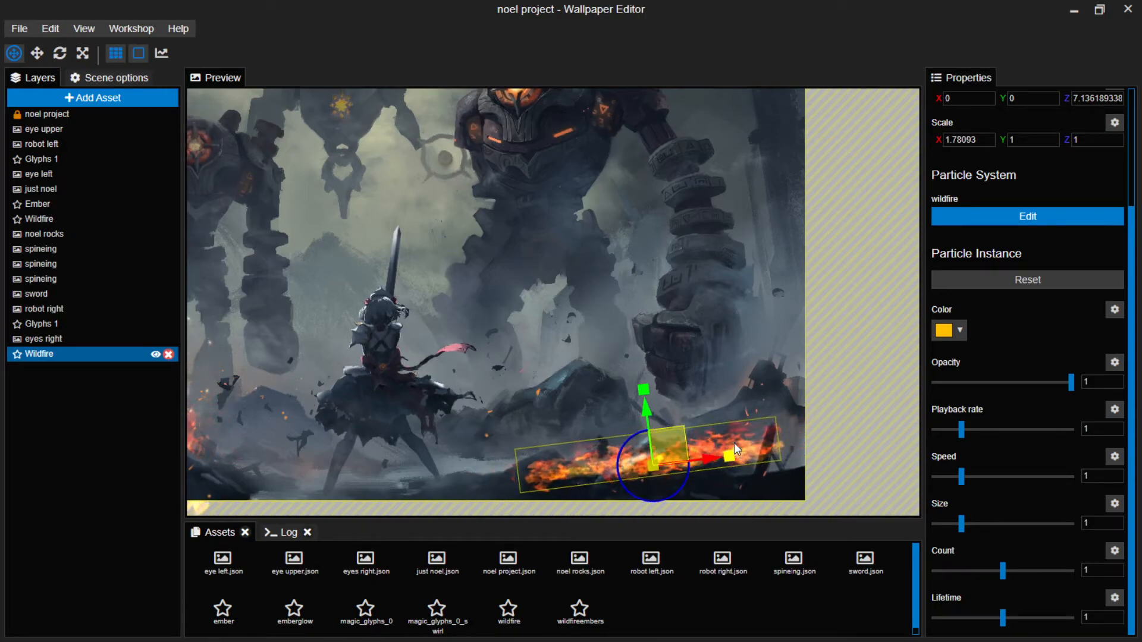
drag(644, 390, 641, 376)
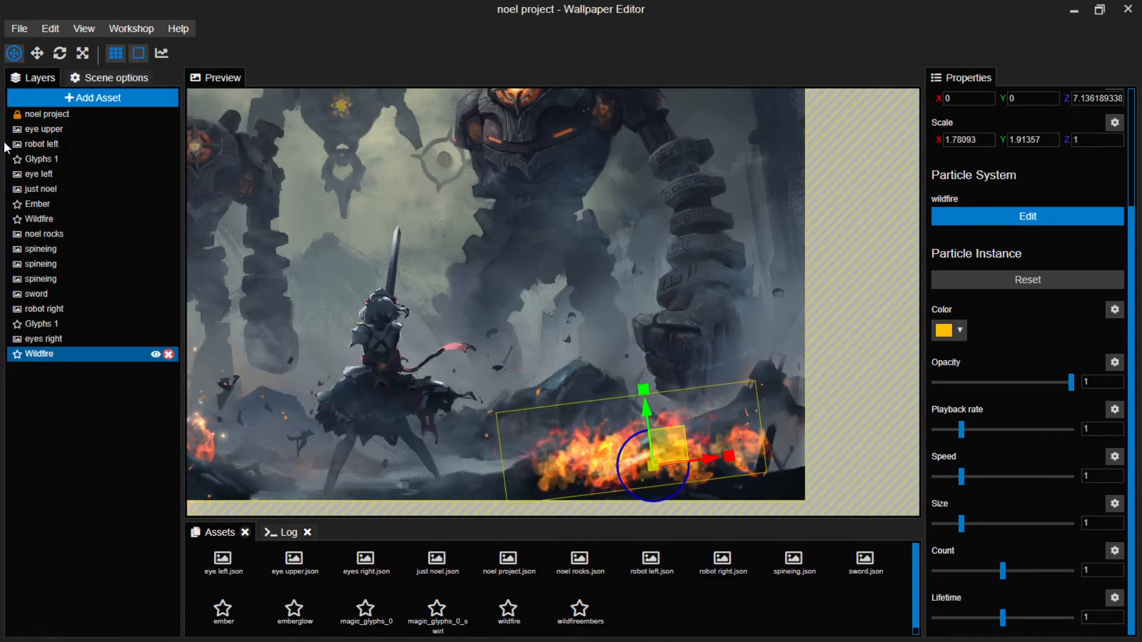
drag(73, 353, 59, 221)
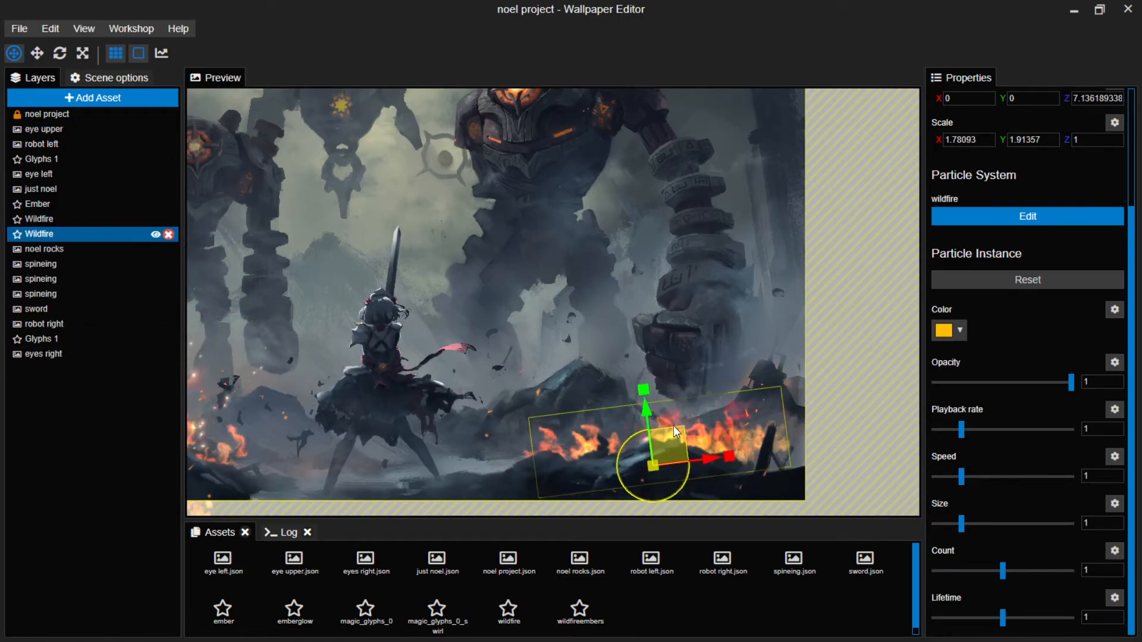
drag(680, 441, 687, 459)
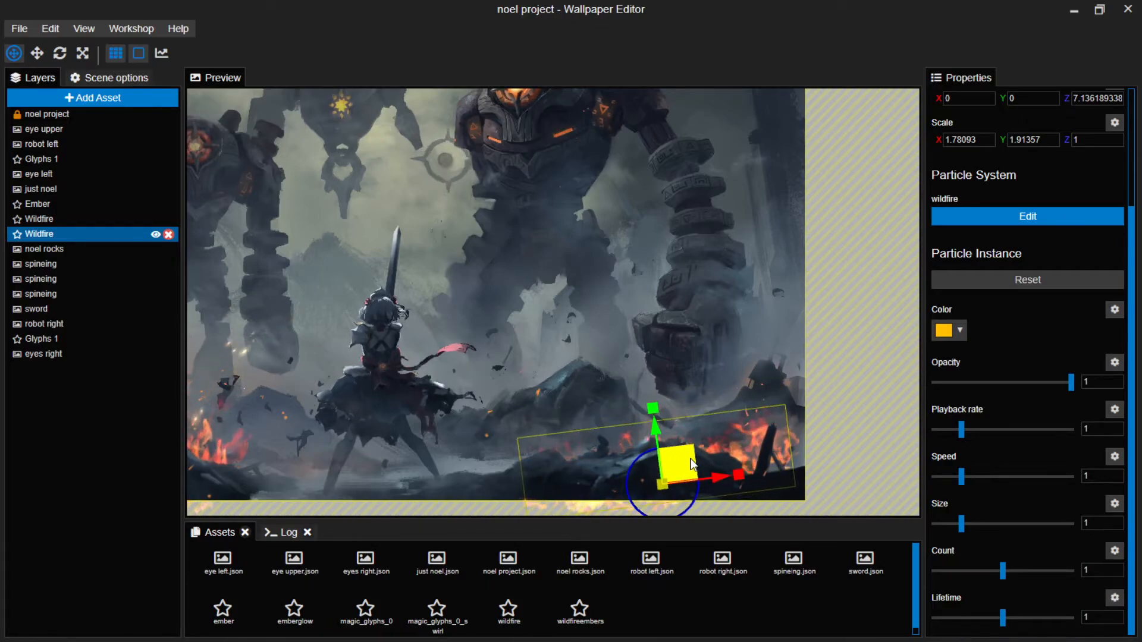
drag(700, 463, 699, 456)
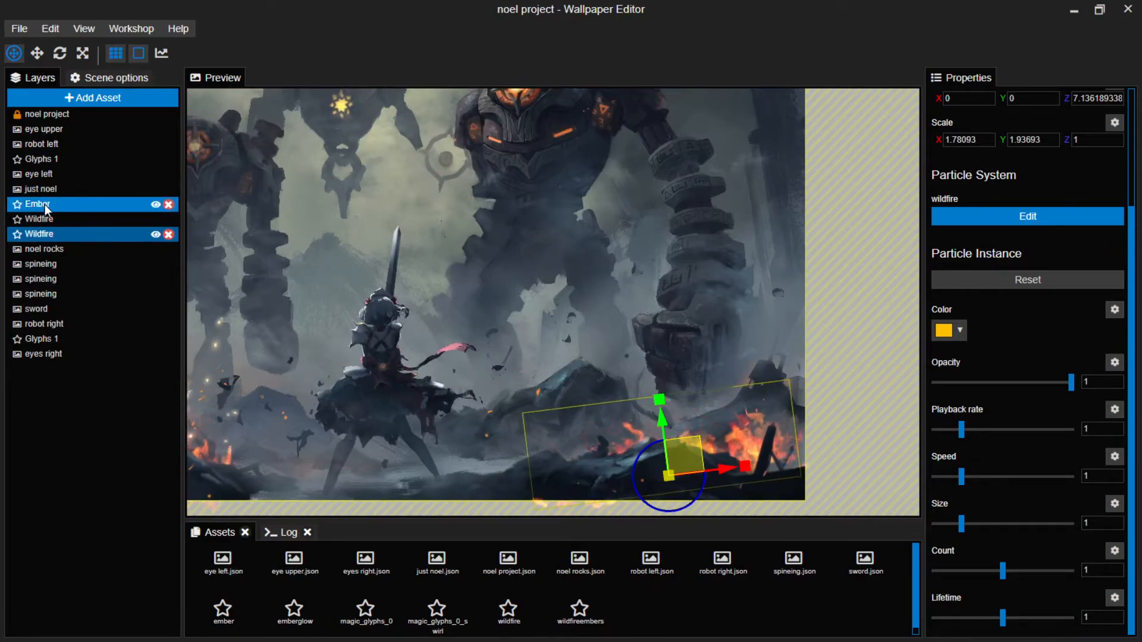
Move the Ember, both Wildfire and noel rocks layers below eyes right at the end of the layer list, and save the project.
drag(45, 233, 39, 342)
drag(49, 216, 51, 317)
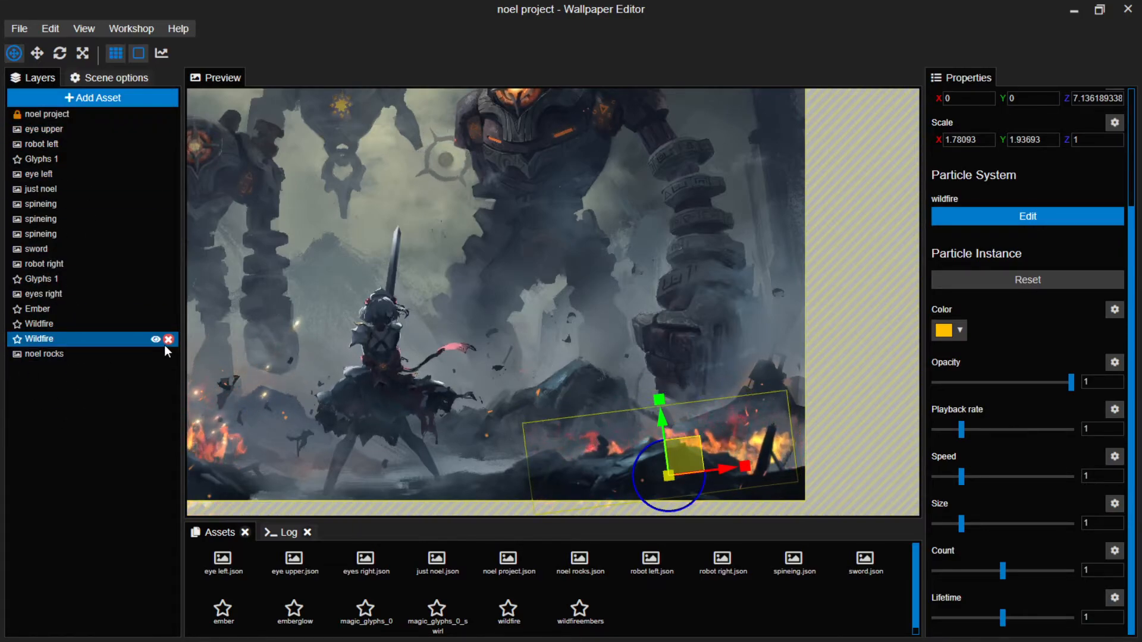
key(ctrl+s)
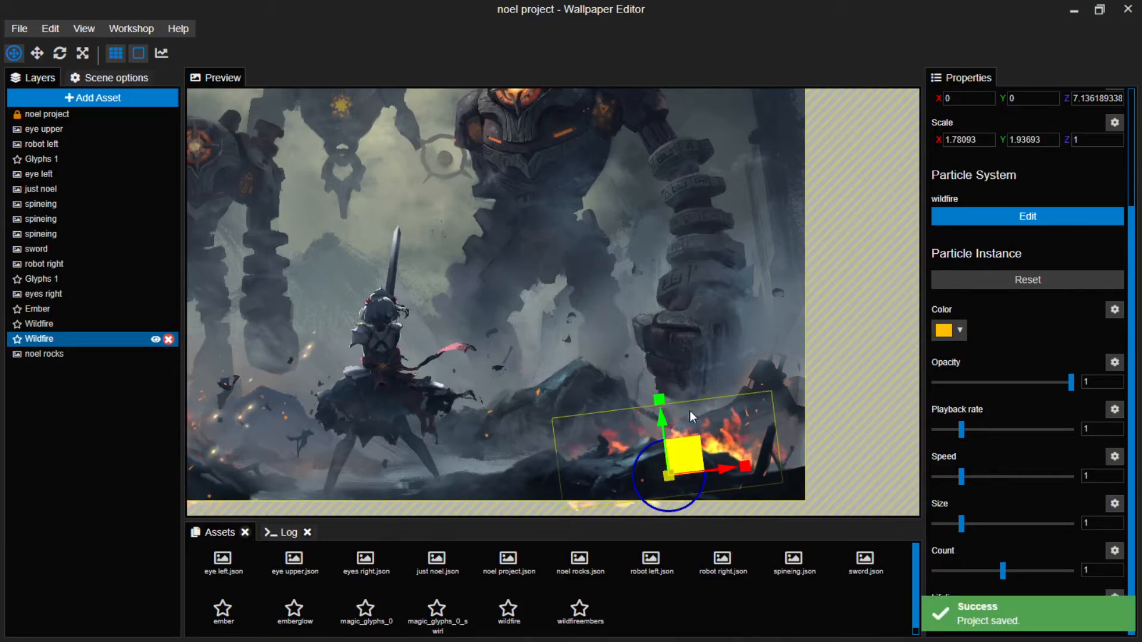
Stretch the lower-right Wildfire to a Y scale of about 2.20 and add another Ember preset asset.
drag(662, 400, 660, 395)
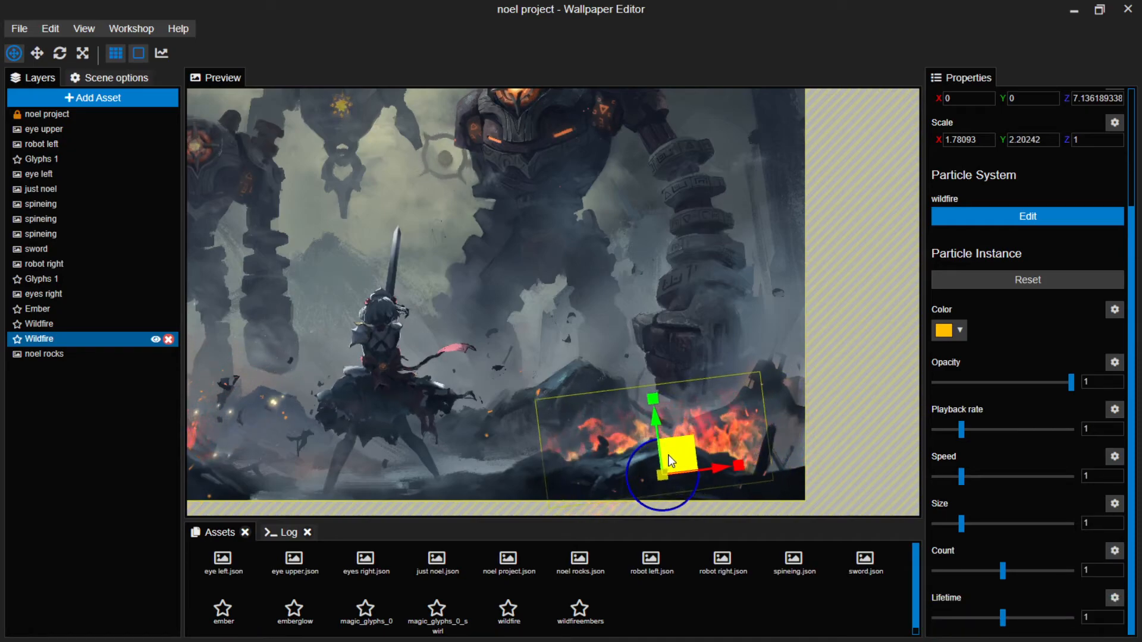
click(90, 95)
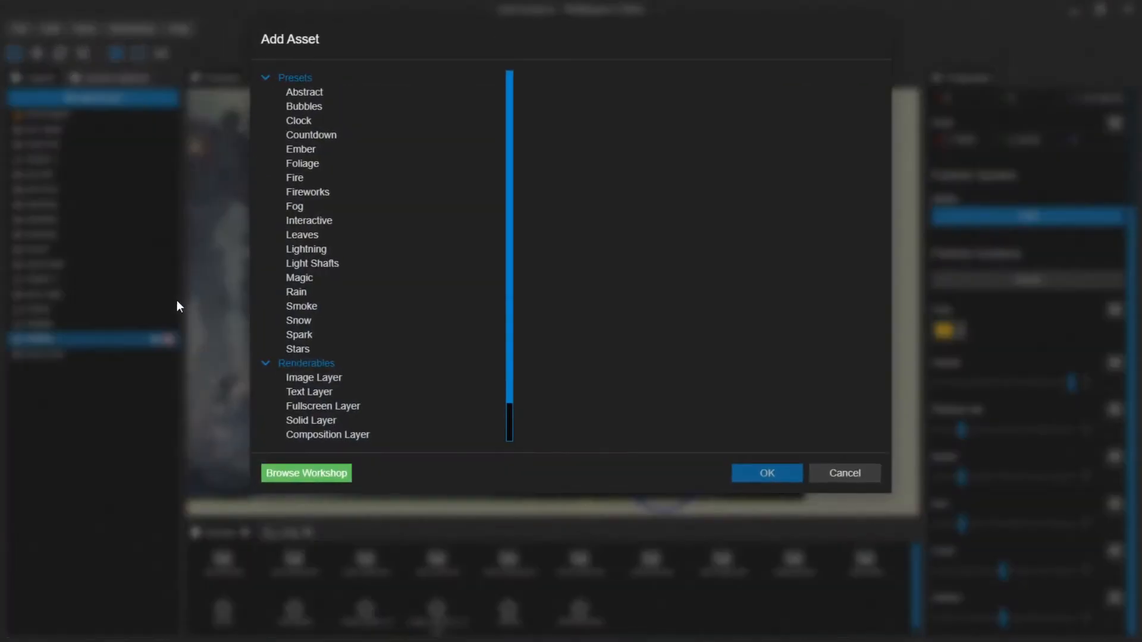
click(325, 153)
click(773, 466)
Order the new Ember directly above noel rocks and fit it over the lower-right flames, scale about 1.82 by 1.31, rotation about 5.66.
drag(574, 277, 739, 456)
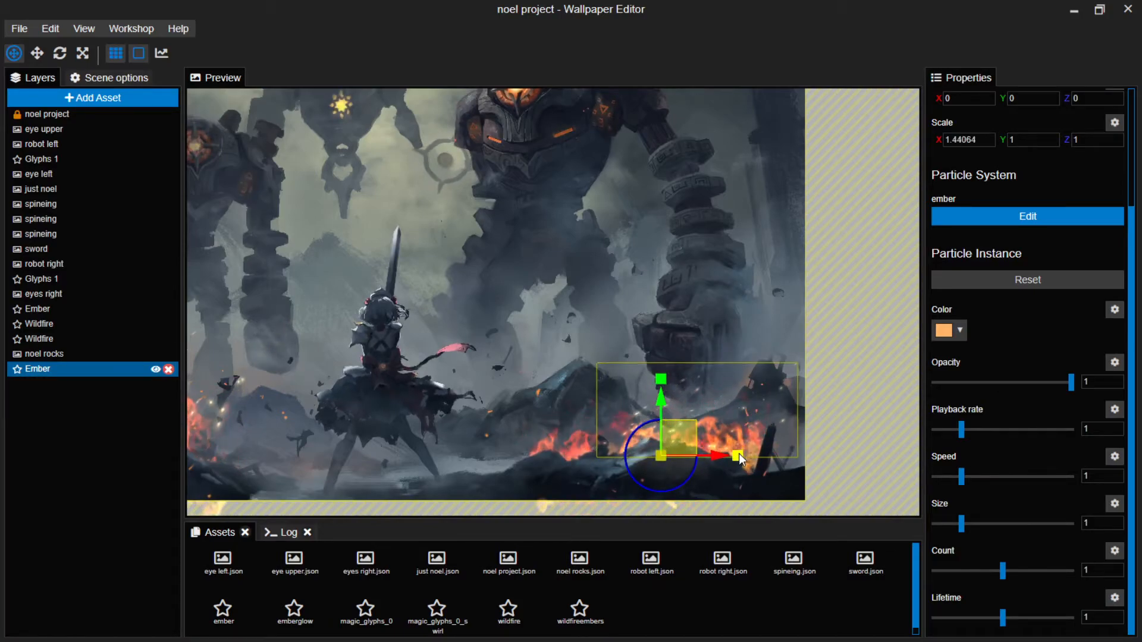
mouse_move(661, 379)
mouse_down()
mouse_move(660, 364)
mouse_move(661, 384)
mouse_up()
drag(685, 440, 664, 462)
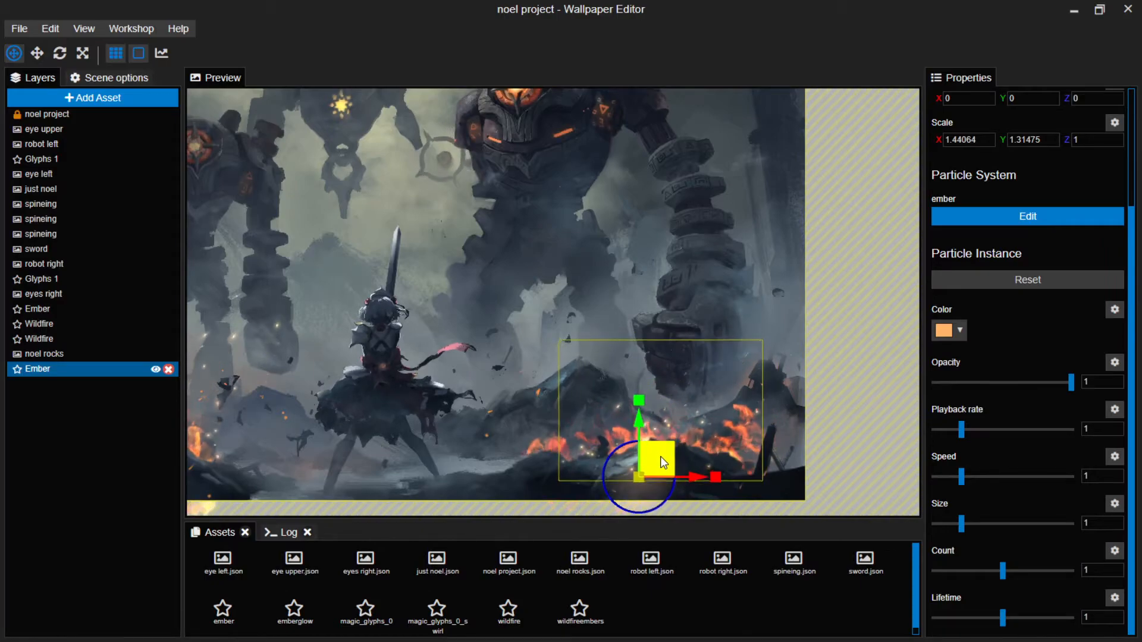
drag(43, 377, 48, 347)
drag(716, 477, 725, 474)
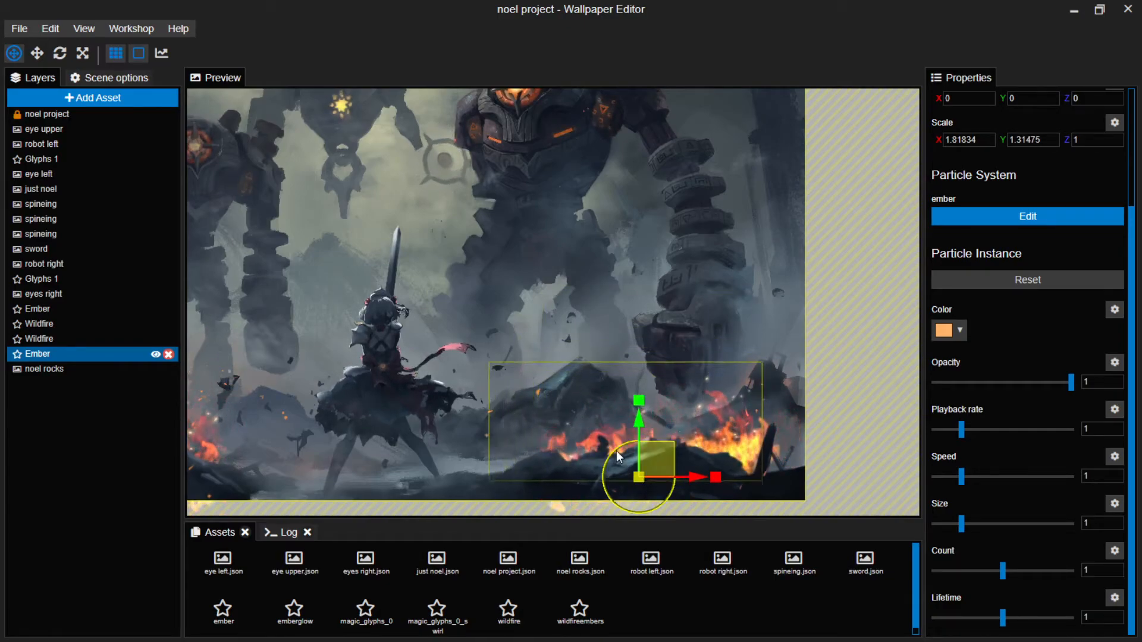
drag(616, 451, 613, 452)
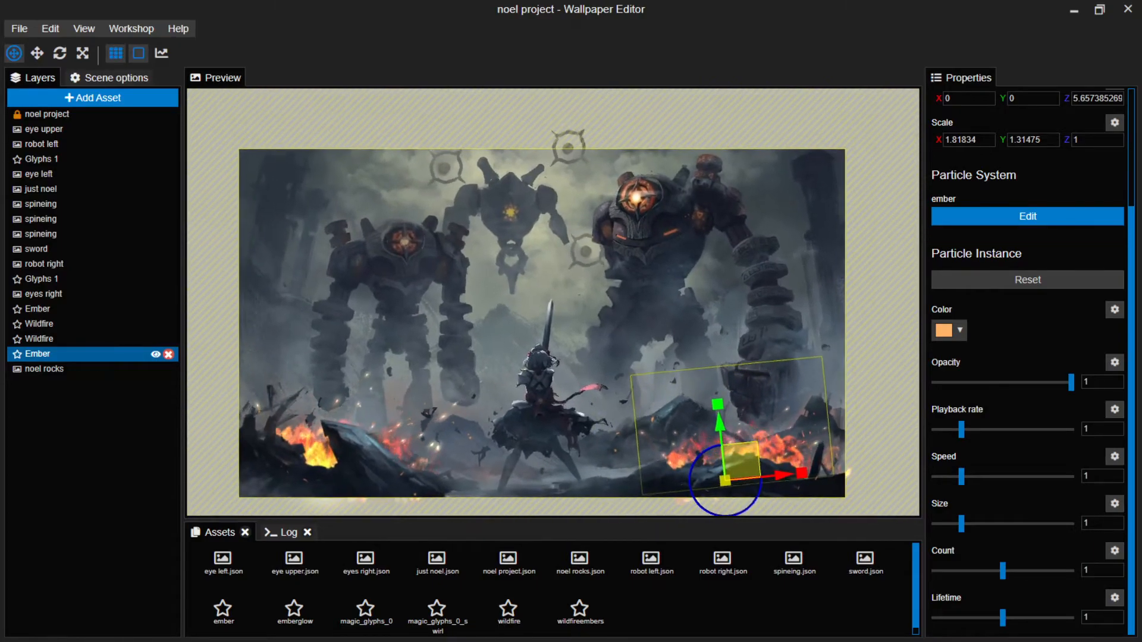
Preview the Smoke preset and both Fog variants, and add the Fog preset asset in the Fog 1 variant.
click(91, 98)
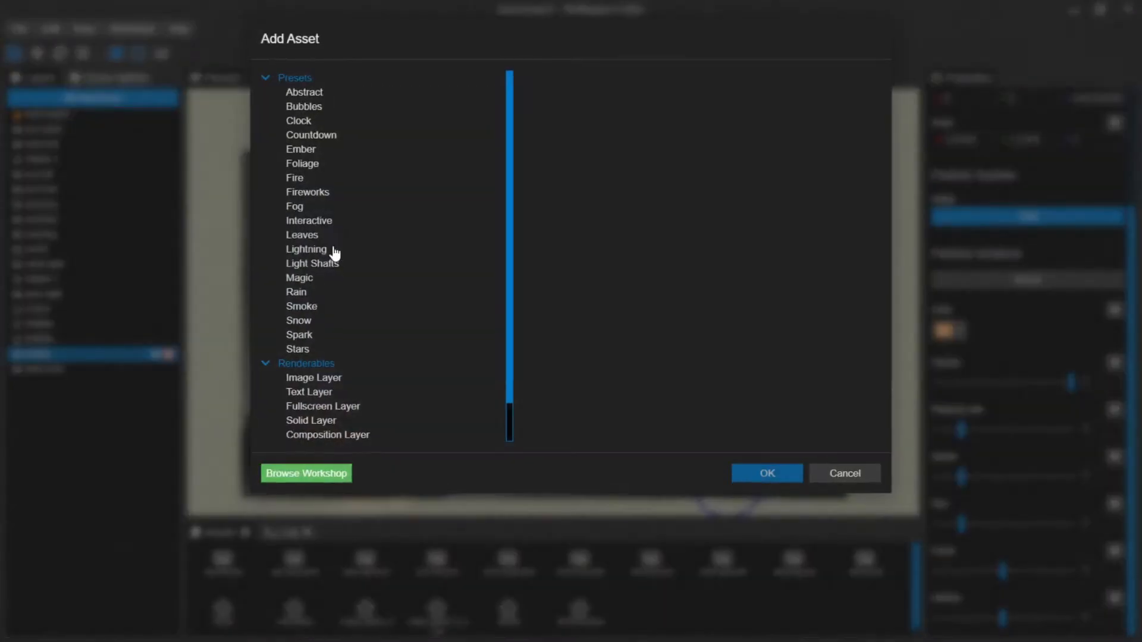
click(325, 311)
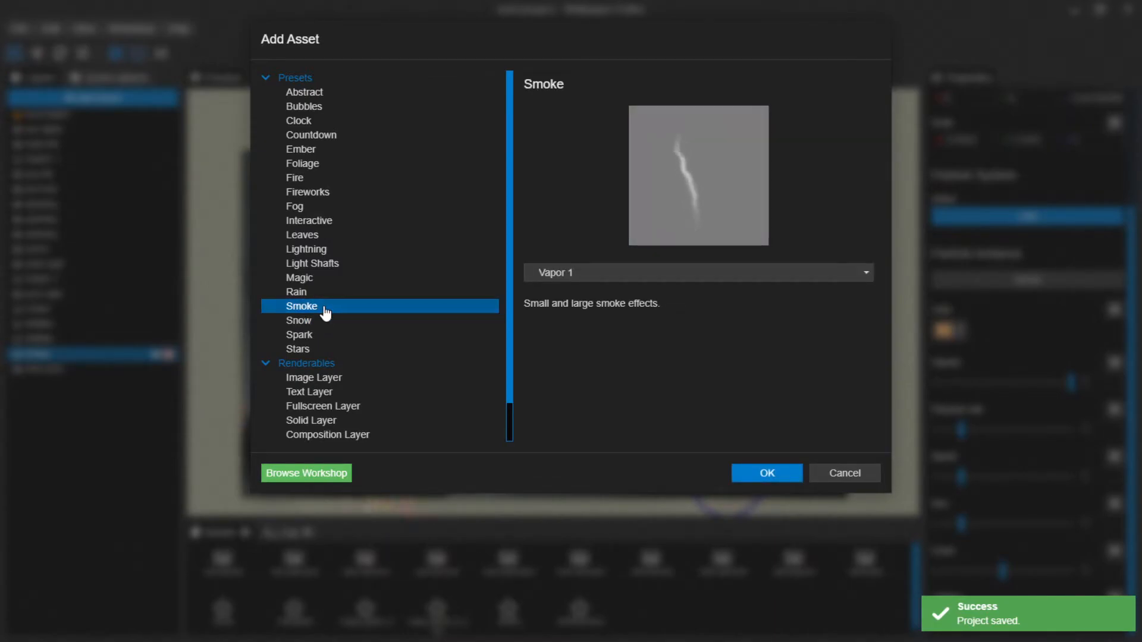
click(336, 207)
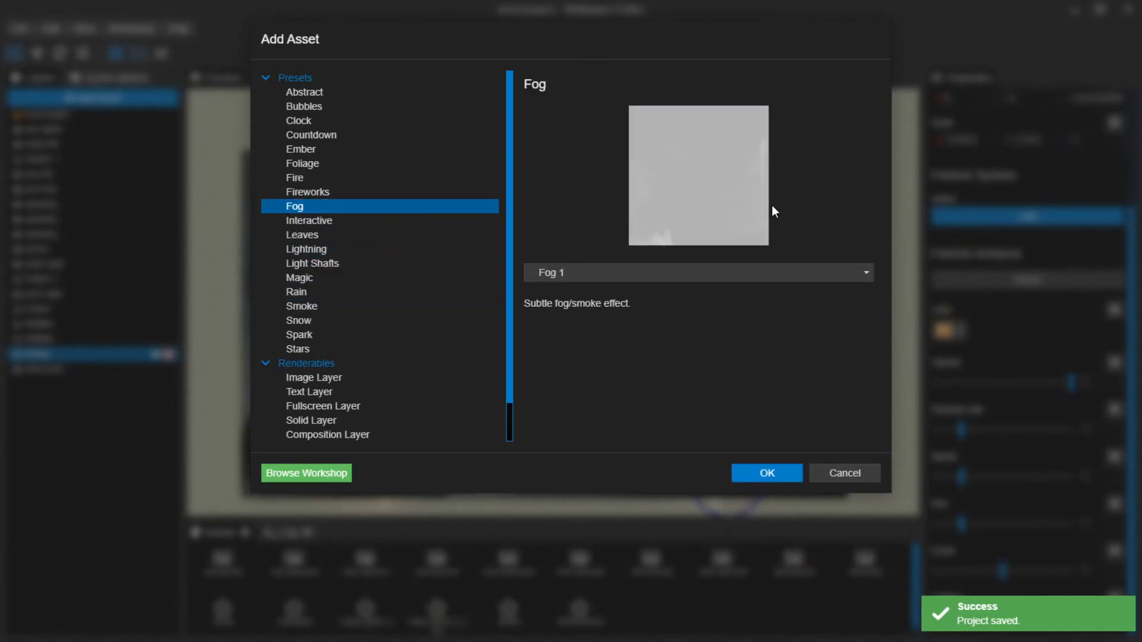
click(706, 273)
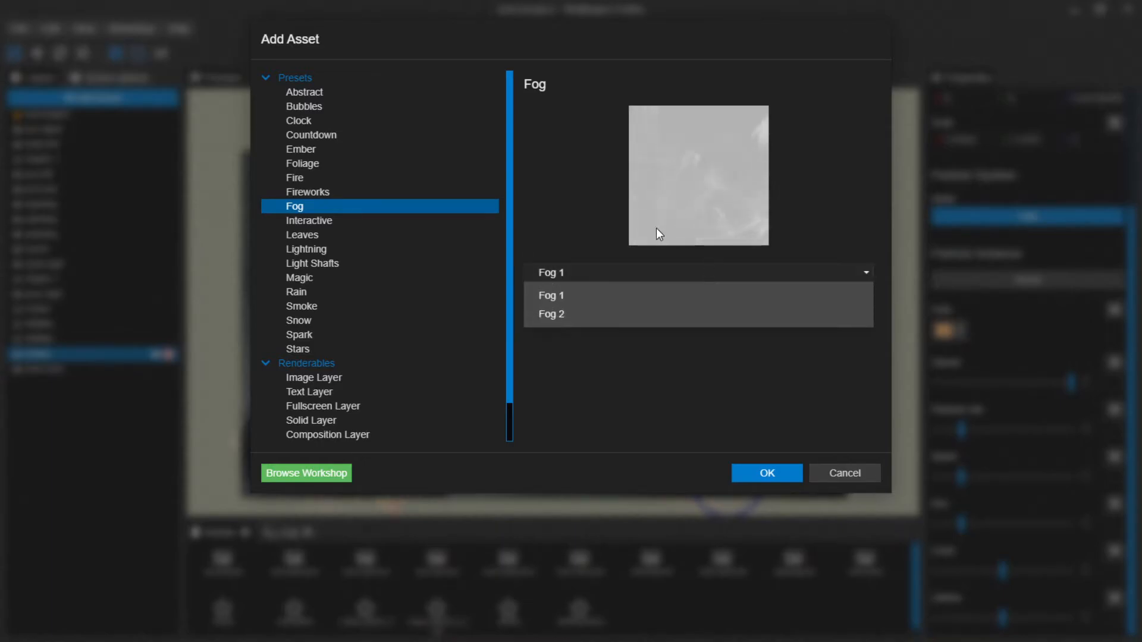
click(570, 319)
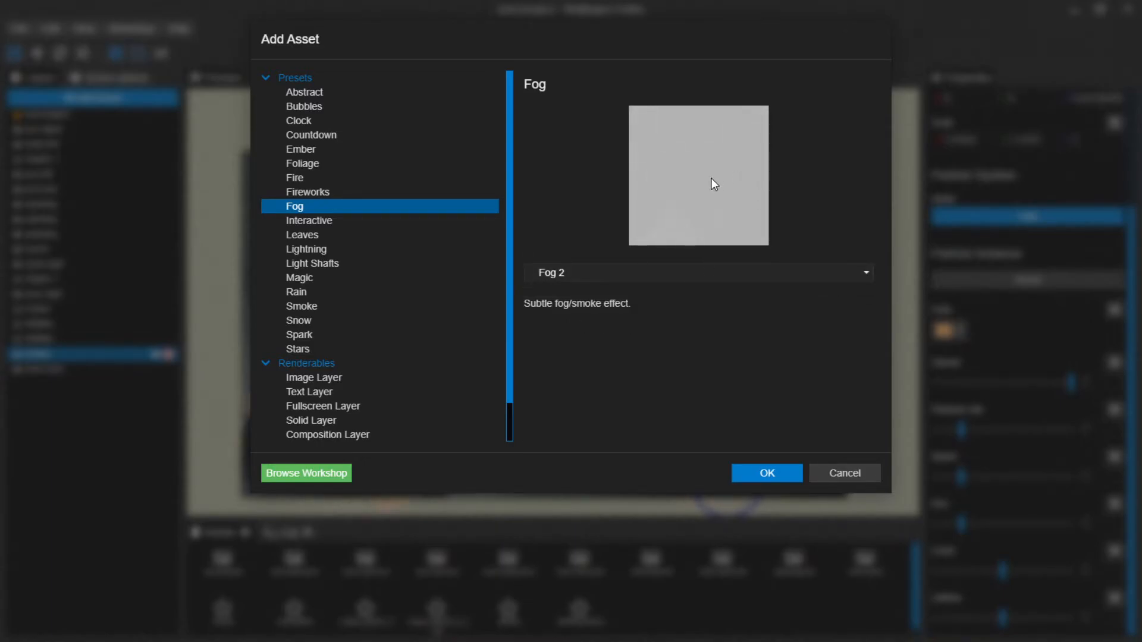
click(710, 273)
click(585, 295)
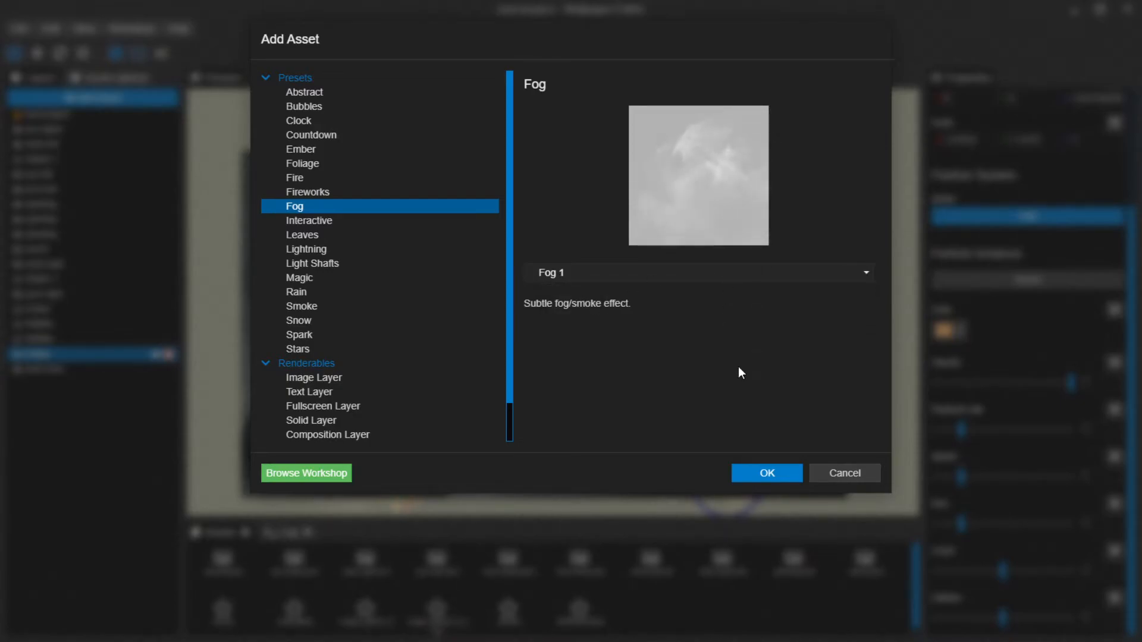
click(765, 472)
Scale the Fog 1 layer to about 7.72 by -5.19, centre it over the artwork and save the project.
drag(572, 299, 306, 288)
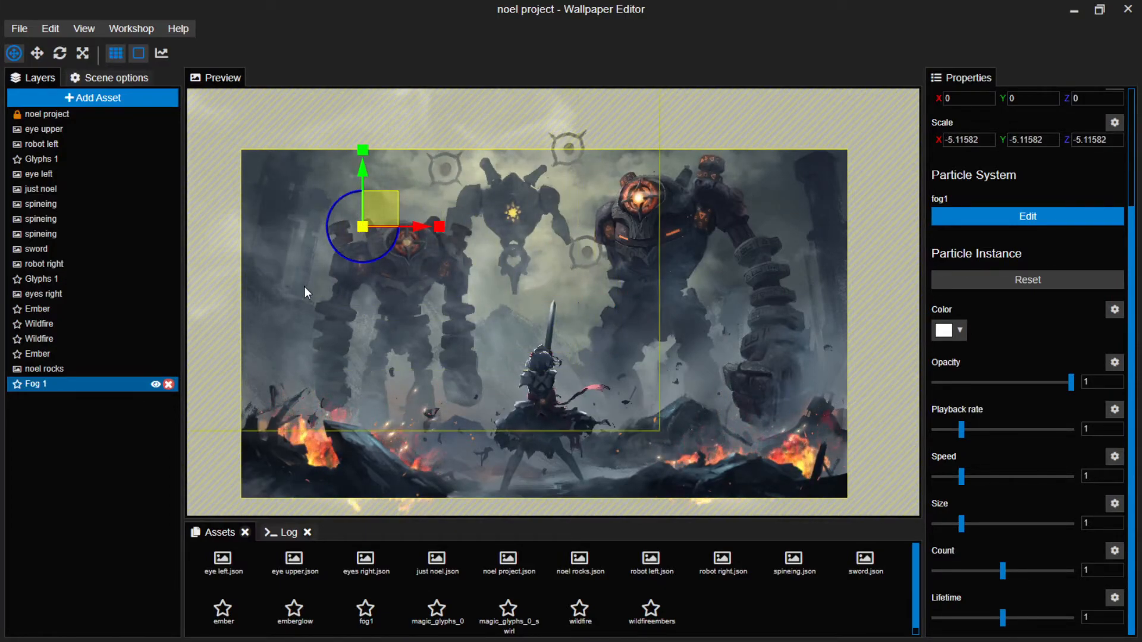
drag(380, 206, 631, 308)
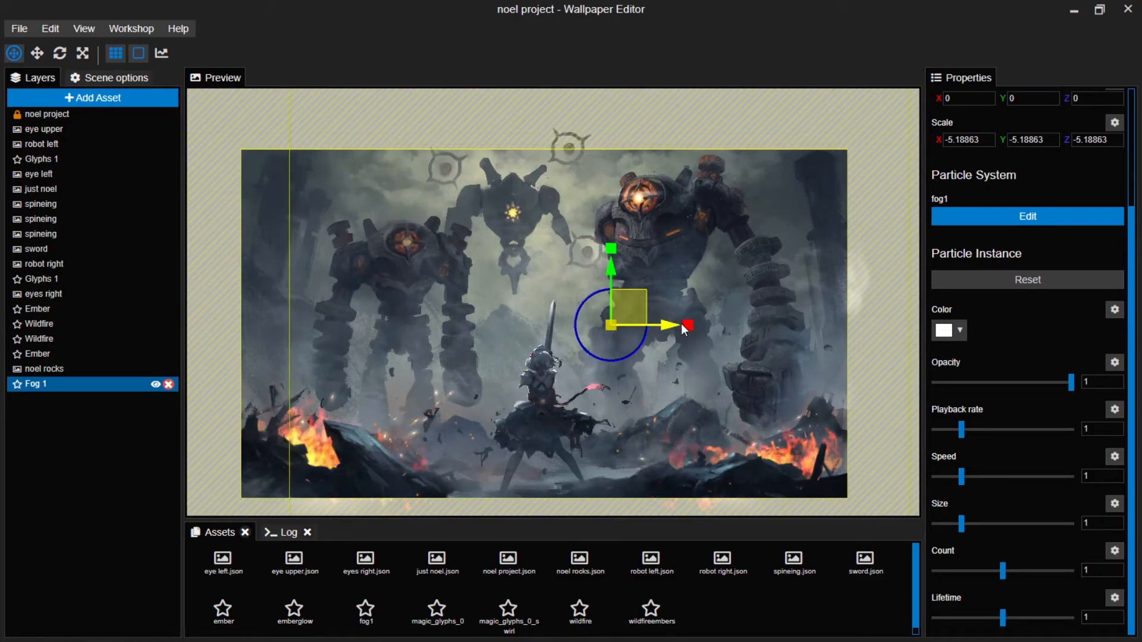
drag(687, 329, 791, 329)
mouse_move(633, 301)
mouse_down()
mouse_move(609, 305)
mouse_move(630, 307)
mouse_up()
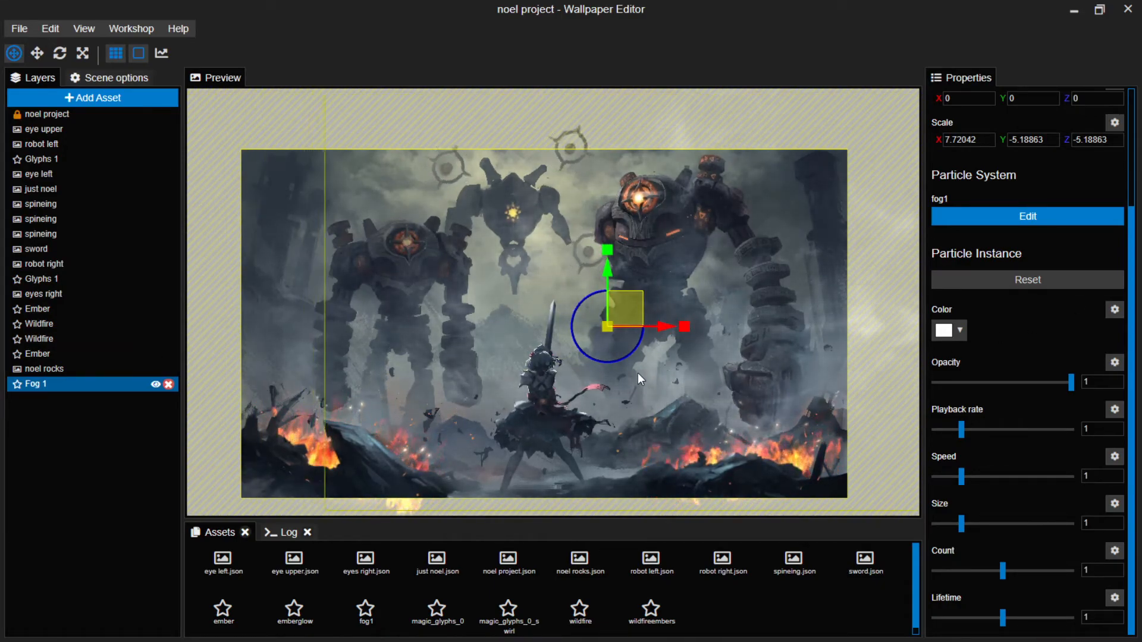
drag(637, 313, 569, 321)
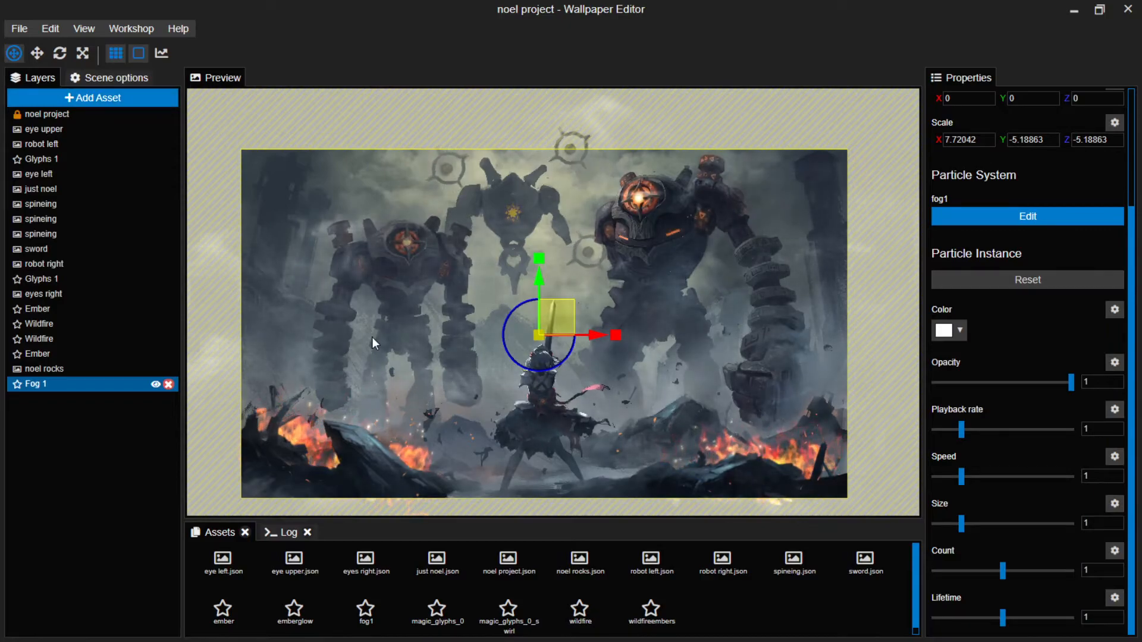
key(ctrl+s)
Add a Fullscreen Layer and order it directly below eye upper in the layer list.
scroll(494, 386, up, 2)
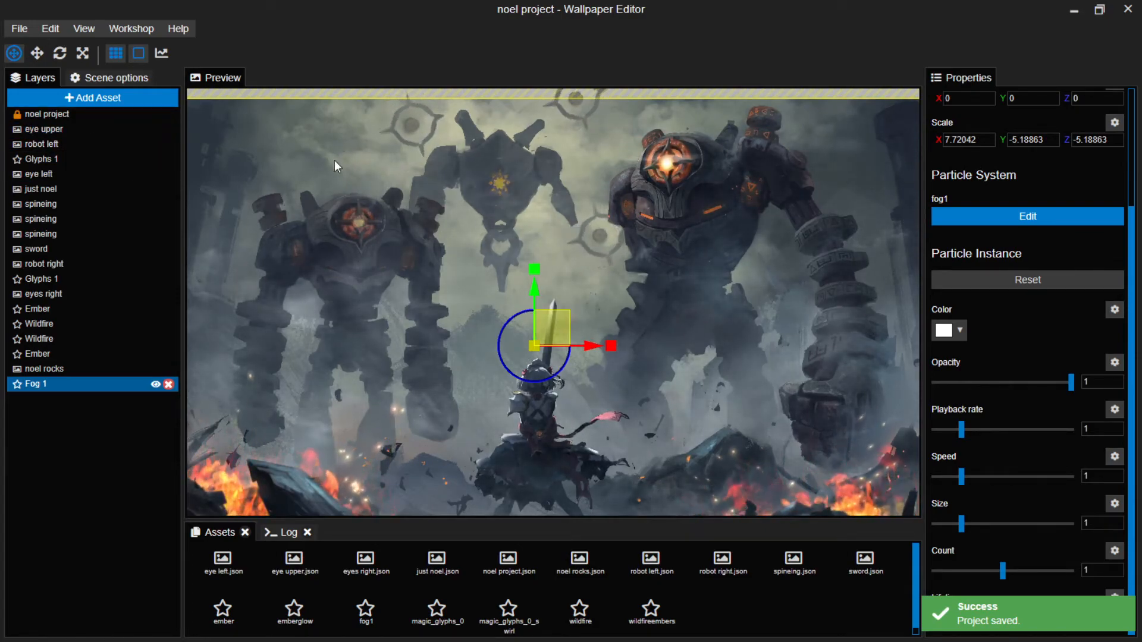
click(94, 98)
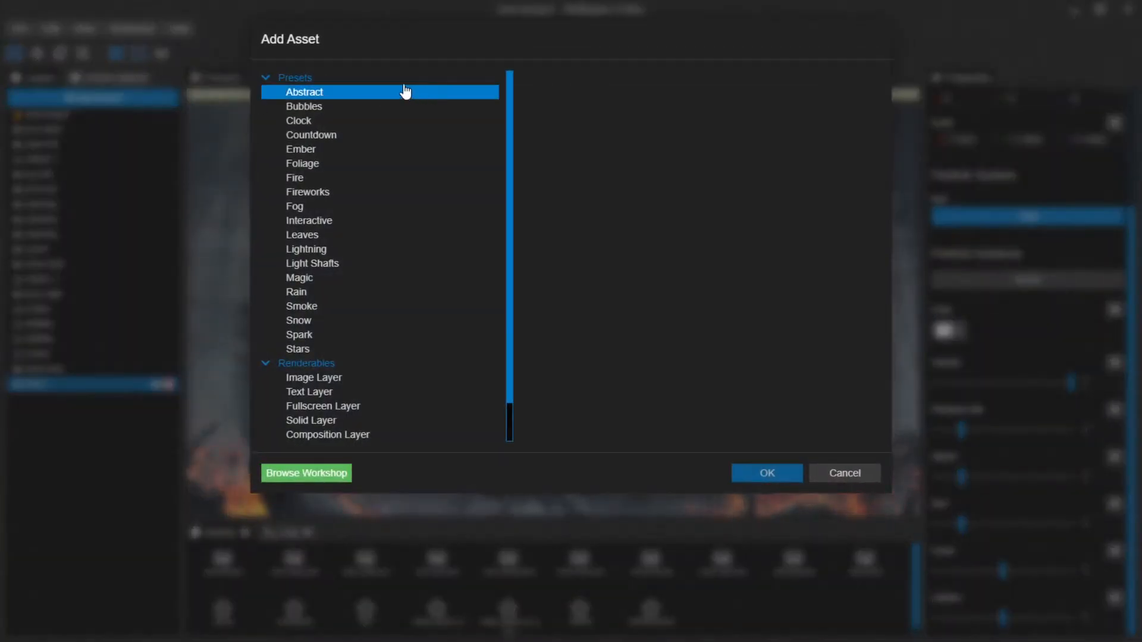
click(845, 474)
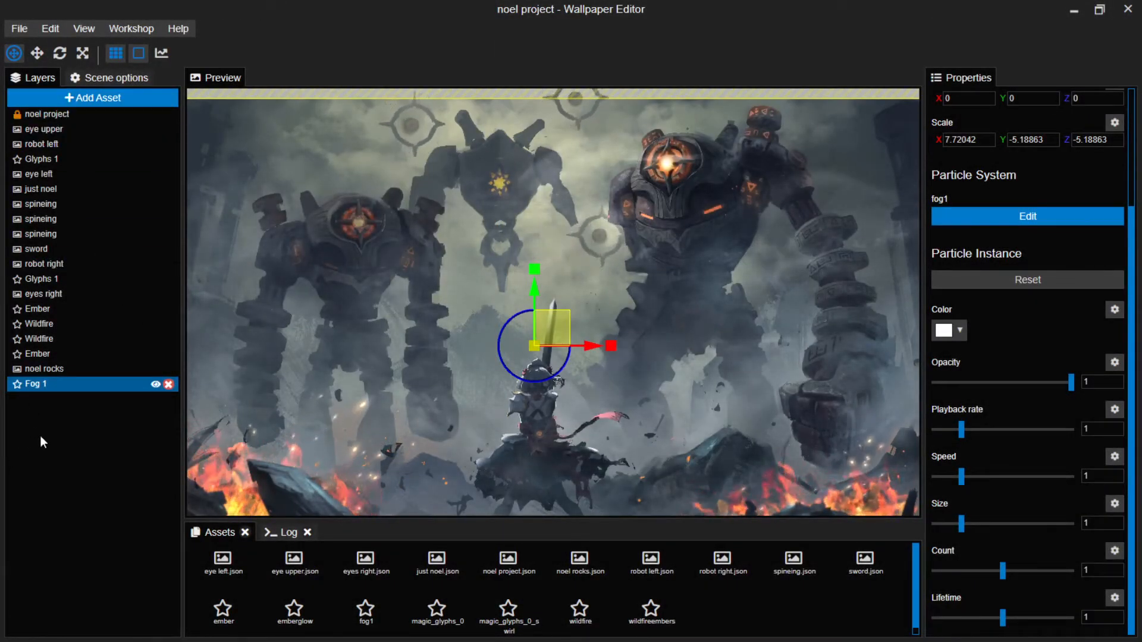
click(82, 100)
click(334, 407)
click(767, 473)
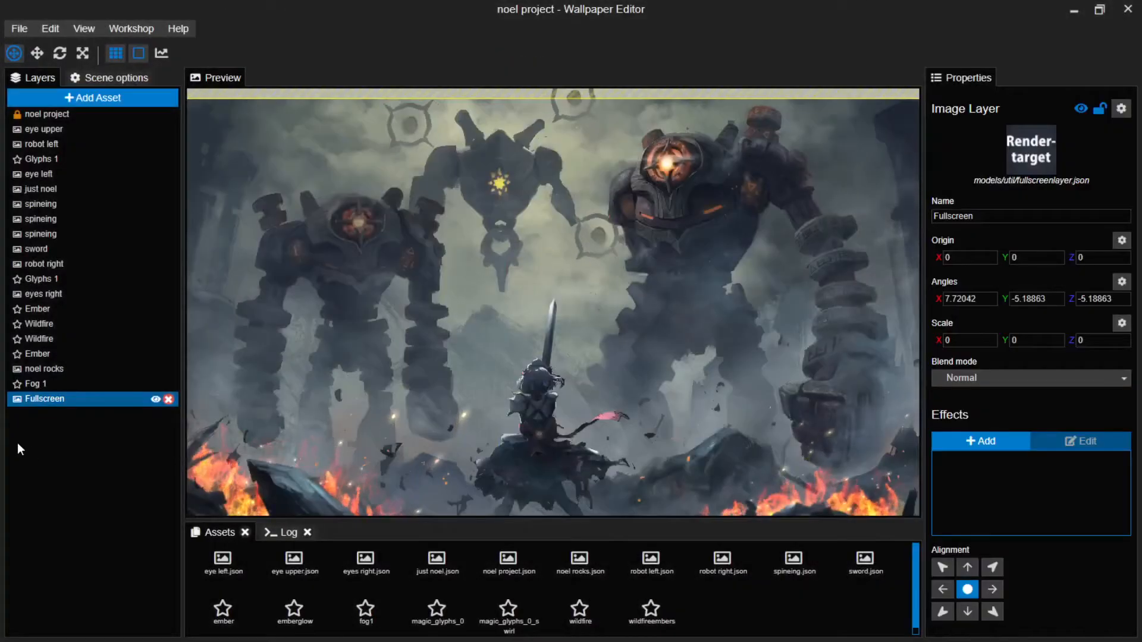
drag(56, 397, 57, 138)
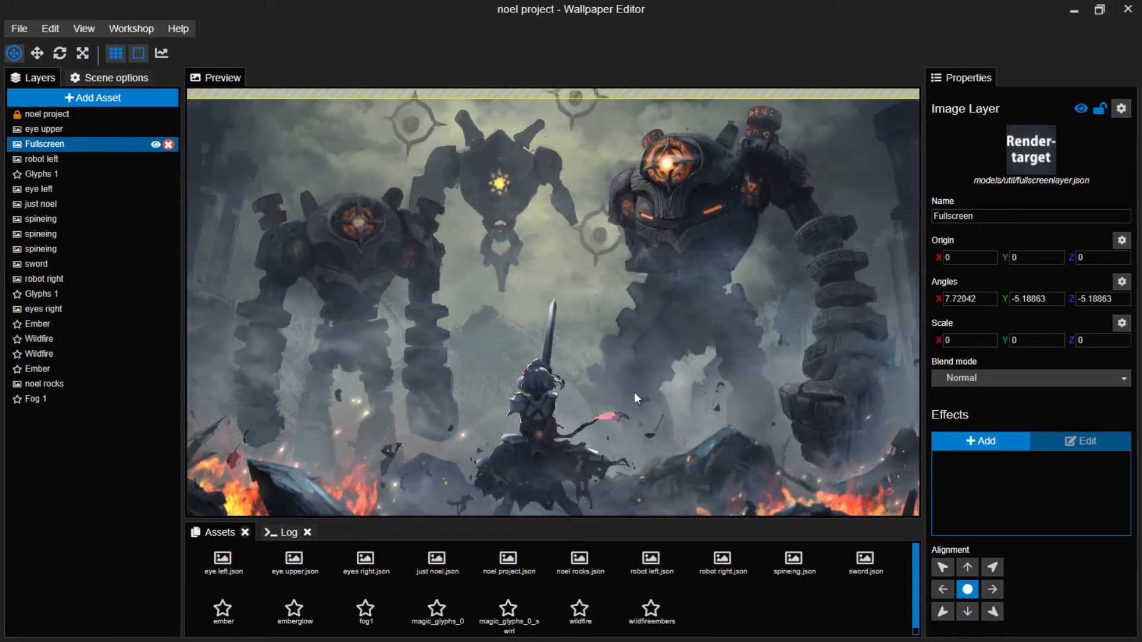
Add the Clouds effect to the Fullscreen layer.
click(989, 443)
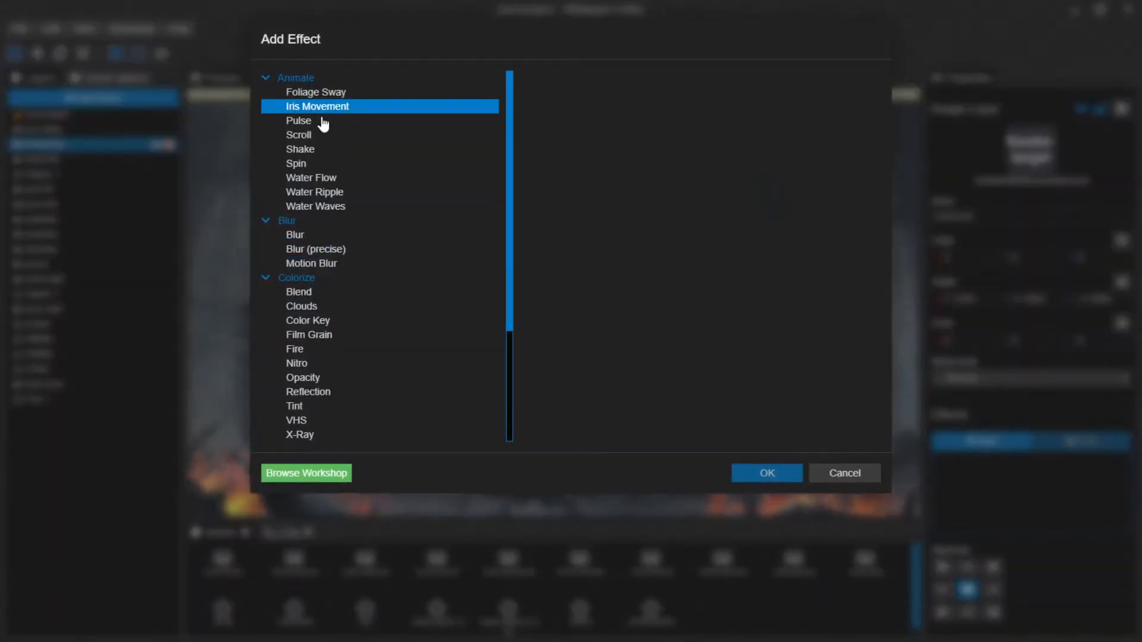
click(327, 305)
click(767, 471)
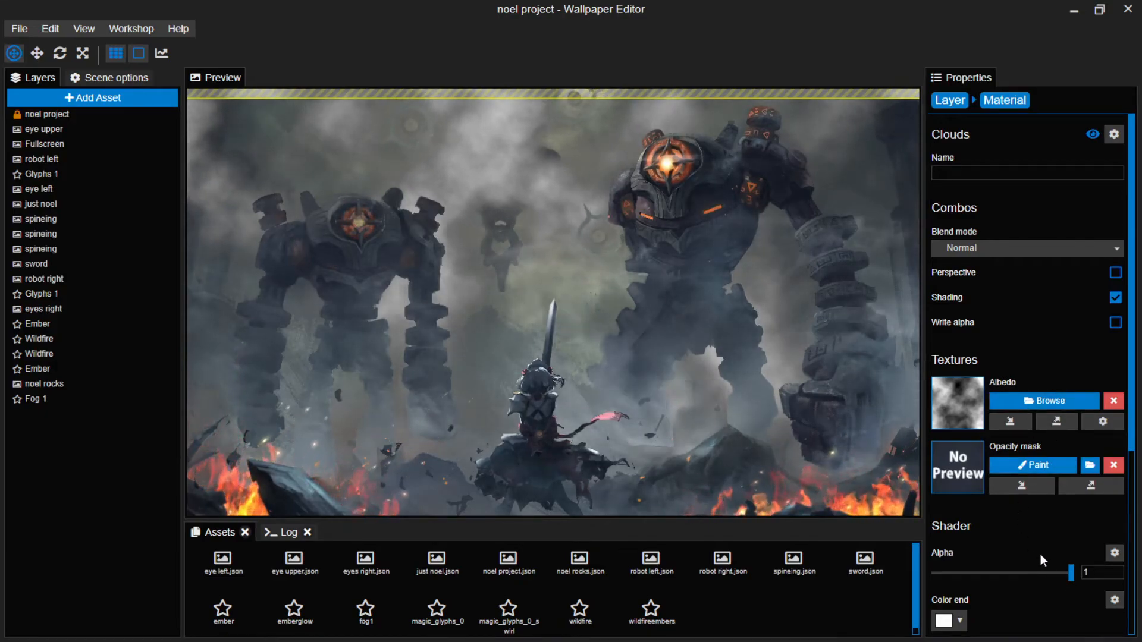
scroll(1047, 560, down, 5)
scroll(1007, 447, up, 2)
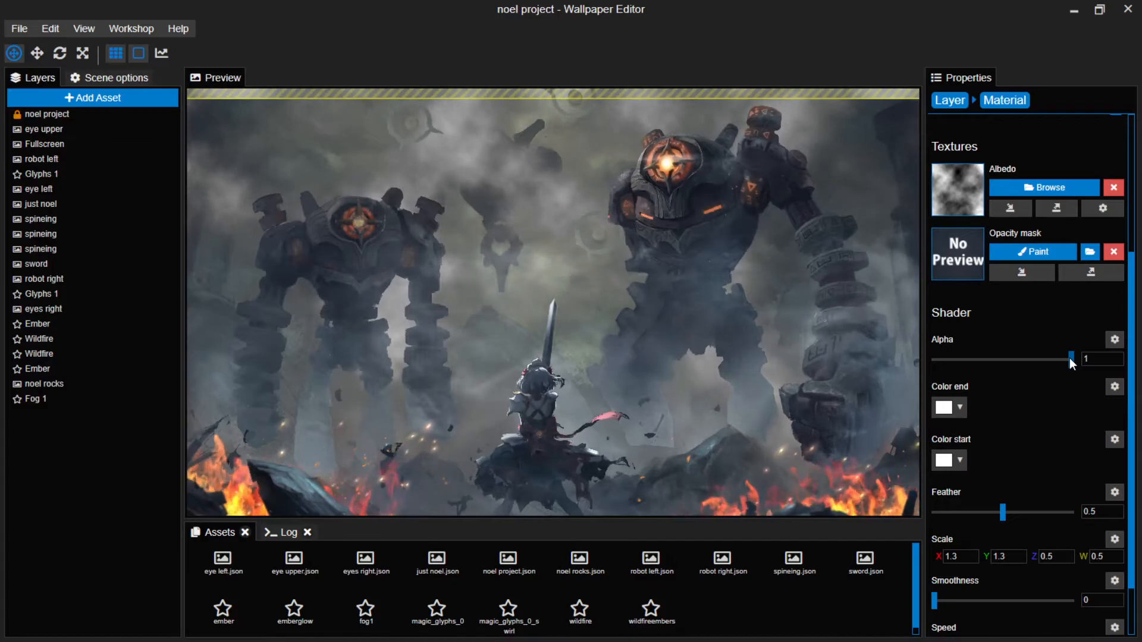
Fill the whole opacity mask of the Clouds effect with an amount of 150, save the project and apply the mask.
click(1036, 254)
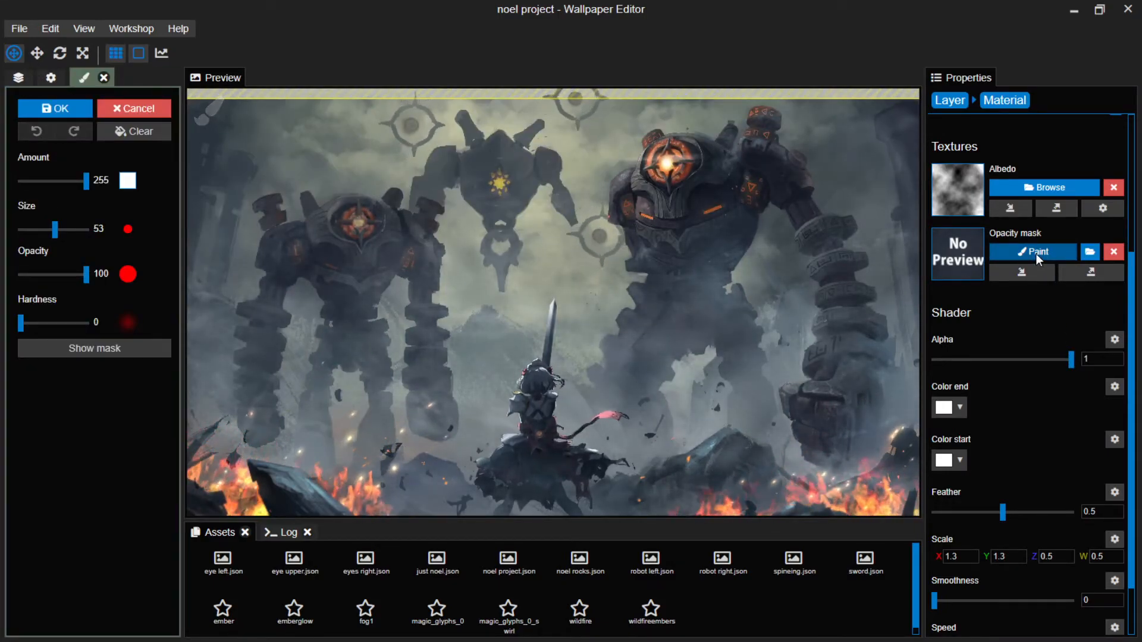
click(136, 132)
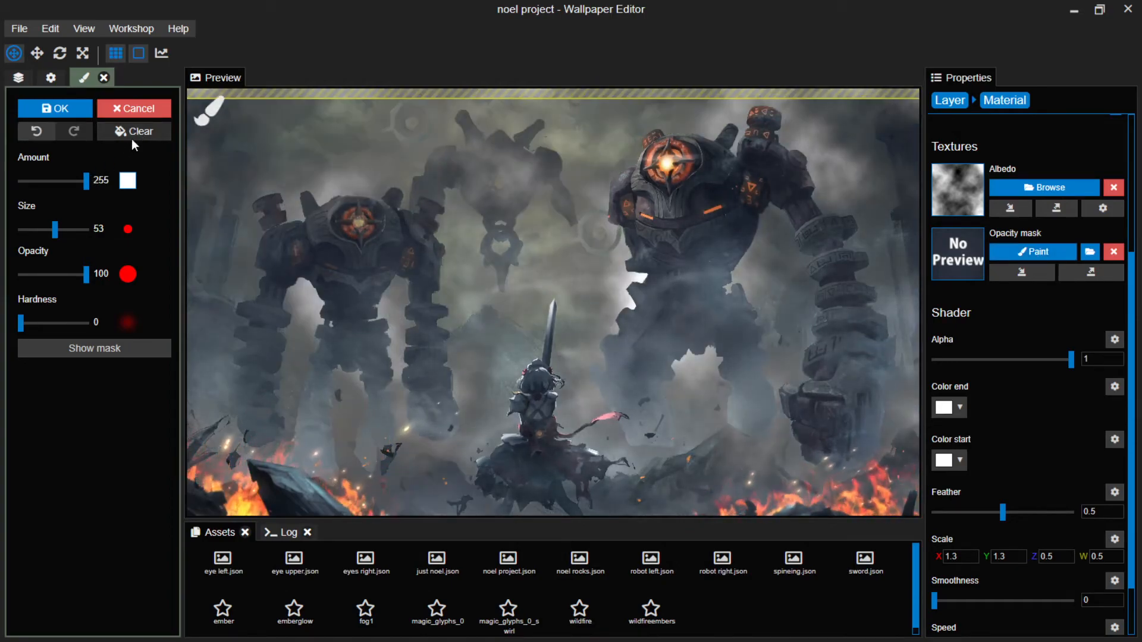
drag(87, 179, 60, 181)
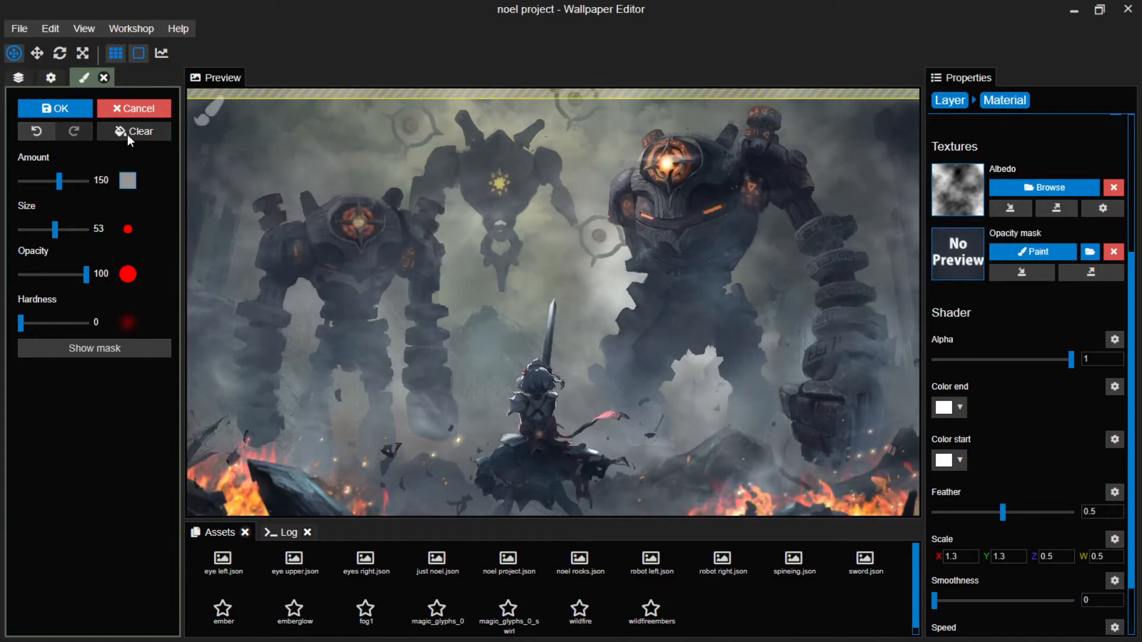
key(ctrl+s)
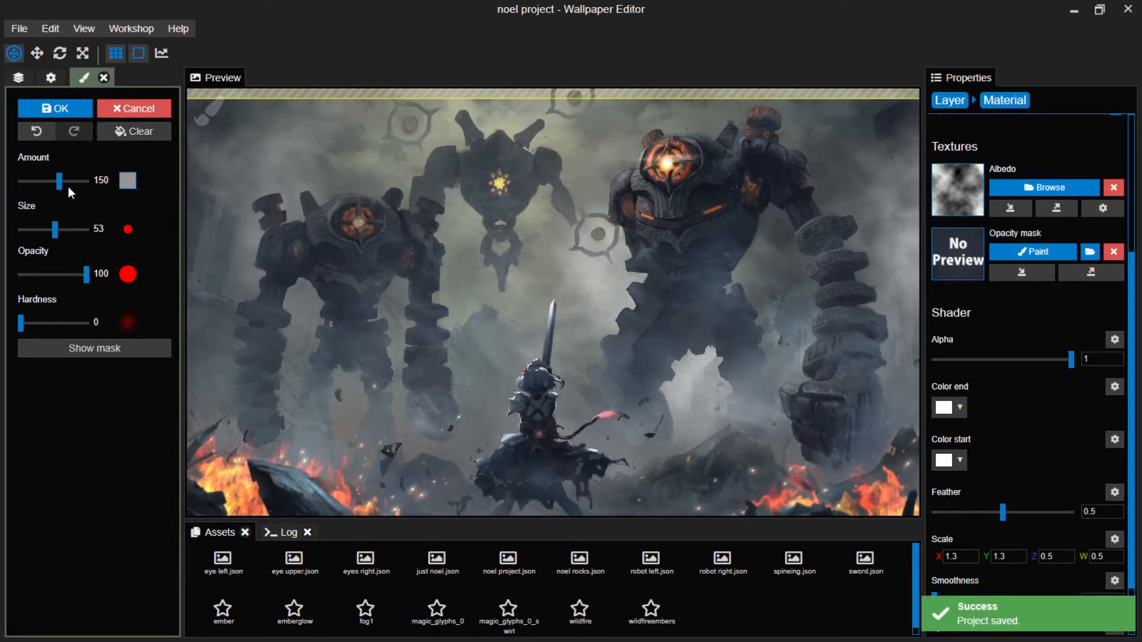
click(61, 113)
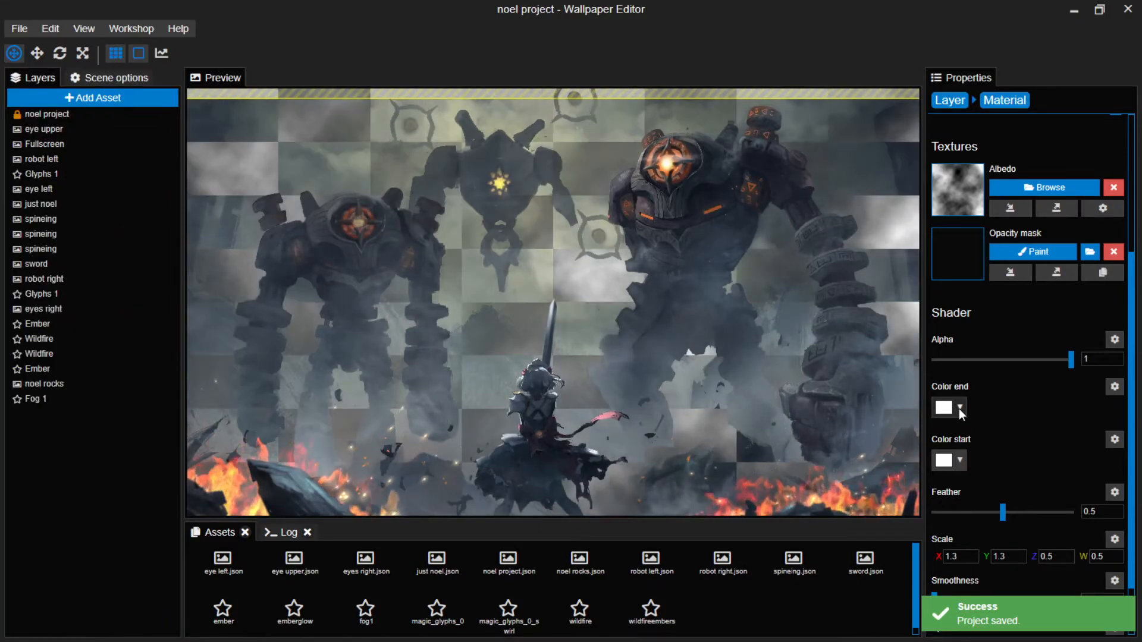
Set the Clouds effect's end colour to grey #585f5b and its start colour to dark grey #343b3f, sampled from the artwork.
click(959, 408)
click(786, 513)
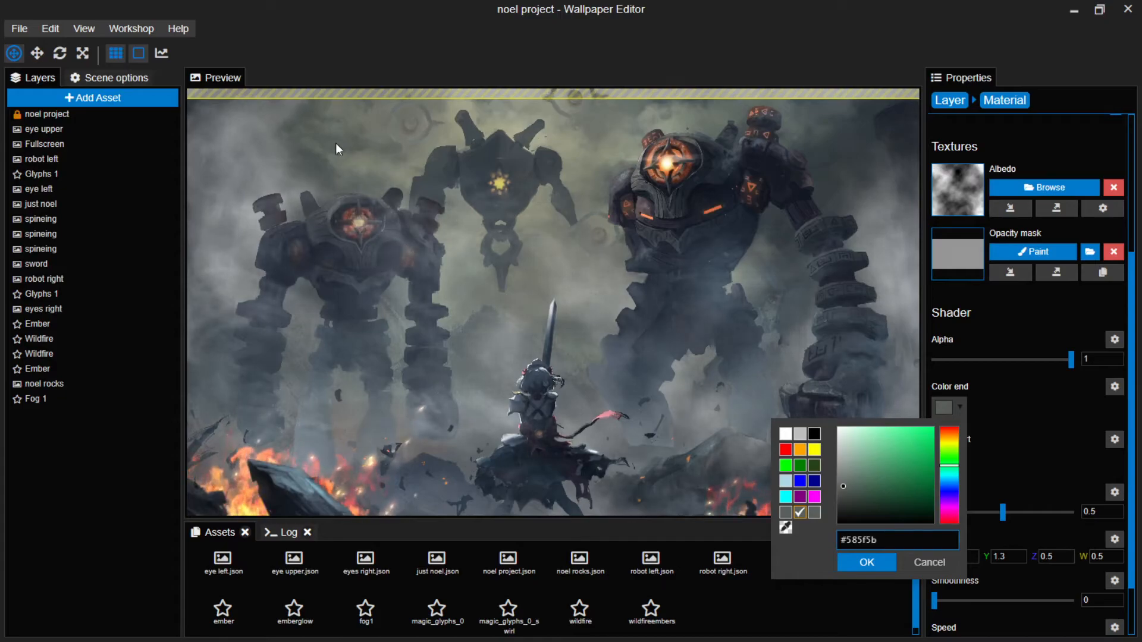
click(867, 563)
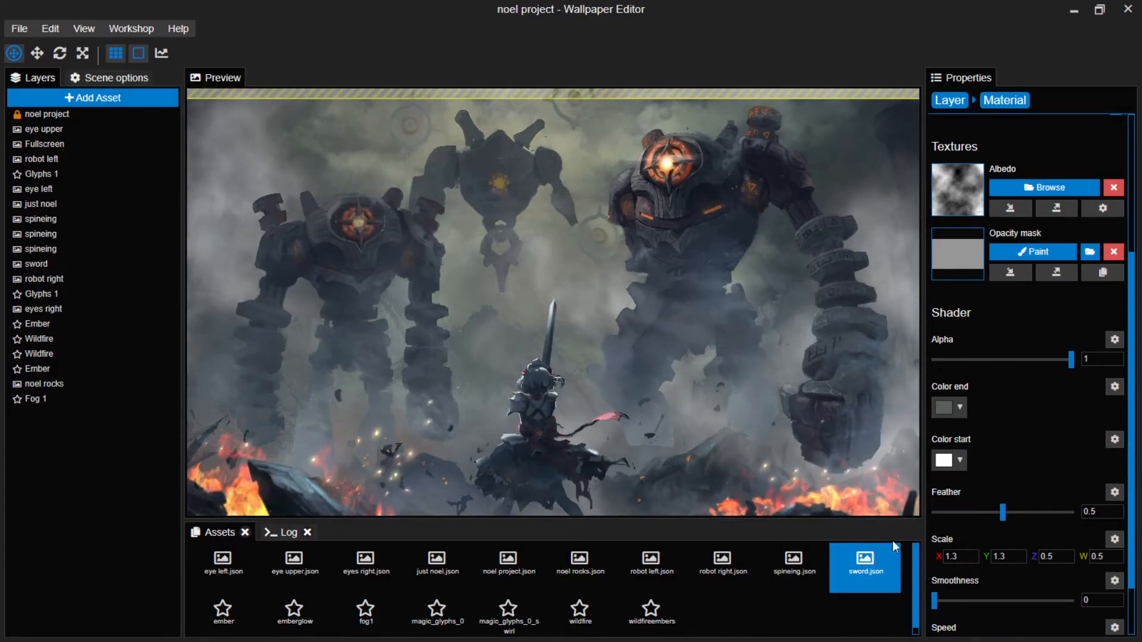
click(963, 463)
click(788, 567)
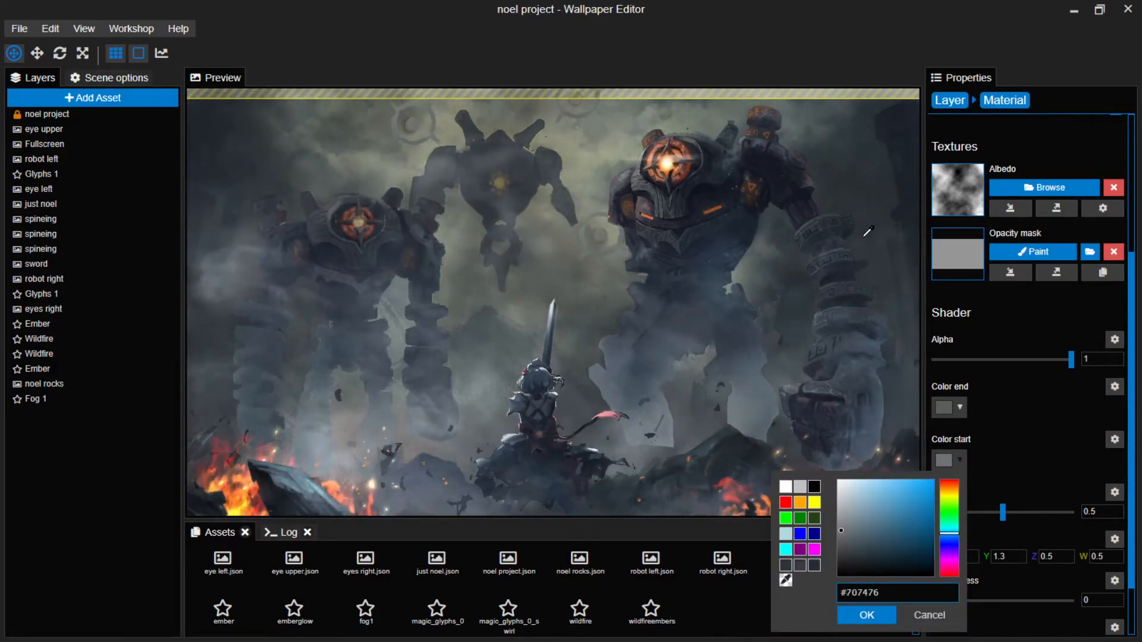
click(880, 179)
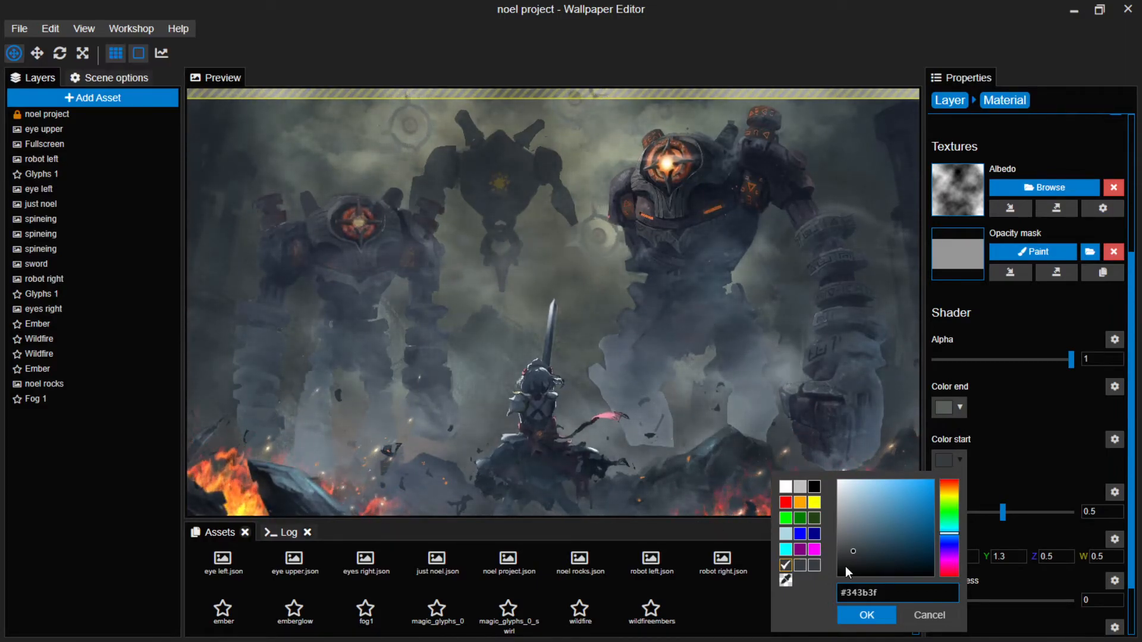
click(866, 618)
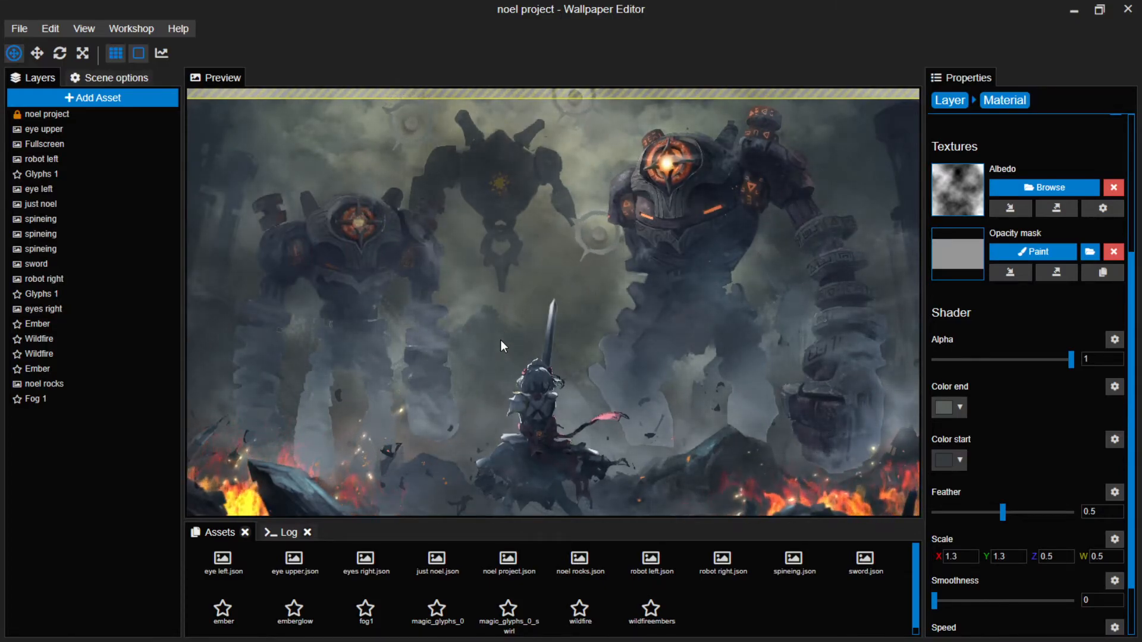
Reorder the three spineing layers to sit between eye upper and Fullscreen in the layer list, and save the project.
click(109, 159)
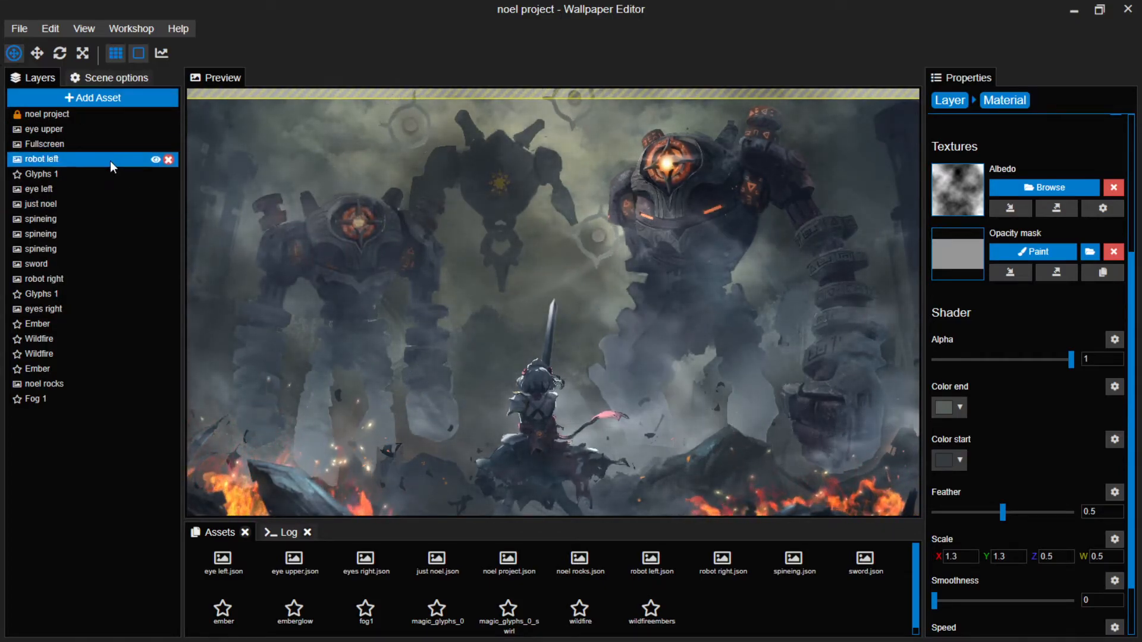
click(69, 145)
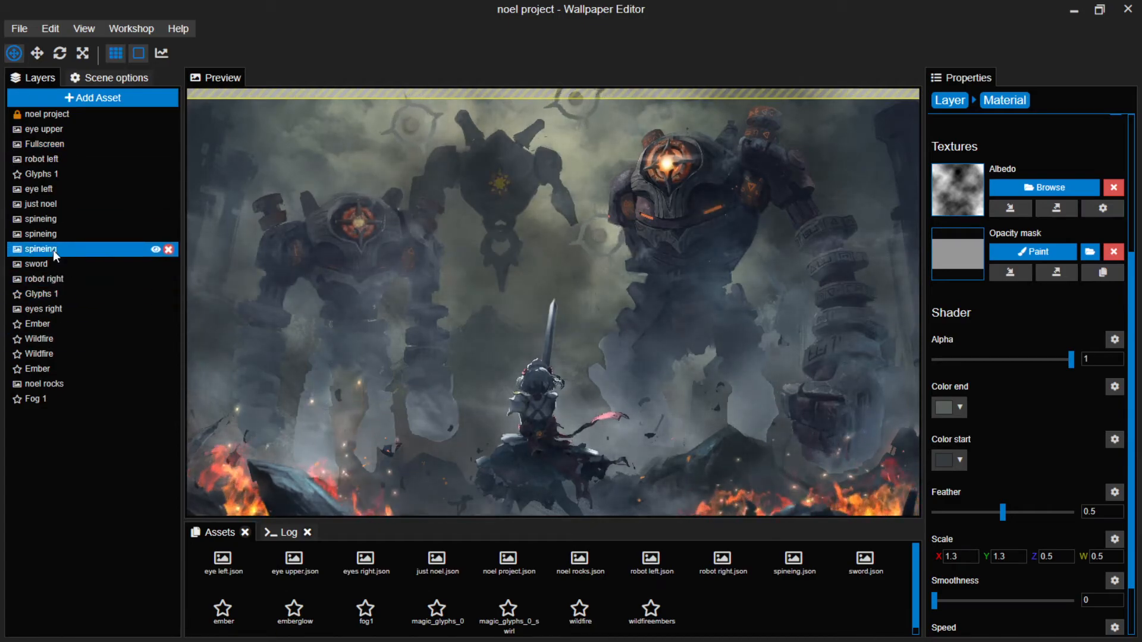
drag(56, 224, 56, 138)
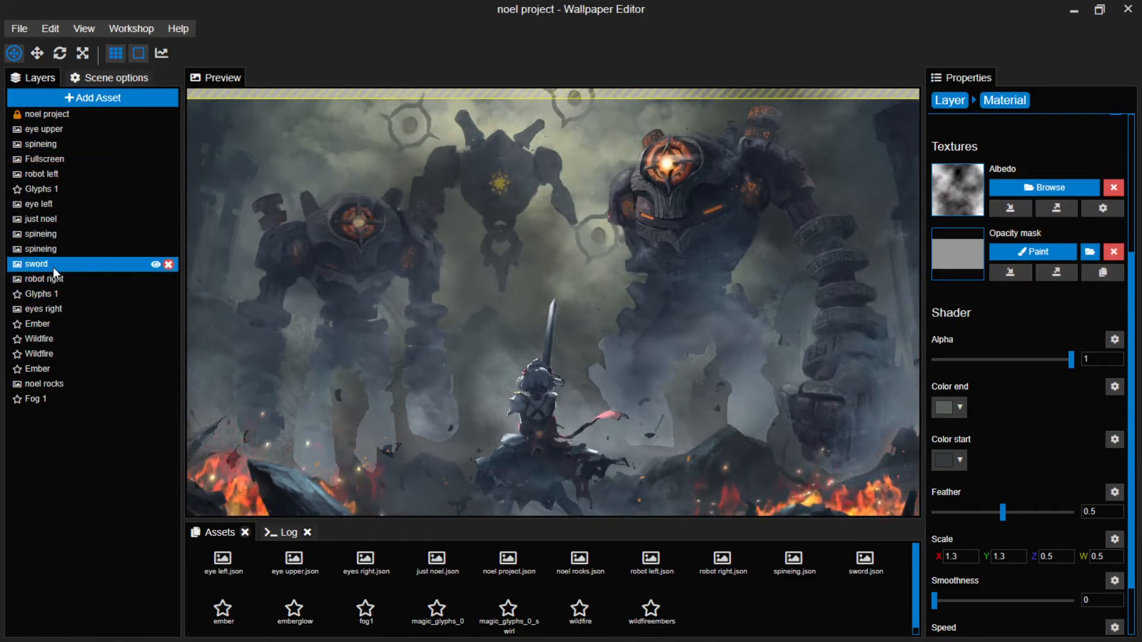
drag(58, 233, 61, 148)
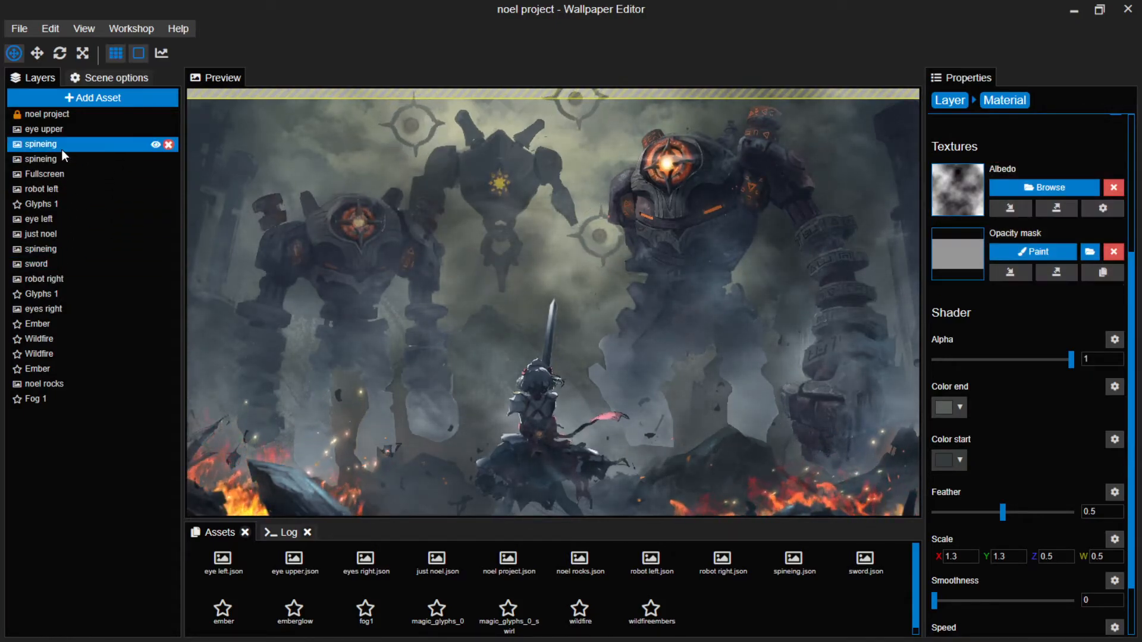
drag(60, 248, 57, 170)
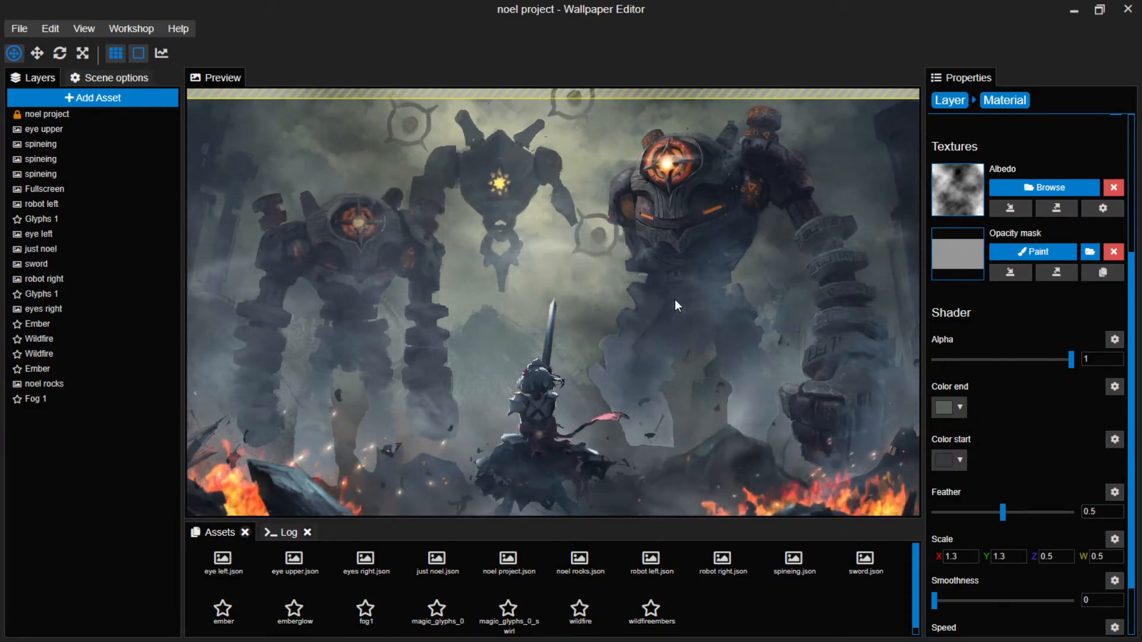
key(ctrl+s)
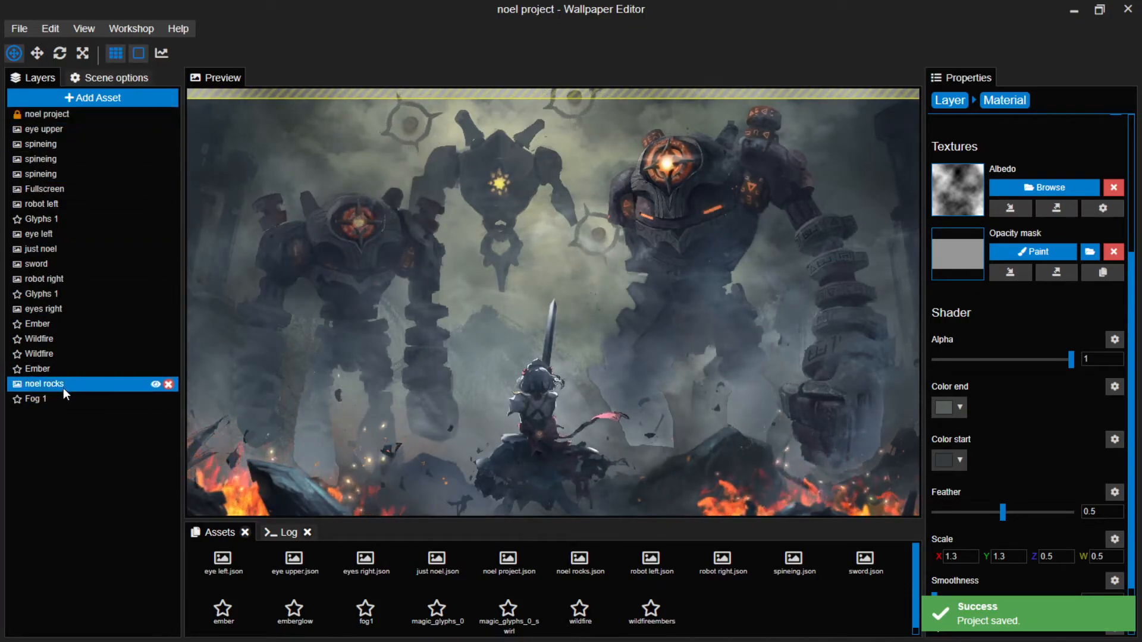
Add a second Fullscreen Layer and order it directly below eyes right, above the first Ember layer in the list.
click(90, 97)
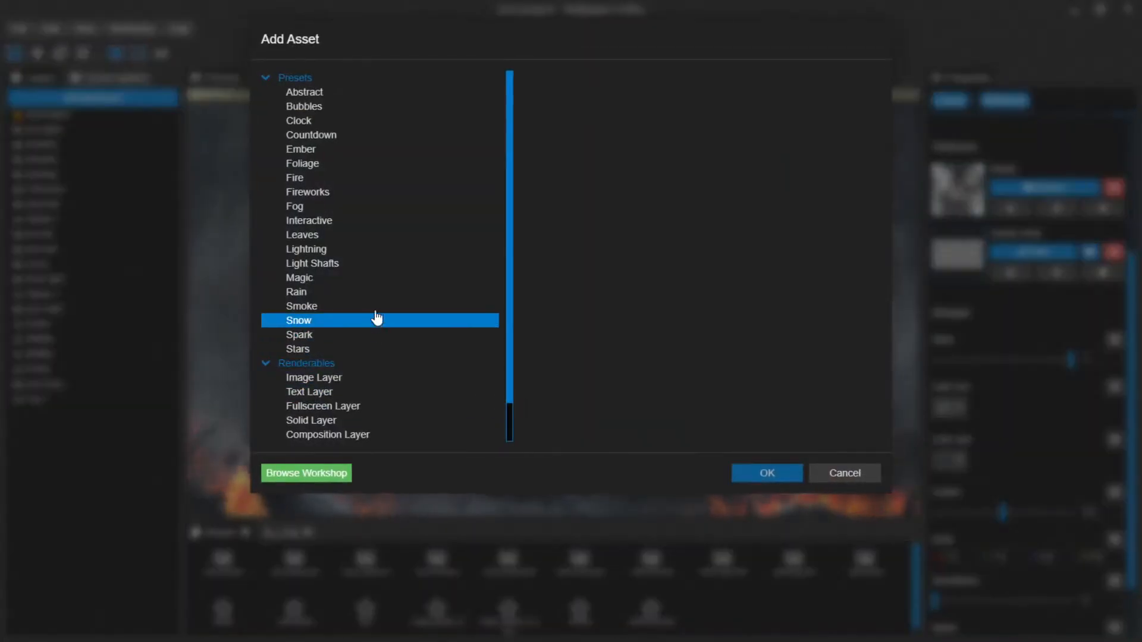
click(768, 474)
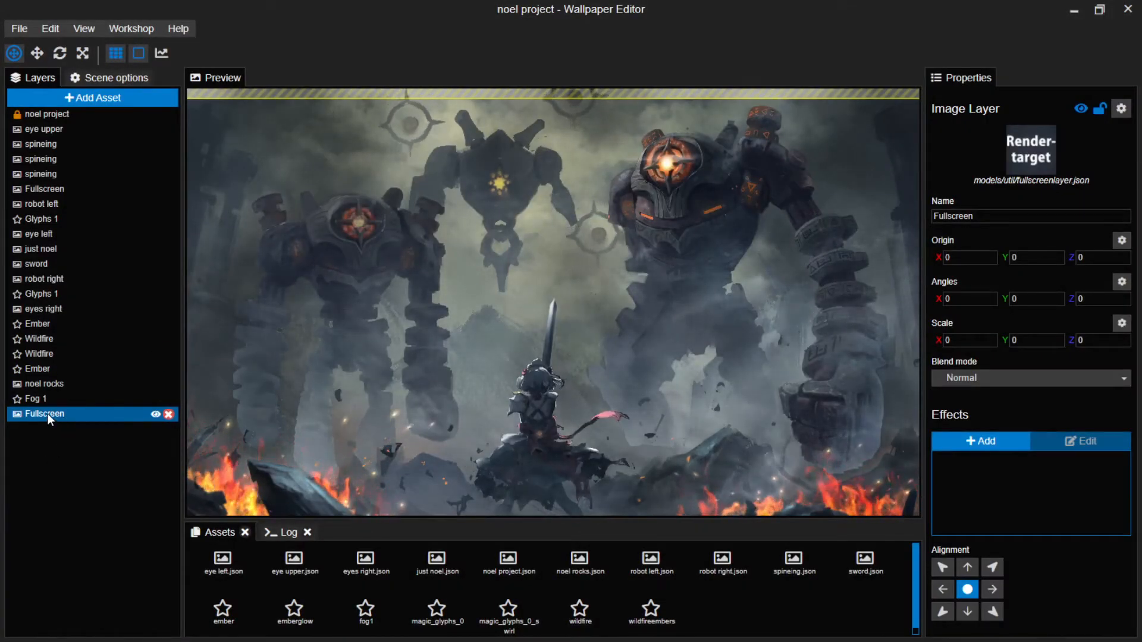
drag(46, 412, 51, 318)
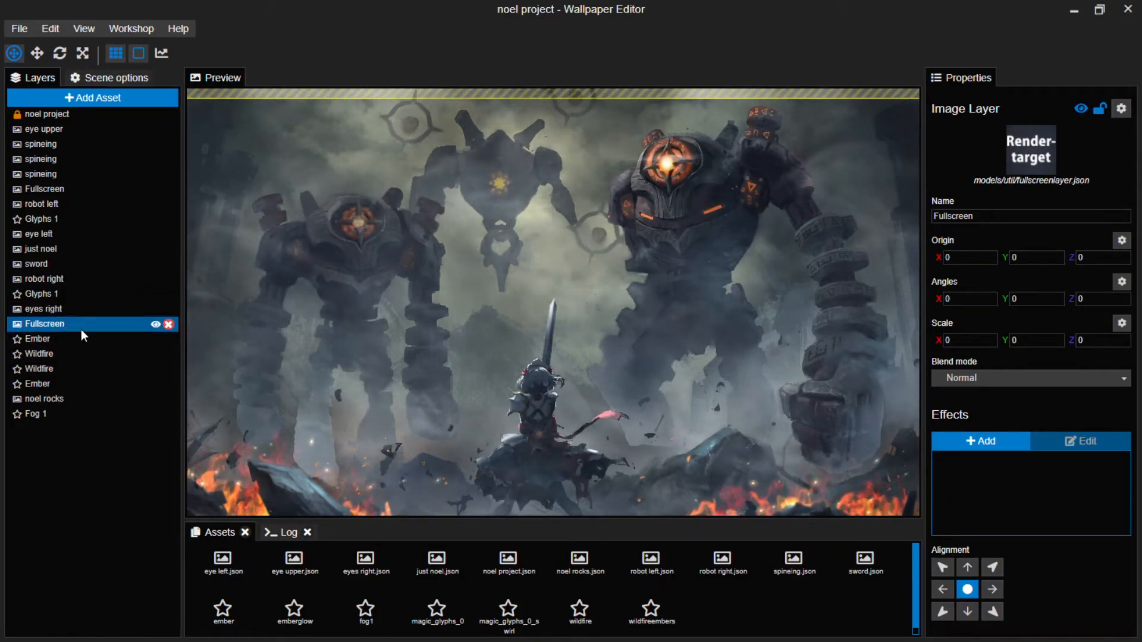
Add the Clouds effect to the new Fullscreen layer and lower its alpha to 0.24.
click(982, 440)
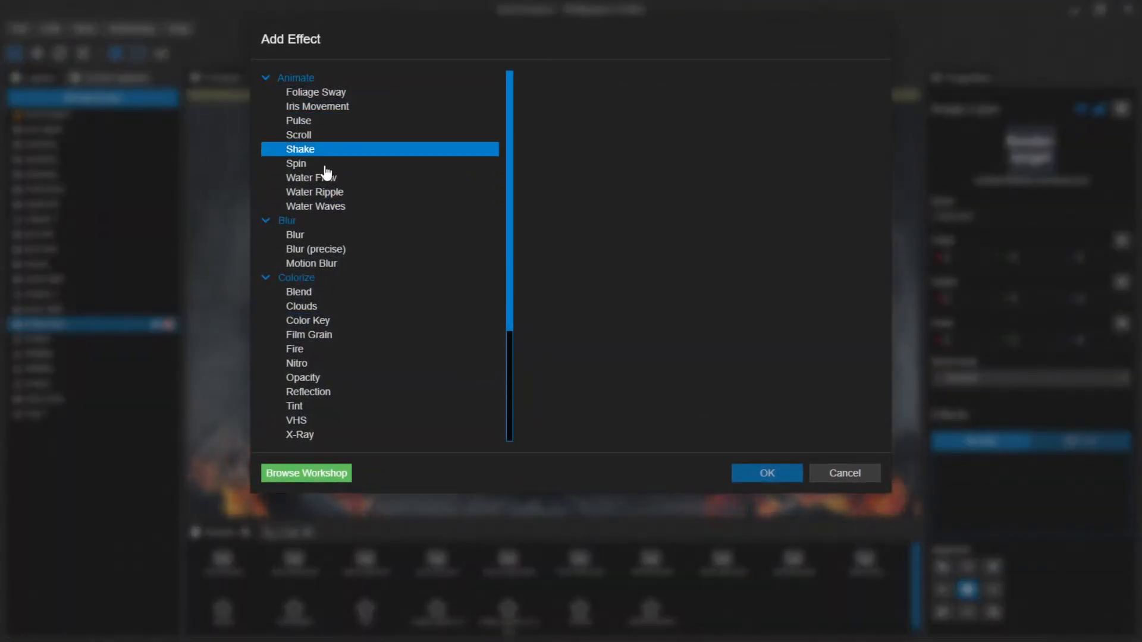
click(322, 307)
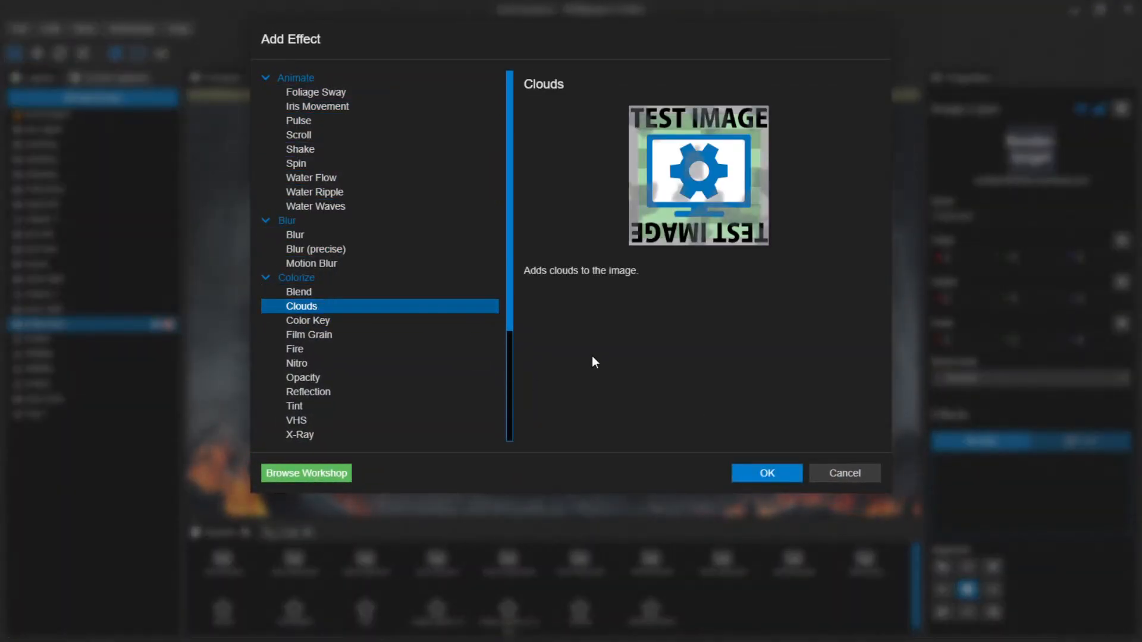
click(767, 474)
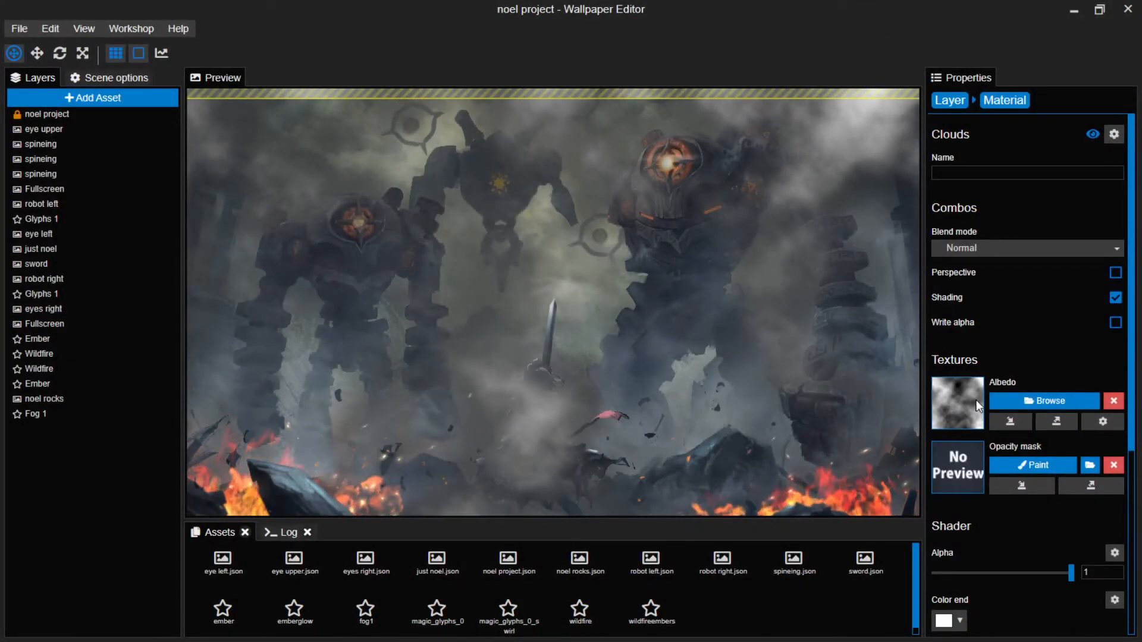
drag(1069, 573, 973, 577)
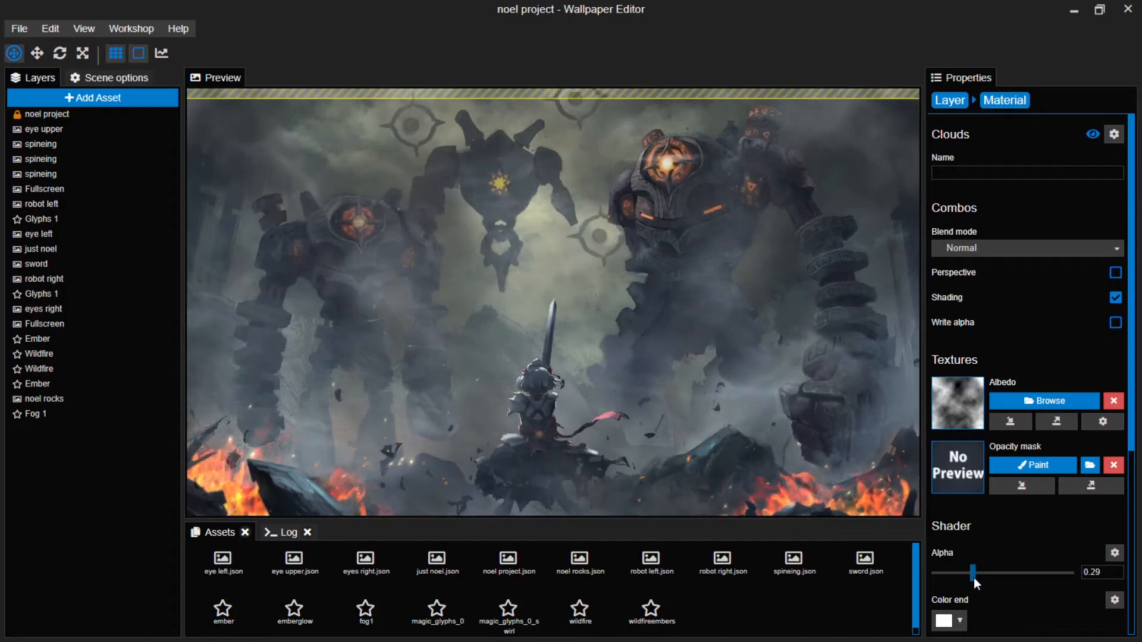
drag(973, 577, 966, 577)
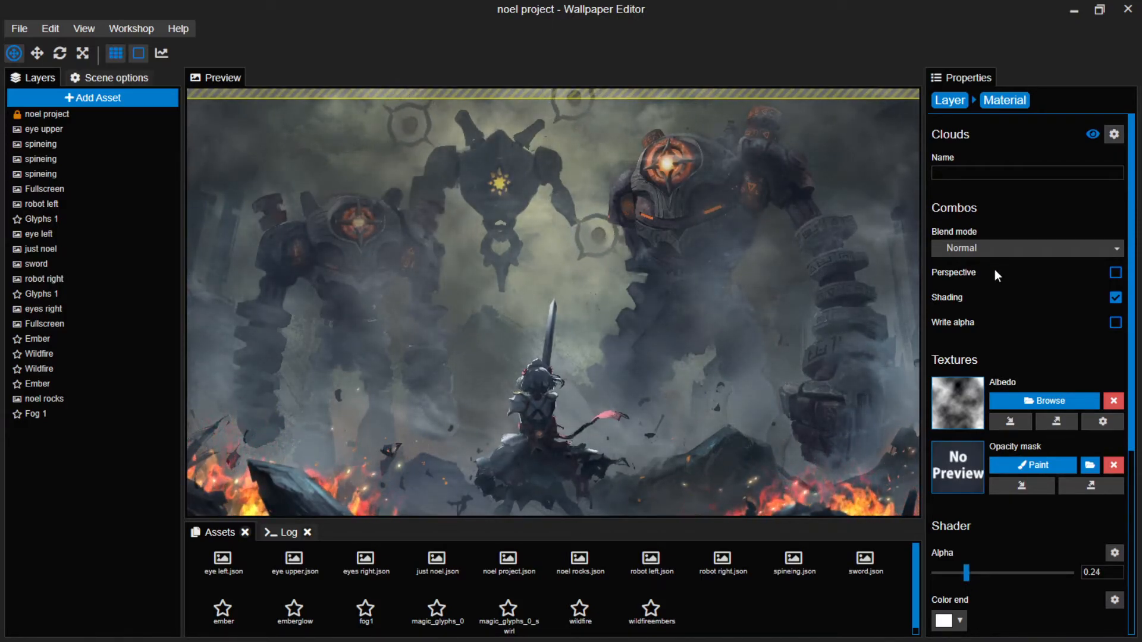
Set the new Clouds effect's end colour to #2e3537, its start colour to a muted grey-green sampled from the artwork, and alpha to 0.22.
scroll(1027, 344, down, 5)
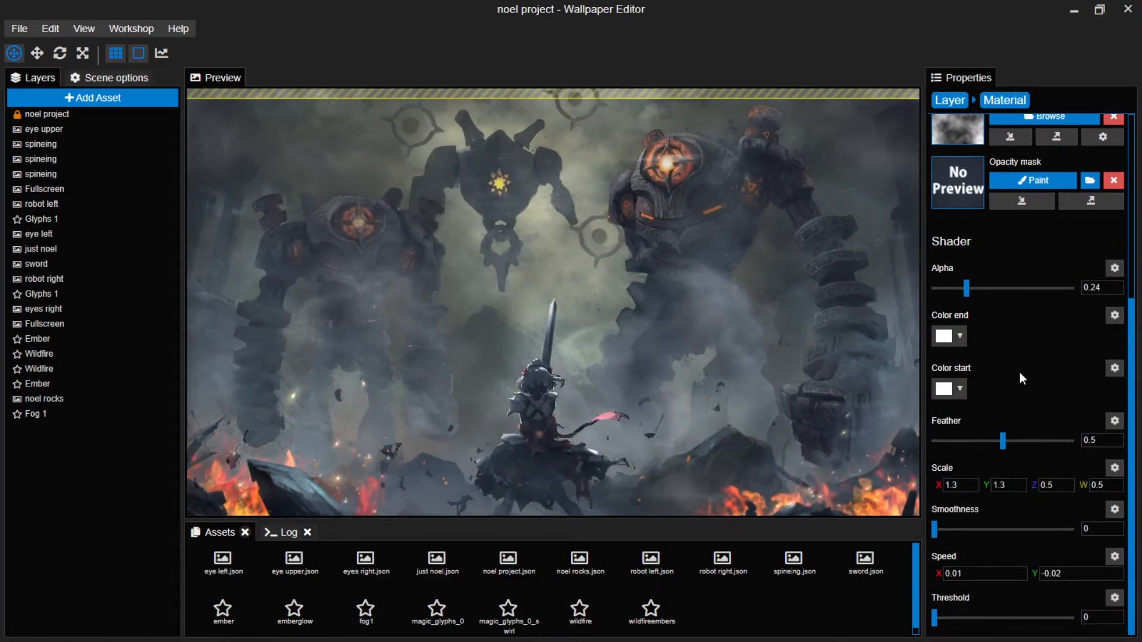
click(962, 339)
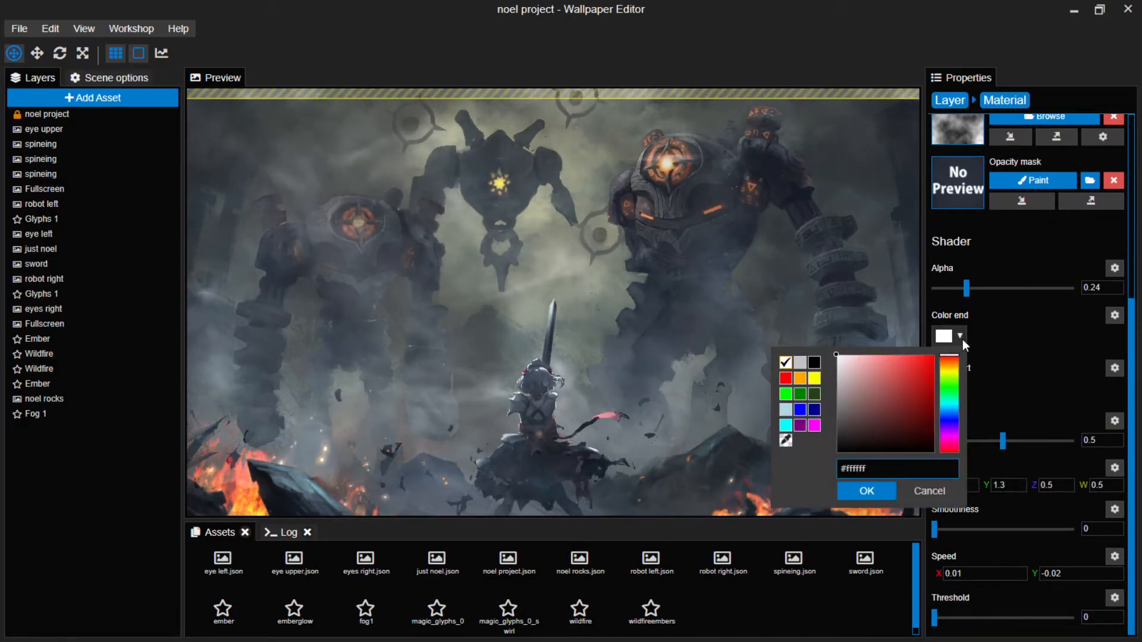
click(785, 438)
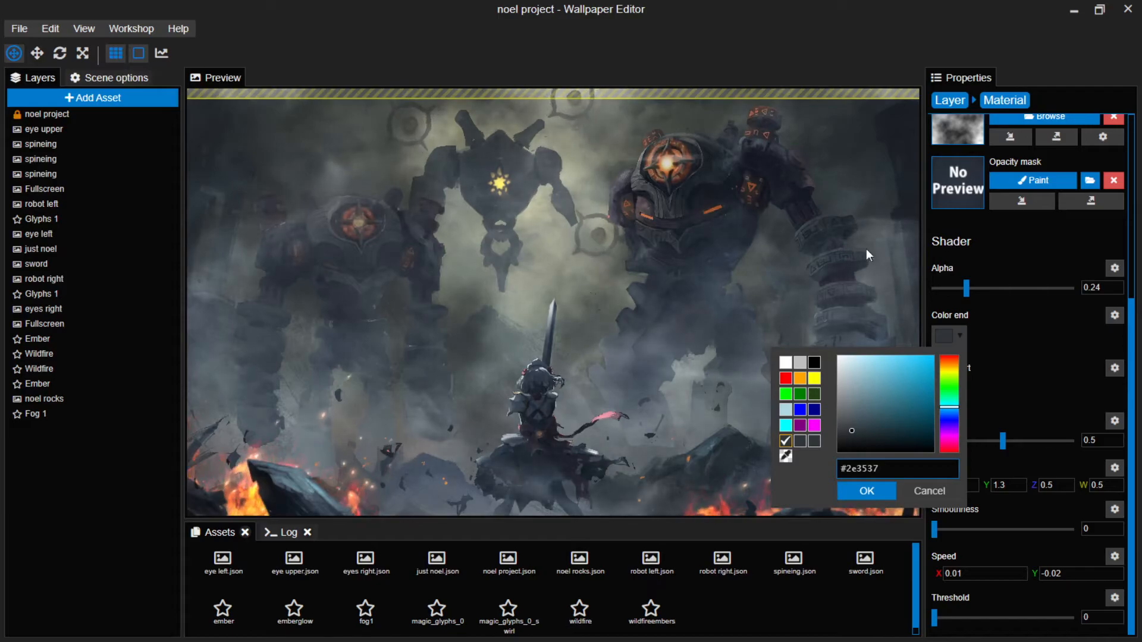
click(865, 491)
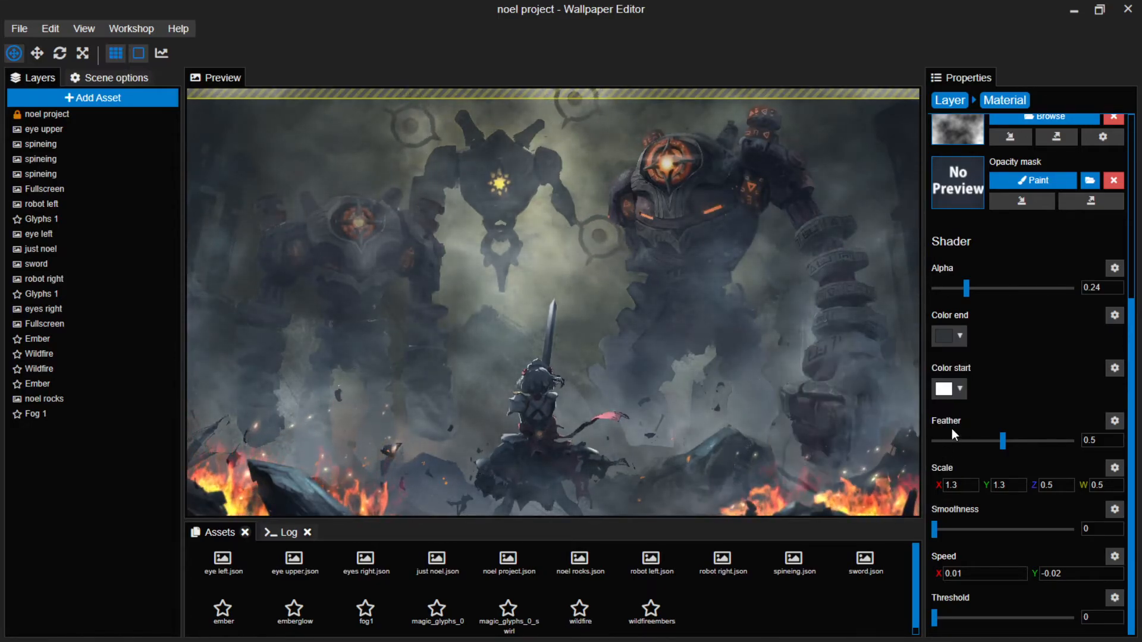
click(958, 388)
click(785, 494)
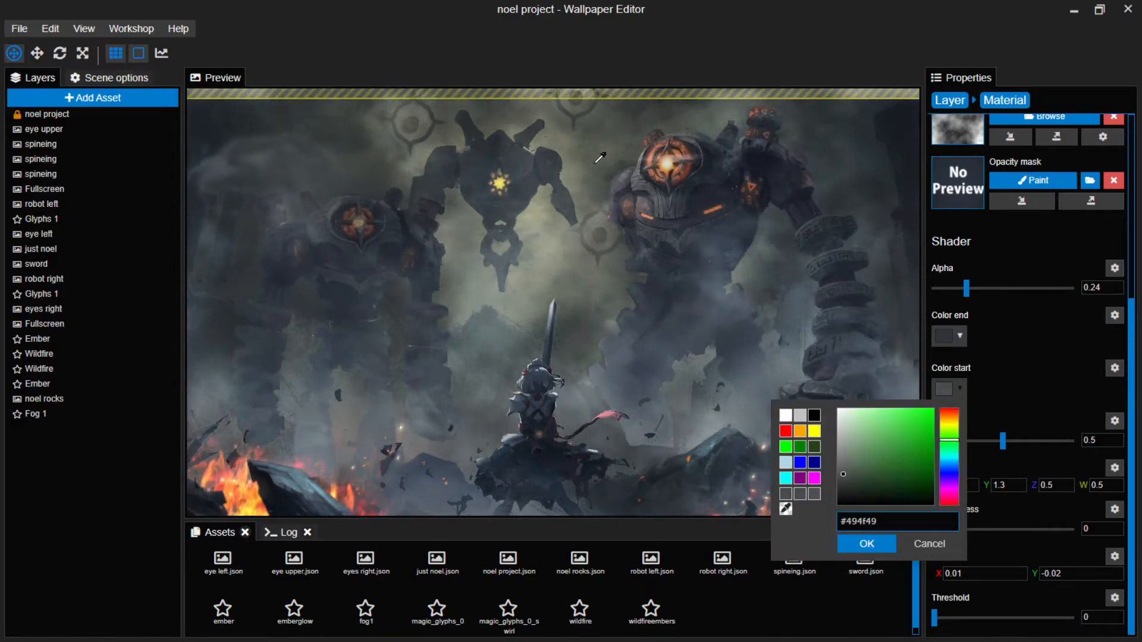
click(874, 544)
mouse_move(981, 288)
mouse_down()
mouse_move(997, 289)
mouse_move(964, 292)
mouse_up()
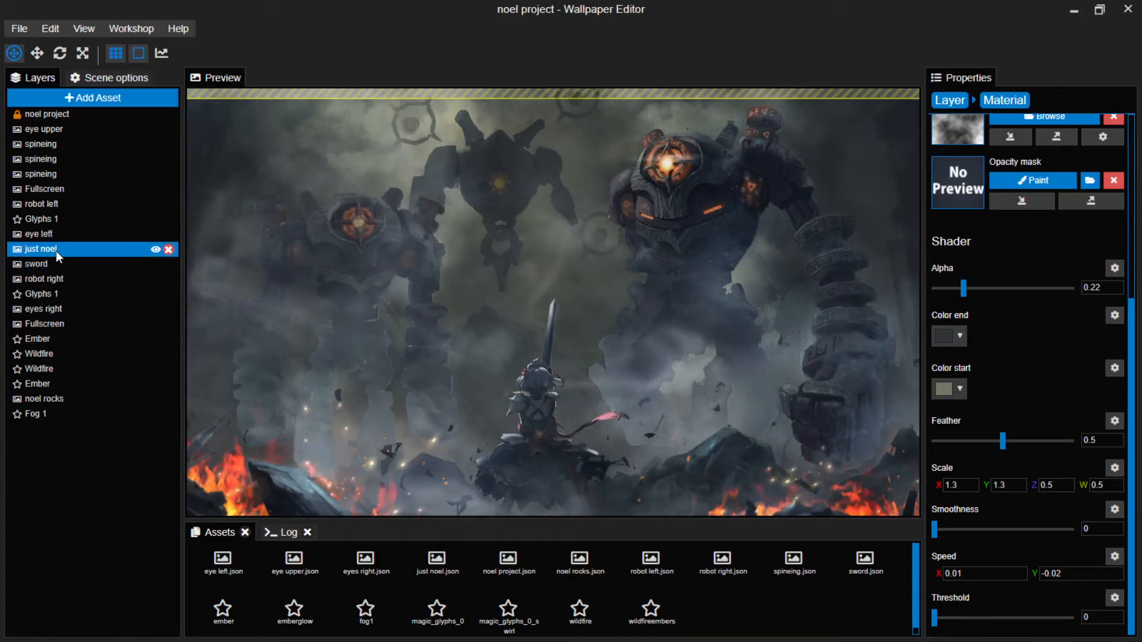
Toggle the robot right layer's visibility off and on to compare the scene with and without it.
click(74, 311)
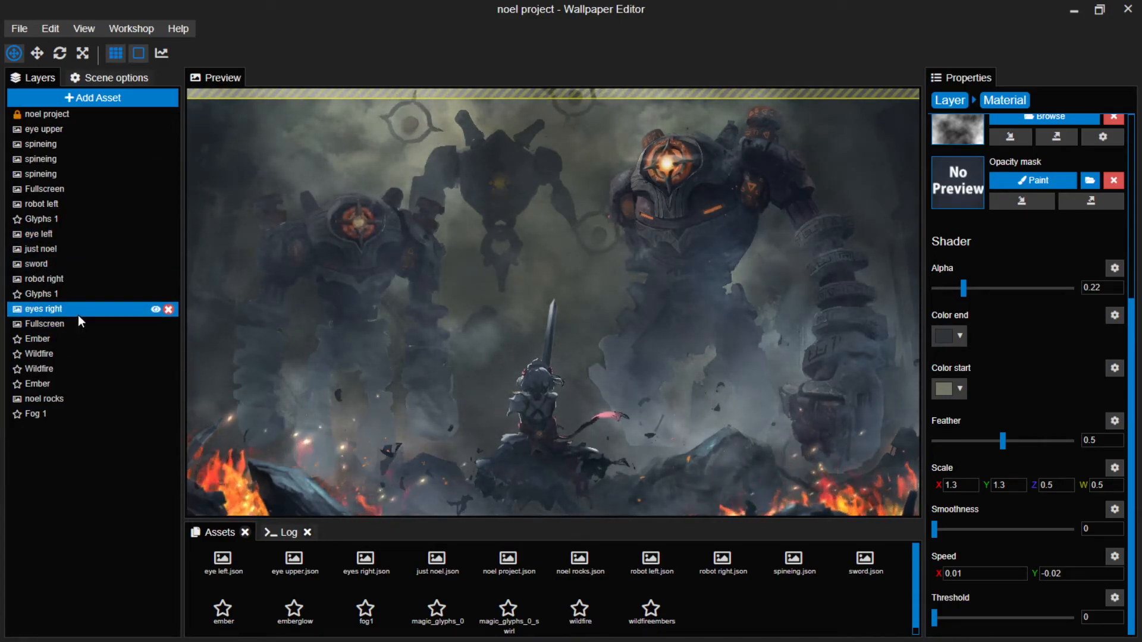
click(105, 278)
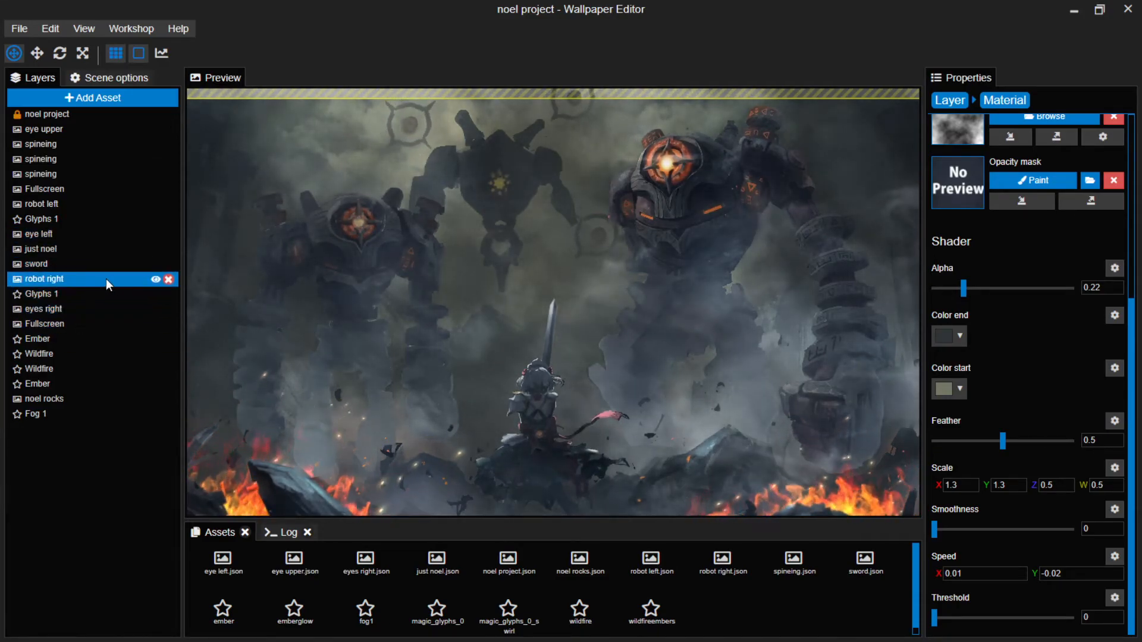
click(157, 278)
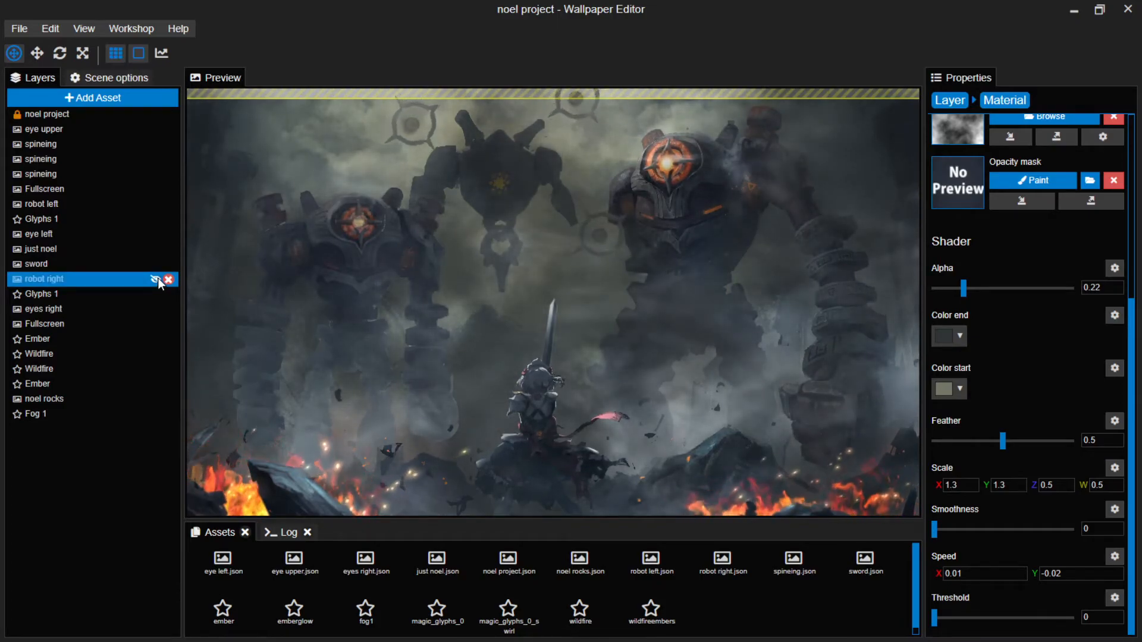
click(157, 279)
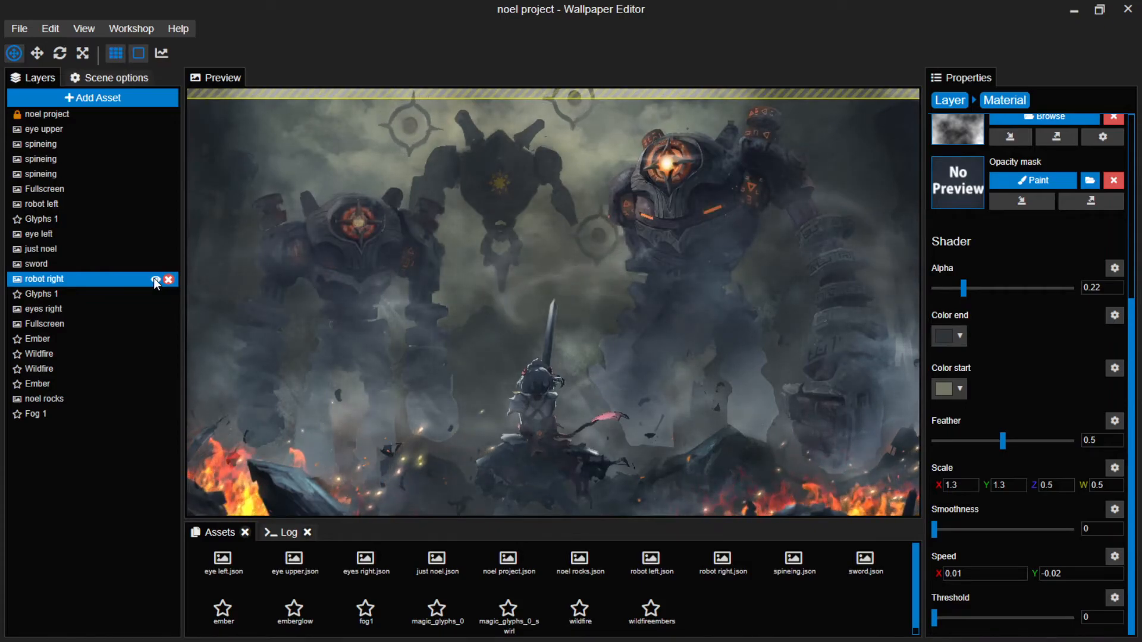
click(155, 279)
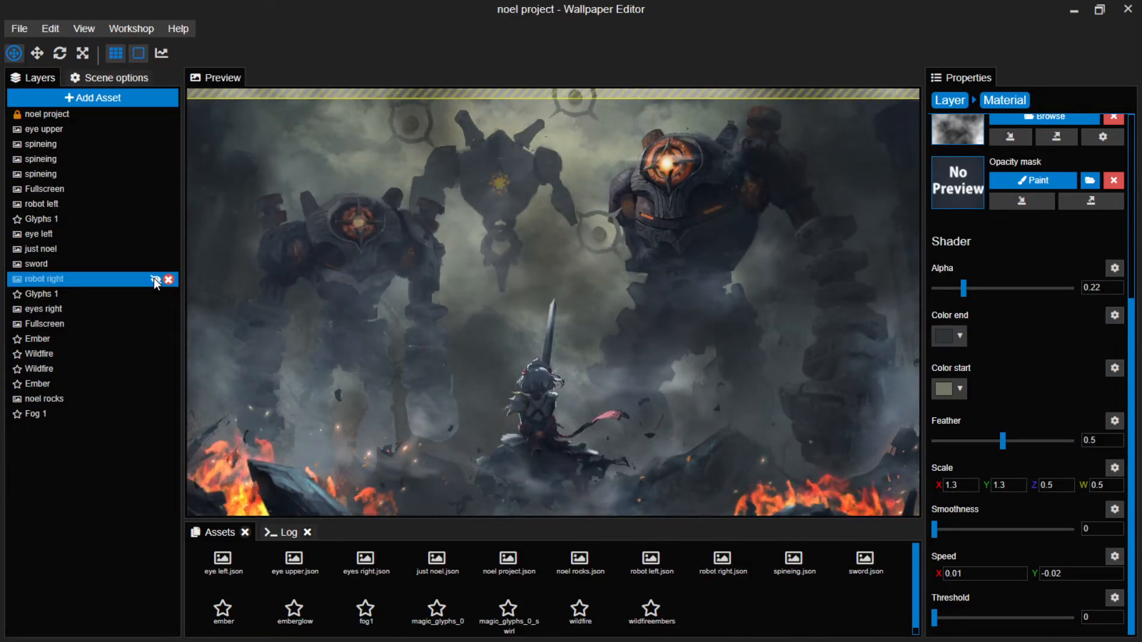
click(156, 279)
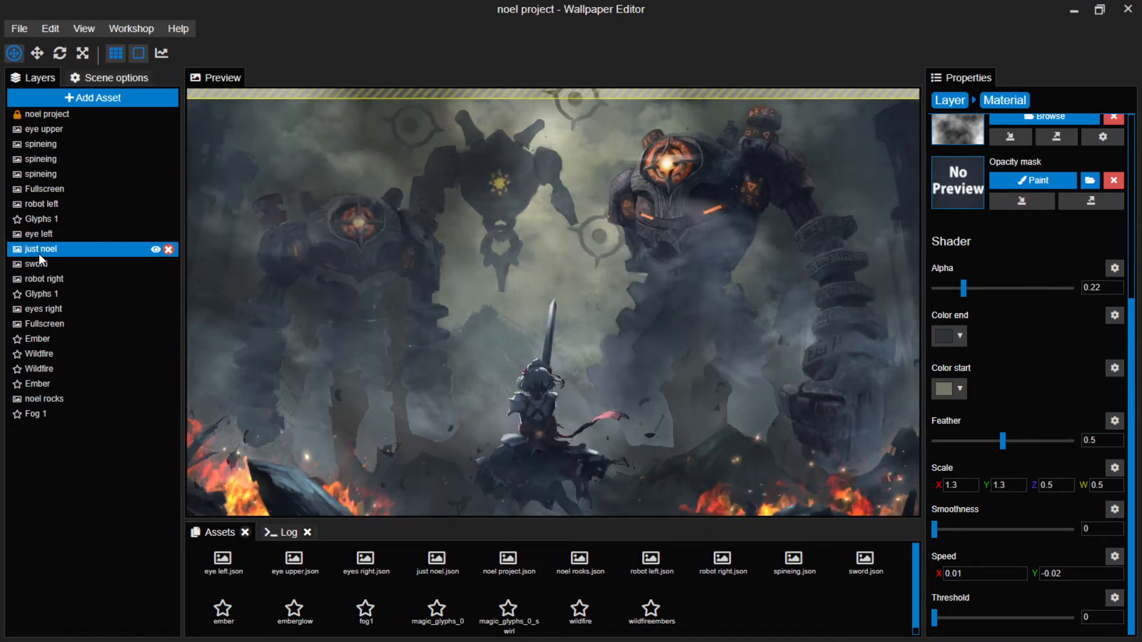
Save the project and move sword and just noel directly below the lower Fullscreen layer, with sword above just noel.
key(ctrl+s)
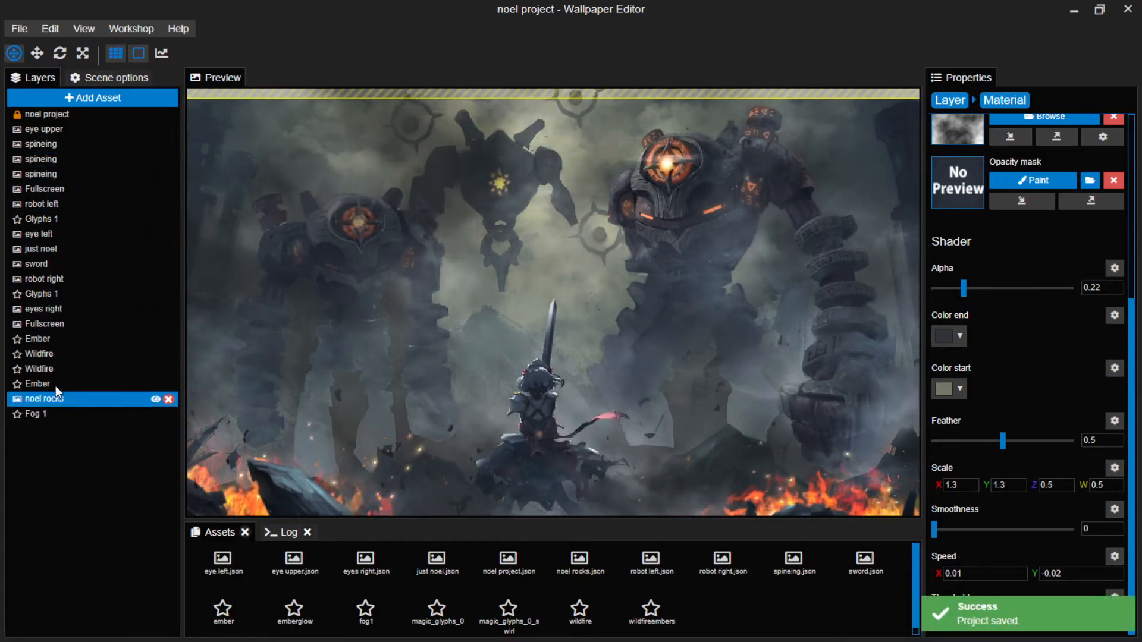
drag(59, 248, 41, 330)
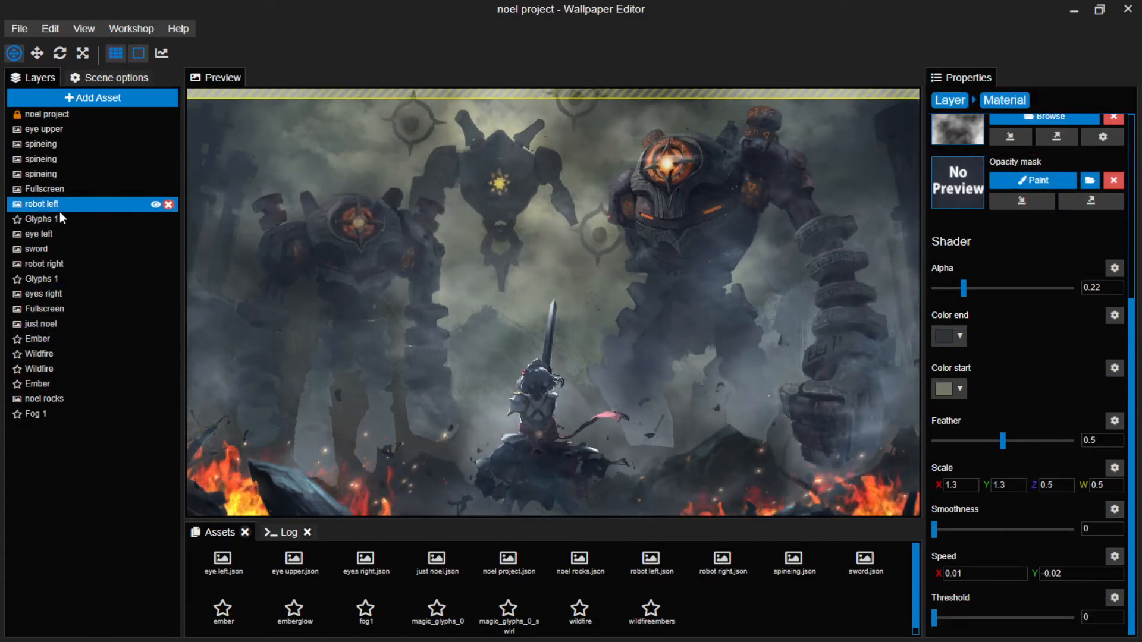
drag(45, 250, 55, 317)
Move the upper Fullscreen layer directly below robot left in the layer list, and save the project.
click(55, 191)
drag(53, 194, 49, 289)
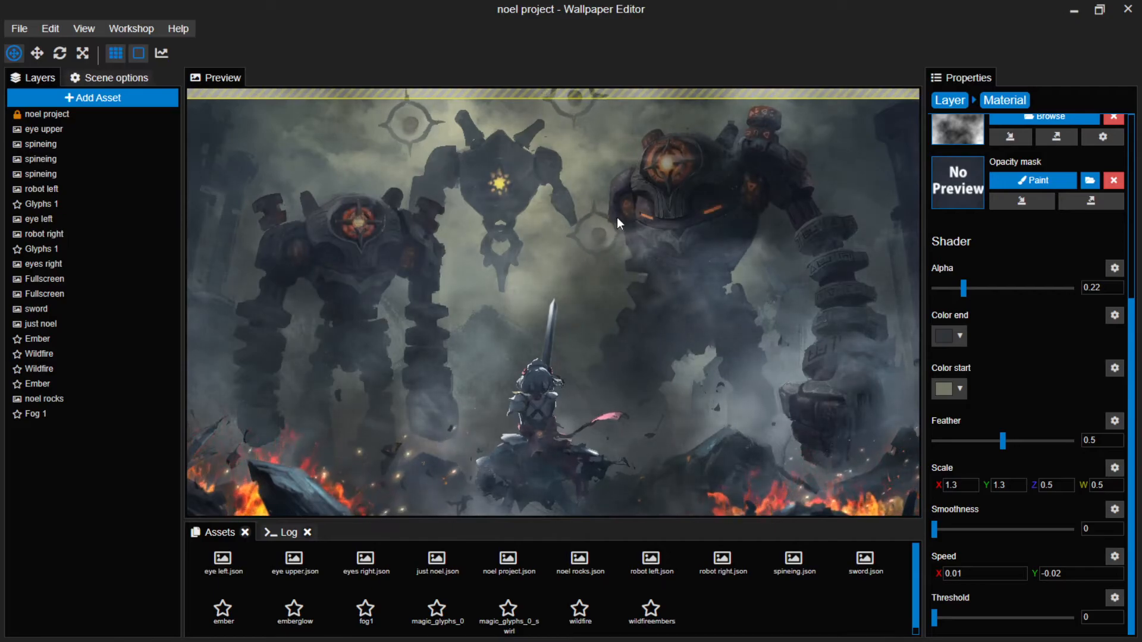
drag(70, 280, 63, 203)
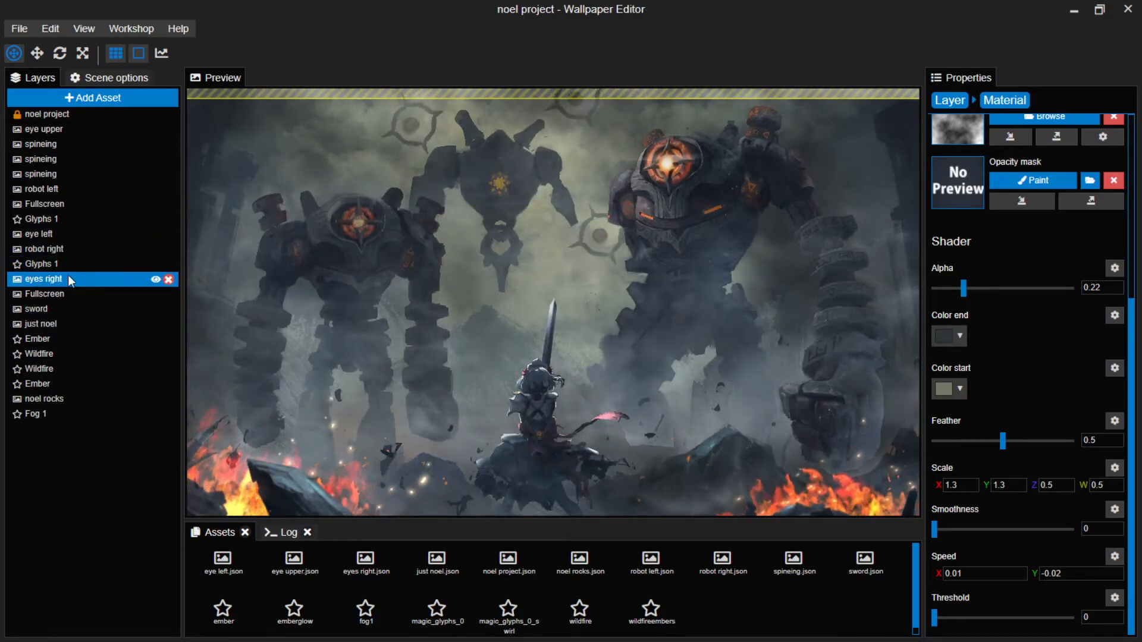
key(ctrl+s)
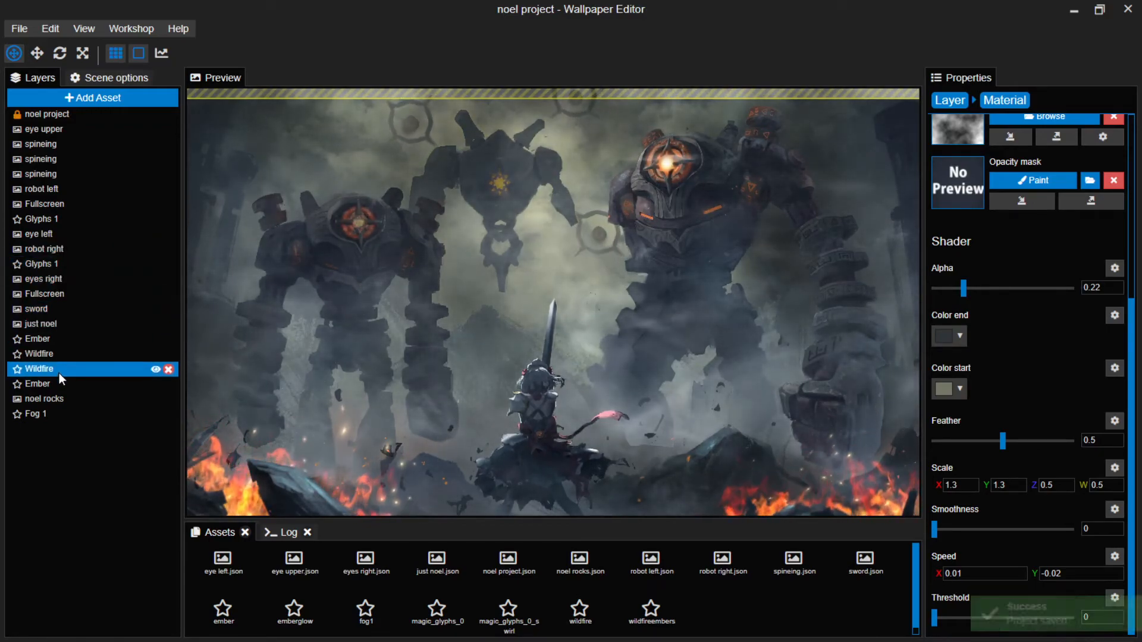
Lower the robot right layer's opacity to 0.8 and save the project.
click(63, 251)
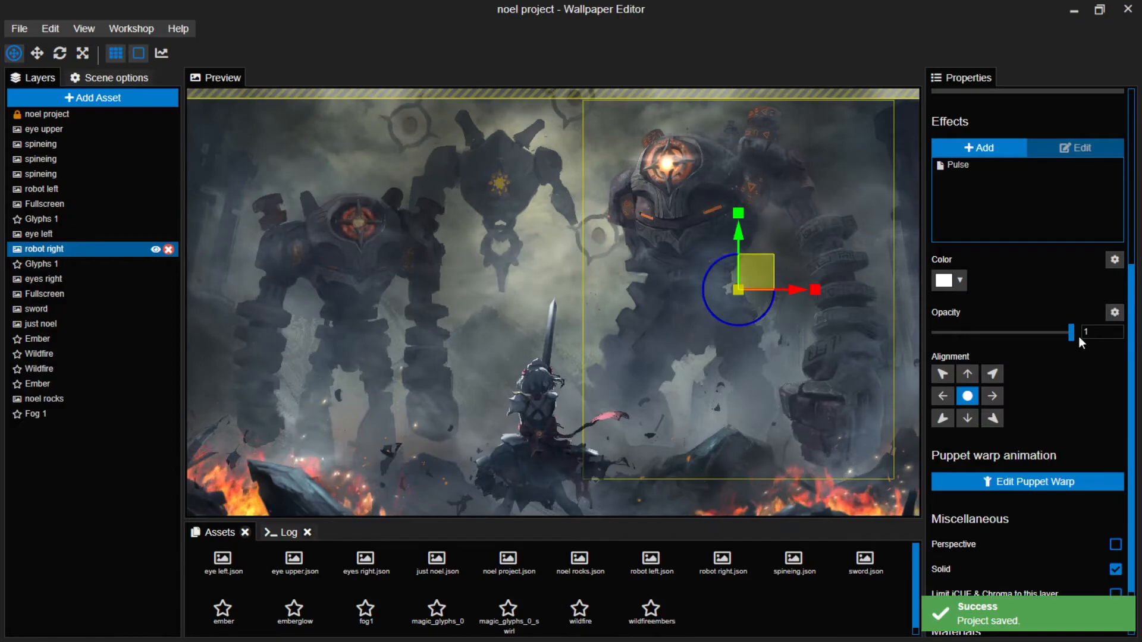
drag(1068, 332, 1042, 326)
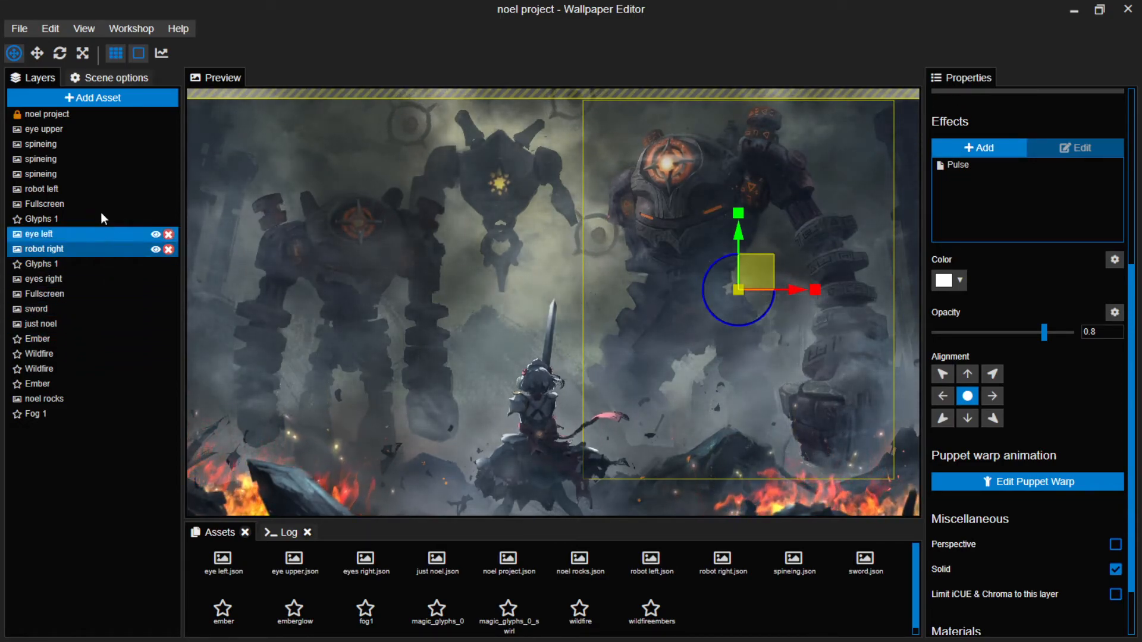
click(63, 116)
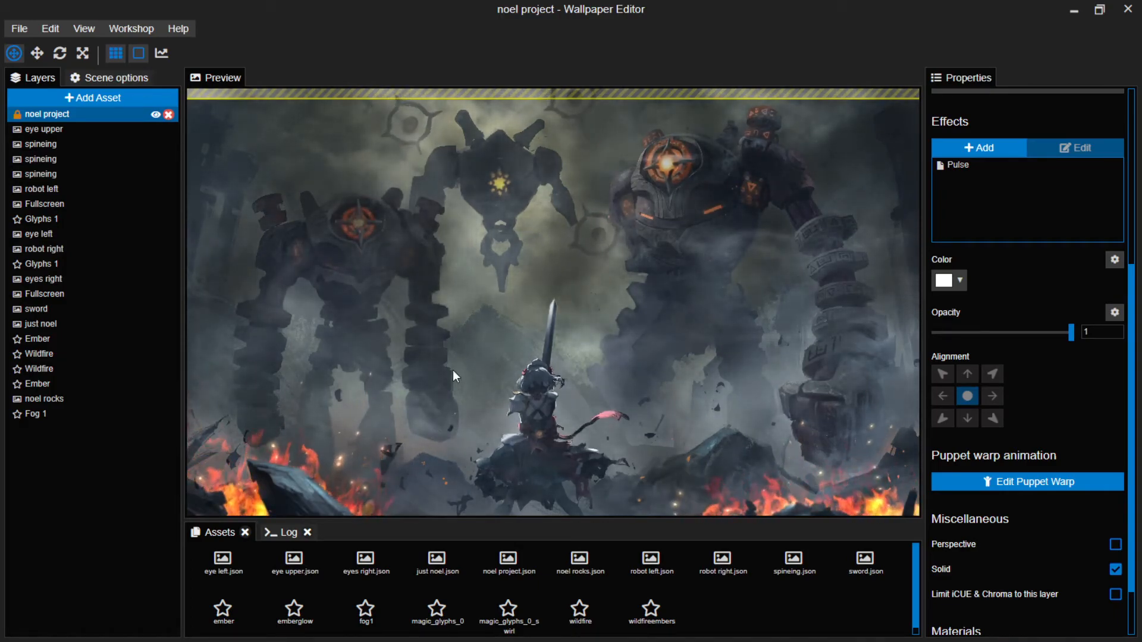
scroll(459, 321, down, 1)
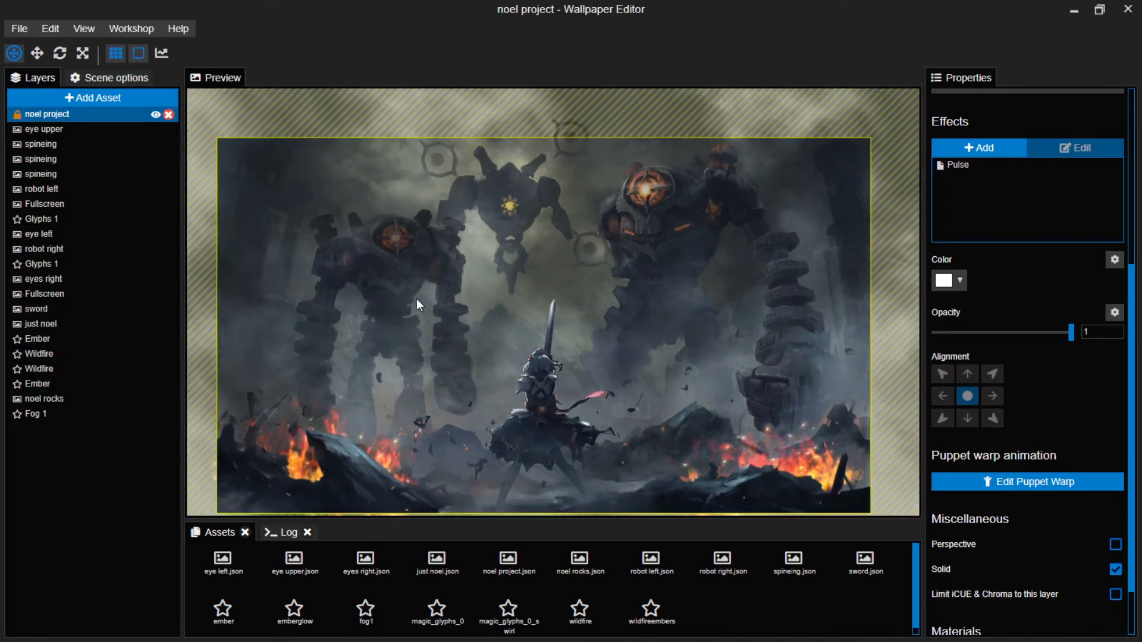
scroll(417, 297, up, 1)
key(ctrl+s)
scroll(417, 289, up, 1)
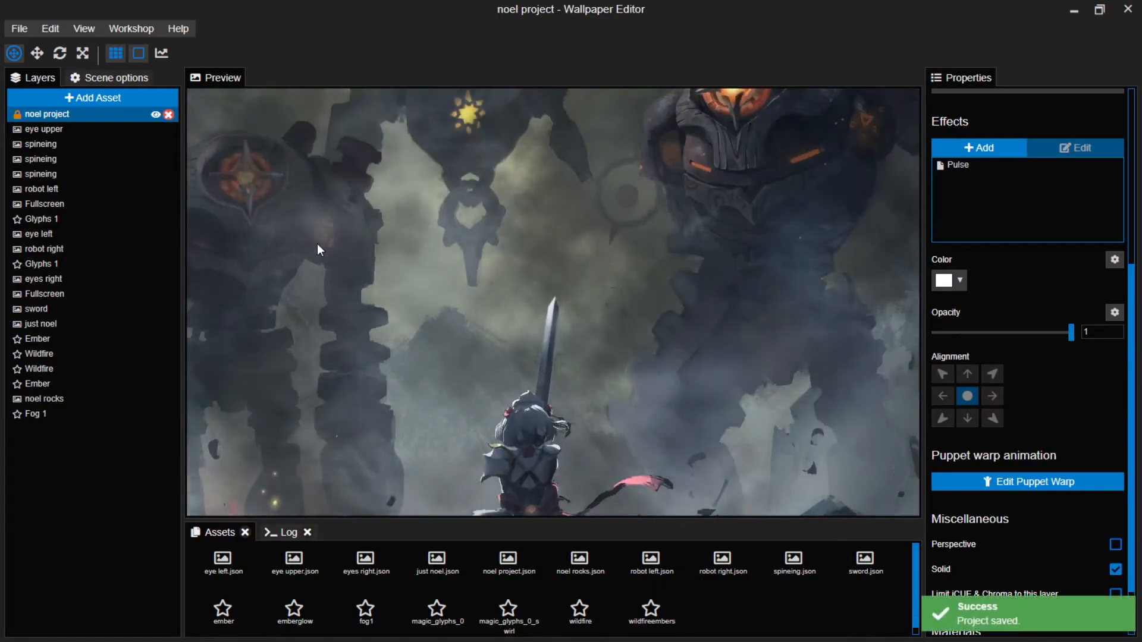
Preview the Light shafts 1, 2 and 3 presets without adding any of them.
click(95, 97)
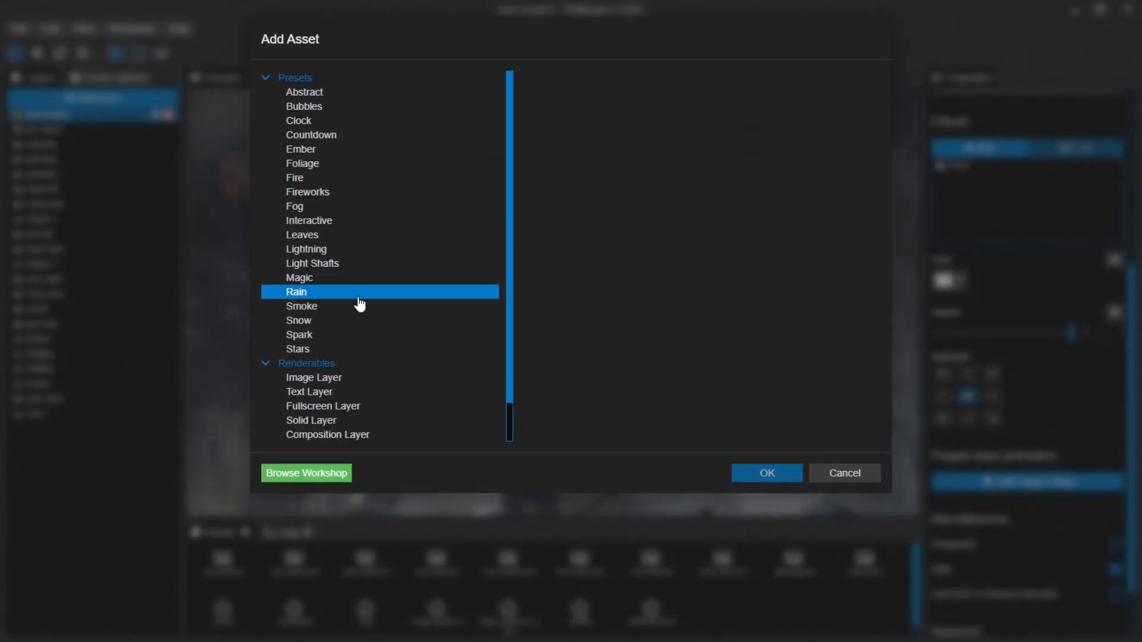
scroll(357, 315, down, 1)
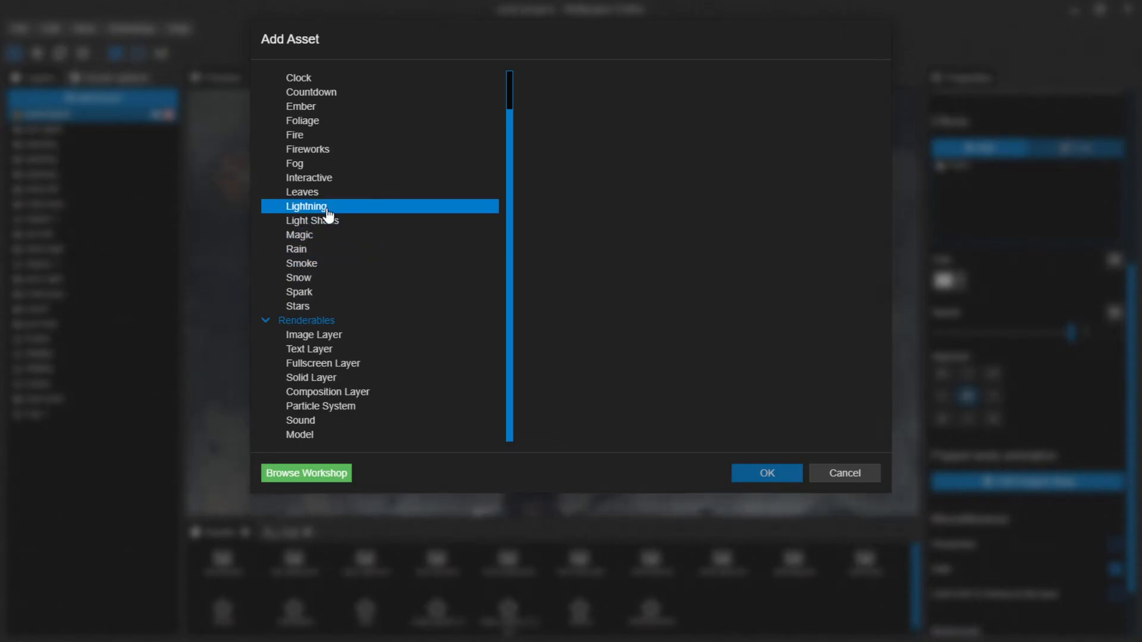
click(355, 227)
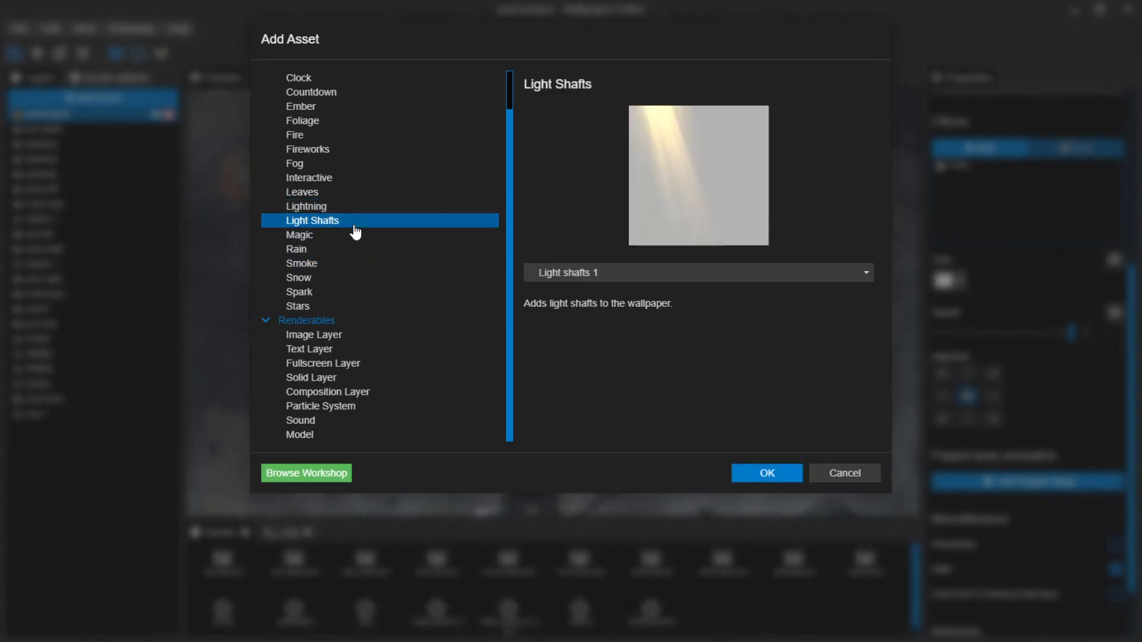
click(634, 273)
click(630, 311)
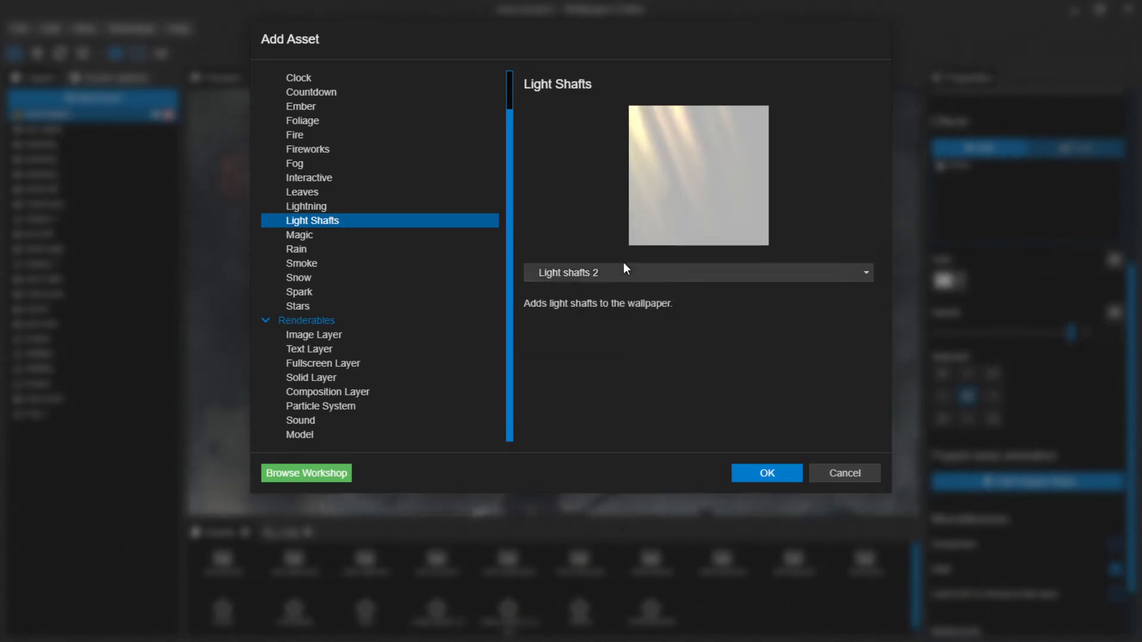
click(608, 276)
click(600, 328)
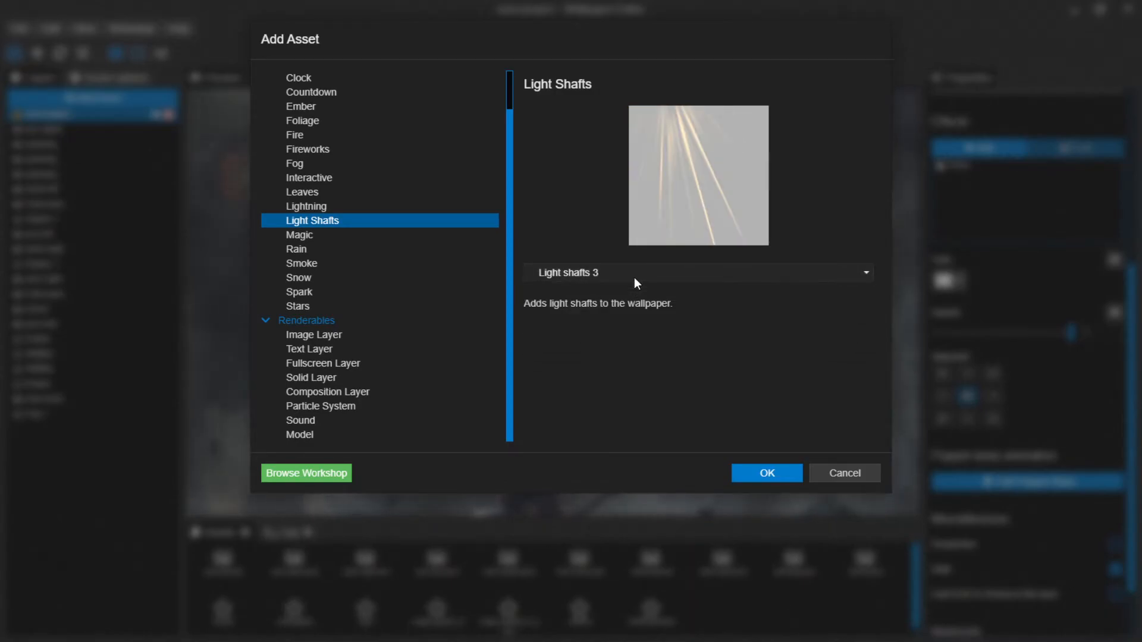
click(634, 276)
click(587, 291)
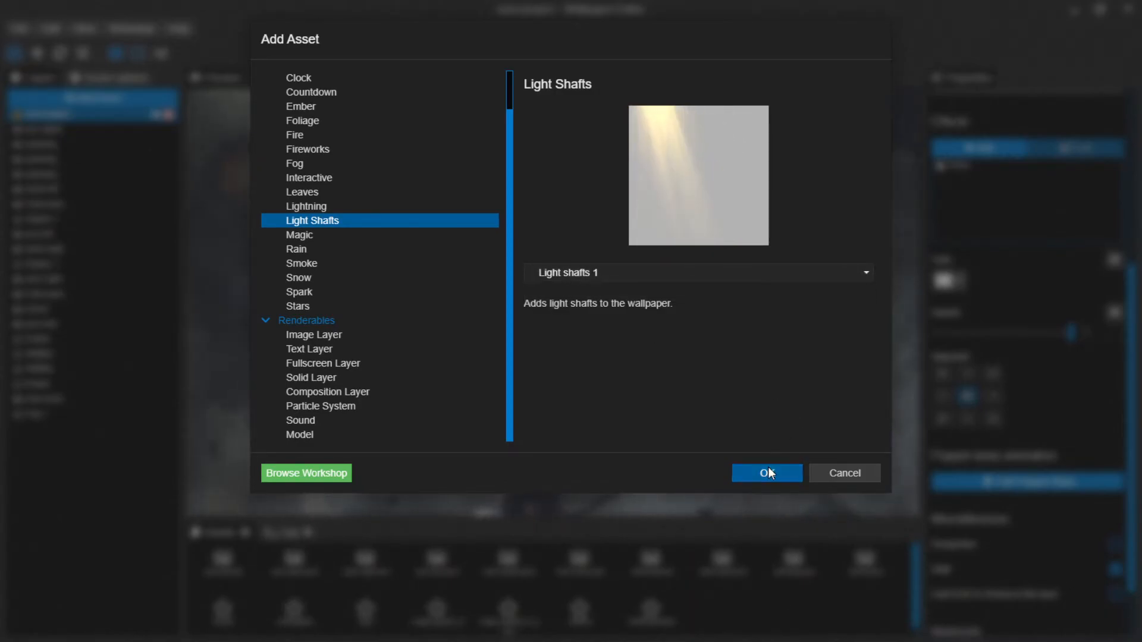
click(851, 474)
Try the God Rays effect on the sword layer and remove it again.
click(67, 311)
click(994, 146)
scroll(348, 347, down, 3)
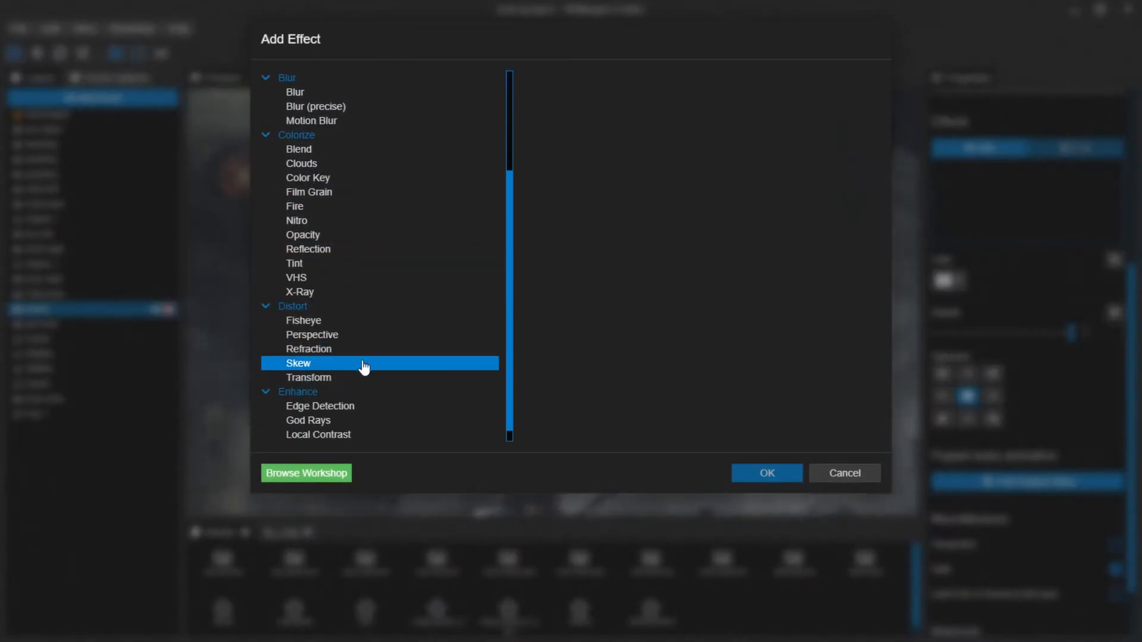
click(341, 421)
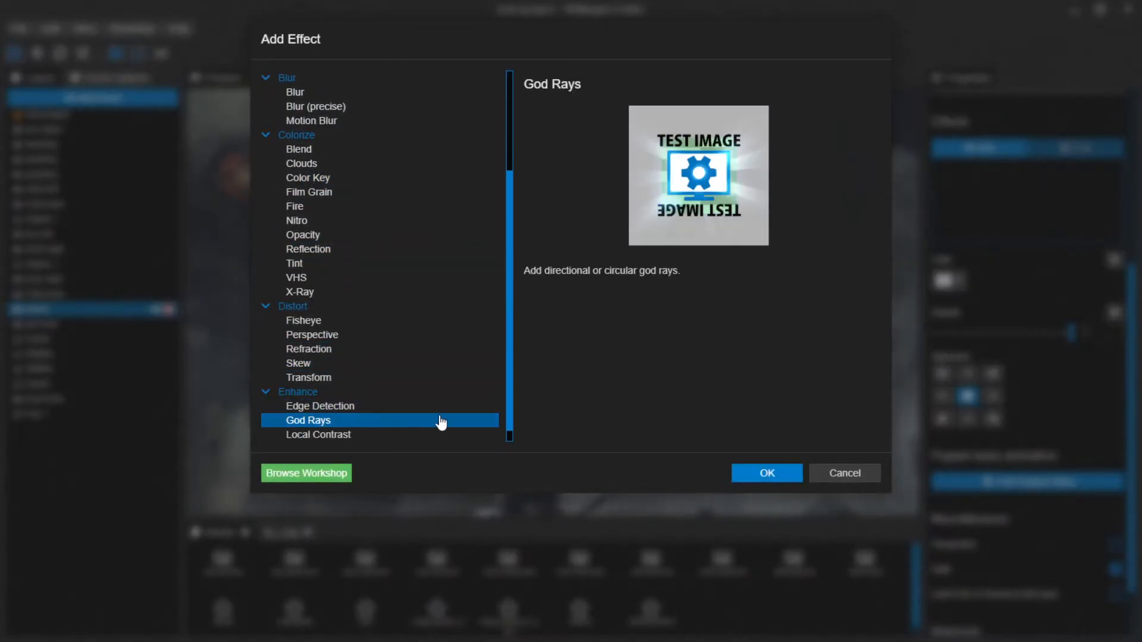
click(766, 478)
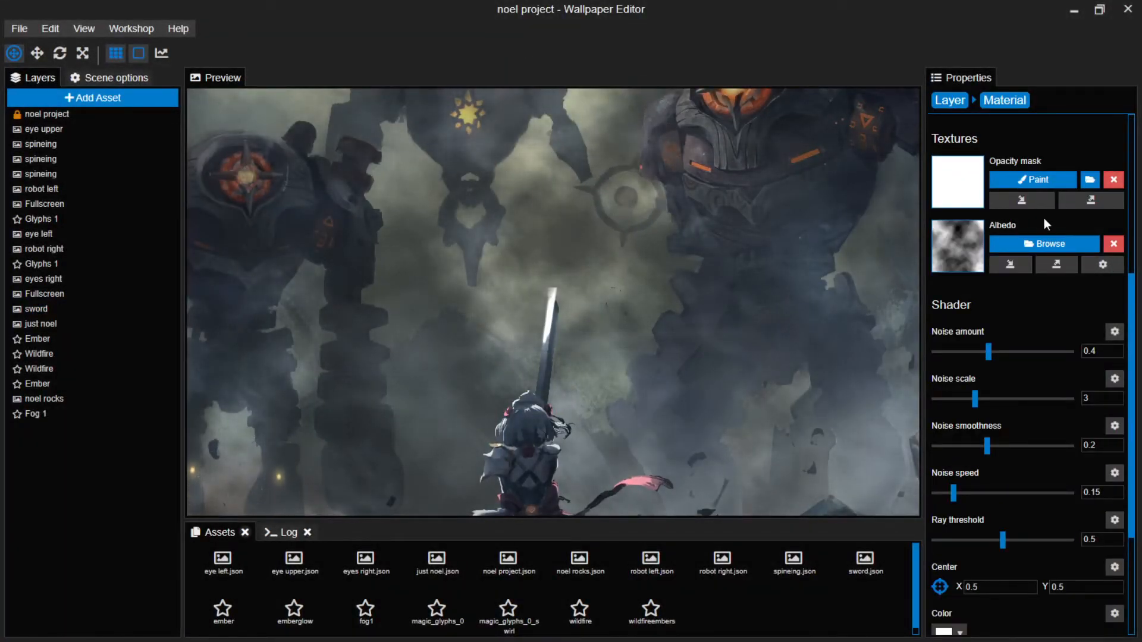
click(948, 101)
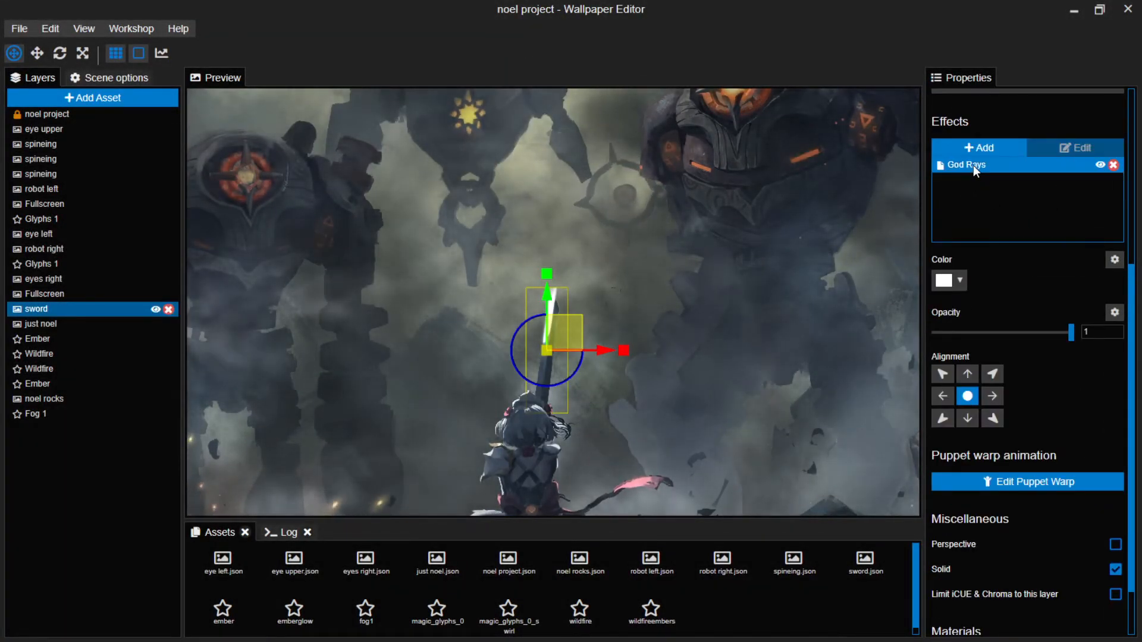
click(1113, 166)
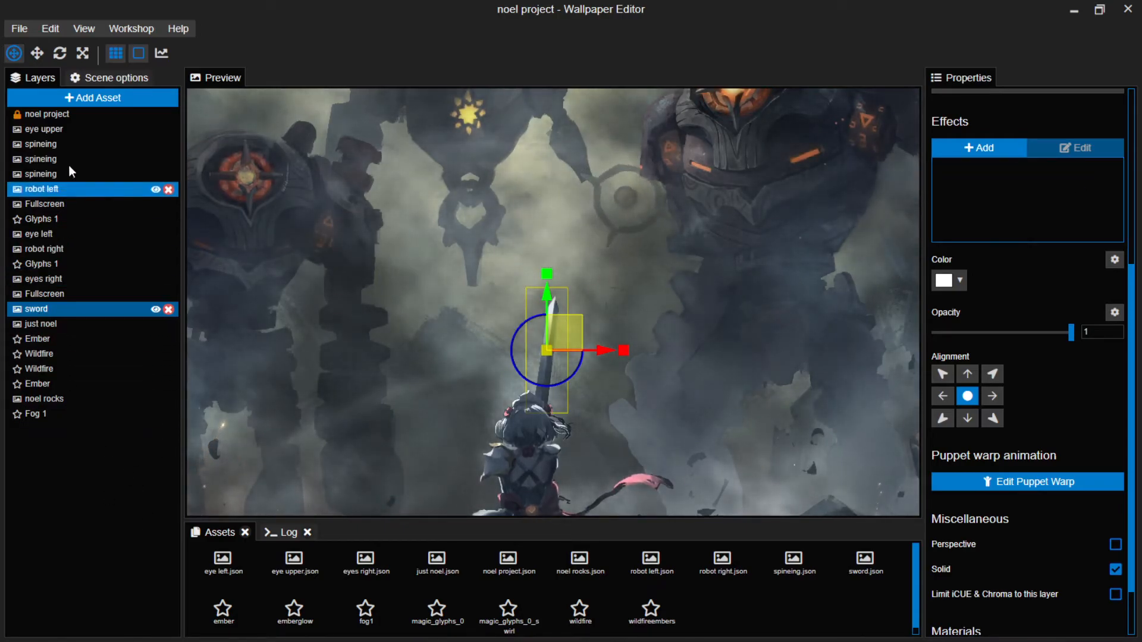
Add a Light Shafts asset to the scene using the Light shafts 1 preset.
click(90, 100)
click(343, 252)
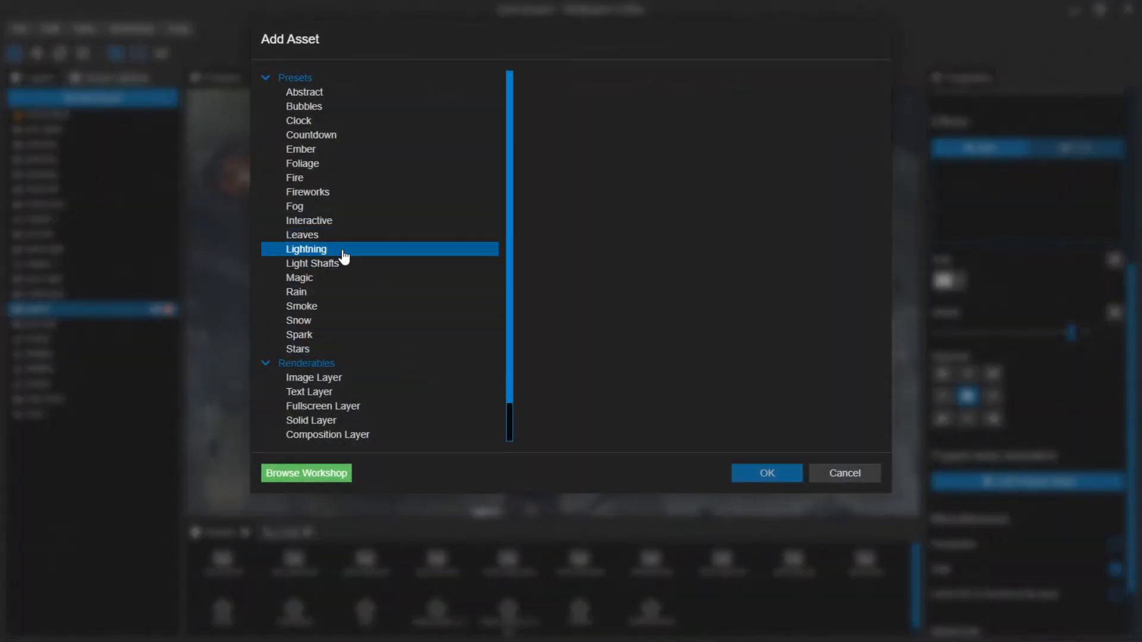
click(381, 263)
click(682, 273)
click(680, 270)
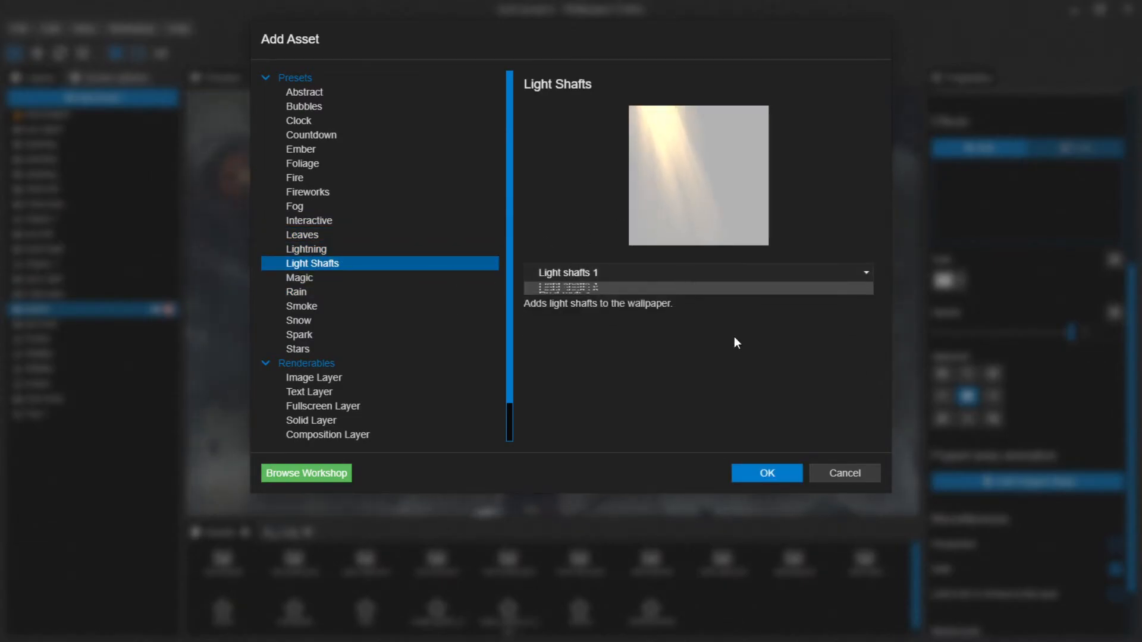
click(764, 474)
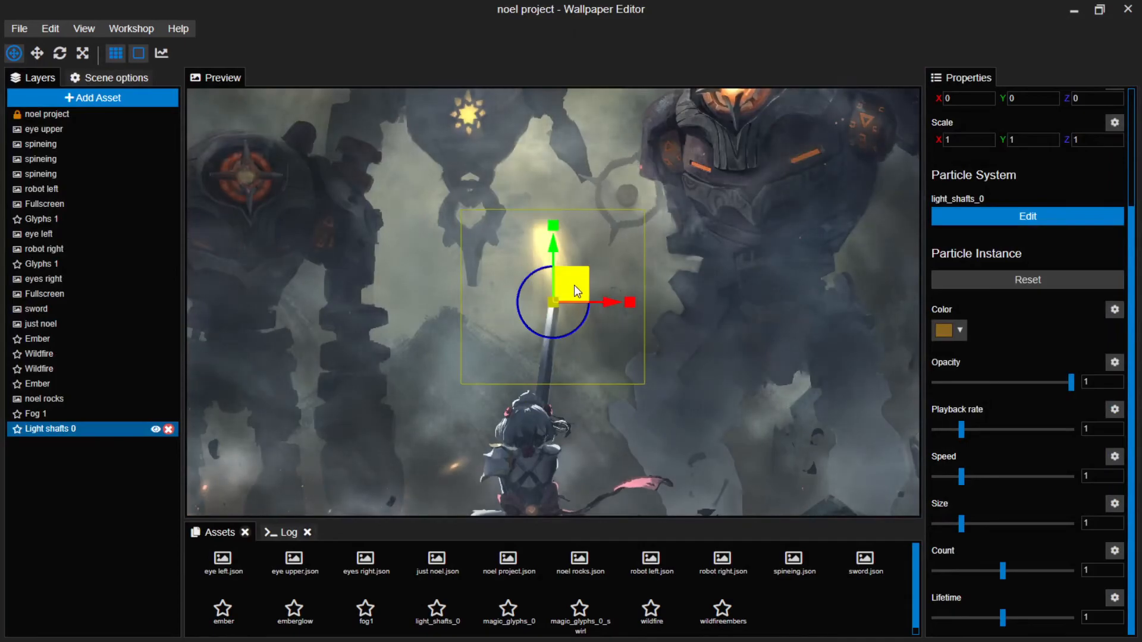
Align the light shaft along the sword blade, rotated to about 174° and scaled to about 0.48 in X and 2 in Y.
drag(532, 280, 610, 402)
drag(555, 290, 539, 366)
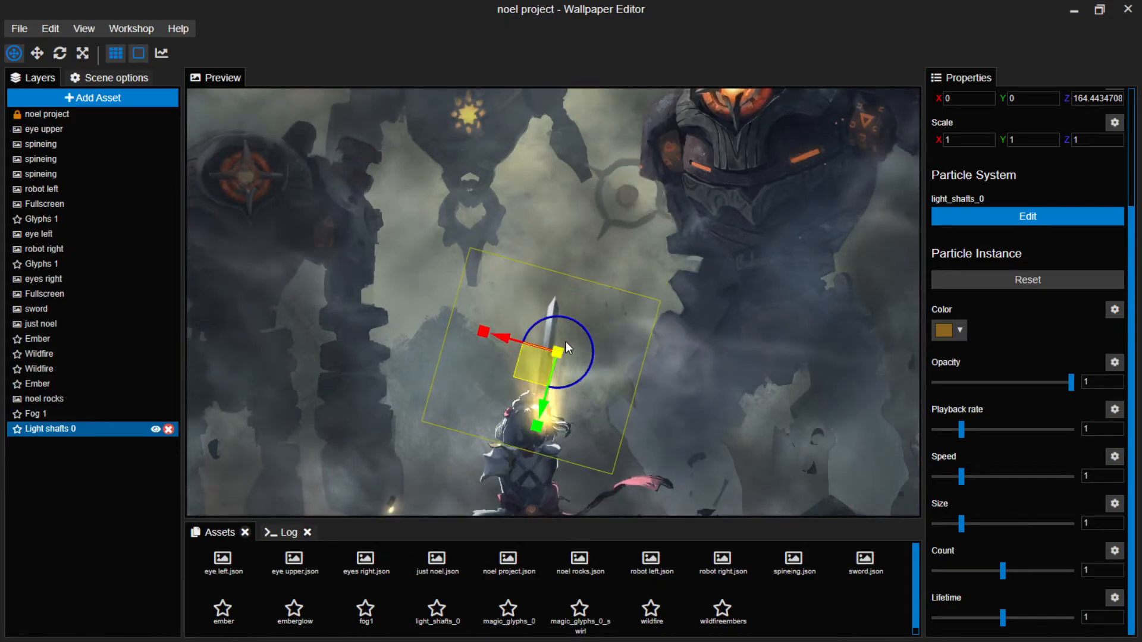
drag(538, 414, 529, 461)
drag(546, 348, 504, 255)
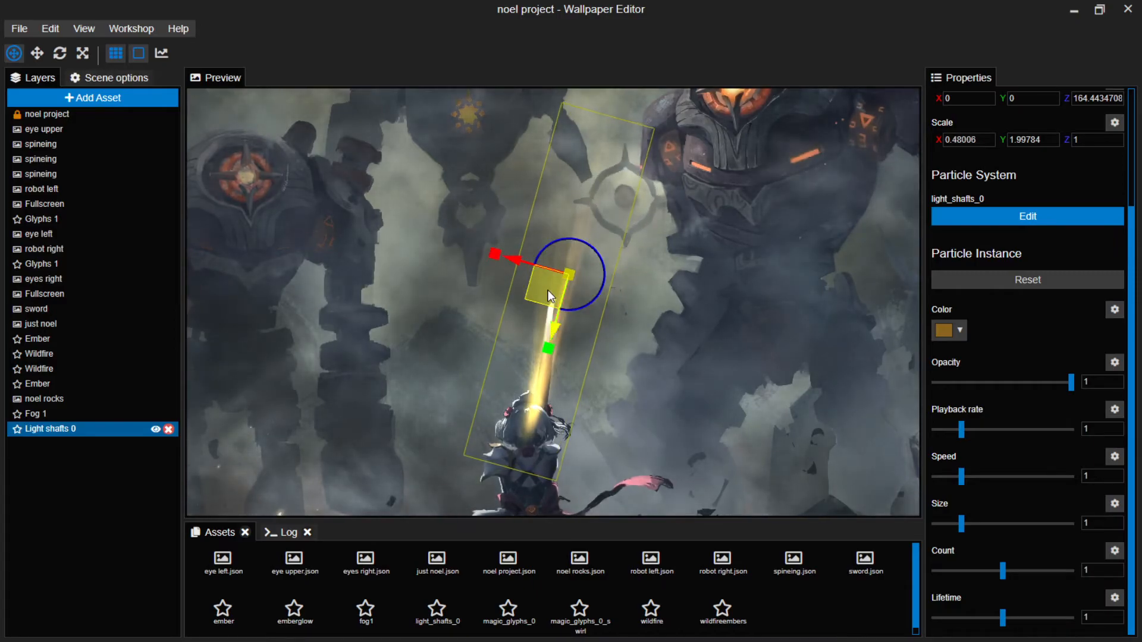
drag(587, 303, 543, 287)
Move the light shaft layer between the sword and just noel layers and duplicate it twice.
drag(65, 429, 63, 331)
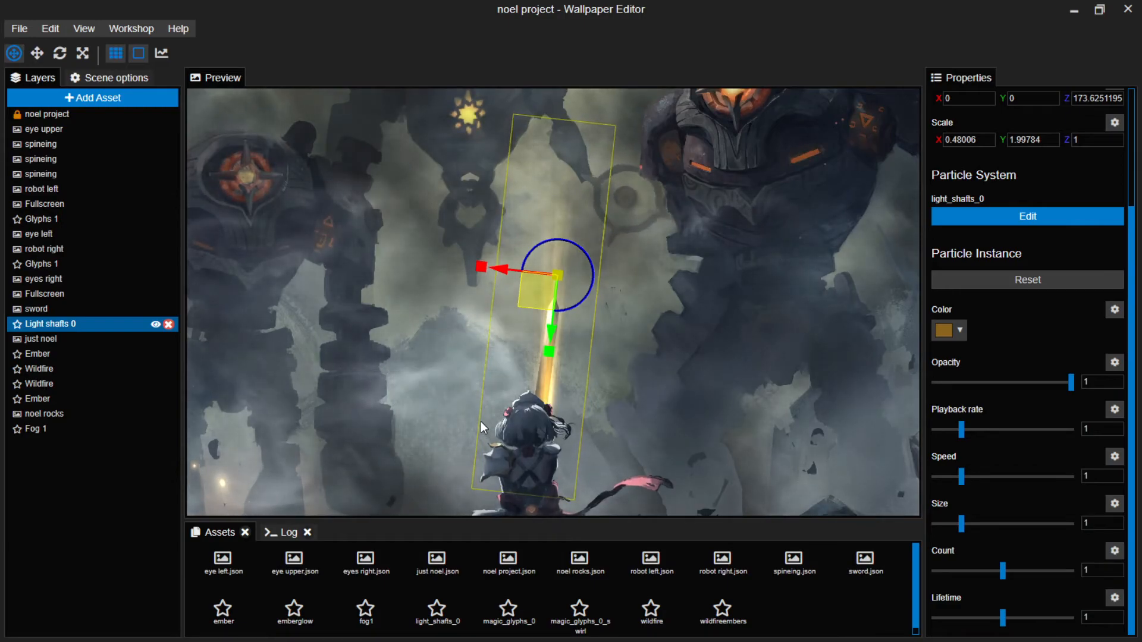
right_click(87, 321)
click(135, 470)
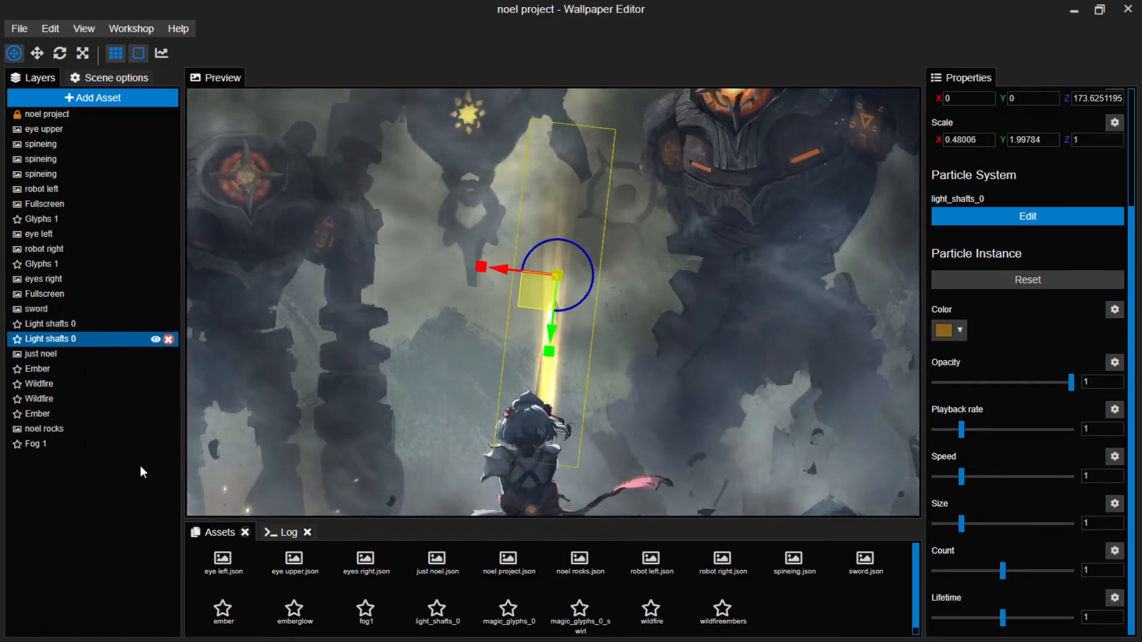
right_click(76, 343)
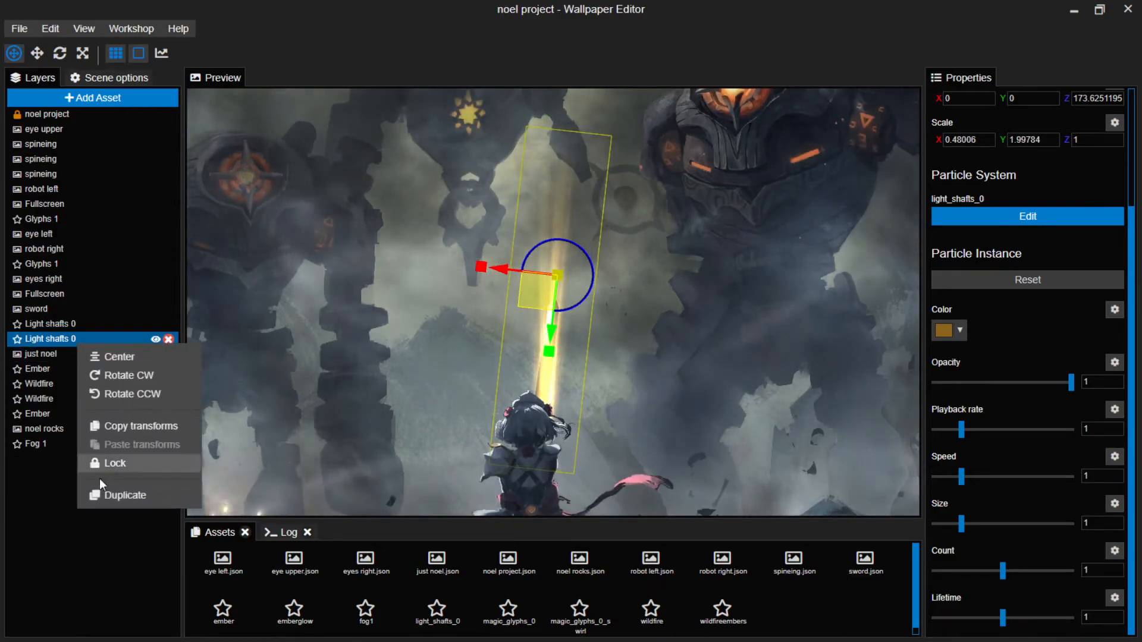
click(110, 494)
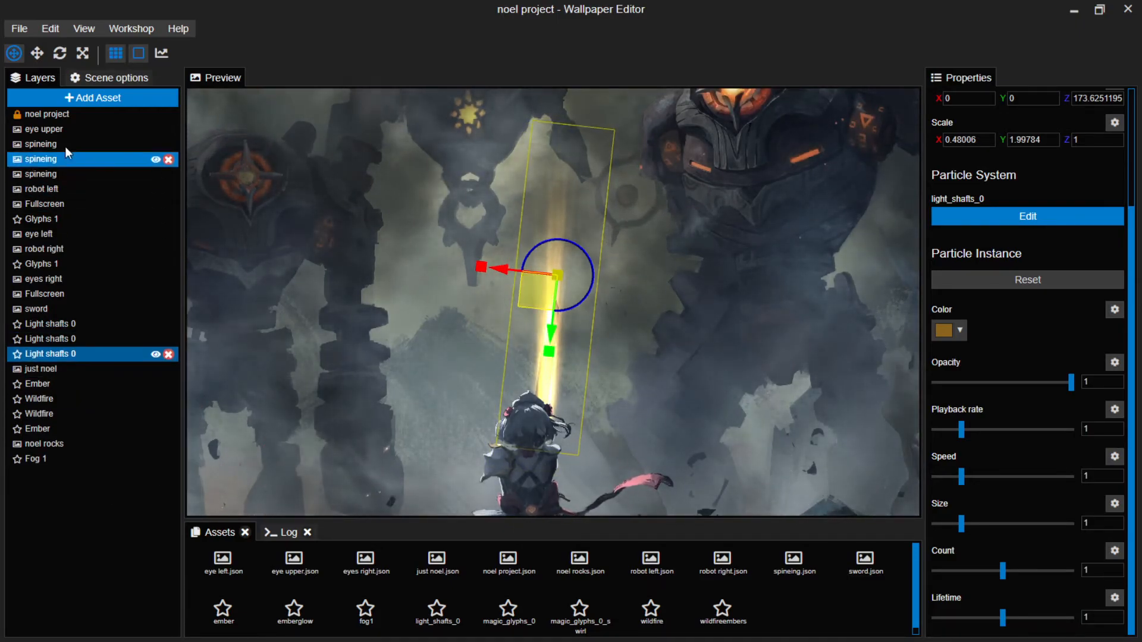
click(54, 114)
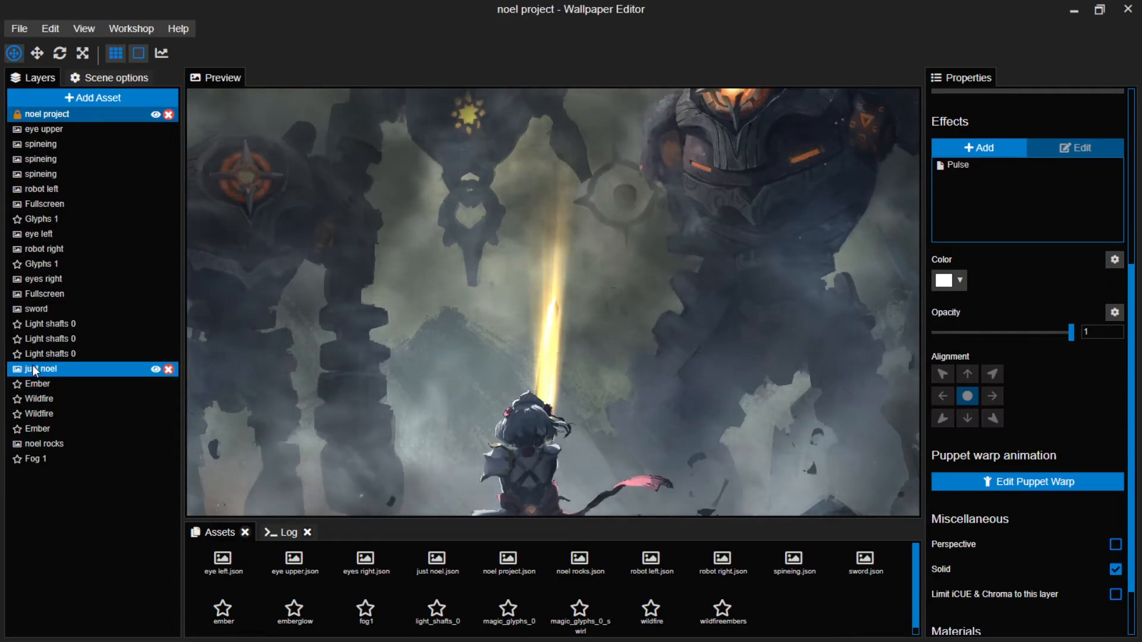
Set the opacity of the last light shaft copy to 0.77 and of the middle one to 0.74.
click(92, 352)
drag(1054, 380, 1040, 381)
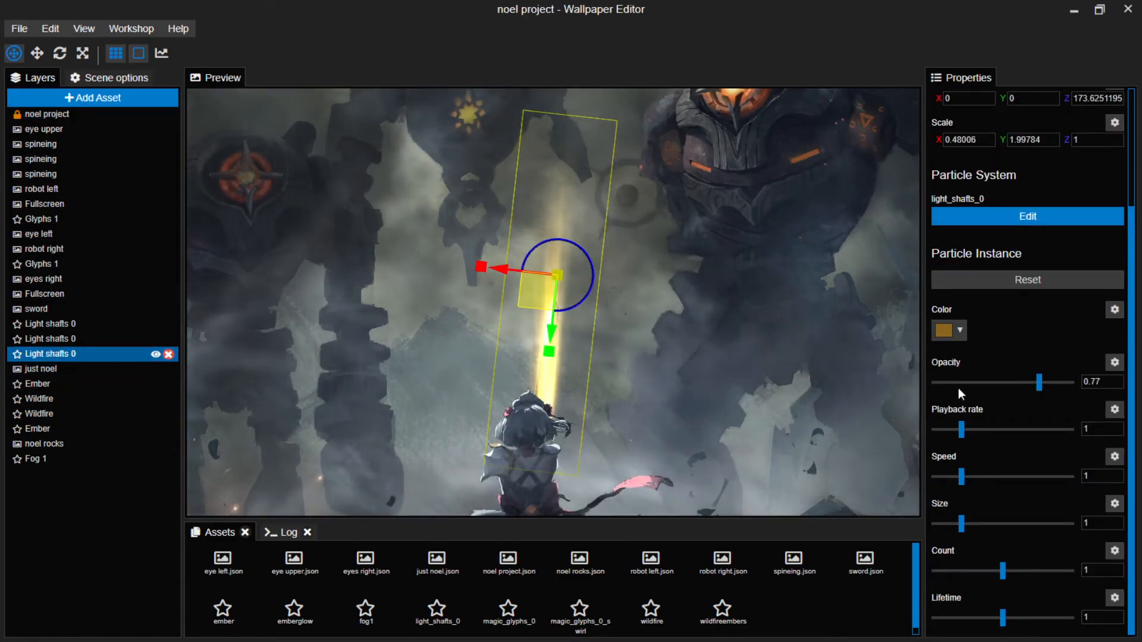
click(92, 339)
drag(1071, 382, 1036, 380)
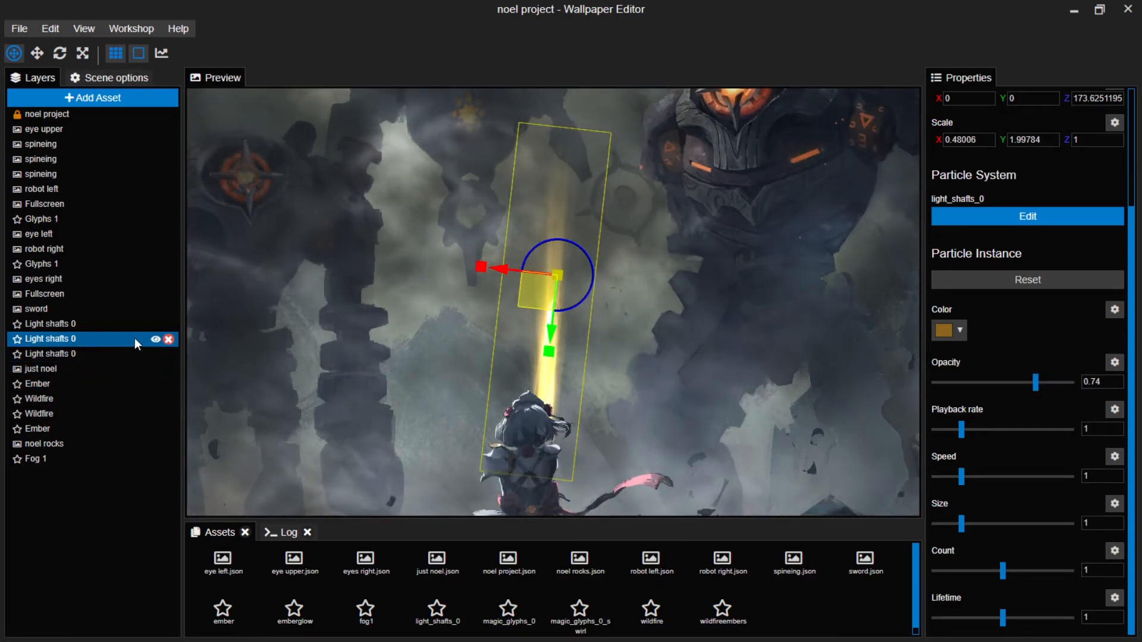
Delete the last light shaft copy and rotate the remaining duplicate to about 170° over the sword blade.
click(169, 355)
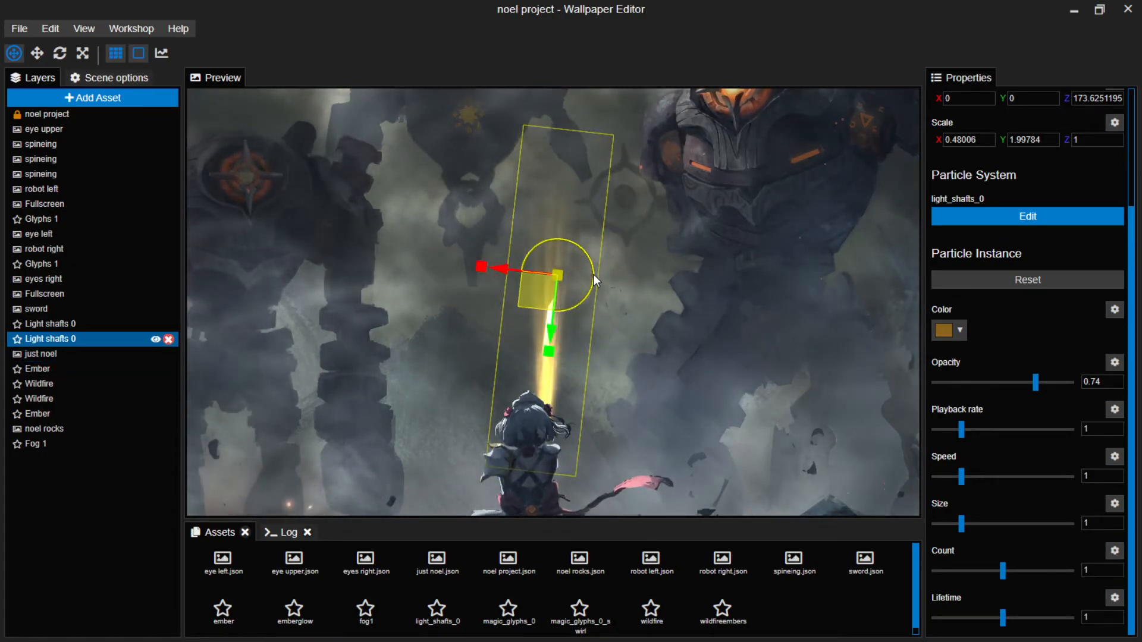
drag(594, 273, 546, 288)
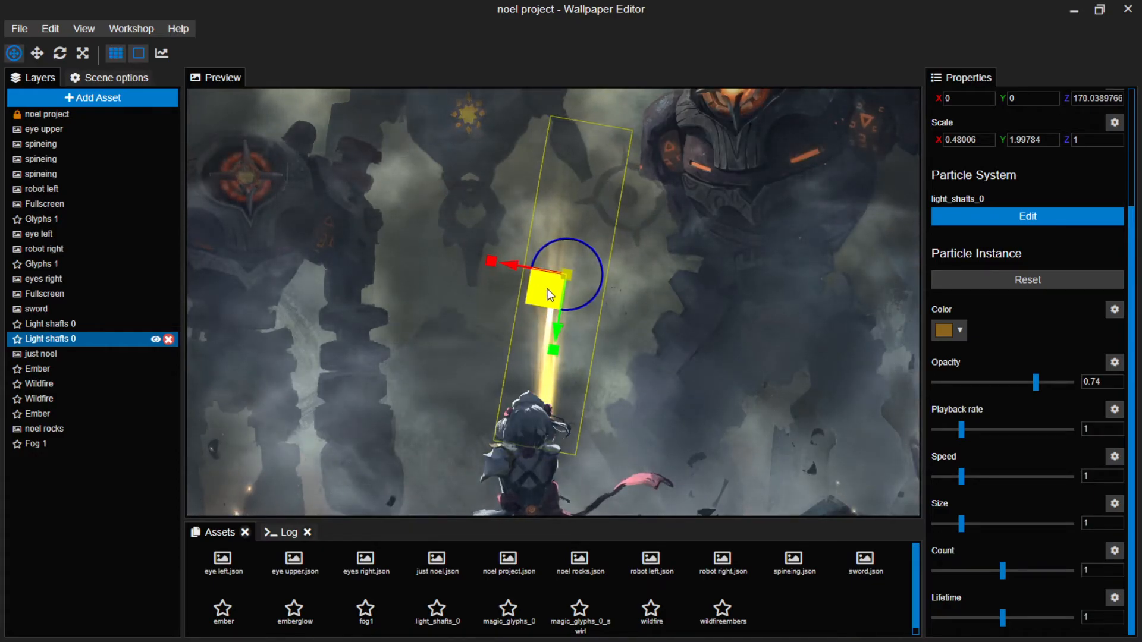
click(73, 113)
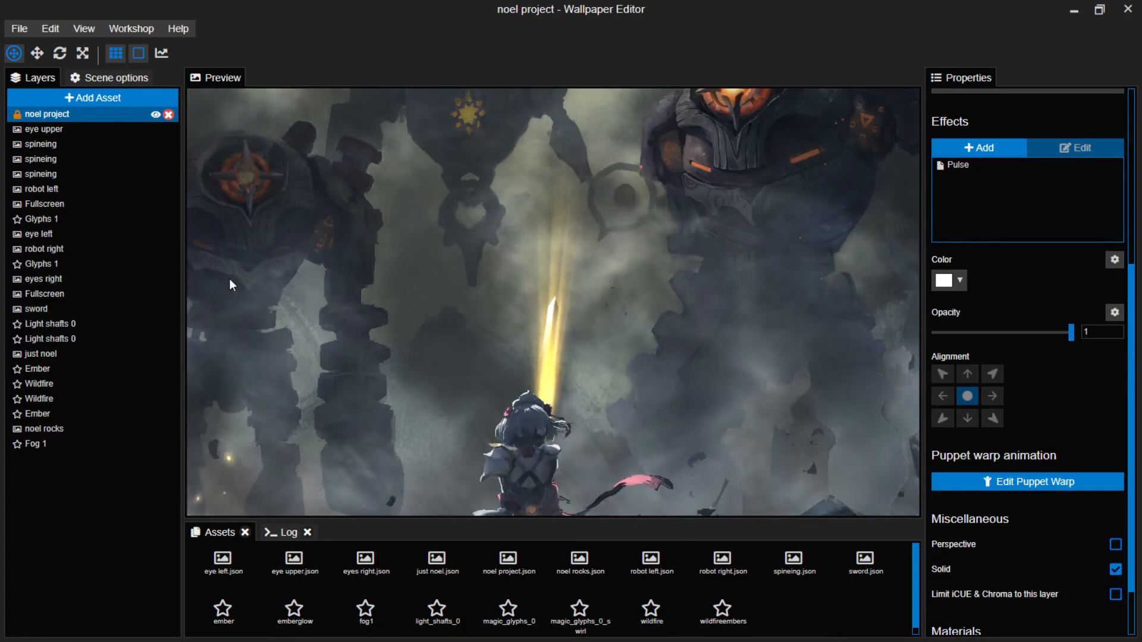
Add an Abstract asset to the scene using the DNA preset.
click(91, 95)
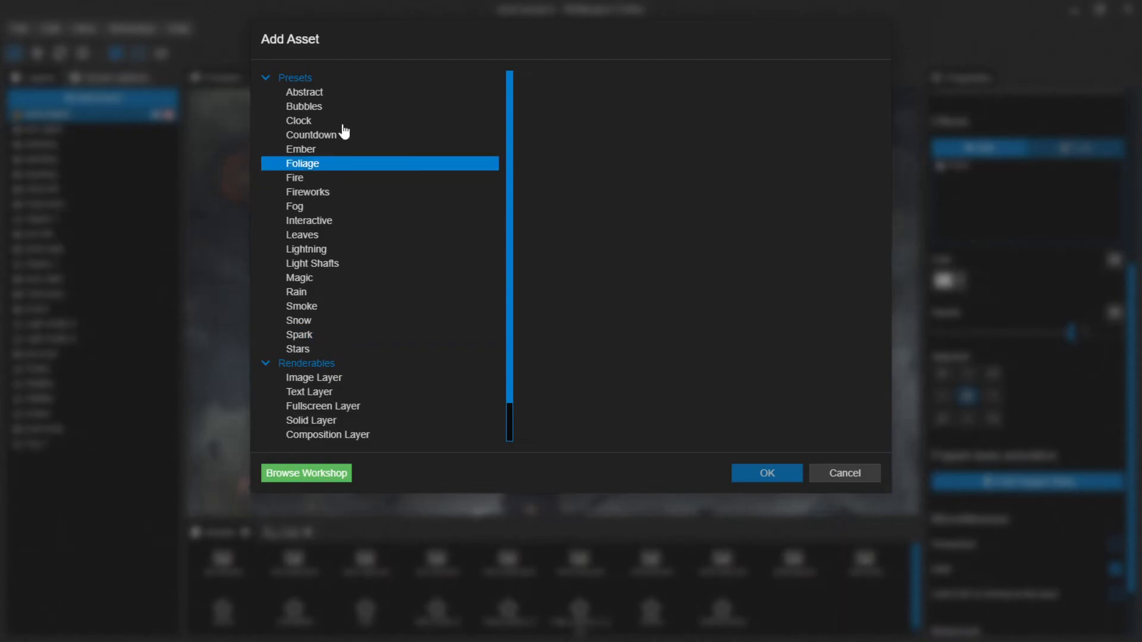
click(340, 93)
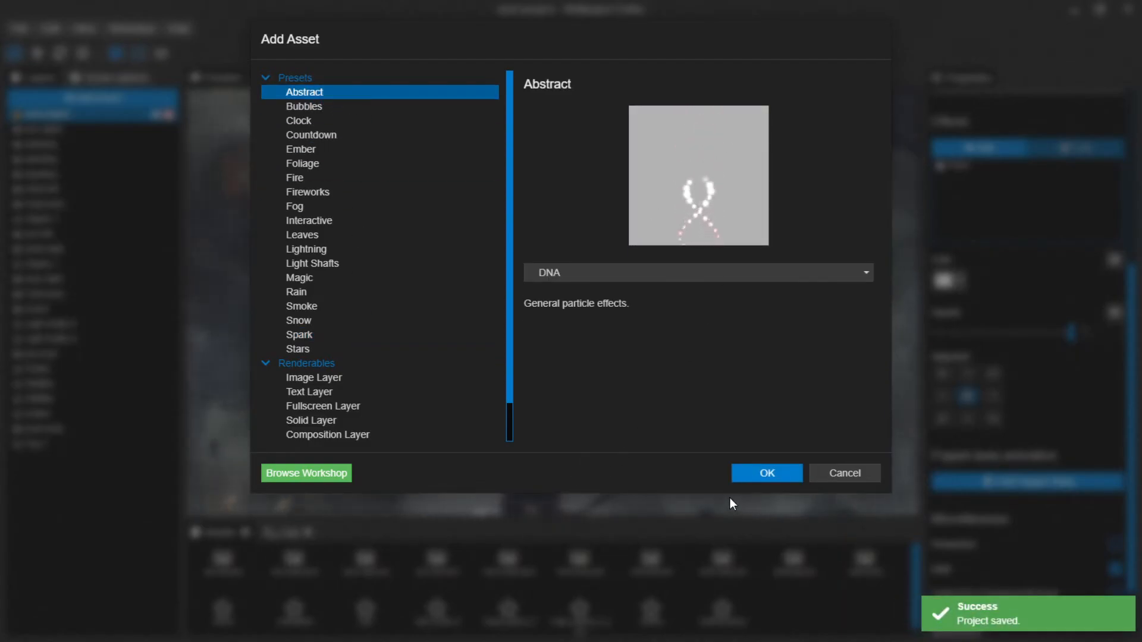
click(757, 477)
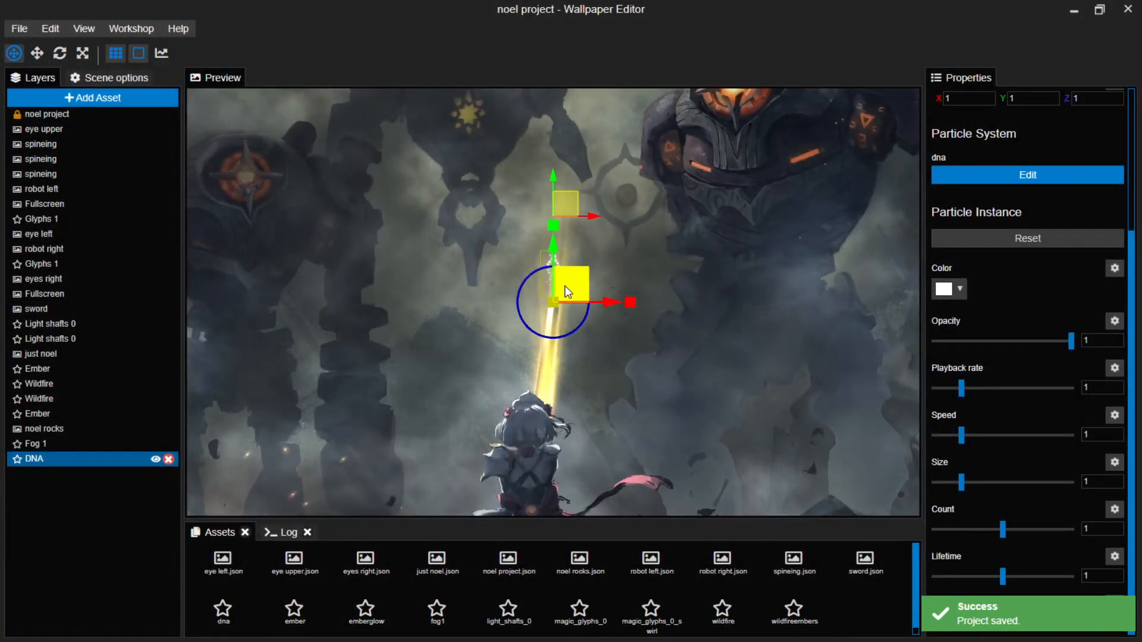
Fit the DNA particles along the sword at about 1.31 scale, control point 1 near X 73, Y 541, and place their layer before just noel.
drag(563, 301, 498, 284)
drag(488, 237, 562, 411)
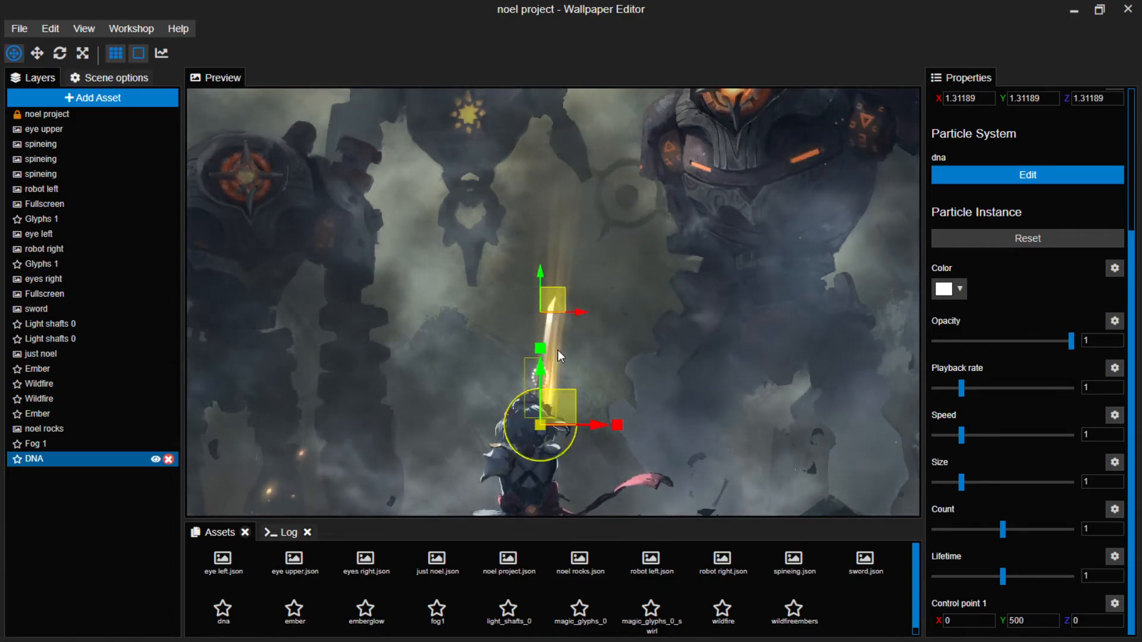
drag(553, 299, 570, 288)
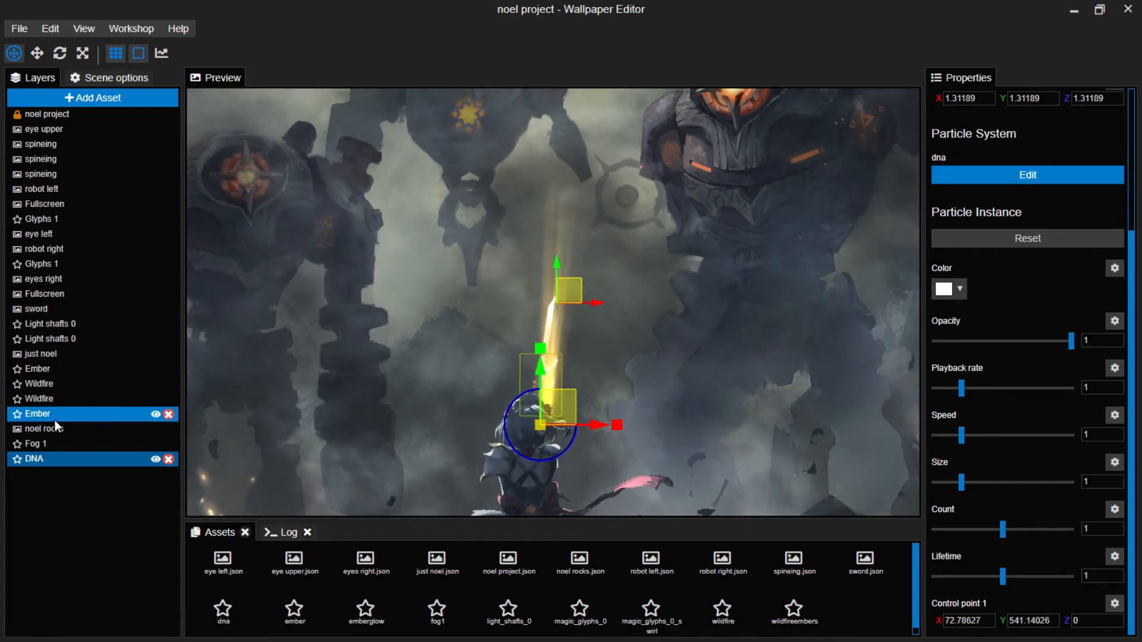
drag(41, 455, 48, 346)
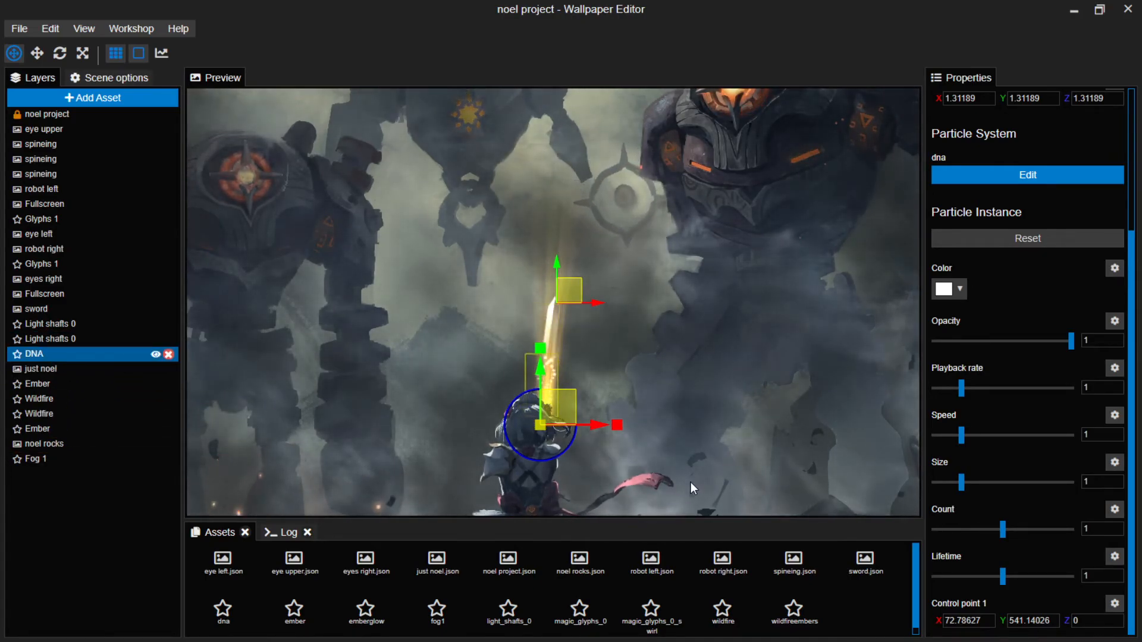
click(53, 114)
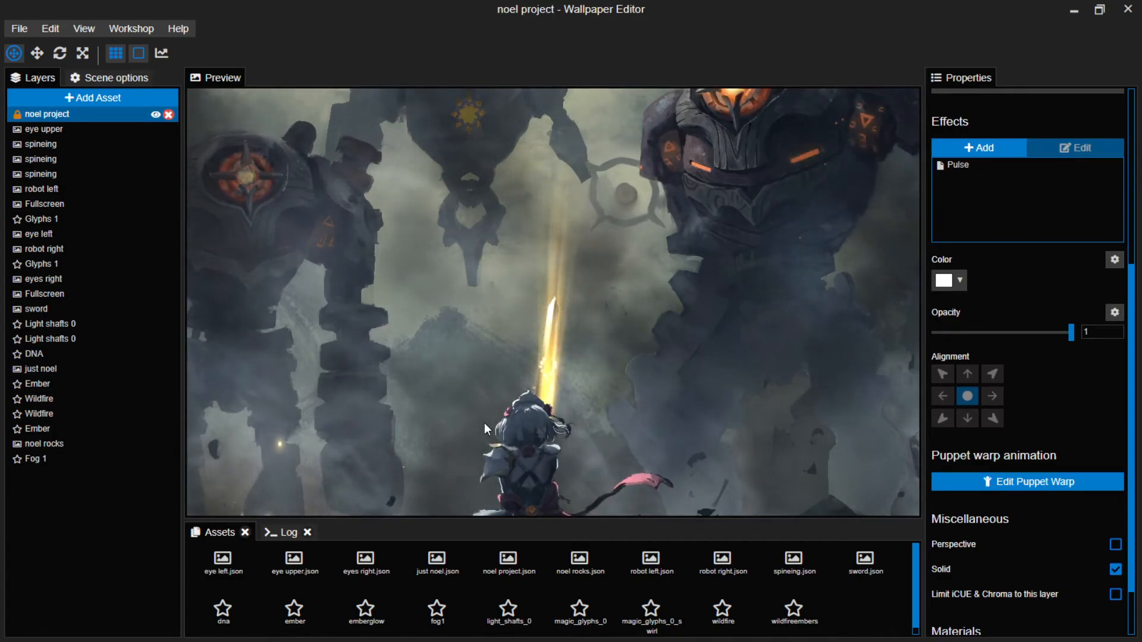
Save the project and set the DNA particle speed to 1.64.
click(58, 355)
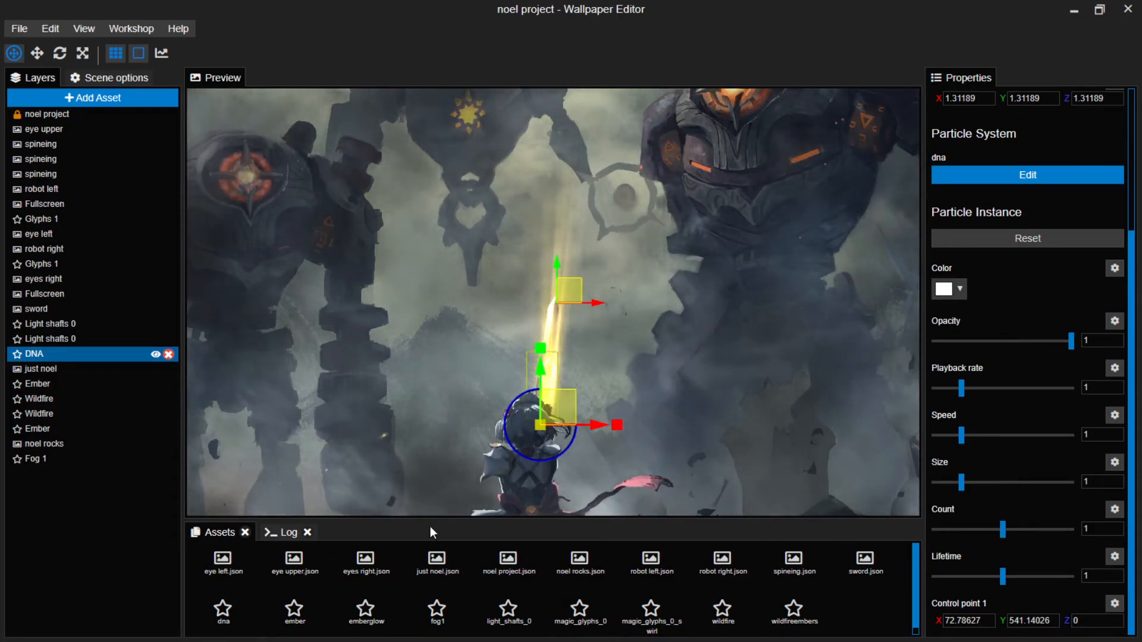
key(ctrl+s)
drag(962, 434, 980, 434)
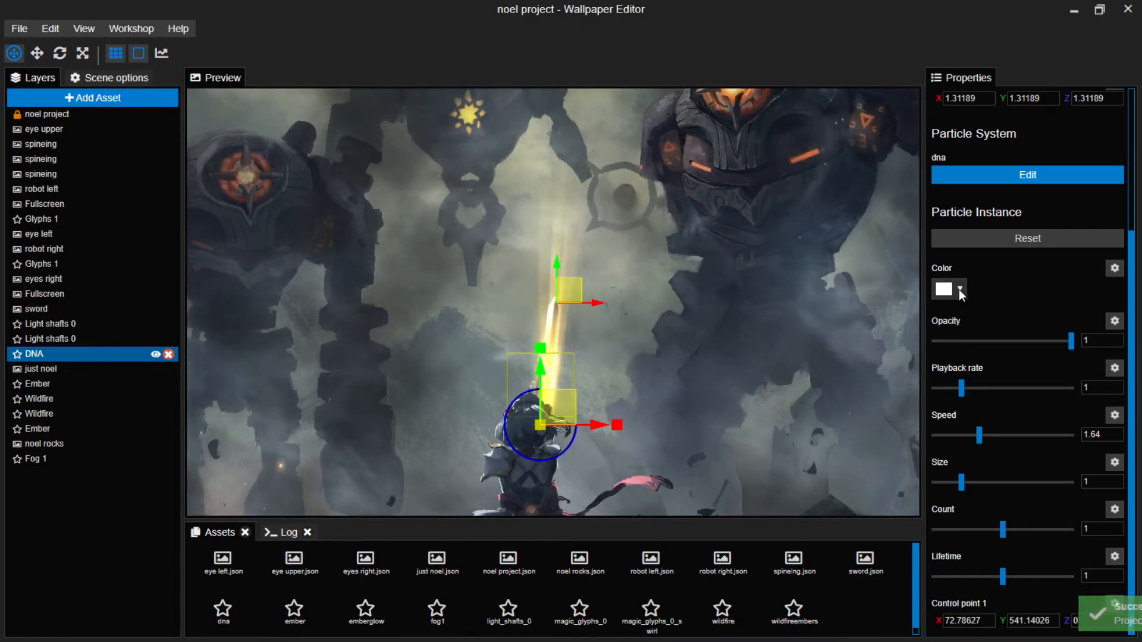
click(55, 114)
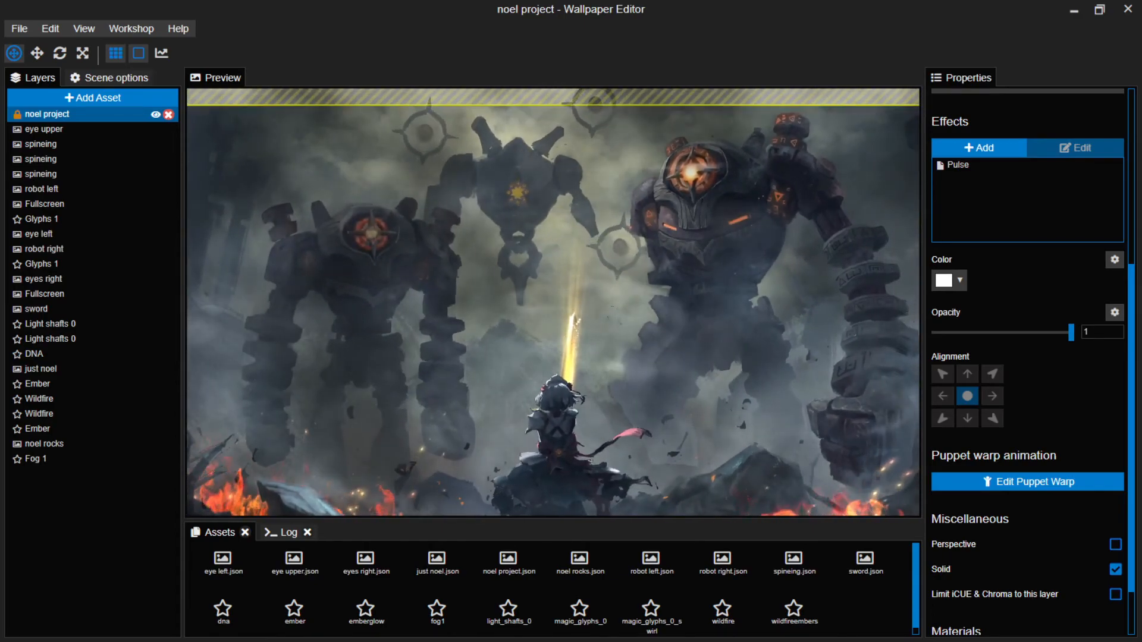
click(106, 158)
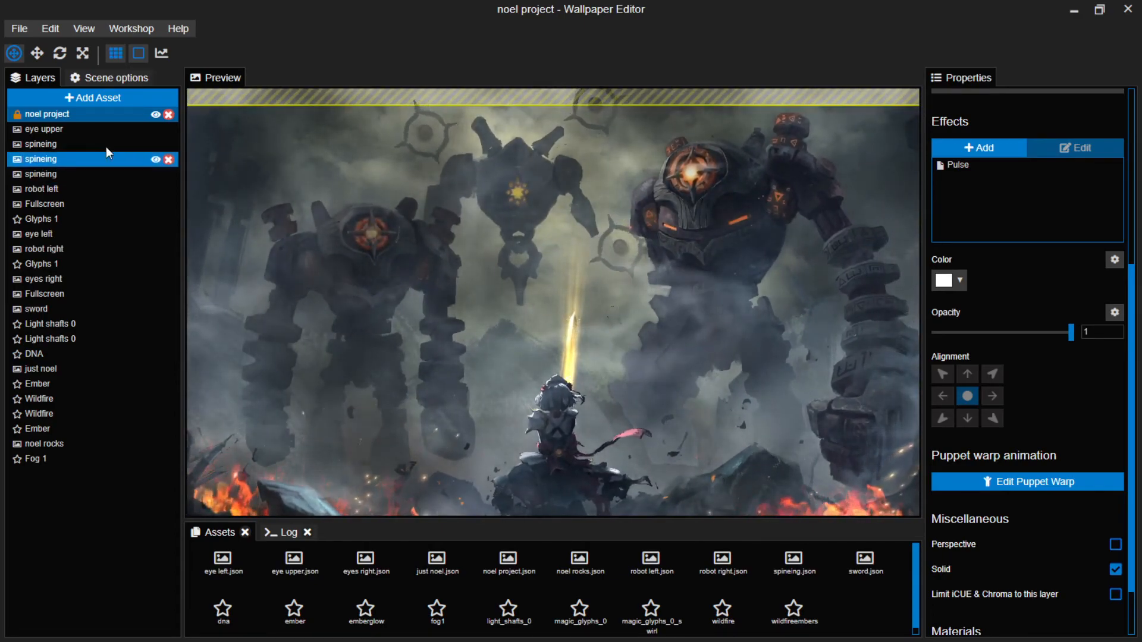
Add a Lightning asset to the scene using the Thunderbolt preset.
click(88, 102)
click(349, 248)
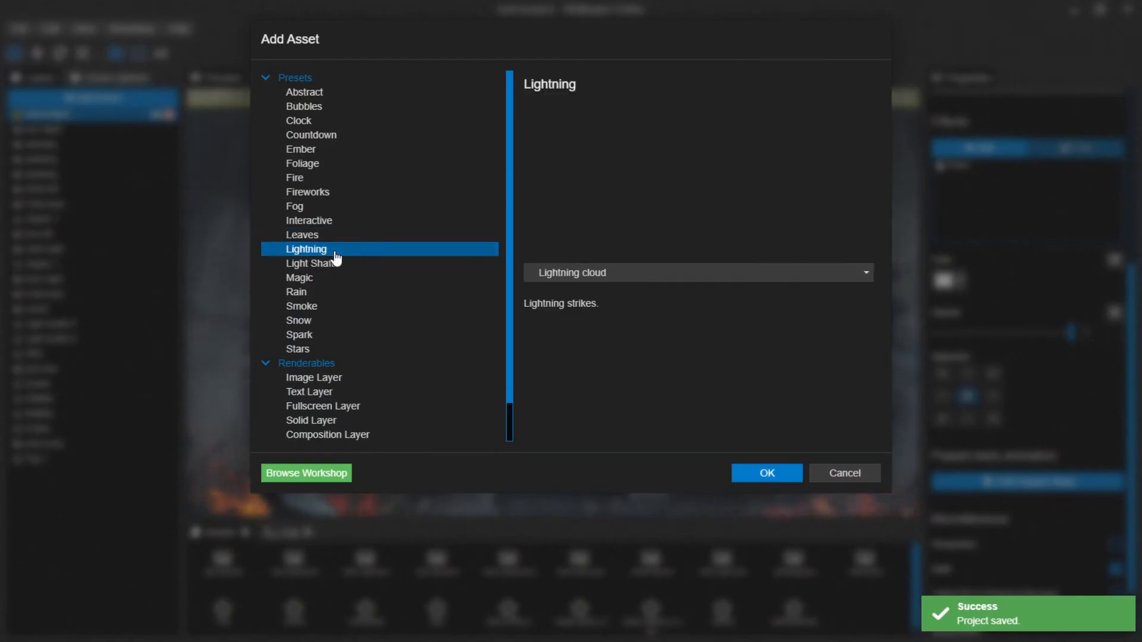
click(861, 276)
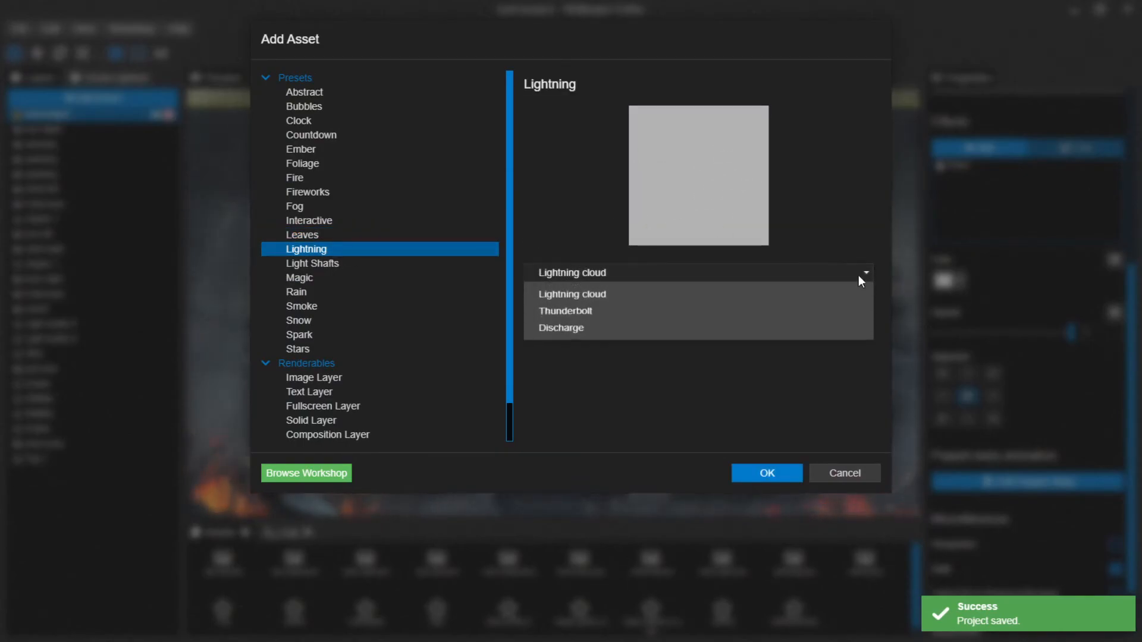
click(620, 318)
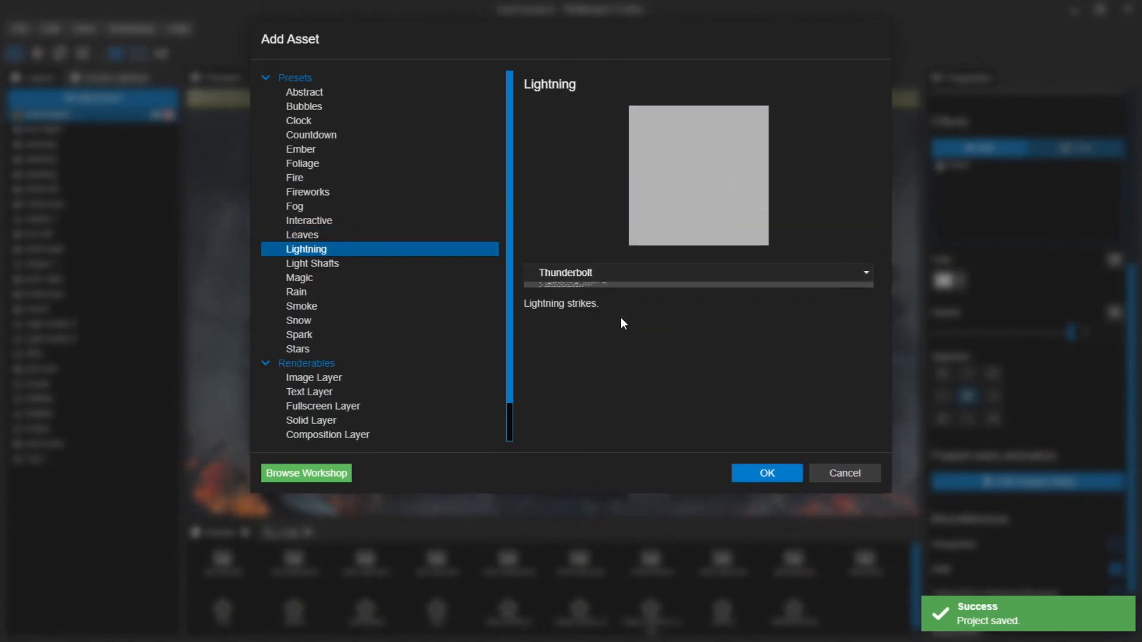
click(762, 474)
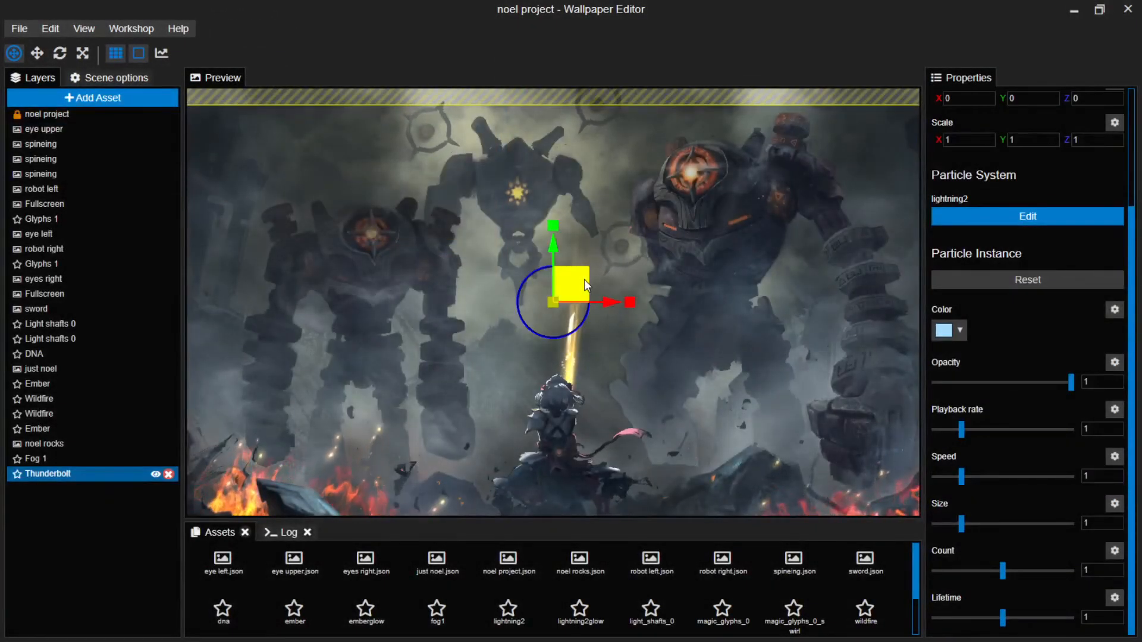
Scale the thunderbolt to about 2.52 in X and 4.8 in Y and place it beside the left robot.
drag(571, 283, 594, 267)
drag(503, 209, 497, 148)
drag(518, 245, 454, 232)
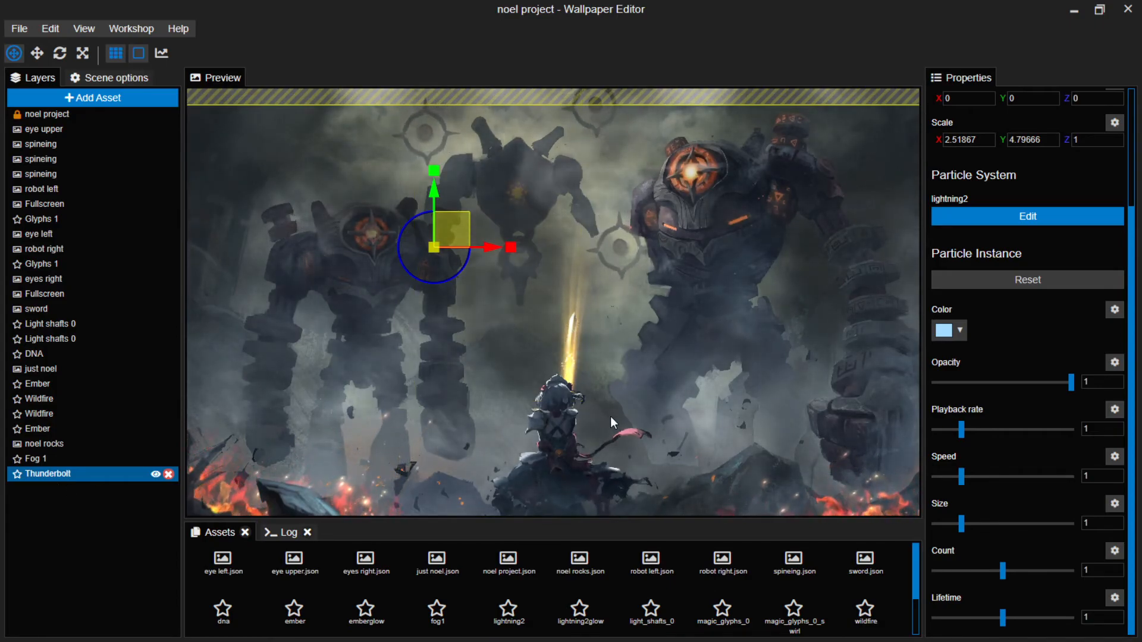
Try the Thunderbolt layer directly before robot left, with the effect positioned over the left robot's core.
drag(62, 470, 53, 260)
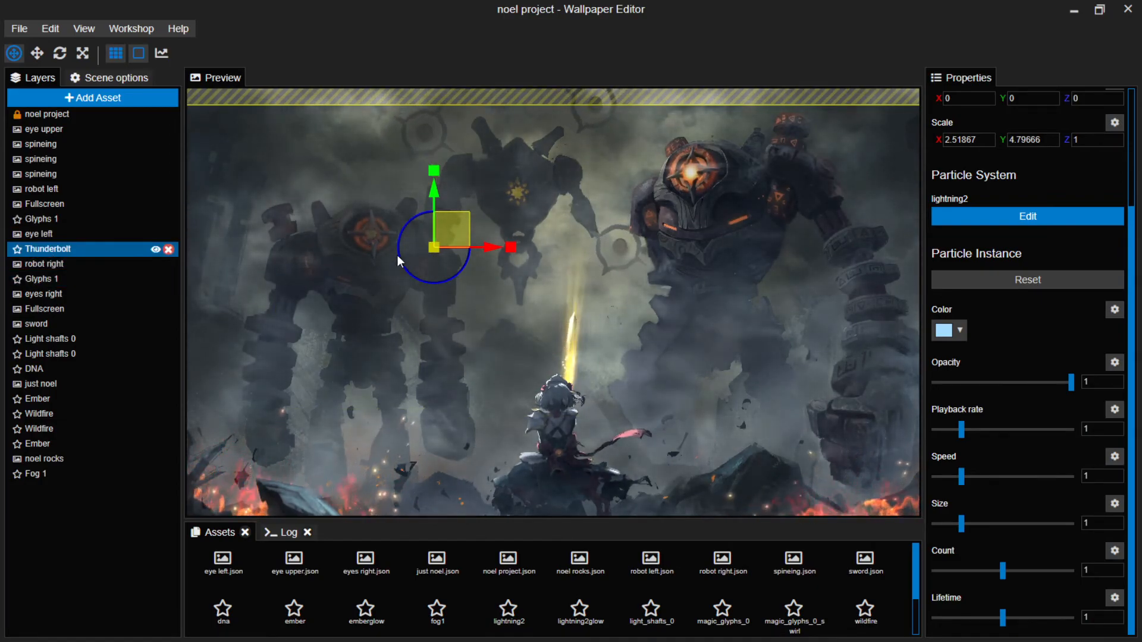
drag(452, 235, 375, 242)
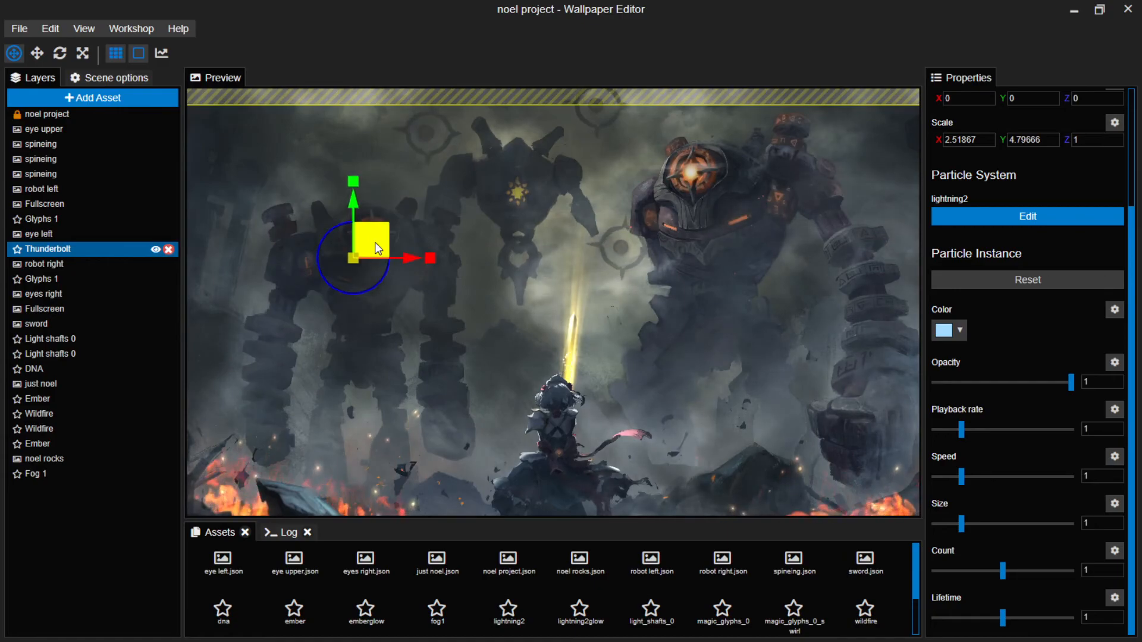
drag(74, 245, 69, 184)
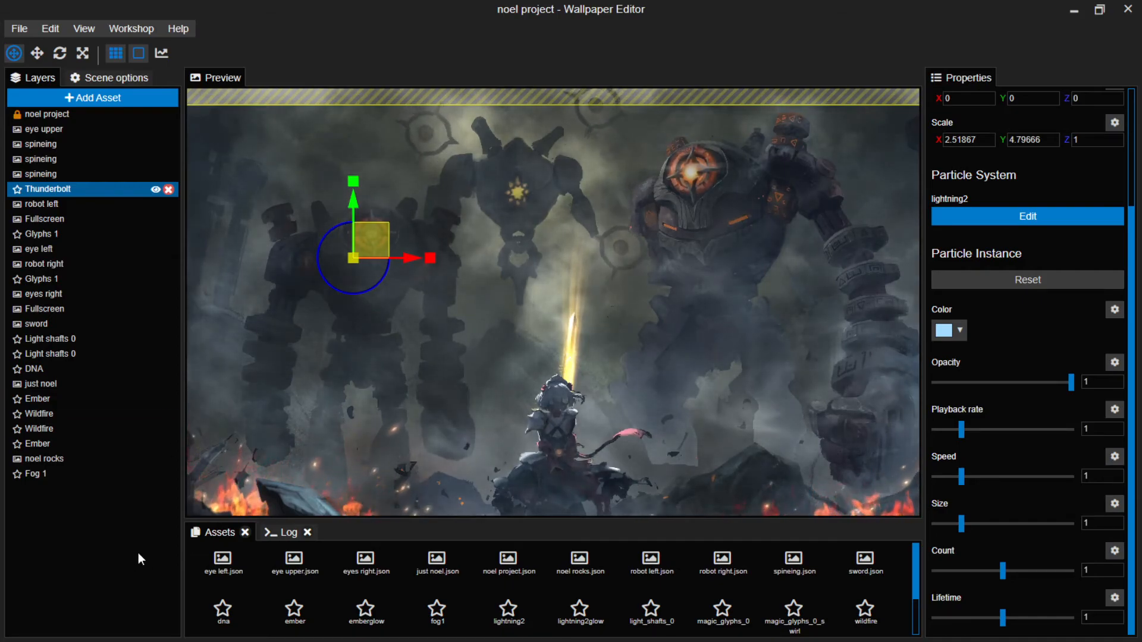
click(51, 111)
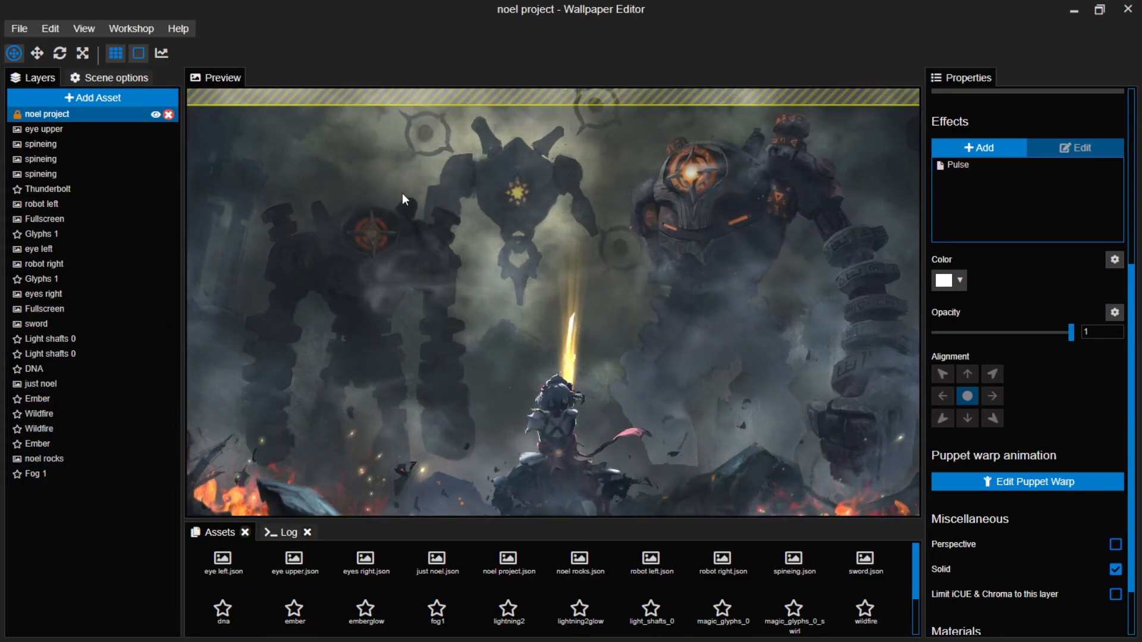
Shift the thunderbolt to the left robot's outer shoulder and reorder its layer directly after eye upper.
click(71, 189)
drag(373, 235, 326, 241)
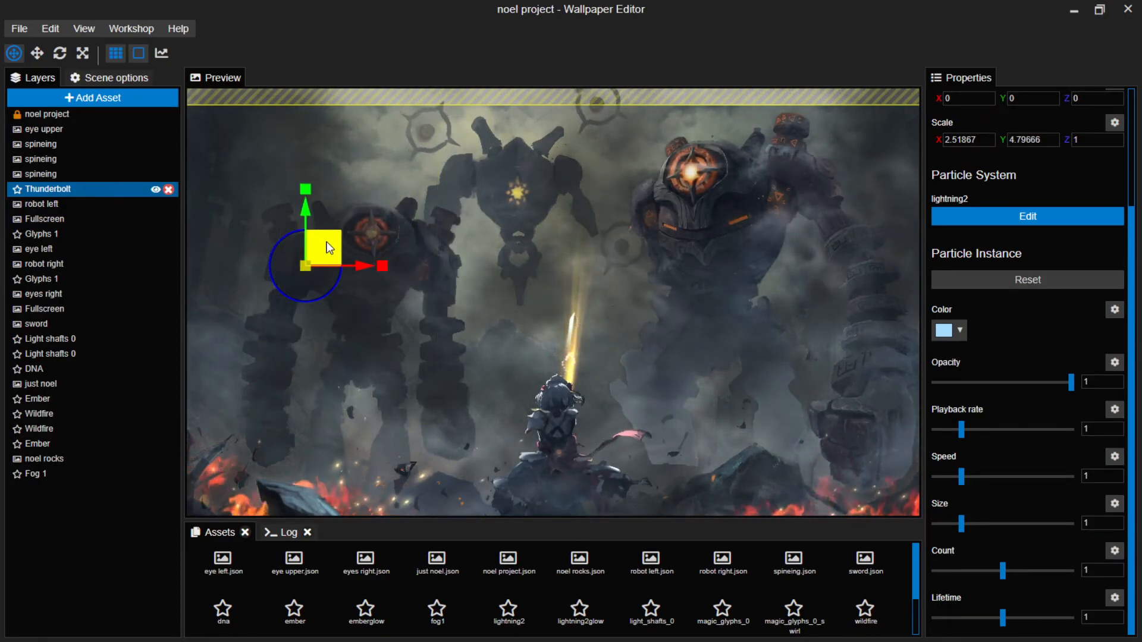
drag(57, 188, 55, 132)
drag(54, 129, 55, 138)
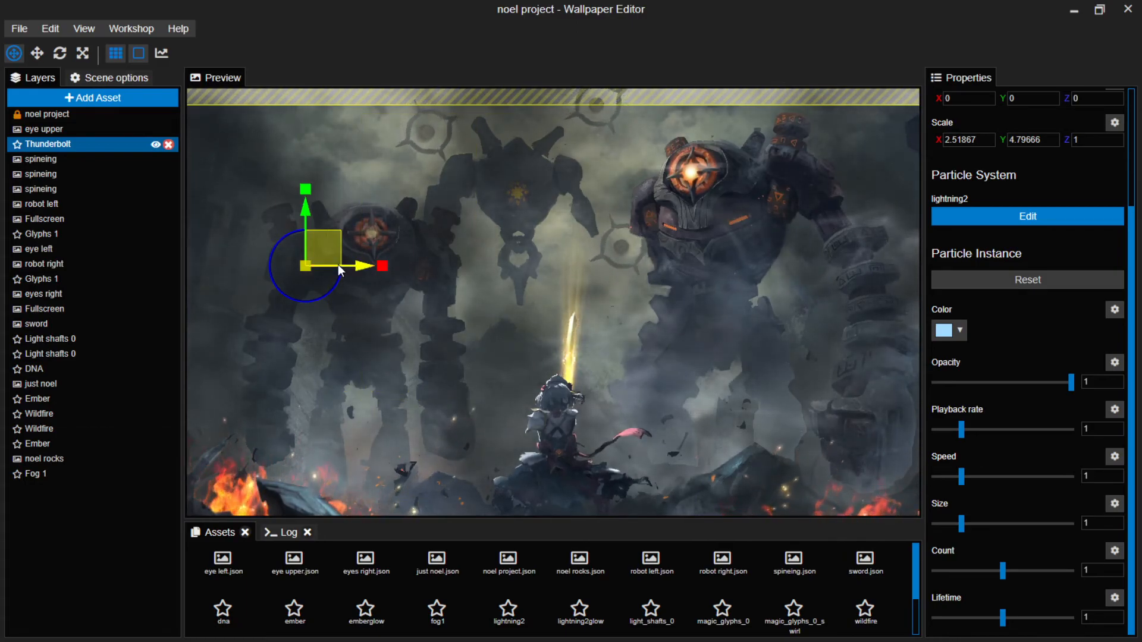
Reposition the thunderbolt over the left robot's core and rotate it to about 16.5°.
drag(332, 250, 385, 245)
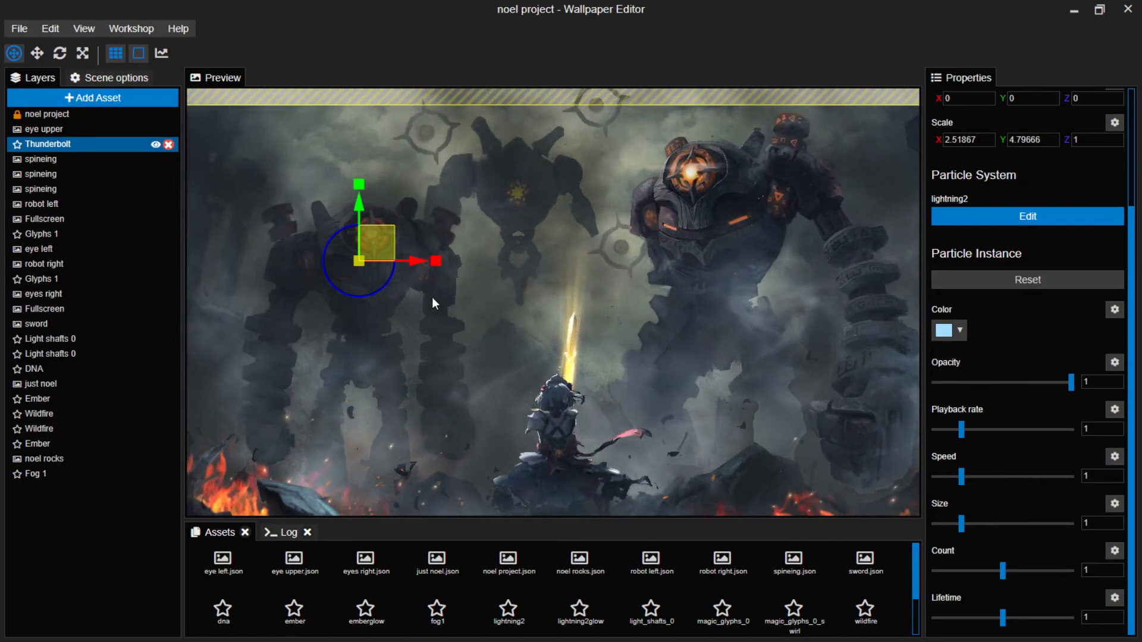
drag(381, 284, 394, 281)
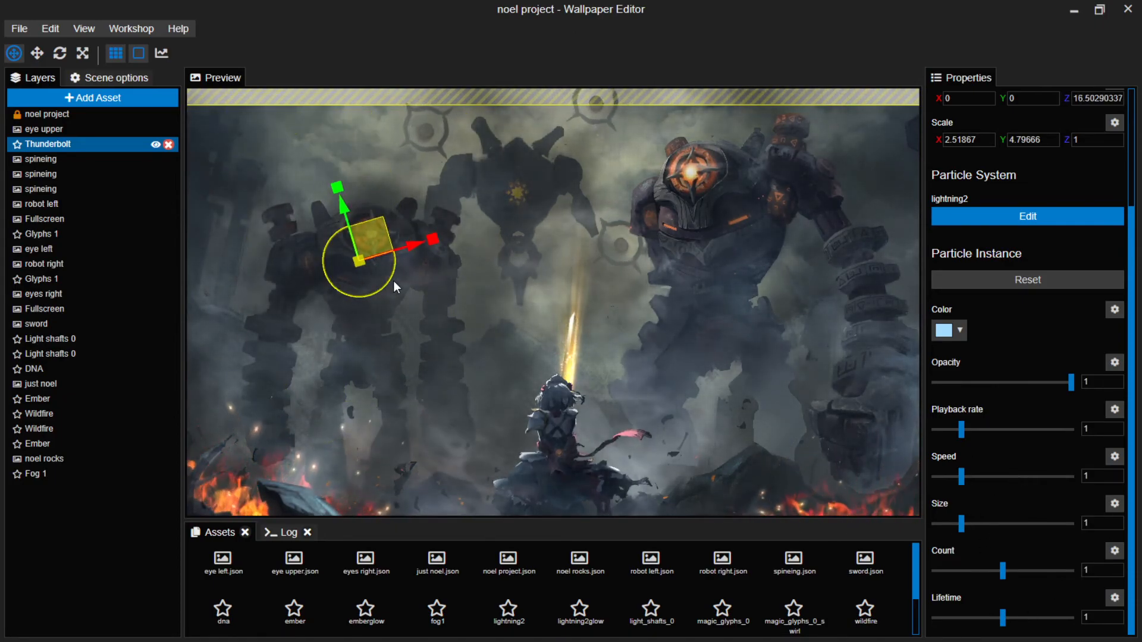
drag(362, 247, 373, 242)
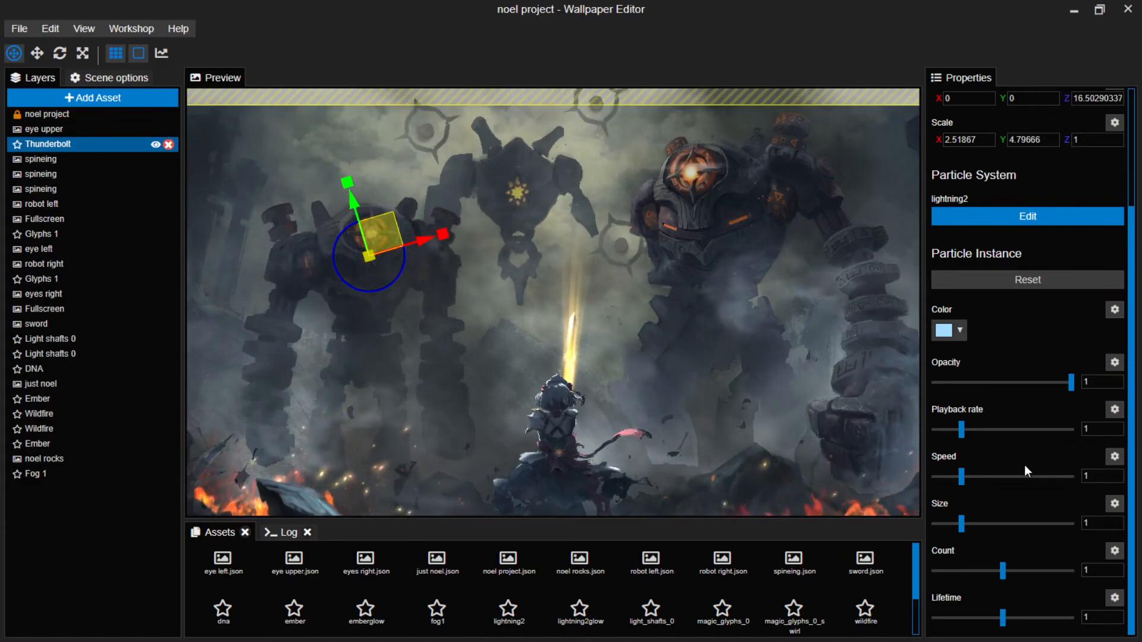
Set the thunderbolt's speed to 0.39 and count to 0.68, and move it up to just above the left robot's core.
drag(960, 476, 948, 476)
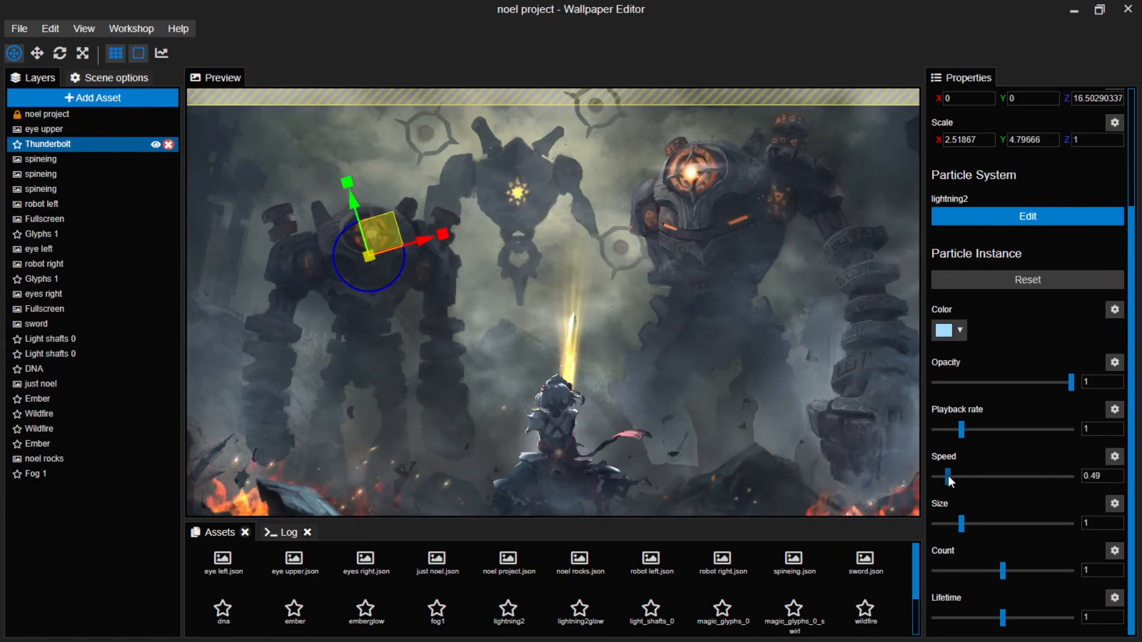
drag(948, 476, 944, 476)
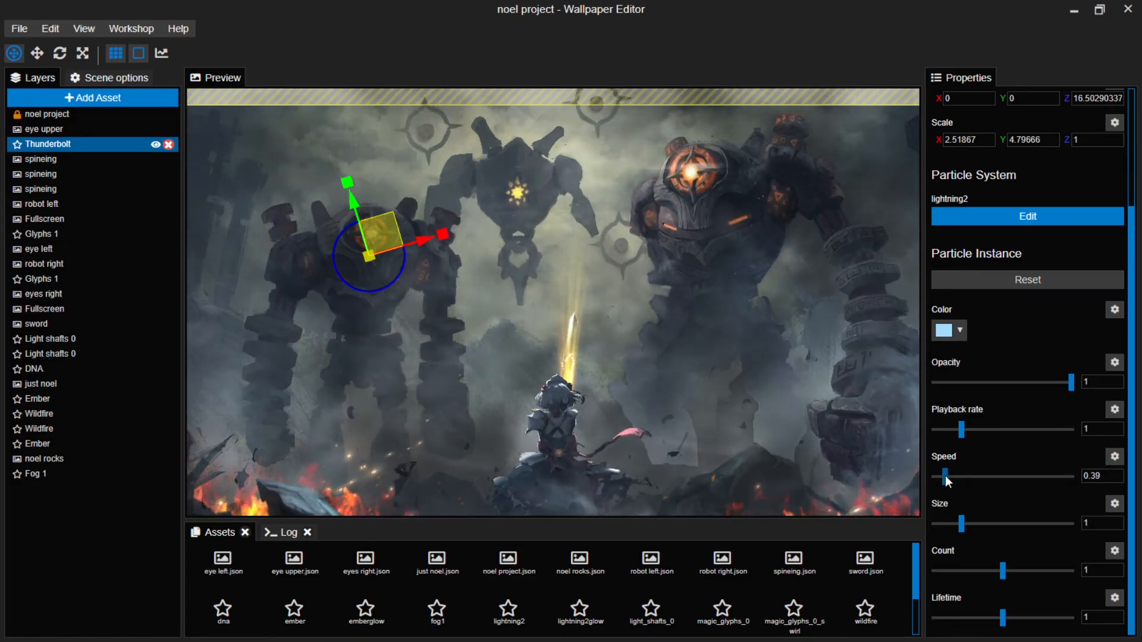
drag(999, 571, 980, 568)
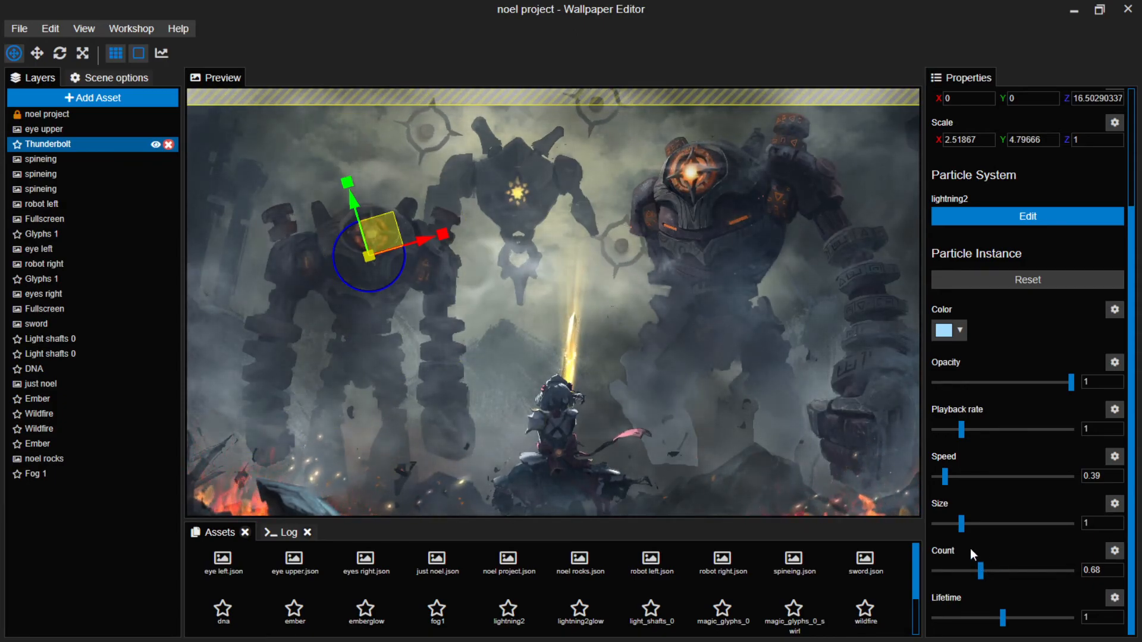
drag(376, 237, 364, 207)
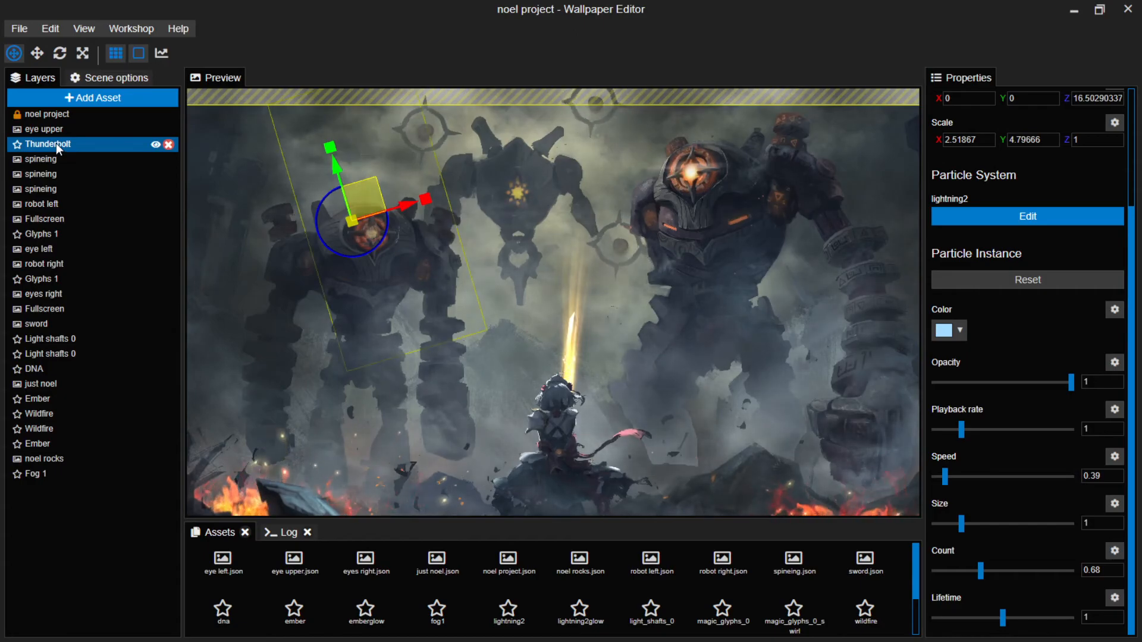
Duplicate the thunderbolt, move the copy over the right robot and rotate it to about -23.2°.
click(94, 96)
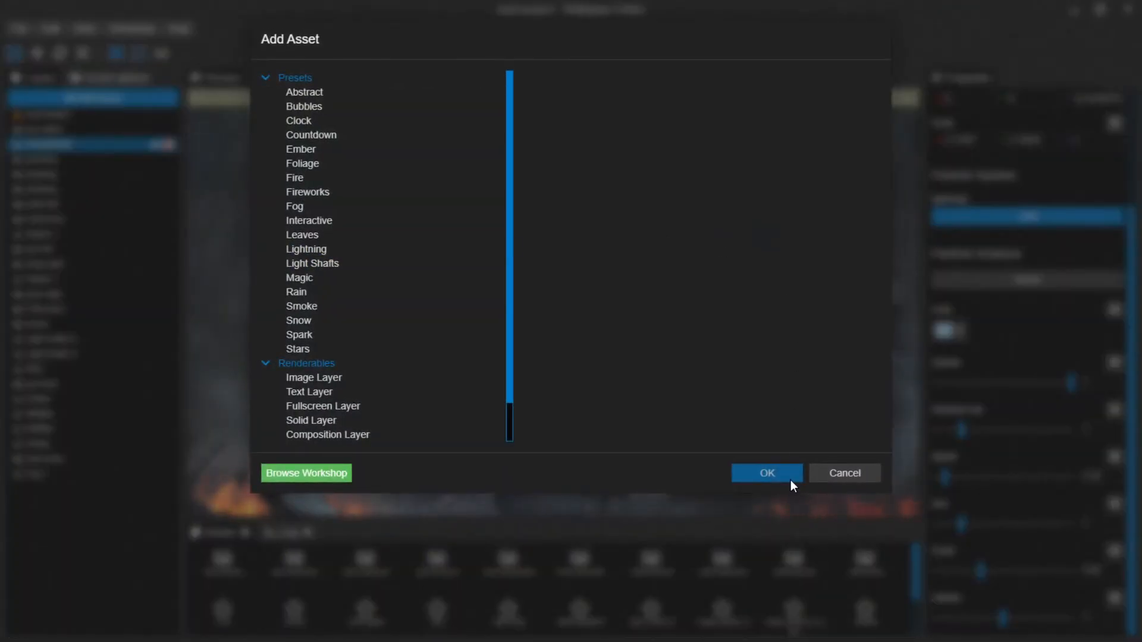
click(845, 479)
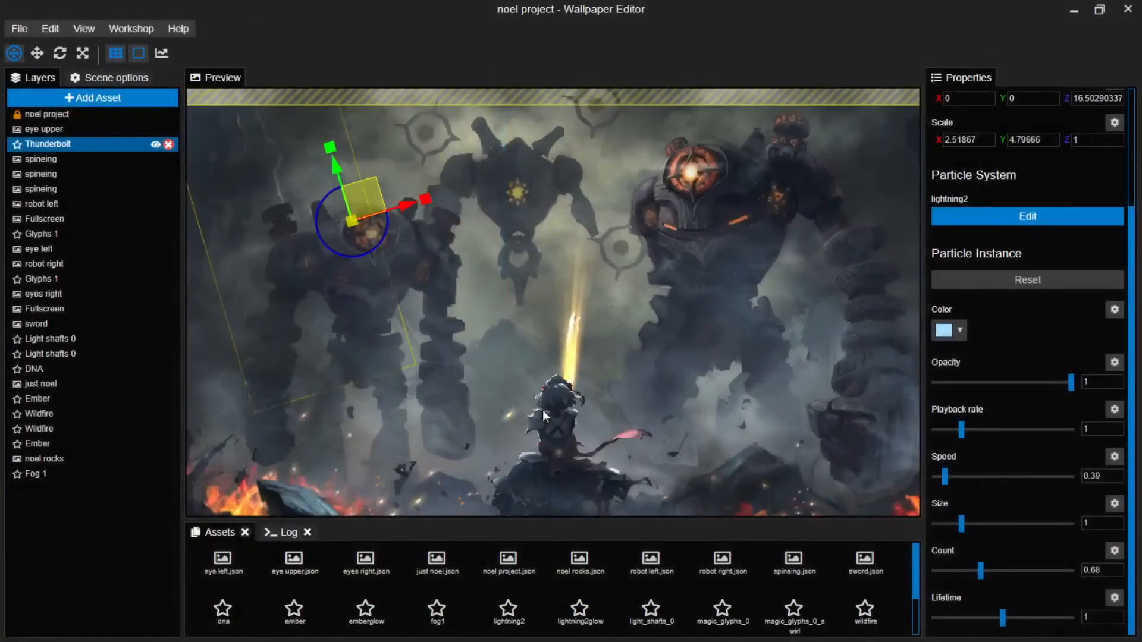
right_click(76, 146)
click(148, 299)
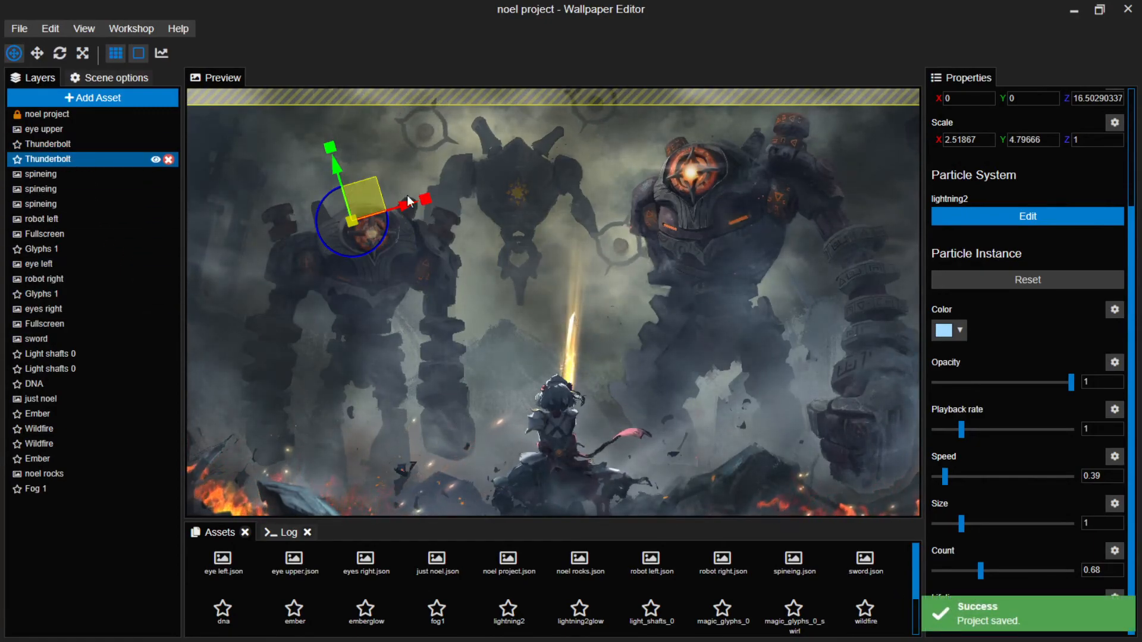
drag(381, 199, 822, 187)
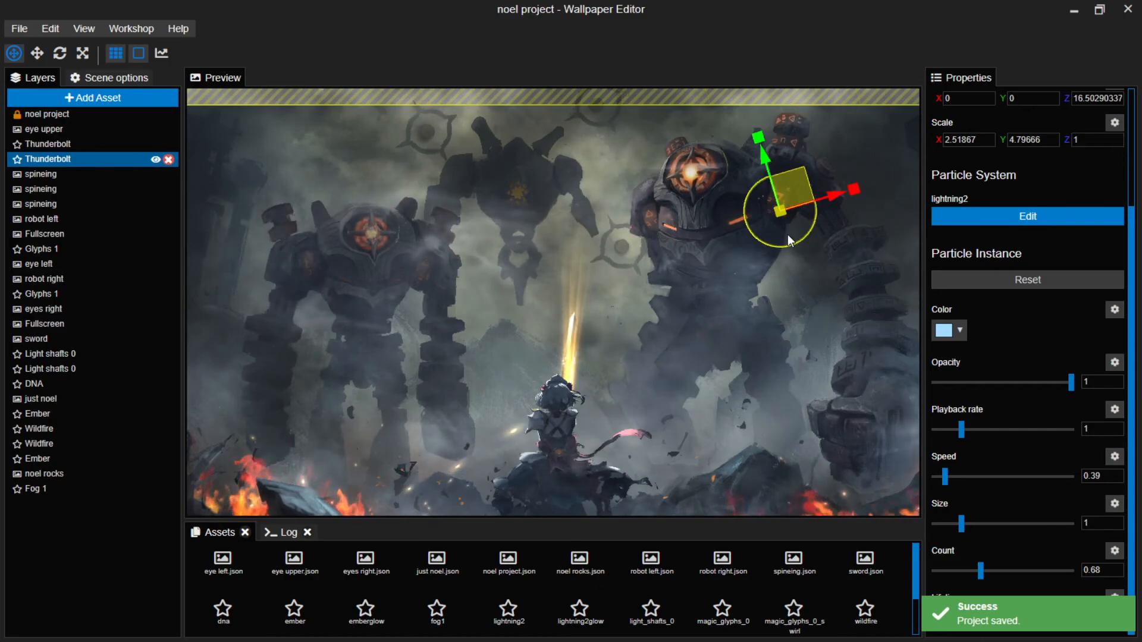
drag(806, 244, 759, 223)
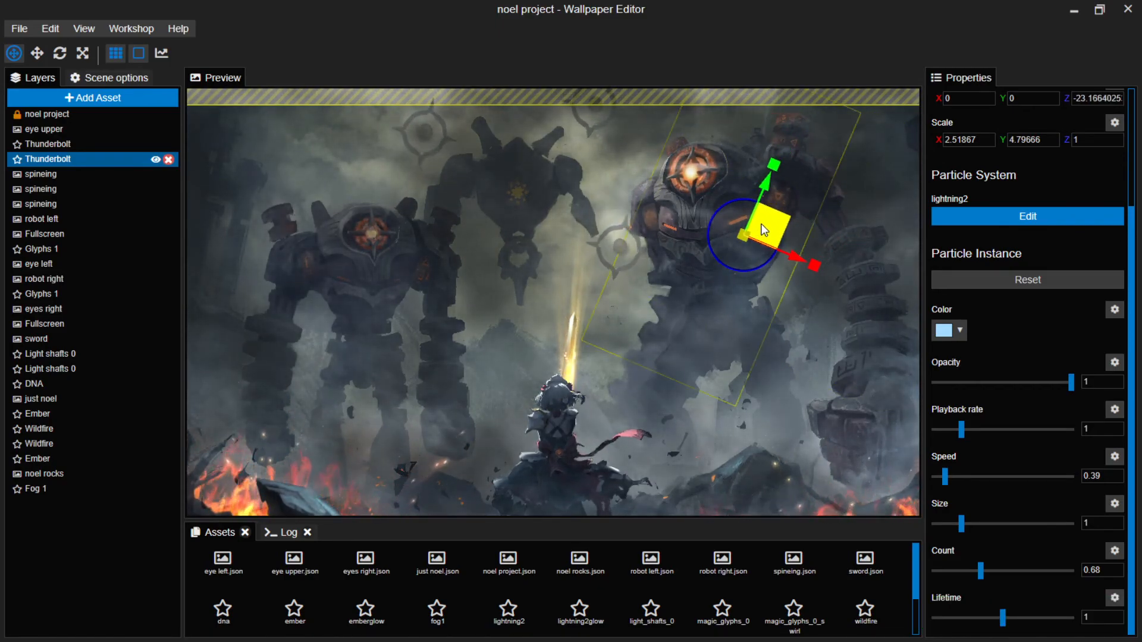
Set the copied thunderbolt's speed to 0.81, fine-tune its position over the right robot's chest, and save the project.
drag(944, 476, 956, 477)
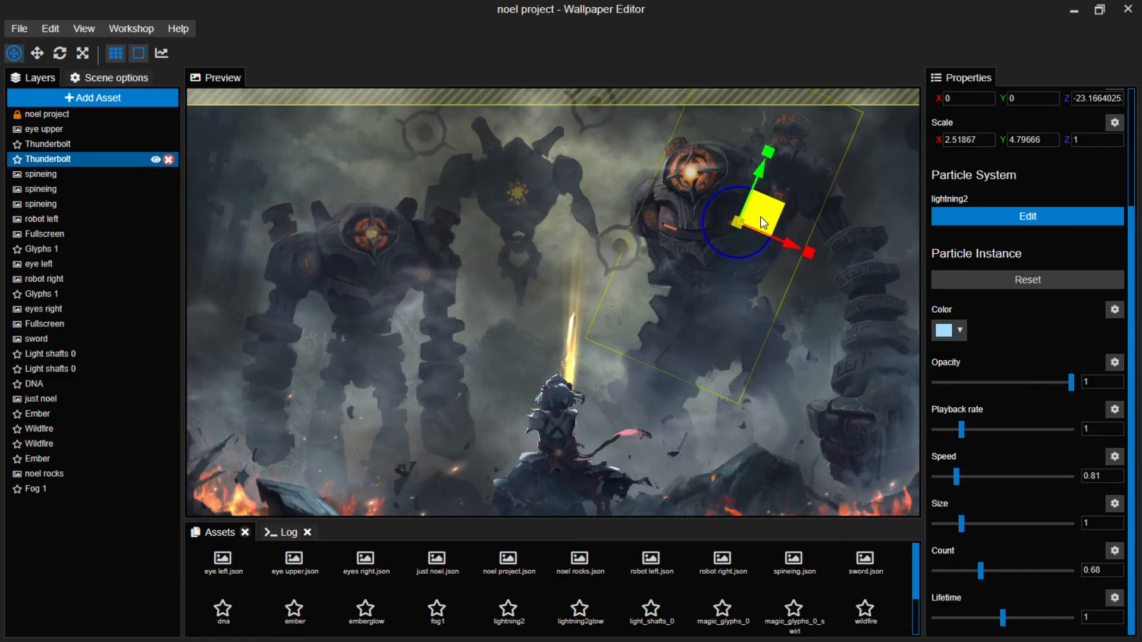
drag(770, 239, 775, 245)
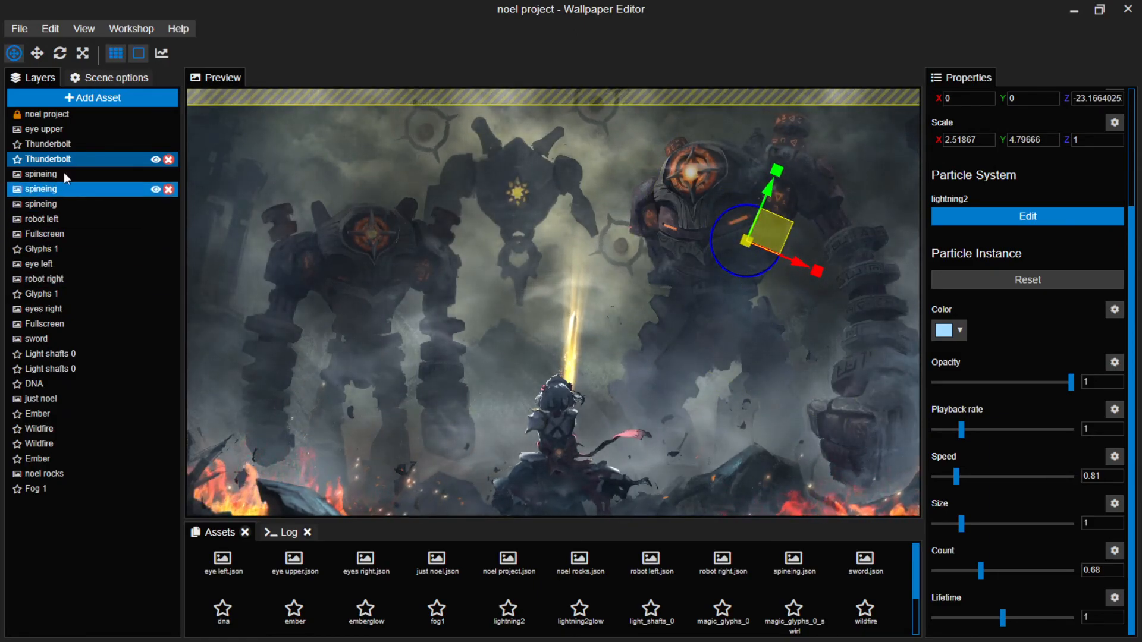
ctrl+click(69, 130)
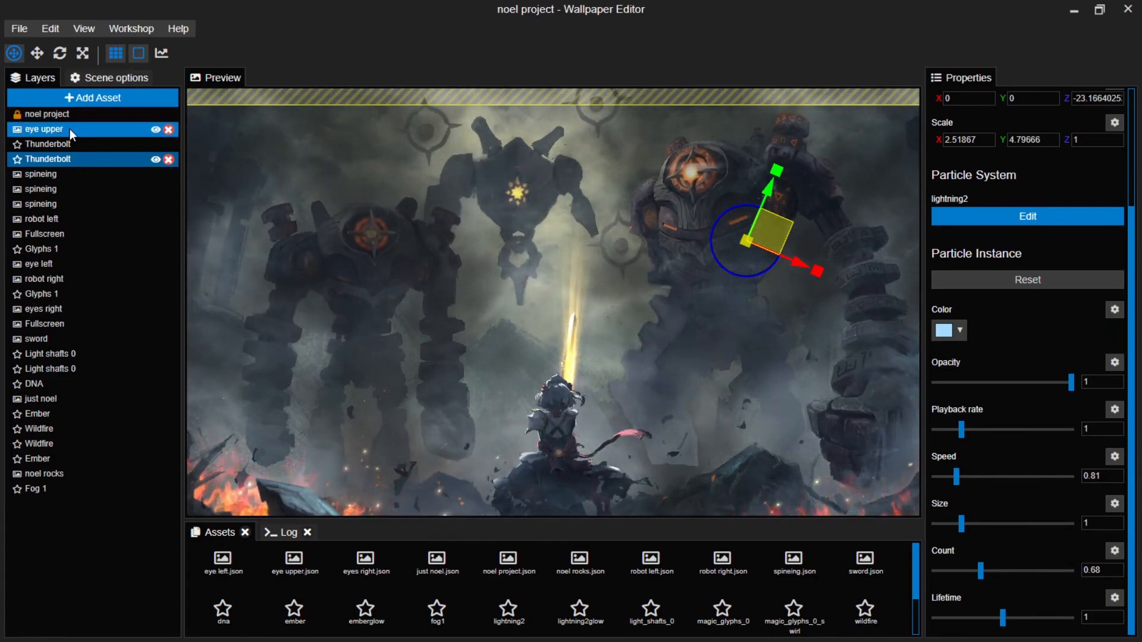
key(ctrl+s)
ctrl+click(69, 128)
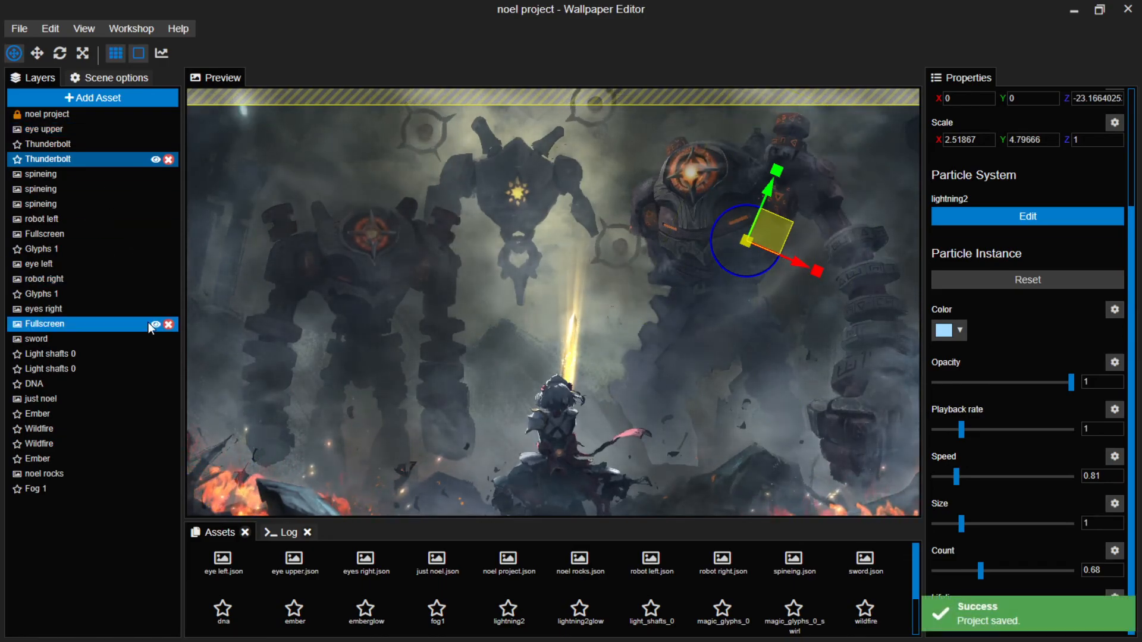
ctrl+click(18, 355)
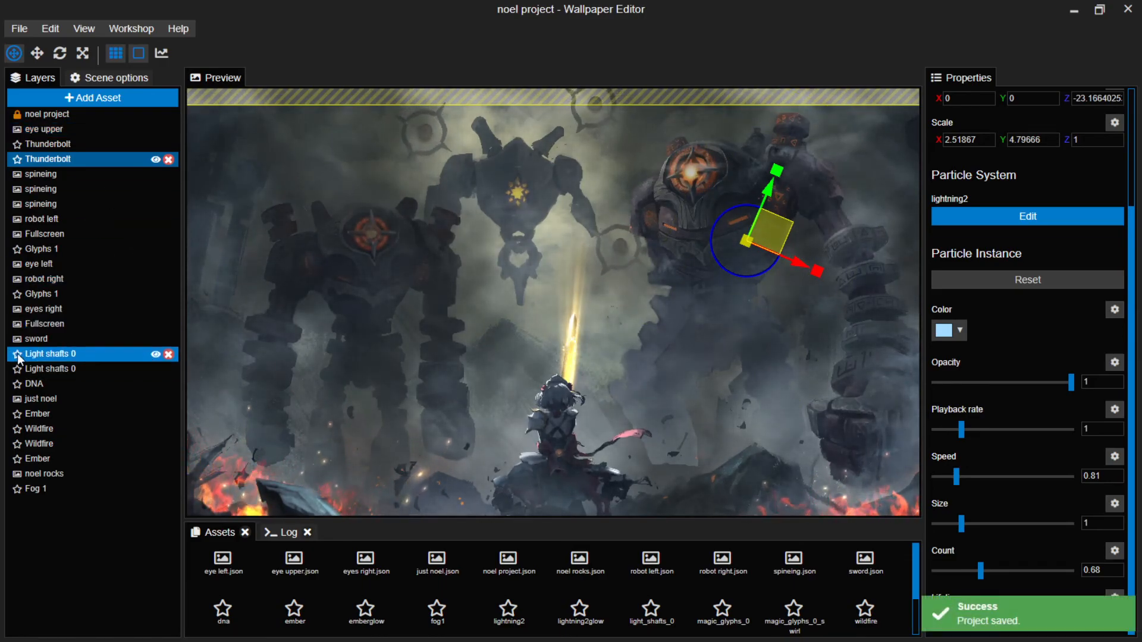
Set the robot right layer's opacity to 0.86.
click(58, 309)
ctrl+click(60, 354)
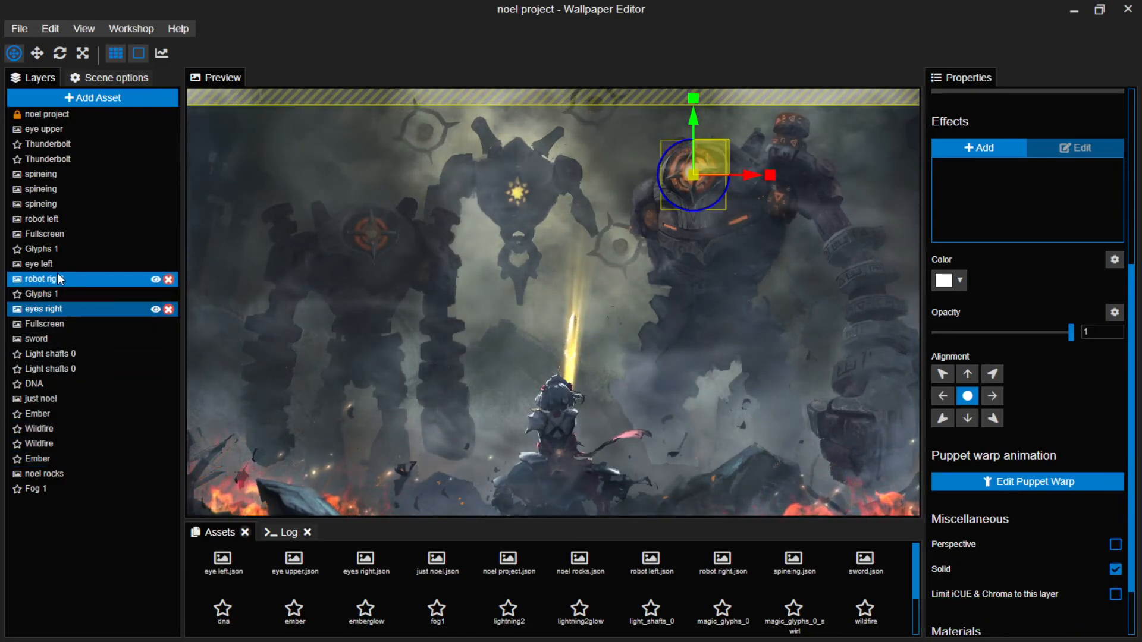
click(81, 279)
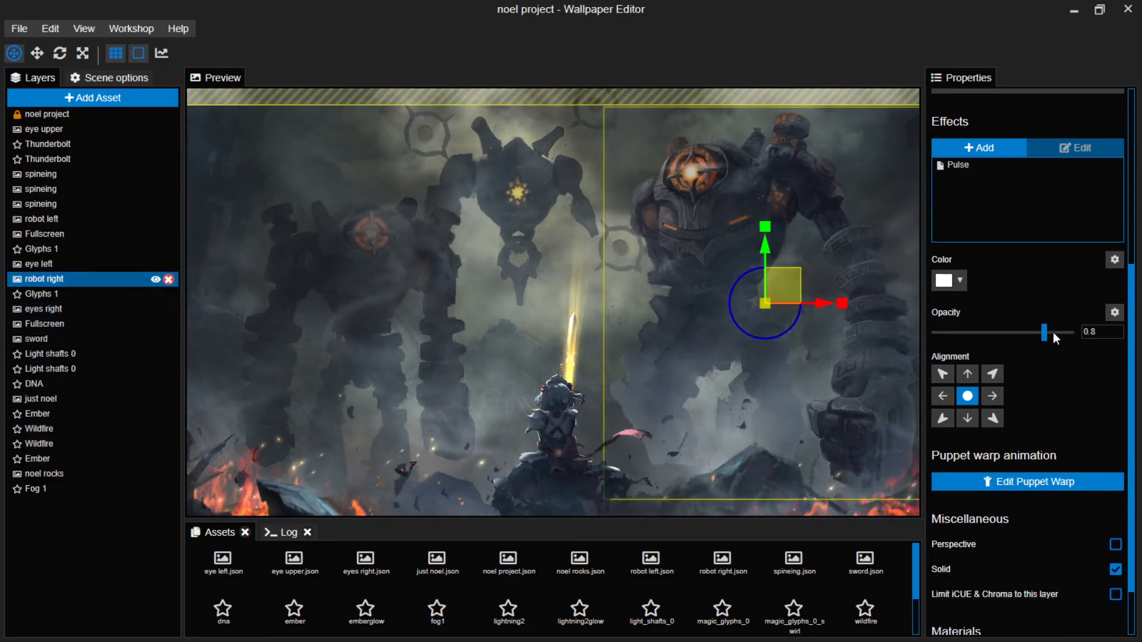
mouse_move(1054, 334)
mouse_down()
mouse_move(1012, 350)
mouse_move(1065, 342)
mouse_move(1053, 340)
mouse_up()
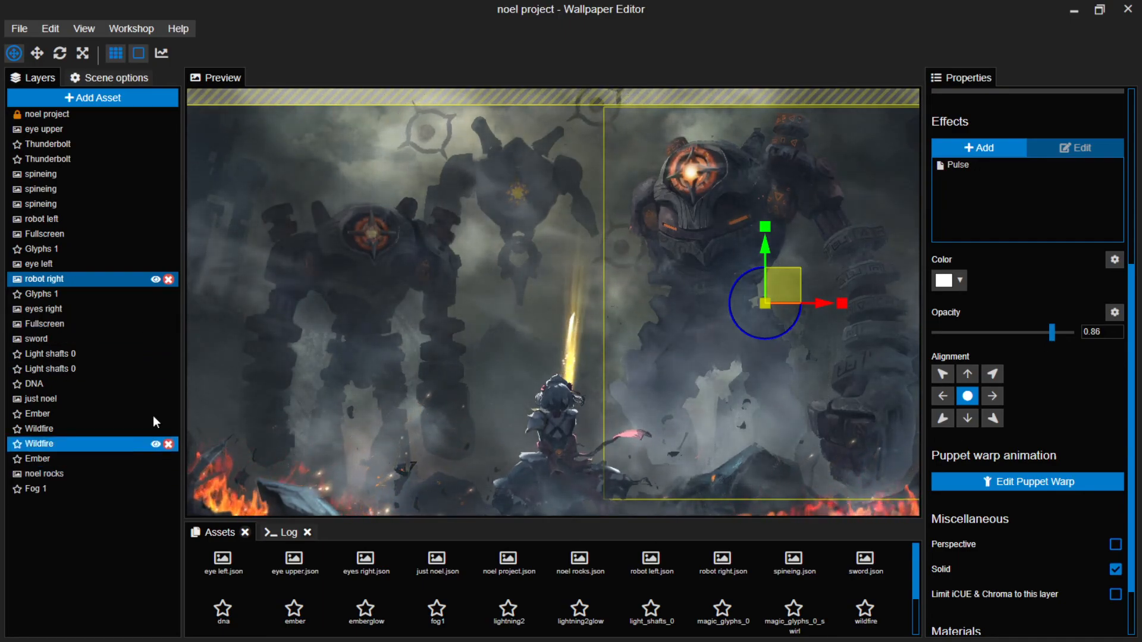
Try an Opacity effect on the robot right layer and open its opacity mask for painting.
click(993, 148)
click(370, 134)
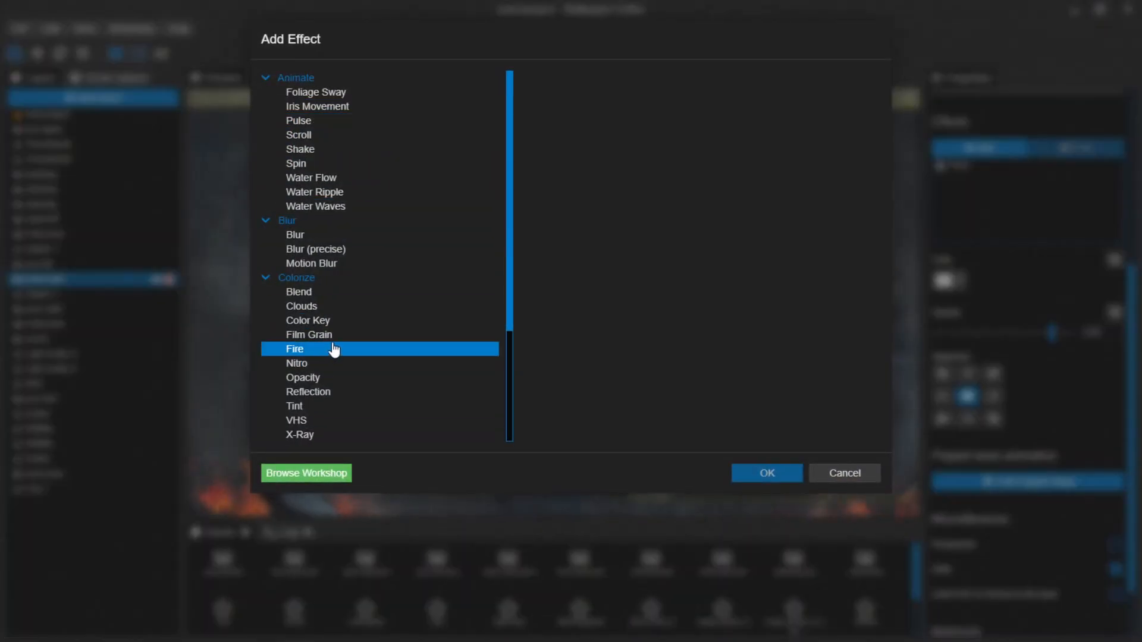
click(341, 292)
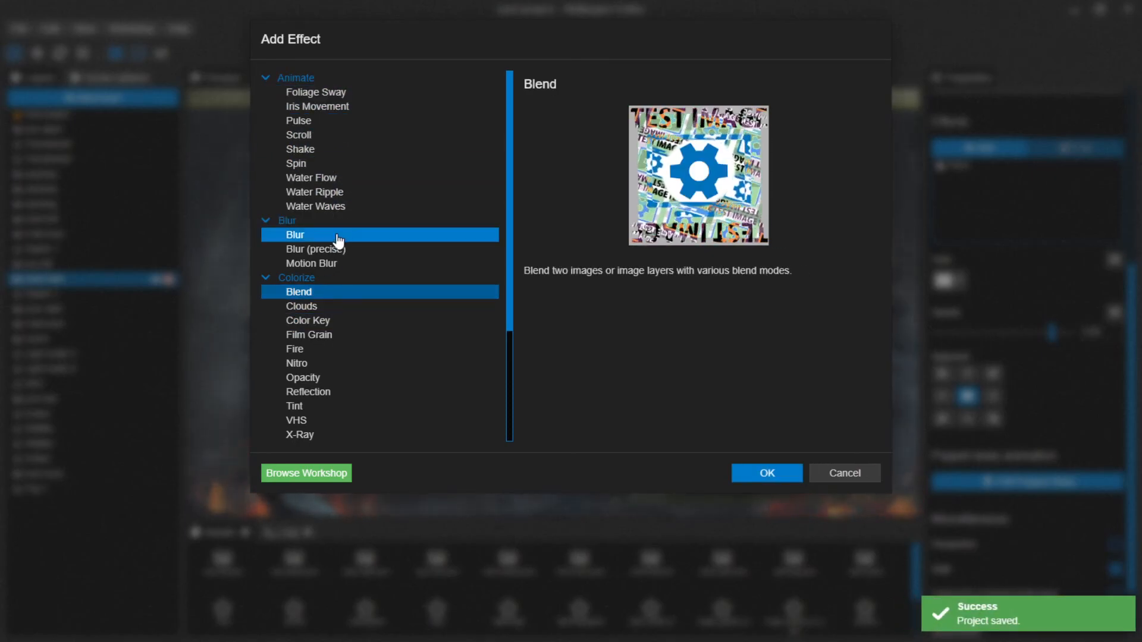
scroll(332, 269, down, 5)
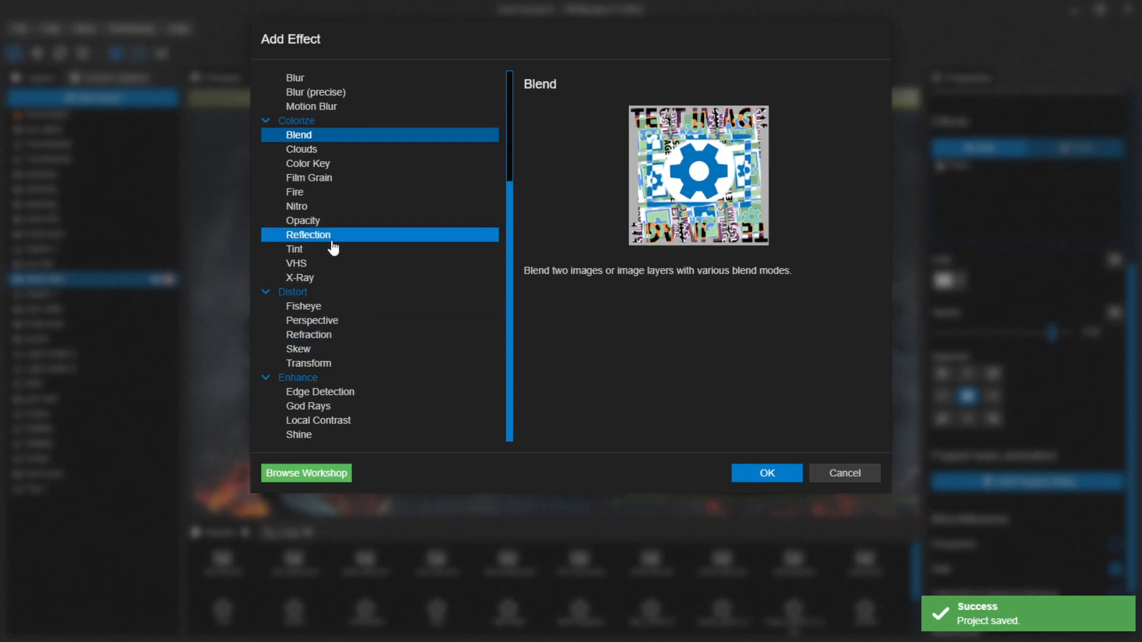
click(317, 225)
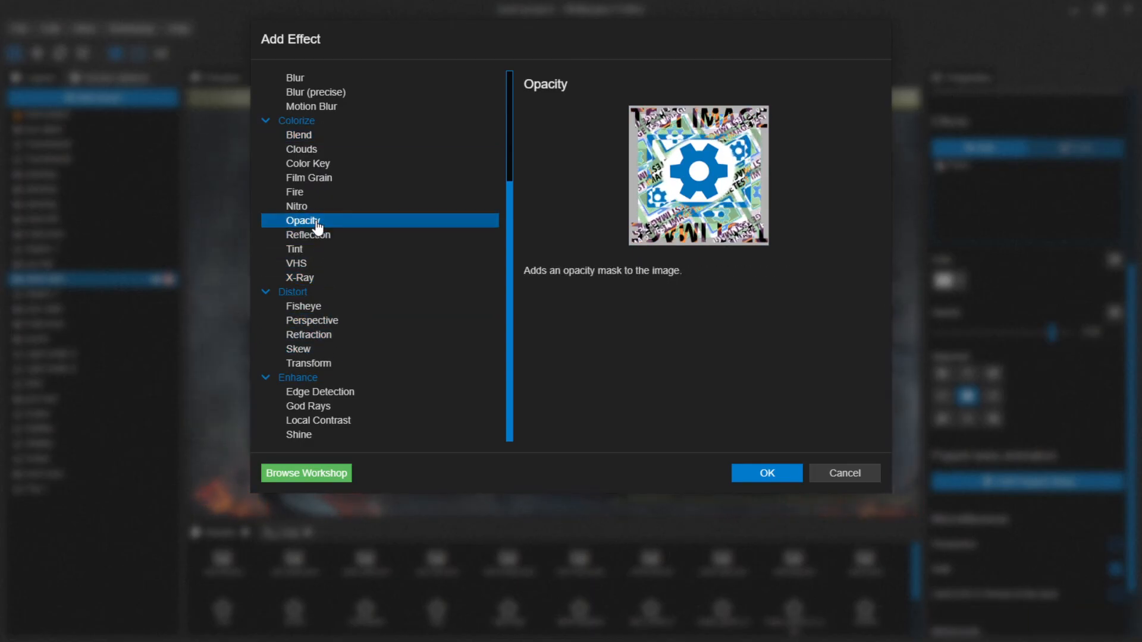
click(765, 470)
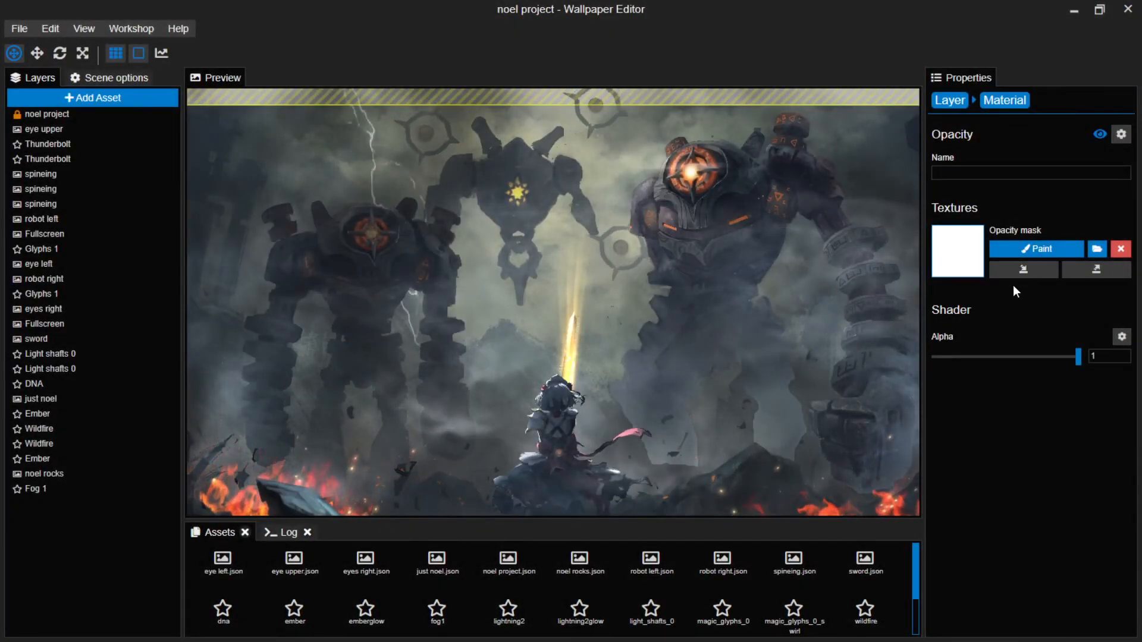
click(1033, 250)
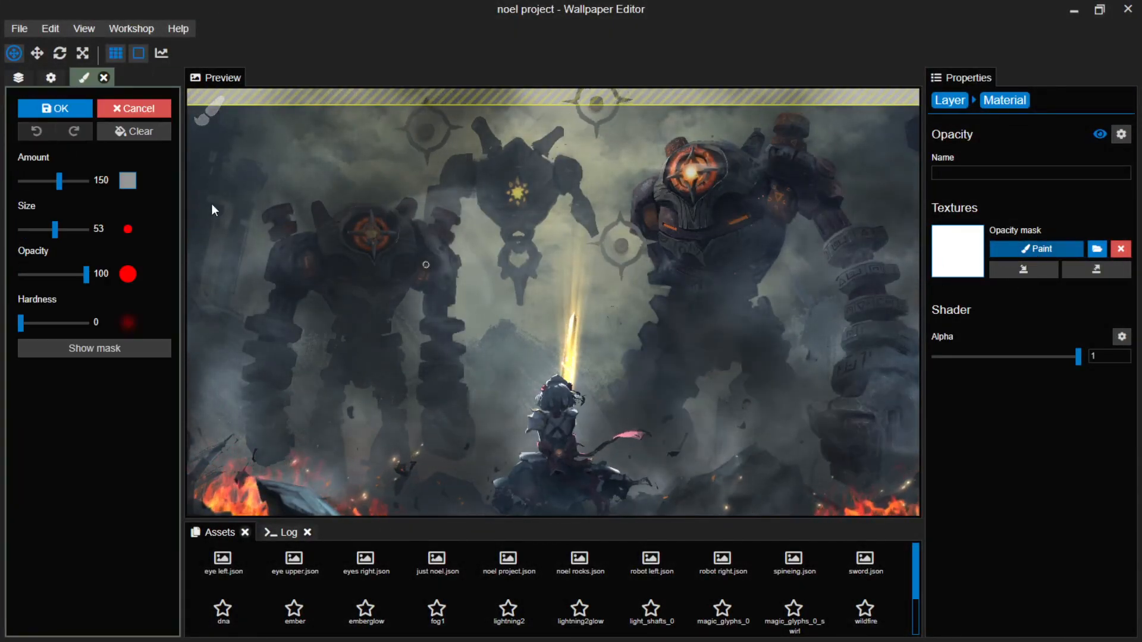
Clear the opacity mask with amount 255, and set the mask brush to size 1033 and amount 0.
drag(60, 180, 173, 181)
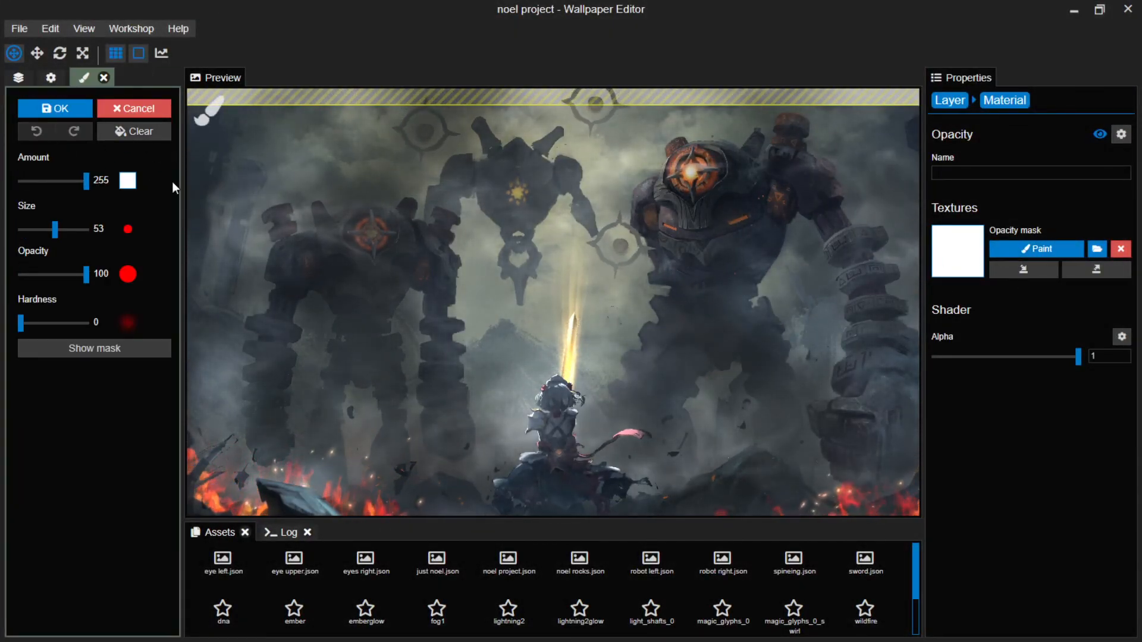
click(133, 130)
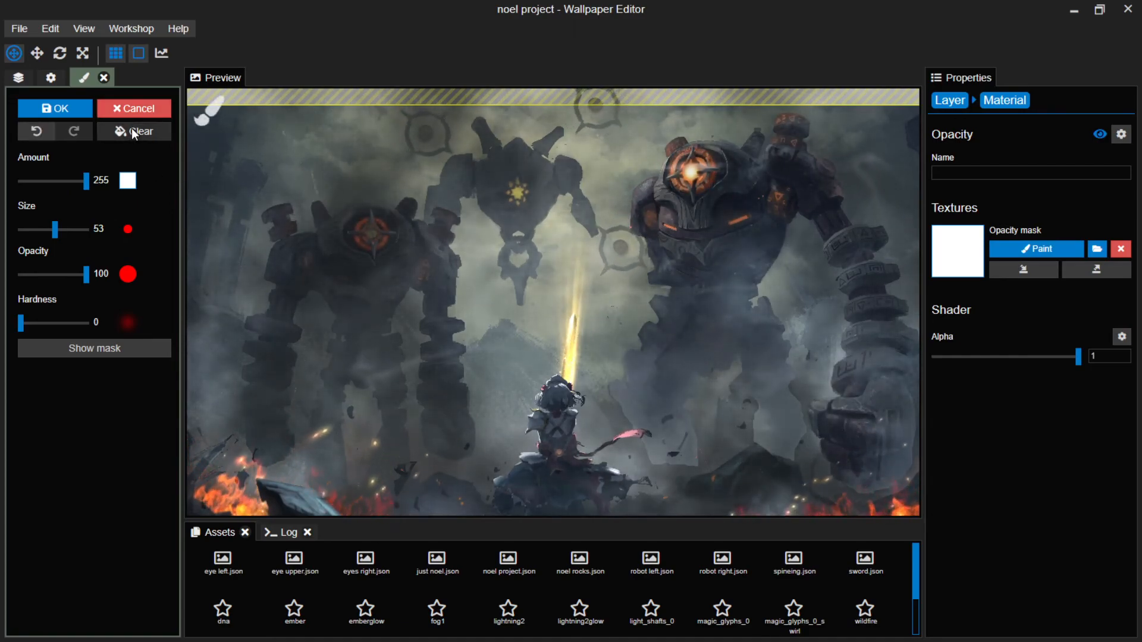
drag(85, 181, 11, 181)
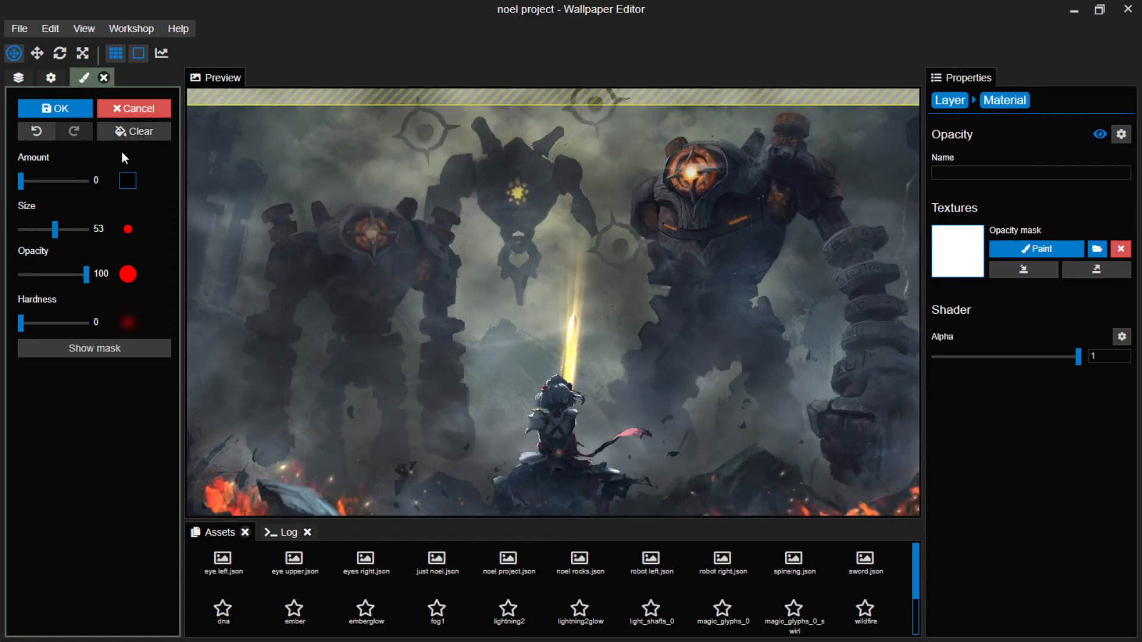
key(ctrl+s)
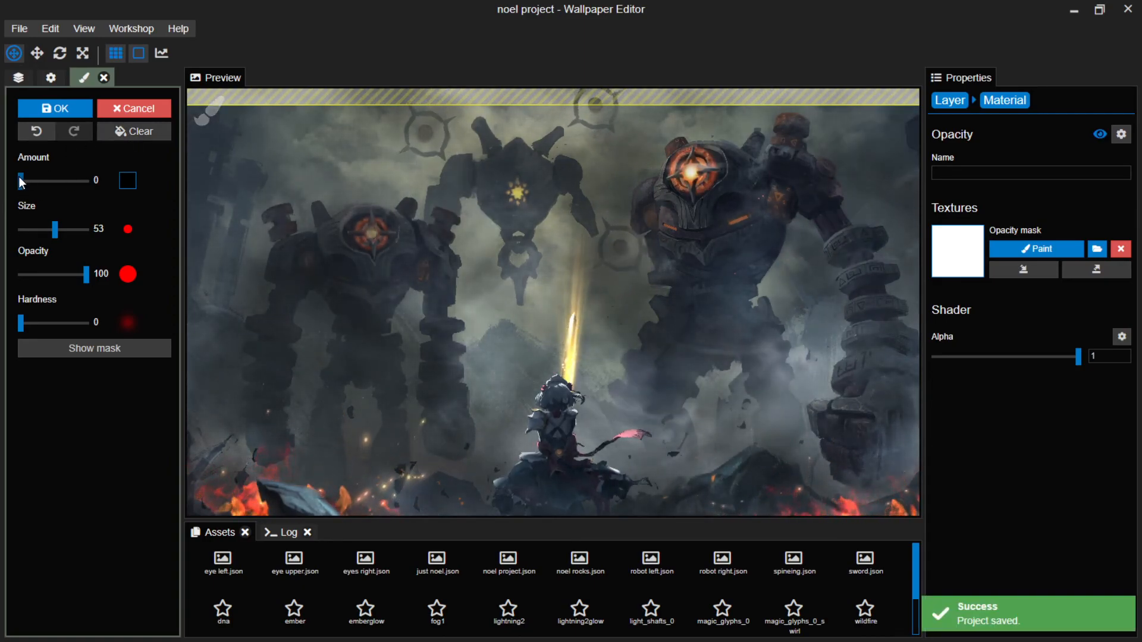
drag(12, 180, 176, 191)
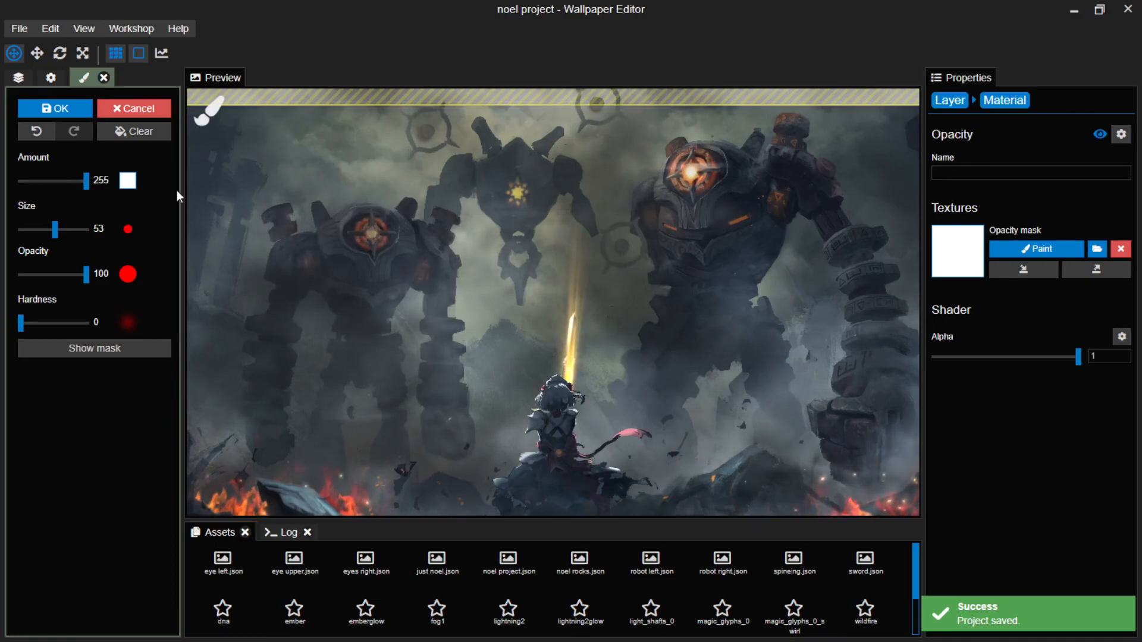
drag(54, 228, 82, 229)
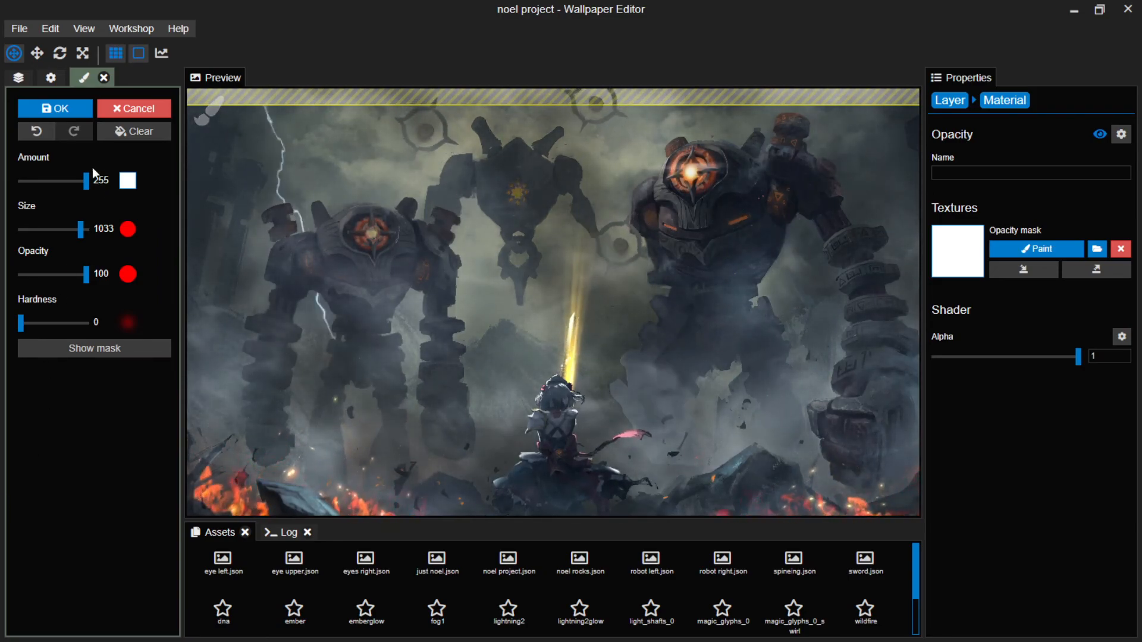
drag(86, 181, 20, 181)
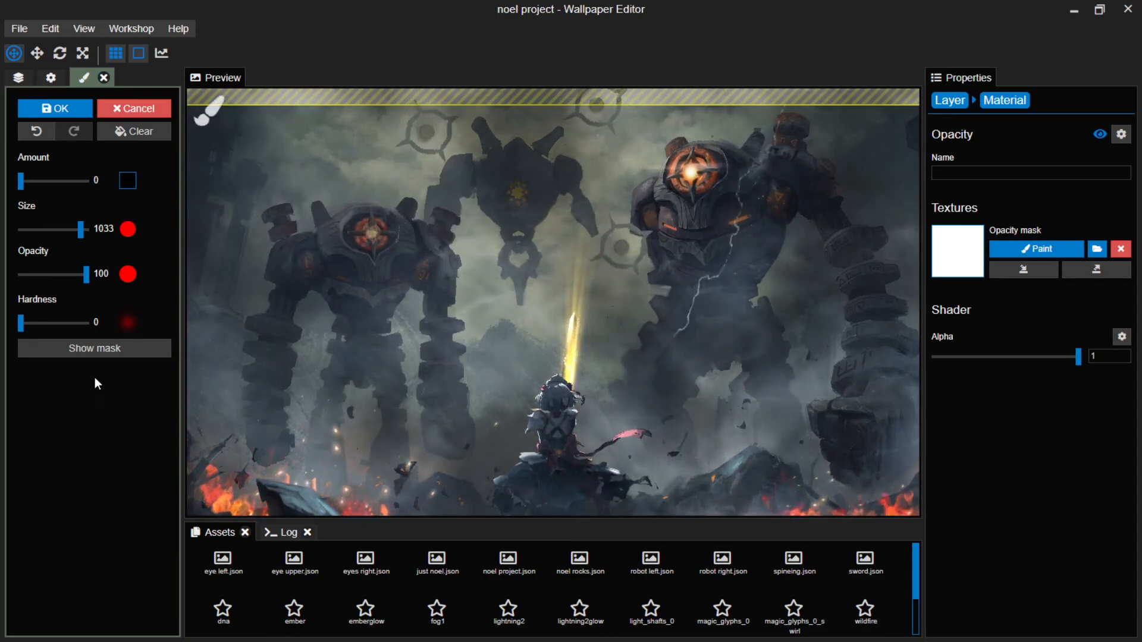
Discard the opacity mask painting and remove the Opacity effect from the robot right layer.
click(129, 113)
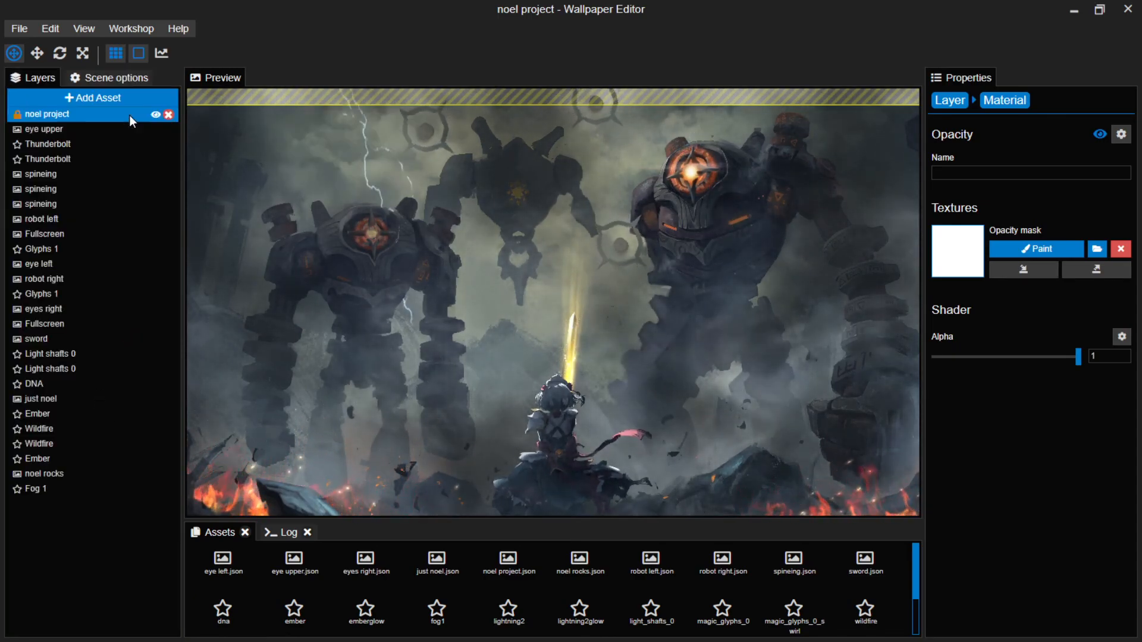
click(955, 102)
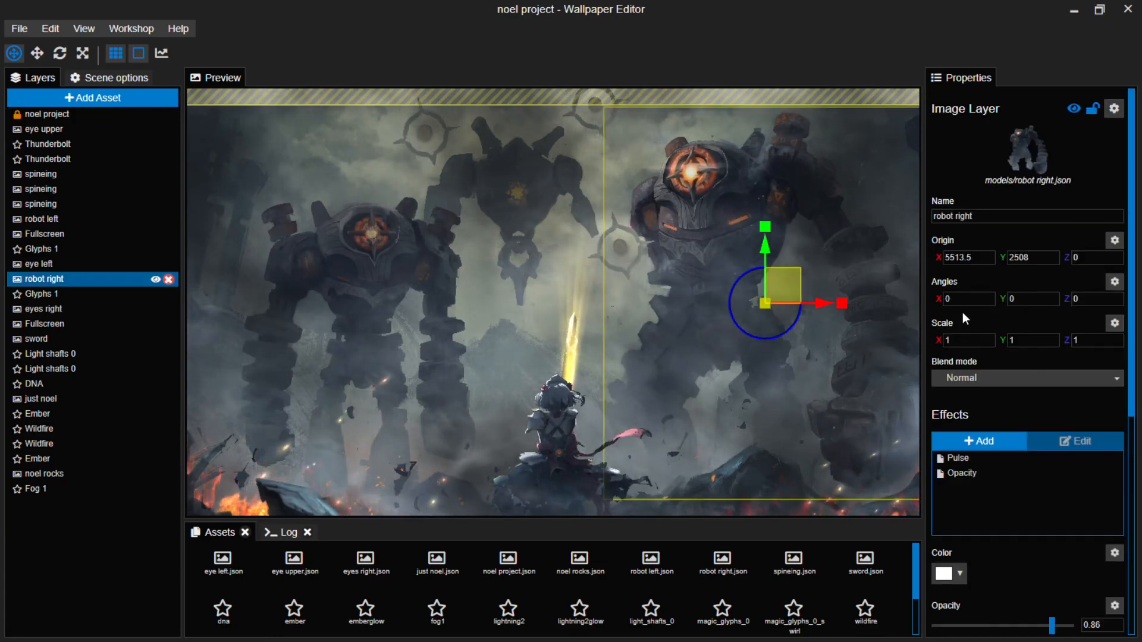
click(1113, 474)
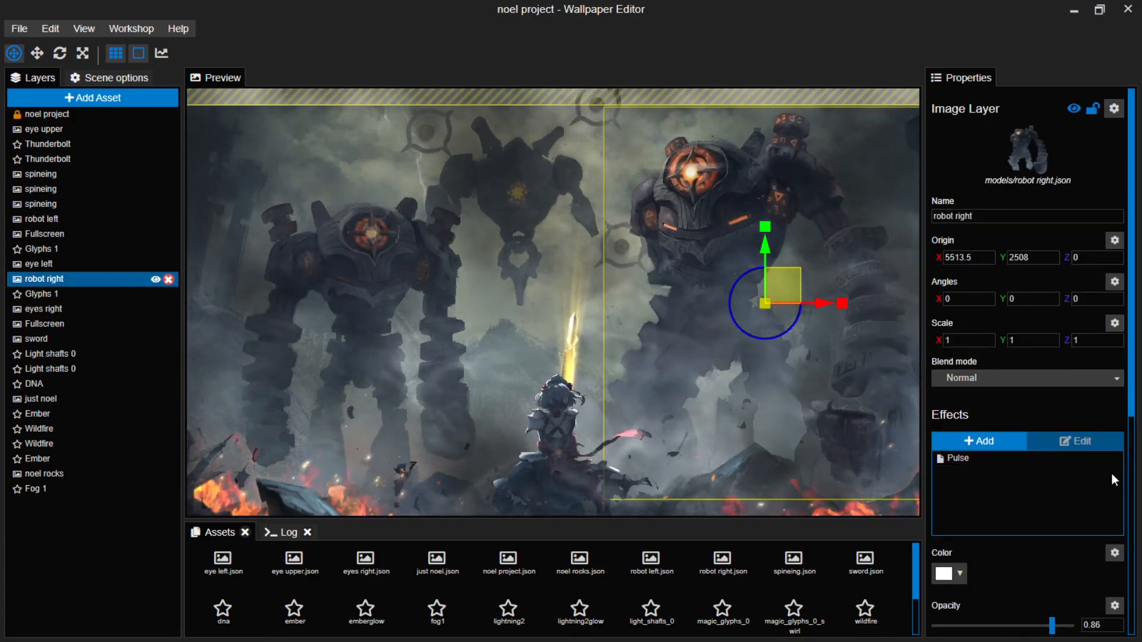
Add an Opacity effect to the robot right layer and save the project.
click(991, 439)
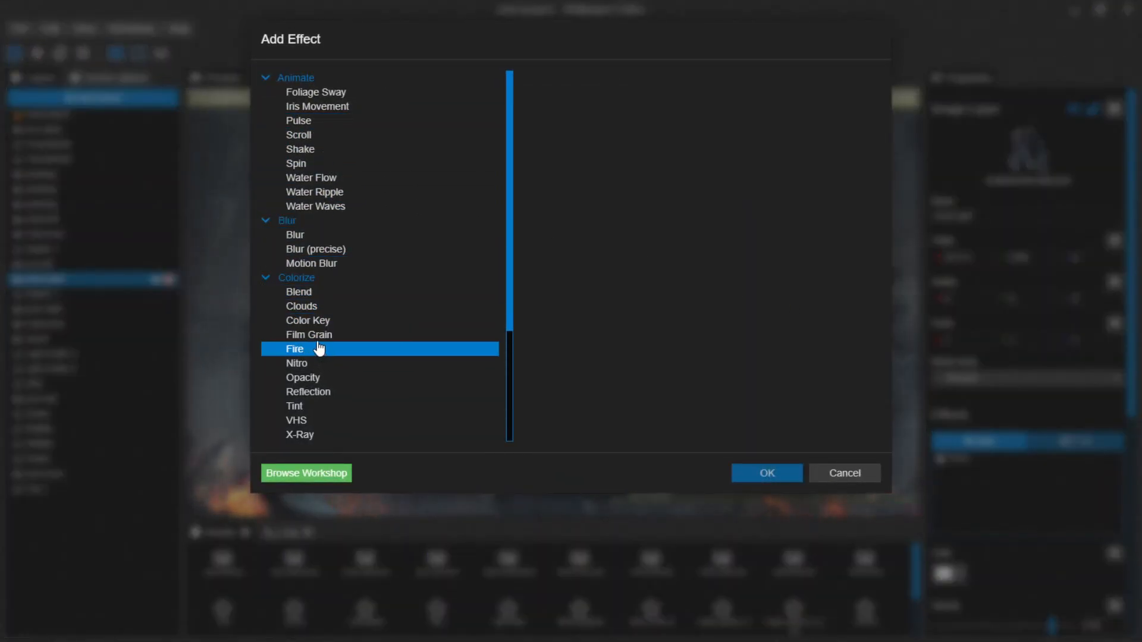
scroll(319, 348, down, 4)
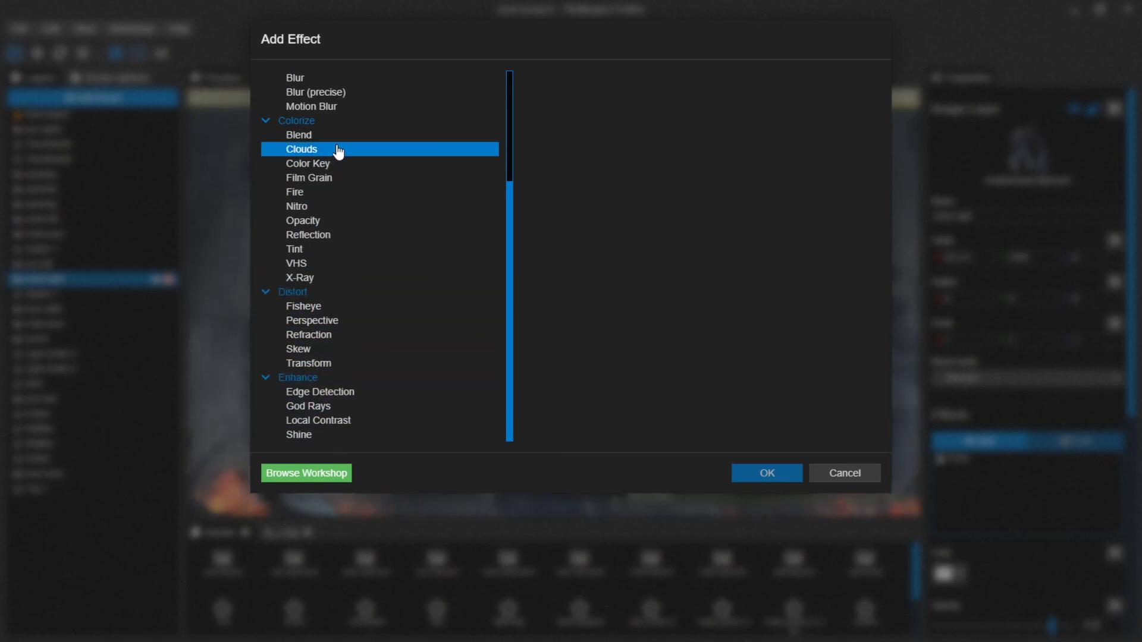
scroll(338, 153, up, 2)
scroll(349, 267, down, 2)
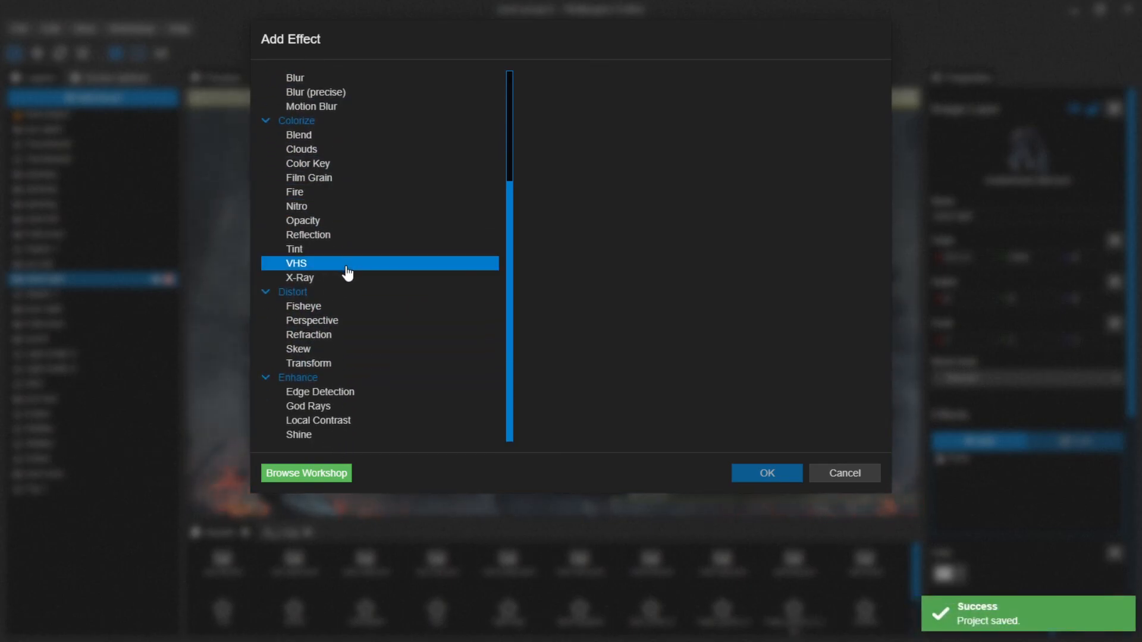
click(318, 225)
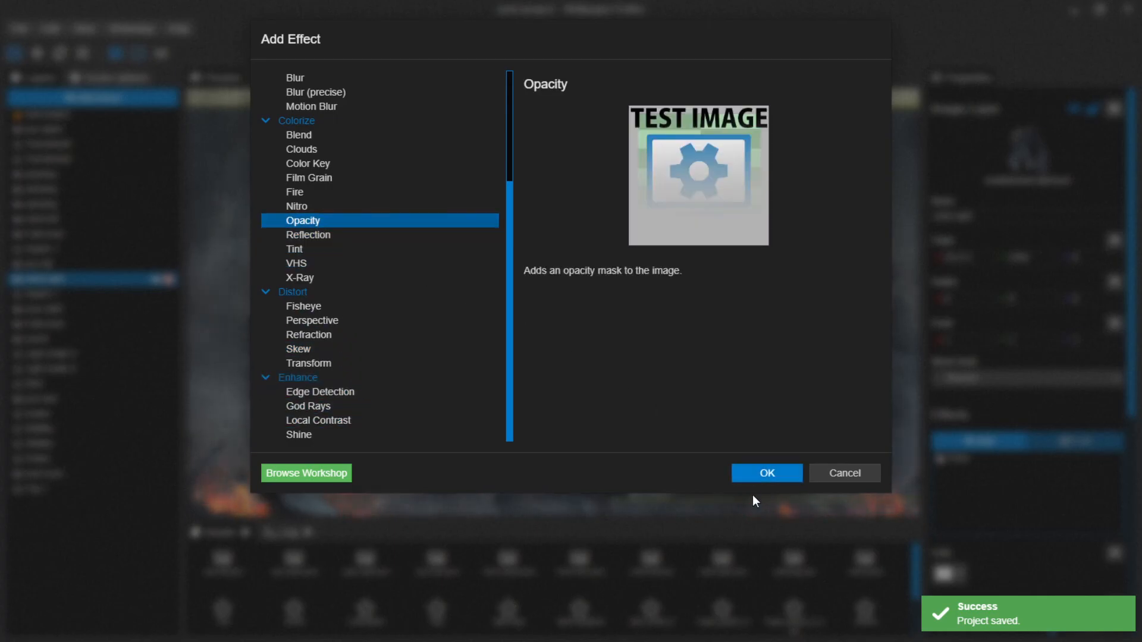
click(765, 474)
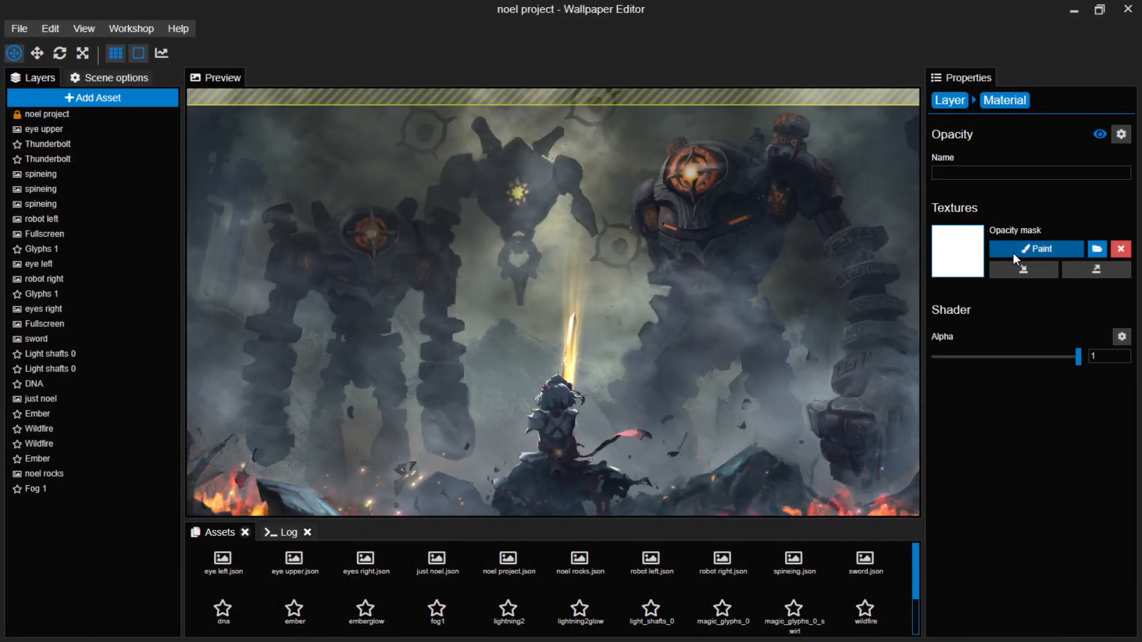
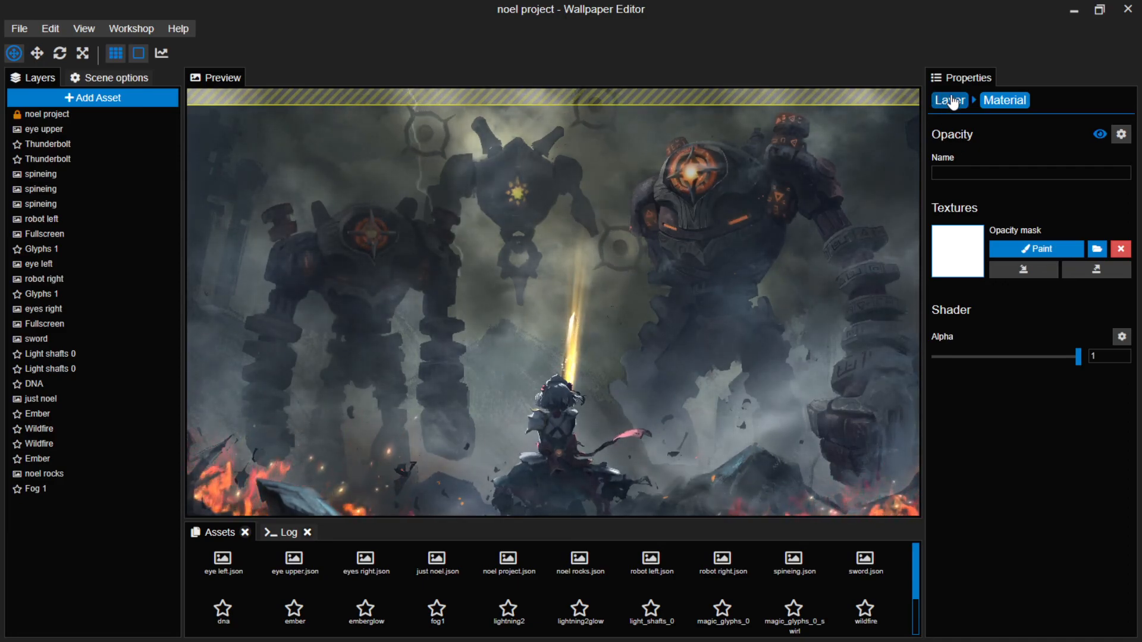
click(950, 100)
key(ctrl+s)
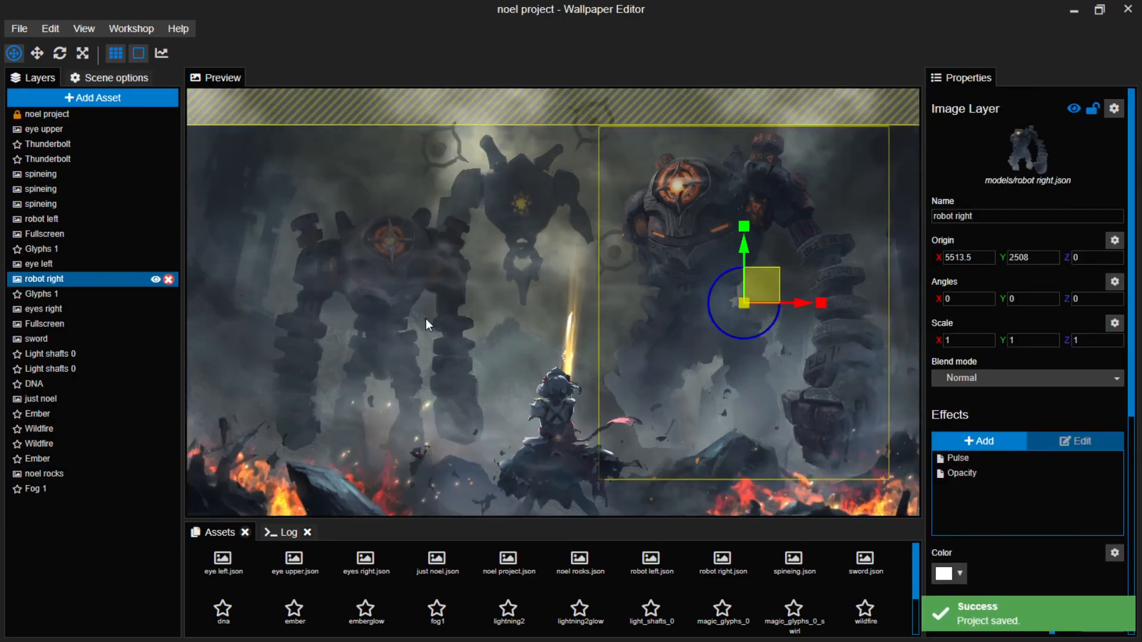
Add a Sound asset from "Legends Never Die (Lyrics) Ft. Against The Current (320 kbps).mp3" and mute it in the editor.
scroll(426, 319, down, 2)
mouse_move(426, 319)
mouse_down()
mouse_move(421, 339)
mouse_move(421, 329)
mouse_up()
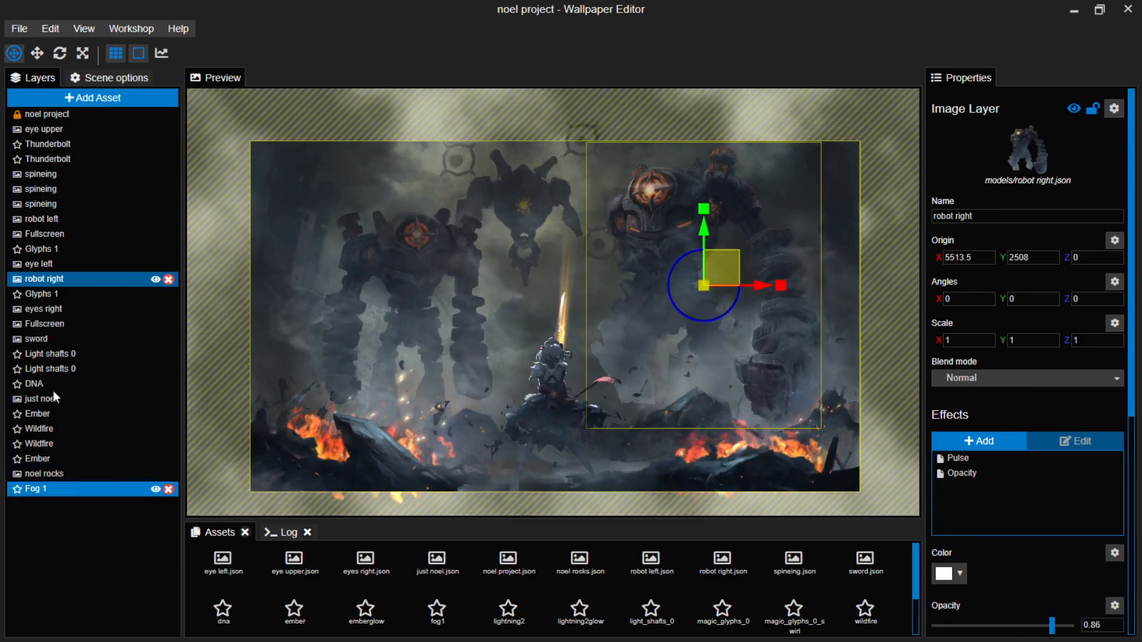
click(84, 98)
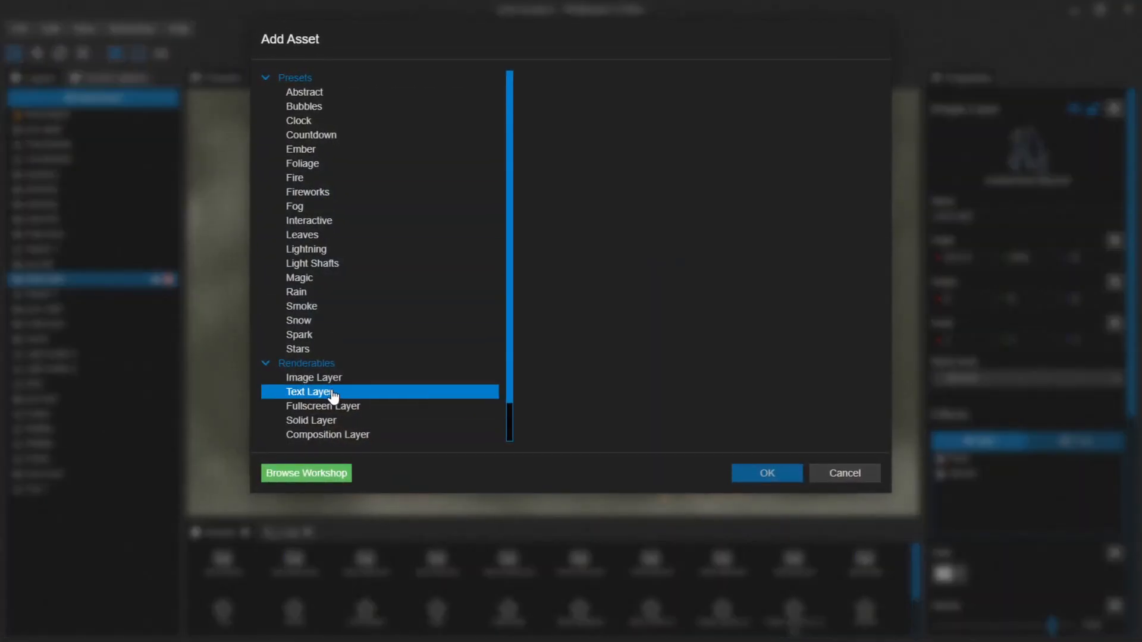
scroll(429, 282, down, 1)
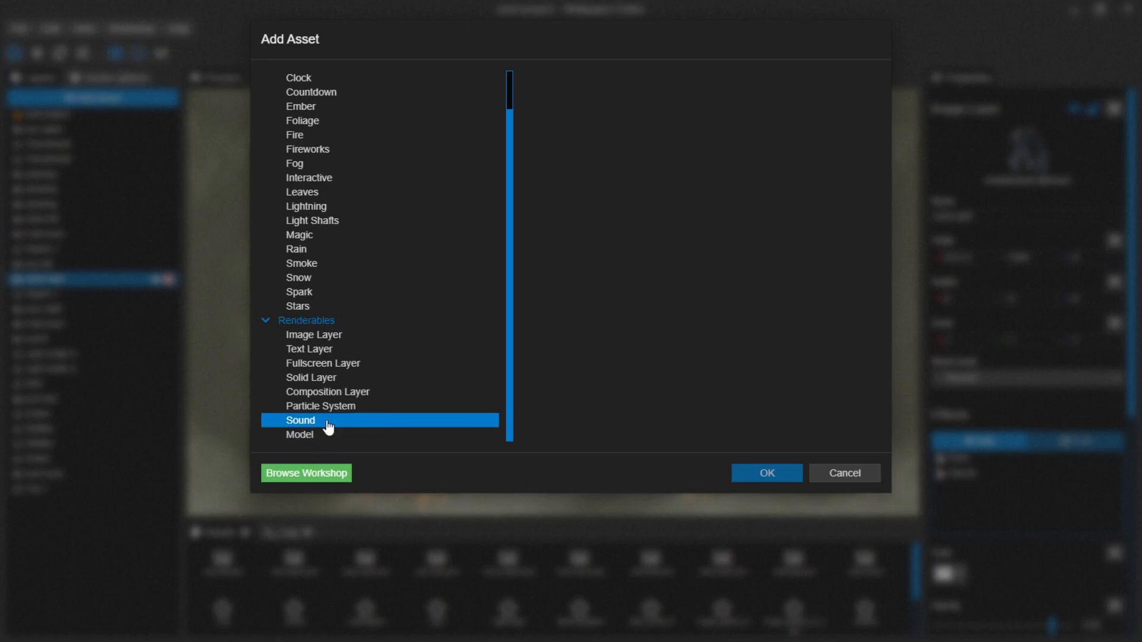
click(762, 475)
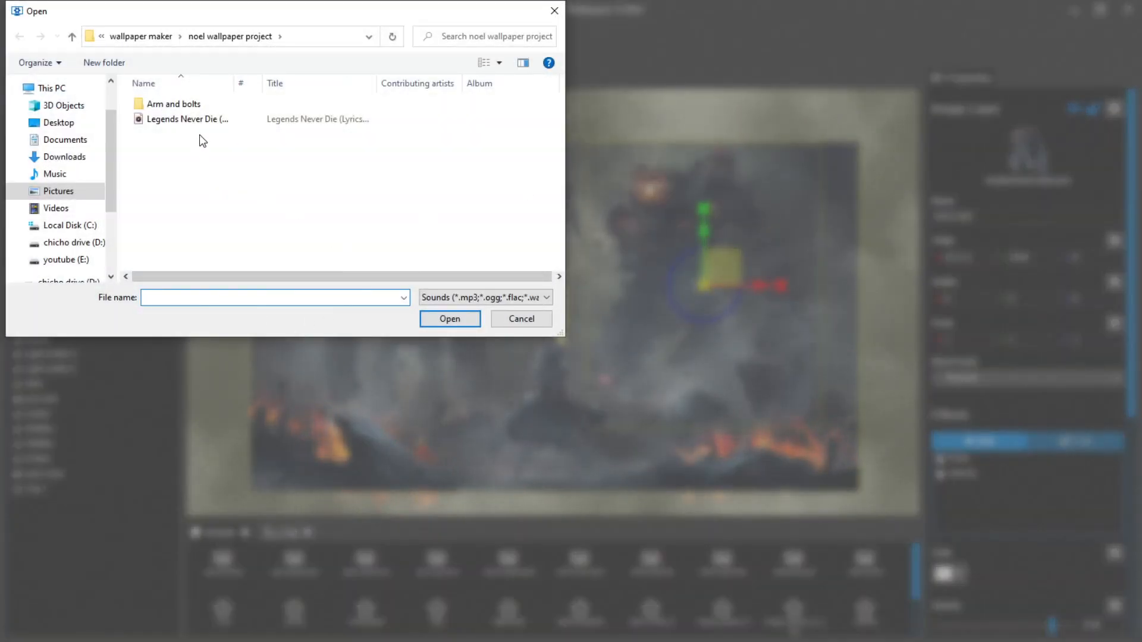
click(185, 122)
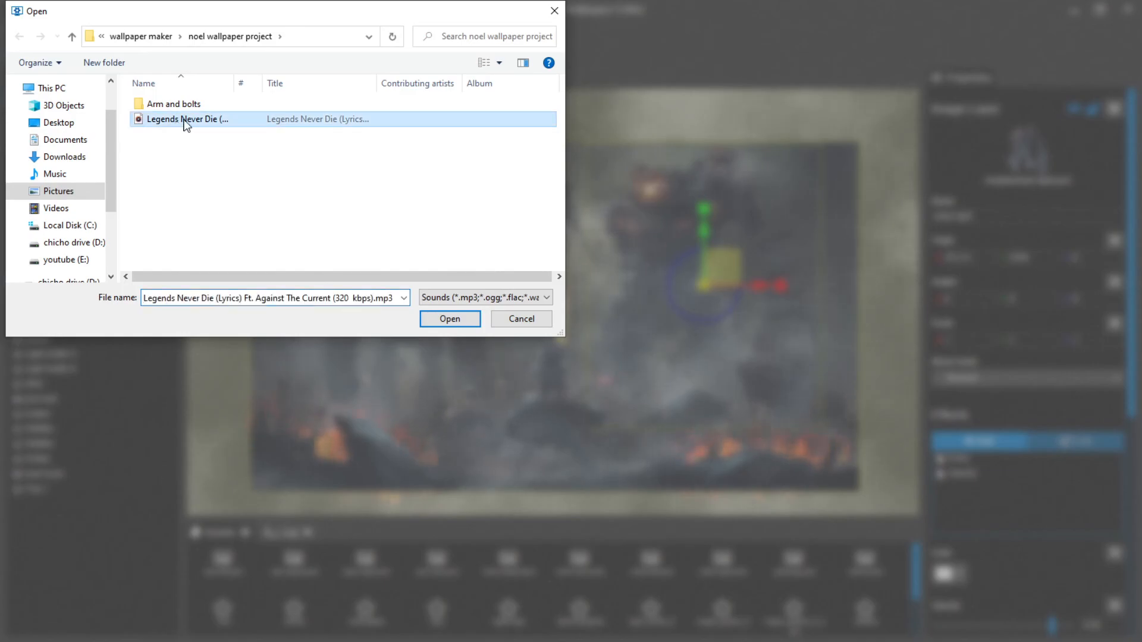
click(449, 319)
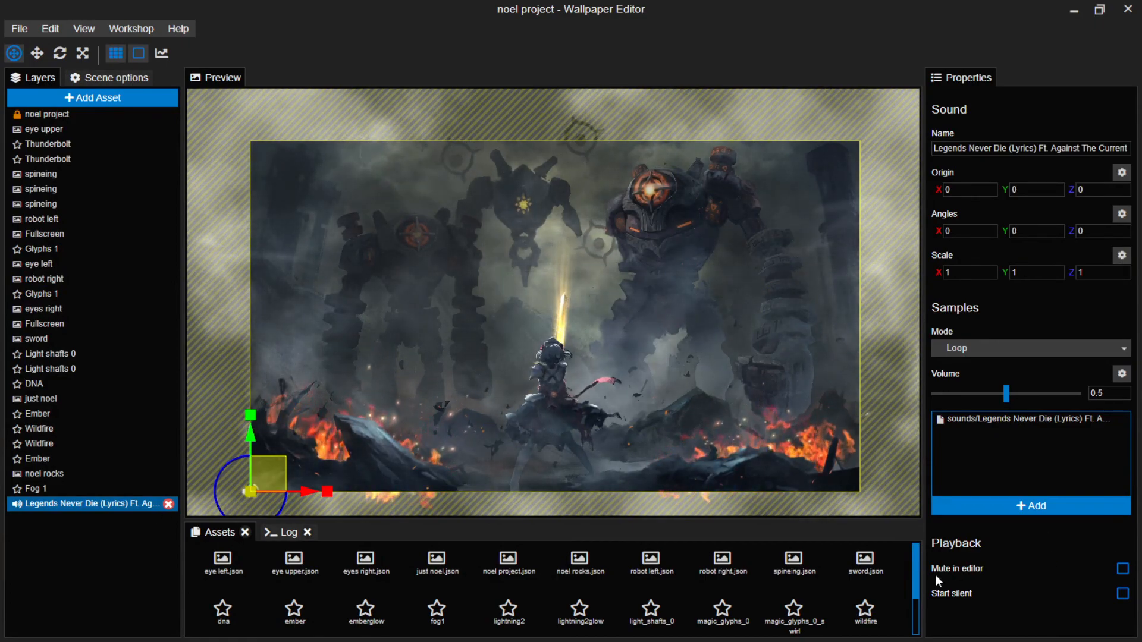
click(1122, 571)
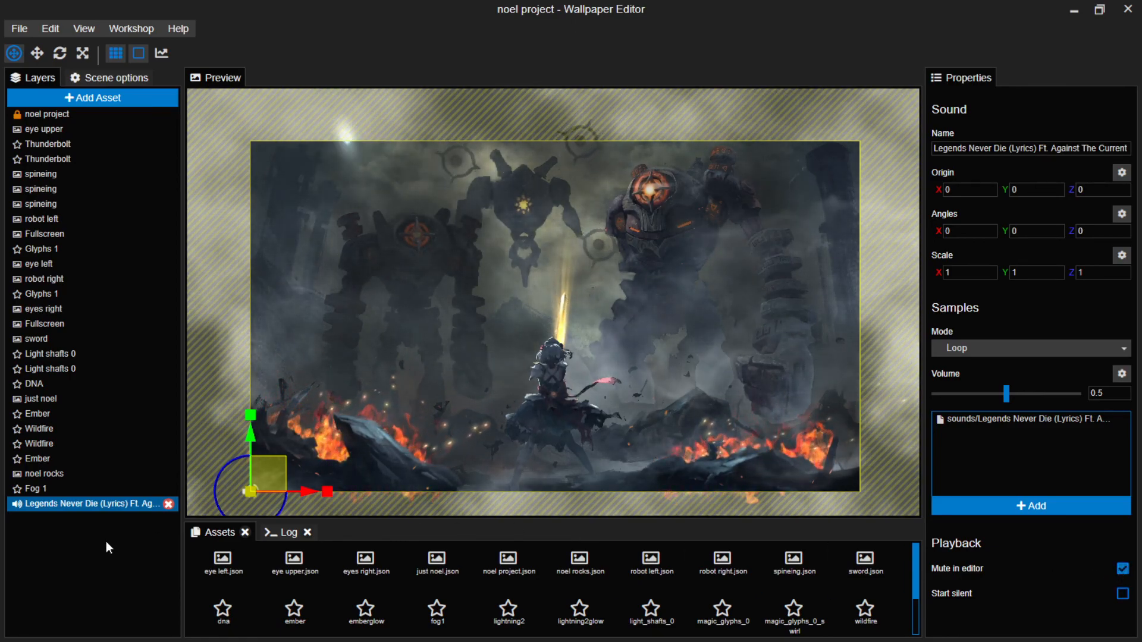
Save the noel project with its added soundtrack.
scroll(506, 350, up, 3)
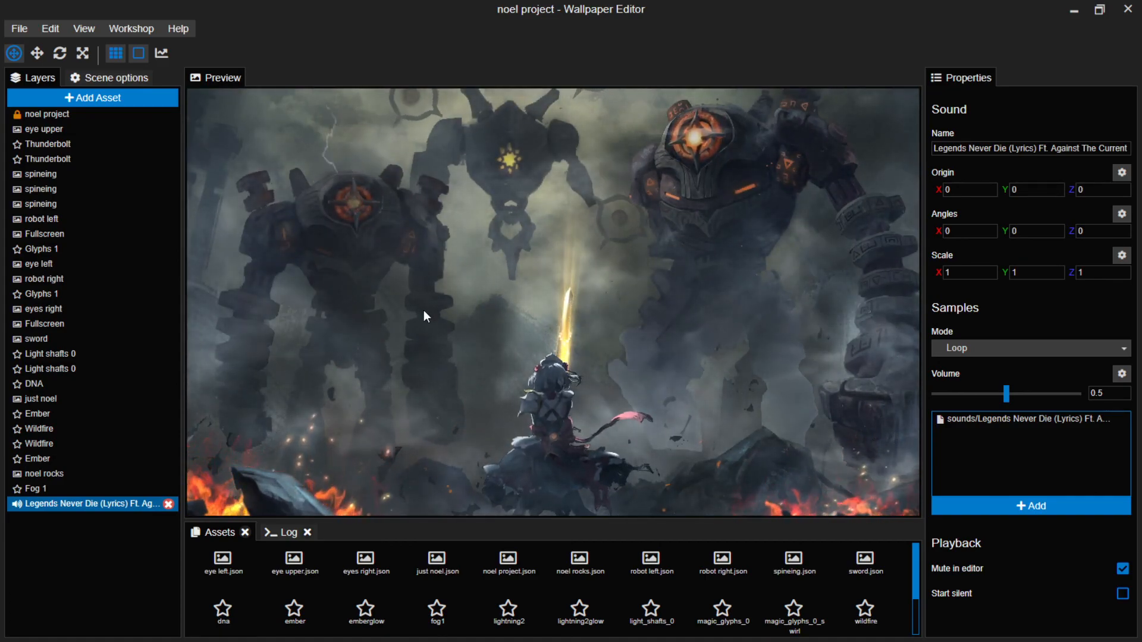
key(ctrl+s)
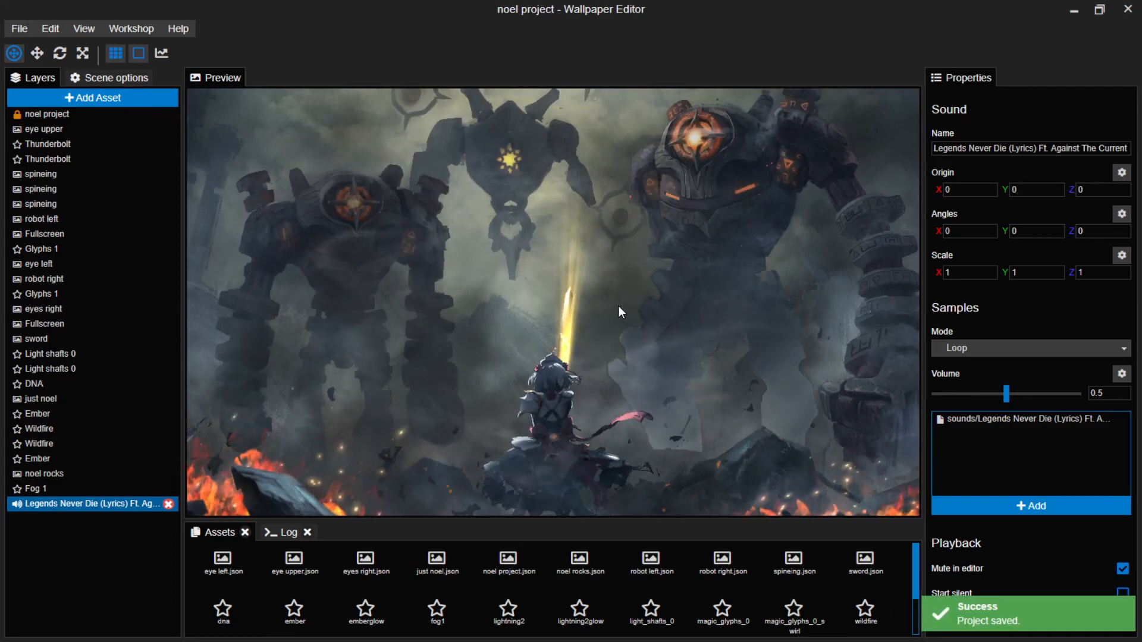
scroll(490, 323, down, 3)
drag(543, 315, 542, 298)
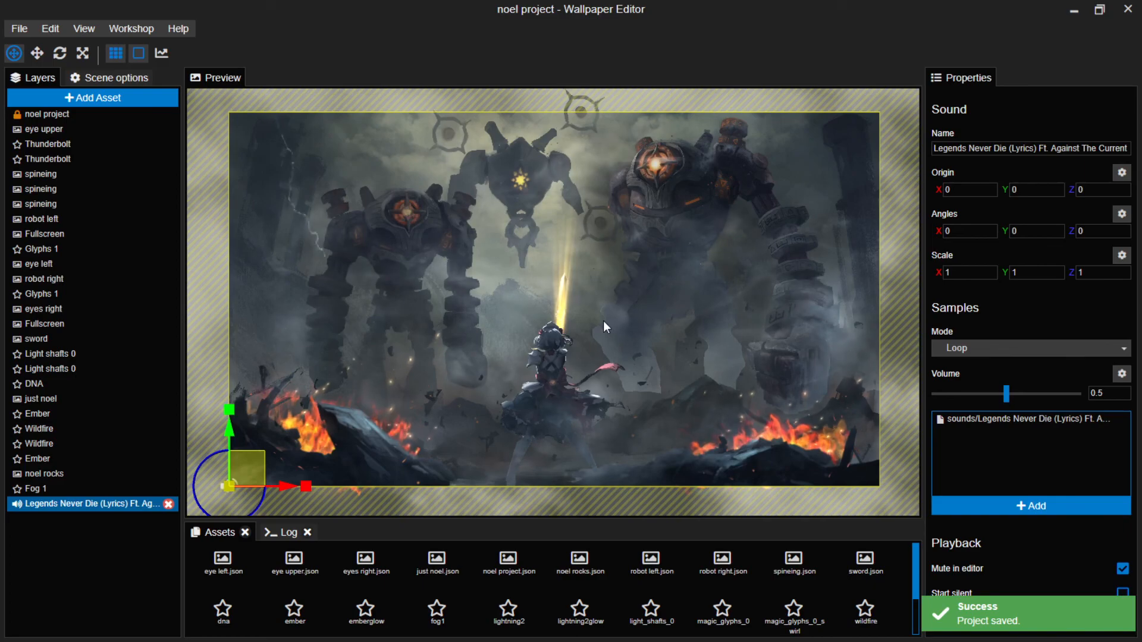
click(19, 28)
mouse_move(51, 29)
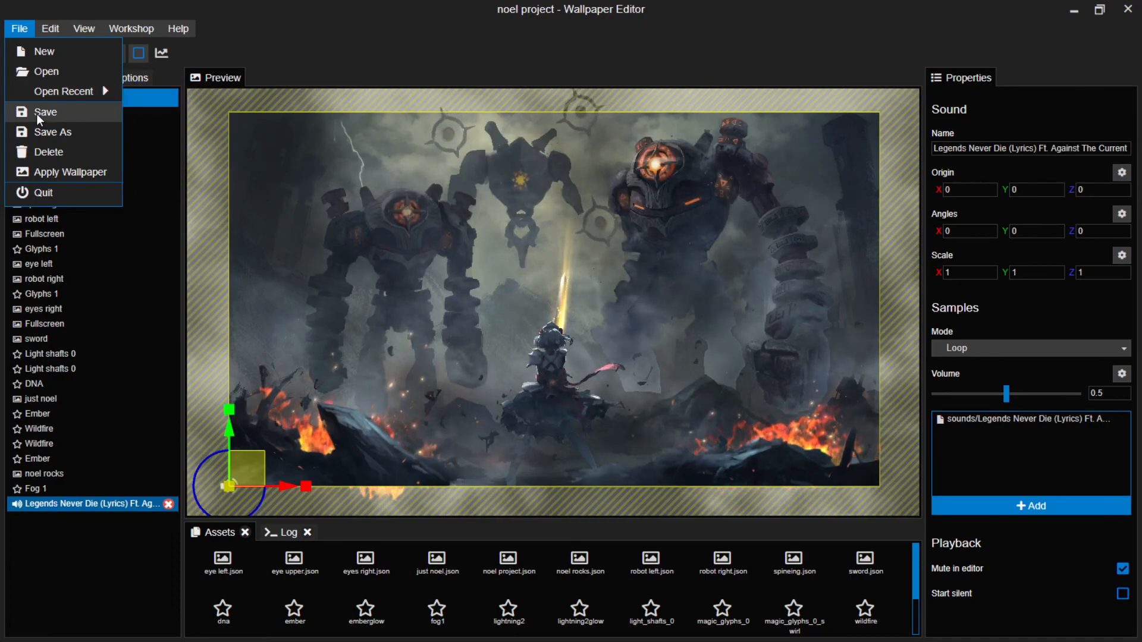
click(37, 113)
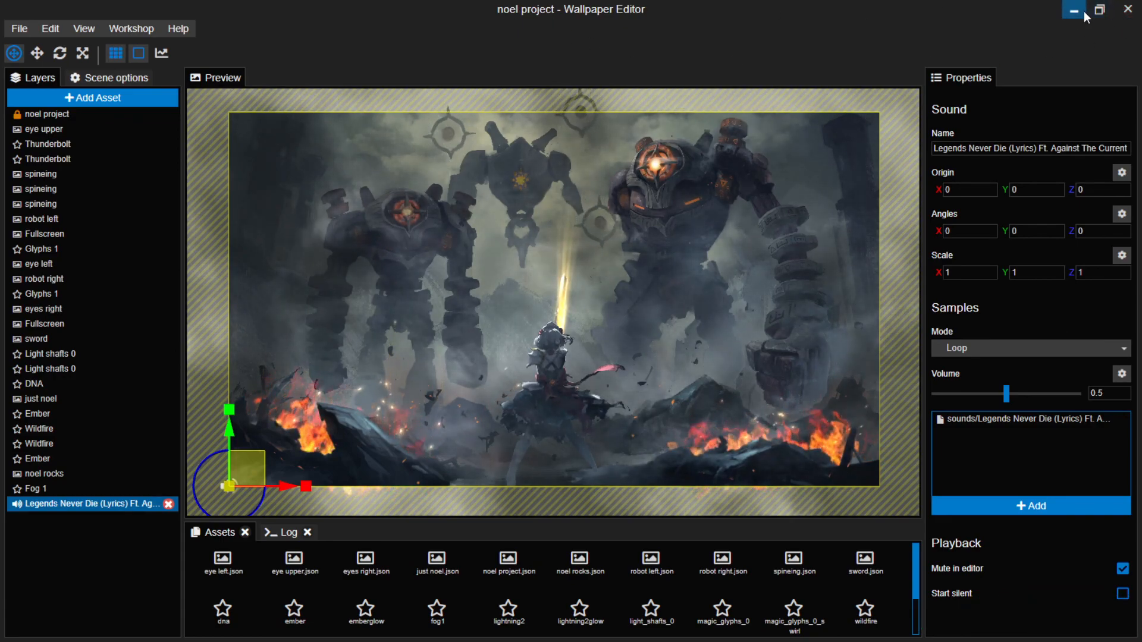
Minimize the editor and OBS windows, then apply noel project as the desktop wallpaper in Wallpaper Engine.
click(1074, 10)
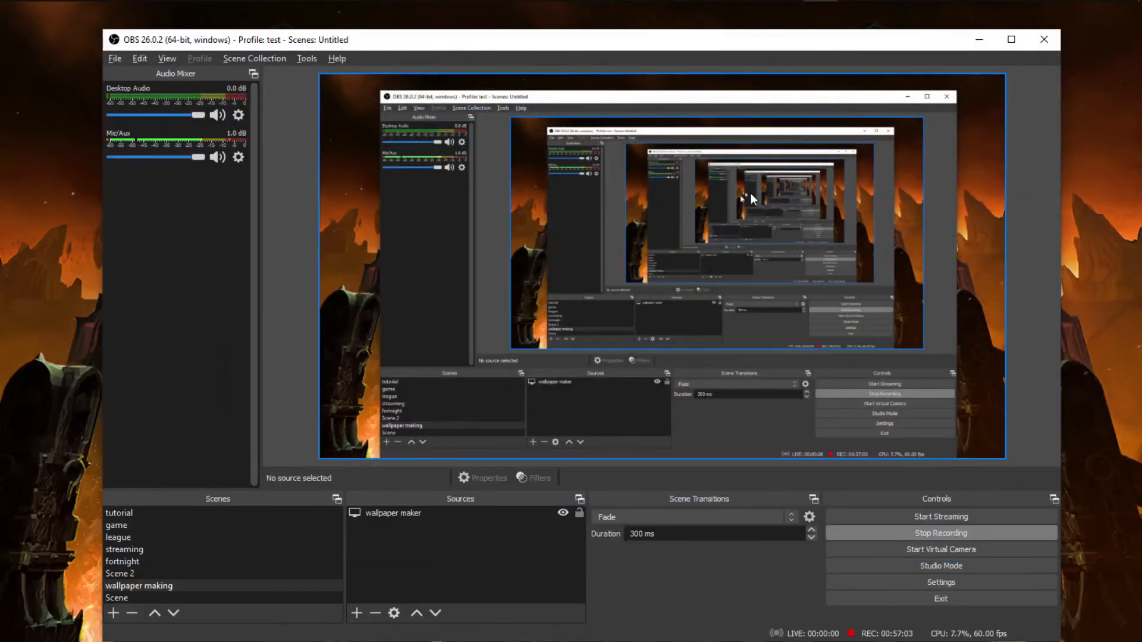
click(980, 41)
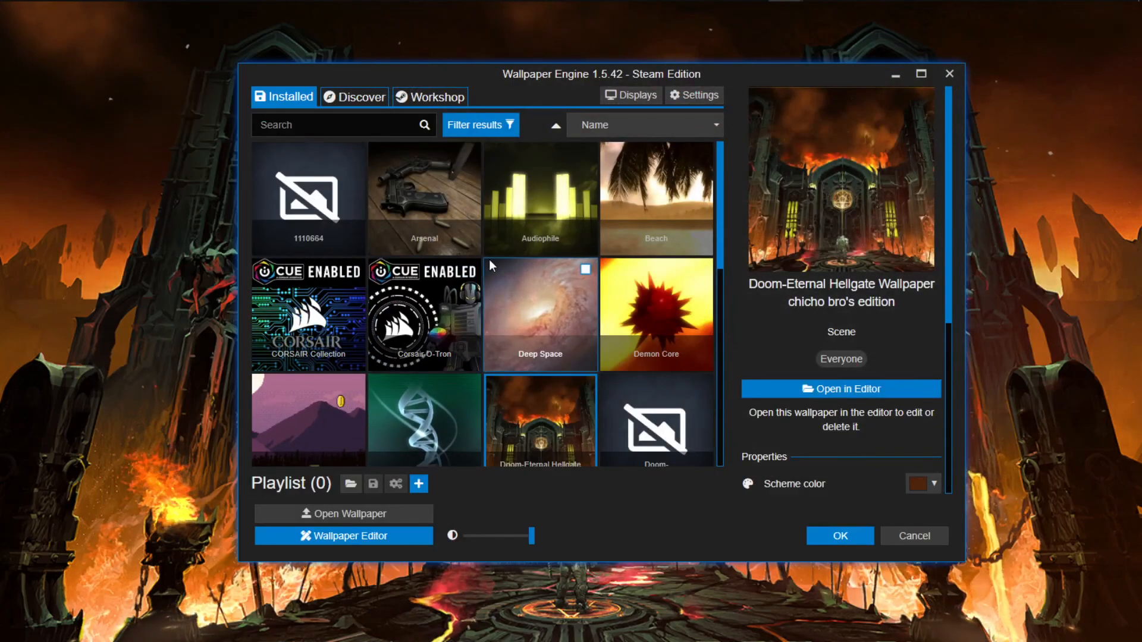
scroll(476, 269, down, 5)
scroll(416, 318, down, 2)
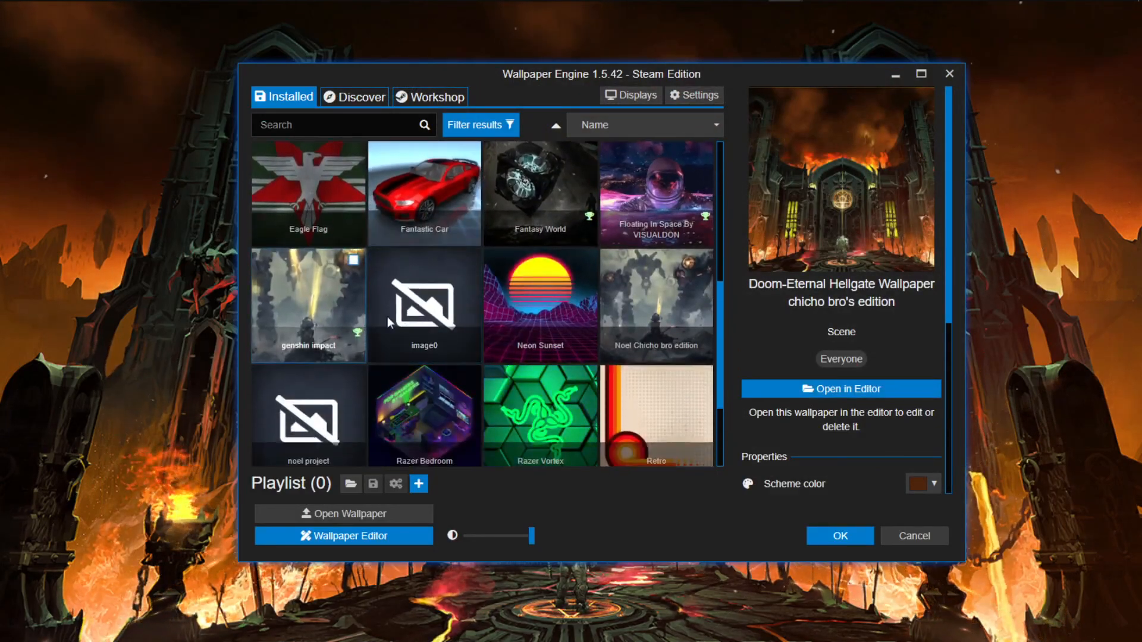
scroll(381, 307, down, 2)
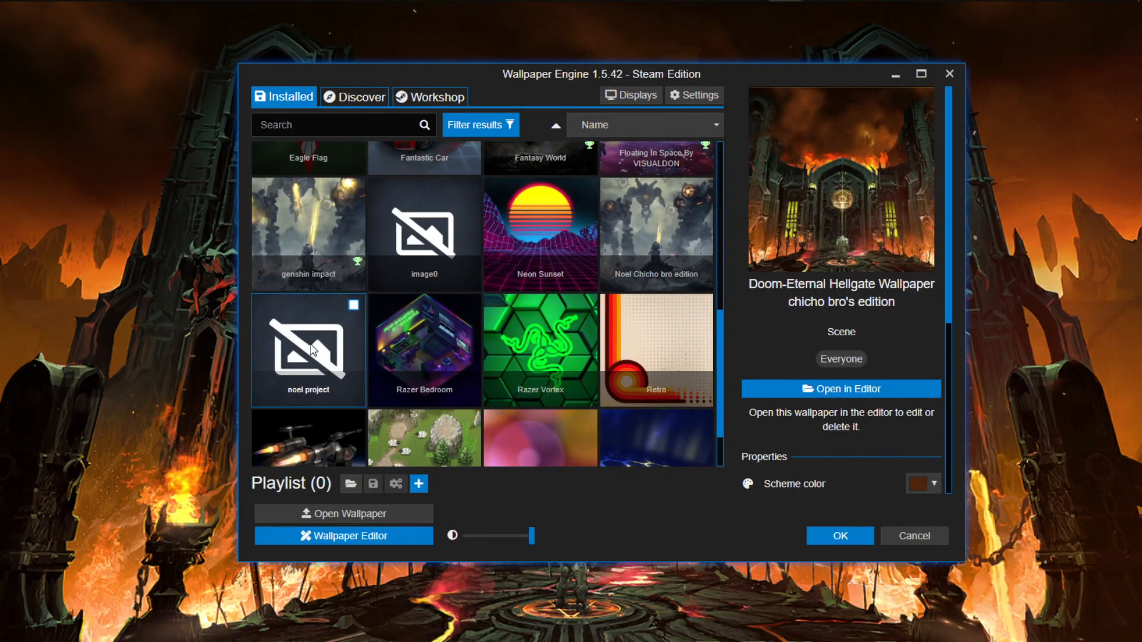
click(312, 350)
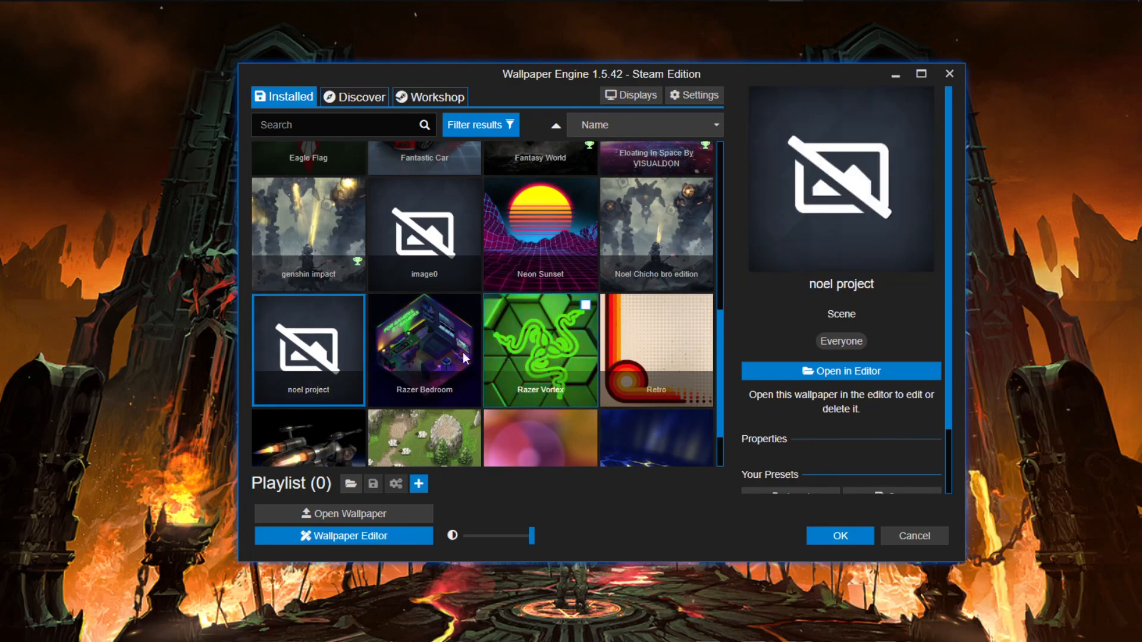
scroll(405, 351, down, 1)
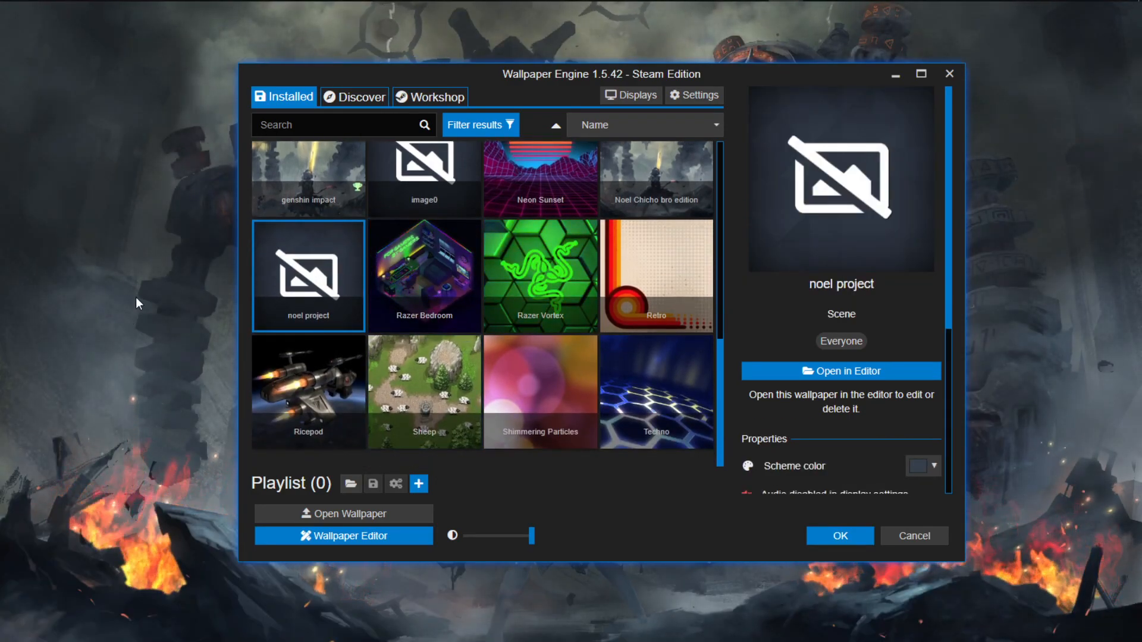
click(826, 537)
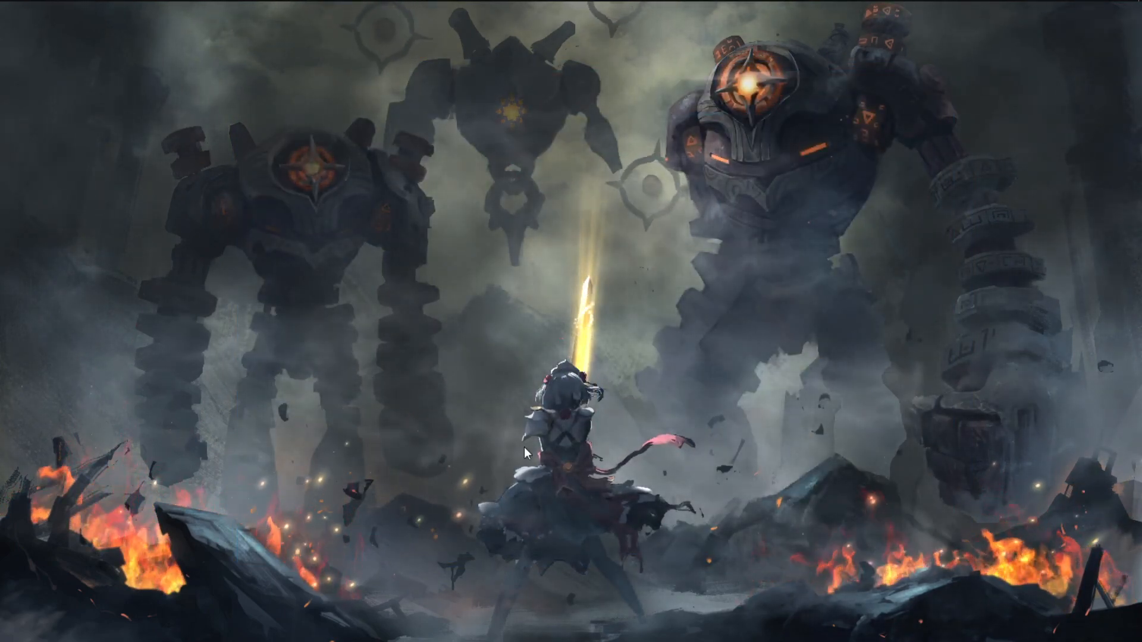
mouse_move(834, 6)
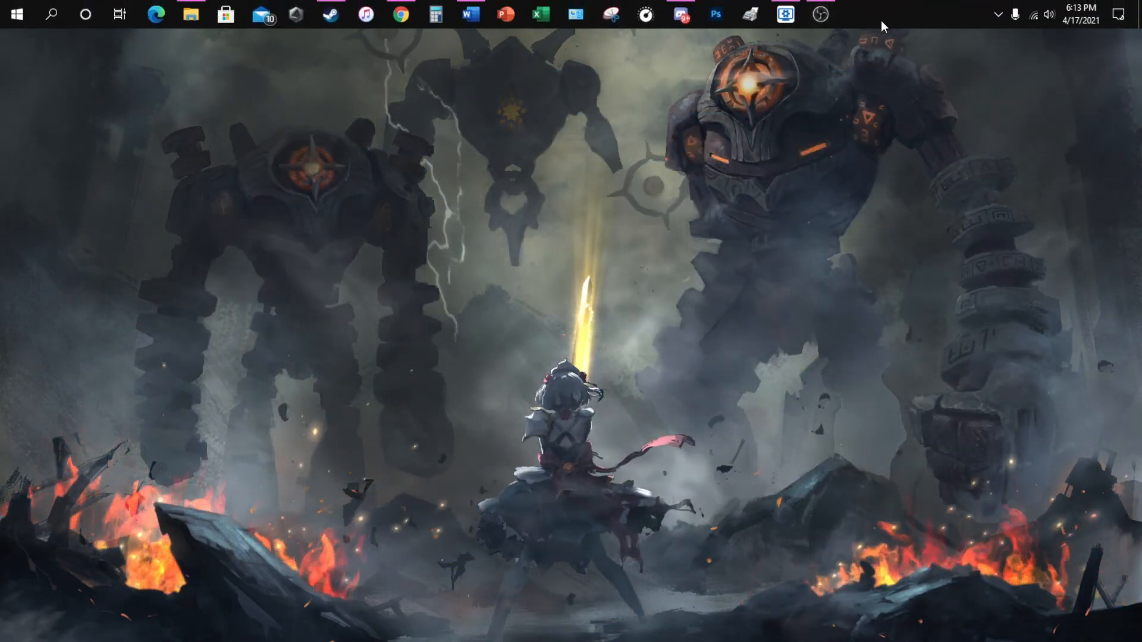